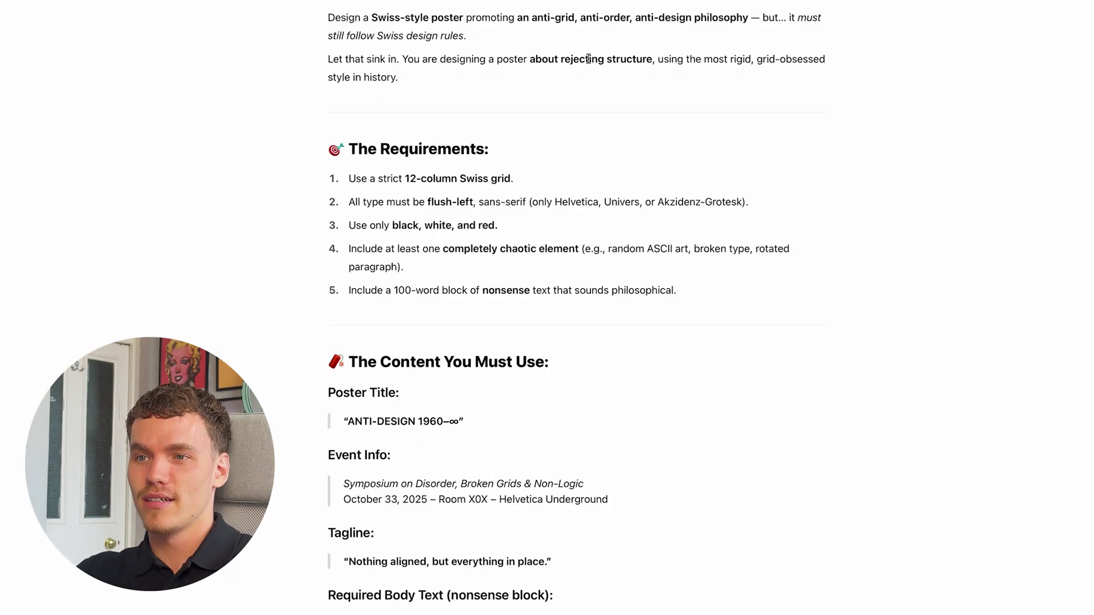
Step: Read the Swiss poster brief's requirements on grid, type, colours, chaotic element and nonsense text block
click(610, 219)
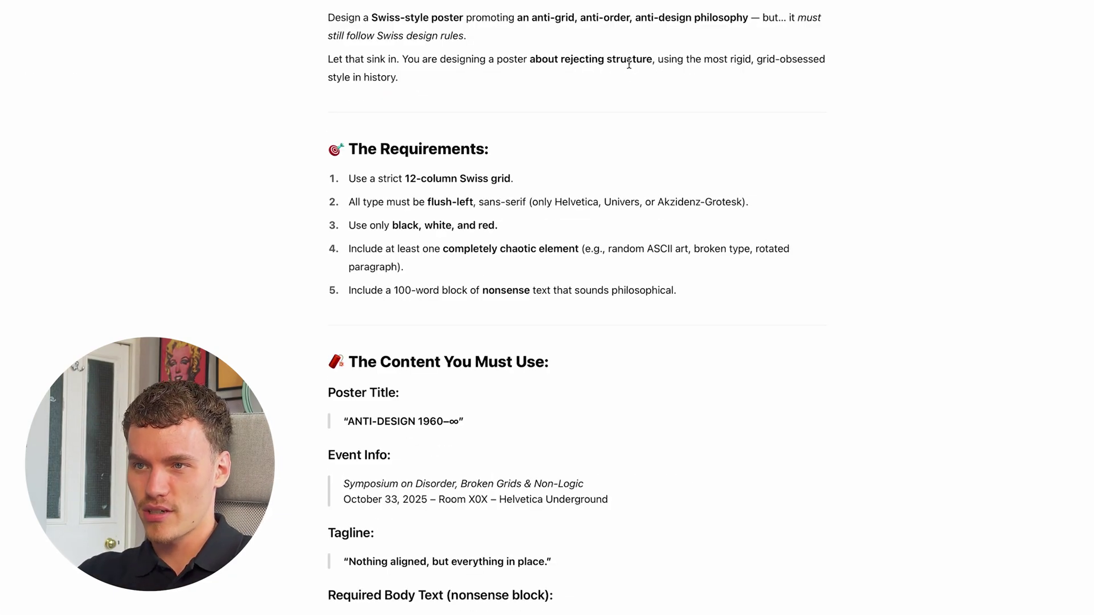
drag(587, 213, 538, 213)
click(596, 211)
scroll(689, 122, down, 1)
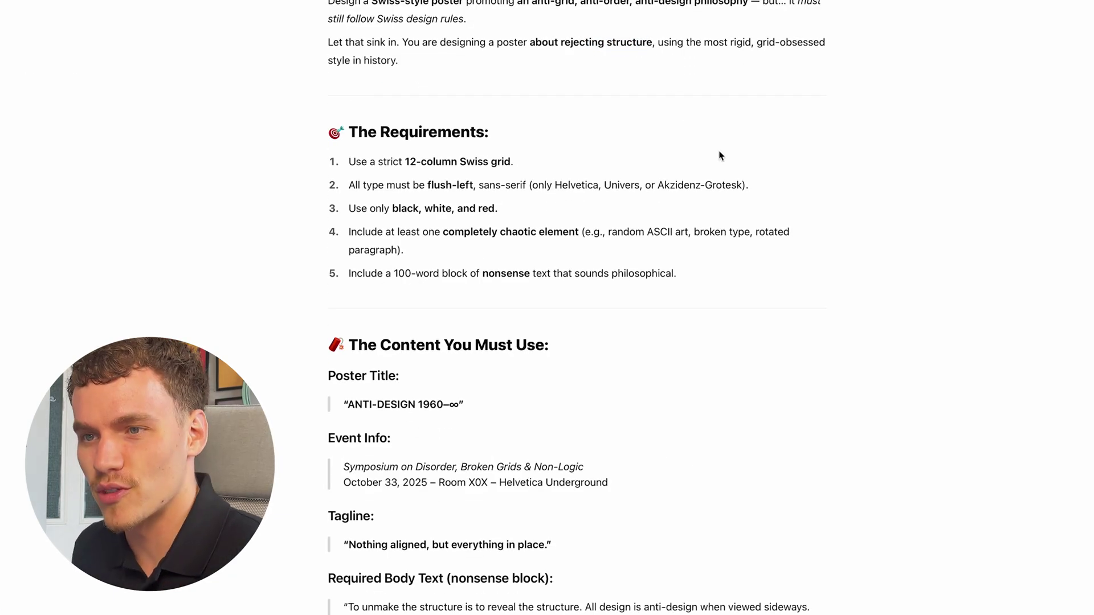
drag(719, 152, 588, 164)
click(589, 165)
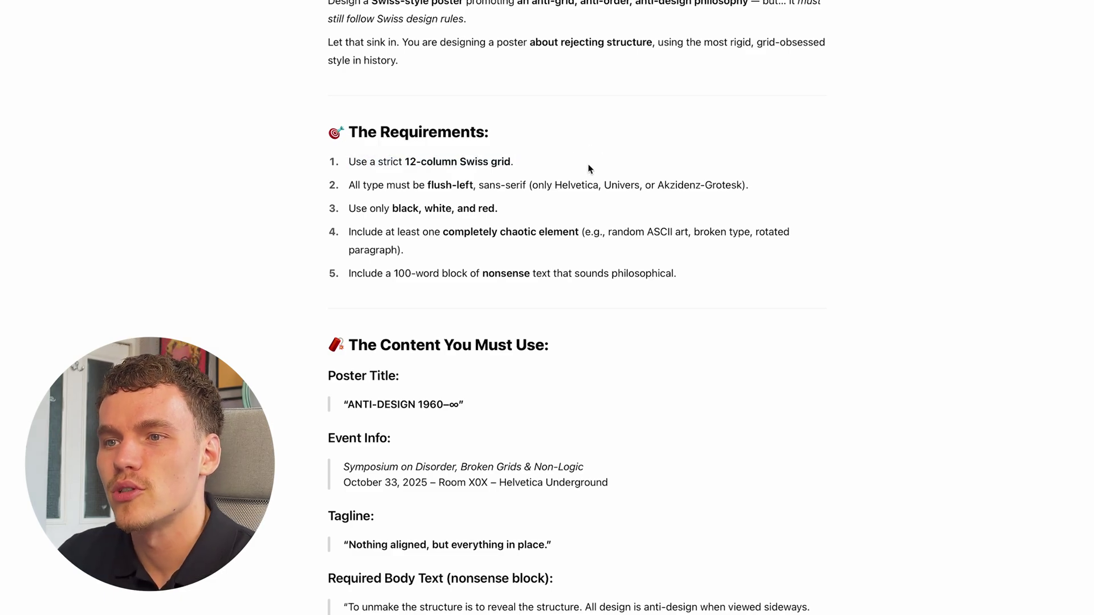
drag(426, 184, 472, 184)
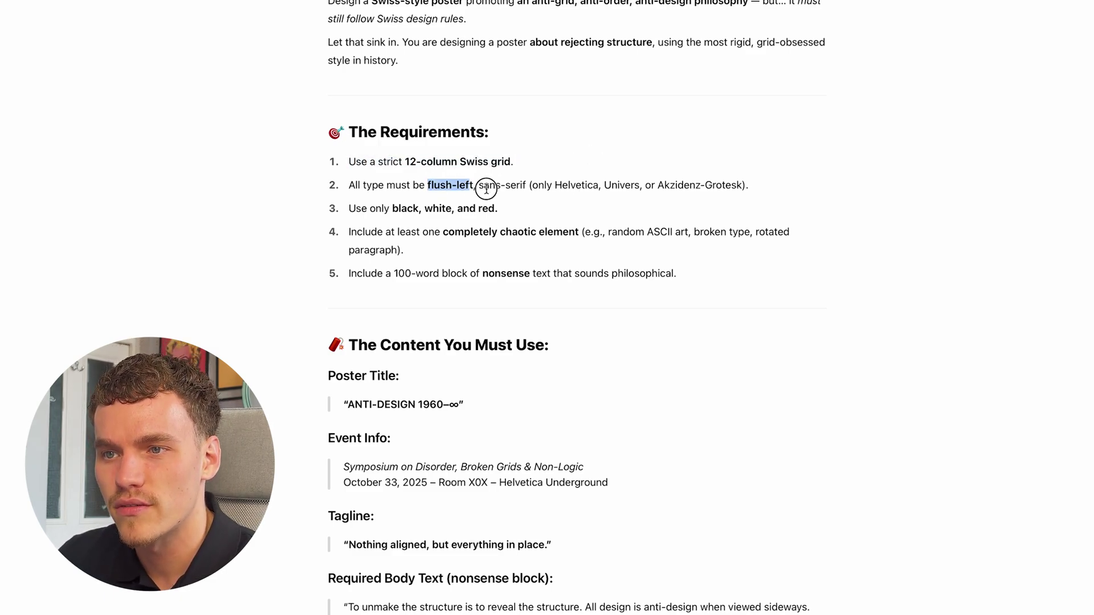
click(487, 191)
drag(570, 185, 613, 184)
click(597, 187)
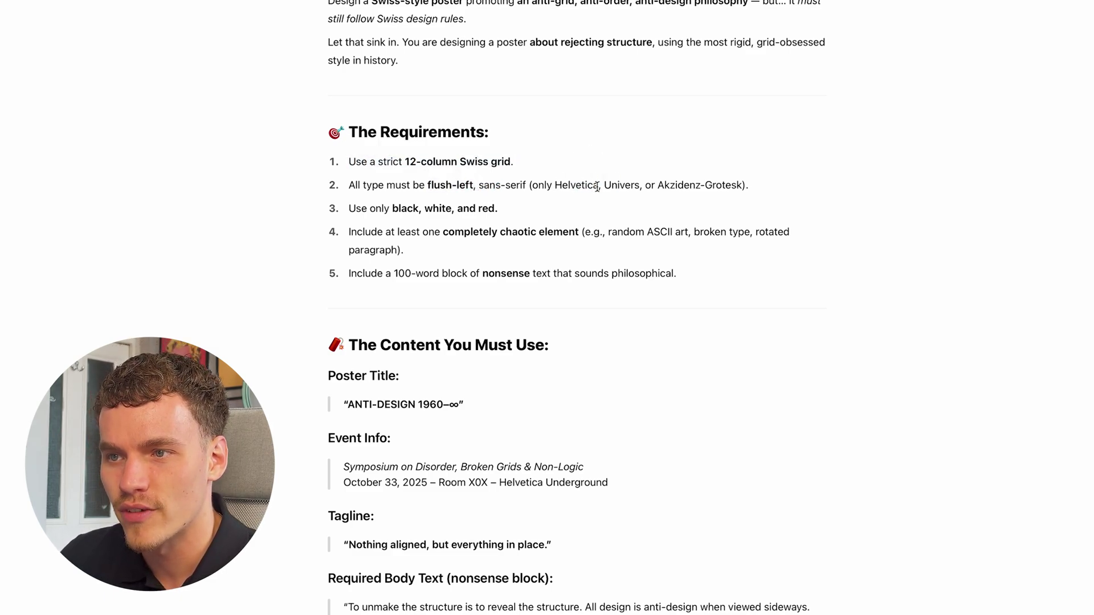
drag(742, 185, 571, 186)
click(596, 187)
drag(375, 208, 507, 207)
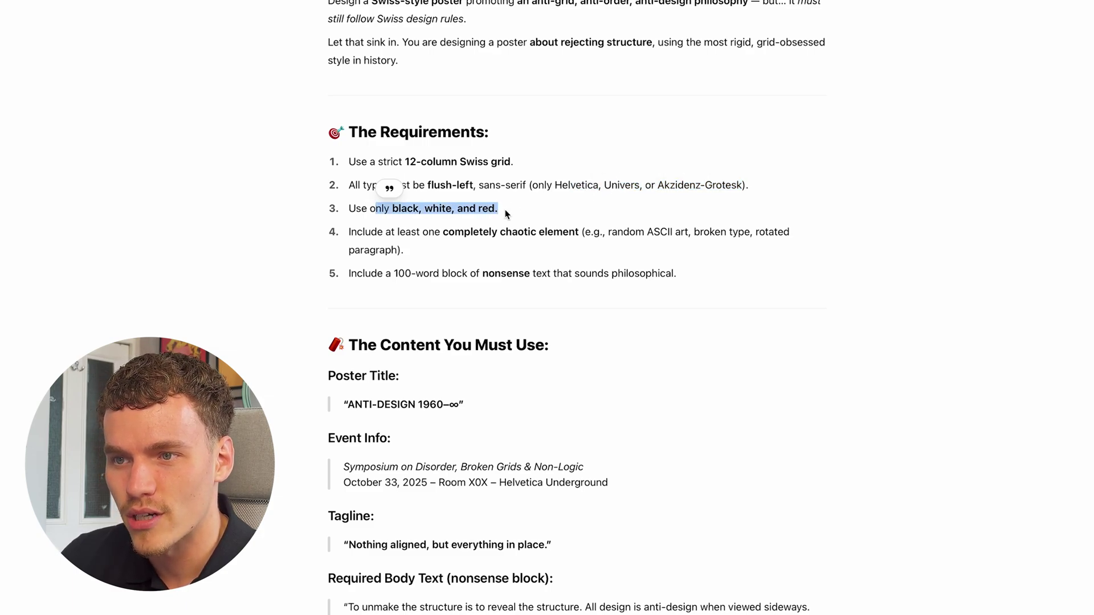
click(505, 214)
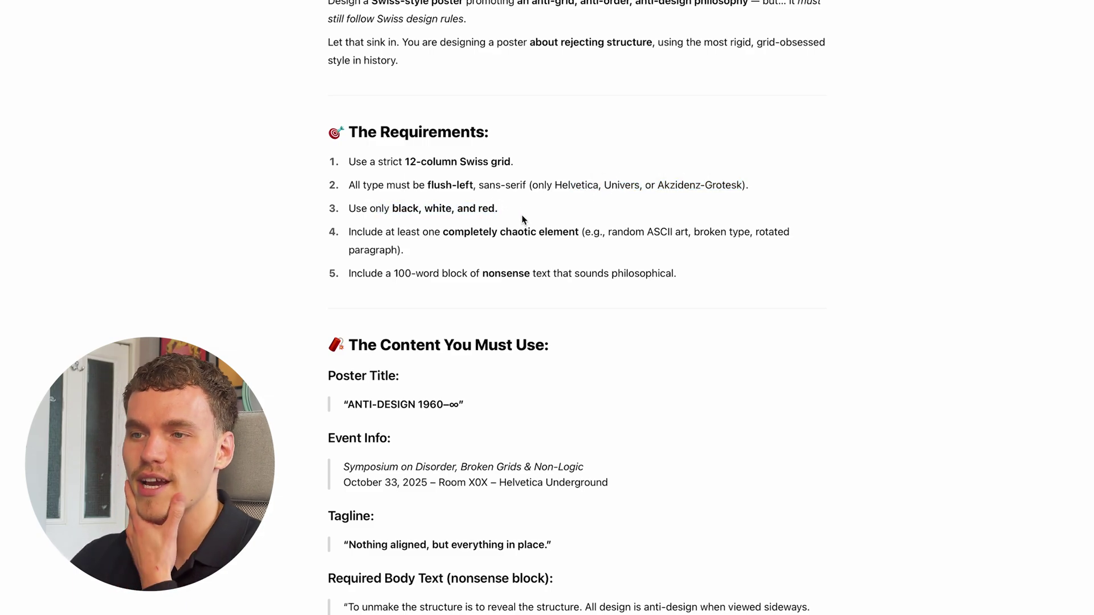
drag(721, 233, 601, 229)
click(618, 247)
drag(399, 276, 485, 277)
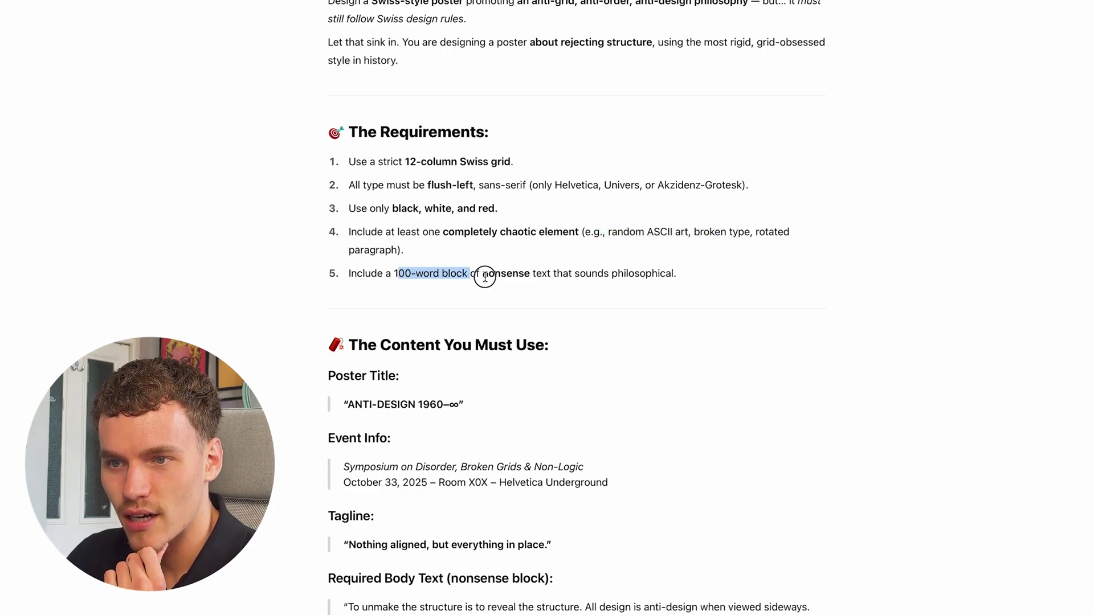
click(485, 277)
Step: Read the required poster content, including title, event info, tagline and body text, through to the brief's closing line
scroll(442, 222, down, 3)
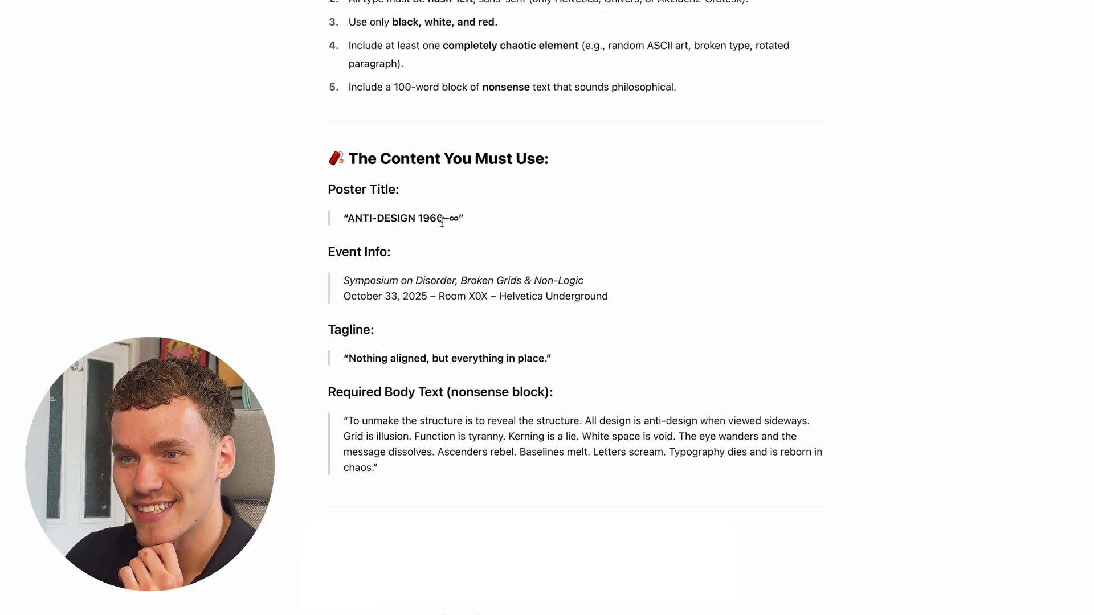
drag(442, 223, 366, 191)
click(367, 190)
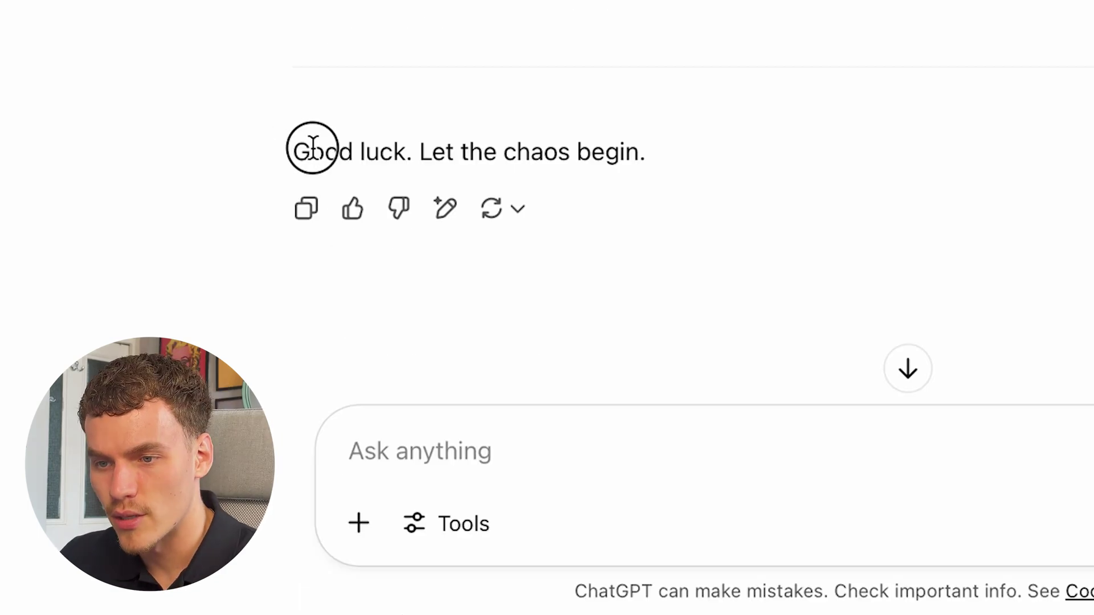
drag(308, 151, 653, 150)
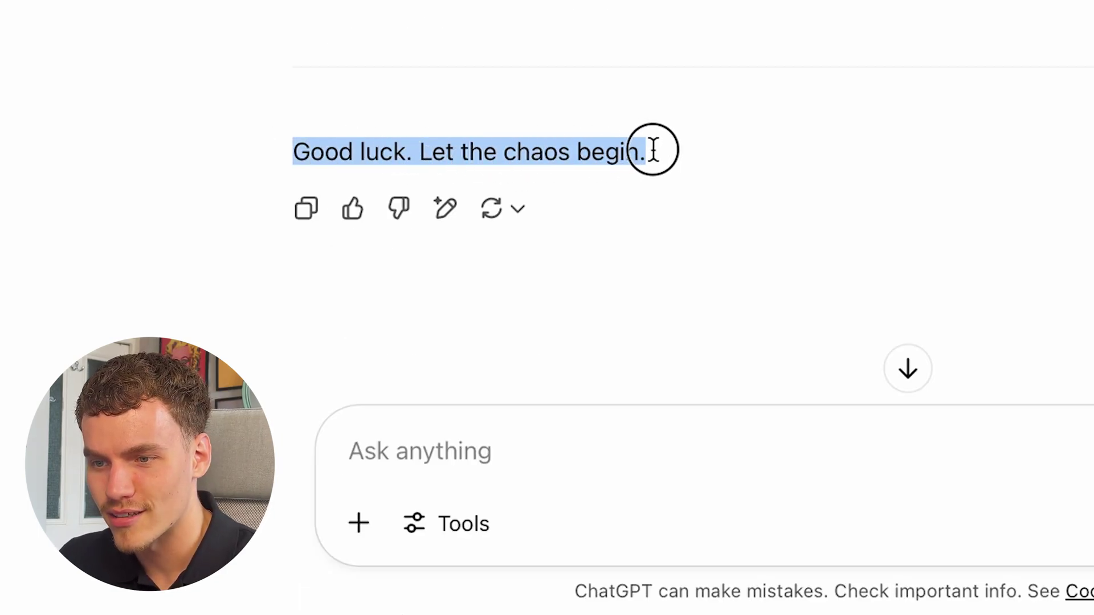
click(923, 152)
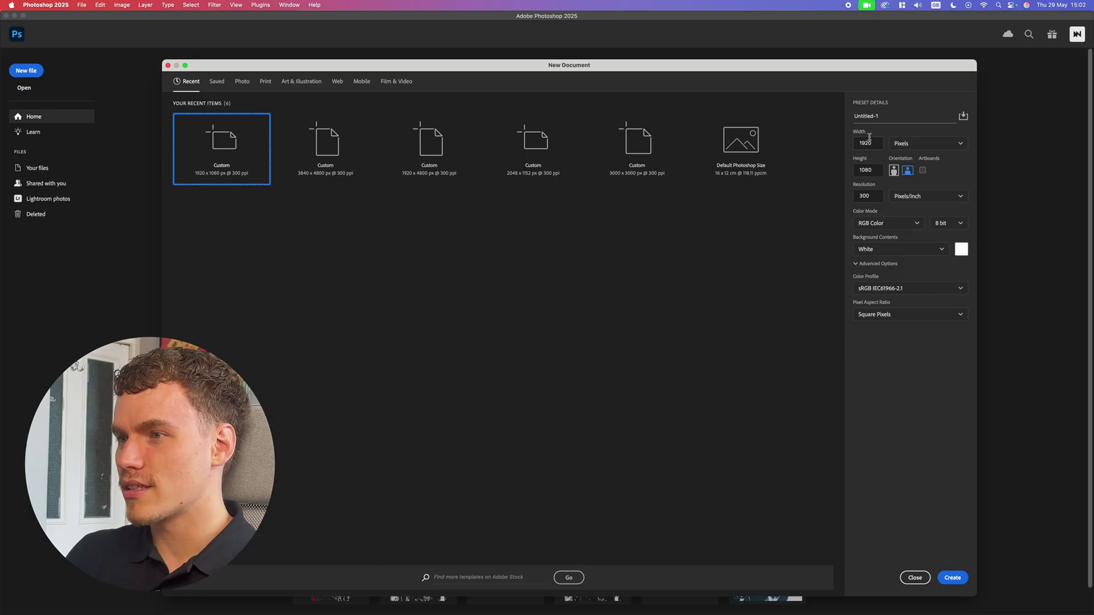
Step: Create a new document 3840 px wide and 4800 px high at 300 pixels/inch in RGB Color with a white background
click(872, 142)
text(3840)
key(Tab)
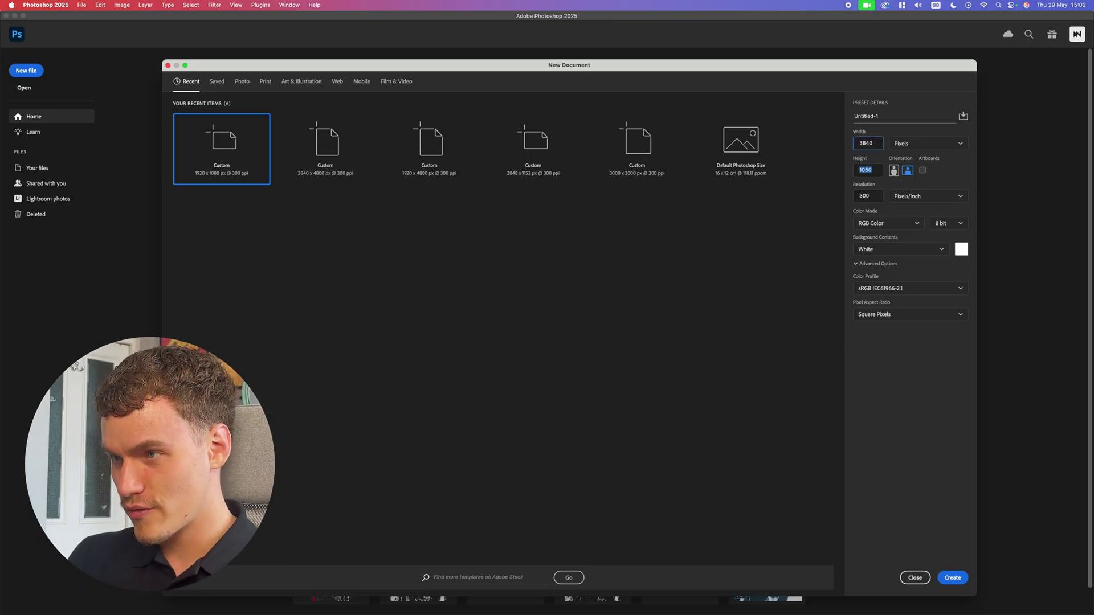
text(4800)
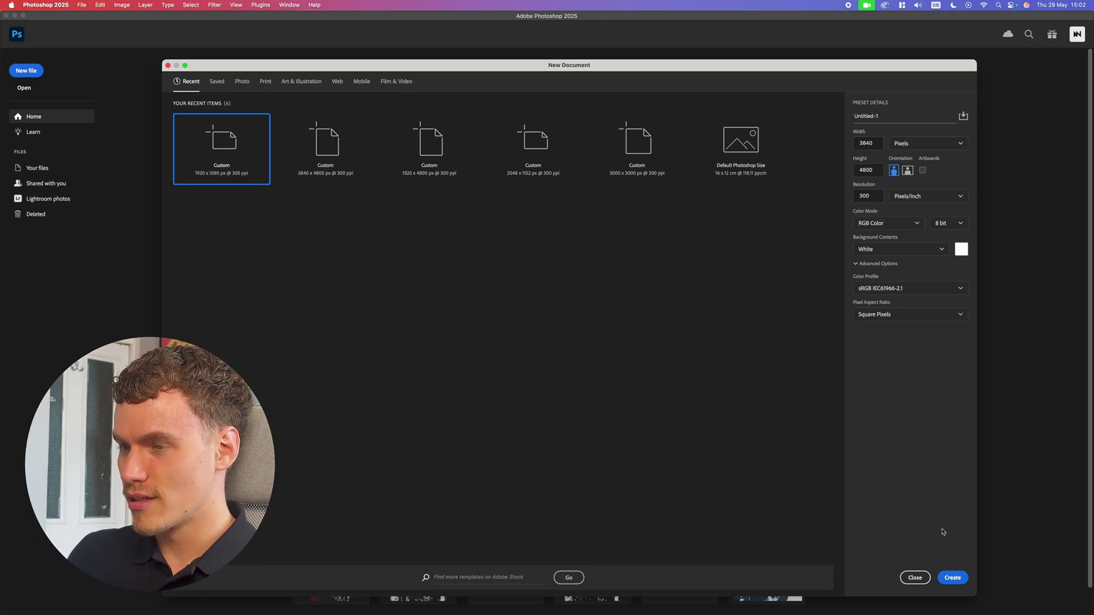
click(953, 578)
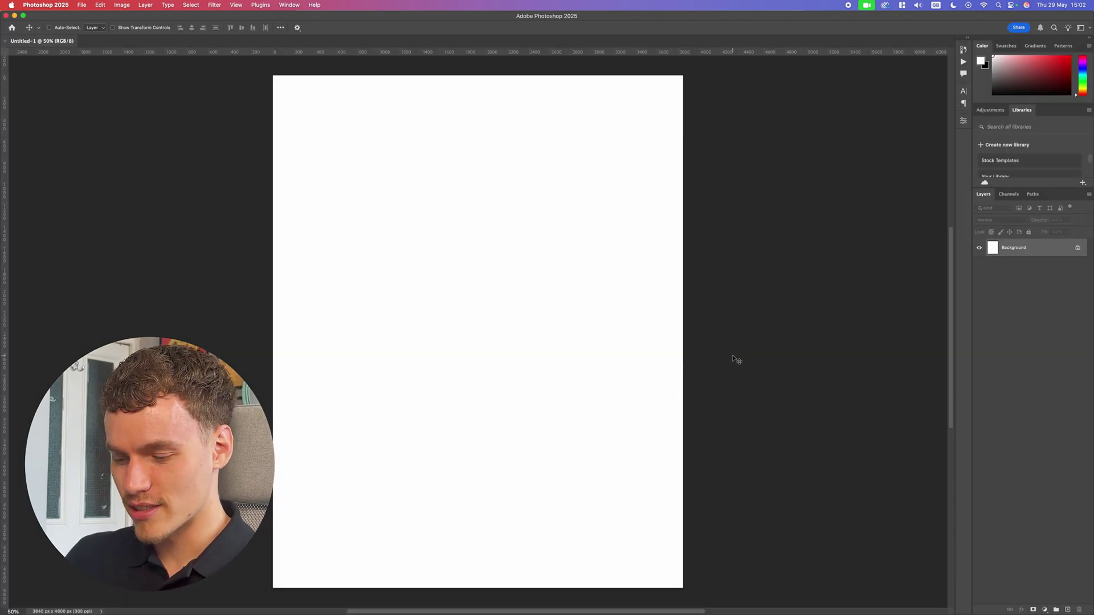
Step: Create a guide layout with 12 columns, 6 rows, 50 px gutters and 100 px margins on all sides
key(super+0)
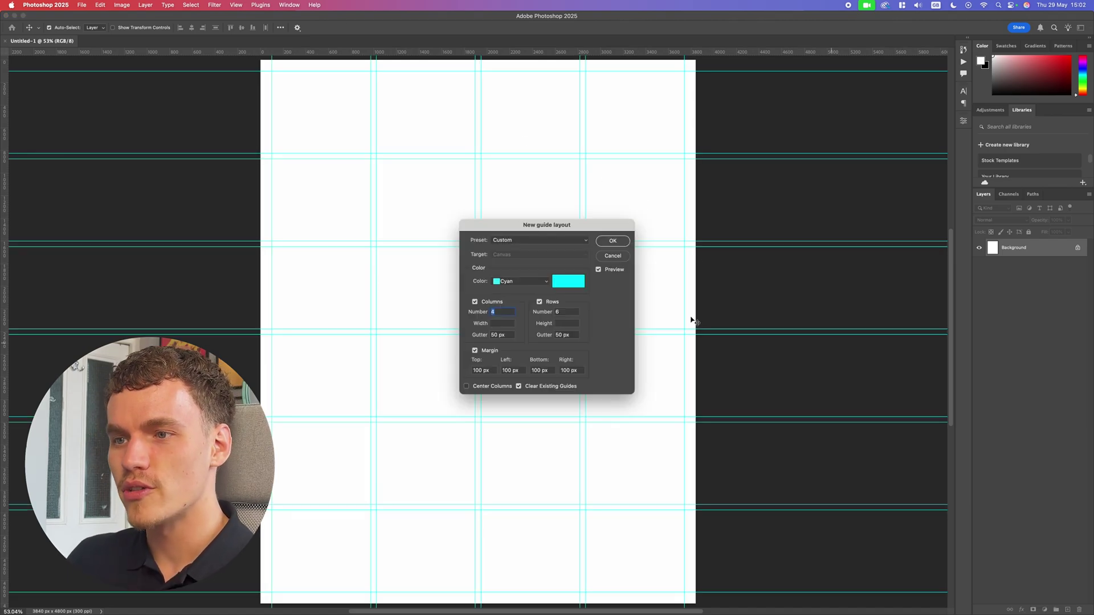
text(12)
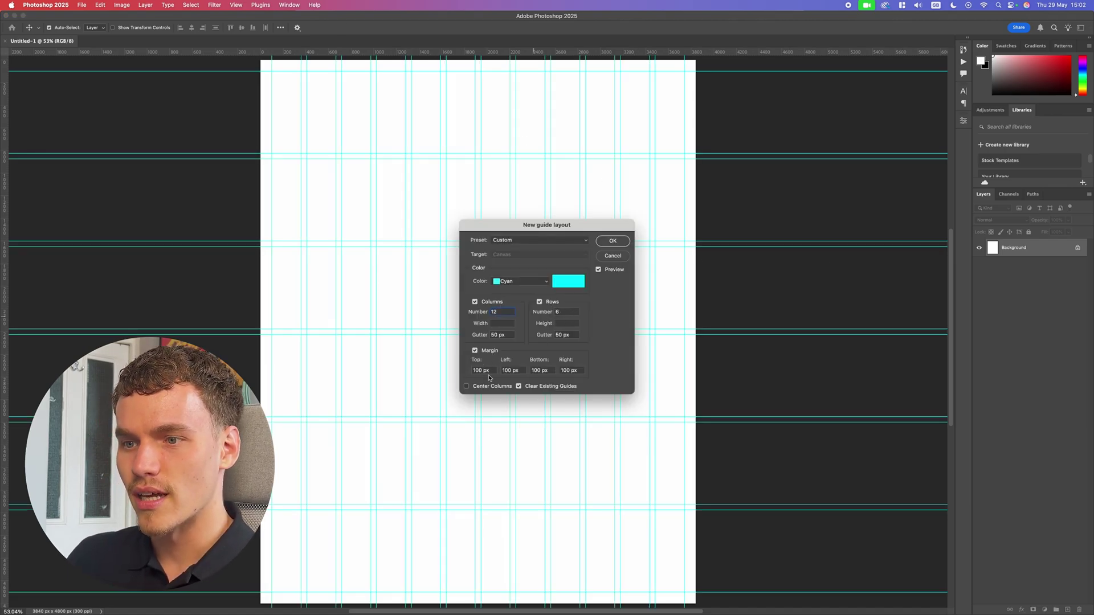
click(489, 375)
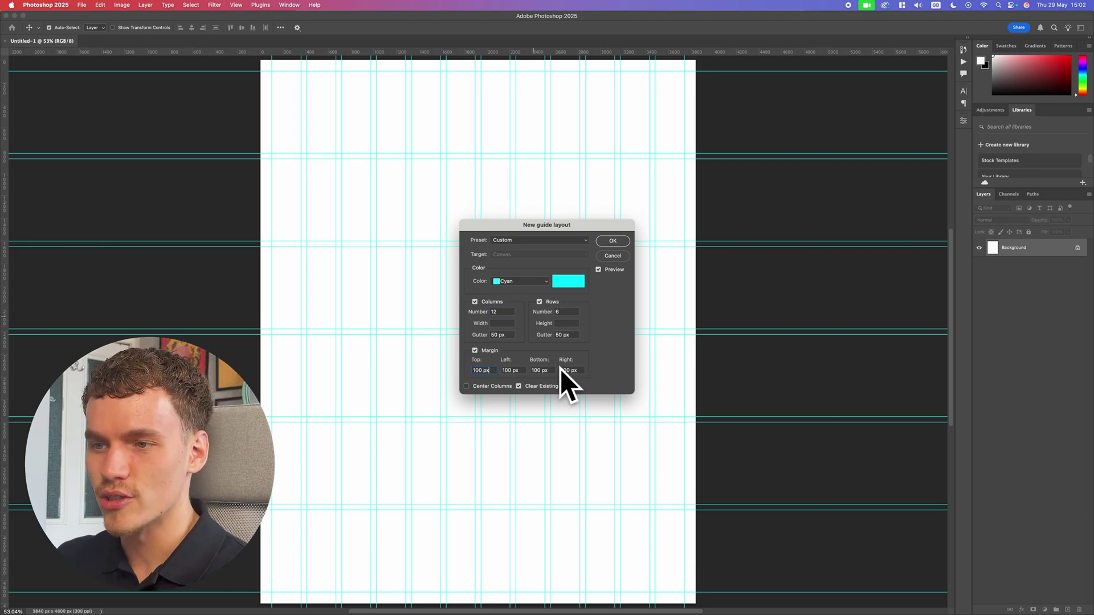
click(614, 241)
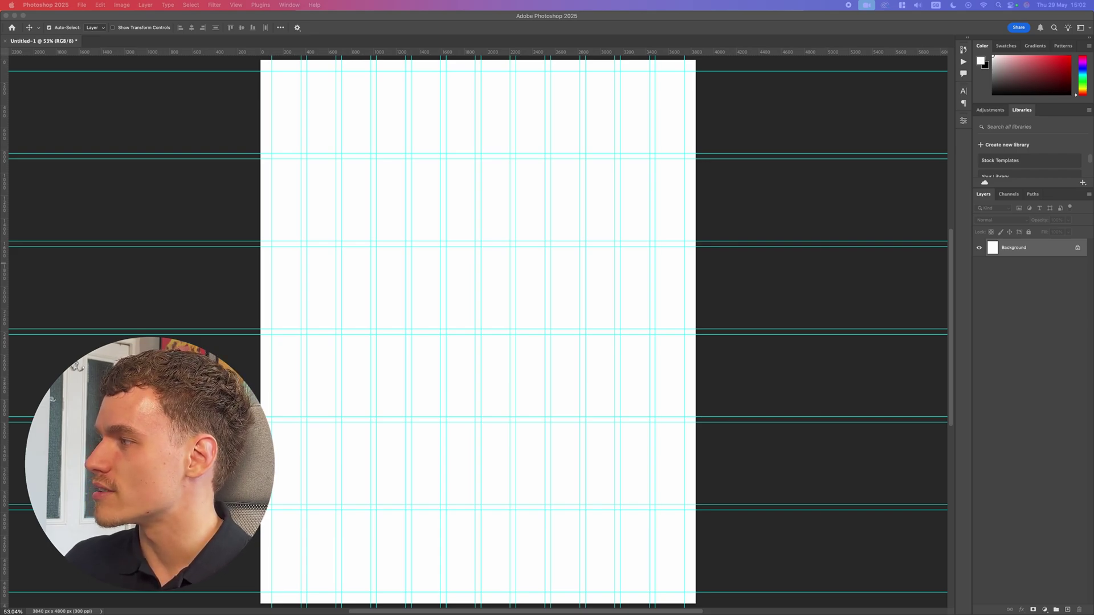
Step: Add the poster title "ANTI-DESIGN 1960–∞" as a black Helvetica Regular text layer near the canvas's upper edge
click(1026, 329)
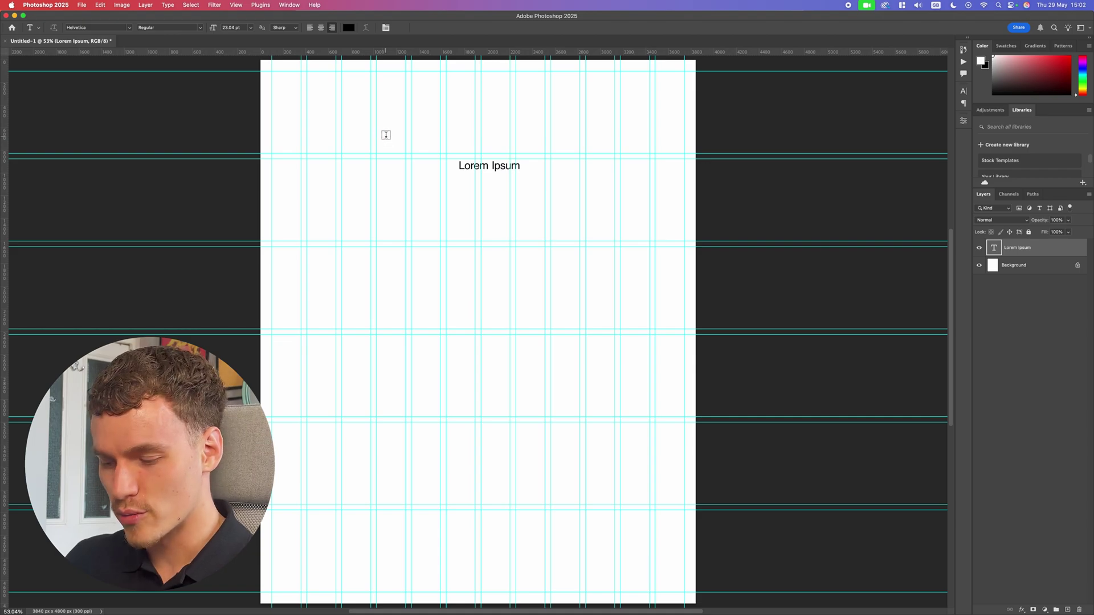
key(Delete)
click(331, 125)
key(v)
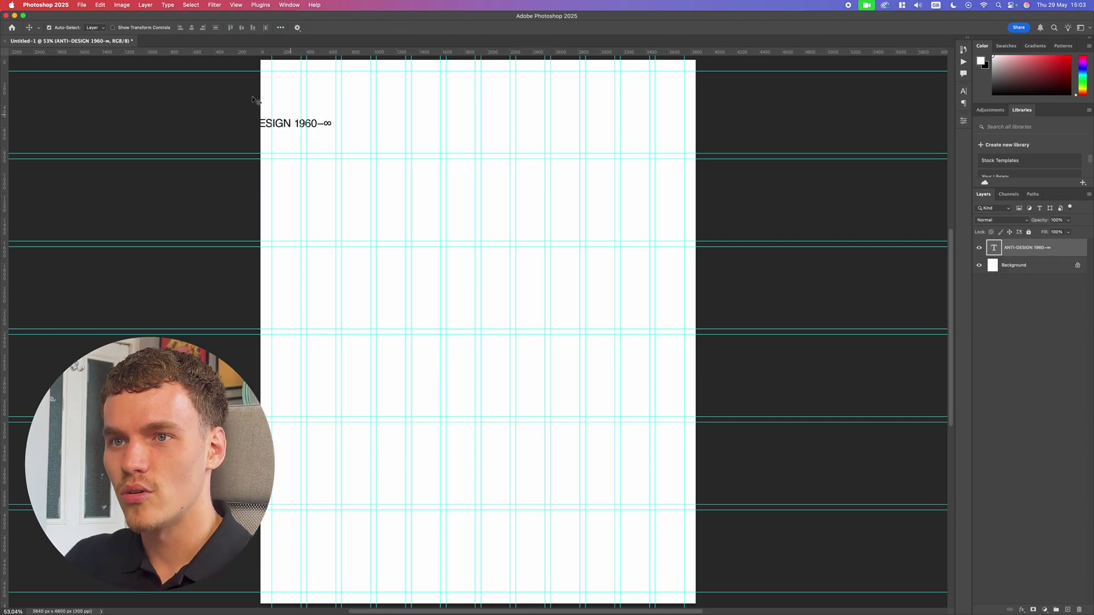
Step: Centre the title horizontally on the canvas and move it slightly down to the first row gutter
click(279, 29)
click(301, 105)
click(302, 117)
click(192, 28)
click(480, 140)
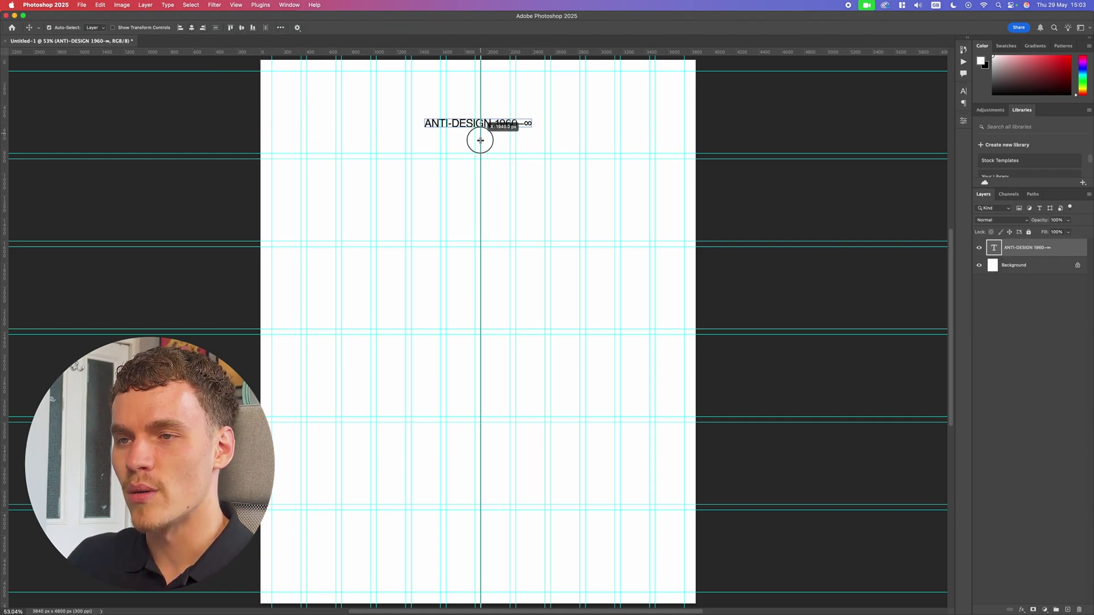
drag(503, 126, 503, 152)
double_click(503, 151)
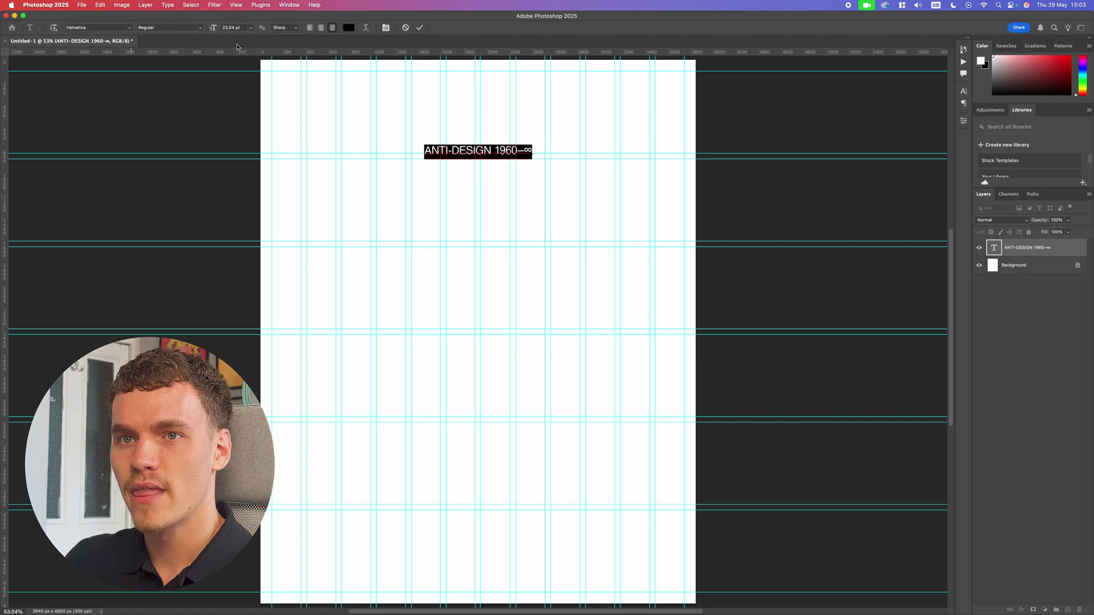
key(Escape)
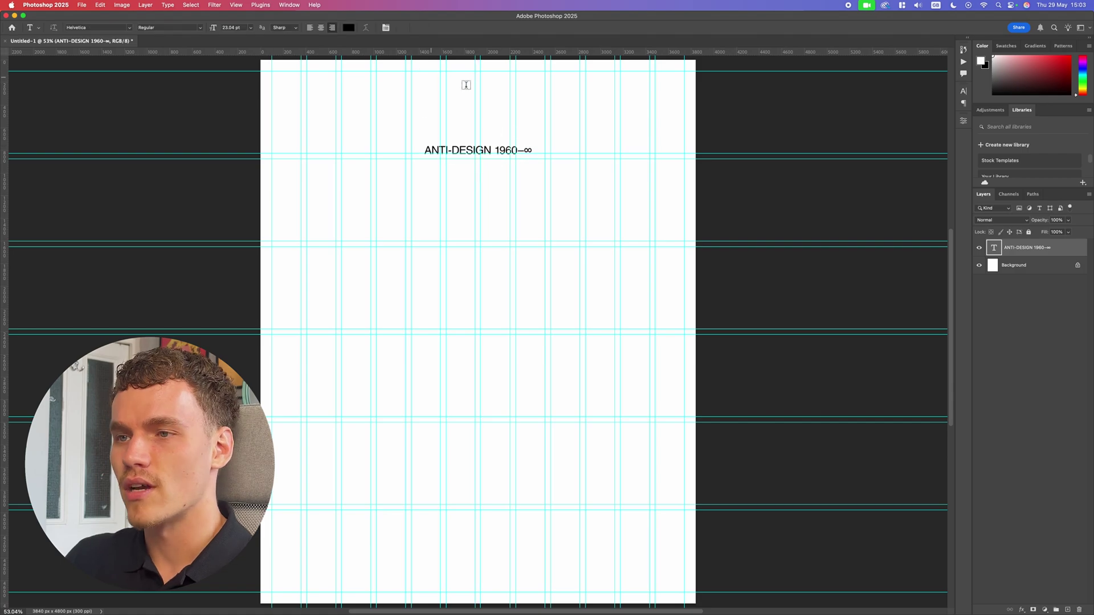
Step: Duplicate the title below itself, replace its text with the symposium name, date and venue from the brief, and centre it horizontally
key(v)
alt+shift+drag(719, 184, 720, 229)
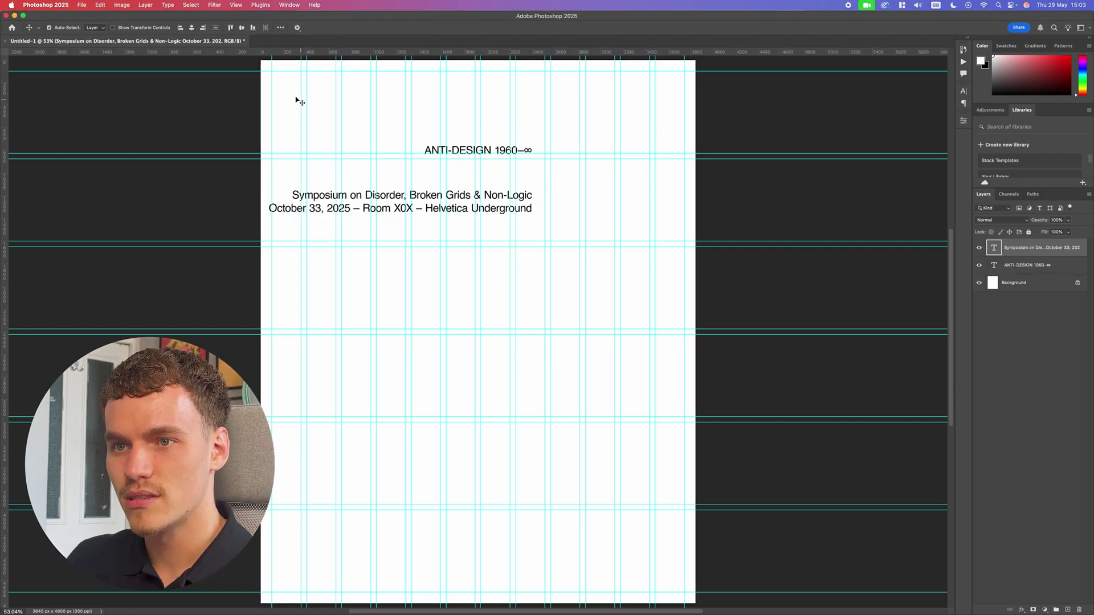
click(191, 28)
Step: Left-align the event info text and reposition the block below the title in the second row
double_click(489, 193)
click(310, 27)
click(421, 27)
key(v)
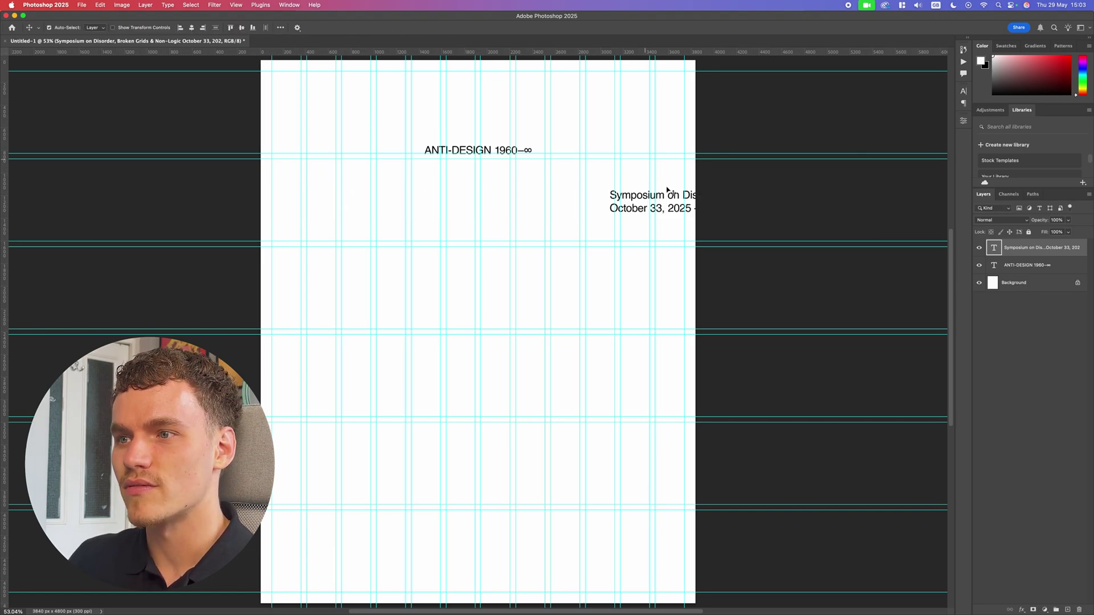
drag(590, 216, 372, 217)
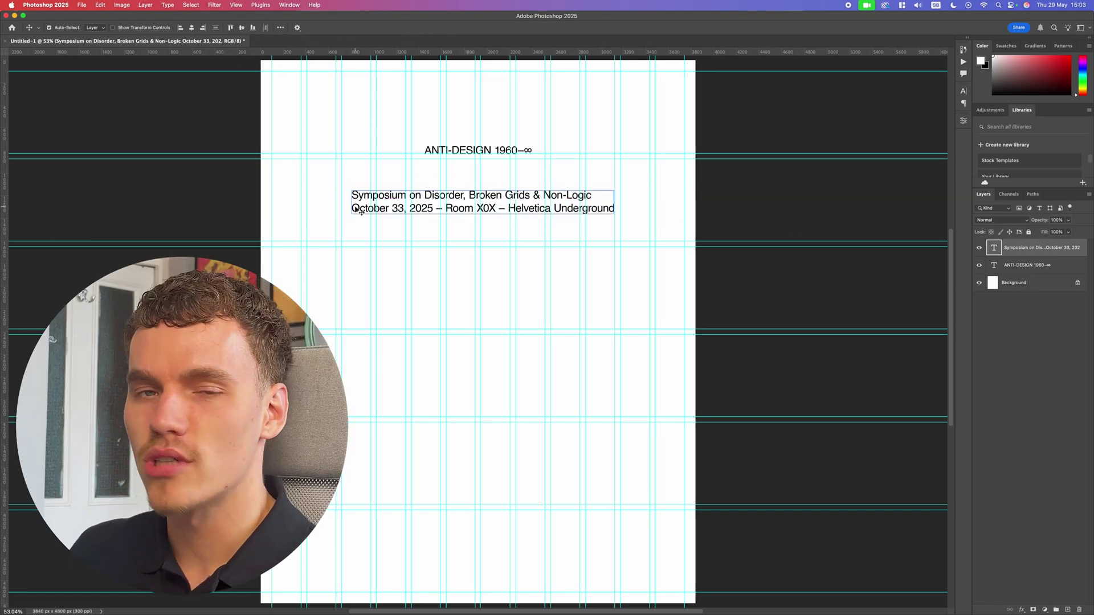
drag(513, 209, 543, 195)
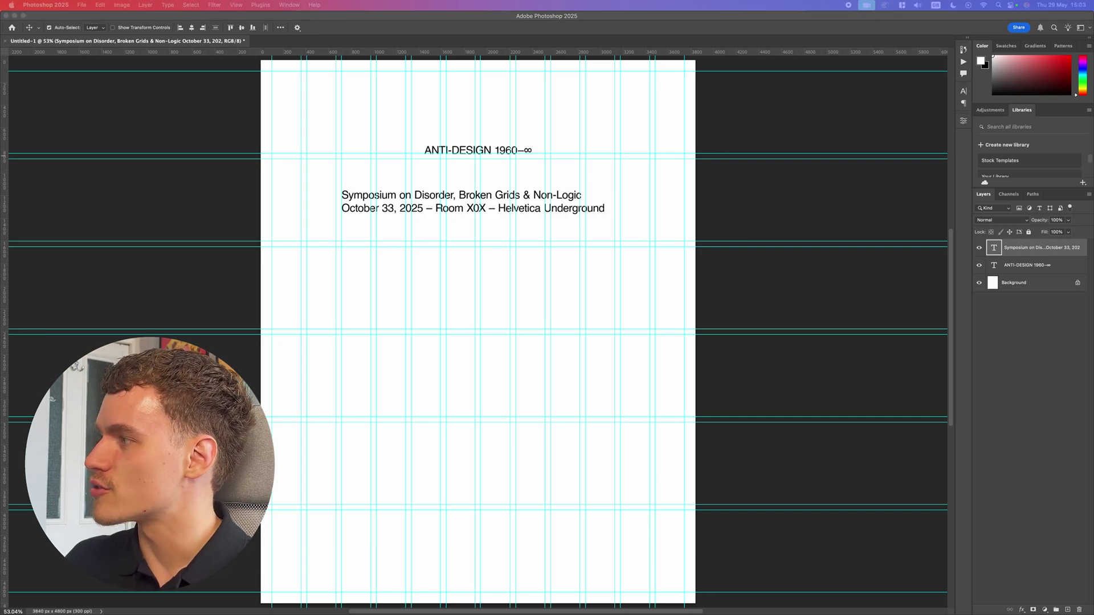
Step: Duplicate the event info below itself, replace its text with “Nothing aligned, but everything in place.” and shift it toward the canvas centre
click(450, 256)
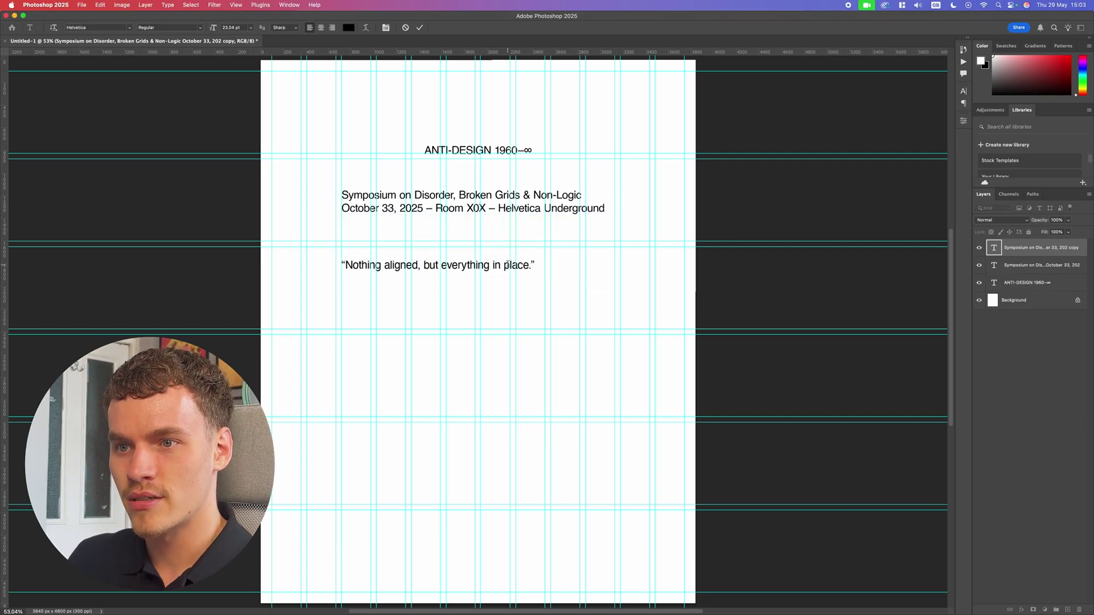
key(Escape)
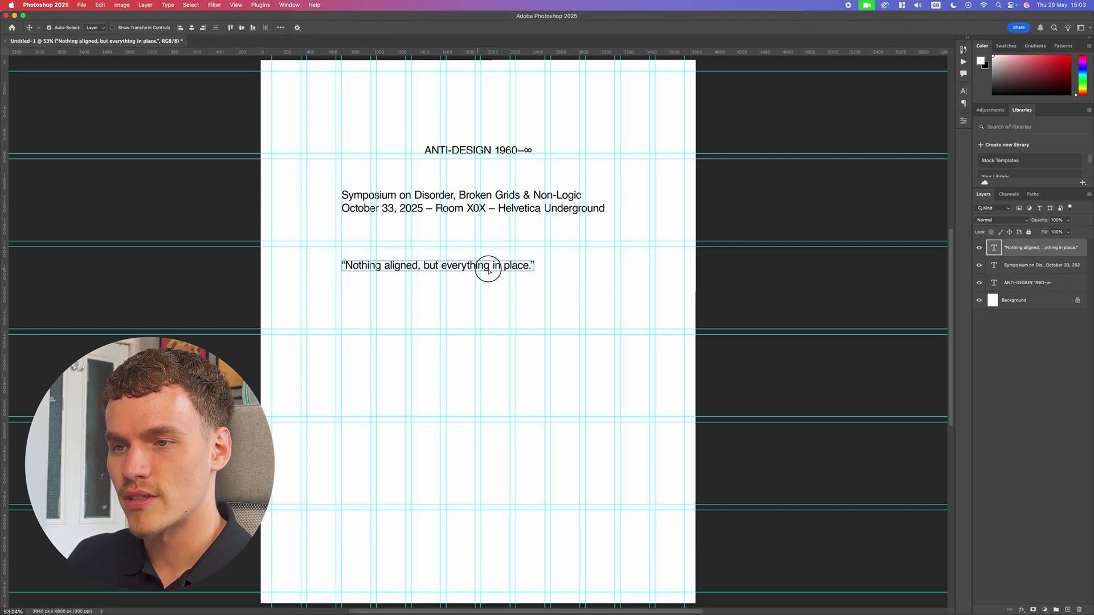
drag(489, 266, 541, 267)
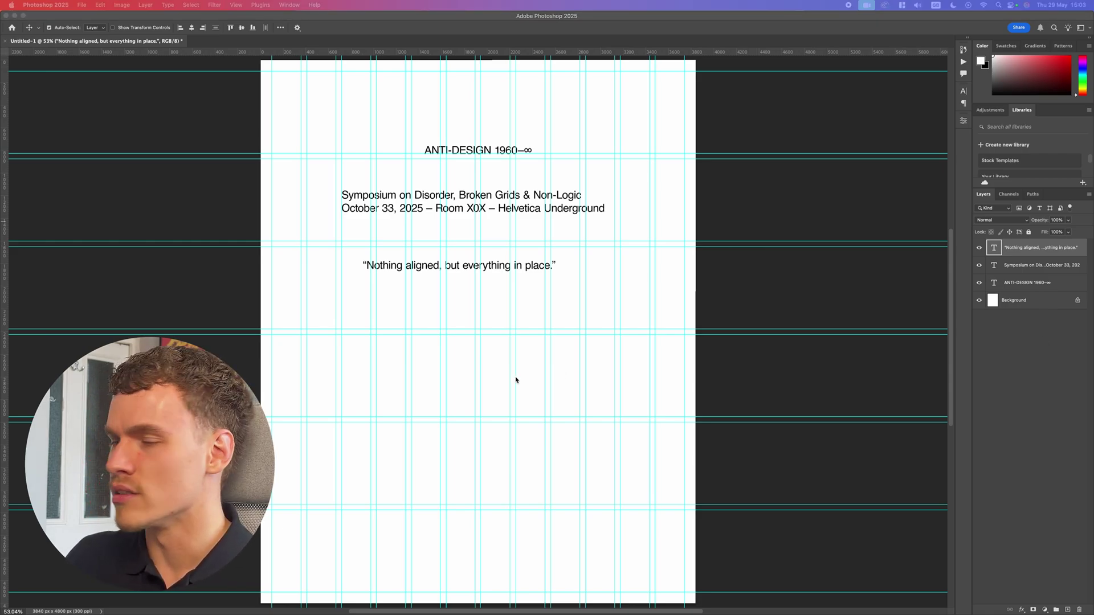
click(391, 391)
key(t)
click(422, 365)
key(super+v)
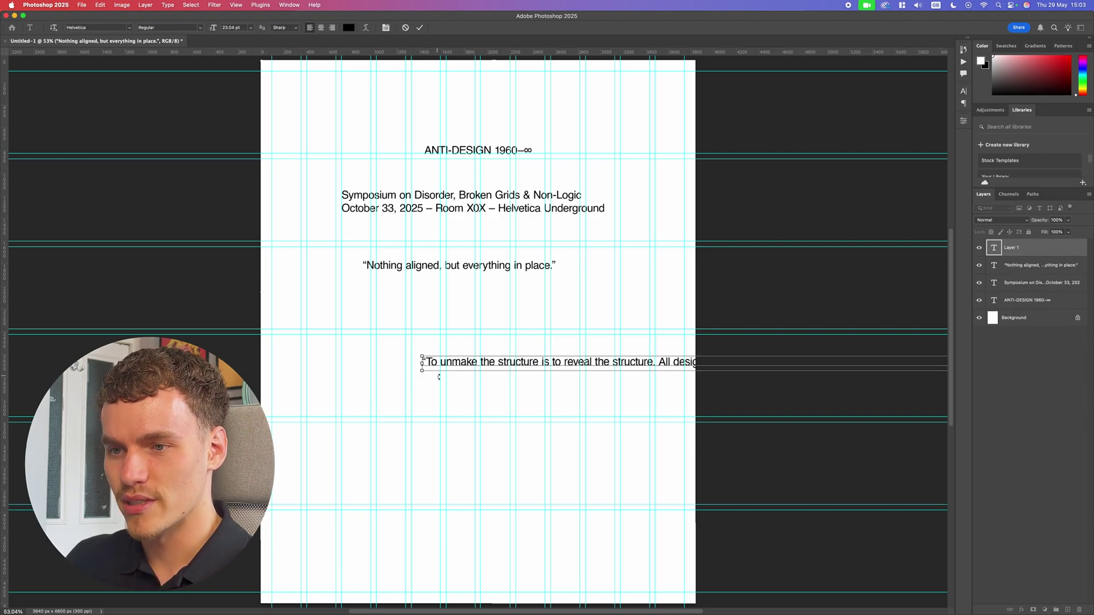
key(super+z)
key(Escape)
key(super+z)
Step: Draw a paragraph text box below the tagline for the brief's nonsense body text
drag(406, 350, 581, 417)
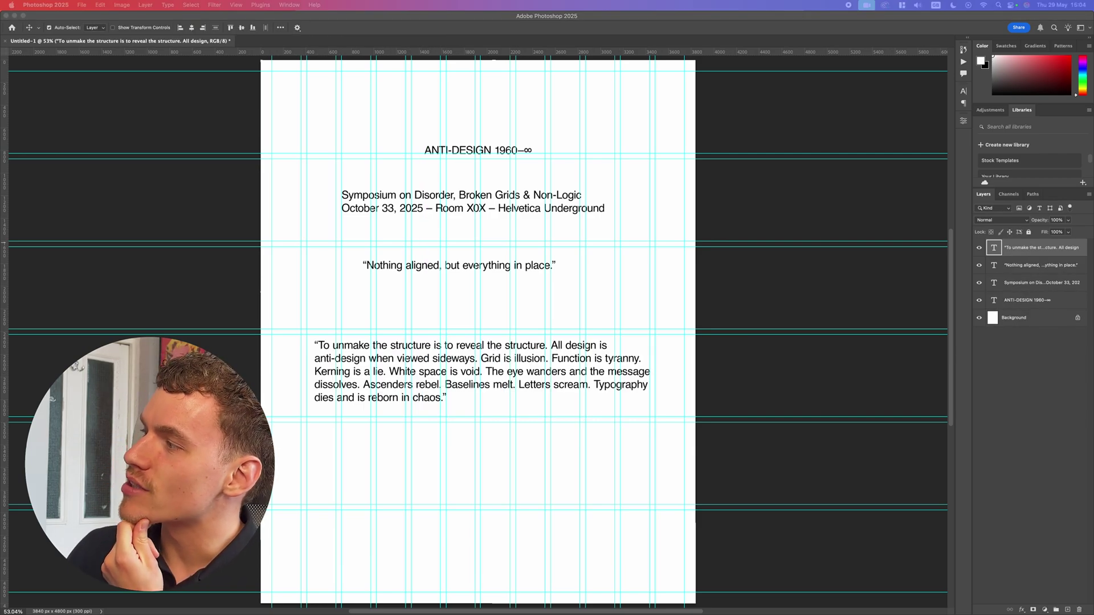
Step: Switch to Safari and search Google for "ascii art" in a new tab
drag(729, 614, 803, 3)
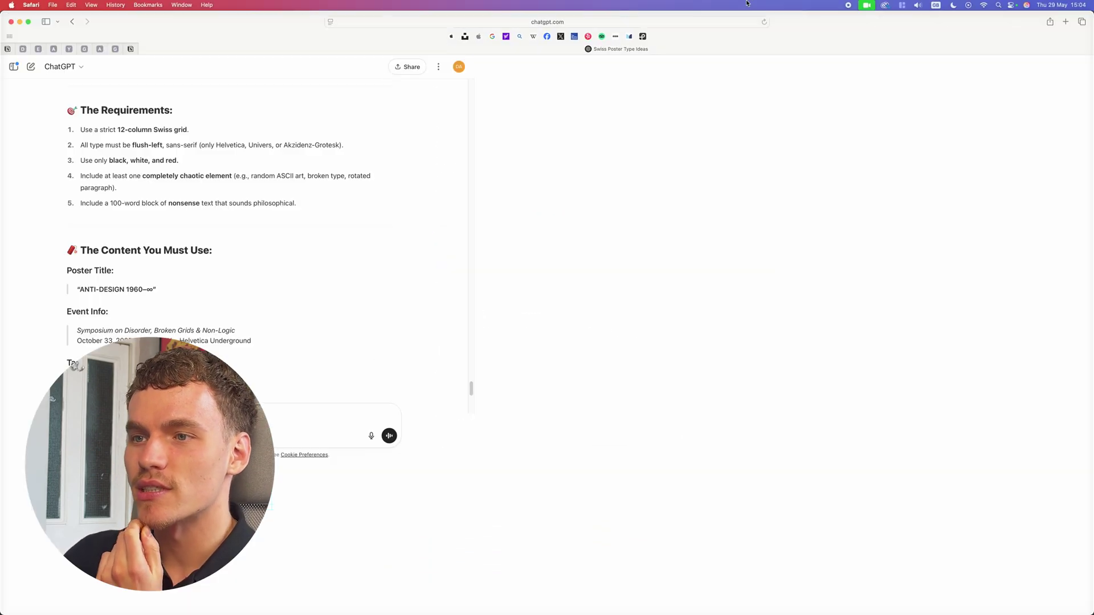
drag(452, 267, 564, 272)
drag(628, 271, 647, 280)
click(647, 281)
click(1064, 21)
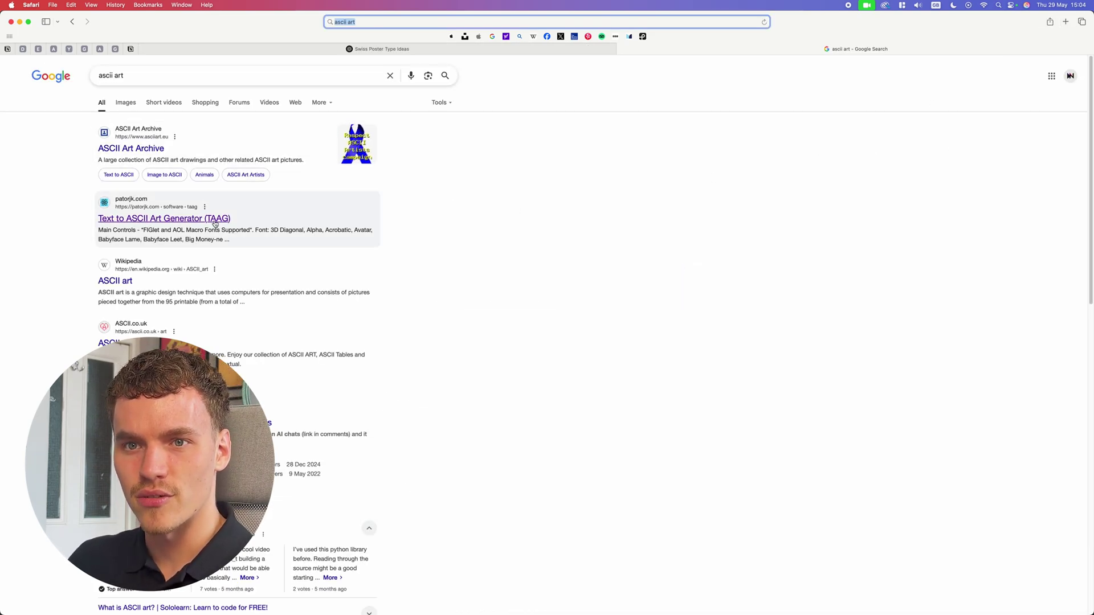
Step: Open the Text to ASCII Art Generator (TAAG) from the search results and browse its list of fonts
click(222, 218)
click(470, 80)
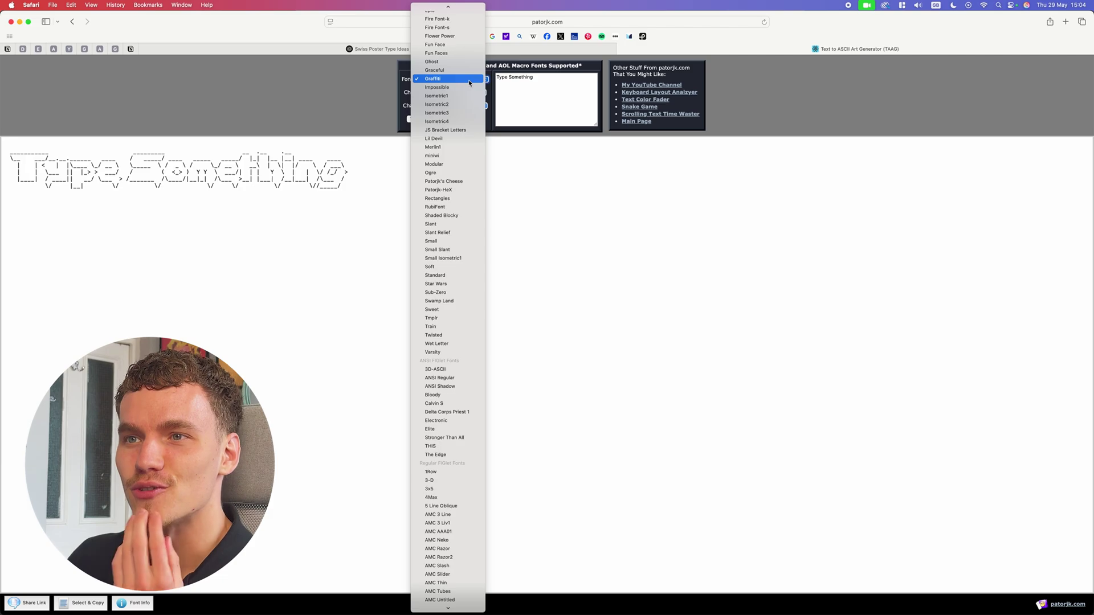
scroll(450, 200, up, 5)
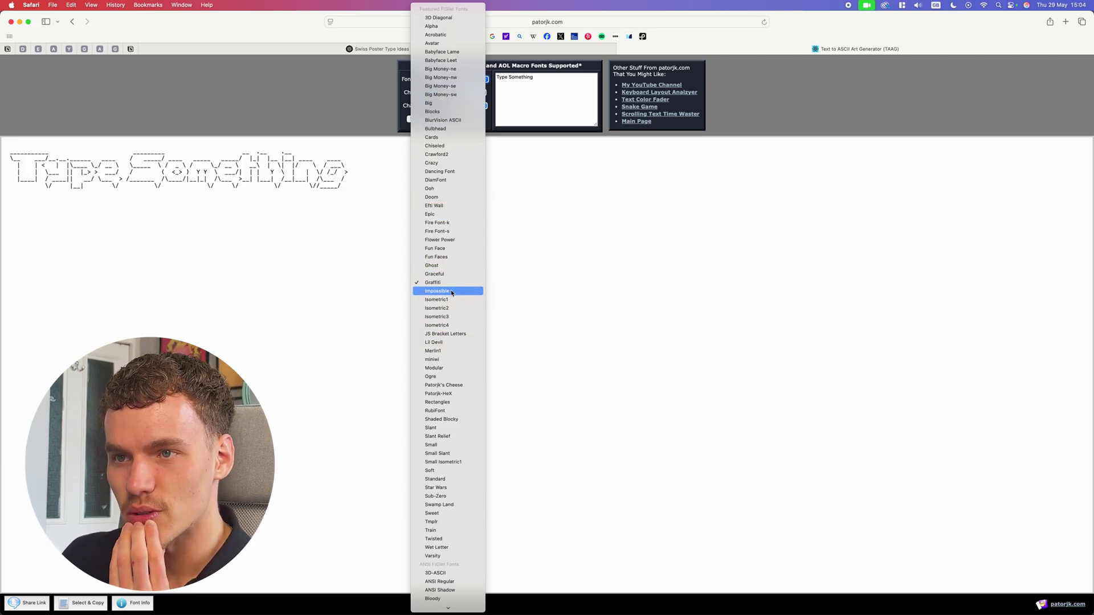
scroll(452, 293, down, 20)
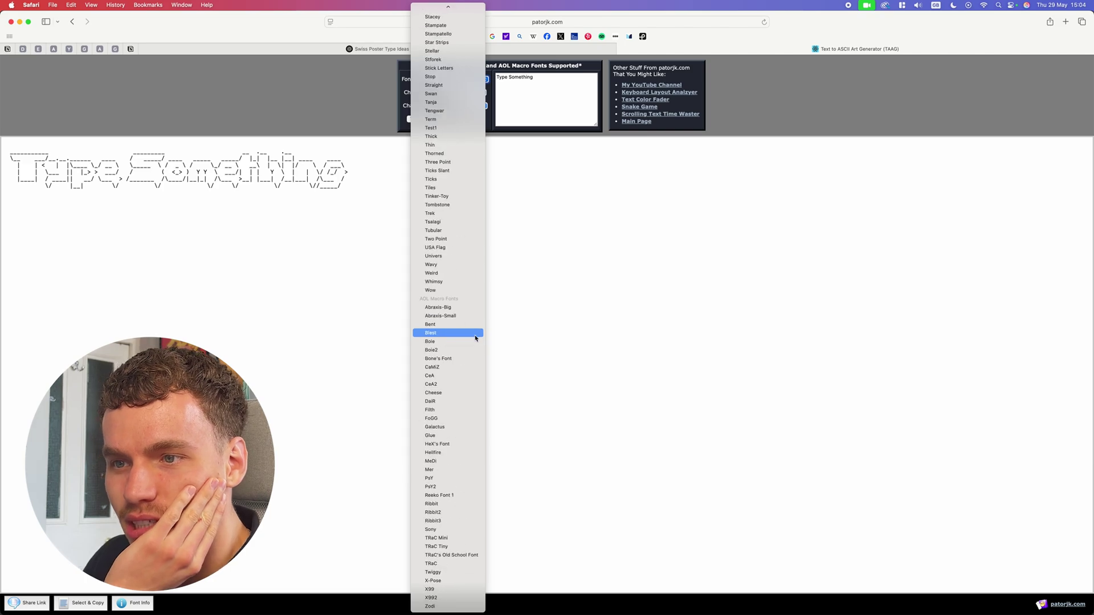
click(594, 405)
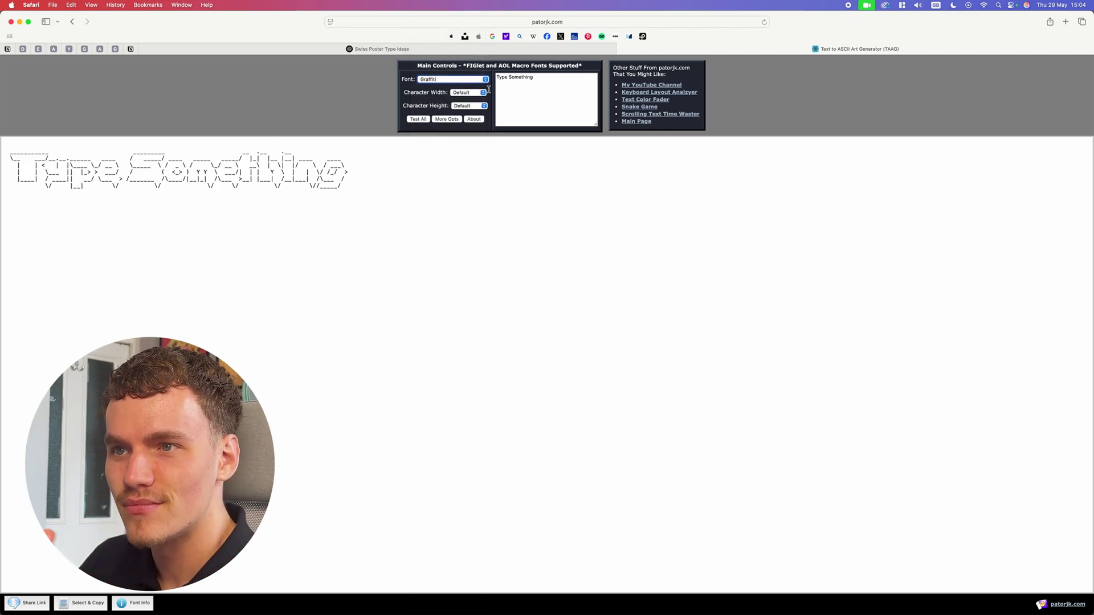
Step: Replace the generator's sample text with "Swiss", using the Graffiti font
click(544, 88)
triple_click(525, 78)
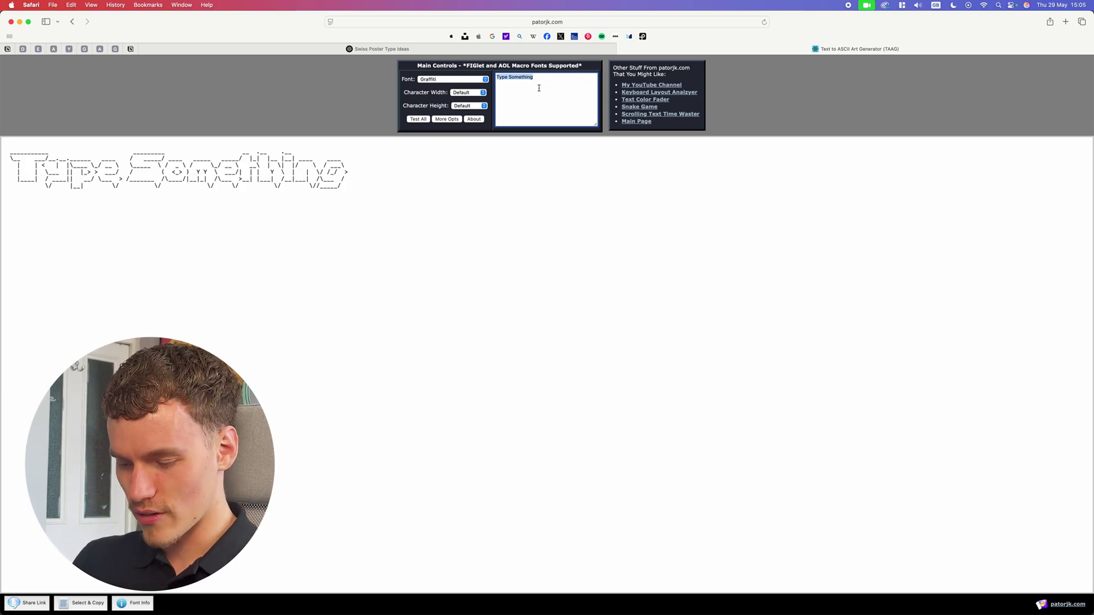
text(Swiss)
click(539, 166)
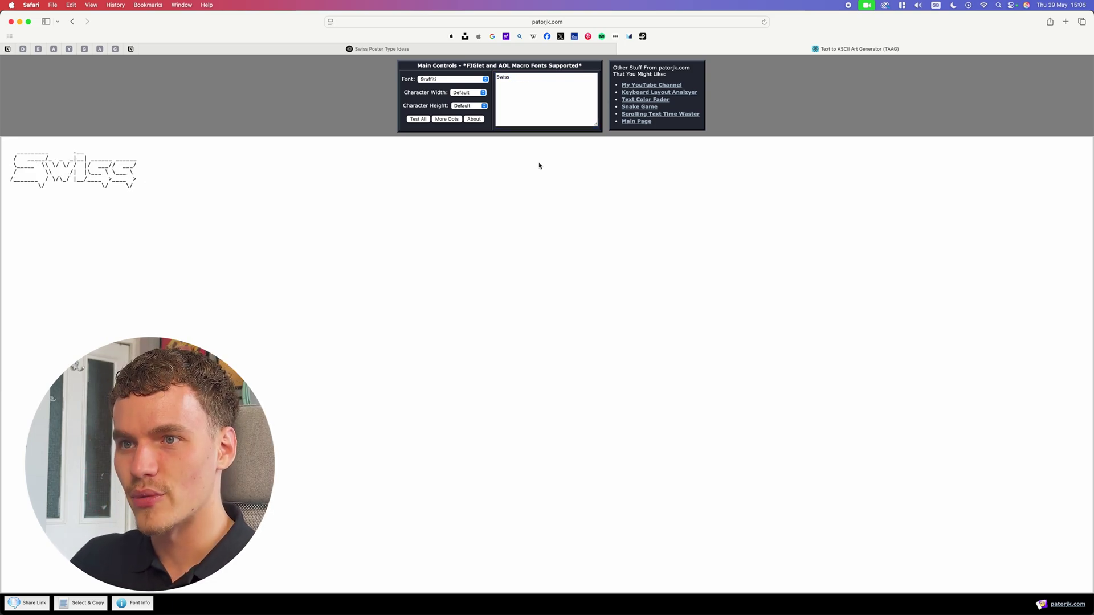
click(90, 173)
right_click(118, 160)
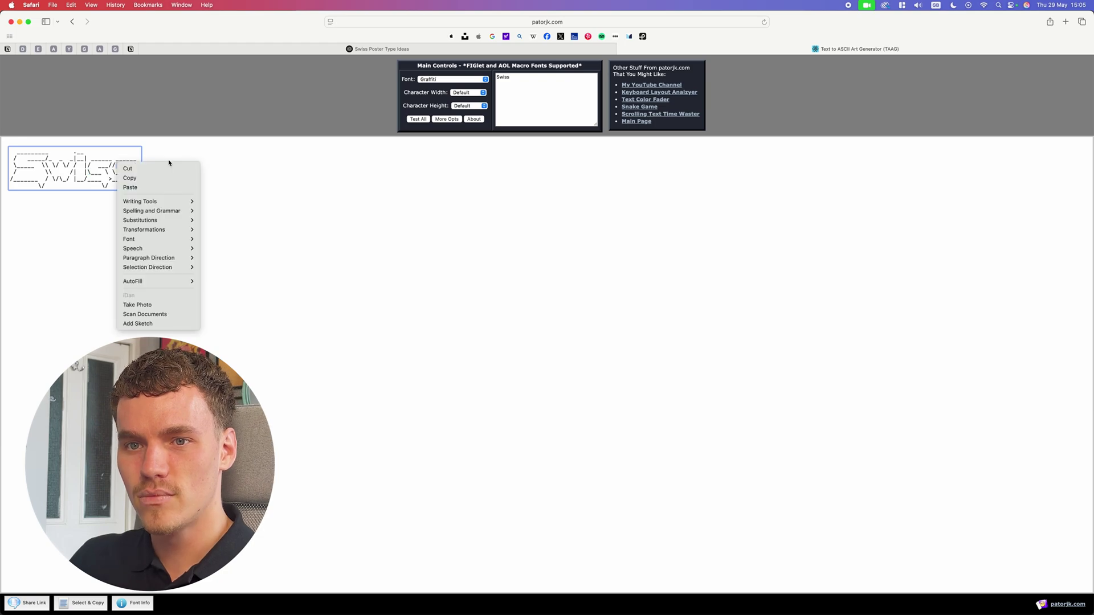
click(107, 152)
right_click(131, 155)
click(191, 198)
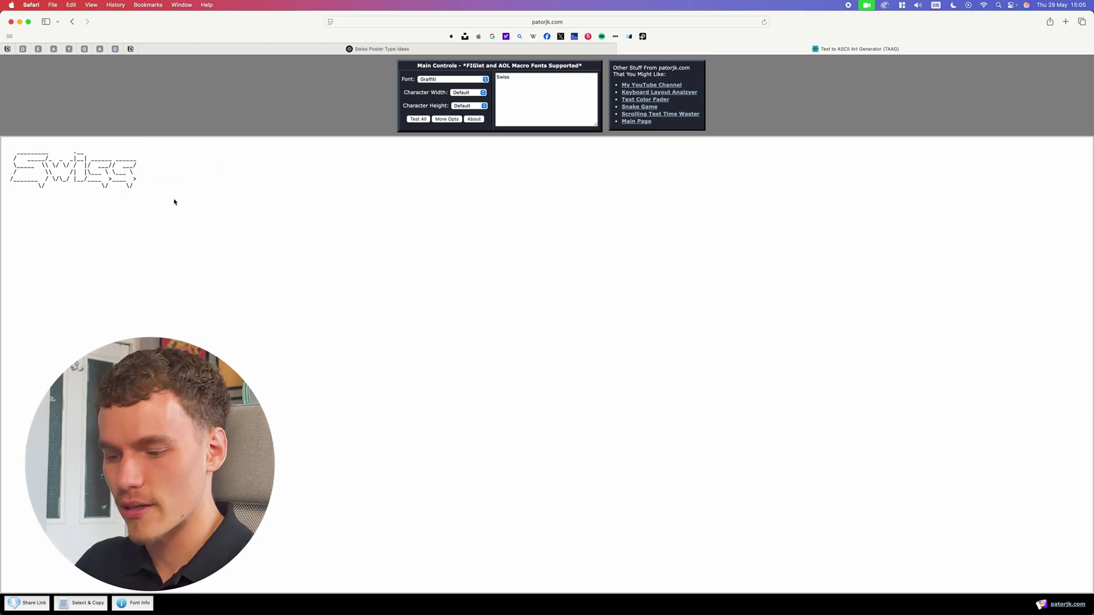
Step: Capture a screenshot of the "Swiss" ASCII art and place it in the Photoshop poster below the body text
key(super+shift+4)
drag(174, 217, 2, 128)
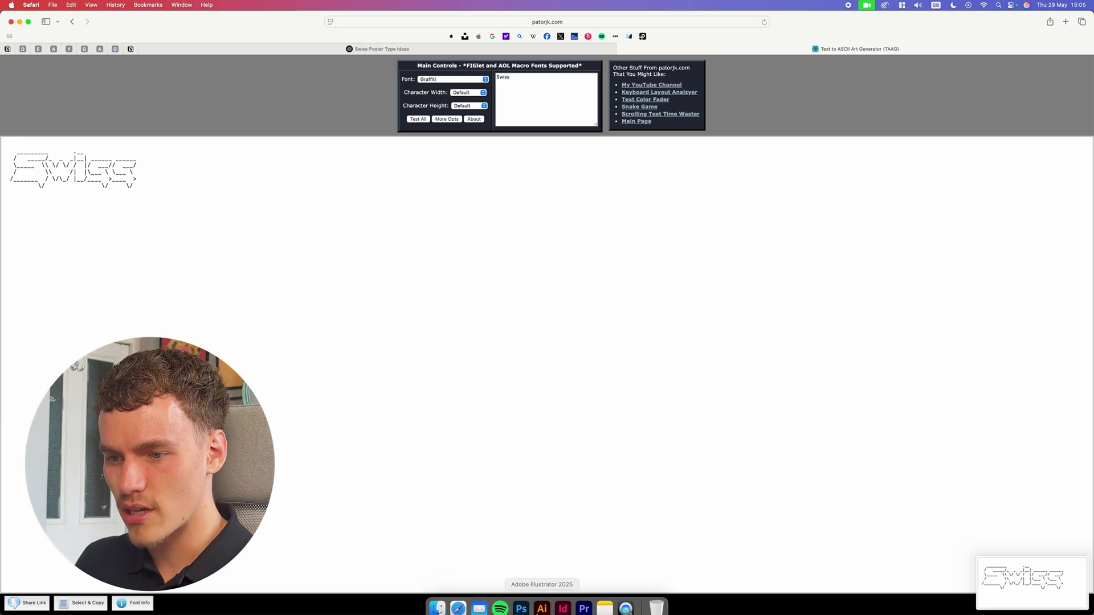
click(537, 601)
drag(1060, 573, 521, 467)
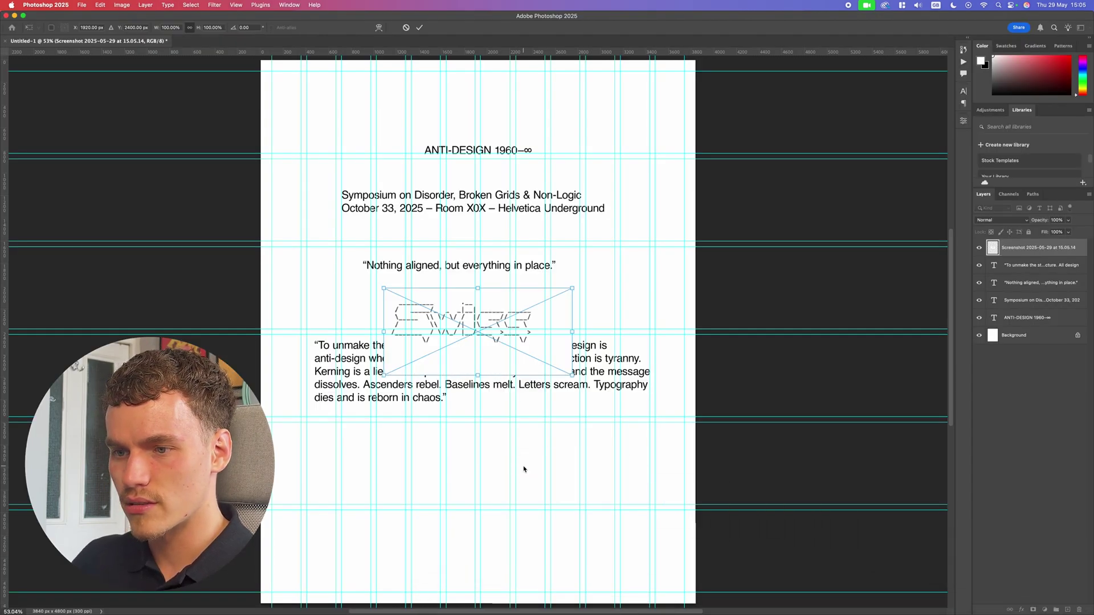
key(Return)
Step: Check the layout and the placed ASCII artwork with and without the guides, leaving the guides hidden
key(super+semicolon)
key(super+semicolon)
key(super+semicolon)
key(super+semicolon)
key(super+semicolon)
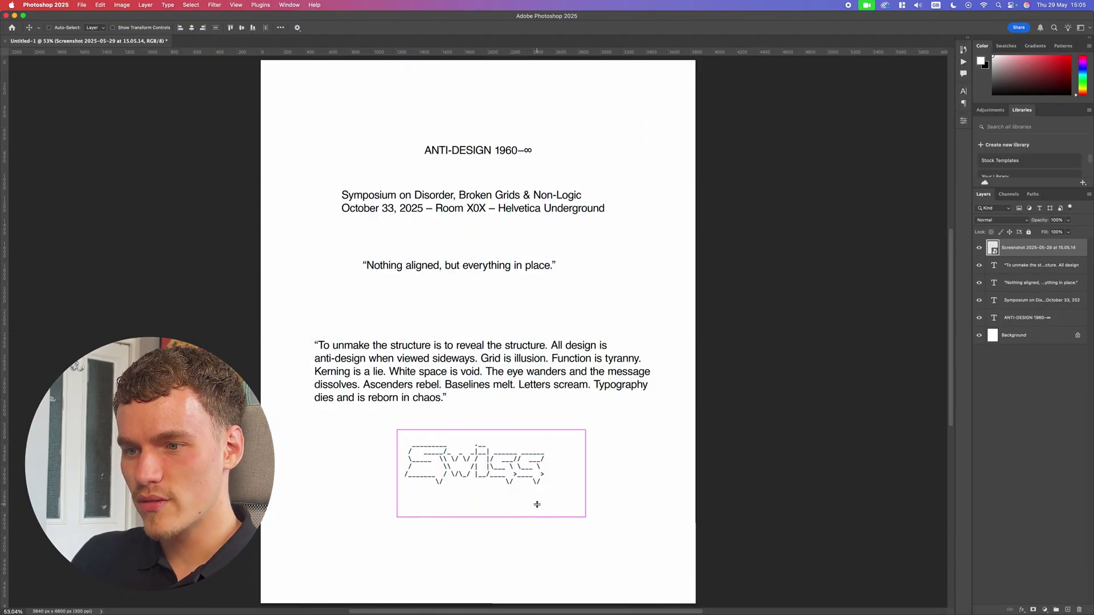
scroll(516, 488, up, 5)
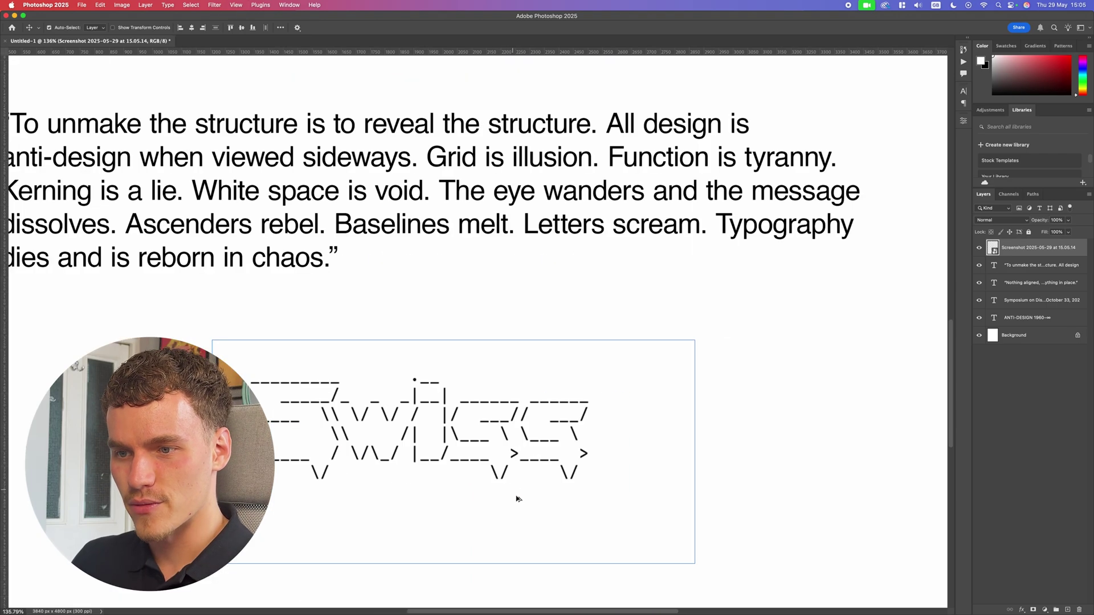
scroll(542, 525, down, 12)
key(super+semicolon)
key(super+l)
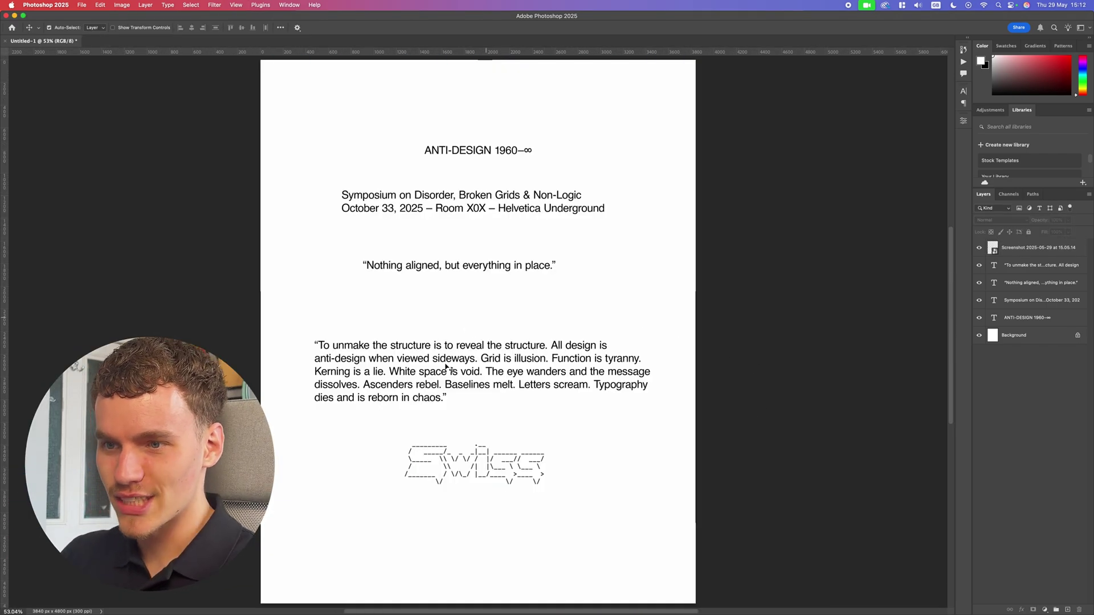
key(super+semicolon)
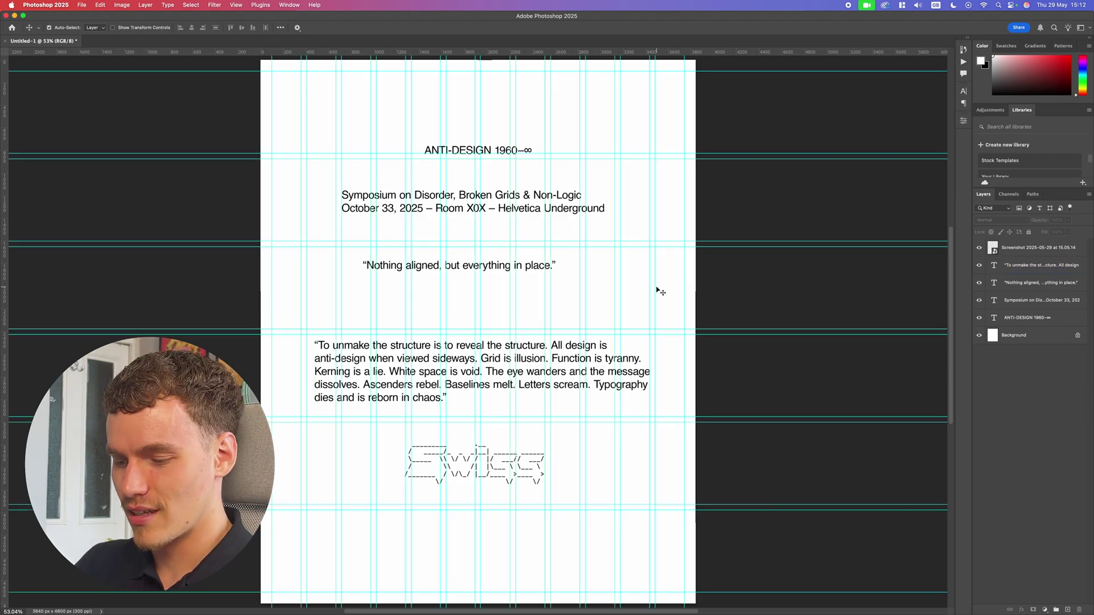
key(super+semicolon)
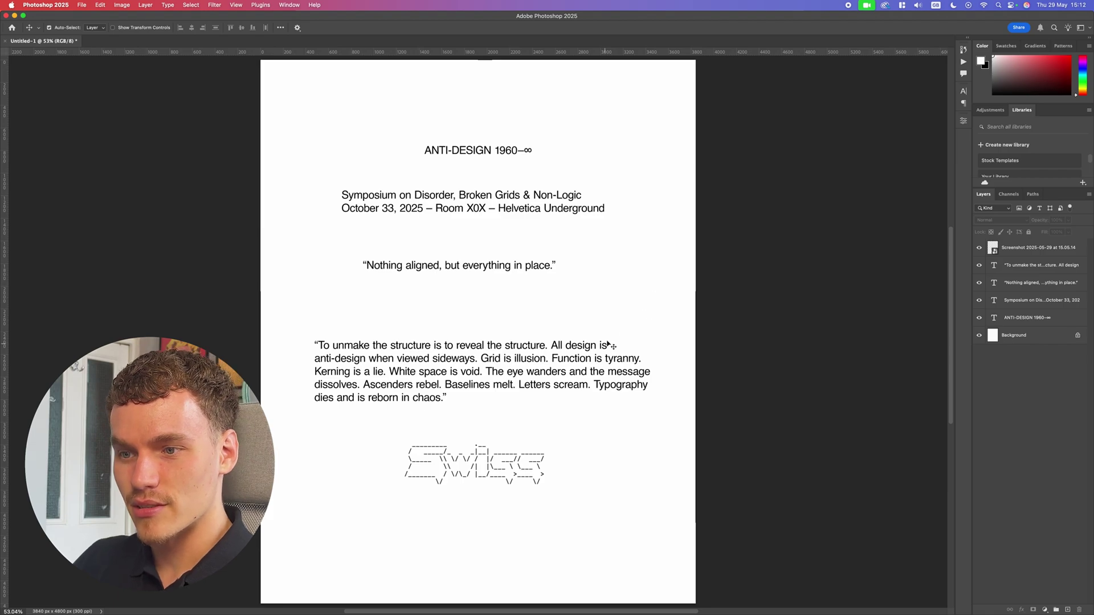
Step: Hide all four text layers and enlarge the ASCII artwork to about 453% so it extends past the page edges
click(979, 318)
click(979, 282)
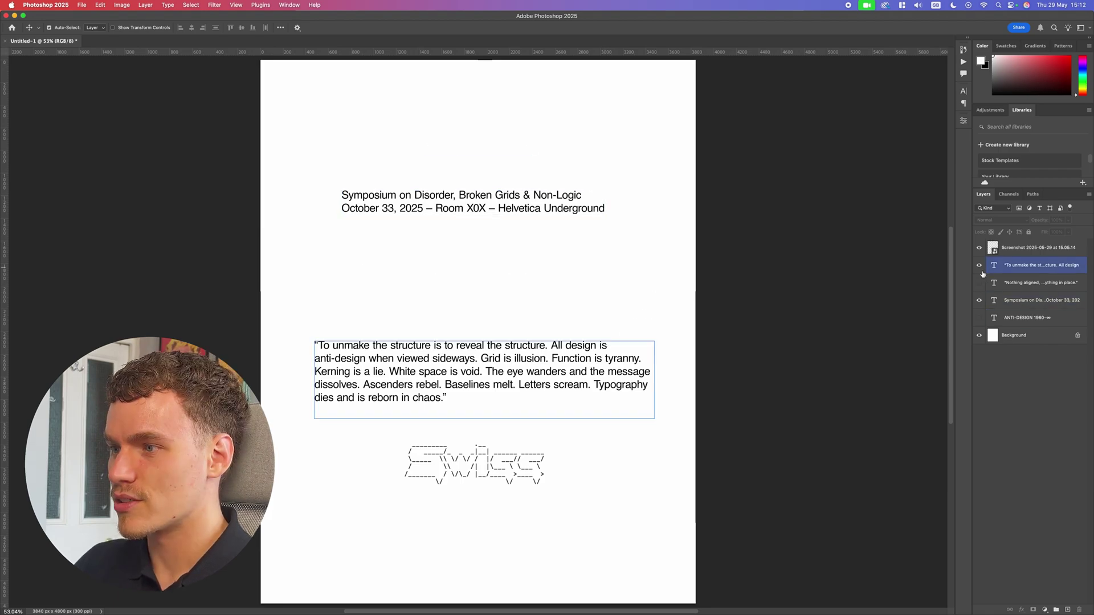
click(979, 318)
key(super+t)
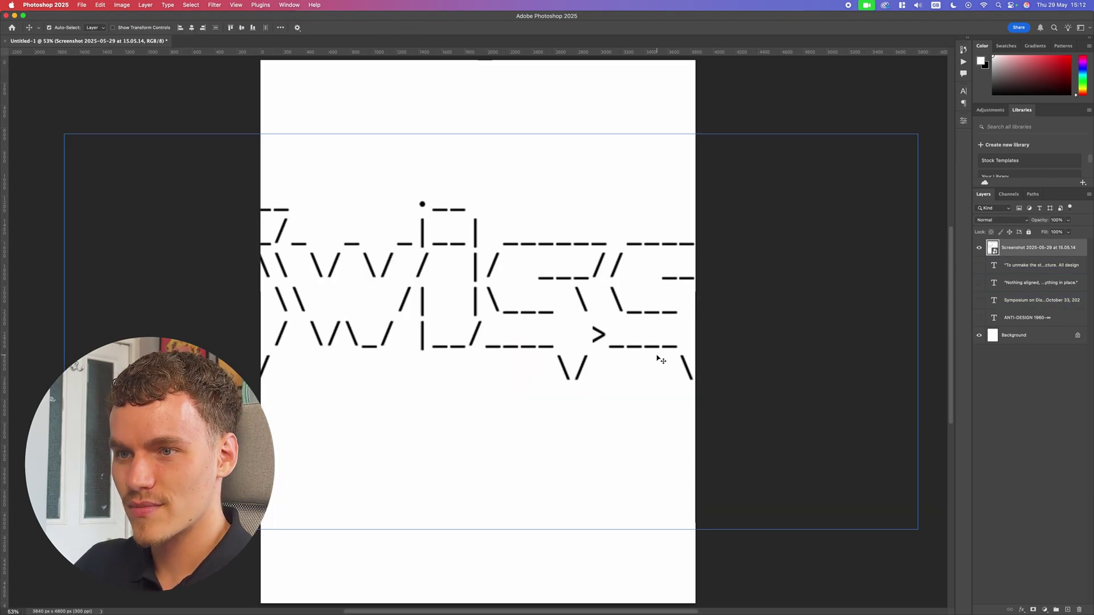
Step: Try rotating the enlarged ASCII artwork steeply counter-clockwise across the poster
key(super+minus)
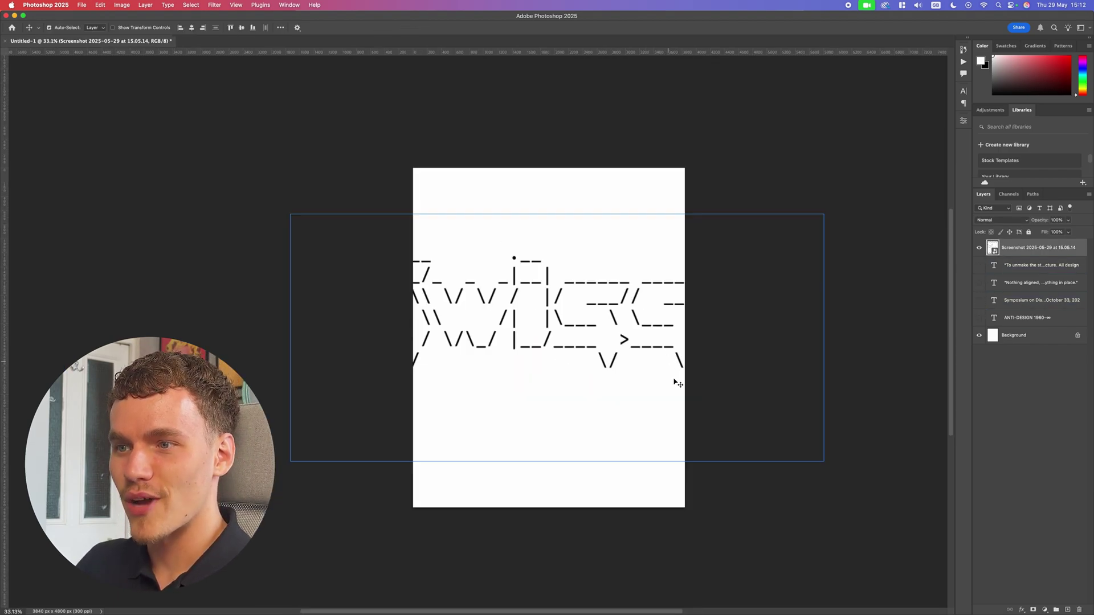
drag(676, 379, 677, 250)
key(Return)
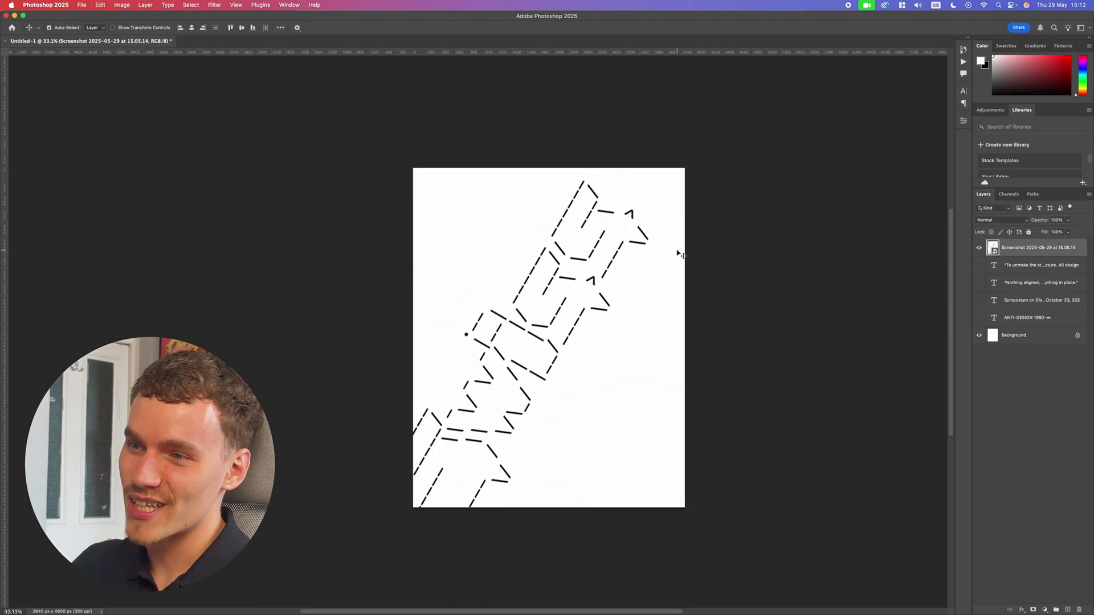
scroll(583, 310, up, 3)
scroll(597, 311, down, 5)
scroll(608, 313, up, 5)
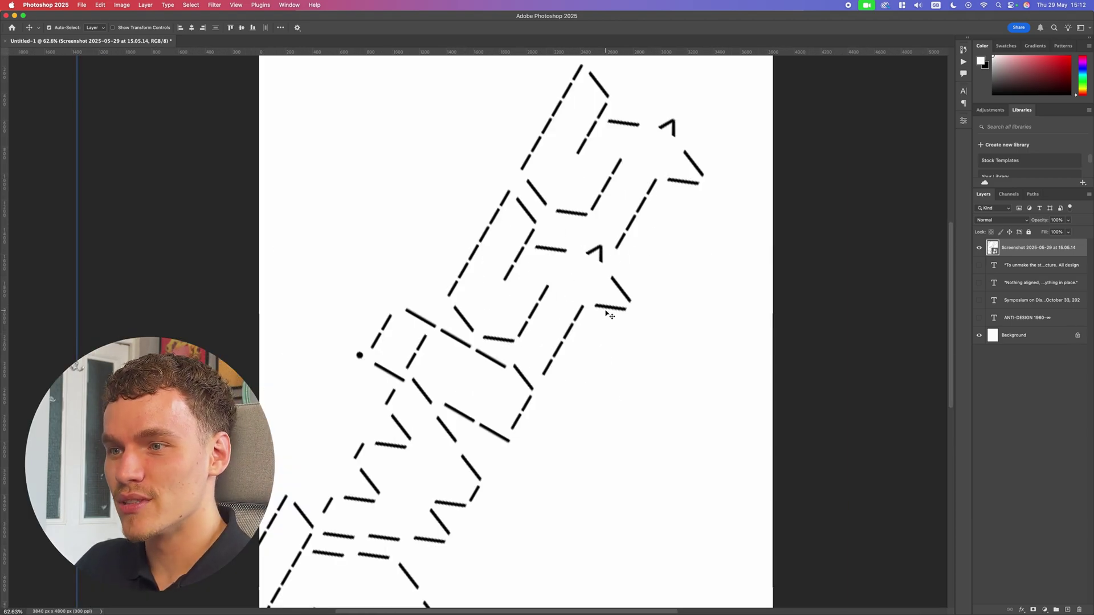
scroll(608, 312, down, 5)
key(super+z)
scroll(610, 314, up, 7)
scroll(608, 312, down, 6)
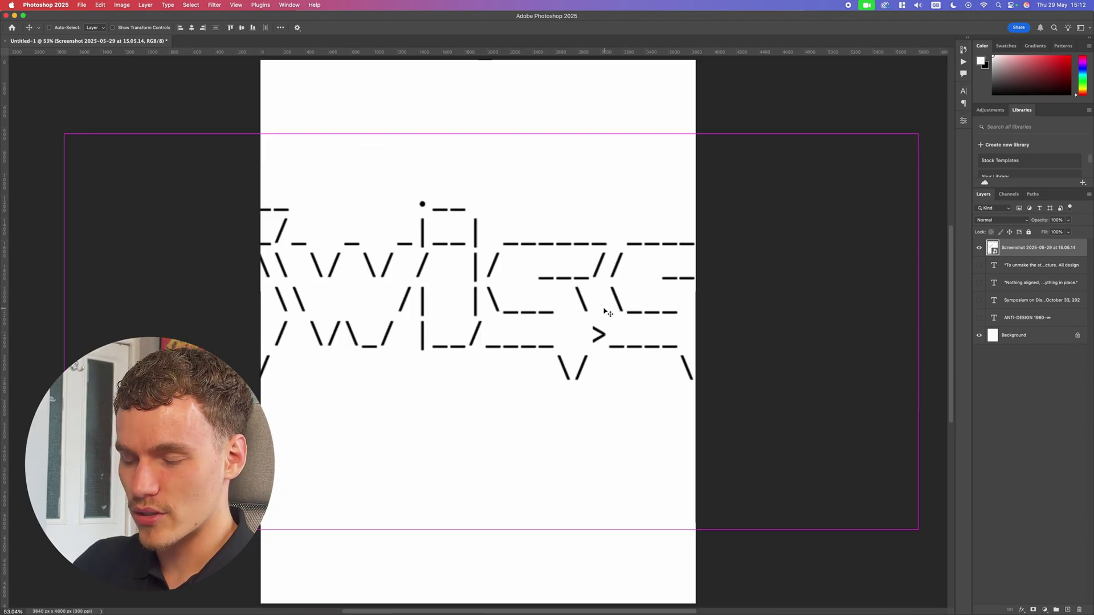
Step: Try scaling the ASCII artwork down so the whole word fits within the page width
key(super+t)
drag(749, 331, 611, 332)
key(Return)
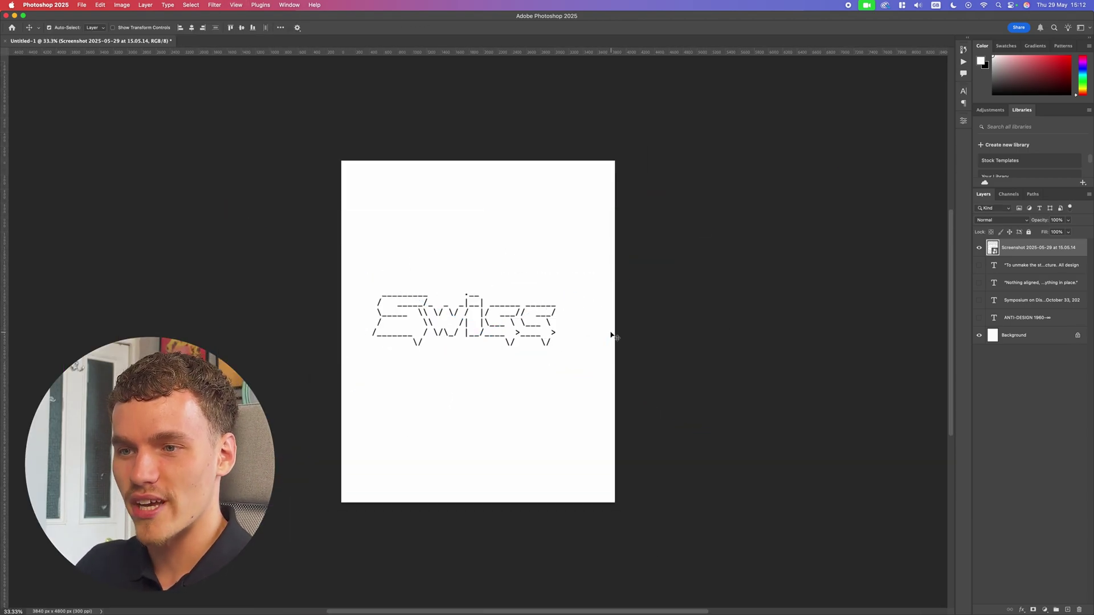
scroll(776, 346, up, 3)
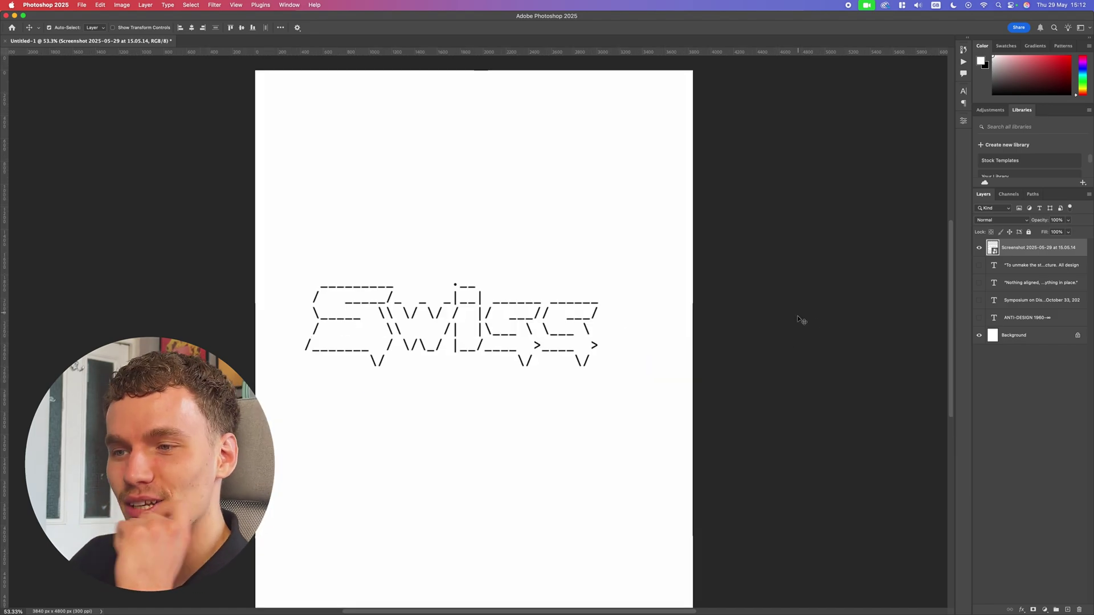
key(super+z)
Step: Rotate the enlarged ASCII artwork to -45° and shift it slightly right so it runs diagonally across the poster
scroll(799, 337, down, 6)
key(super+0)
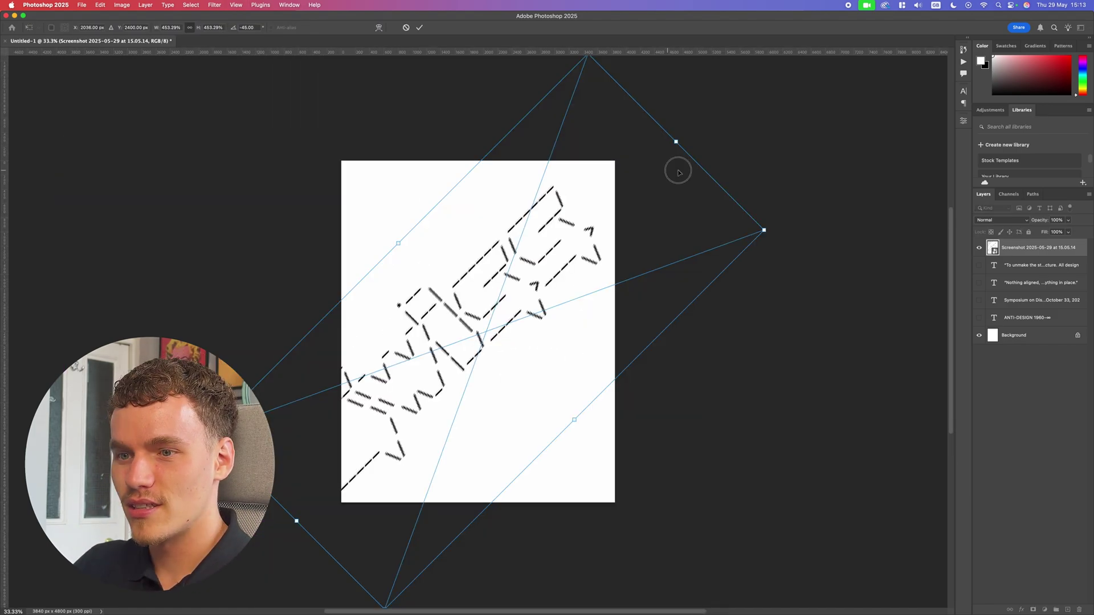
drag(678, 171, 697, 168)
key(Return)
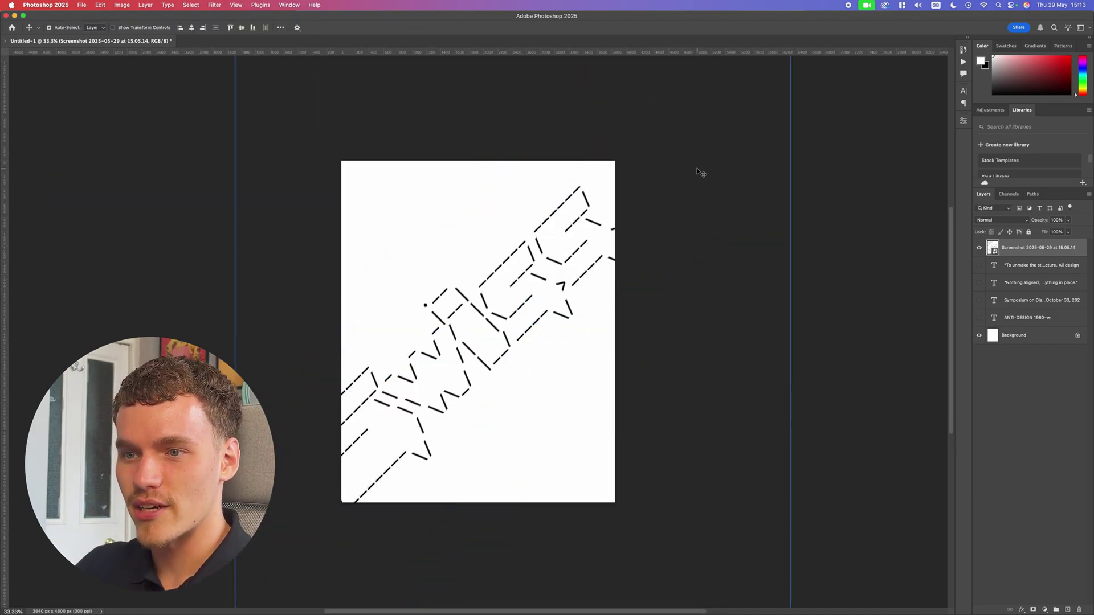
scroll(536, 319, up, 3)
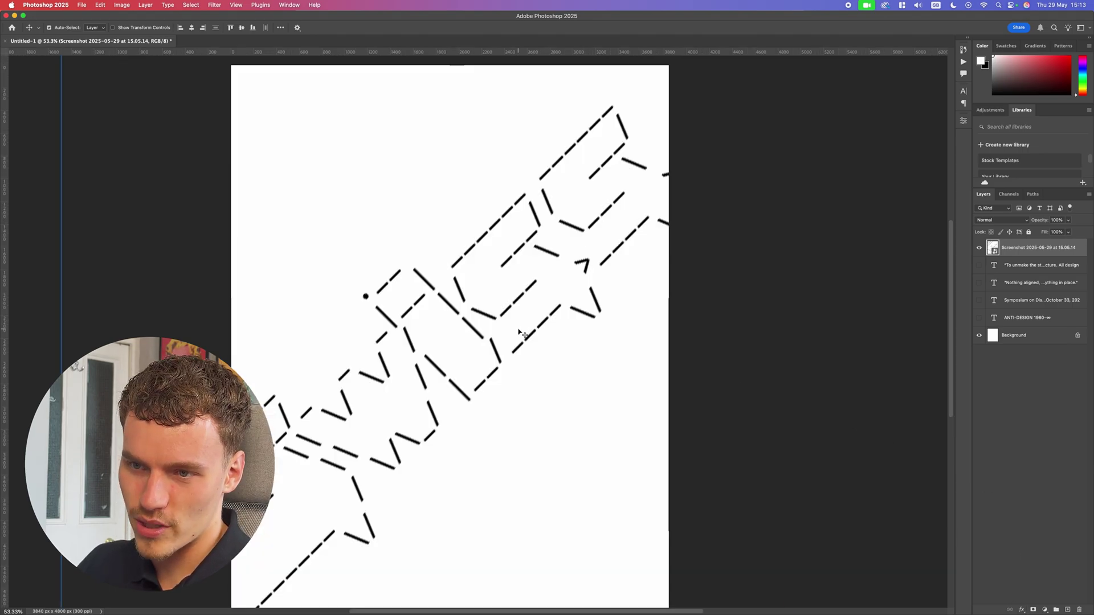
Step: Try fading the diagonal ASCII artwork by lowering its layer opacity to 20% and 10%
key(2)
scroll(830, 294, down, 3)
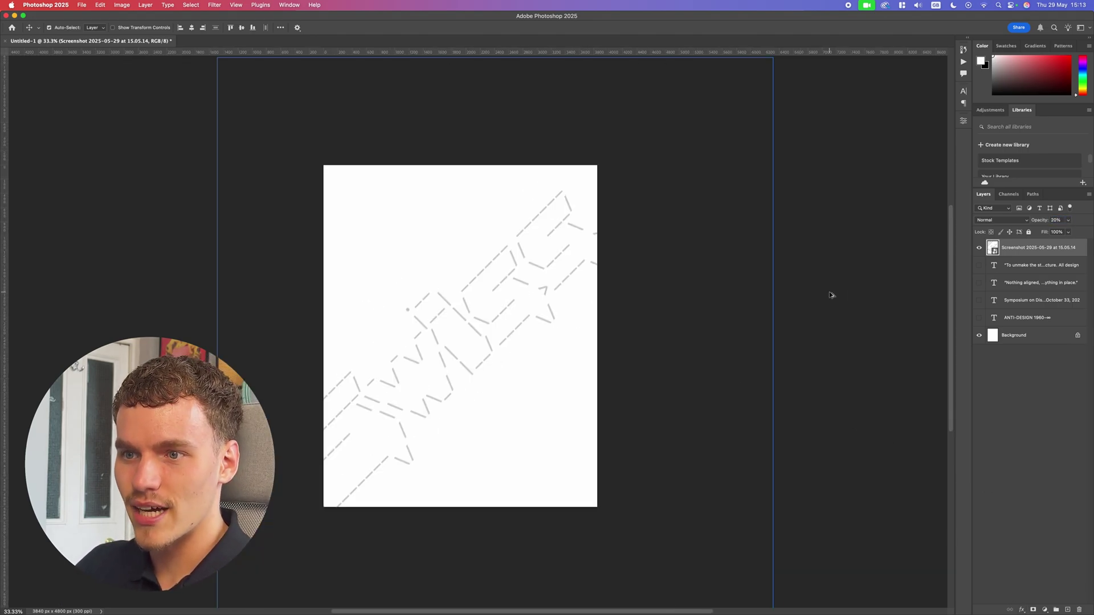
scroll(488, 344, up, 5)
scroll(501, 349, down, 3)
key(1)
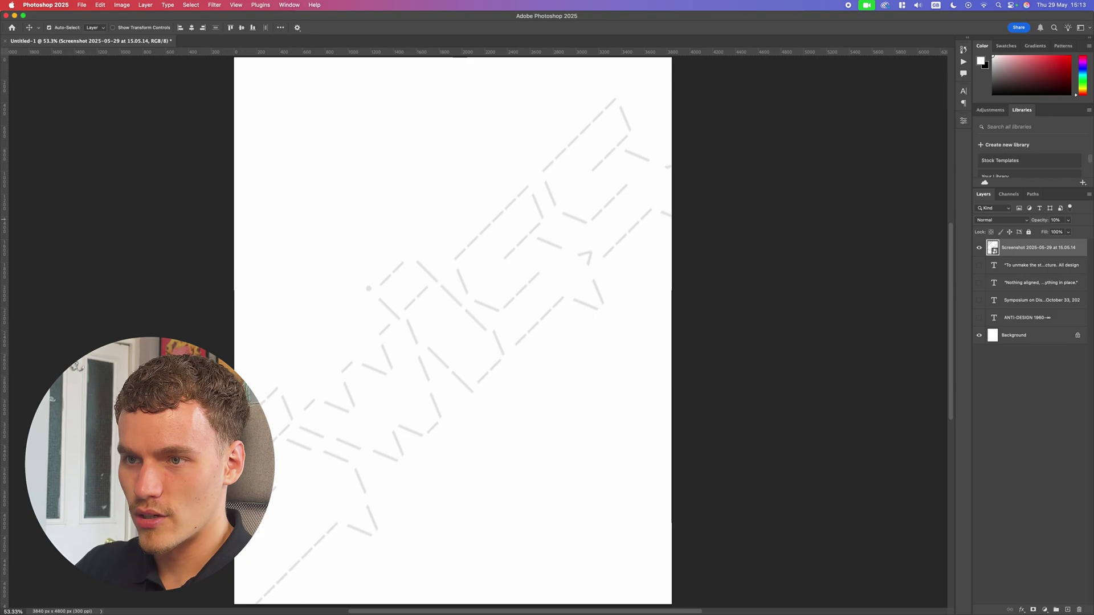
scroll(849, 273, down, 5)
scroll(546, 323, up, 5)
key(z)
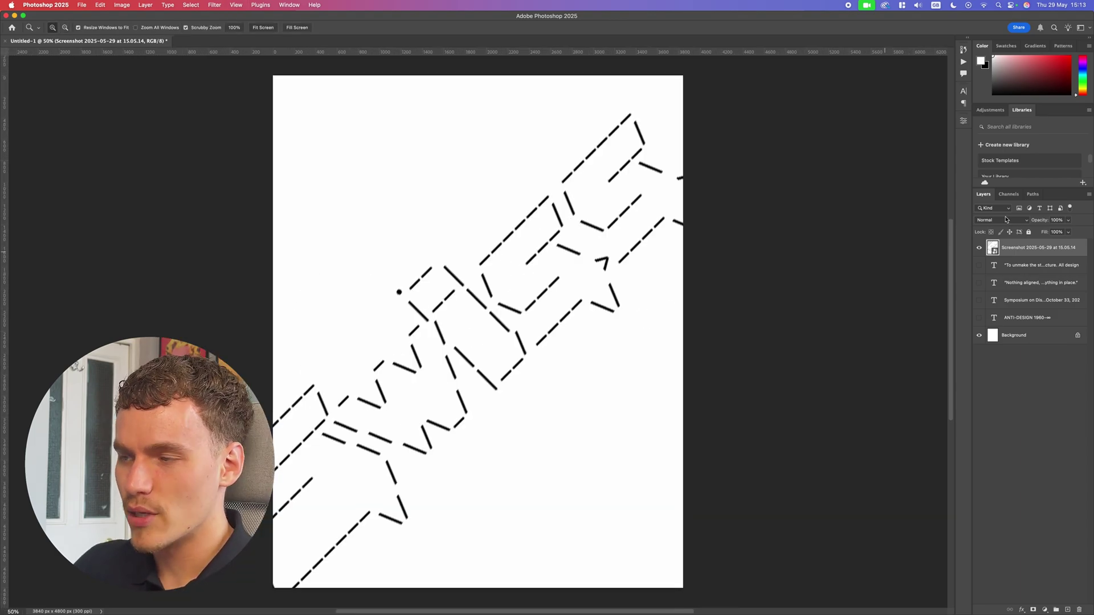
Step: Knock out the artwork's white background with Blend If by lowering the current layer's white point in the blending options
click(1022, 610)
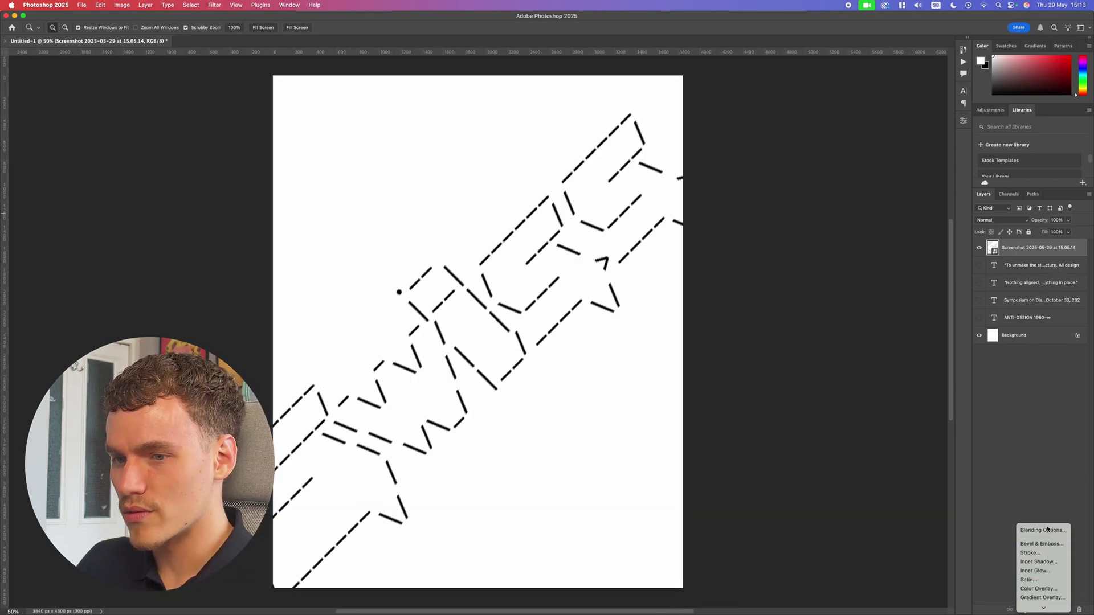
click(1034, 530)
key(alt)
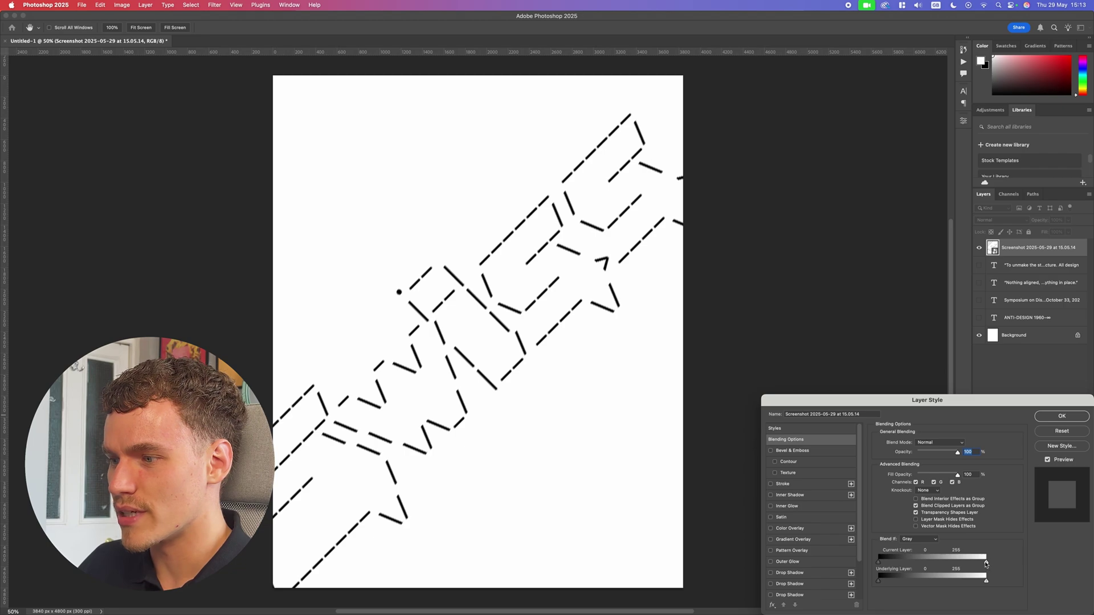
drag(986, 564, 948, 562)
click(1048, 421)
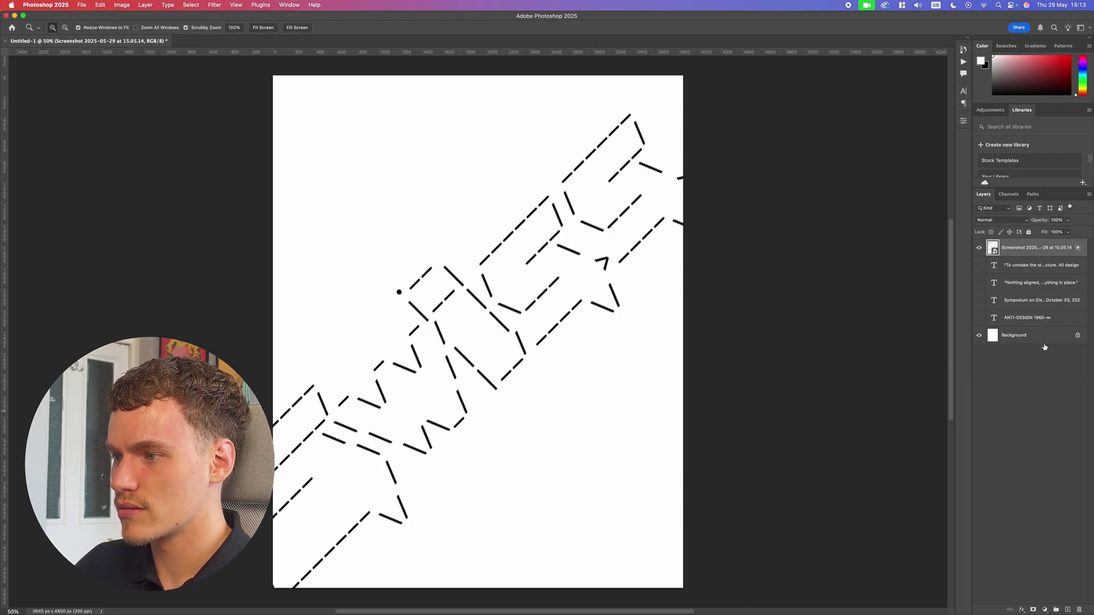
Step: Duplicate the ASCII artwork layer, convert the copy to a smart object and hide the original
key(super+j)
right_click(1023, 250)
click(993, 409)
Step: Add an inside black stroke to the artwork copy and reduce its fill to 0% so only the outlines remain
click(1022, 610)
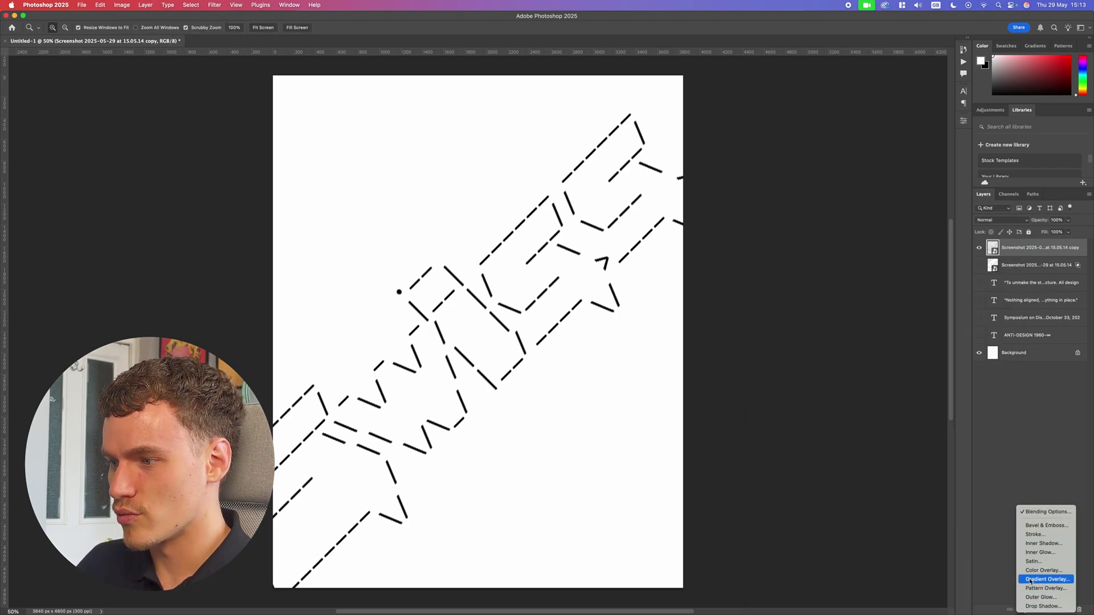
click(1038, 534)
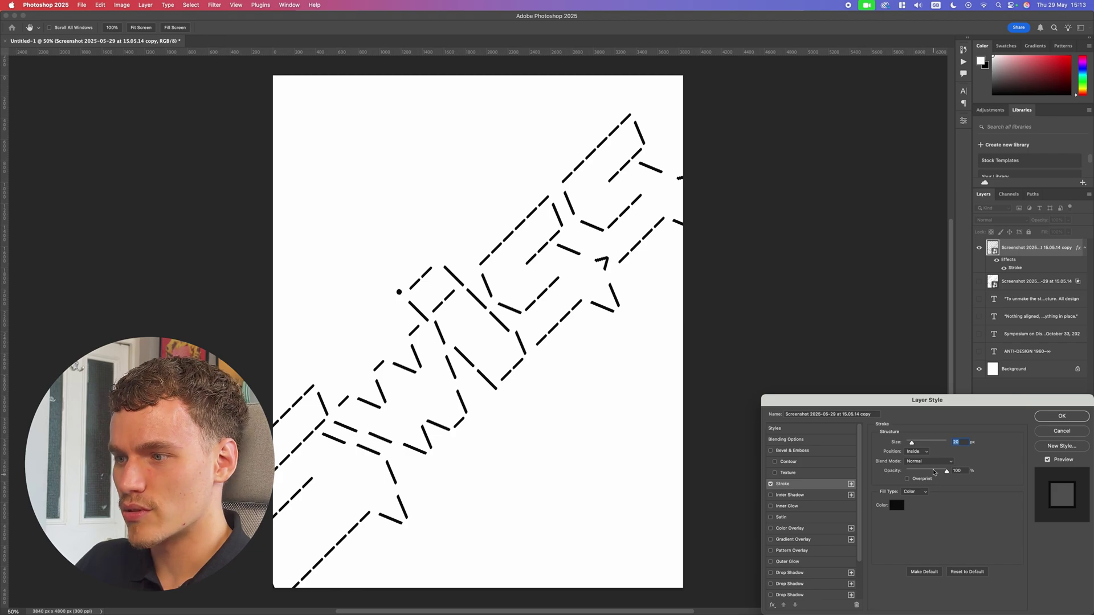
key(Return)
click(1068, 233)
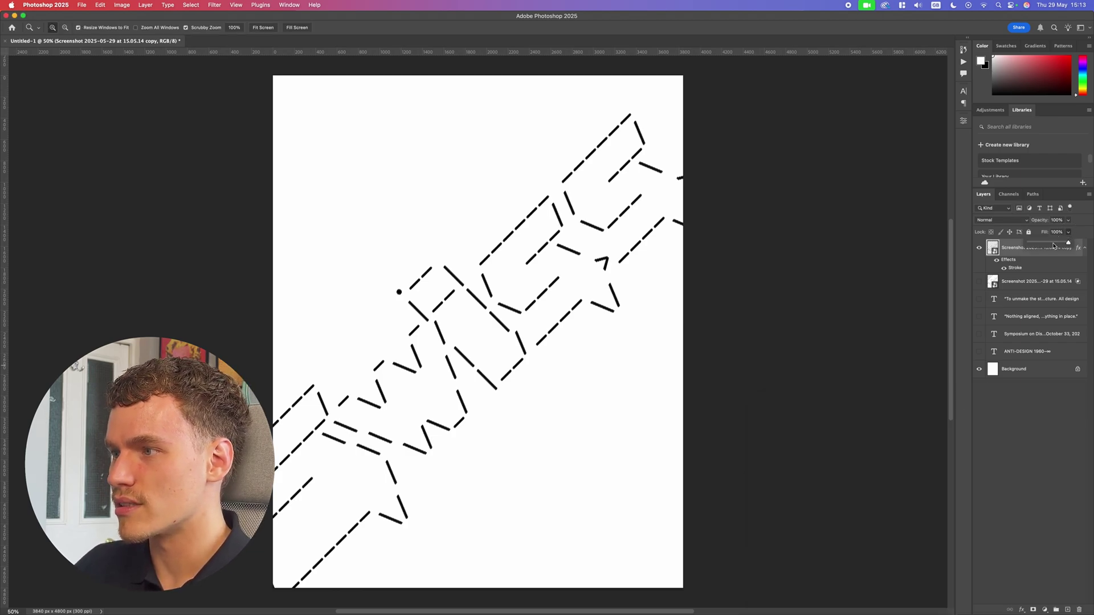
drag(1068, 242, 932, 248)
key(v)
click(869, 256)
Step: Examine the outlined dashes' edges up close and then the effect across the whole poster
scroll(868, 256, down, 3)
scroll(513, 333, up, 8)
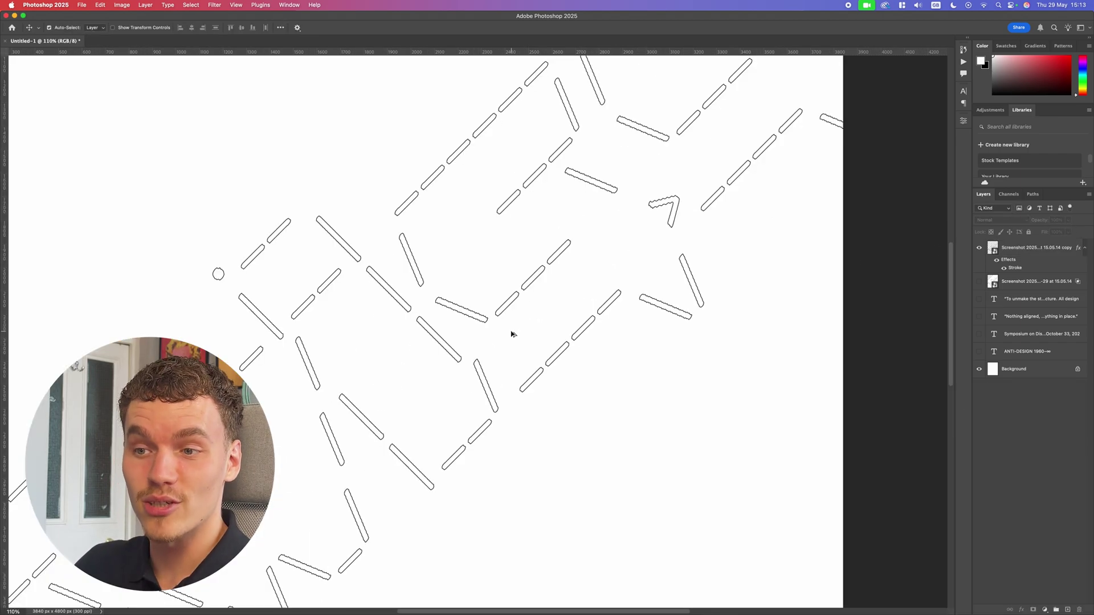
scroll(524, 353, up, 3)
scroll(537, 369, down, 2)
scroll(447, 276, up, 3)
click(357, 268)
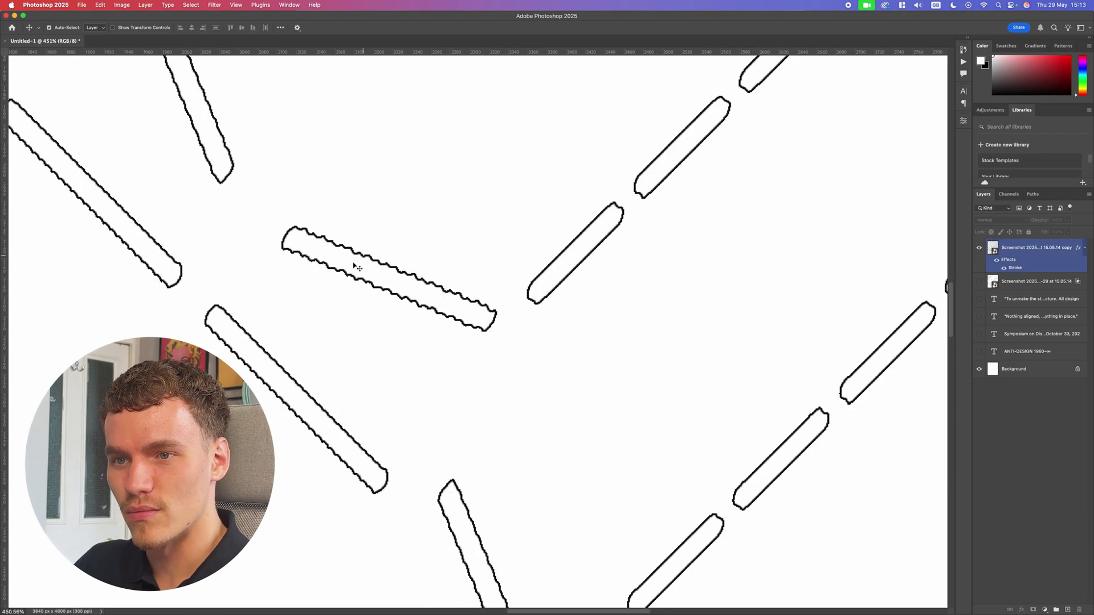
scroll(406, 285, up, 2)
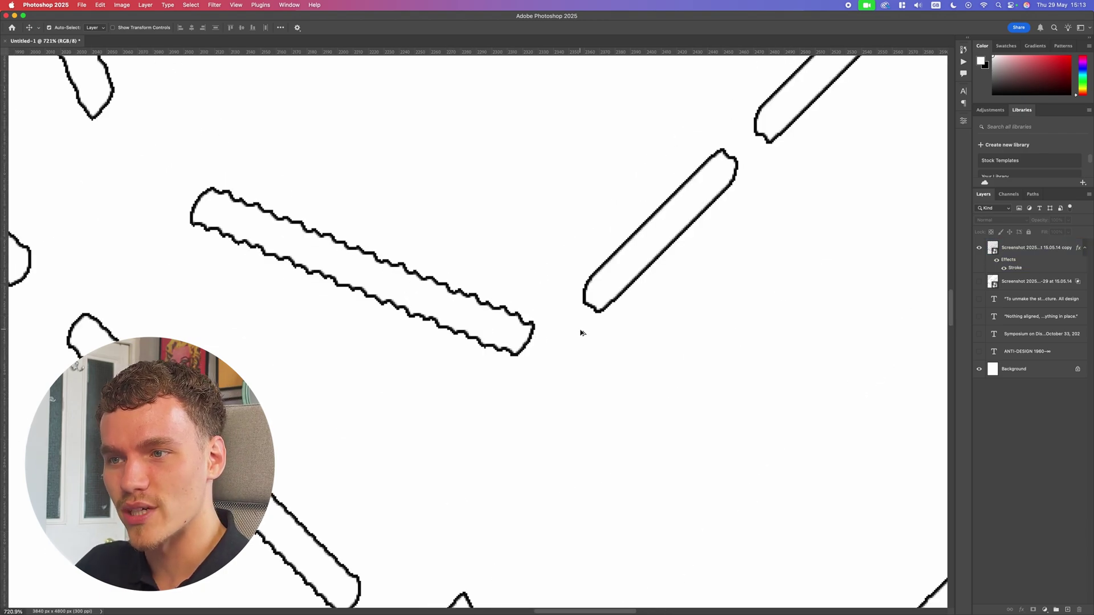
scroll(579, 330, down, 10)
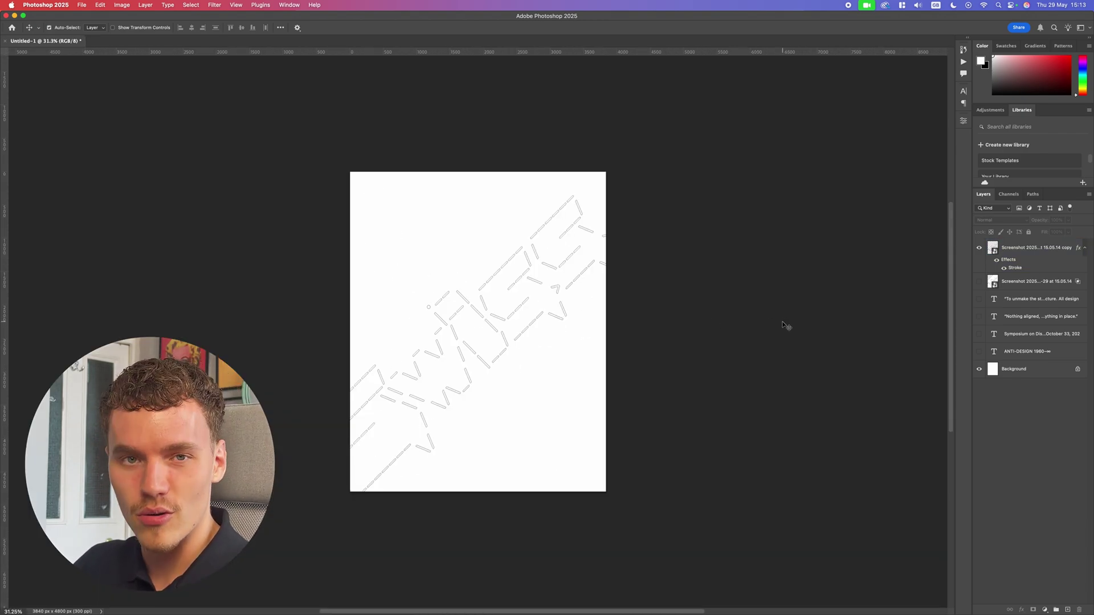
scroll(475, 429, up, 4)
key(super+minus)
key(super+minus)
key(super+minus)
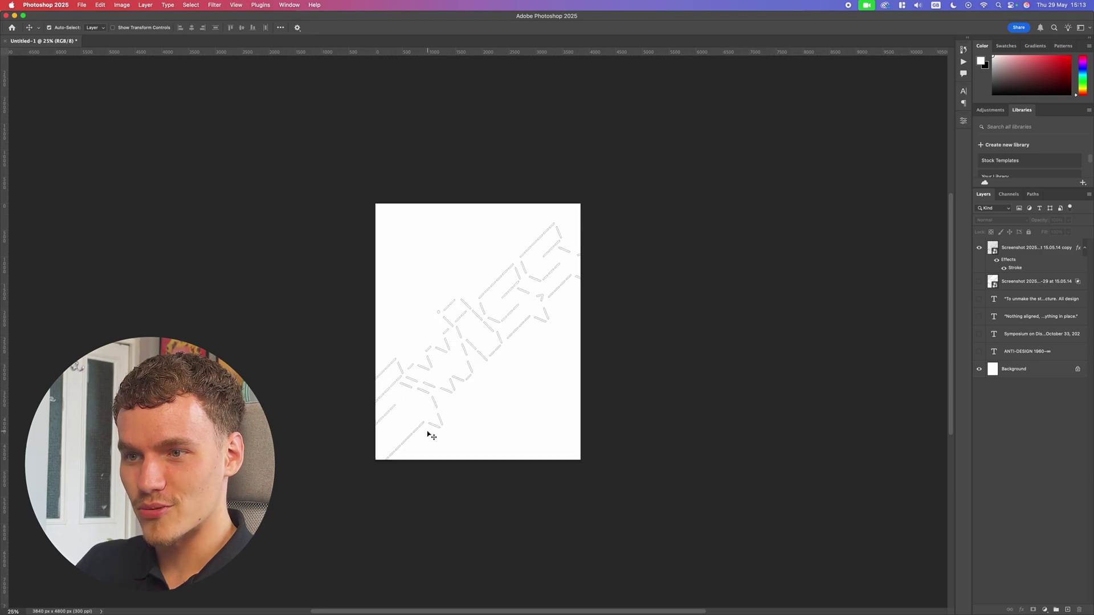
scroll(757, 386, left, 3)
scroll(686, 378, up, 3)
scroll(767, 382, up, 1)
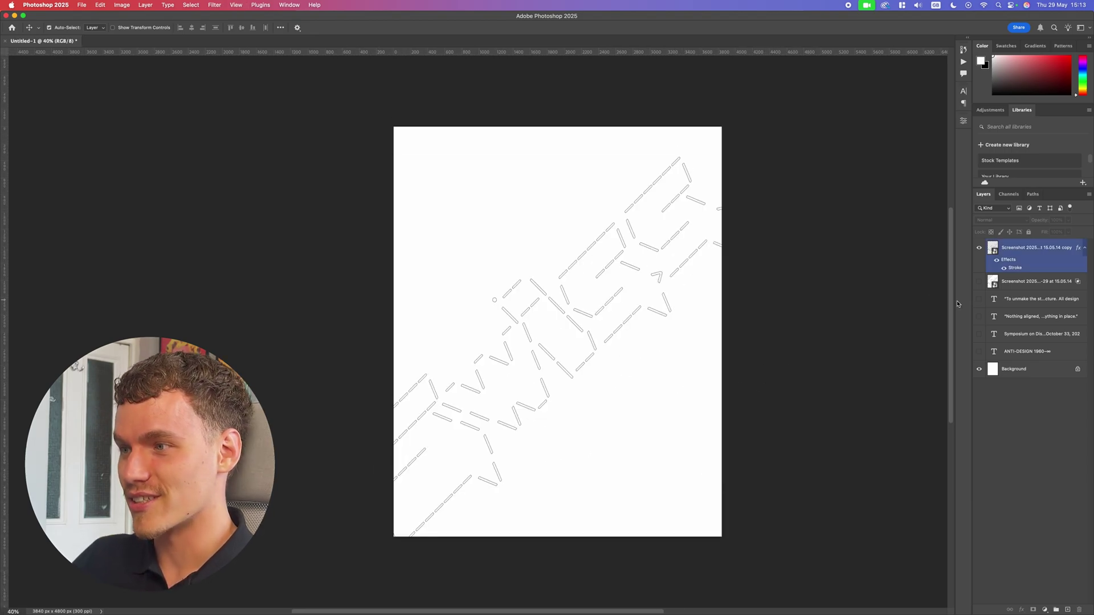
Step: Preview the "To unmake the structure" quote over the outlined artwork, checking it with and without the guides
click(1017, 305)
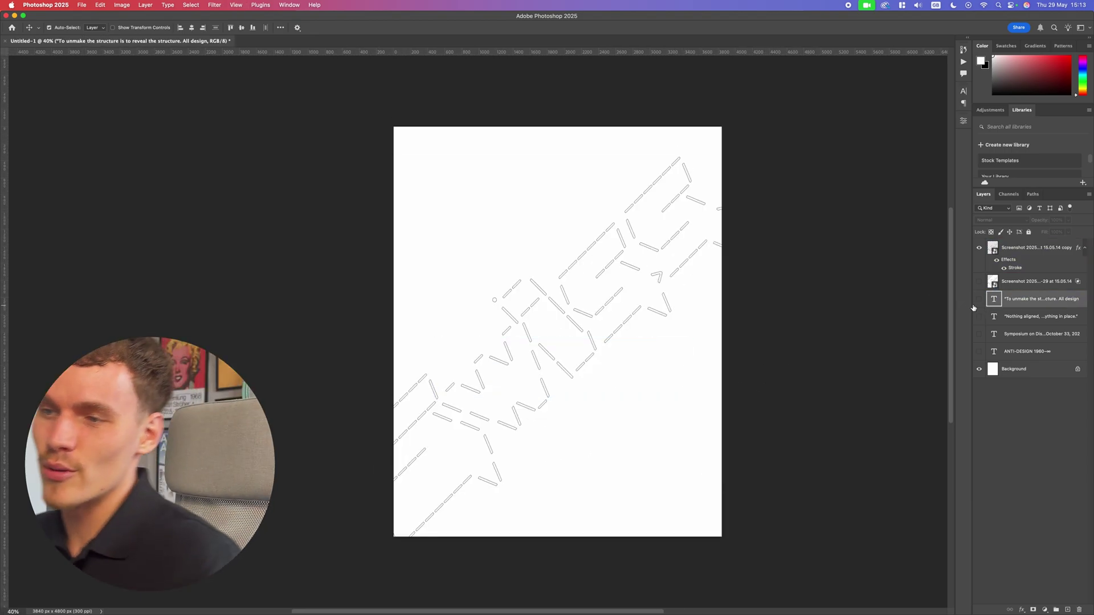
click(979, 299)
click(979, 298)
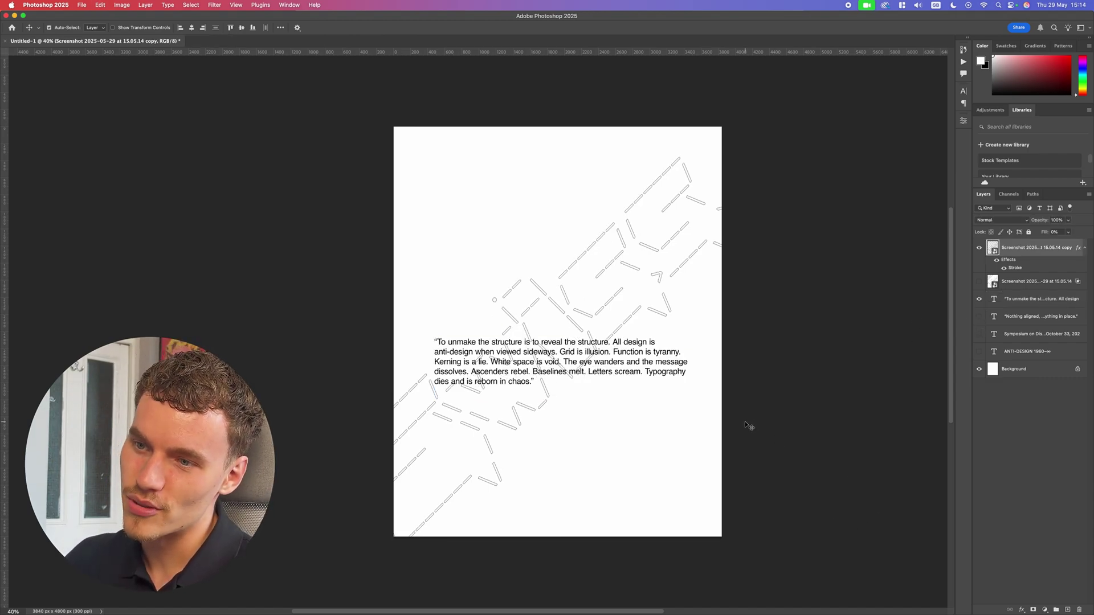
key(super+semicolon)
key(super+semicolon)
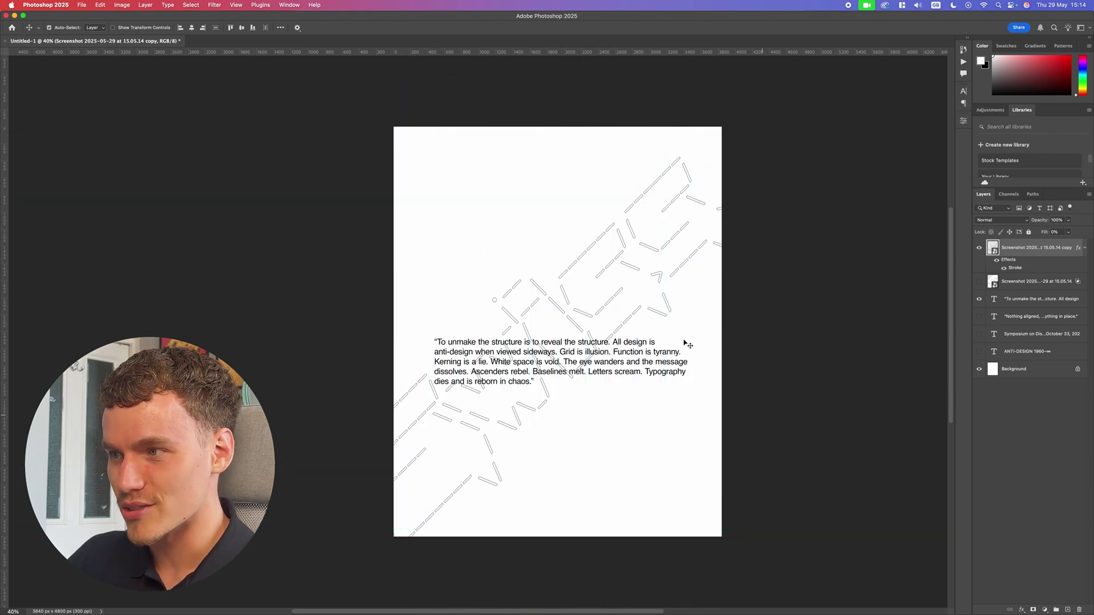
Step: Keep only the "ANTI-DESIGN 1960–∞" text layer visible above the background and enlarge it to about 48 pt
click(979, 335)
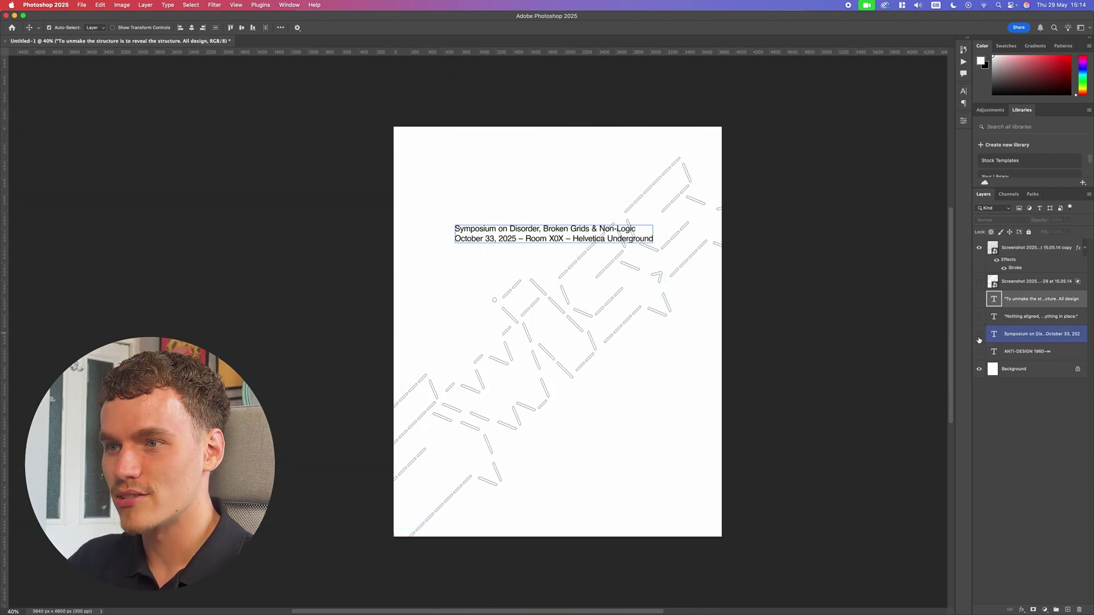
click(979, 335)
click(979, 352)
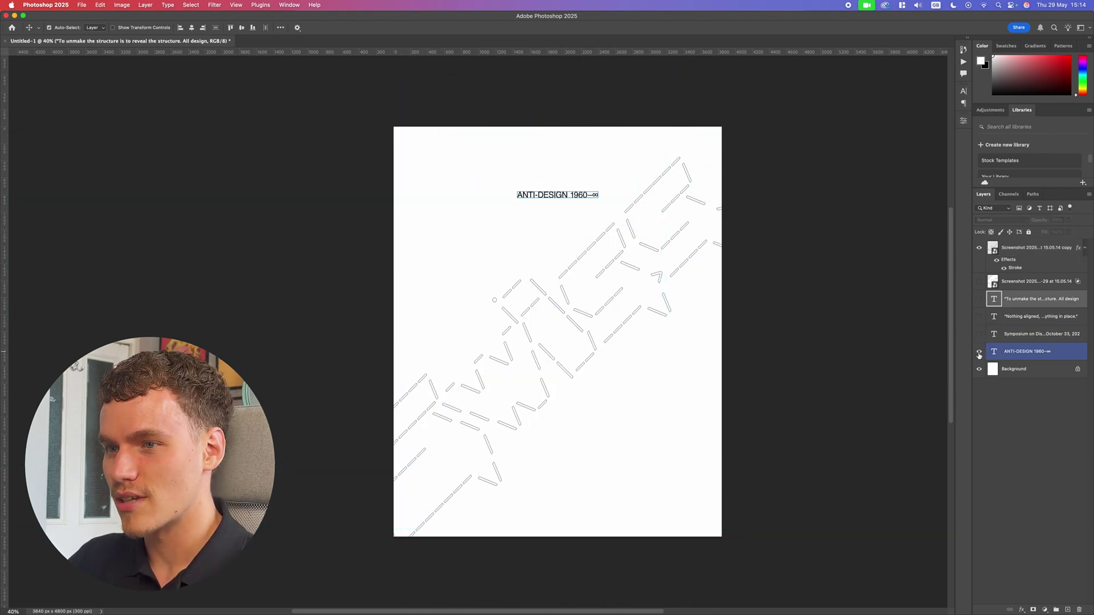
key(super+t)
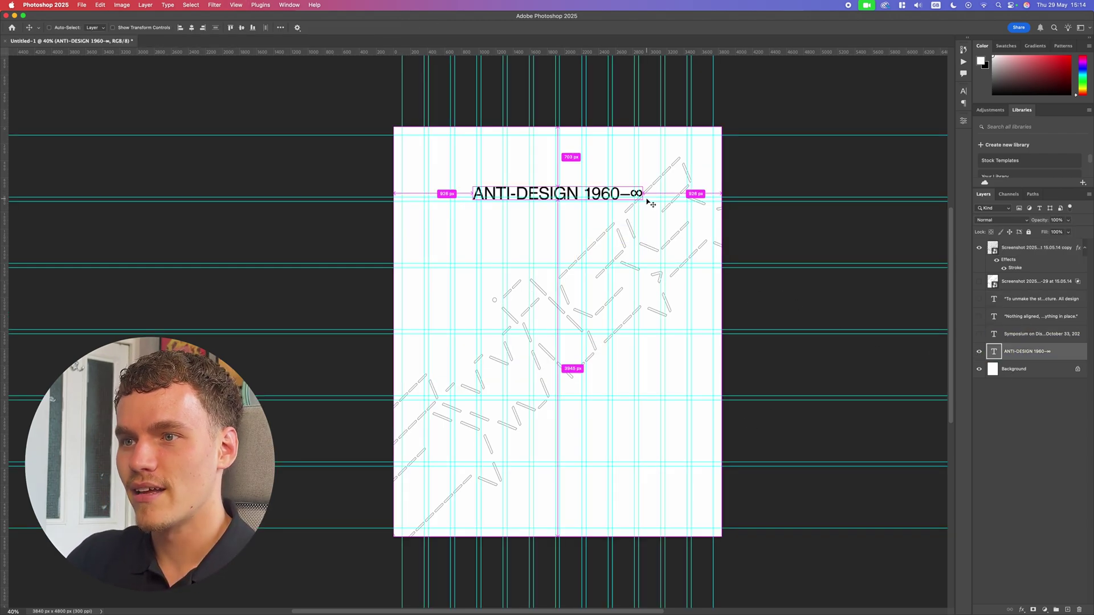
key(super+semicolon)
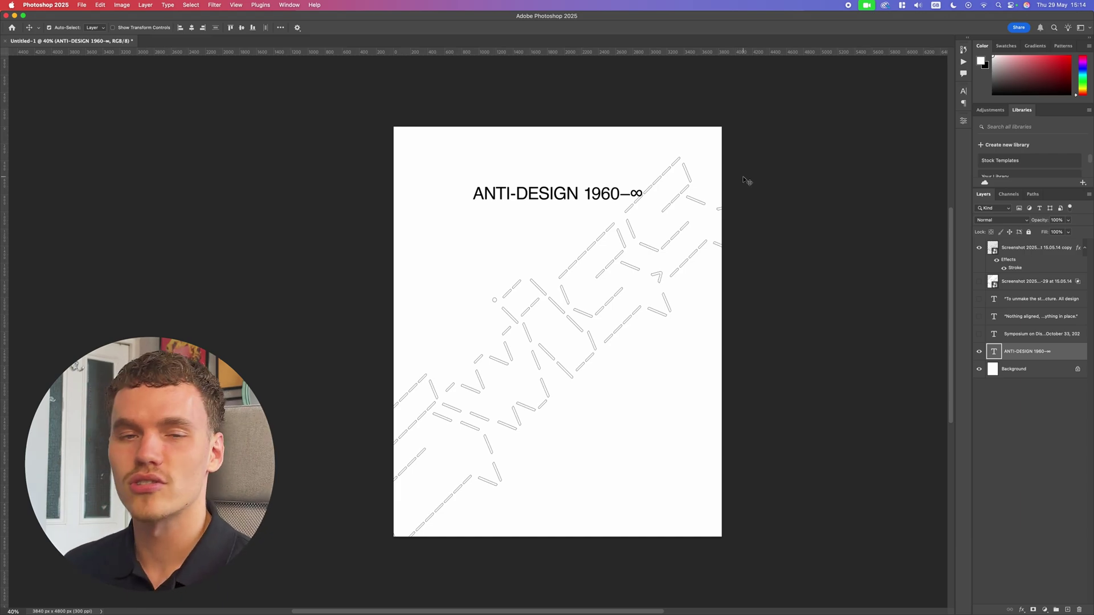
Step: Turn on the layout guides for positioning the headline
key(super+apostrophe)
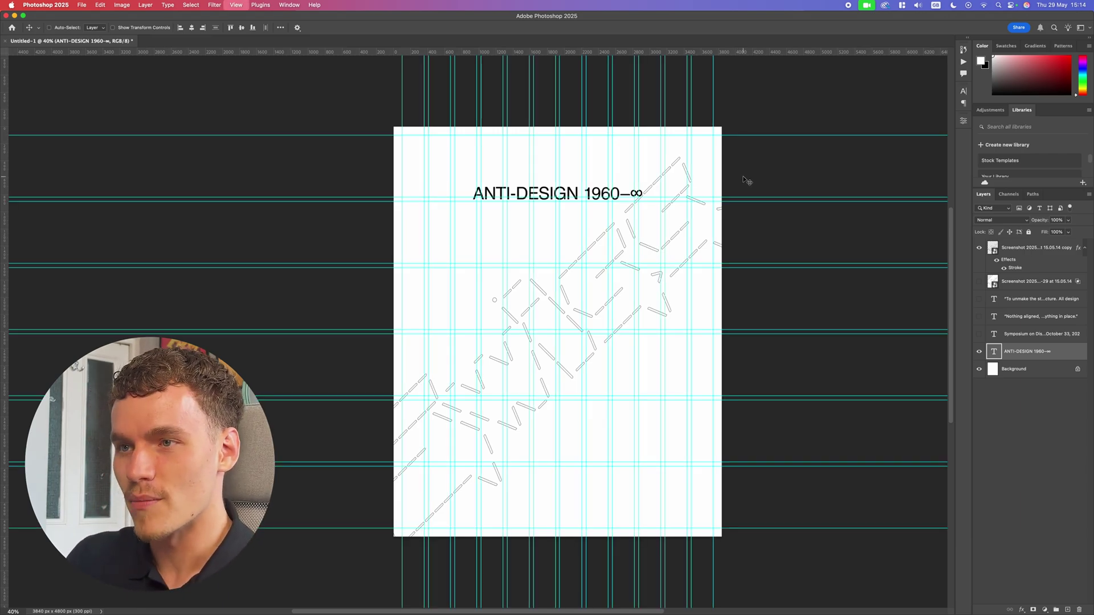
key(super+apostrophe)
scroll(657, 185, up, 5)
key(super+semicolon)
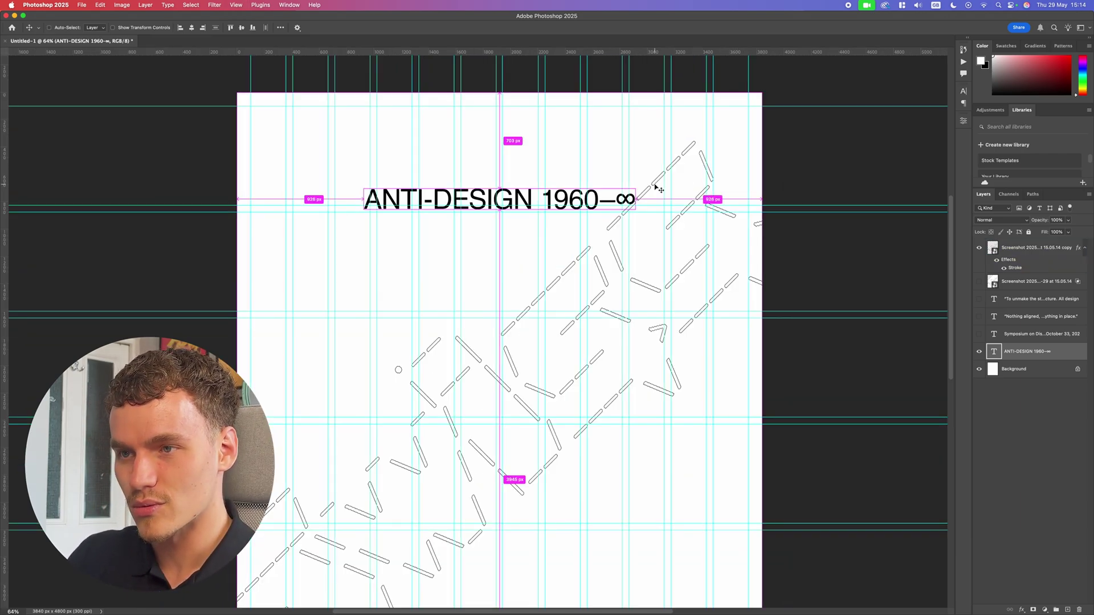
Step: Left-align the "ANTI-DESIGN 1960–∞" headline text and move it to the poster's left edge
double_click(615, 193)
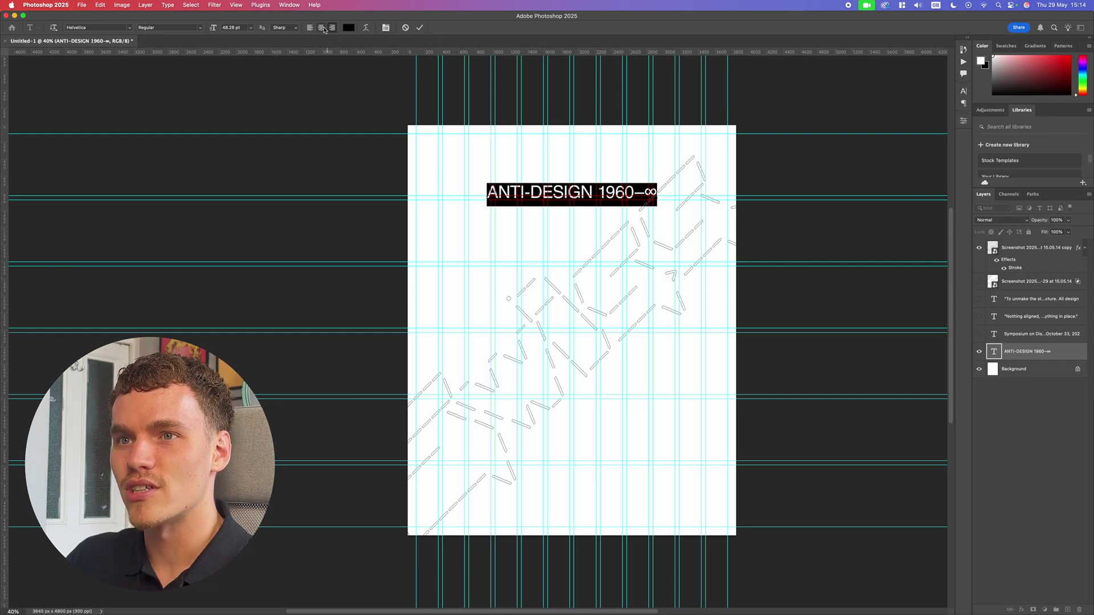
click(310, 28)
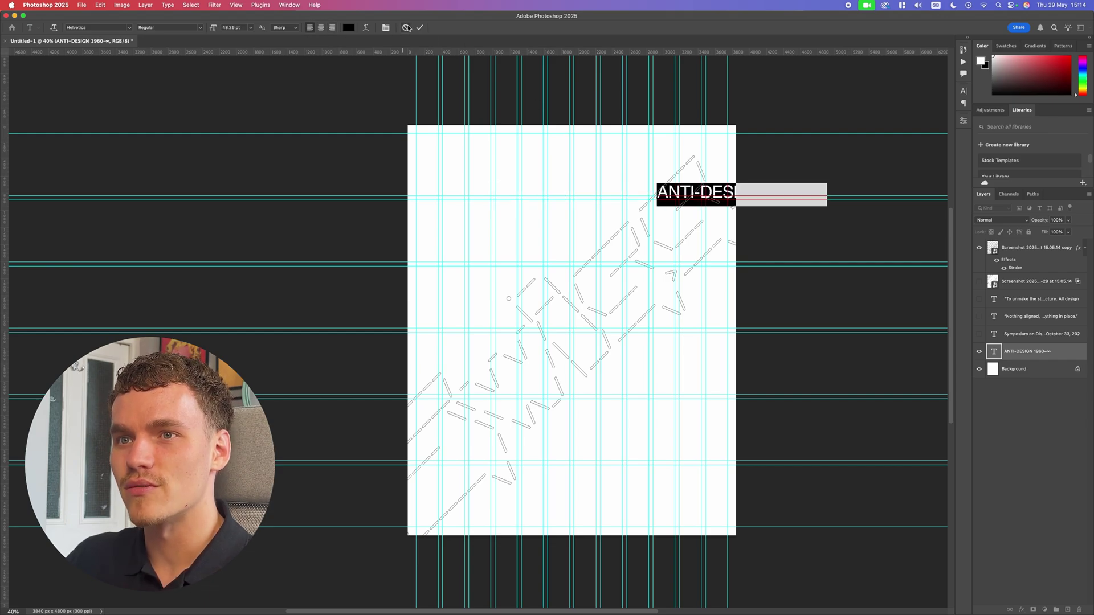
key(super+Return)
drag(691, 191, 473, 192)
key(super+z)
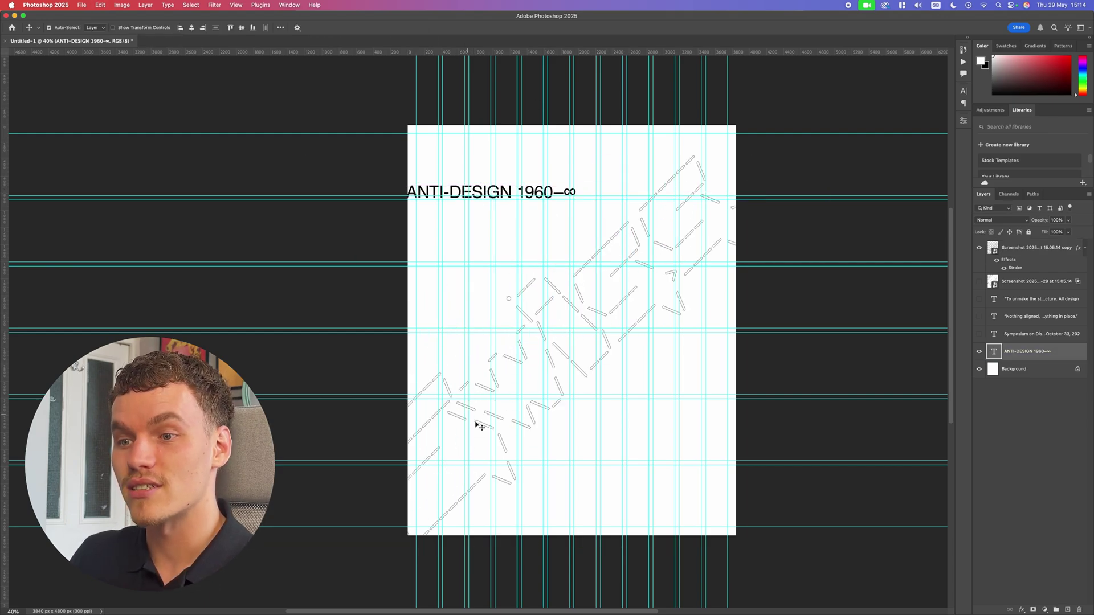
drag(478, 425, 486, 421)
click(477, 427)
click(483, 424)
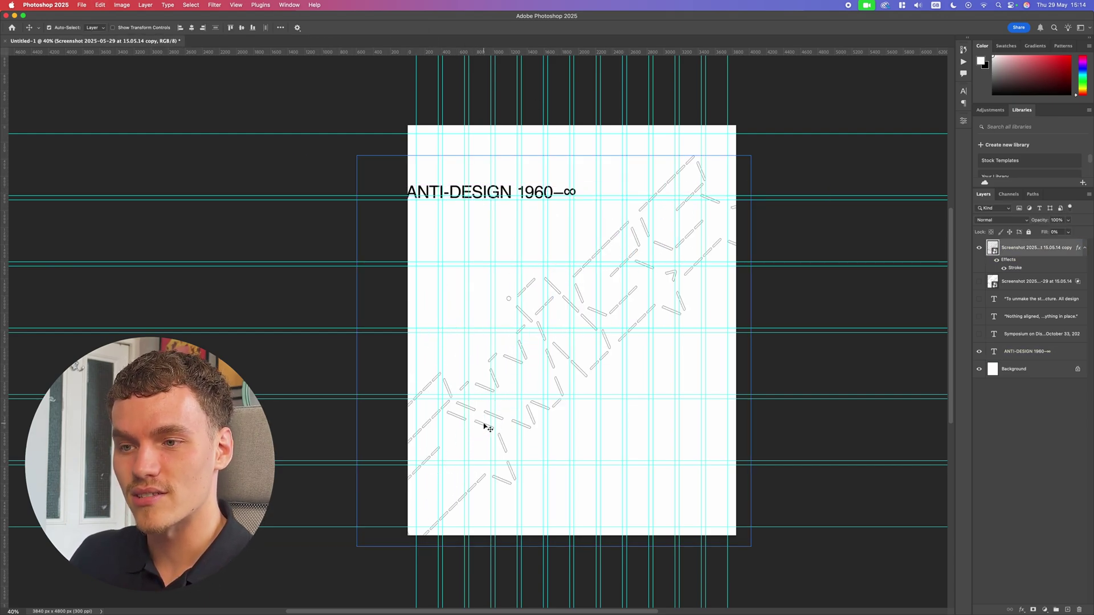
click(797, 344)
Step: Snap the headline to the poster's left margin guide and hide the guides
click(529, 191)
scroll(501, 192, up, 5)
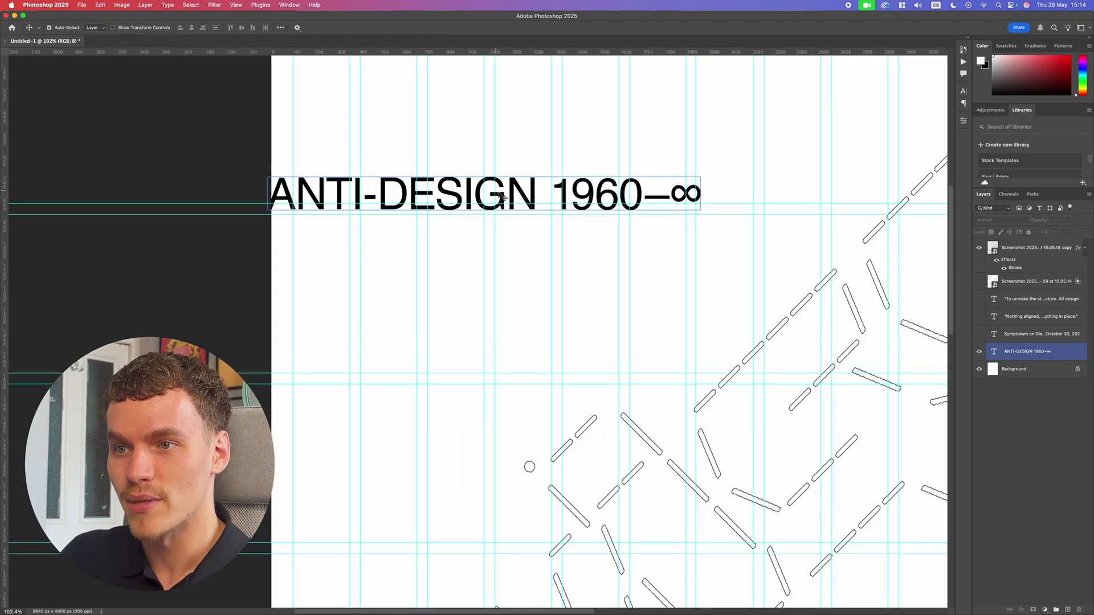
drag(509, 191, 534, 187)
scroll(537, 188, down, 5)
scroll(540, 189, up, 3)
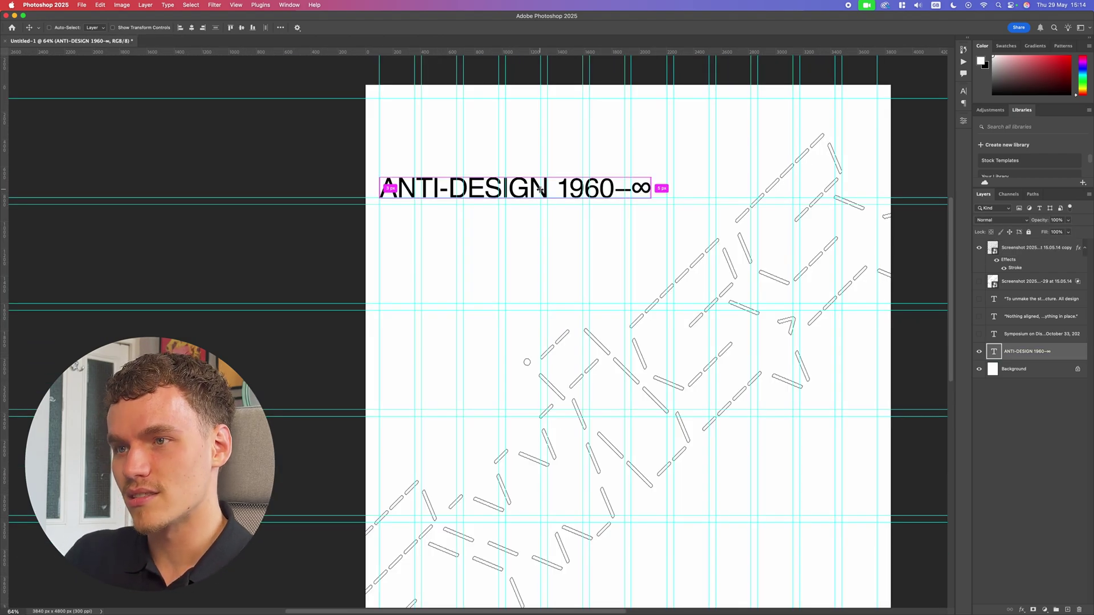
key(super+h)
scroll(544, 188, down, 4)
scroll(684, 296, up, 2)
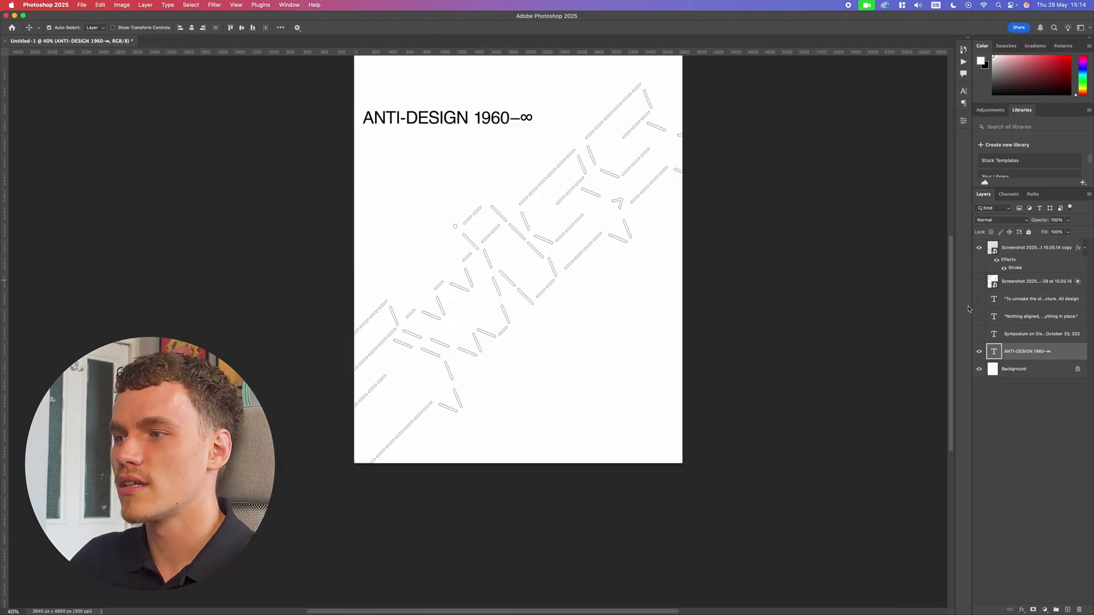
Step: Show the symposium text beneath the headline and reduce the headline's font size to 37.12 pt
scroll(838, 298, up, 3)
click(979, 334)
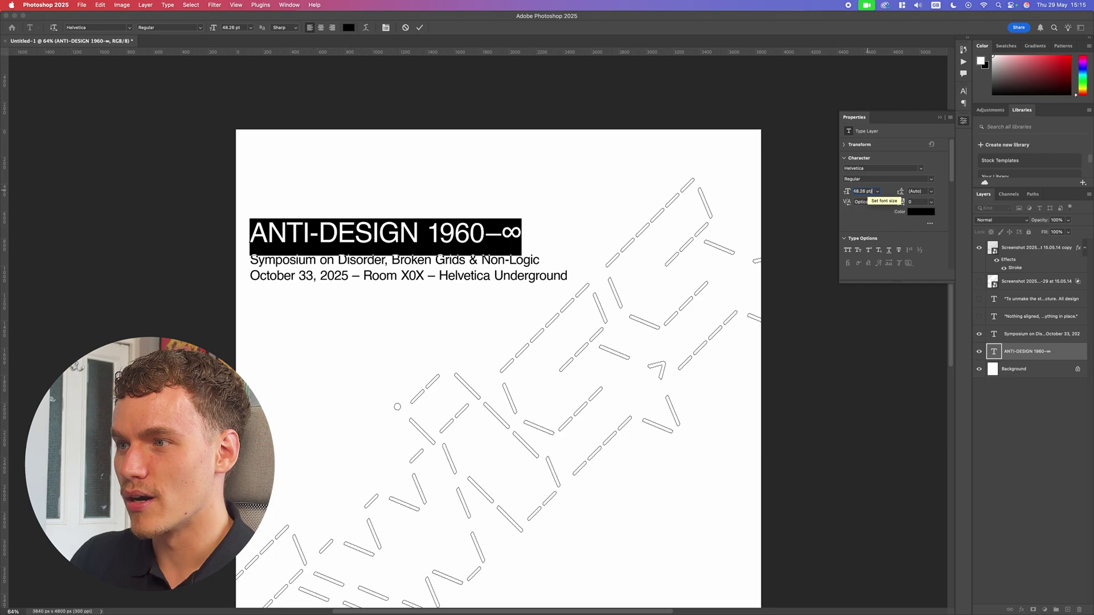
key(Return)
Step: Set the symposium text's font size to 17.72 pt and align it with the headline's left edge
click(502, 273)
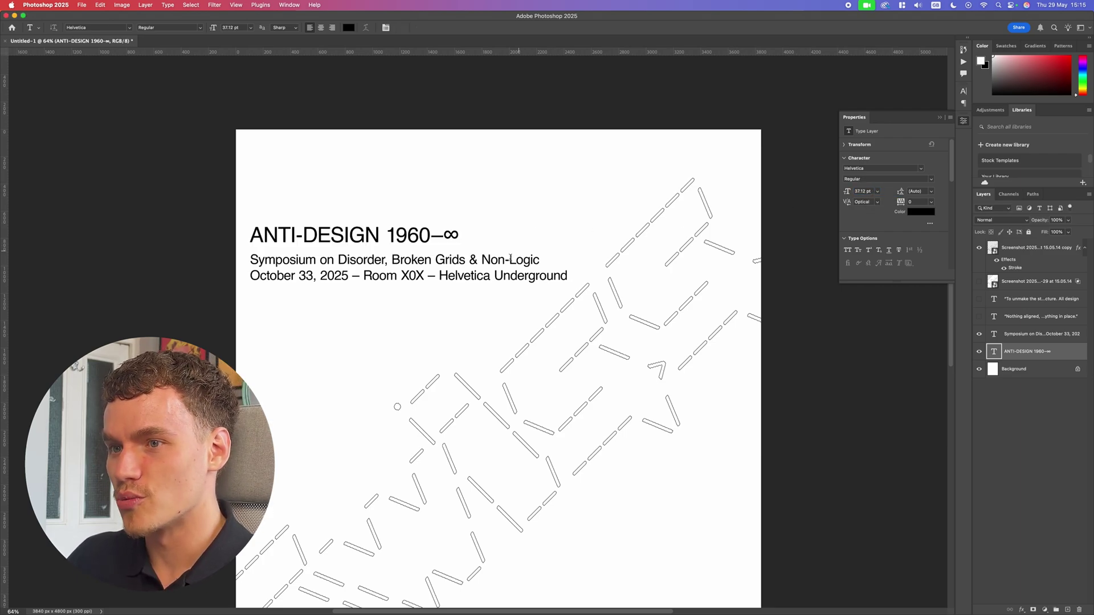
click(502, 273)
key(super+a)
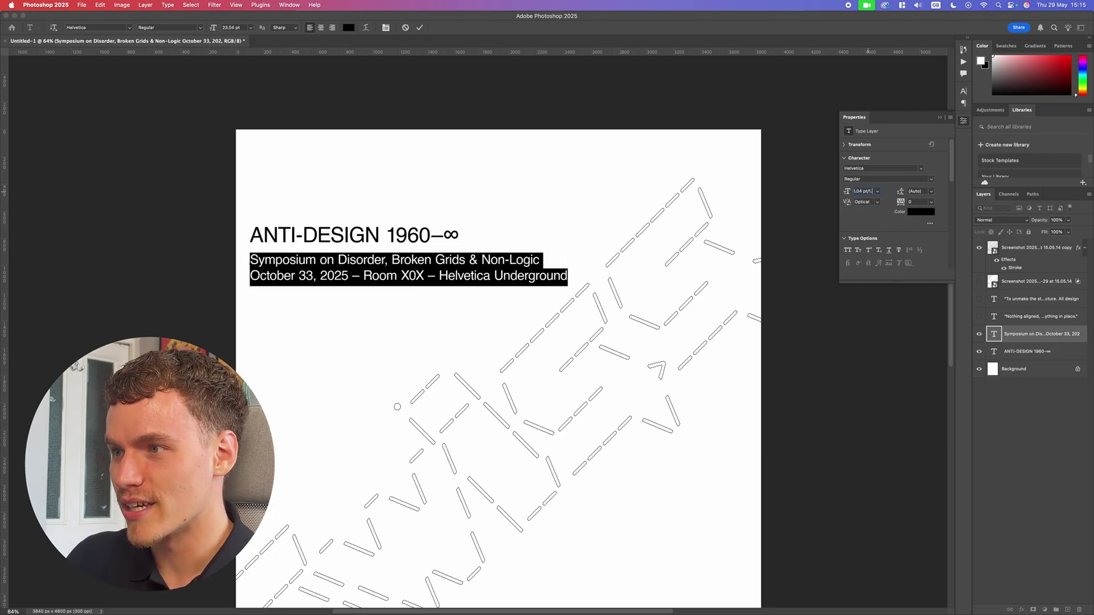
text(3)
key(Return)
key(super+Return)
key(v)
drag(457, 278, 456, 278)
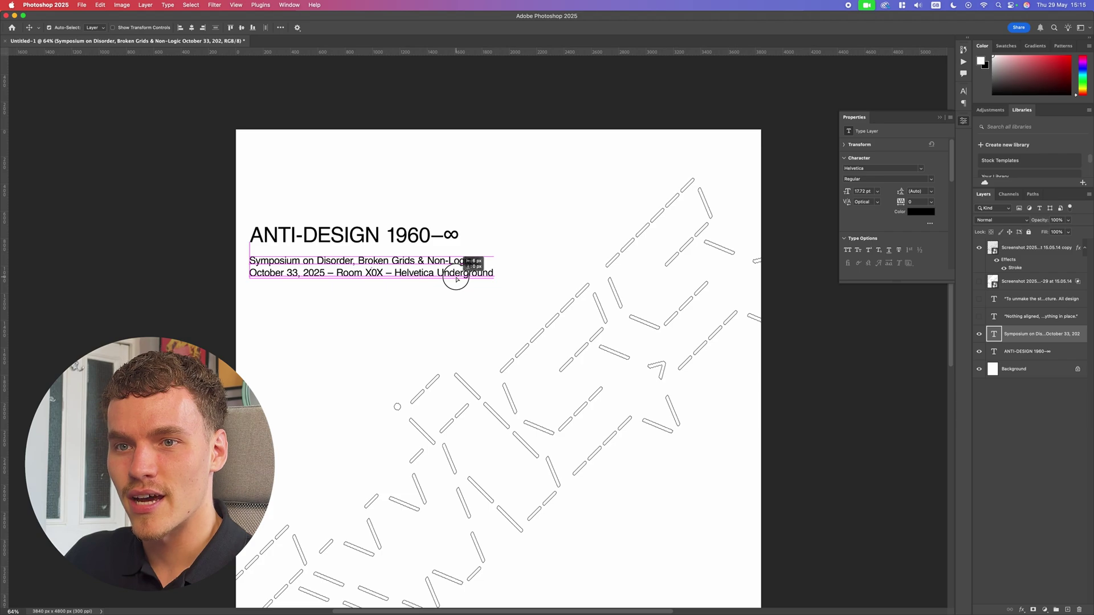
Step: Tighten the symposium text's leading to 7 pt so its two lines overlap
drag(905, 192, 904, 192)
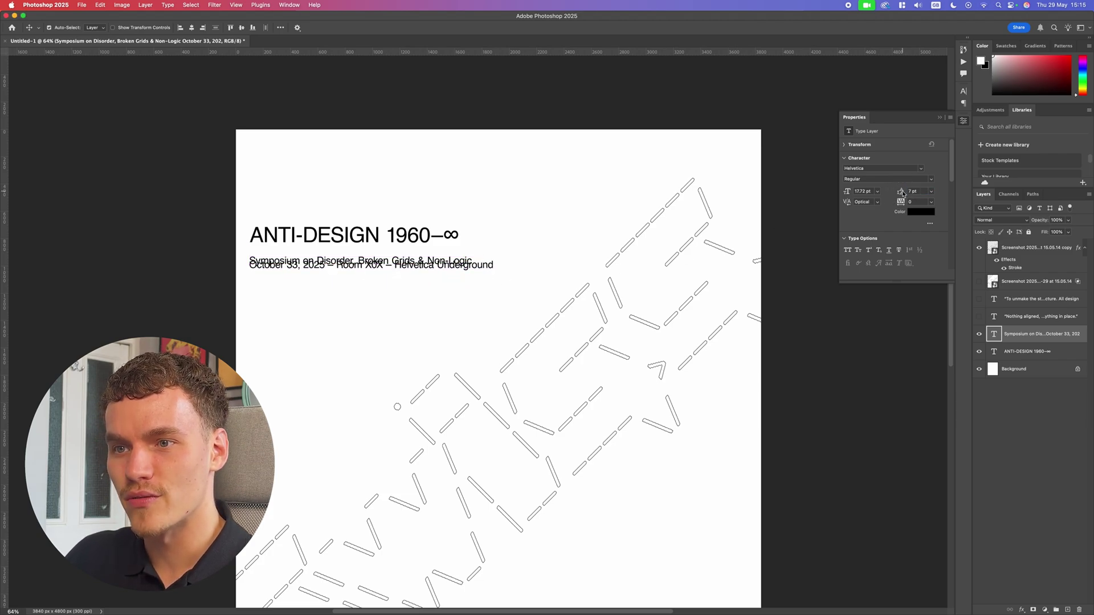
click(432, 296)
scroll(431, 297, up, 5)
scroll(439, 272, down, 7)
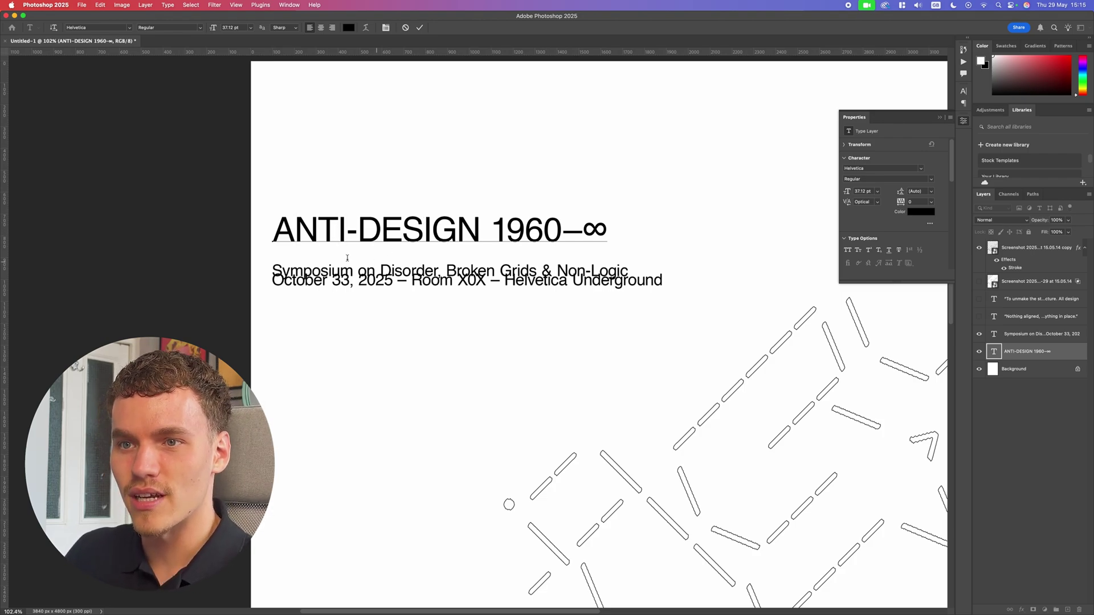
Step: Split the headline into two lines, with "-DESIGN 1960–∞" above and "ANTI" below
key(Return)
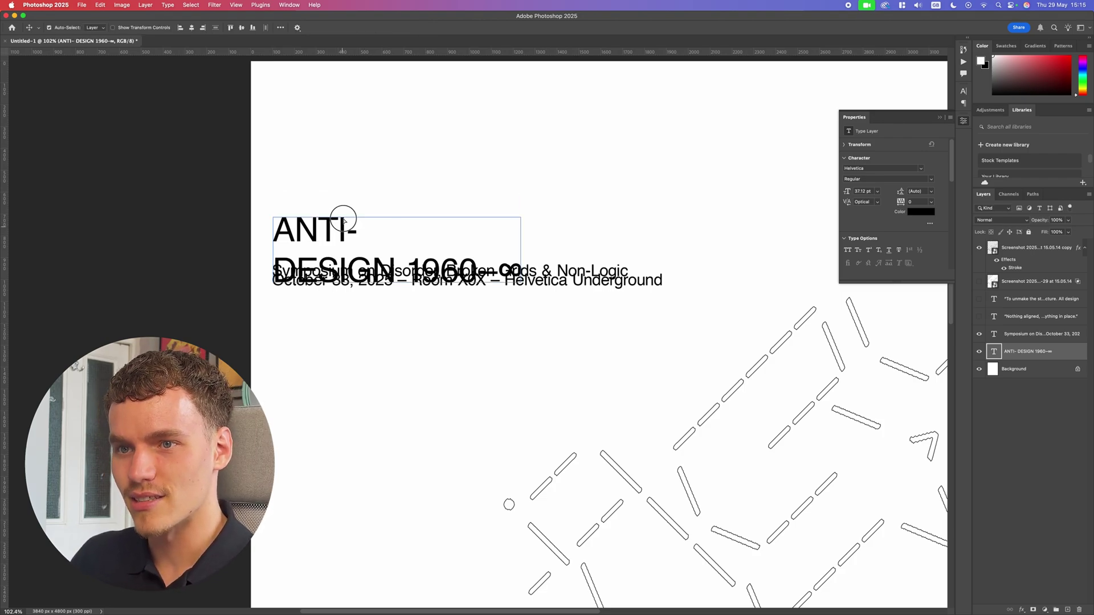
scroll(275, 230, left, 4)
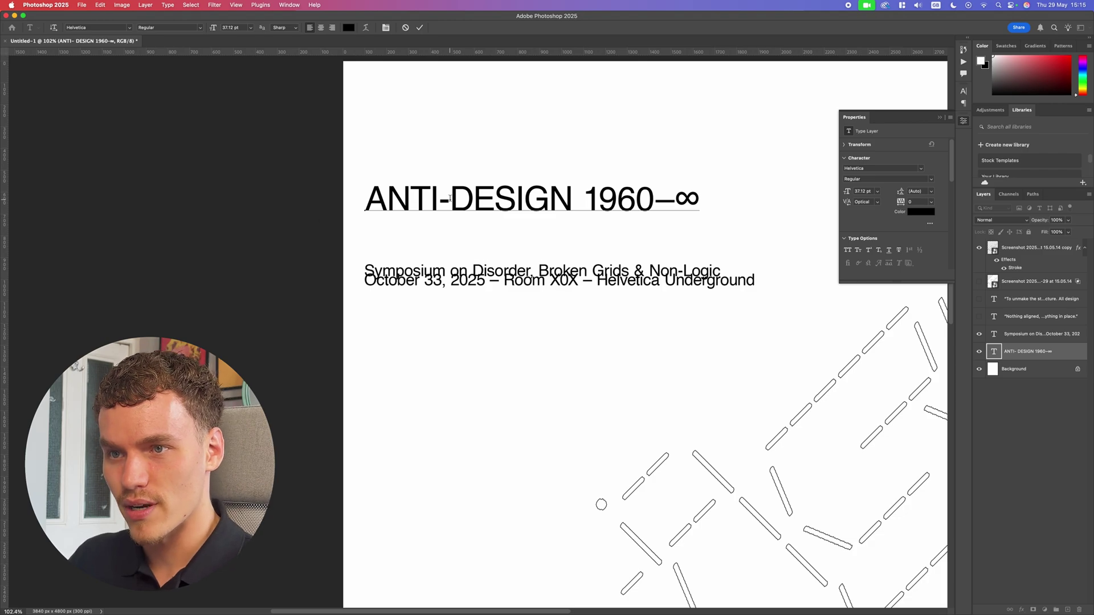
key(Left)
key(Left)
key(Left)
key(Return)
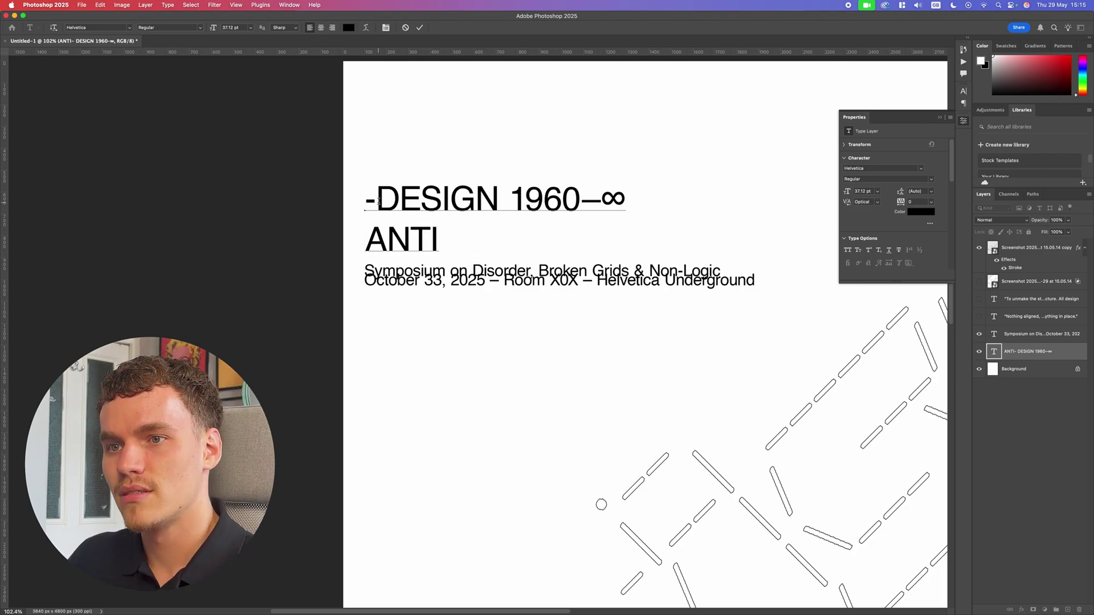
Step: Indent the "-DESIGN 1960–∞" line with spaces and set the headline's leading to 29 pt
drag(377, 200, 356, 201)
click(356, 201)
drag(900, 192, 883, 193)
drag(883, 193, 886, 193)
key(super+Return)
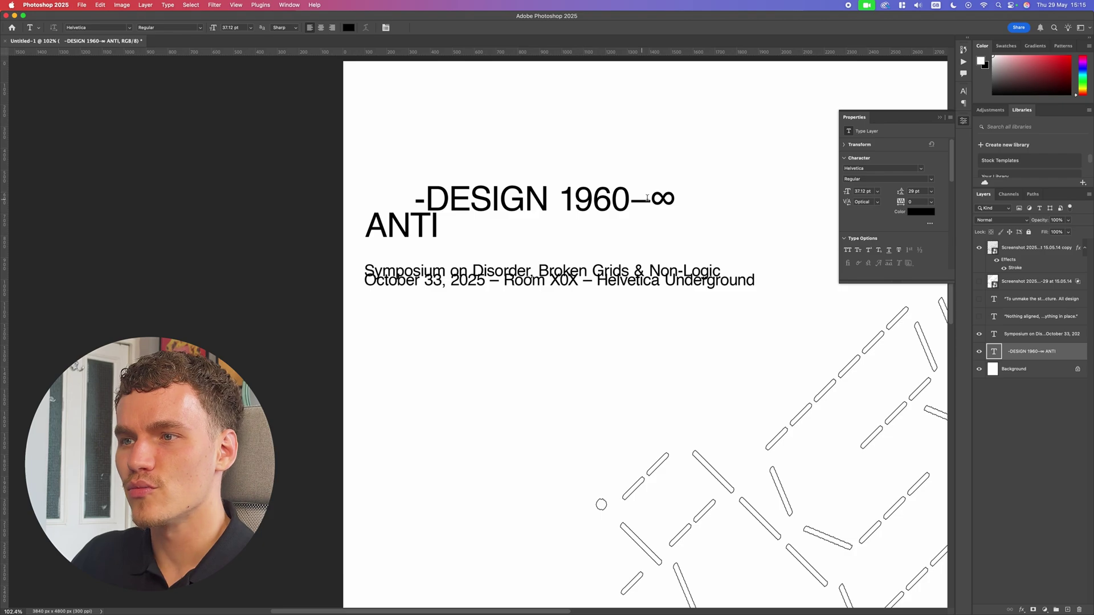
Step: Delete the "–∞" from the end of the headline's first line
drag(647, 198, 638, 199)
click(665, 201)
click(652, 201)
key(BackSpace)
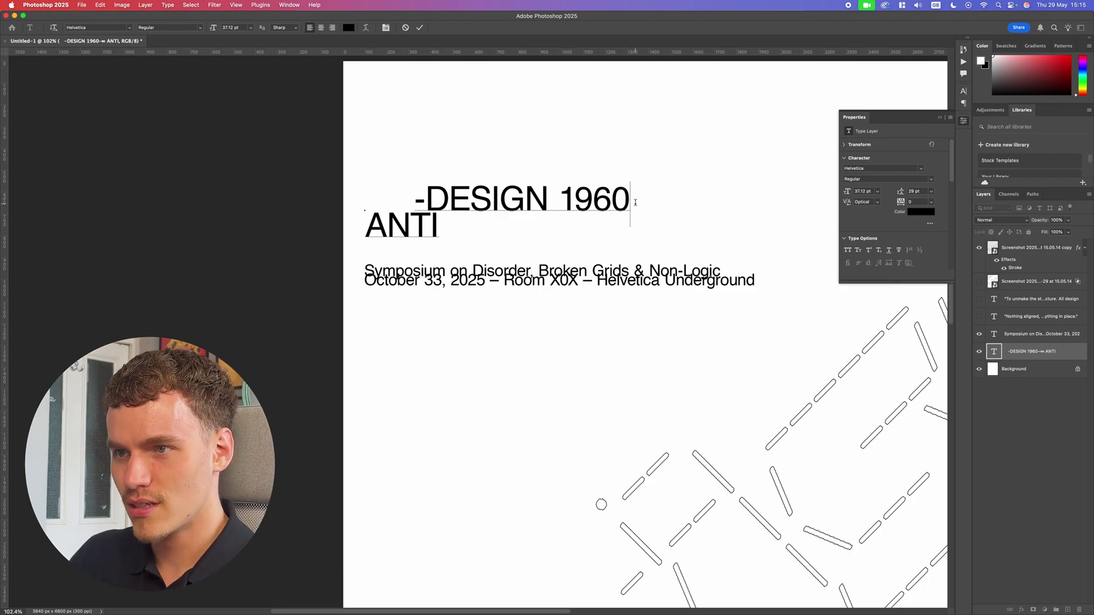
Step: Add "∞" as a separate text layer, scale it larger than the headline, and place it just after "1960"
click(706, 210)
text(&)
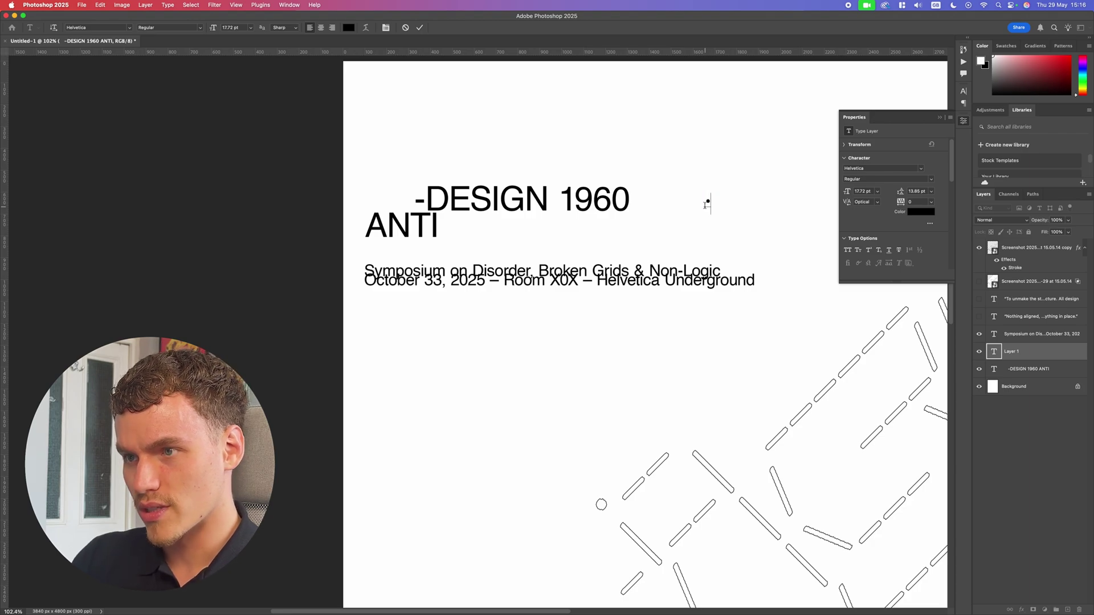
text(¢¢∞§¶)
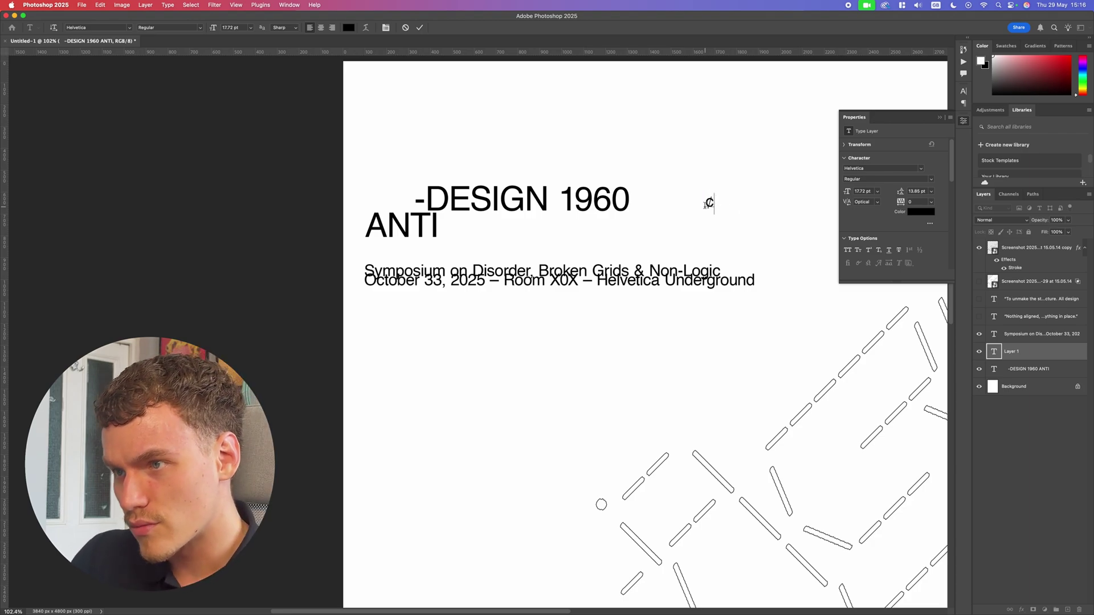
key(super+Return)
key(super+t)
mouse_move(718, 203)
mouse_down()
mouse_move(748, 203)
mouse_move(684, 209)
mouse_move(701, 207)
mouse_up()
key(Return)
key(v)
key(super+Return)
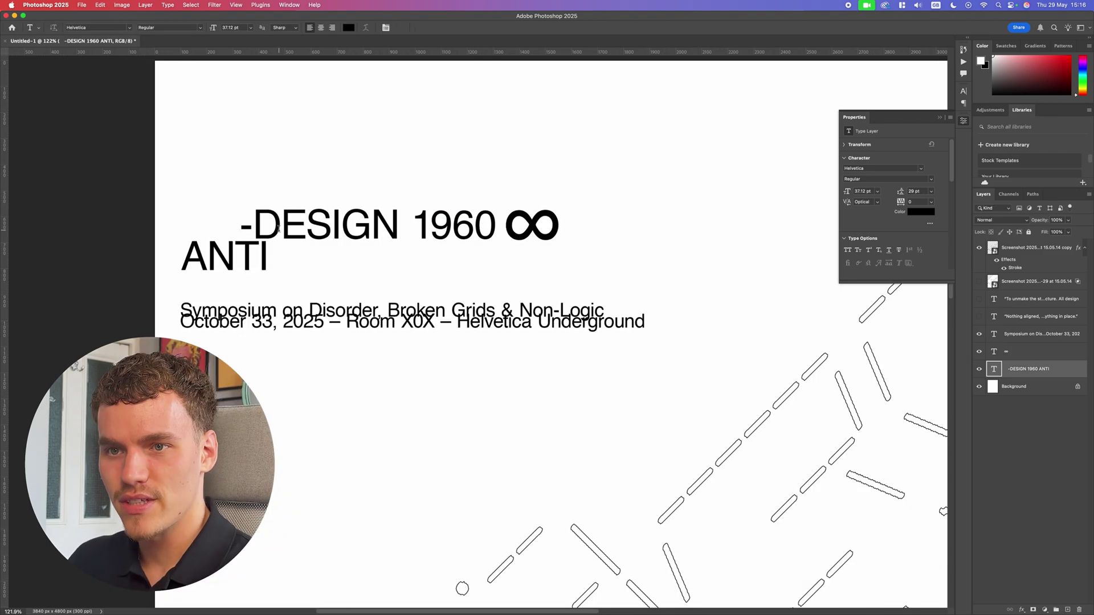
Step: Remove "1960" from the headline and shift the infinity symbol further right
key(v)
scroll(279, 244, down, 4)
scroll(280, 244, up, 8)
scroll(487, 343, down, 4)
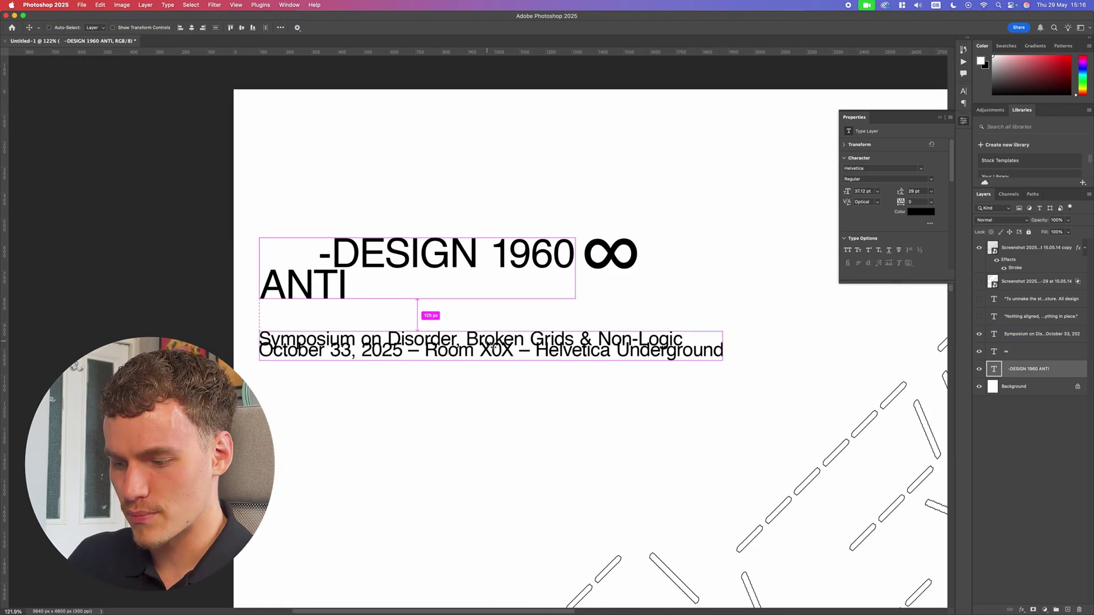
key(super+0)
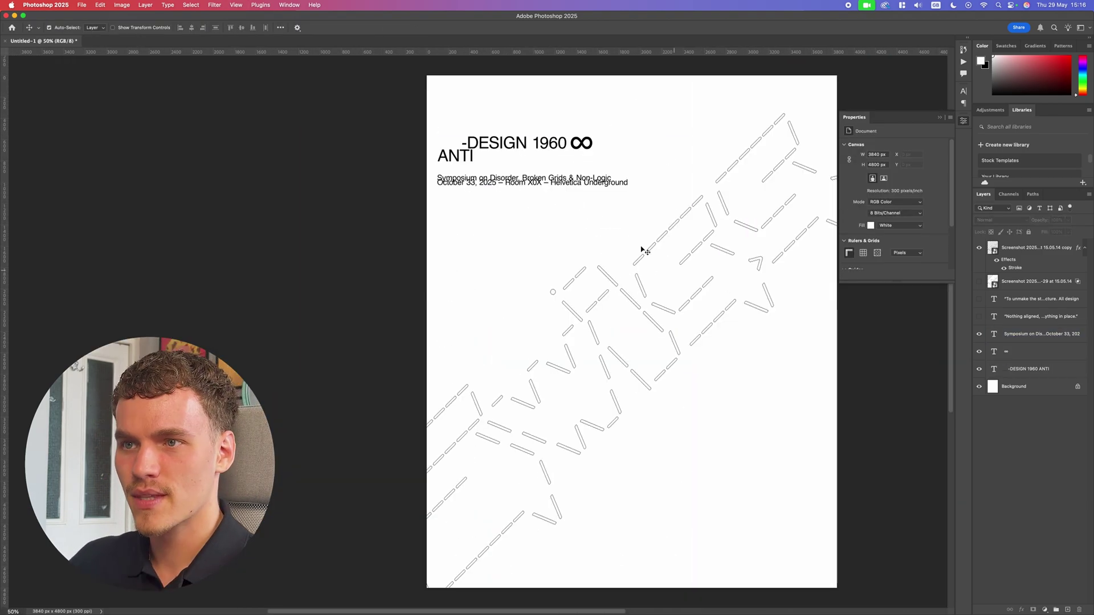
scroll(645, 249, up, 4)
scroll(502, 259, up, 6)
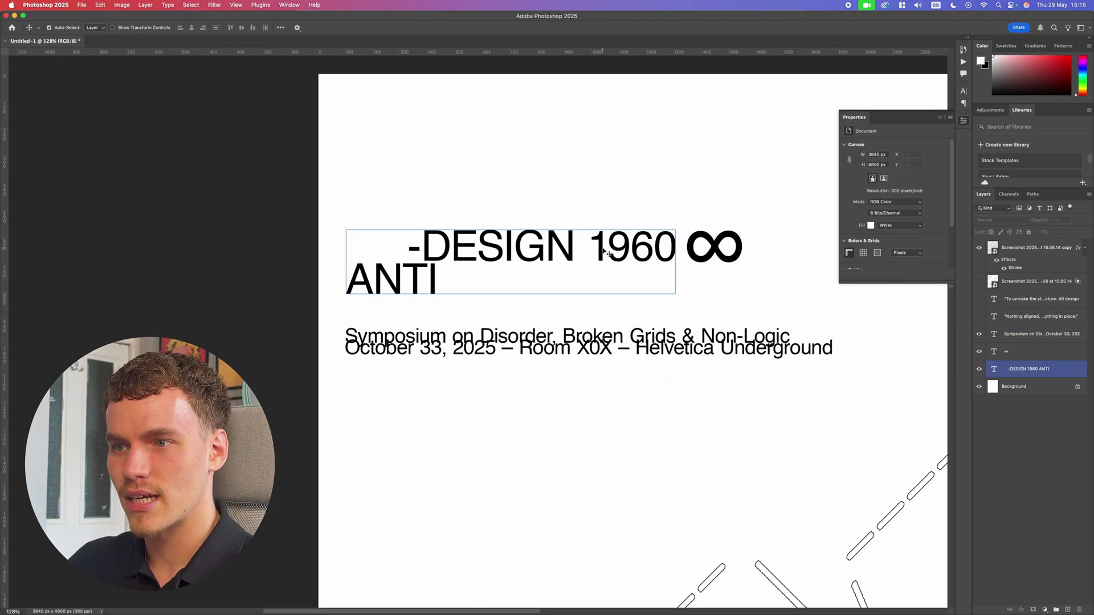
double_click(599, 246)
drag(592, 244, 769, 254)
key(BackSpace)
key(Escape)
key(v)
click(540, 256)
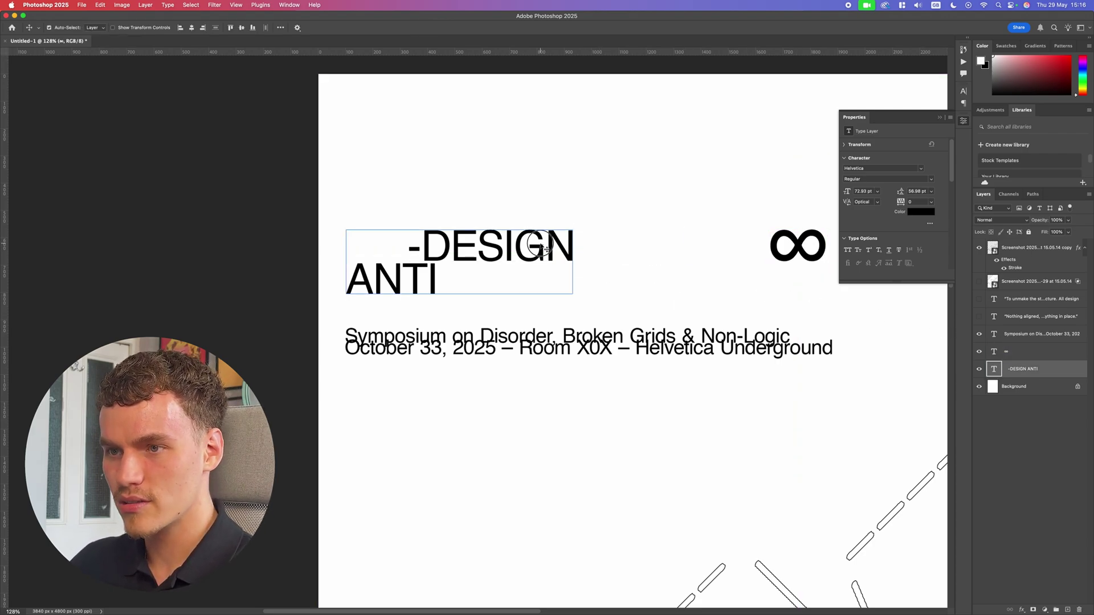
Step: Place "1960" as its own text layer to the right of "ANTI" and enlarge it to 62.74 pt
drag(540, 256, 684, 276)
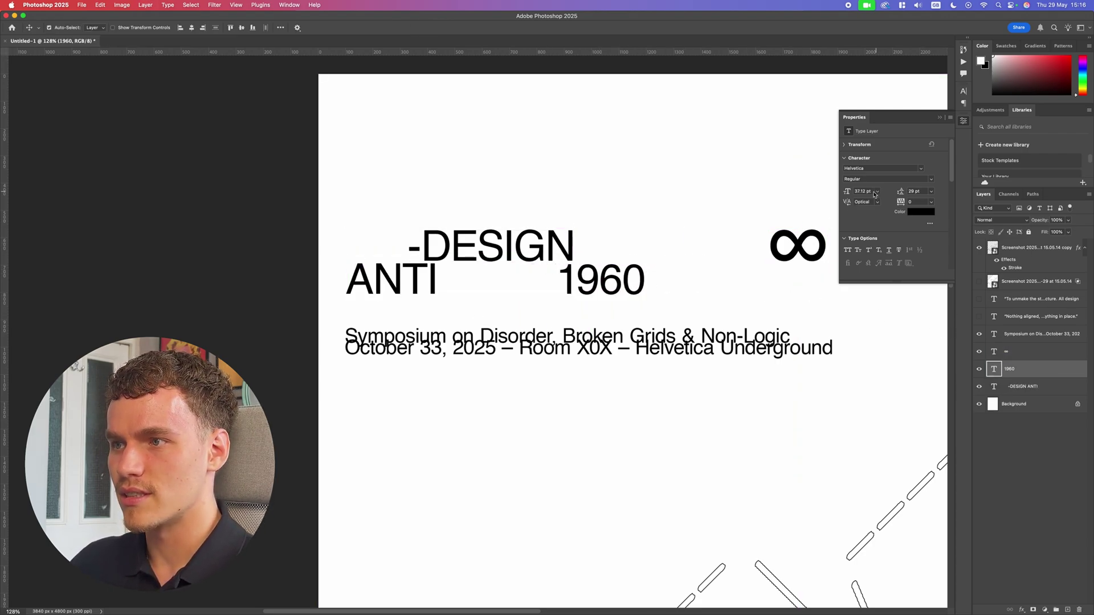
text(.3)
key(Return)
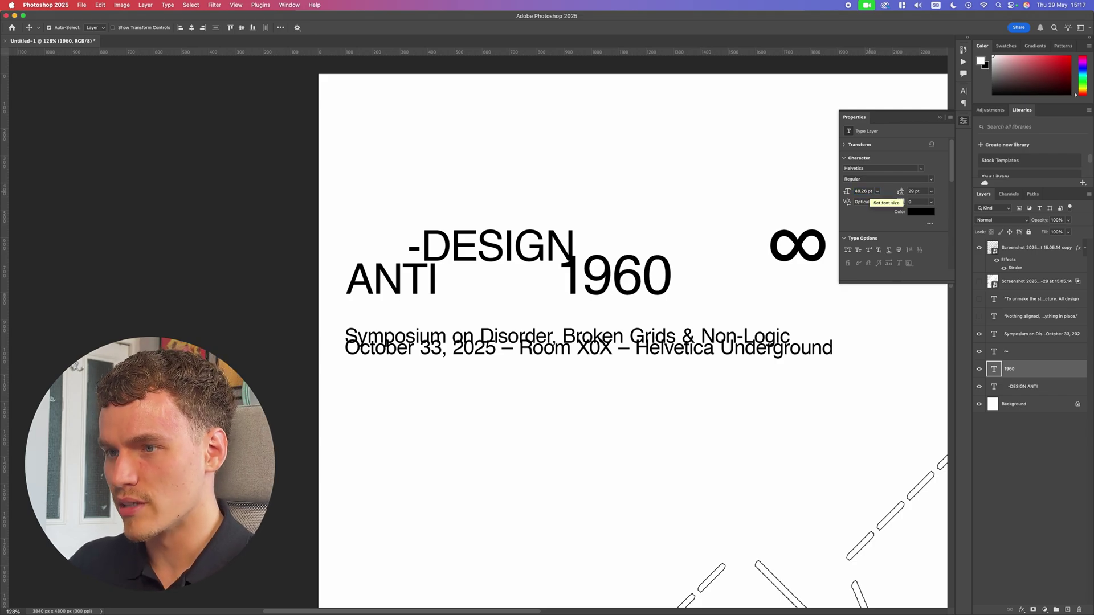
key(Return)
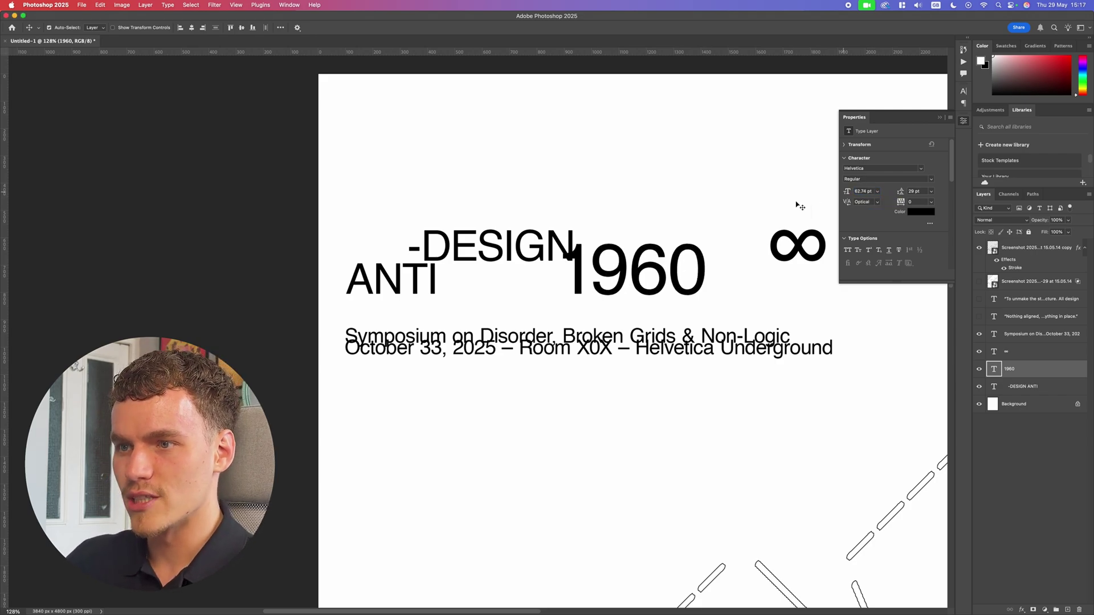
Step: Move the infinity symbol further right, enlarge "1960" to 81.56 pt and position it just after "-DESIGN"
drag(669, 256, 780, 262)
scroll(683, 255, down, 5)
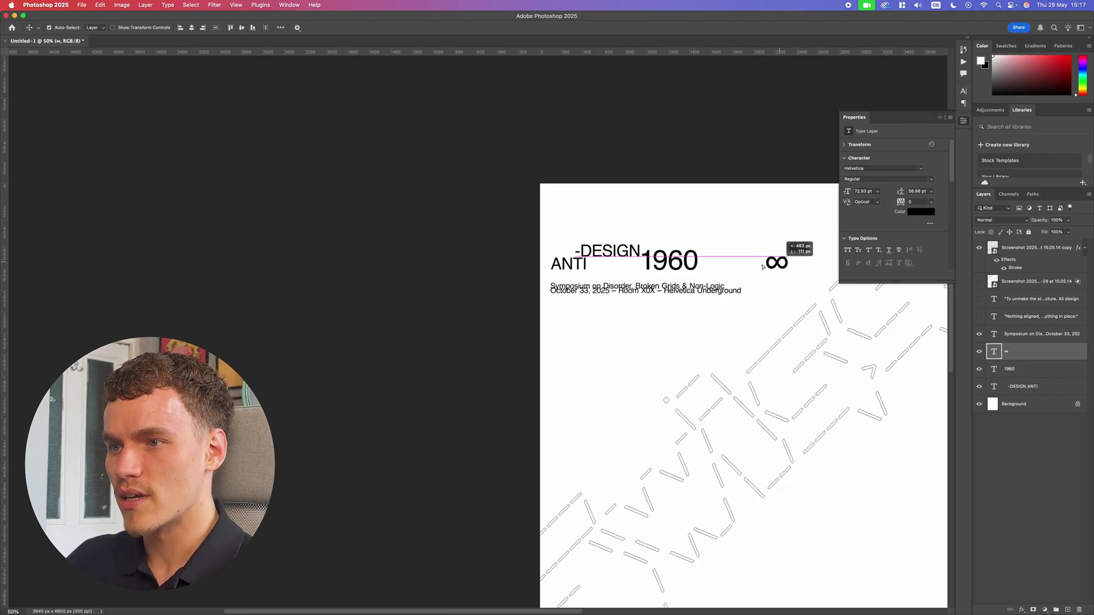
drag(627, 269, 661, 268)
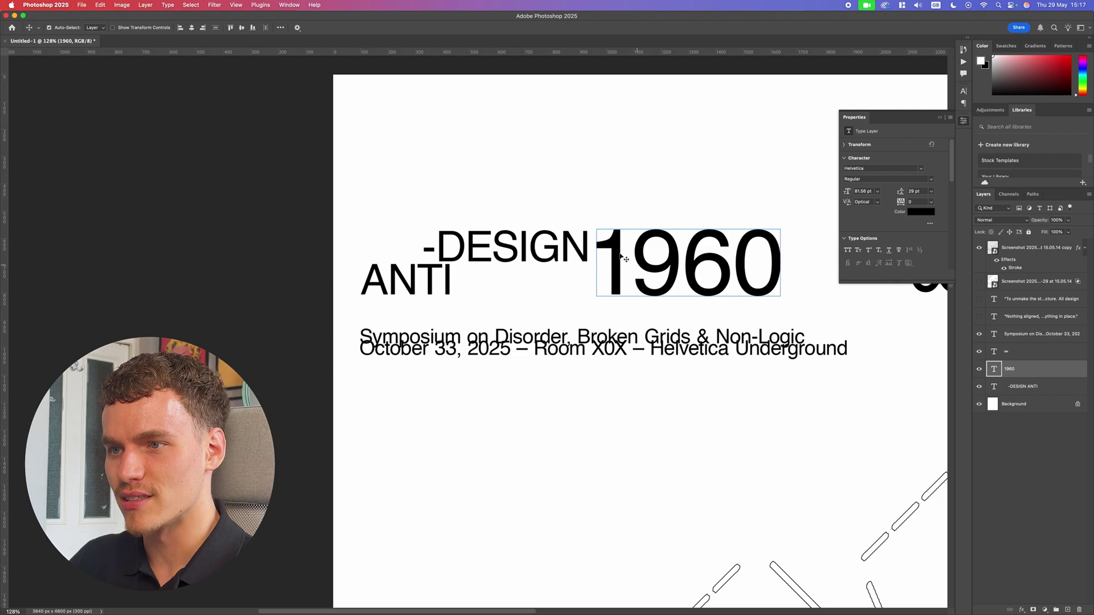
Step: Try a tracking of -240 on "1960" so its digits overlap heavily
scroll(592, 234, up, 4)
scroll(577, 223, down, 4)
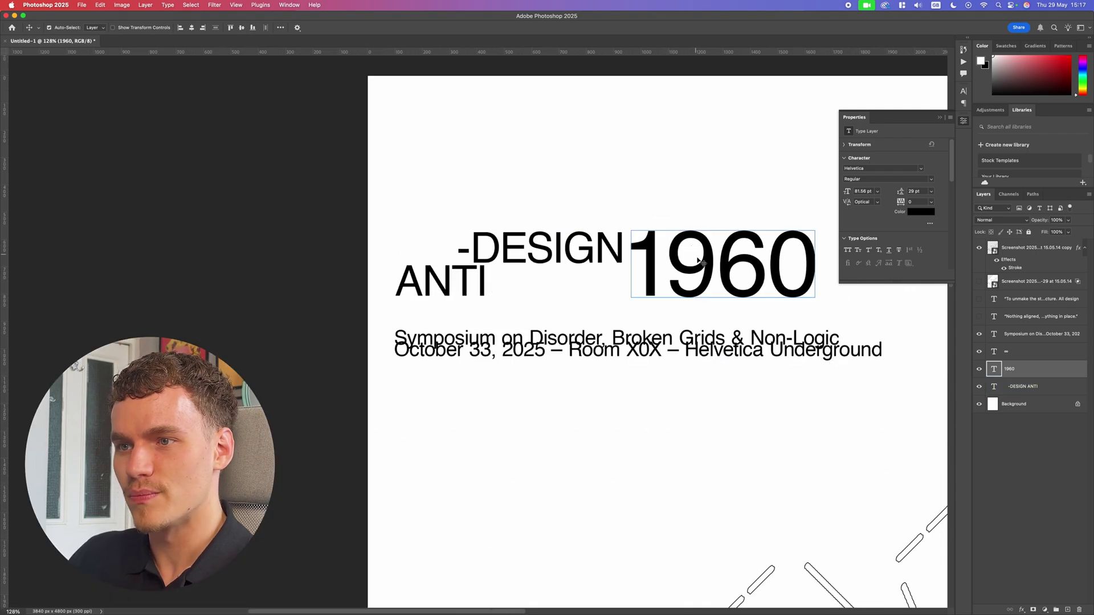
scroll(750, 257, down, 4)
scroll(815, 260, up, 5)
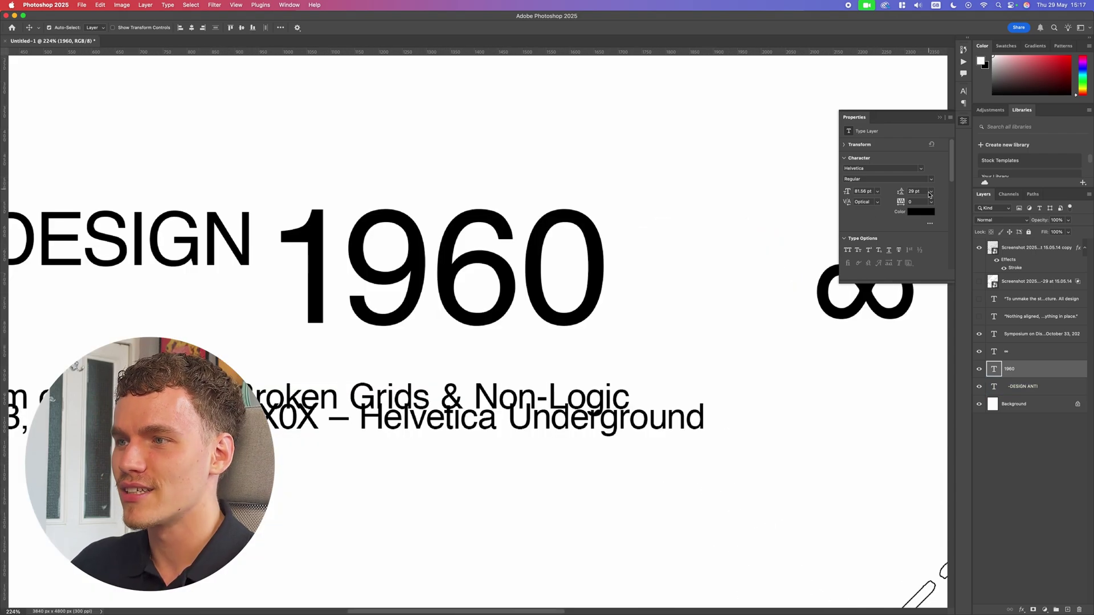
drag(901, 204, 896, 203)
scroll(700, 225, down, 4)
scroll(592, 231, up, 5)
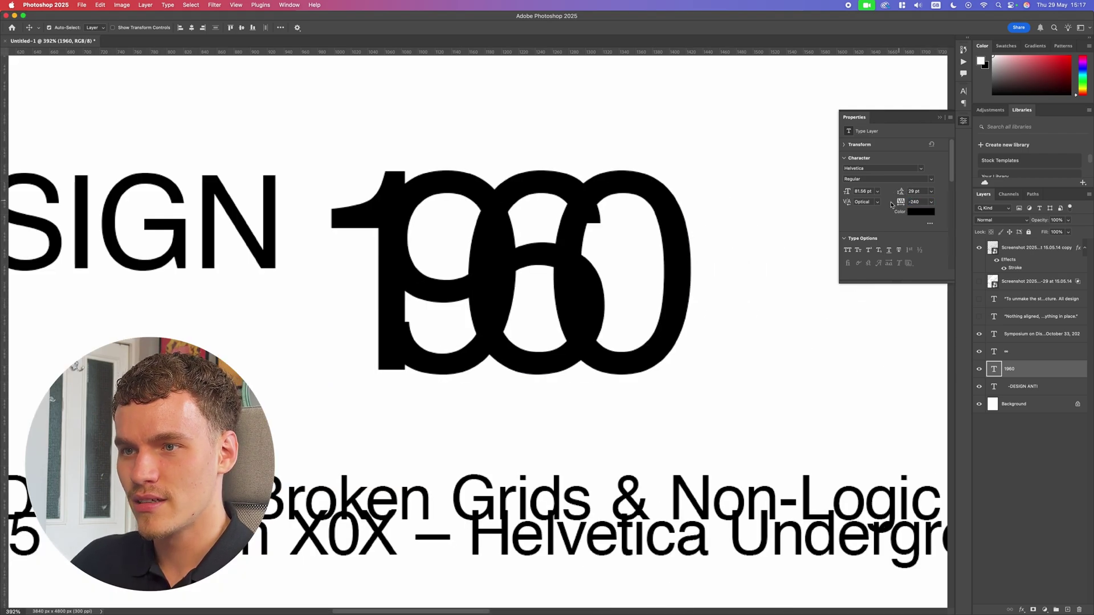
scroll(741, 215, down, 5)
scroll(742, 215, down, 2)
scroll(743, 215, up, 5)
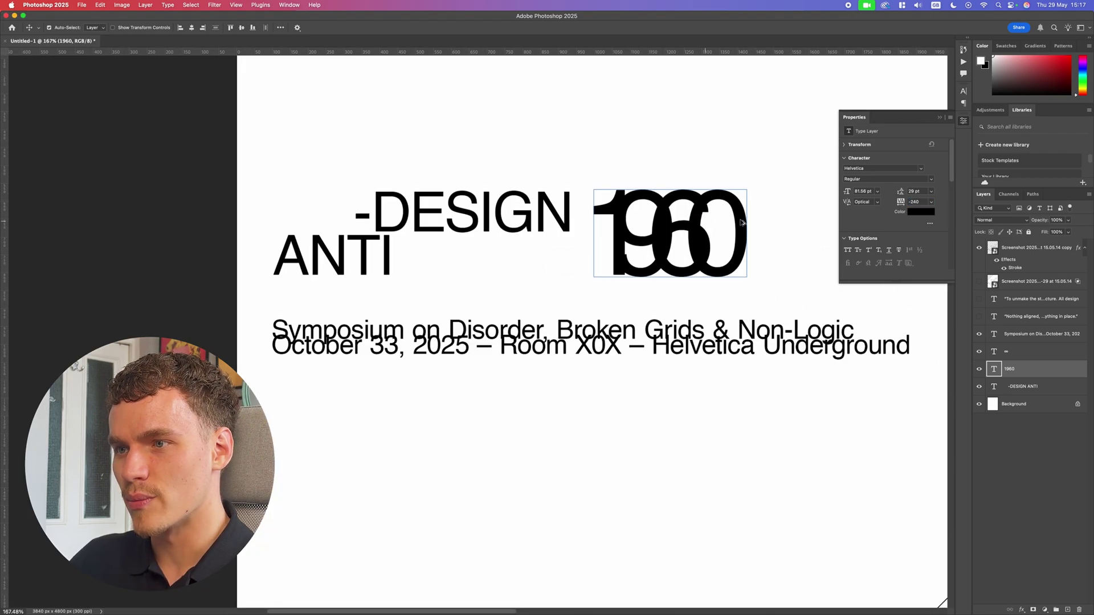
Step: Loosen the tracking of "1960" to -160, keeping the digits slightly overlapped
key(Return)
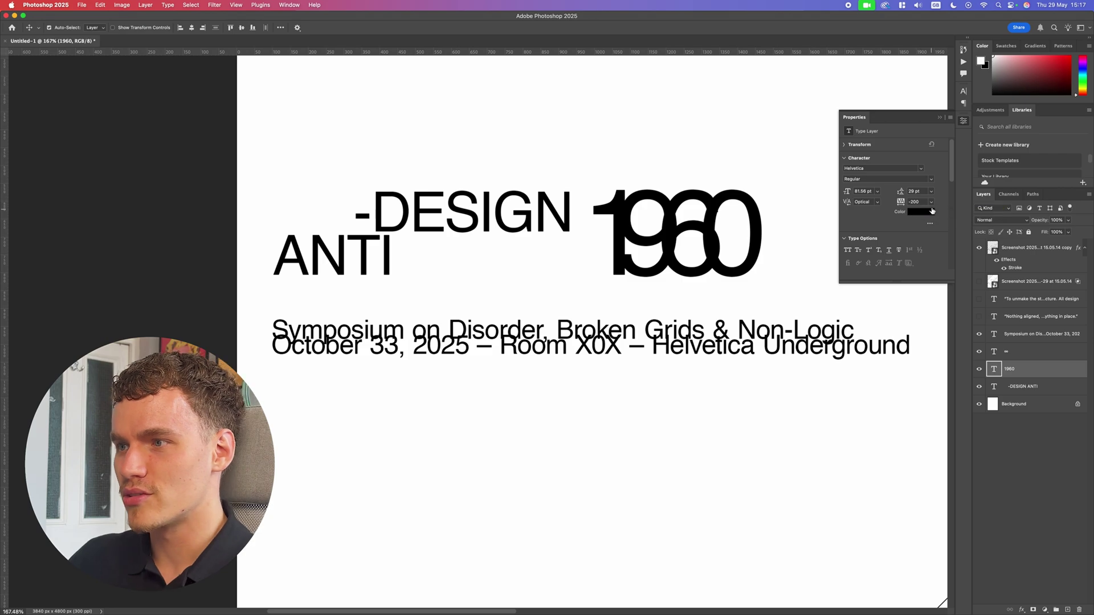
text(80)
key(Return)
scroll(735, 219, up, 4)
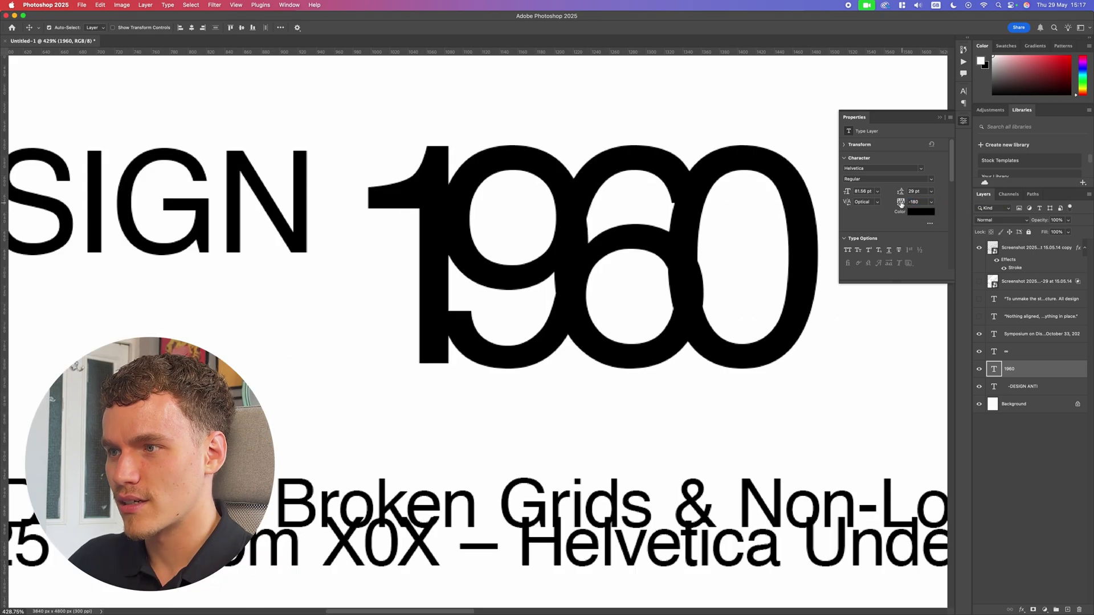
drag(901, 203, 899, 204)
scroll(832, 265, down, 6)
scroll(706, 249, up, 5)
scroll(764, 299, down, 5)
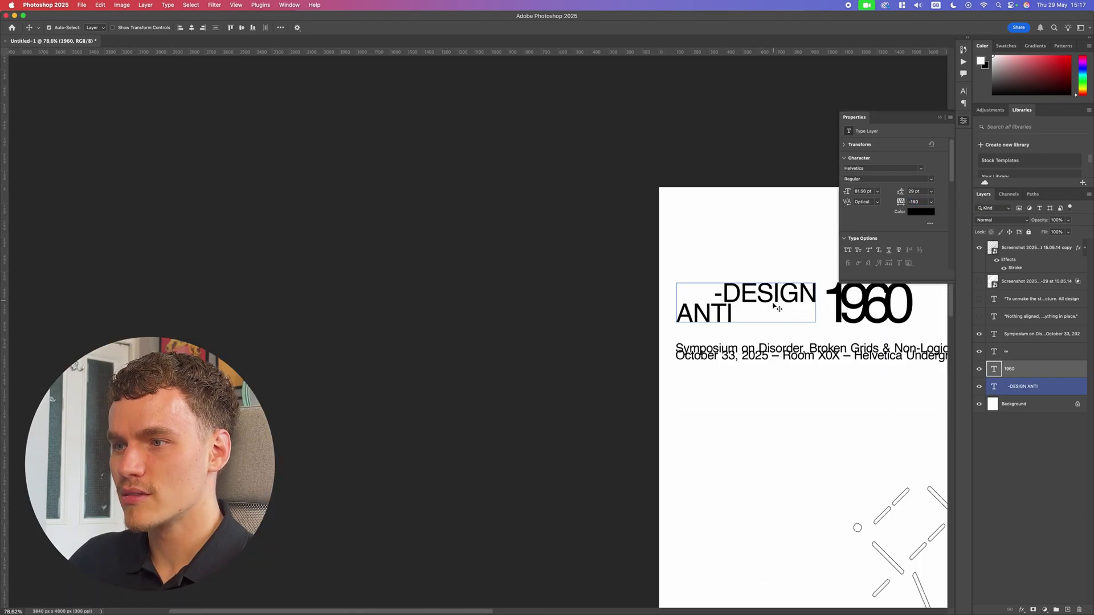
Step: Rotate "1960" 90° counterclockwise and stand it beside "-DESIGN", just above the symposium text
scroll(775, 306, right, 2)
key(super+t)
drag(855, 342, 855, 268)
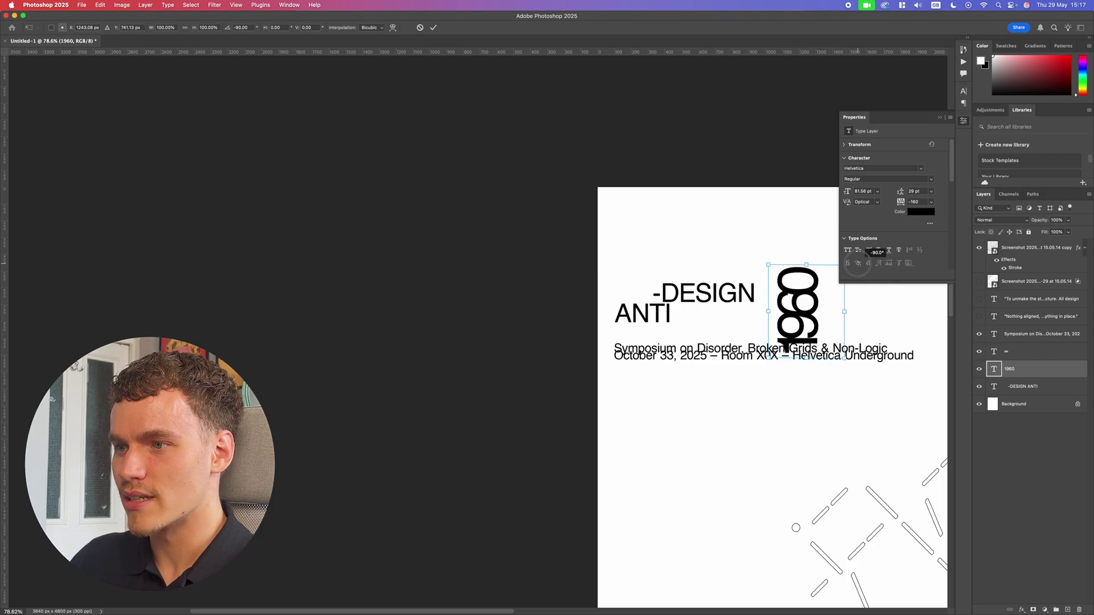
scroll(479, 287, up, 4)
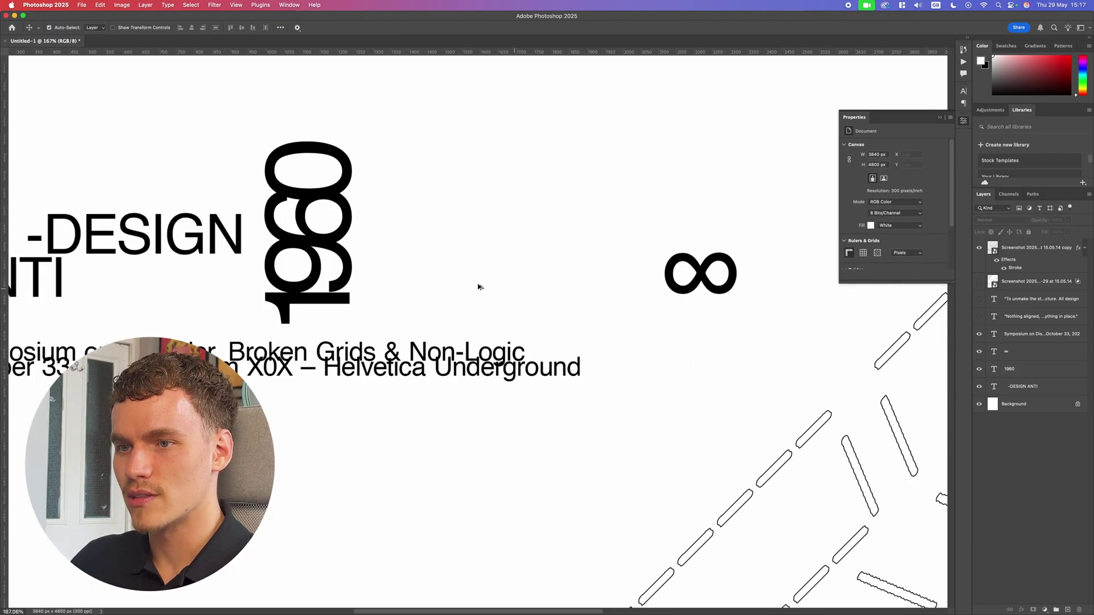
scroll(408, 276, down, 5)
scroll(379, 272, up, 5)
scroll(379, 271, left, 3)
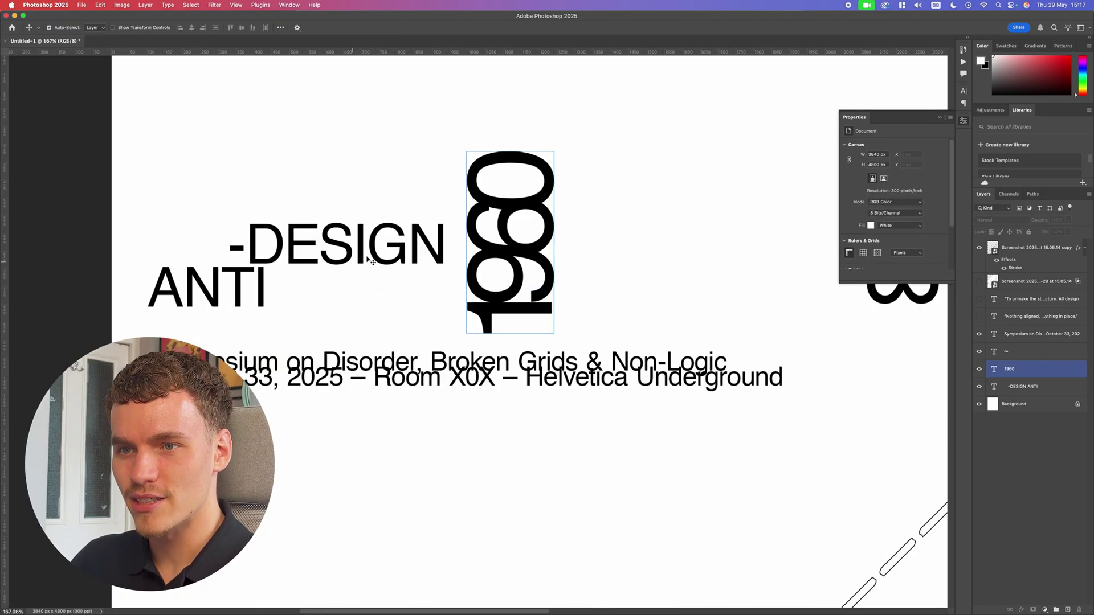
Step: Tighten the tracking of "DESIGN" and "ANTI" in the headline so their letters nearly touch
double_click(384, 252)
scroll(384, 252, down, 3)
double_click(415, 248)
drag(906, 202, 900, 203)
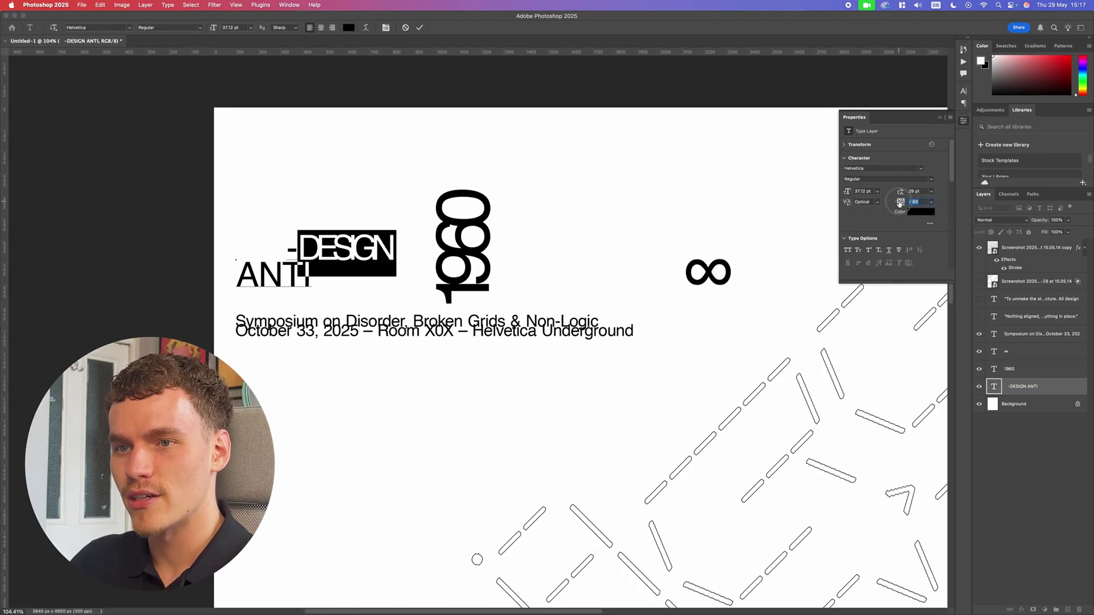
drag(902, 203, 896, 204)
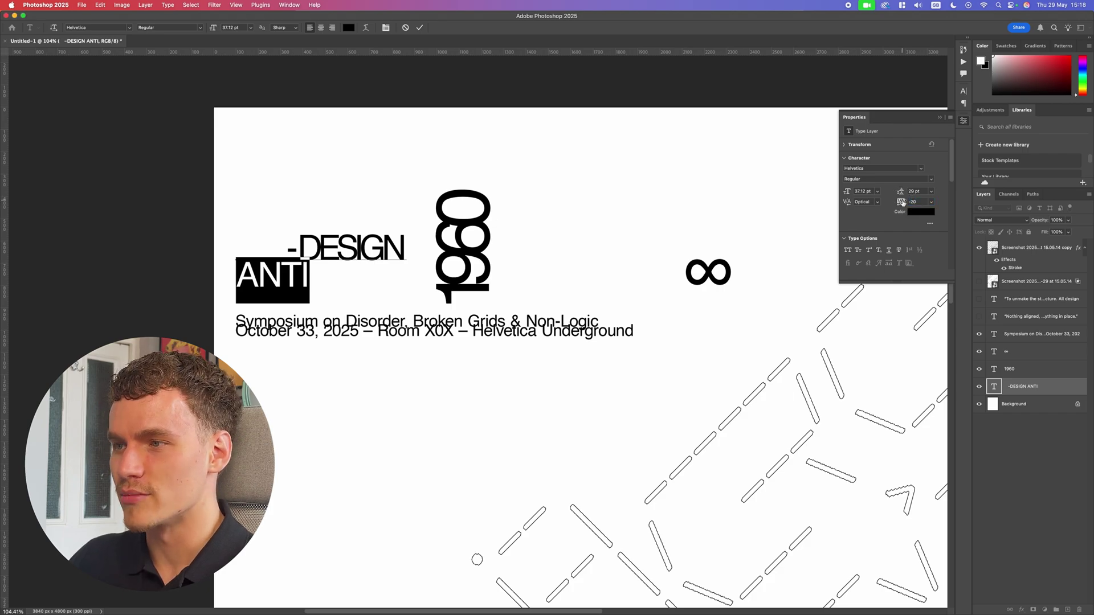
key(super+h)
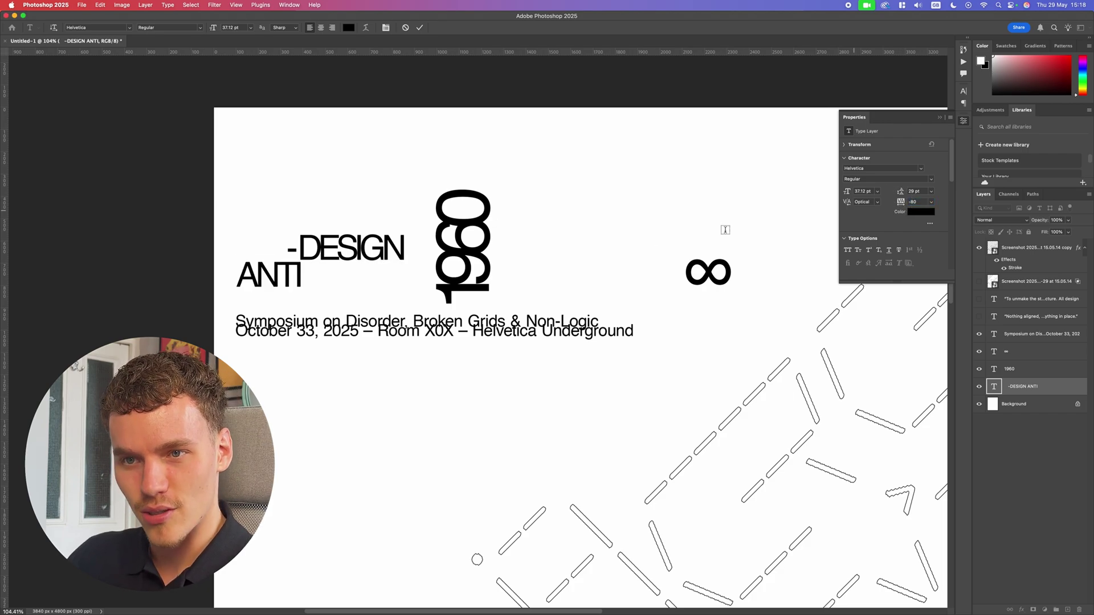
scroll(333, 279, down, 5)
scroll(376, 296, up, 8)
key(super+0)
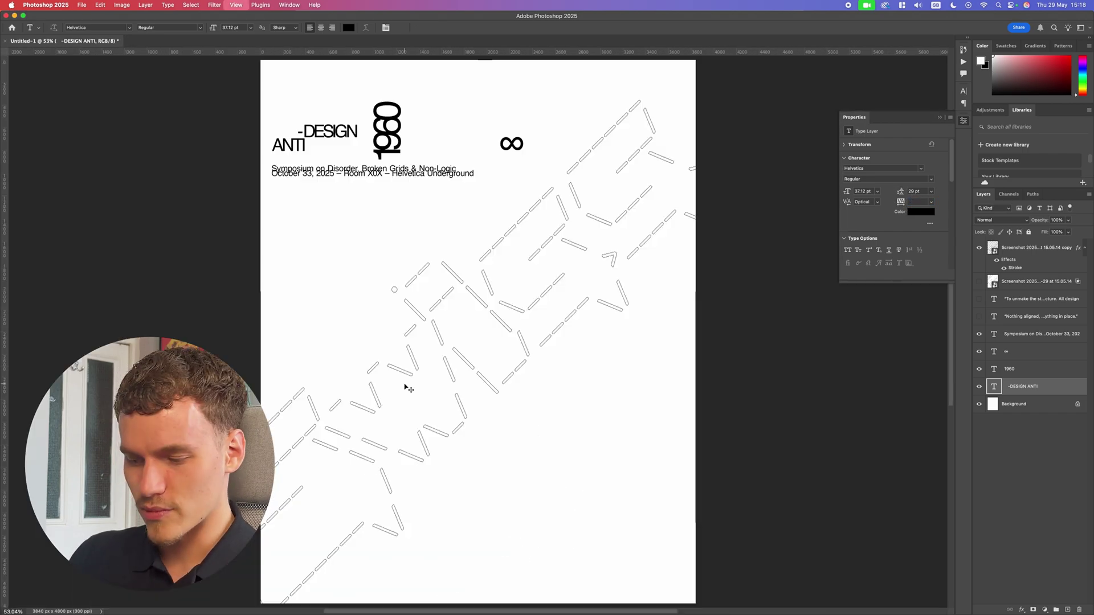
Step: Retype "ANTI" as lowercase "anti" and replace the hyphen before "DESIGN" with a longer dash
scroll(357, 292, up, 5)
key(BackSpace)
text(anti)
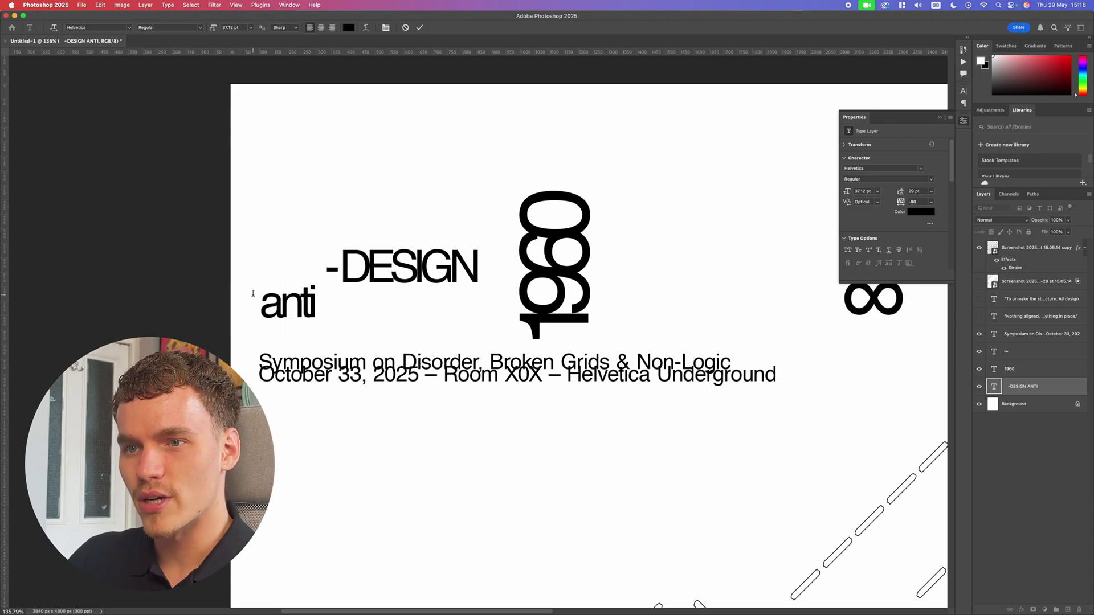
scroll(253, 293, up, 5)
Step: Set the leading of the whole "–DESIGN anti" headline to 21 pt
key(super+a)
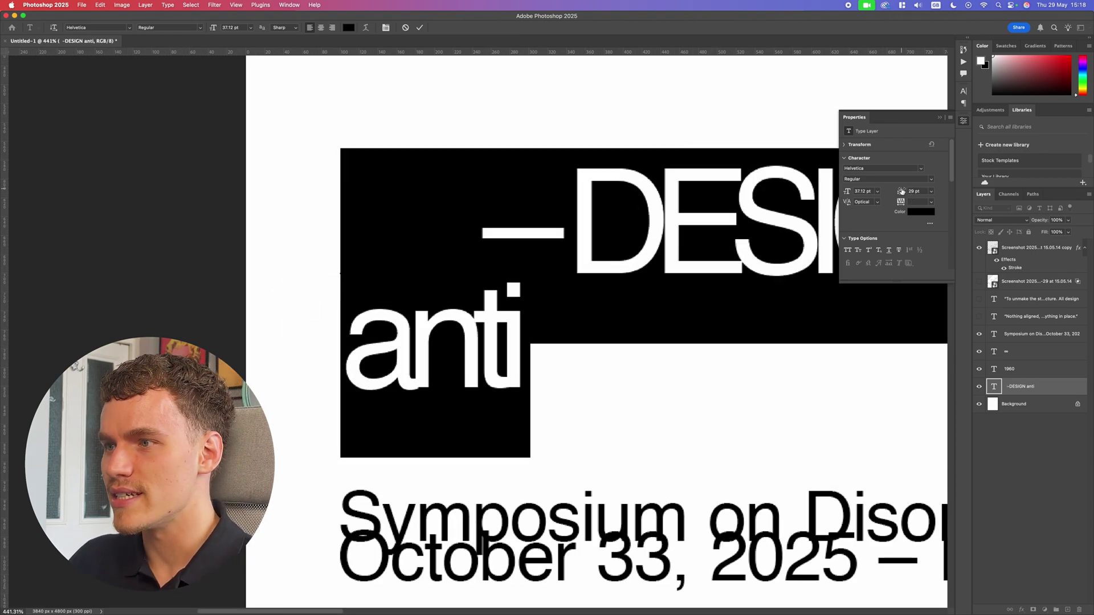
drag(902, 192, 896, 192)
key(super+Return)
scroll(594, 258, down, 8)
Step: Scale the "–DESIGN anti" headline up to 90.99 pt and place it below the symposium text
key(super+t)
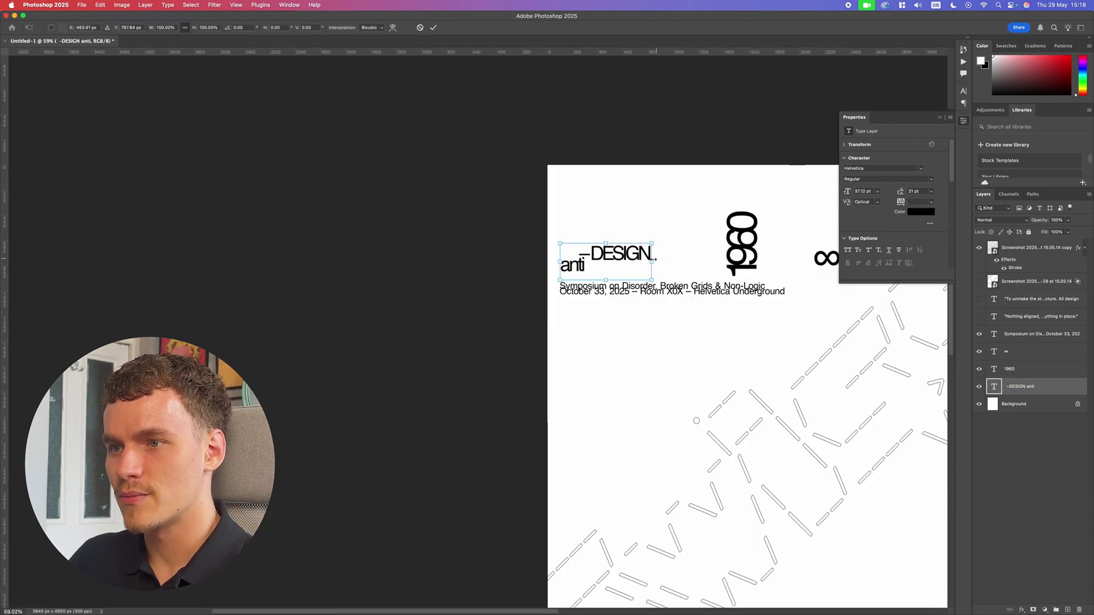
drag(654, 260, 790, 259)
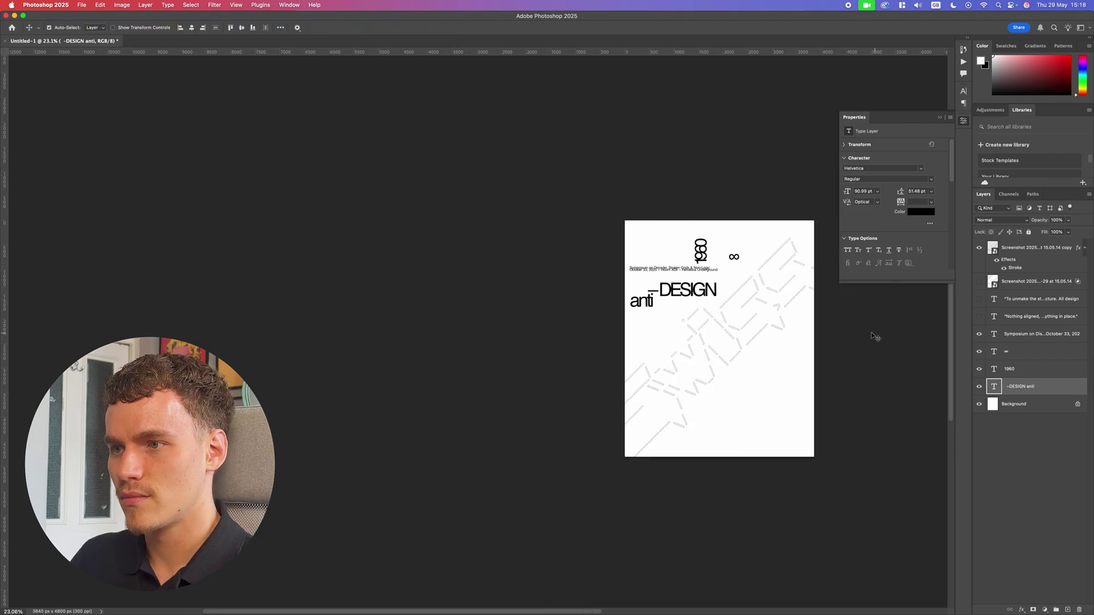
scroll(874, 337, right, 3)
scroll(690, 312, up, 4)
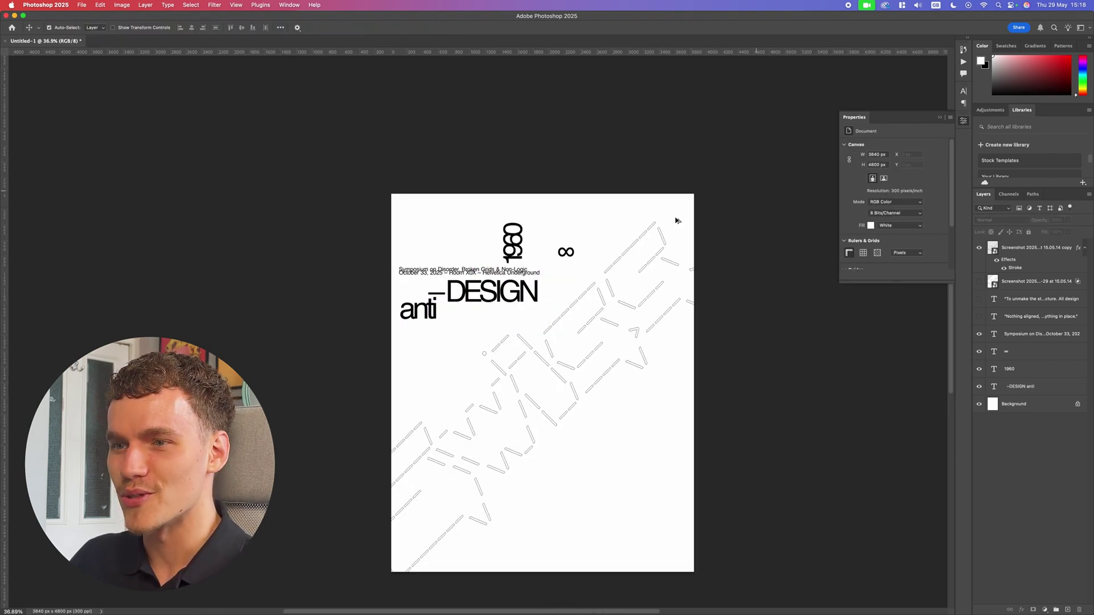
Step: Try the "–DESIGN anti" headline rotated 90° counterclockwise in the lower part of the poster
scroll(524, 293, down, 3)
drag(517, 318, 588, 393)
key(super+t)
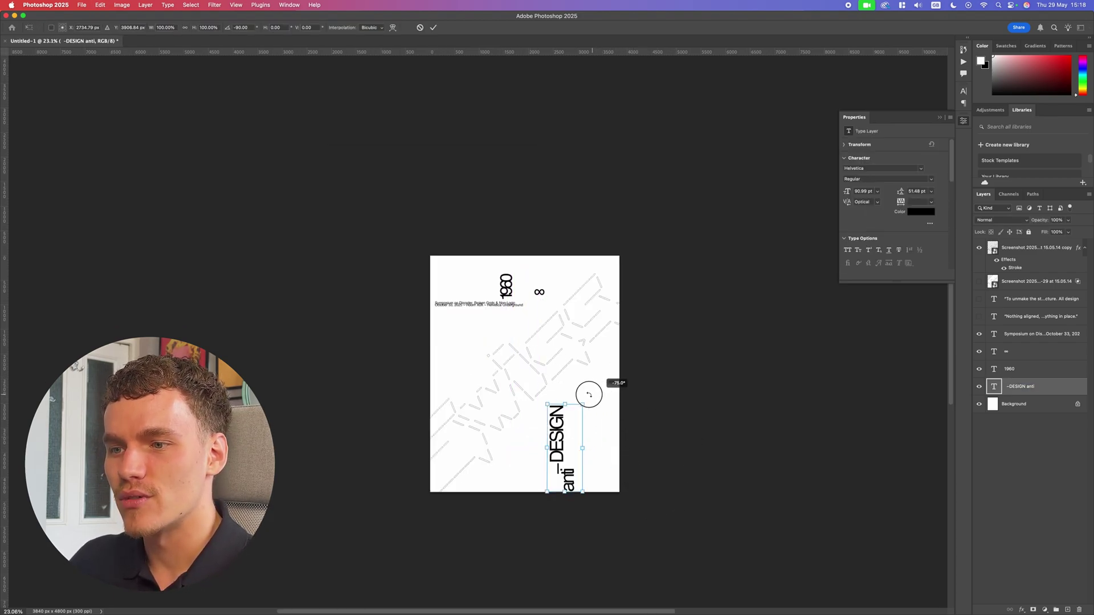
drag(569, 440, 469, 362)
key(Return)
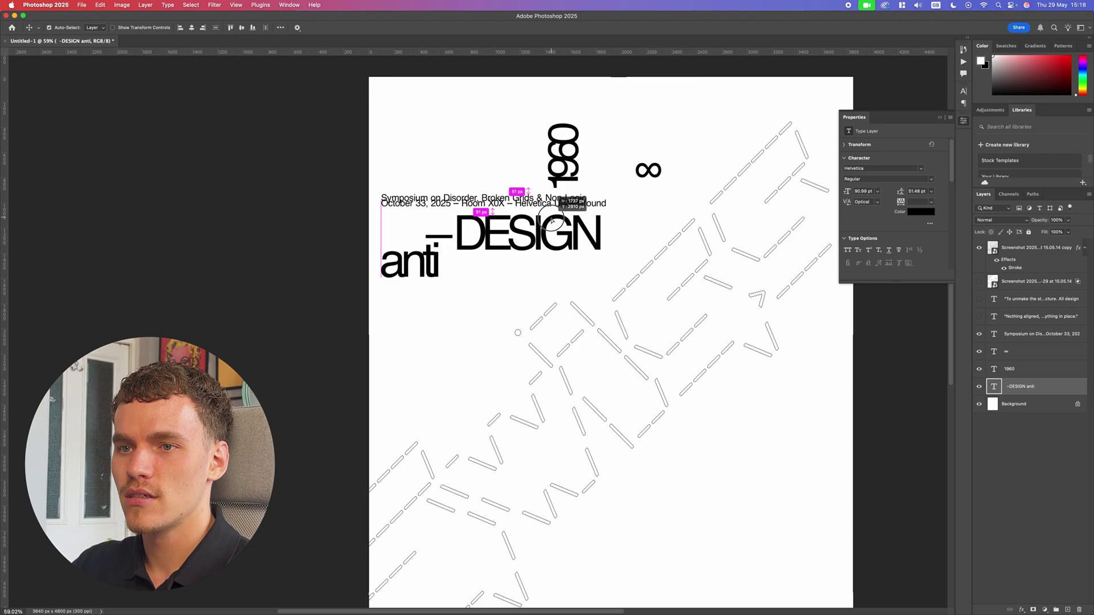
Step: Scale the "–DESIGN anti" headline up to 101.92 pt, starting from the left margin guide below the symposium text
drag(556, 215, 555, 222)
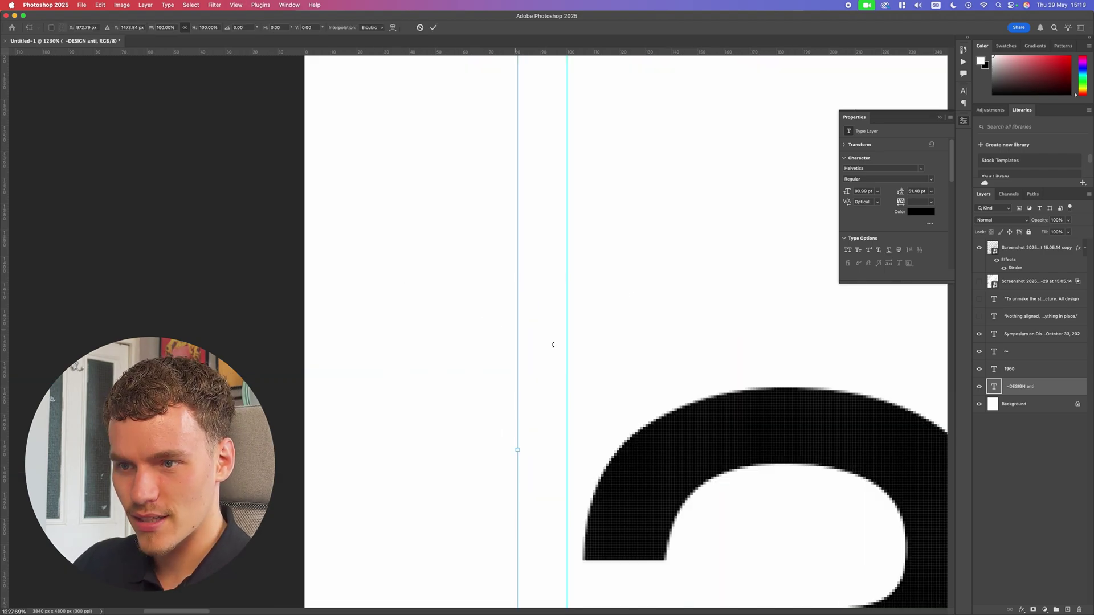
scroll(668, 413, down, 10)
drag(860, 502, 860, 509)
drag(819, 444, 850, 445)
key(Return)
key(super+0)
scroll(337, 248, up, 5)
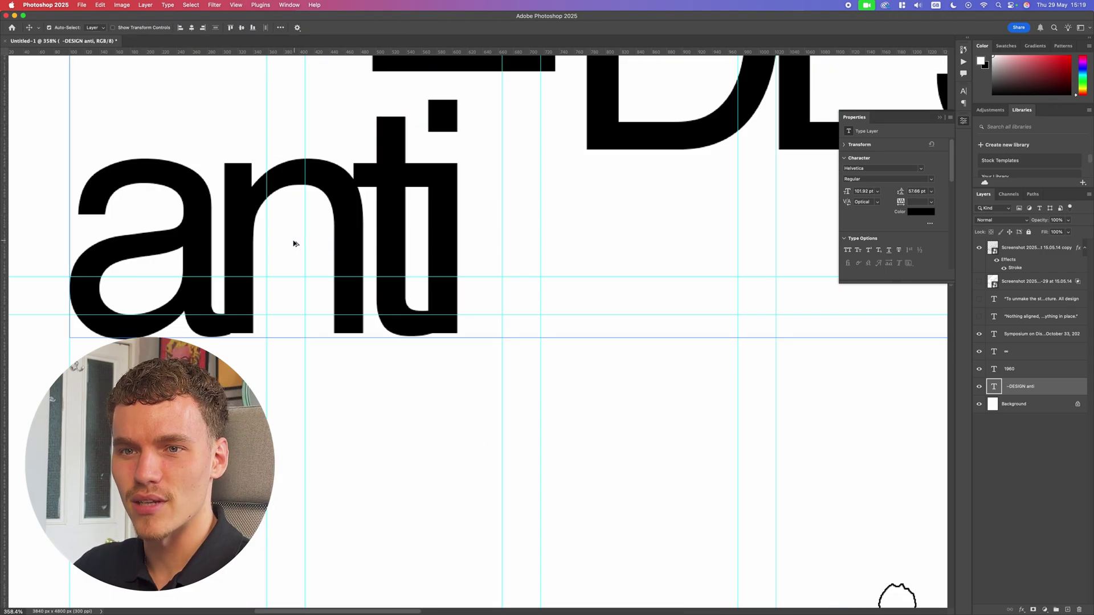
Step: Nudge the headline slightly left so "anti" optically meets the left margin, and indent the two symposium lines slightly to the right
scroll(292, 240, down, 6)
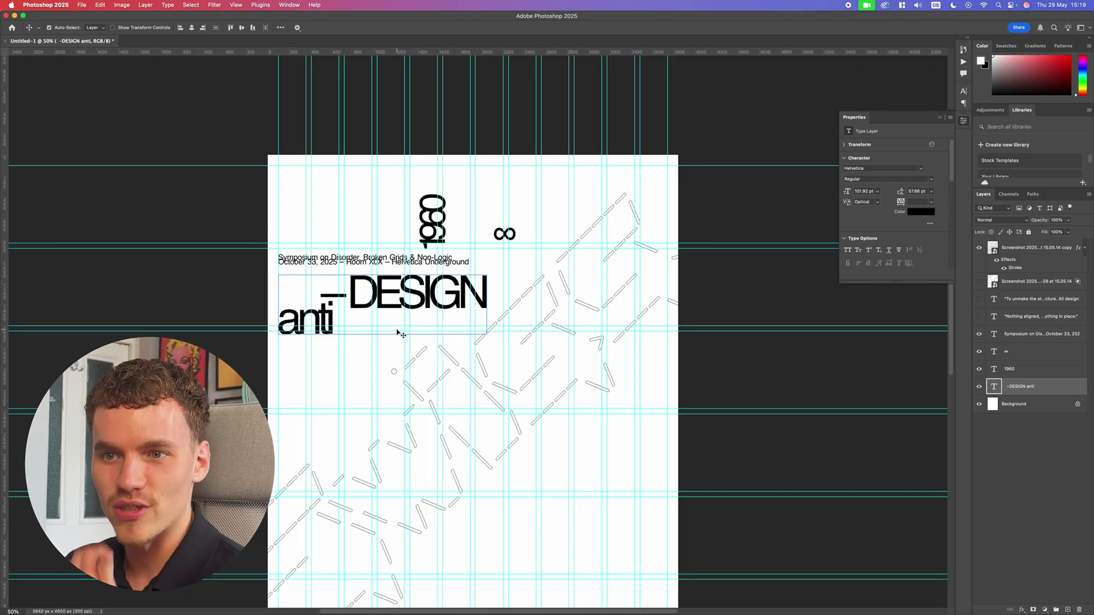
scroll(299, 329, up, 5)
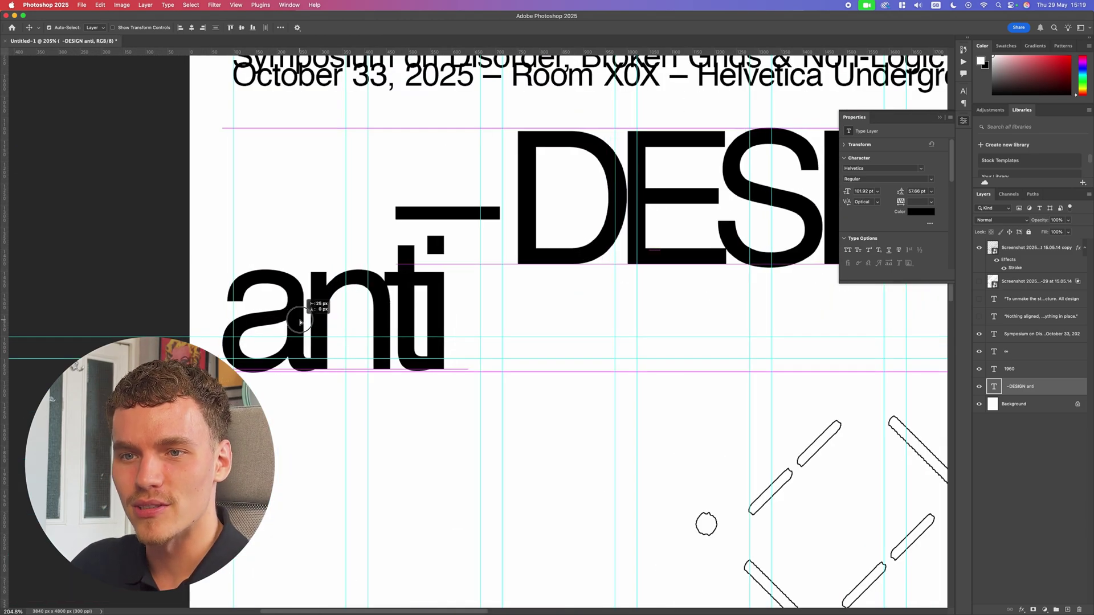
scroll(304, 322, down, 3)
drag(320, 317, 326, 318)
scroll(348, 345, down, 4)
scroll(339, 273, up, 8)
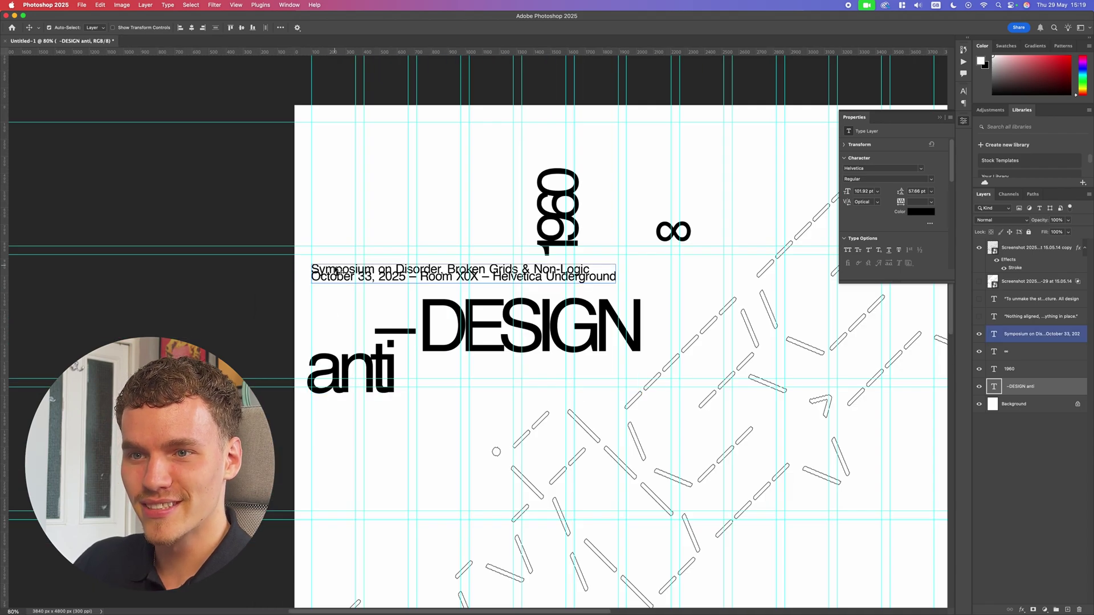
drag(337, 275, 327, 275)
double_click(327, 275)
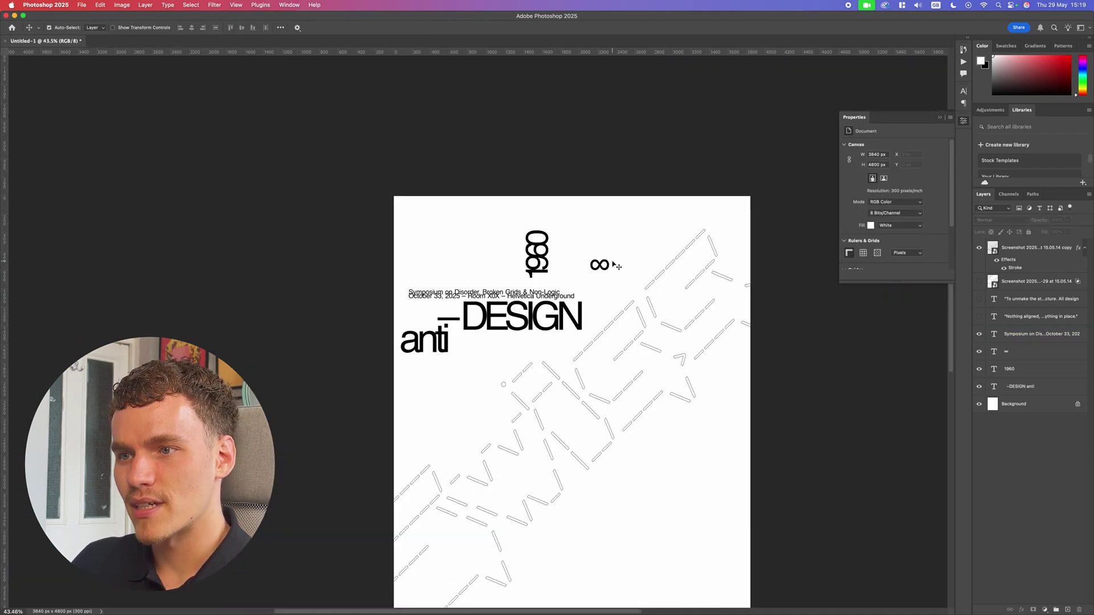
Step: Move the ∞ symbol beneath the end of "DESIGN" and the rotated "1960" to the poster's left edge above the symposium text
drag(607, 264, 577, 339)
scroll(575, 345, up, 4)
scroll(534, 366, down, 3)
scroll(578, 352, down, 4)
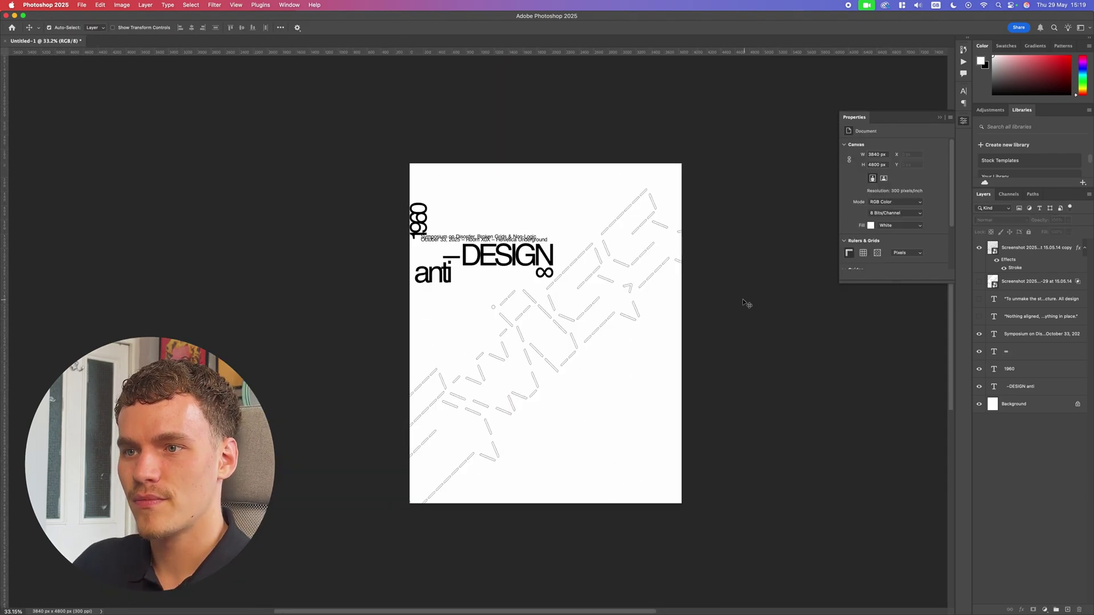
scroll(417, 216, up, 10)
scroll(433, 278, down, 4)
scroll(434, 278, down, 8)
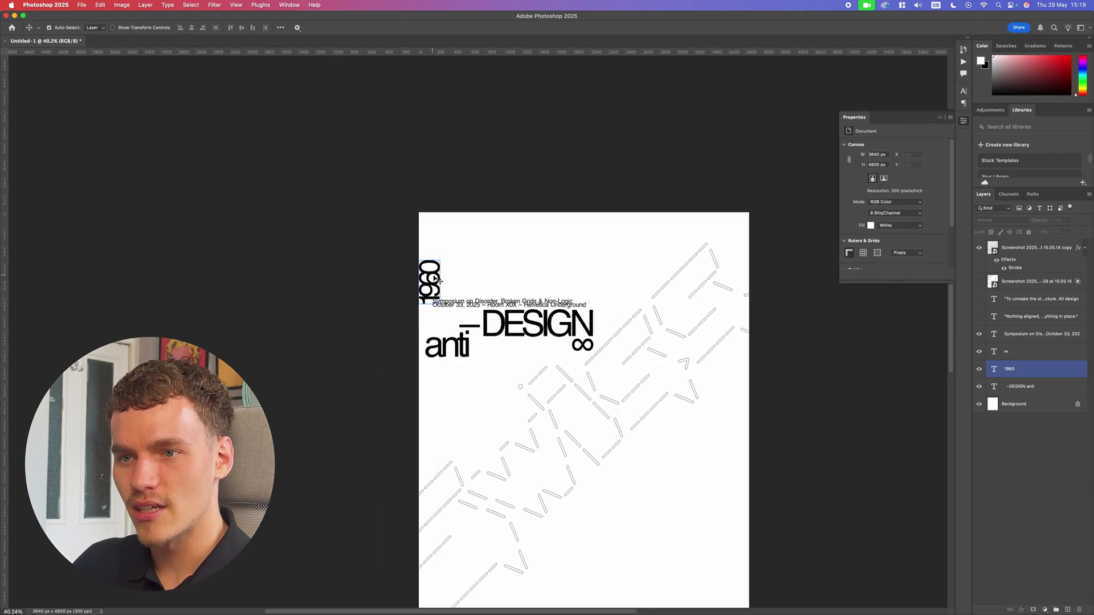
Step: Raise the rotated "1960" clear of the symposium text and adjust it flush against the poster's left edge
scroll(438, 282, up, 6)
drag(439, 302, 441, 277)
scroll(509, 308, down, 8)
scroll(511, 306, up, 6)
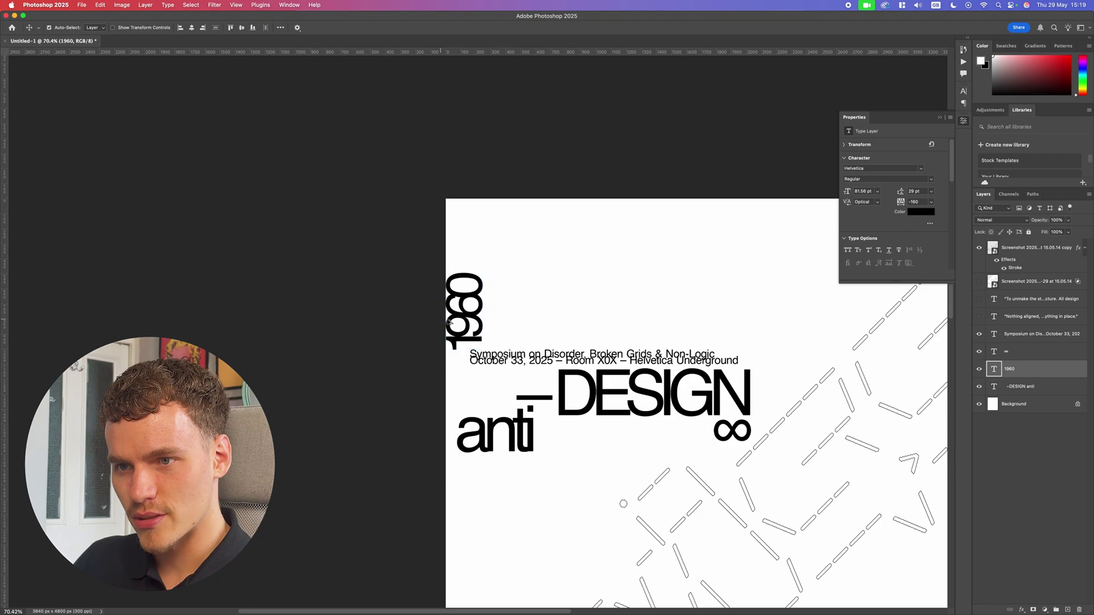
scroll(440, 343, up, 3)
scroll(440, 343, down, 5)
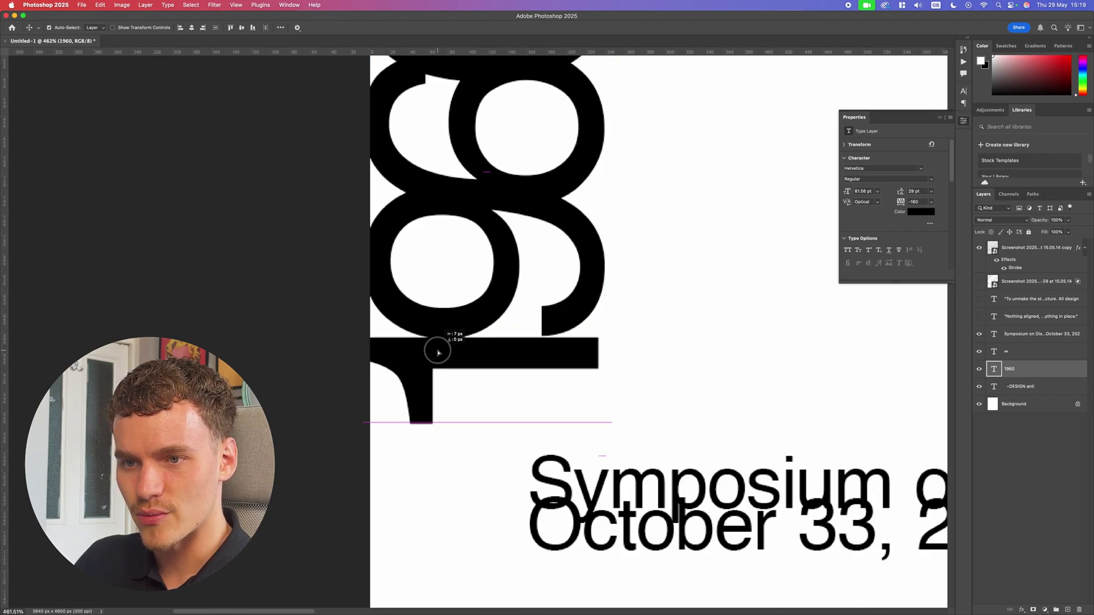
Step: Try the rotated "1960" enlarged to 144.52 pt and cropped by the poster's top-left corner
key(super+t)
drag(487, 310, 491, 259)
key(super+t)
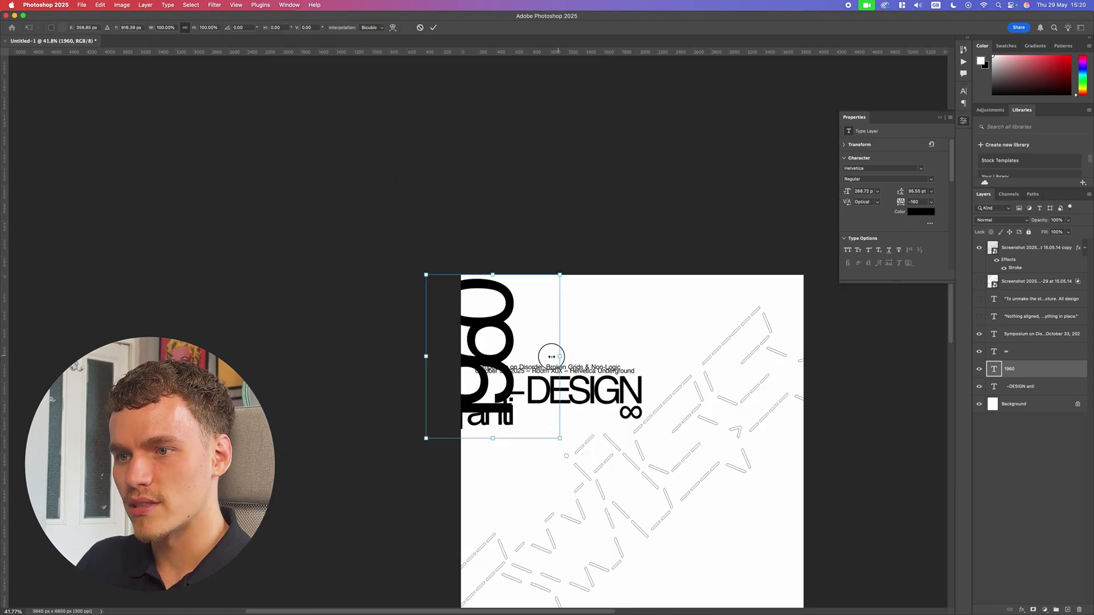
drag(558, 357, 527, 356)
drag(501, 353, 500, 327)
key(Return)
drag(524, 330, 514, 325)
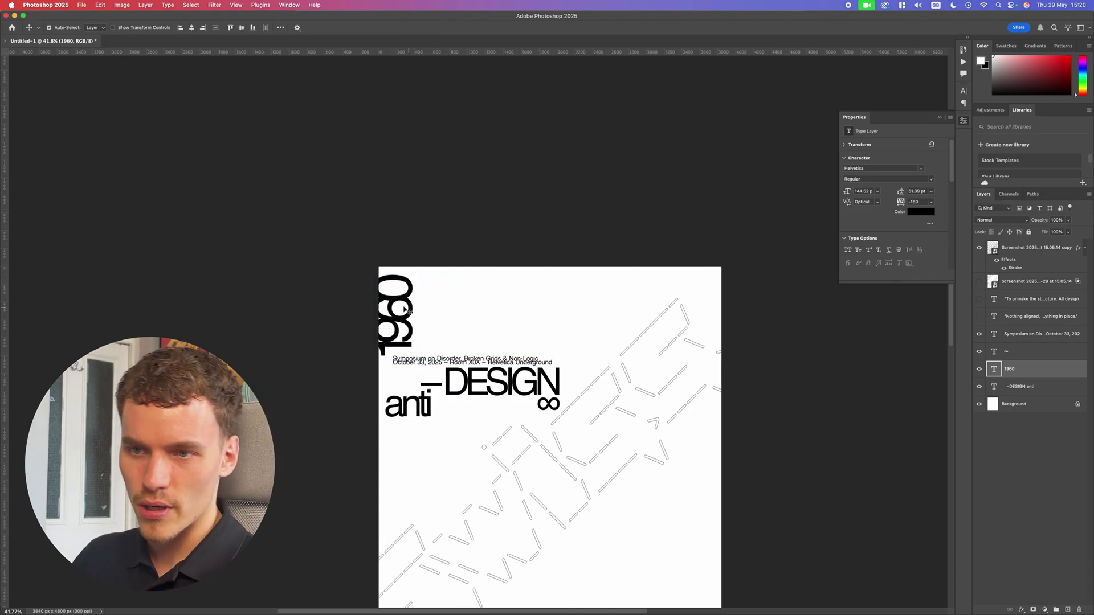
drag(403, 314, 403, 297)
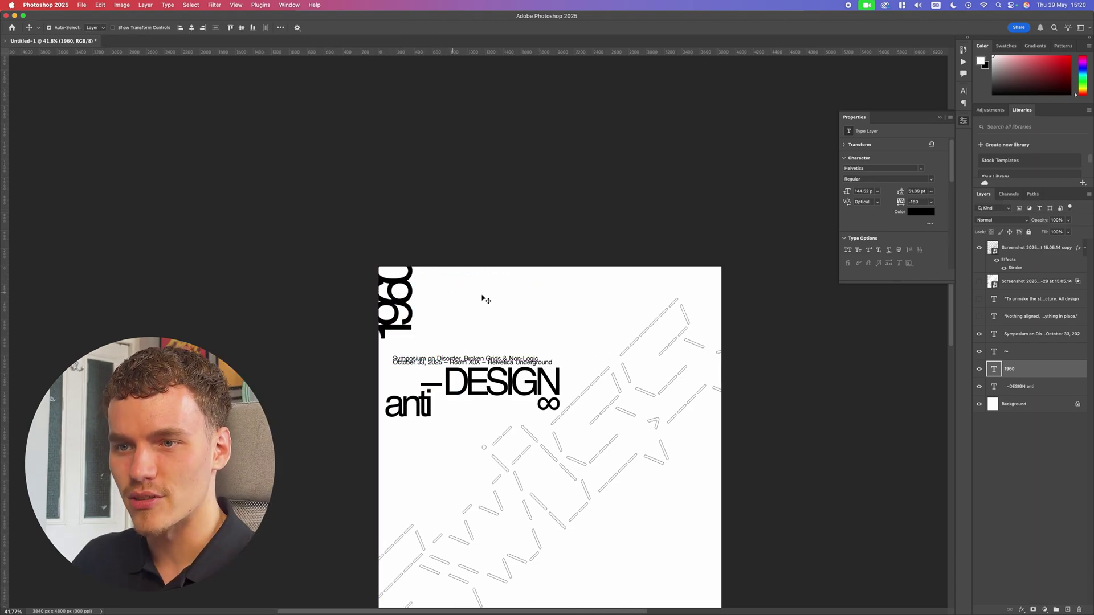
Step: Try the rotated "1960" reduced to 125.48 pt and placed against the poster's left edge
scroll(513, 294, down, 3)
scroll(465, 314, down, 2)
scroll(465, 313, up, 5)
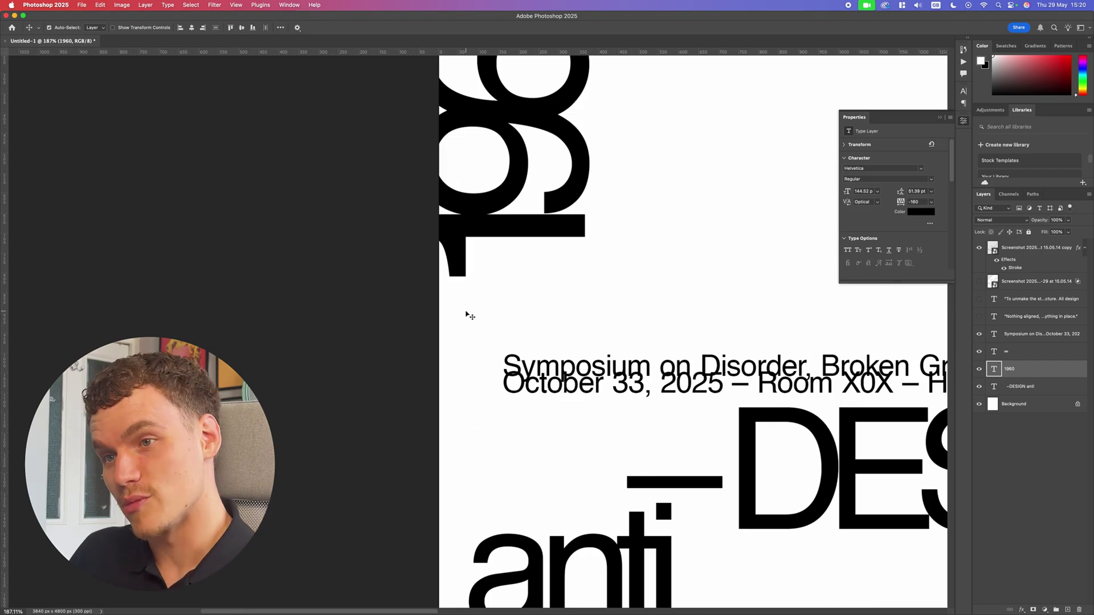
scroll(466, 313, down, 4)
scroll(466, 314, up, 5)
scroll(466, 314, down, 3)
key(ctrl+t)
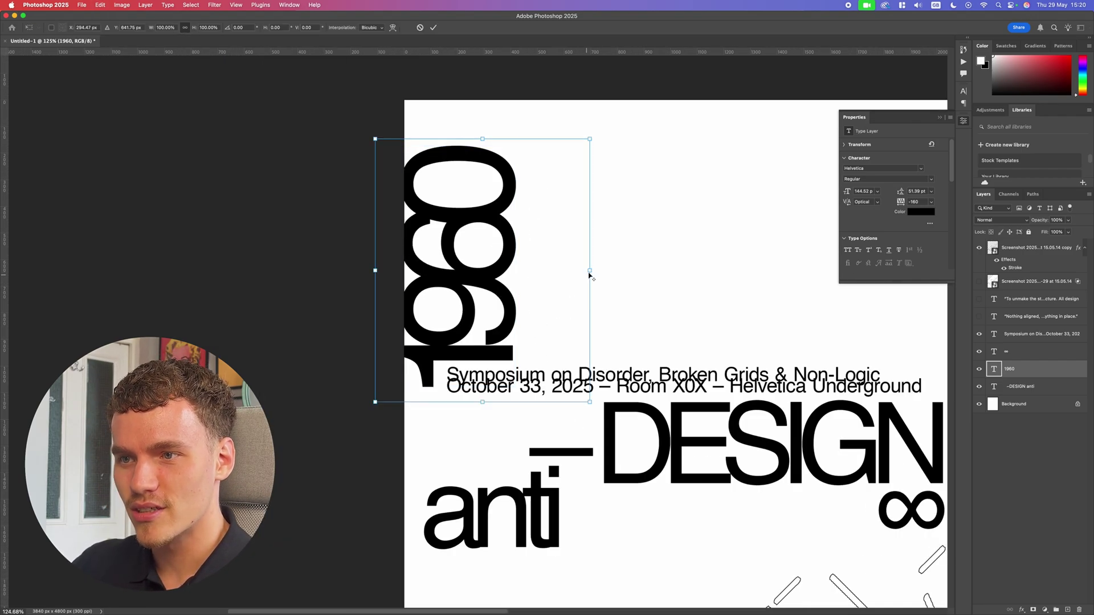
drag(589, 270, 570, 273)
key(Return)
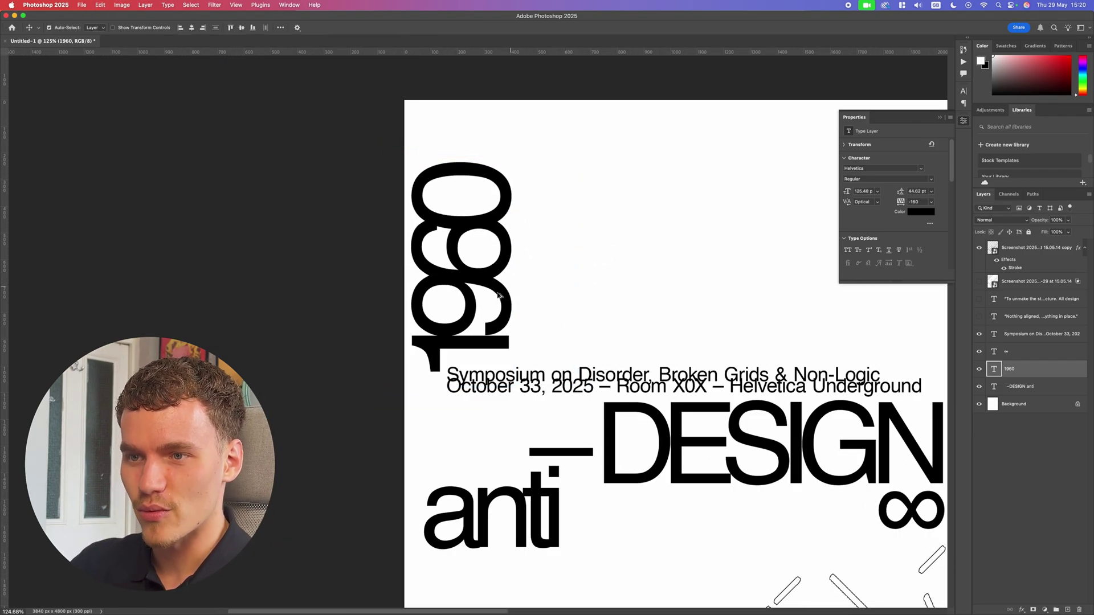
drag(497, 295, 485, 296)
scroll(564, 302, down, 6)
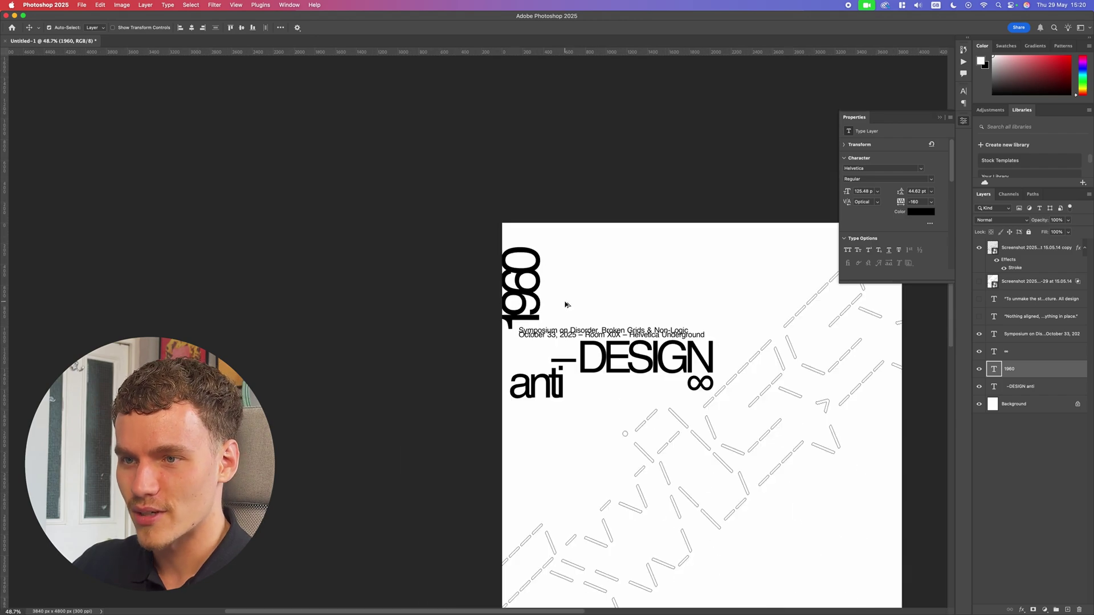
Step: Undo the size and position changes made to the rotated "1960"
scroll(660, 298, up, 3)
key(super+z)
key(super+z)
key(super+z)
key(super+z)
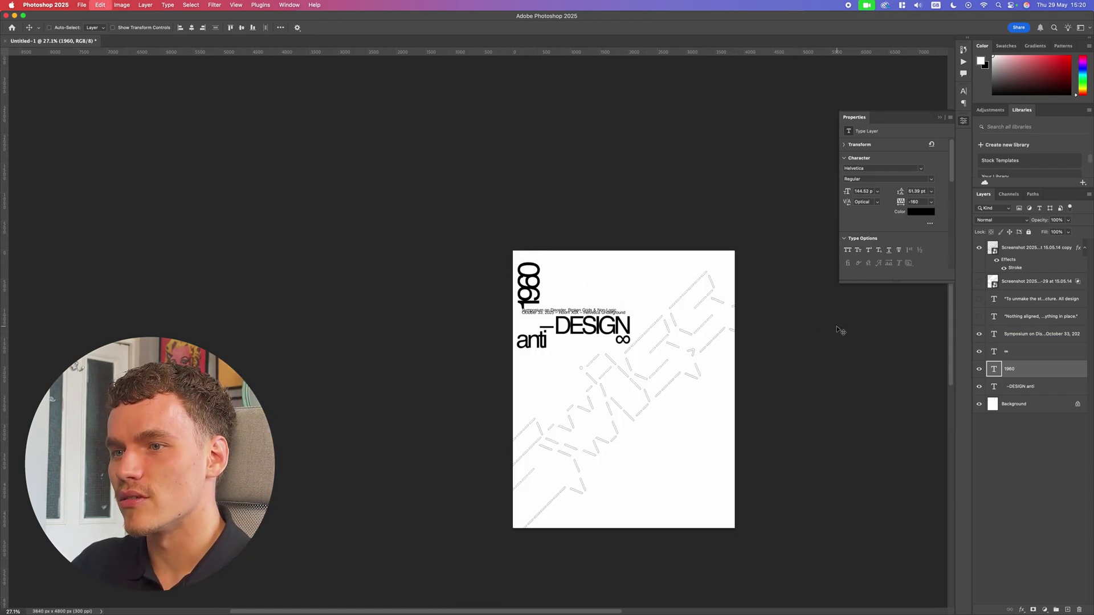
key(super+z)
key(super+z)
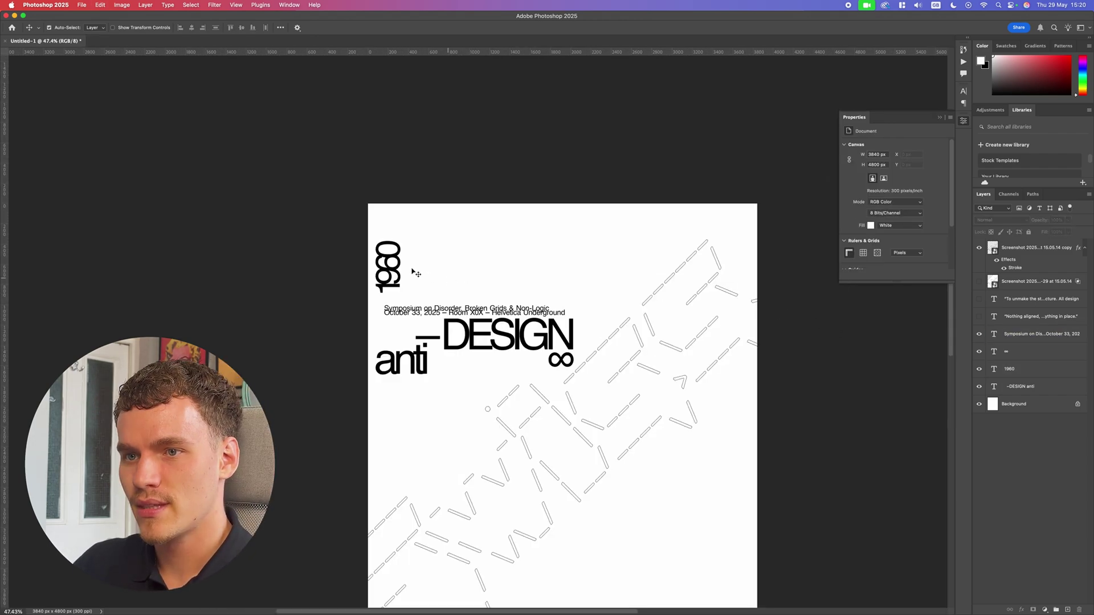
Step: Try the rotated "1960" in Helvetica Bold Oblique and set it back to Regular
super+click(390, 268)
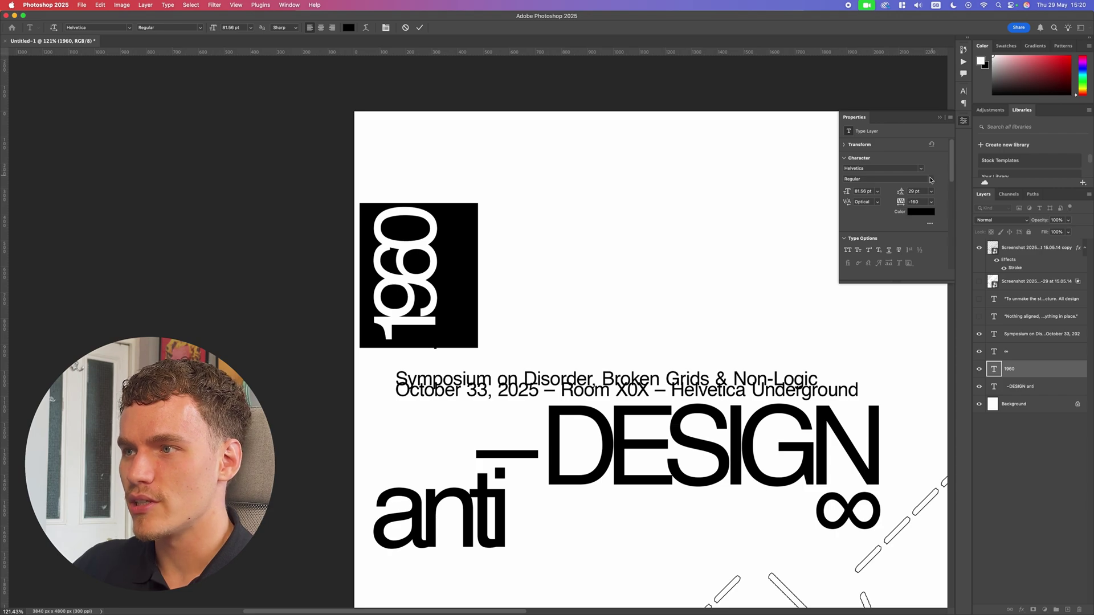
click(931, 179)
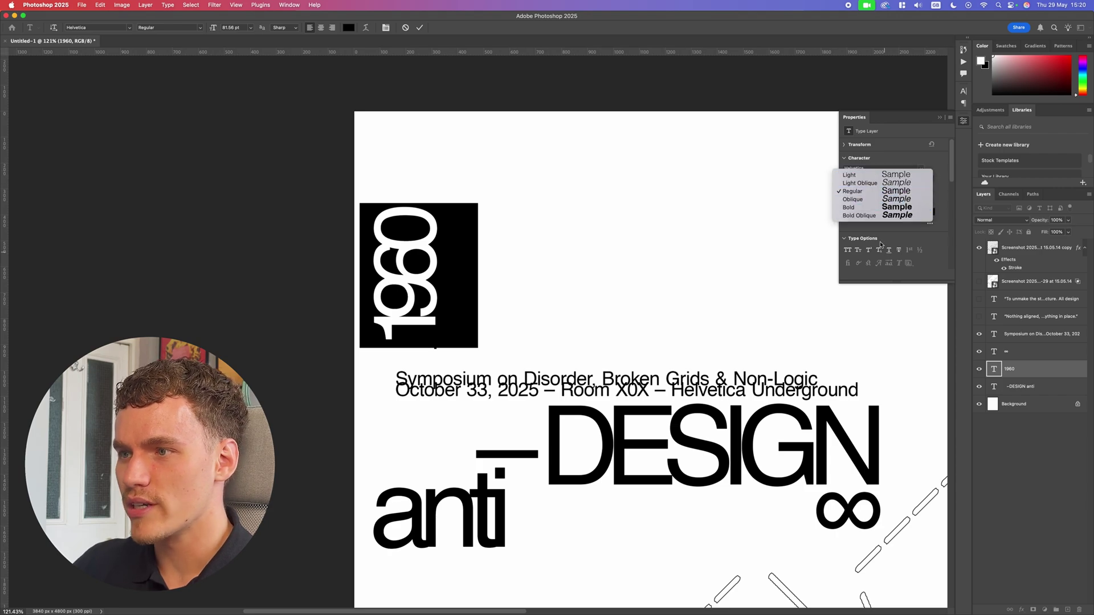
click(882, 215)
click(695, 262)
scroll(695, 263, down, 5)
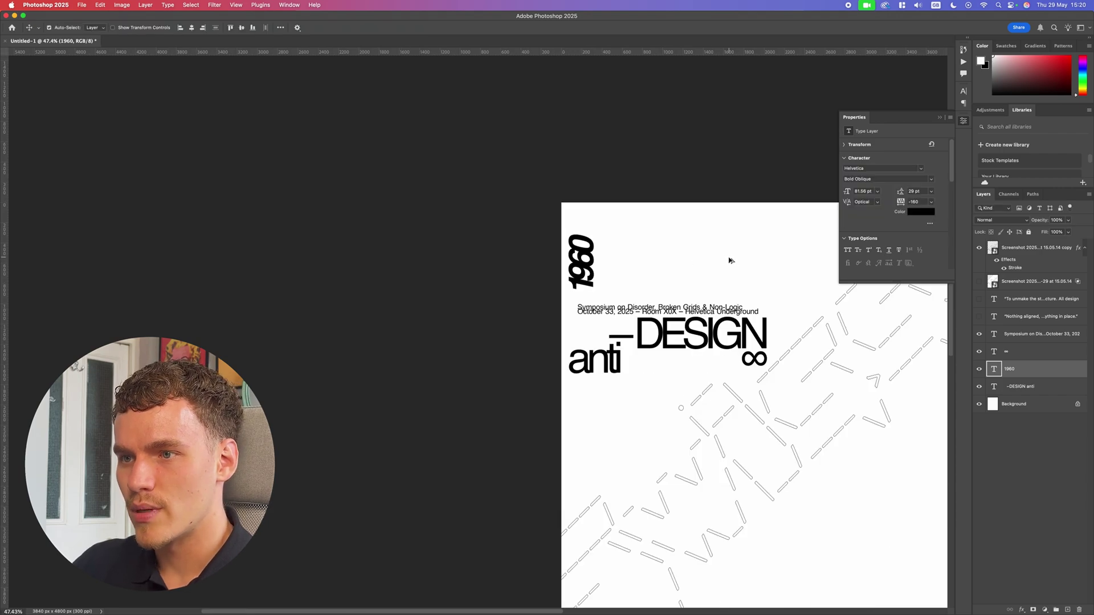
scroll(730, 260, down, 3)
scroll(809, 259, up, 3)
click(910, 180)
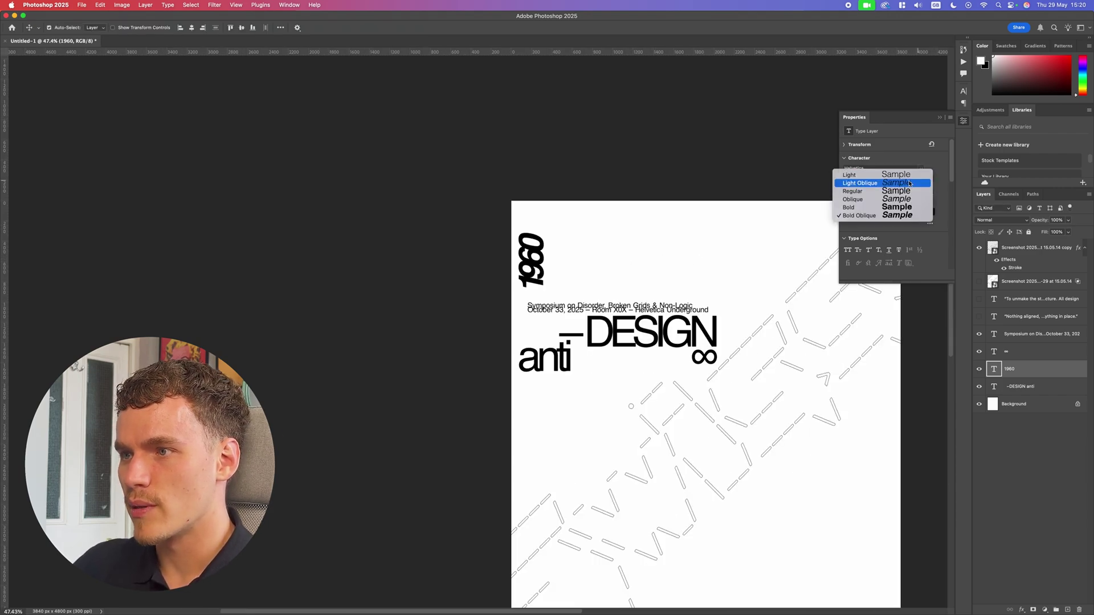
click(906, 190)
scroll(689, 263, left, 2)
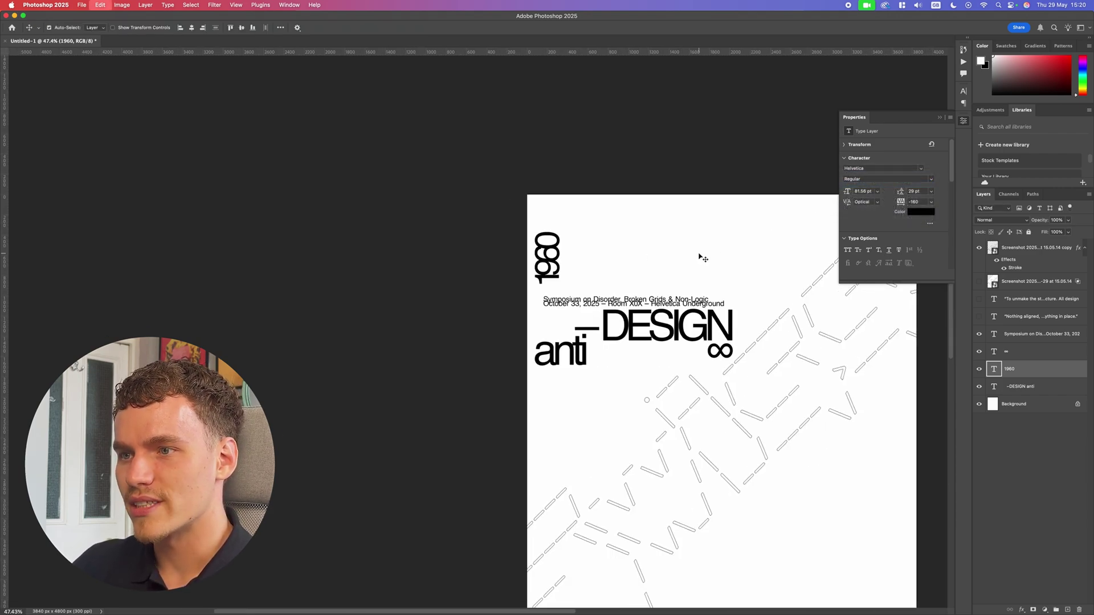
Step: Try the rotated "1960" in Helvetica Bold
click(910, 179)
click(911, 212)
scroll(716, 210, down, 3)
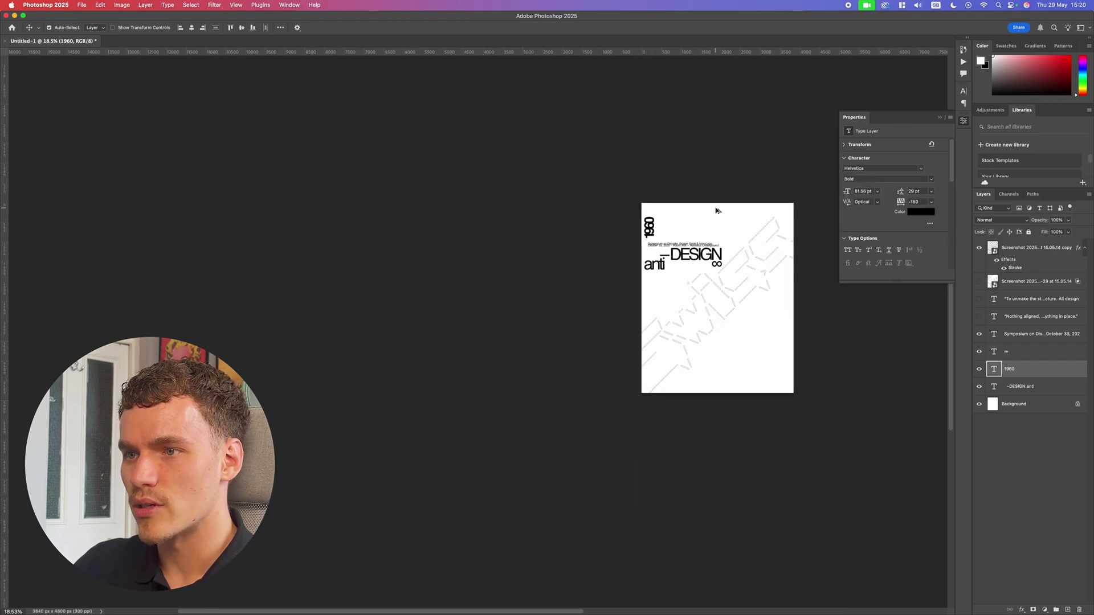
scroll(717, 211, up, 2)
scroll(717, 210, right, 2)
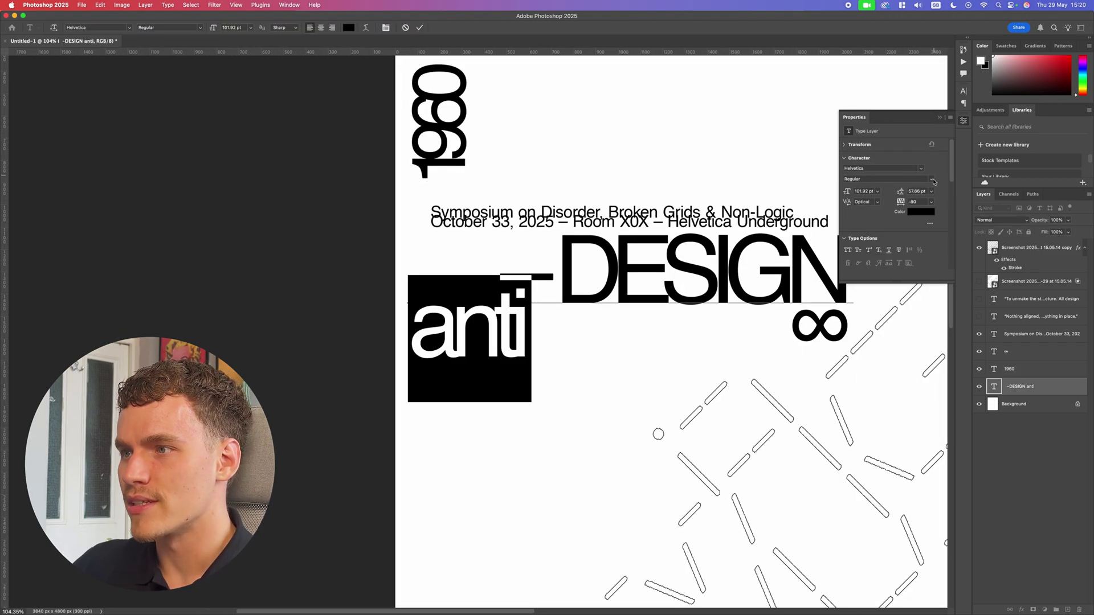
Step: Try the word "anti" in Helvetica Light and undo the change
click(933, 180)
click(907, 175)
click(651, 350)
scroll(651, 350, down, 5)
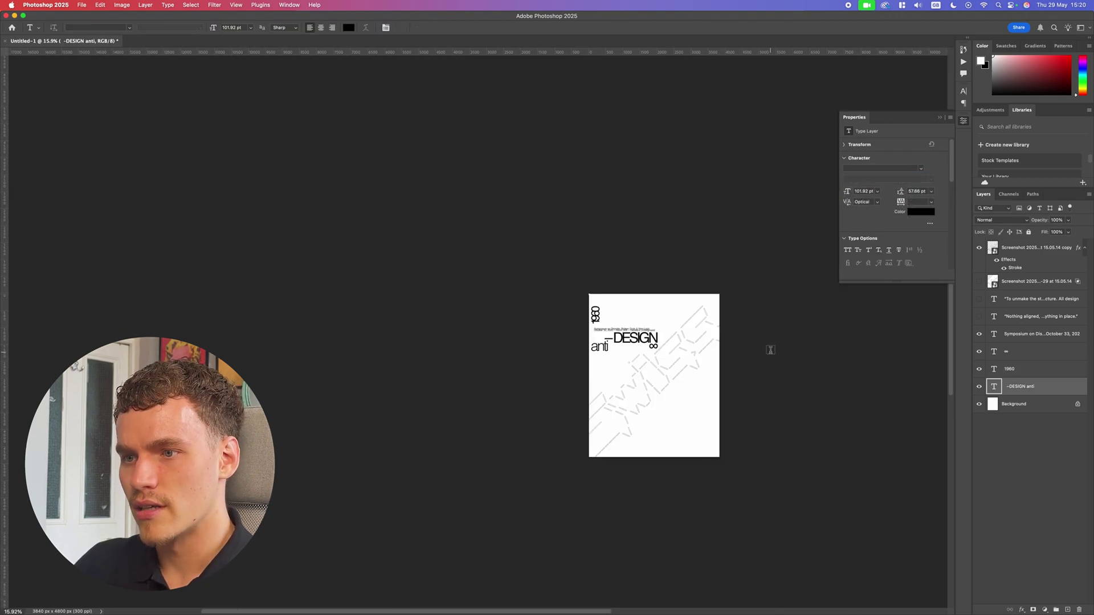
click(778, 342)
key(super+z)
scroll(636, 339, up, 5)
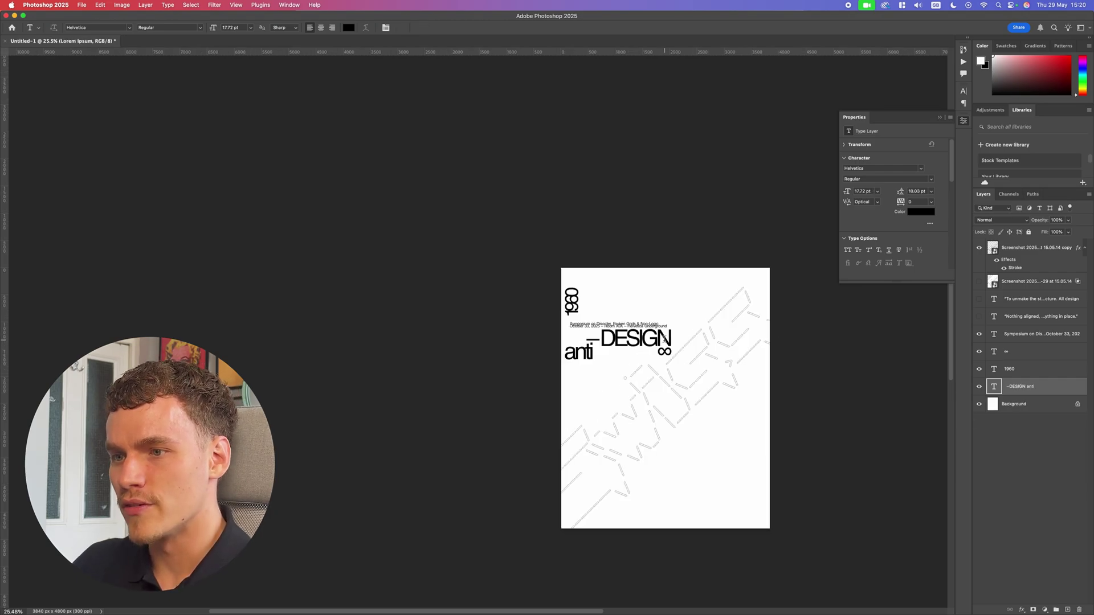
Step: Try the ∞ symbol below "DESIGN" in Helvetica Light
key(v)
click(703, 365)
shift+click(506, 372)
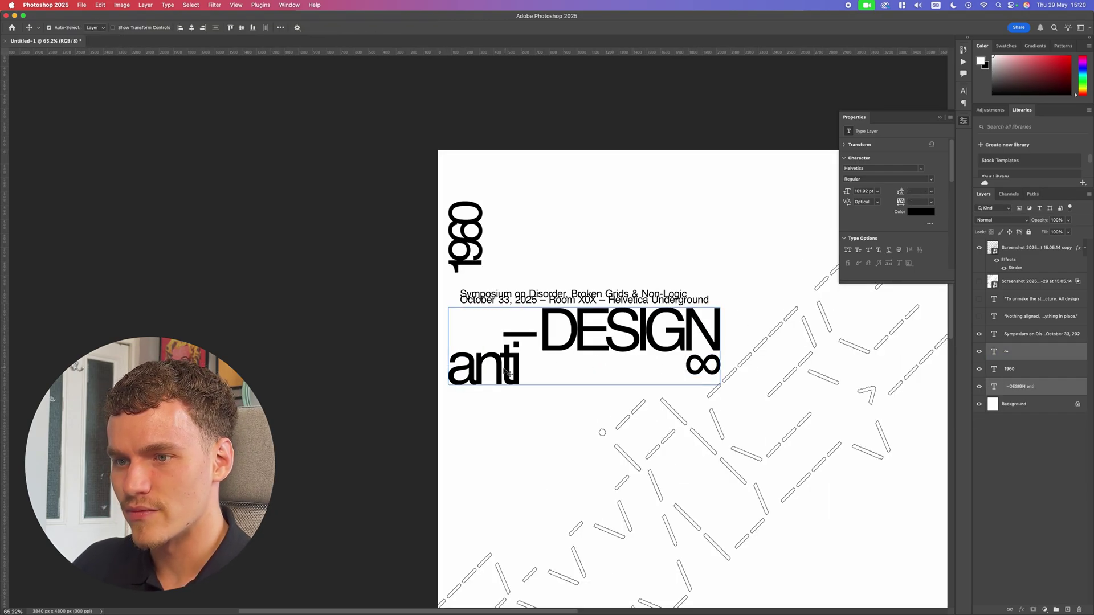
click(931, 180)
click(906, 175)
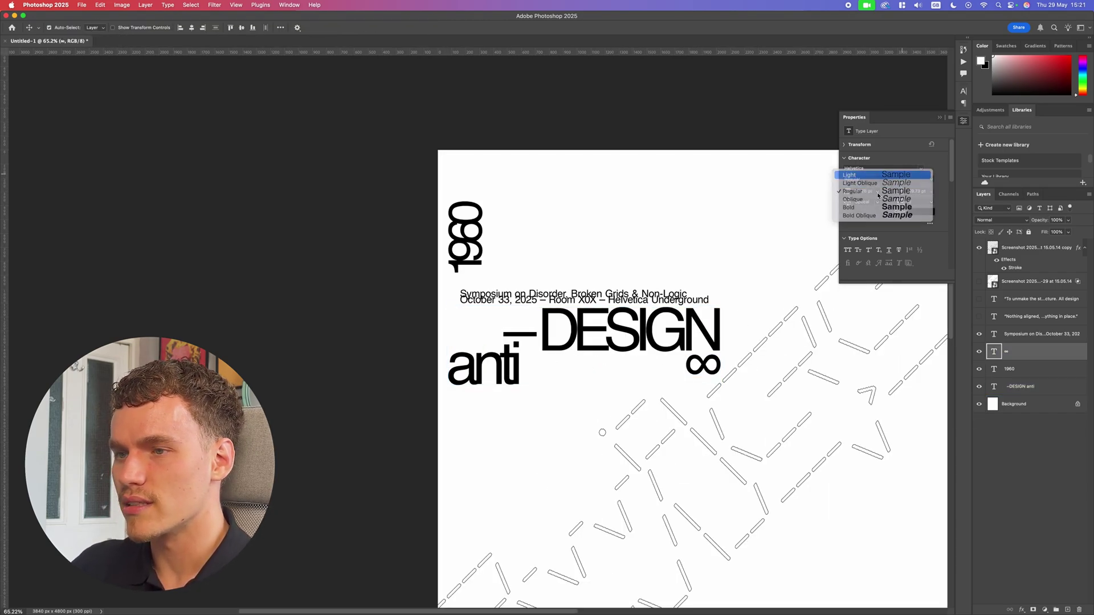
click(603, 361)
scroll(871, 345, down, 3)
click(872, 344)
scroll(869, 347, up, 5)
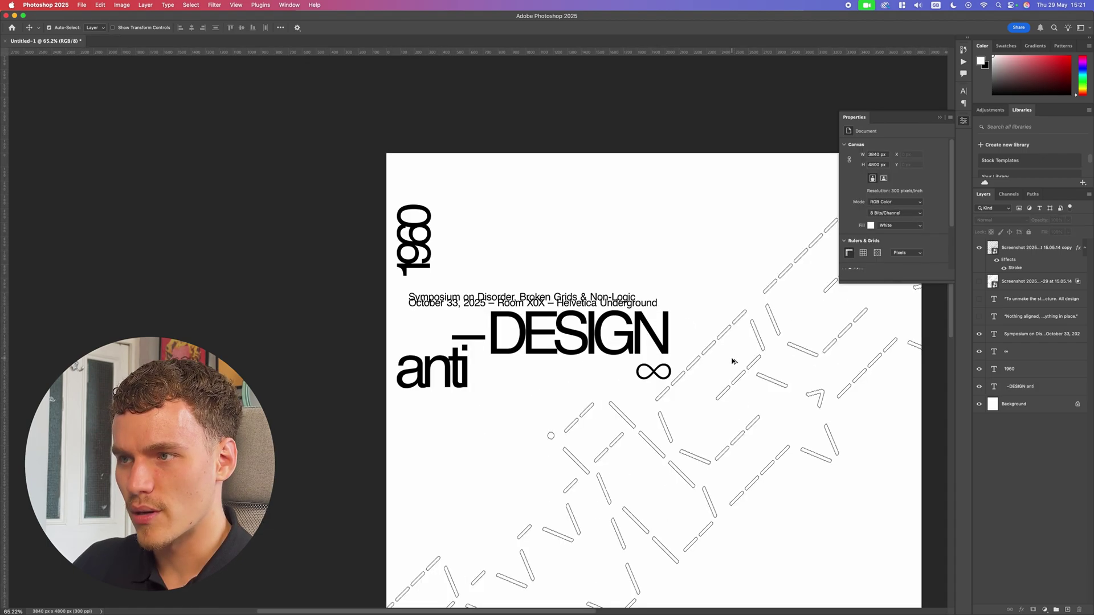
Step: Set the ∞ symbol to Helvetica Bold and line it up beneath the end of "DESIGN"
click(645, 382)
click(931, 179)
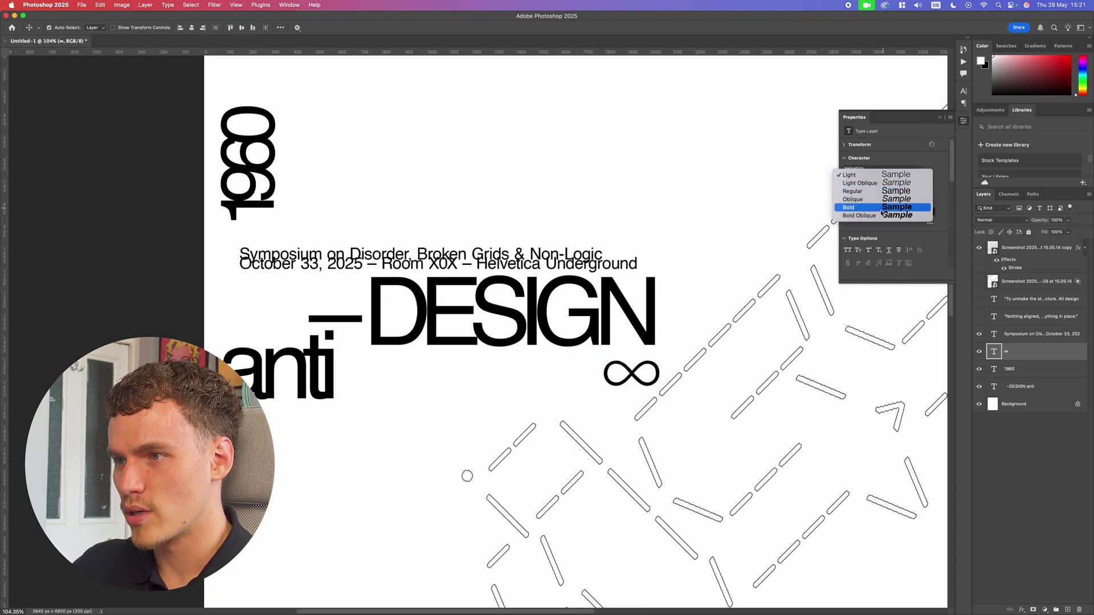
click(885, 209)
scroll(689, 376, down, 5)
drag(668, 371, 744, 367)
scroll(563, 383, up, 5)
key(super+t)
key(Return)
scroll(623, 394, down, 8)
scroll(616, 385, up, 5)
scroll(679, 386, up, 5)
scroll(574, 284, down, 5)
Step: Show the hidden "Nothing aligned, but everything in place." line and the "To unmake the structure" paragraph, moving the short line beneath the paragraph
click(1020, 316)
click(979, 317)
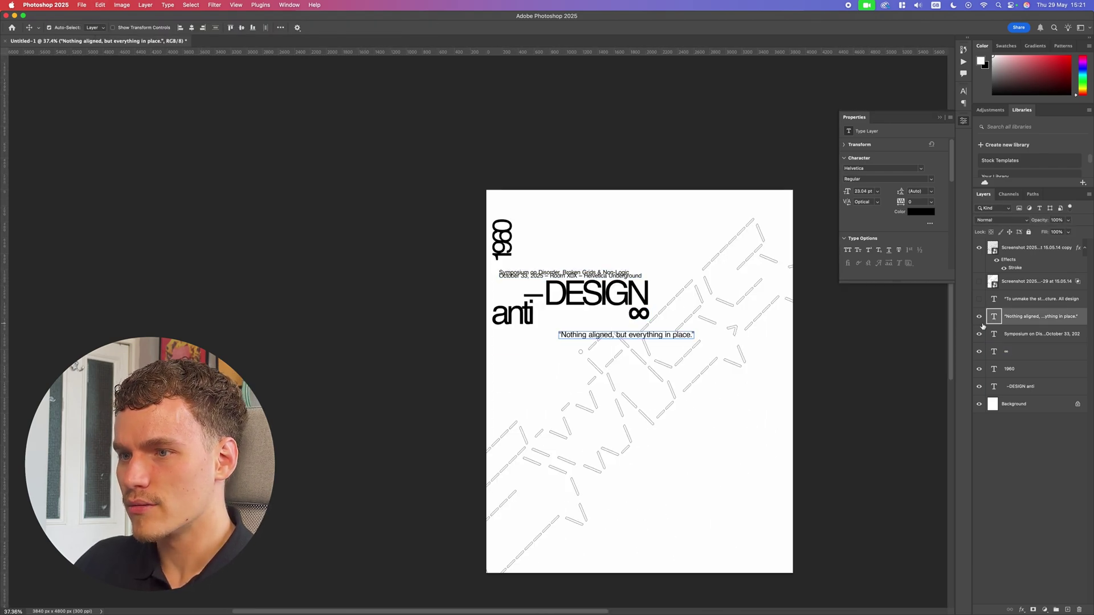
drag(692, 335, 719, 438)
click(652, 292)
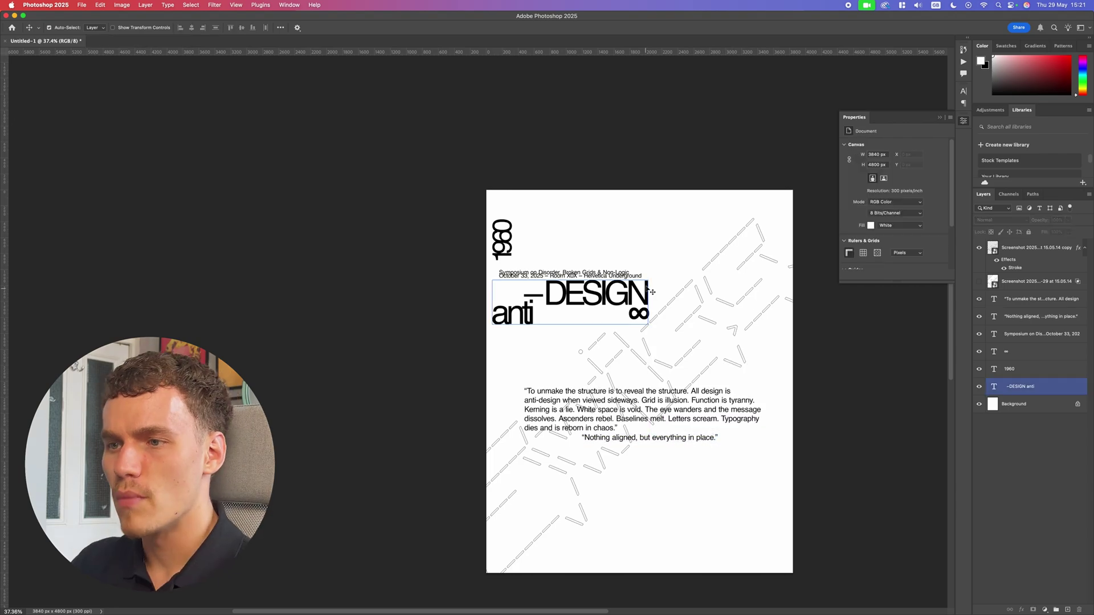
Step: Place the "To unmake the structure" paragraph below the headline and the "Nothing aligned" line near the poster's lower-right corner
click(597, 236)
drag(675, 398, 670, 350)
drag(689, 442, 746, 528)
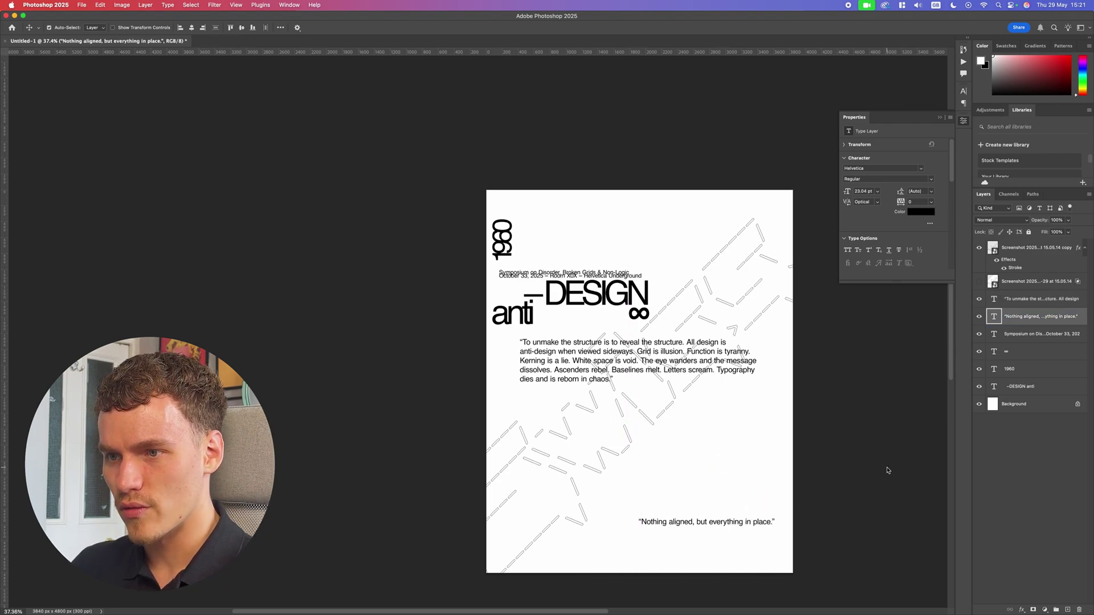
Step: Hide the "Nothing aligned, but everything in place." line and move the "To unmake the structure" paragraph lower on the poster
click(980, 317)
drag(761, 358, 754, 371)
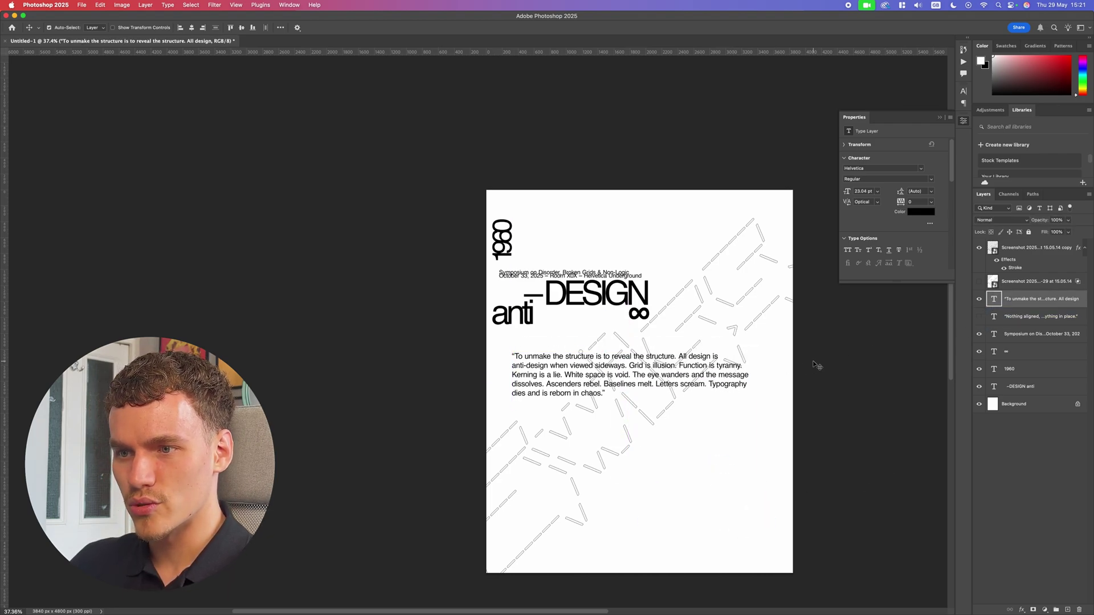
scroll(700, 404, up, 5)
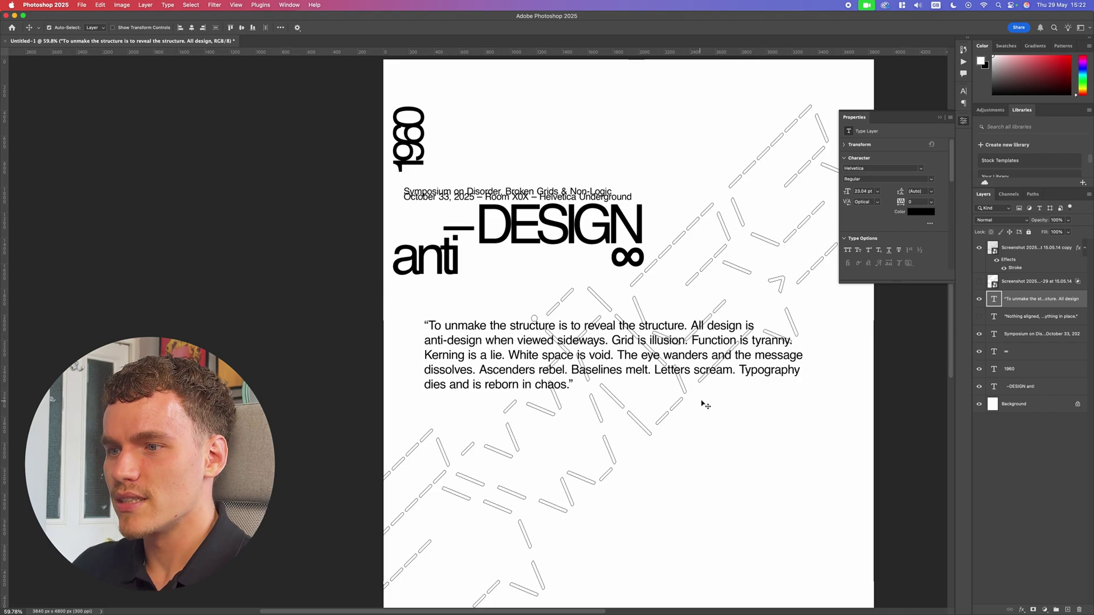
scroll(705, 403, down, 5)
drag(720, 360, 736, 402)
scroll(735, 403, up, 8)
scroll(796, 346, down, 5)
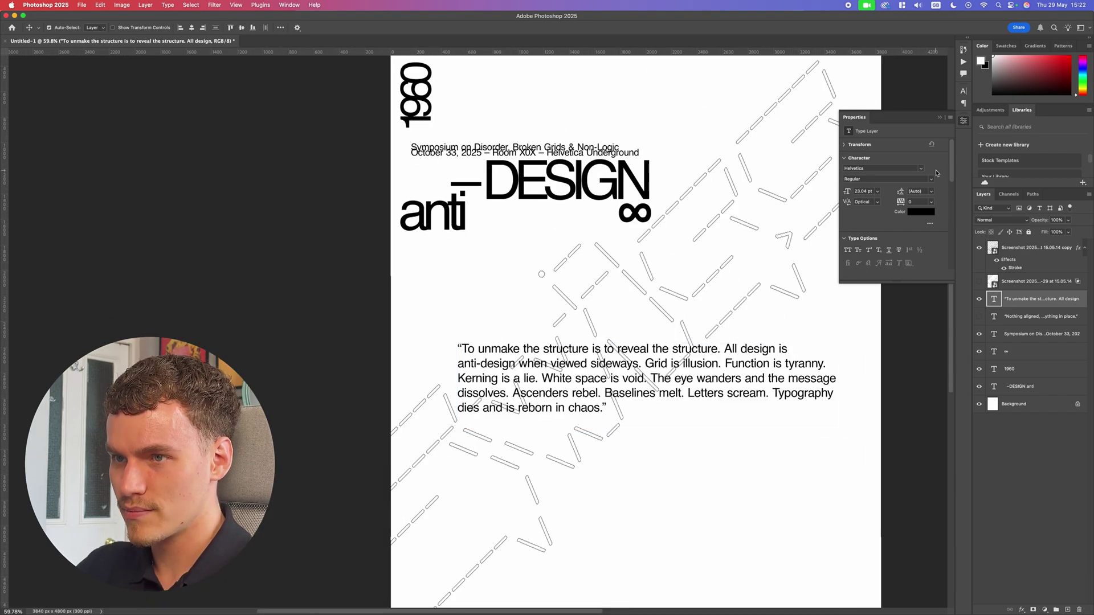
Step: Set the paragraph's leading to 17 pt and reshape its text box into a tall, narrow column below "DESIGN"
drag(905, 189, 905, 190)
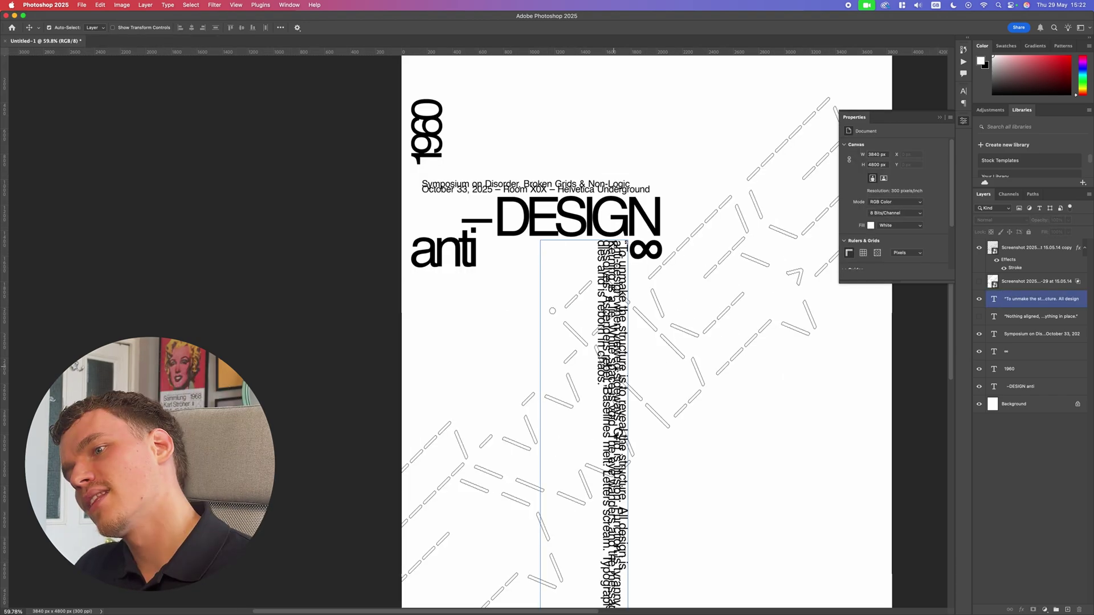
scroll(640, 347, down, 6)
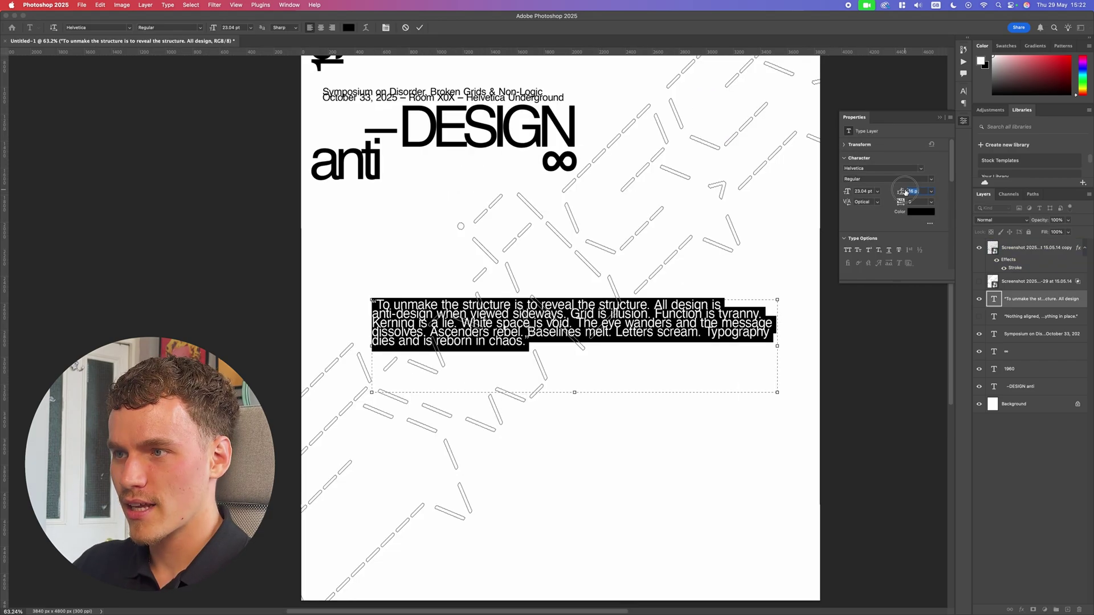
drag(905, 192, 899, 192)
drag(777, 346, 424, 347)
drag(397, 409, 399, 607)
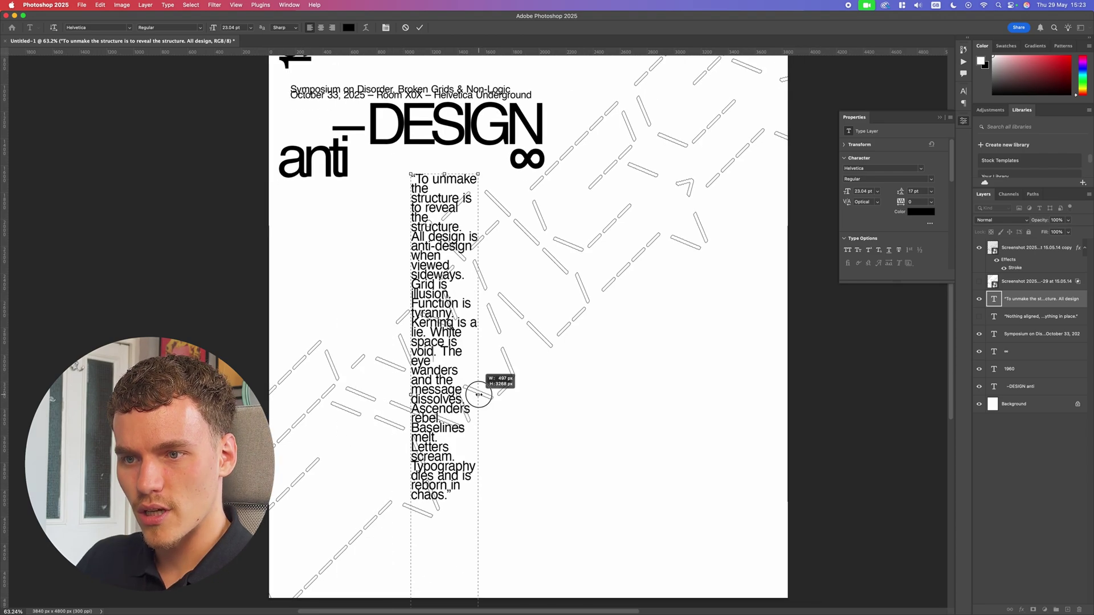
mouse_move(479, 378)
mouse_down()
mouse_move(475, 395)
mouse_move(490, 395)
mouse_up()
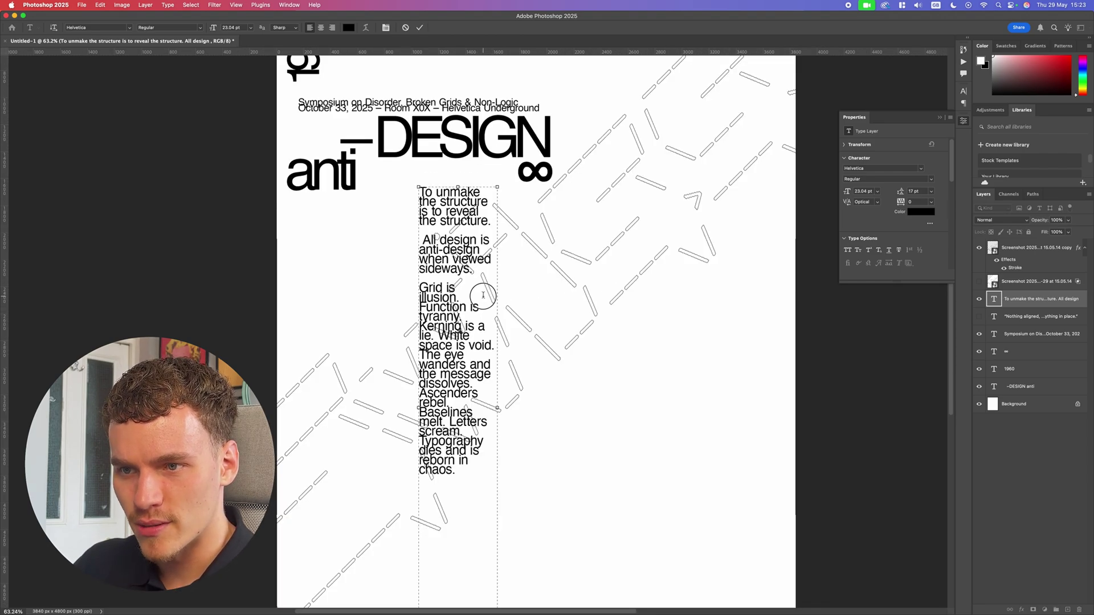
Step: Break the column with blank lines after "Grid is illusion.", "Function is tyranny." and "Kerning is a lie."
click(463, 299)
key(Return)
key(Return)
click(464, 327)
key(Return)
key(Return)
click(494, 363)
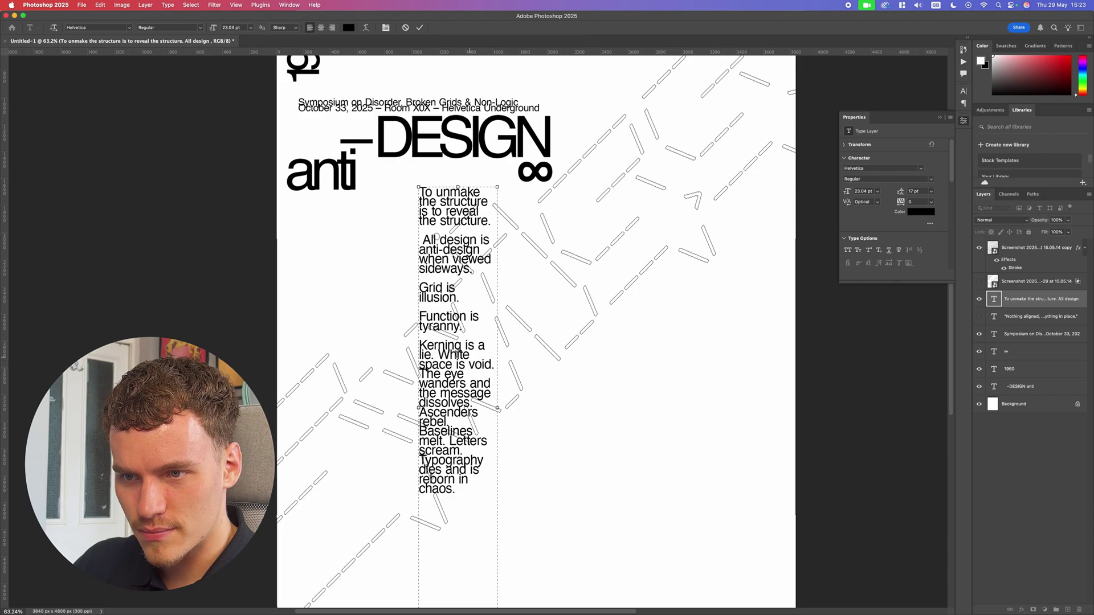
key(Return)
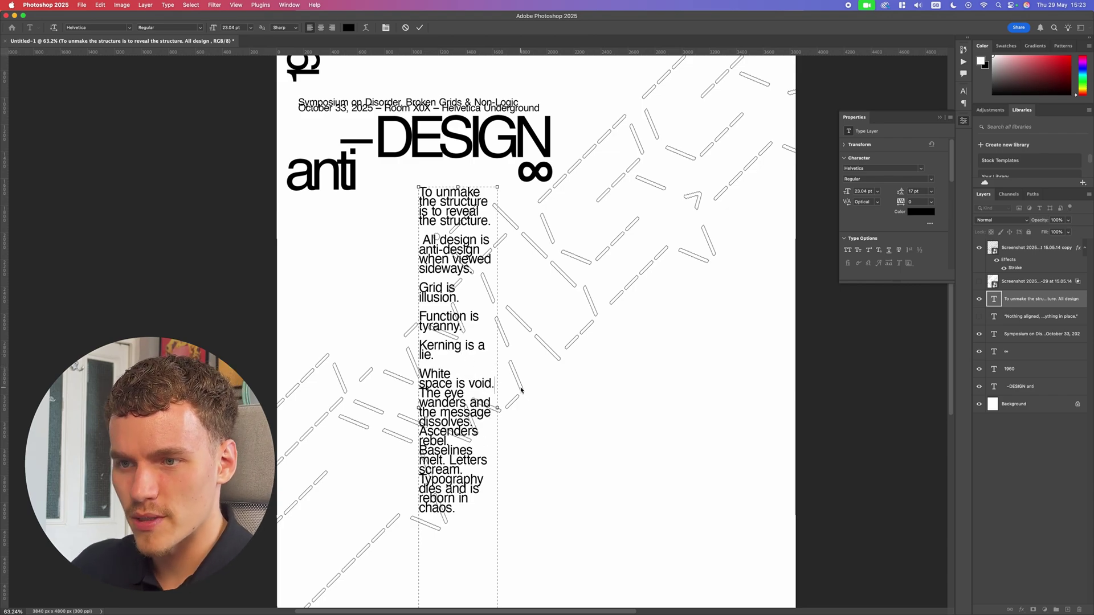
Step: Separate the remaining sentences with blank lines, from "The eye wanders" through "Typography dies and is reborn in chaos."
key(Return)
scroll(450, 376, down, 1)
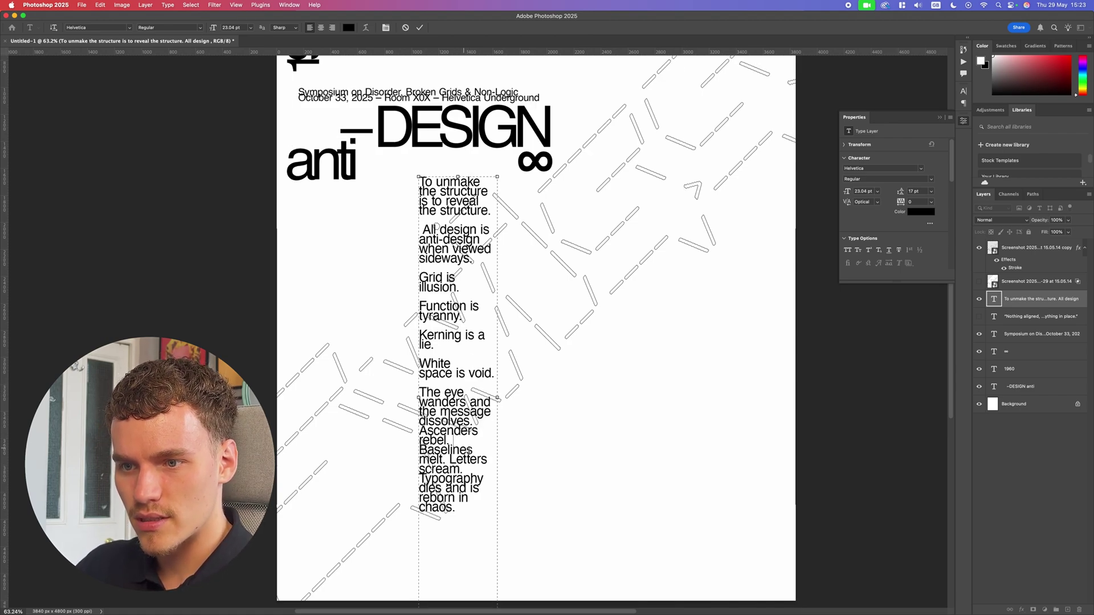
key(Return)
click(478, 423)
key(Return)
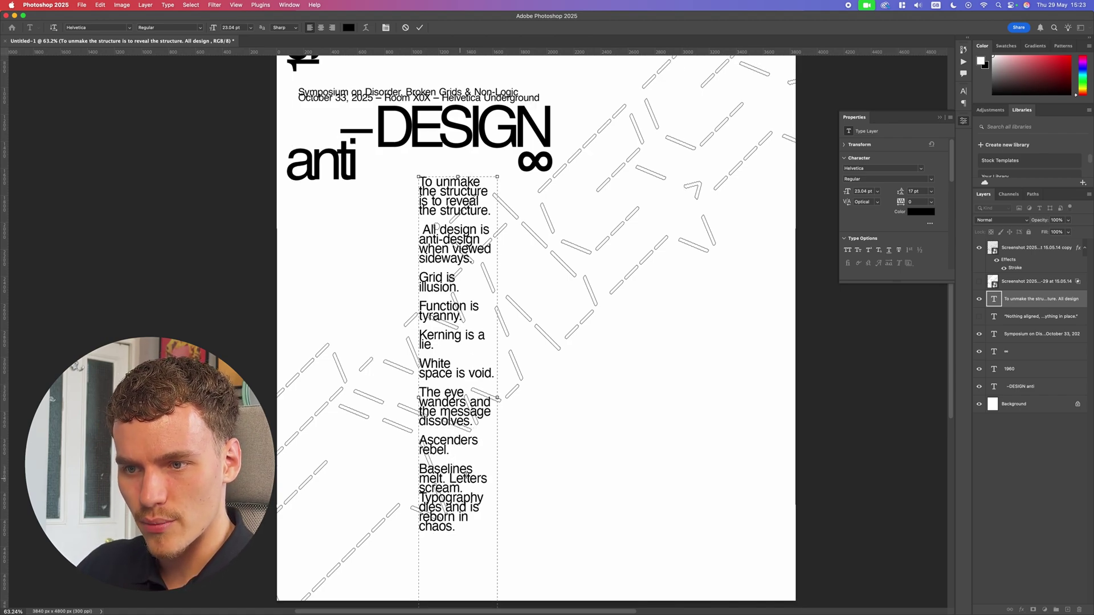
key(Return)
key(Return)
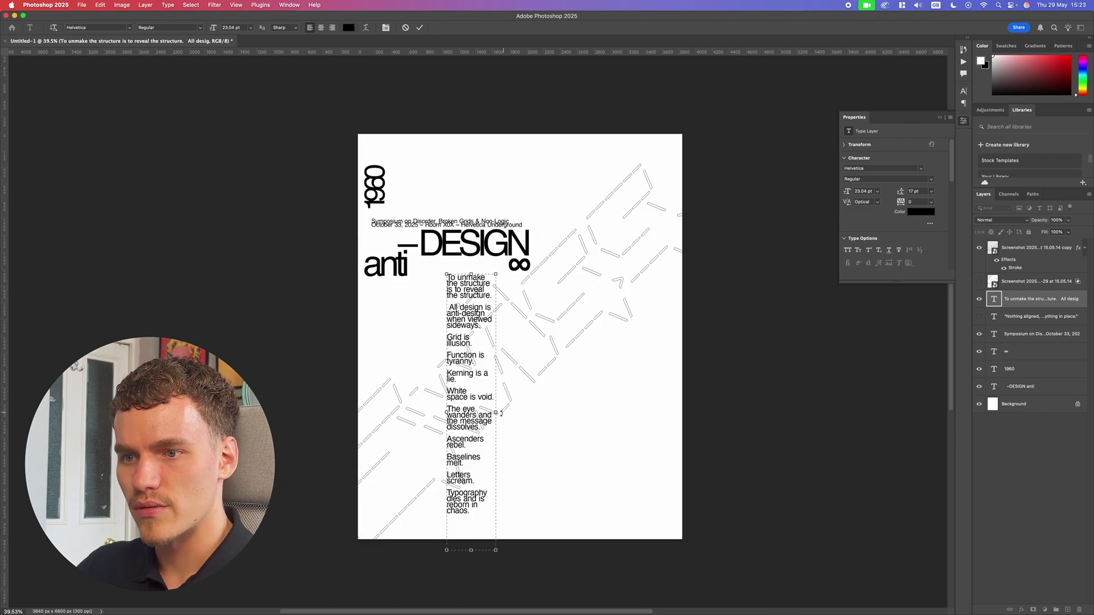
Step: Try widening the paragraph's text box out to the poster's right edge
drag(497, 413, 659, 396)
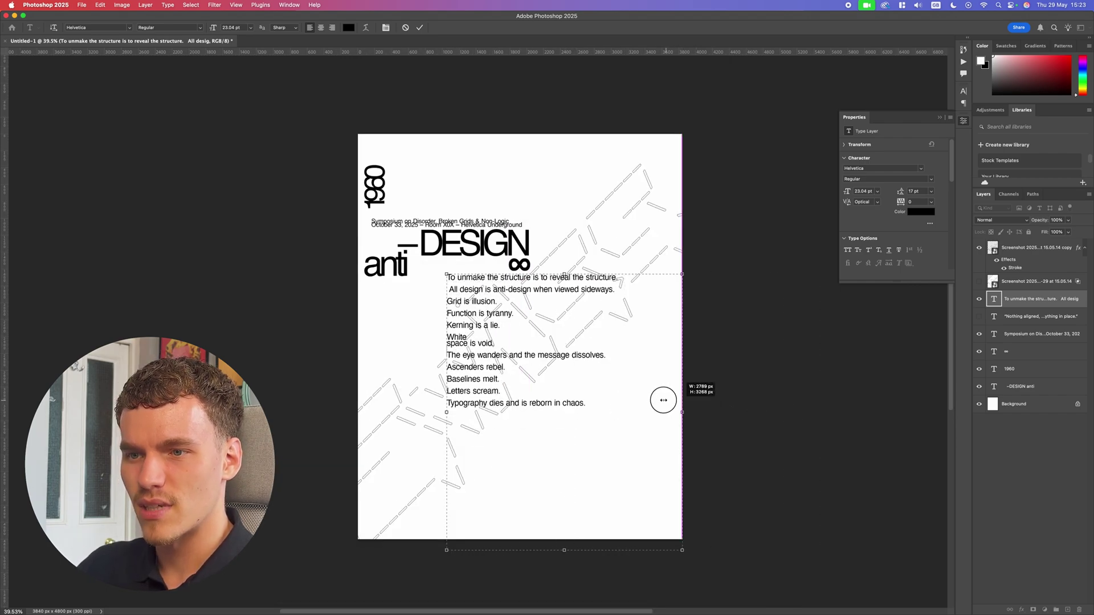
key(ctrl+z)
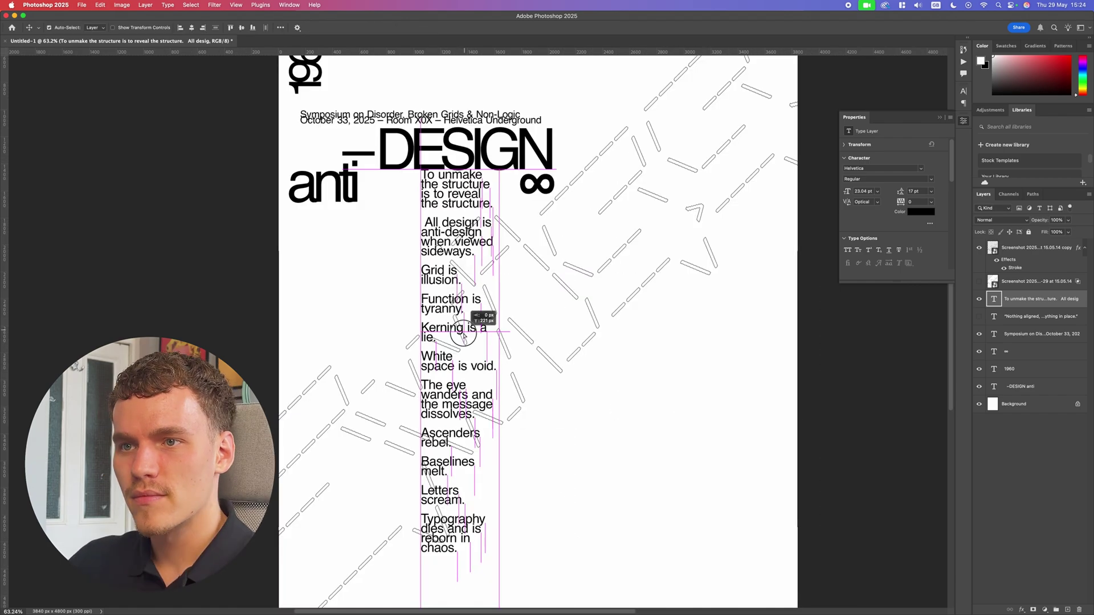
Step: Move the text column up close beneath "DESIGN" and tighten it to 16 pt leading and -30 tracking
drag(464, 335, 457, 340)
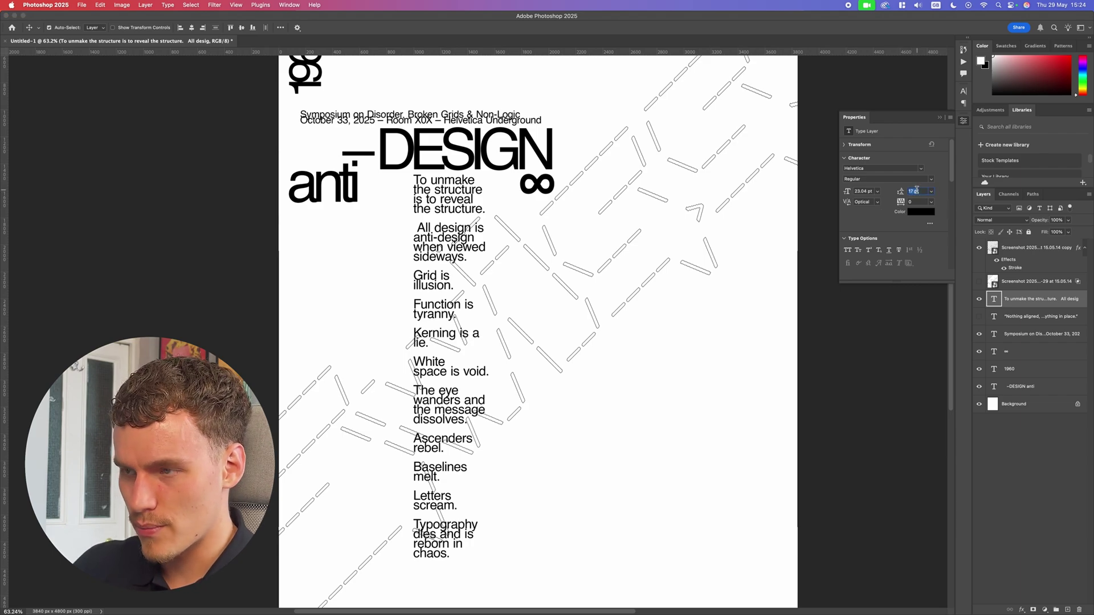
text(16)
key(Return)
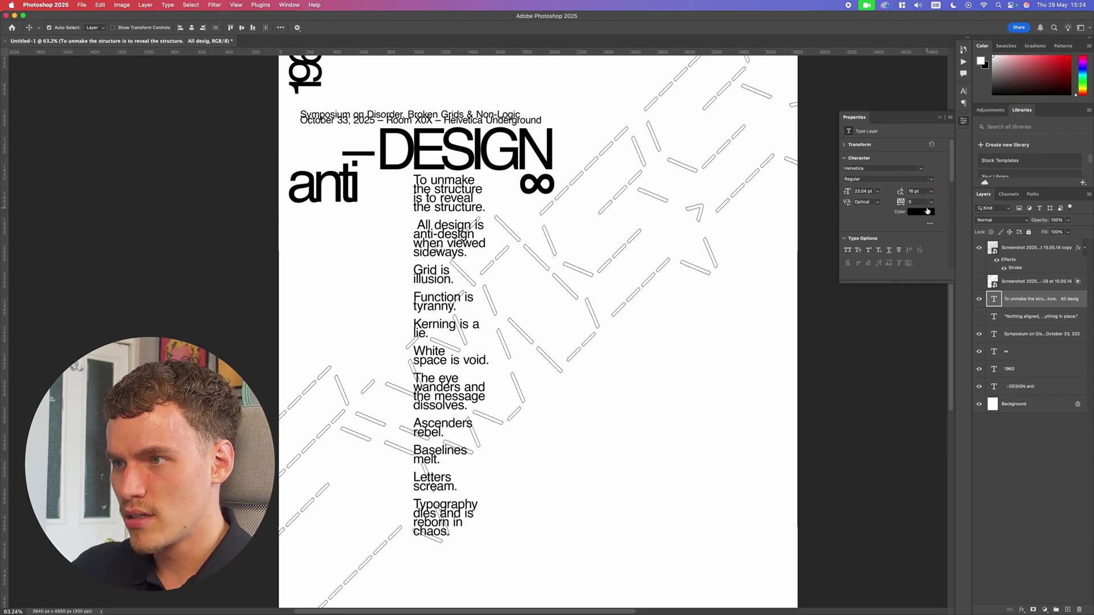
text(-30)
key(Return)
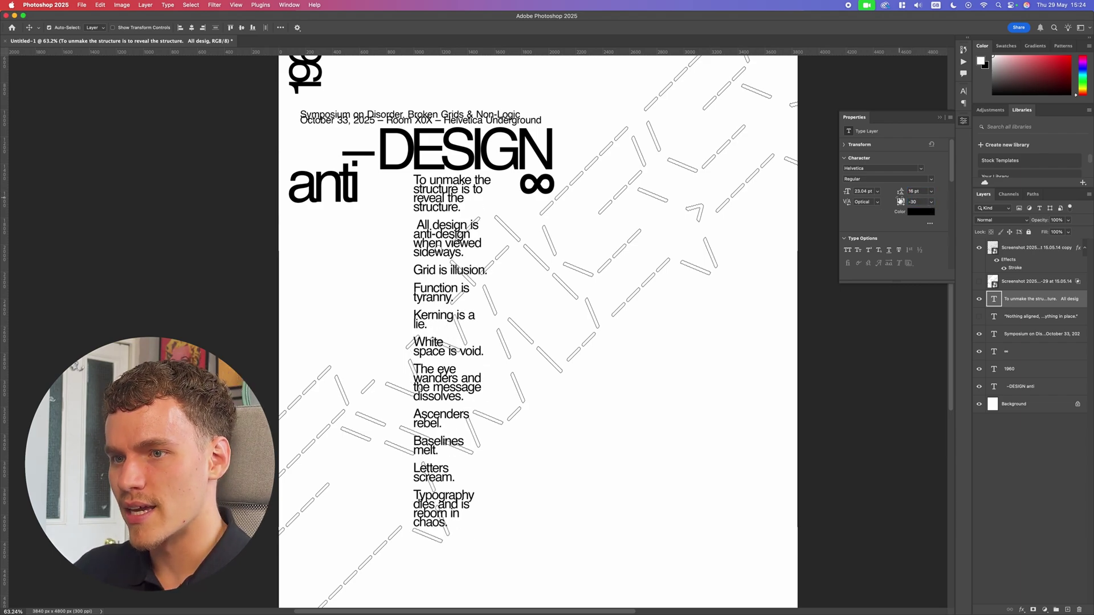
Step: Scale down the column's type by a factor of 1.3, to a 17.72 pt font size and 12.31 pt leading
scroll(685, 251, down, 2)
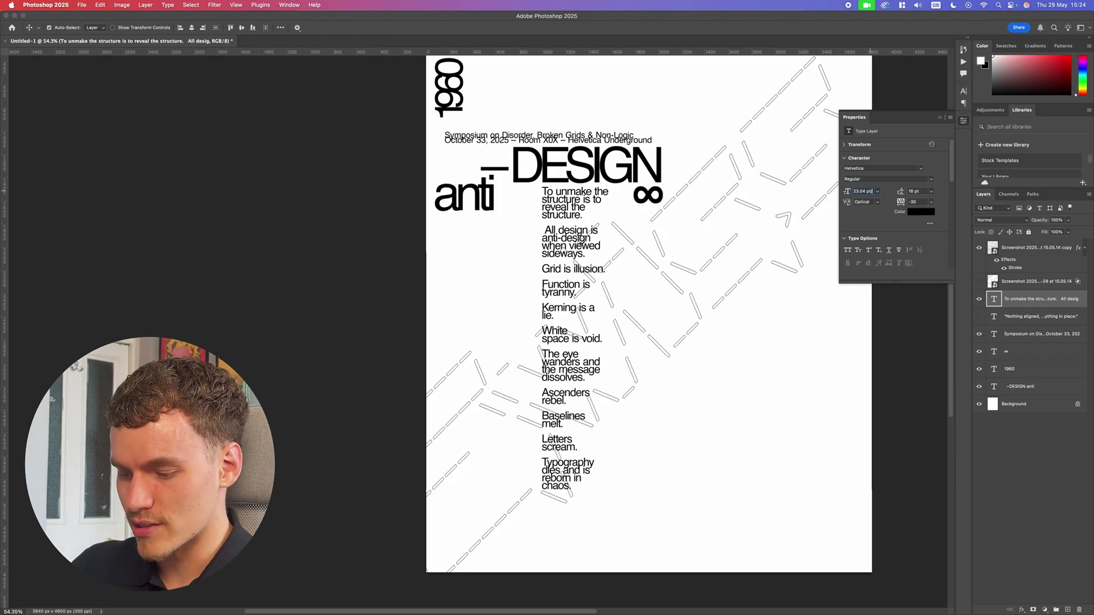
key(Return)
scroll(646, 232, up, 2)
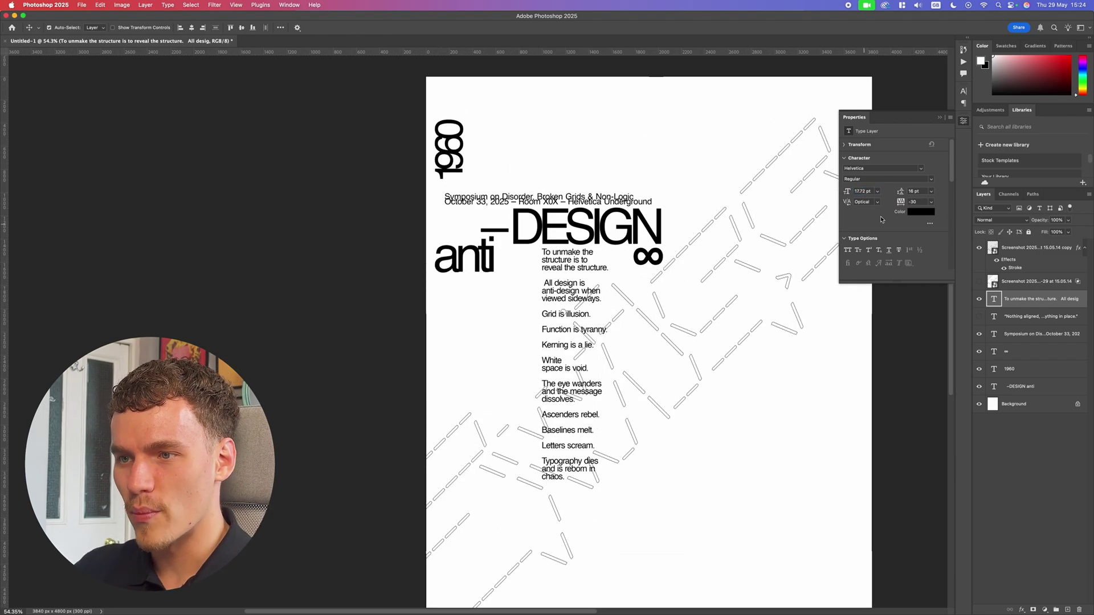
text(/1.3)
key(Return)
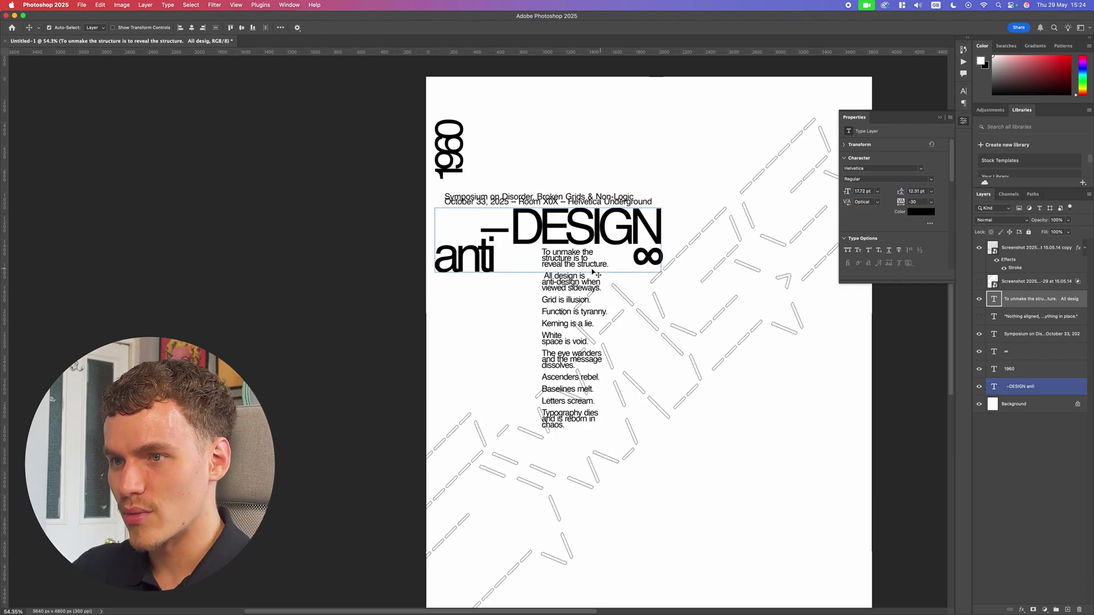
Step: Shift the text column left so its edge lines up with the "D" of "DESIGN"
scroll(594, 274, up, 5)
scroll(594, 275, down, 4)
scroll(559, 331, up, 3)
drag(559, 330, 488, 332)
Step: Examine the column's lines and line breaks up close, and its placement within the whole poster
double_click(401, 263)
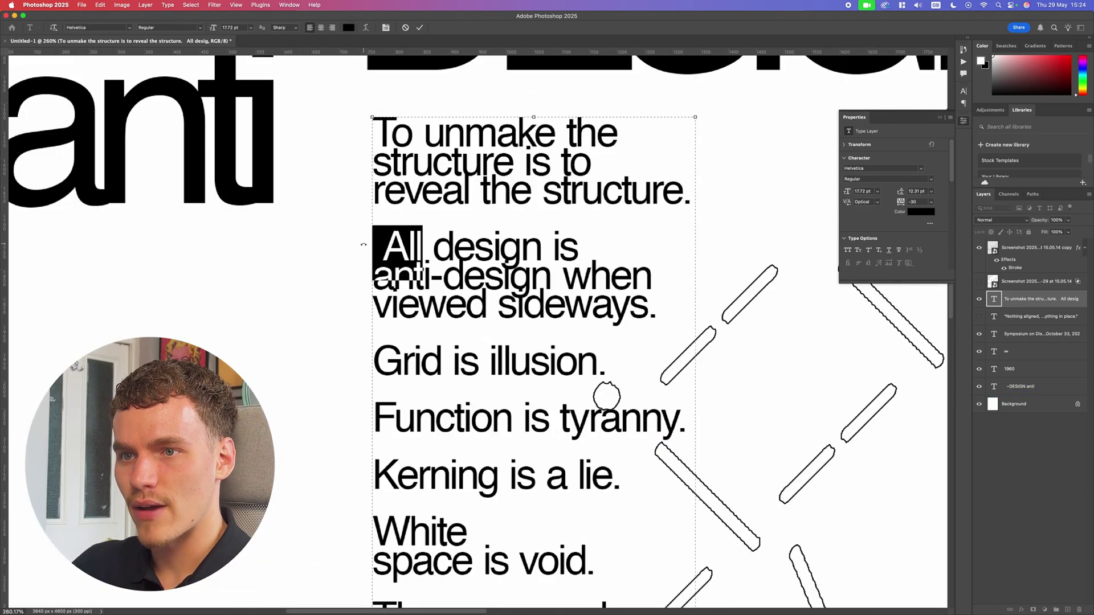
click(401, 268)
scroll(436, 262, down, 5)
scroll(524, 368, down, 5)
scroll(520, 367, up, 4)
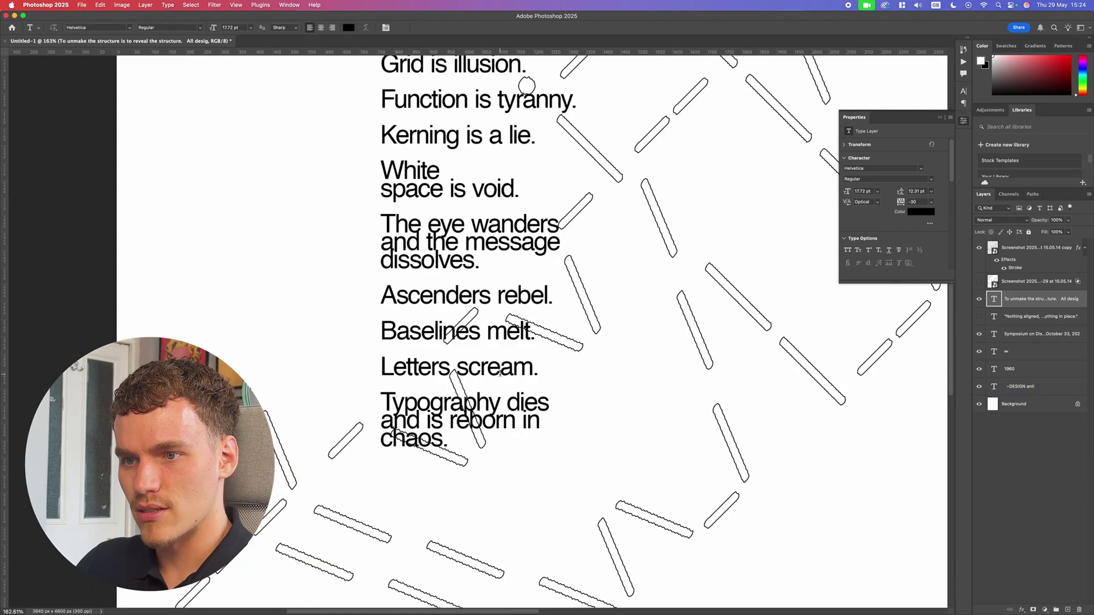
scroll(521, 368, up, 2)
key(v)
scroll(516, 427, down, 8)
scroll(515, 425, up, 5)
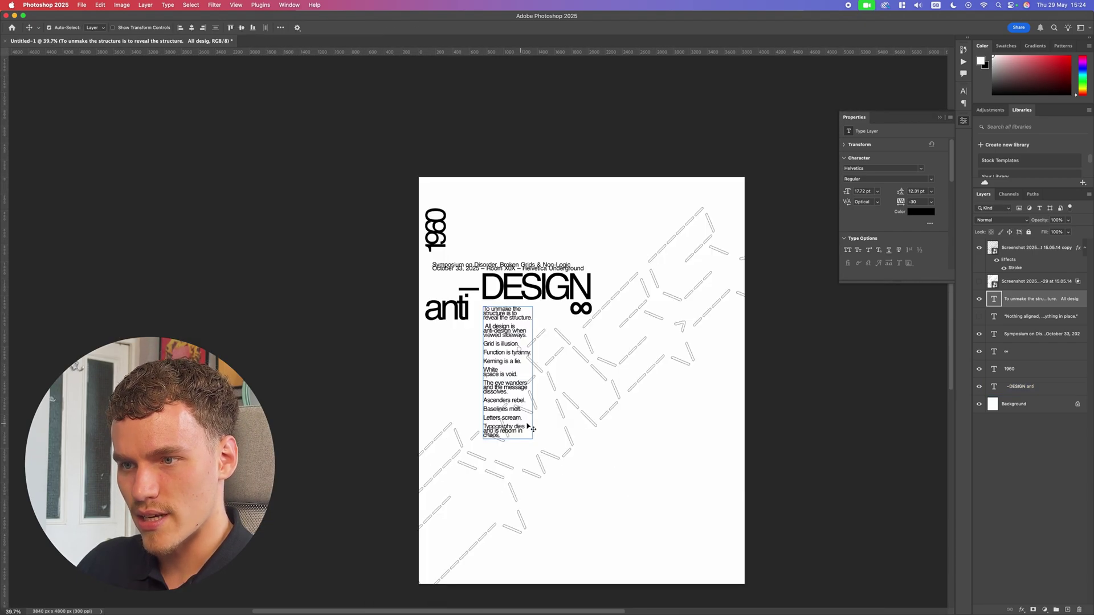
click(530, 424)
click(489, 354)
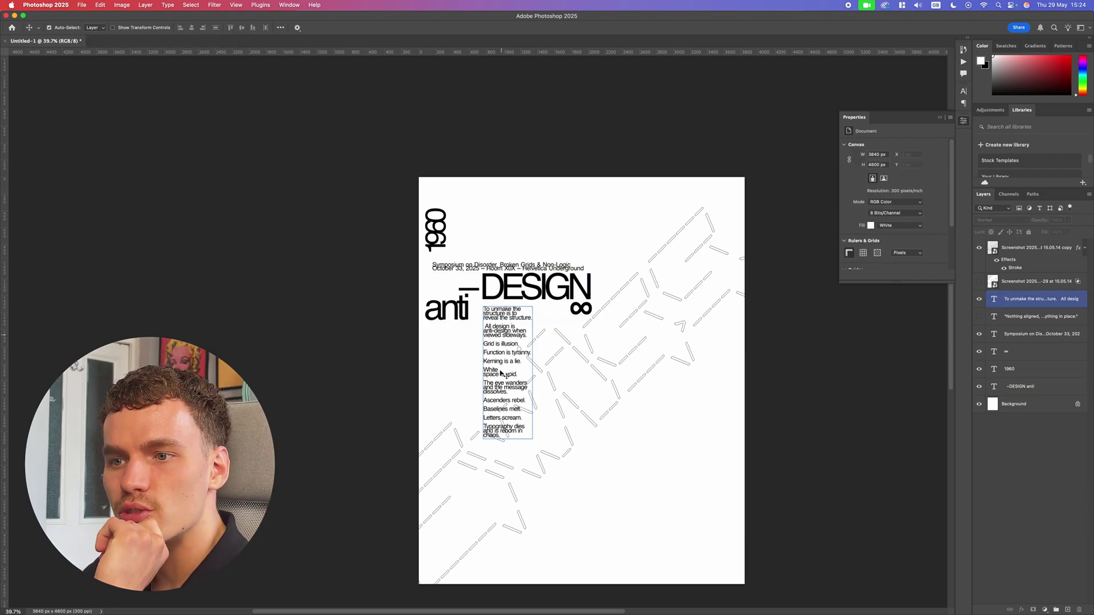
click(657, 411)
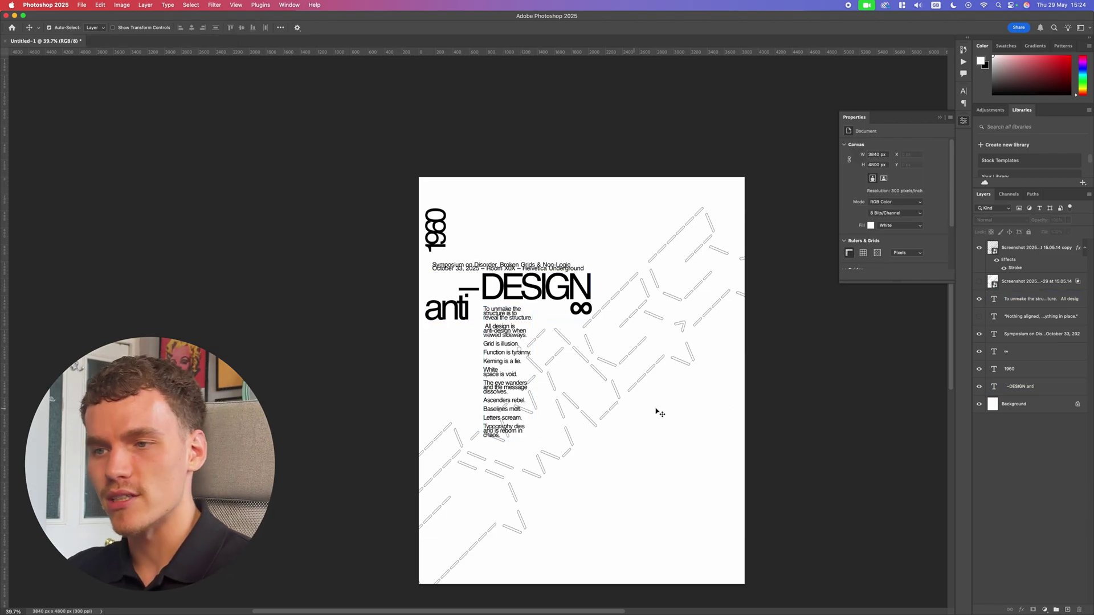
Step: Switch to the ChatGPT brief in Safari to check its requirements and content, and return to Photoshop
key(super+Tab)
mouse_move(621, 614)
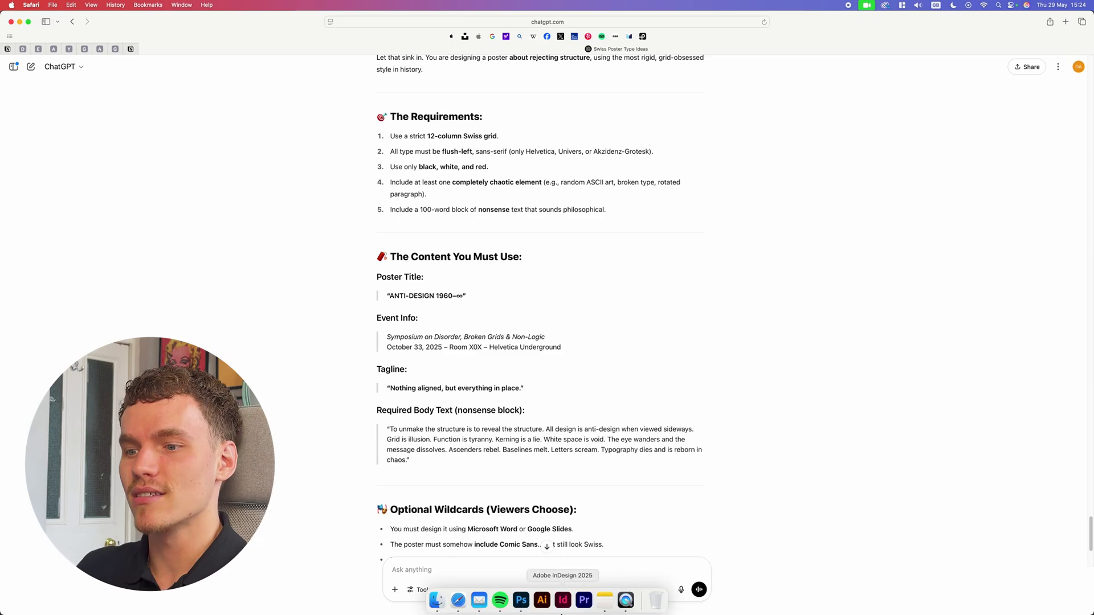
click(520, 600)
Step: Try red as the text colour of the whole "To unmake the structure" column
double_click(516, 429)
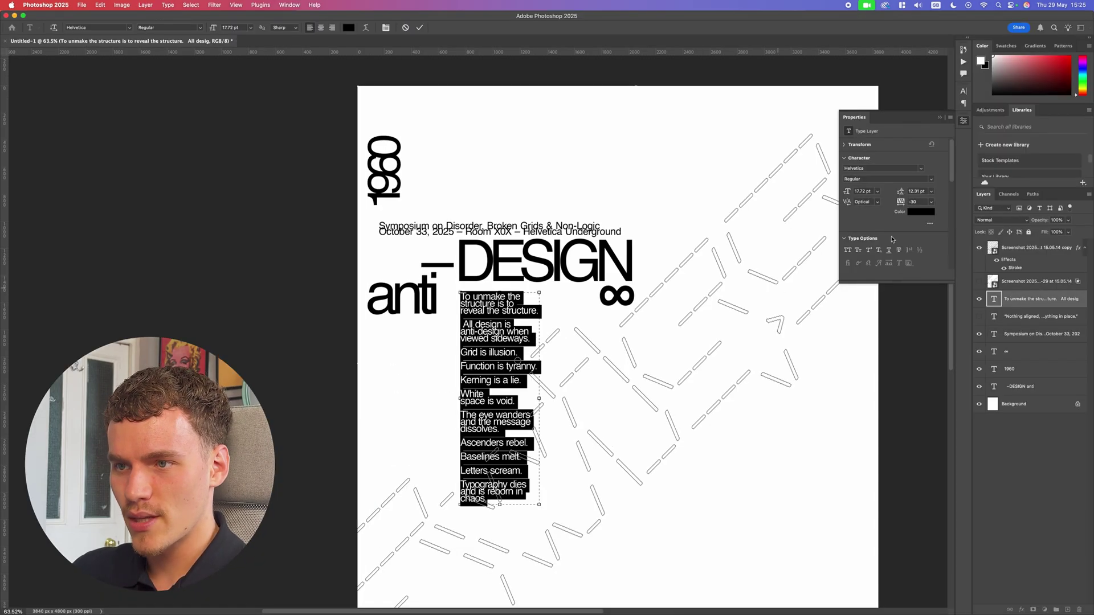
click(920, 212)
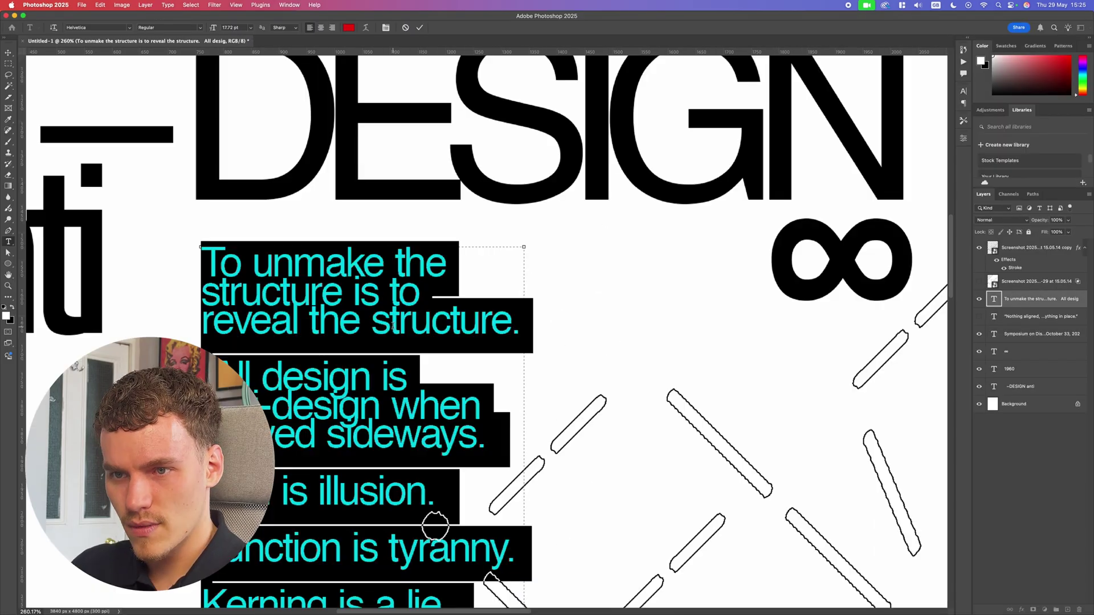
key(Escape)
scroll(393, 330, down, 10)
scroll(393, 329, up, 10)
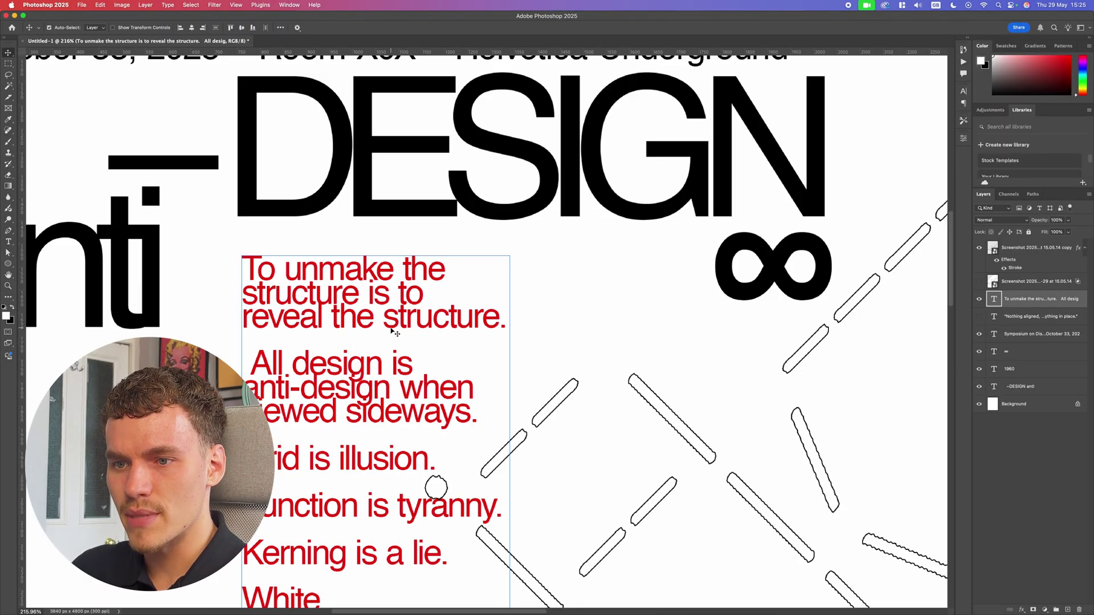
scroll(730, 274, down, 6)
key(super+0)
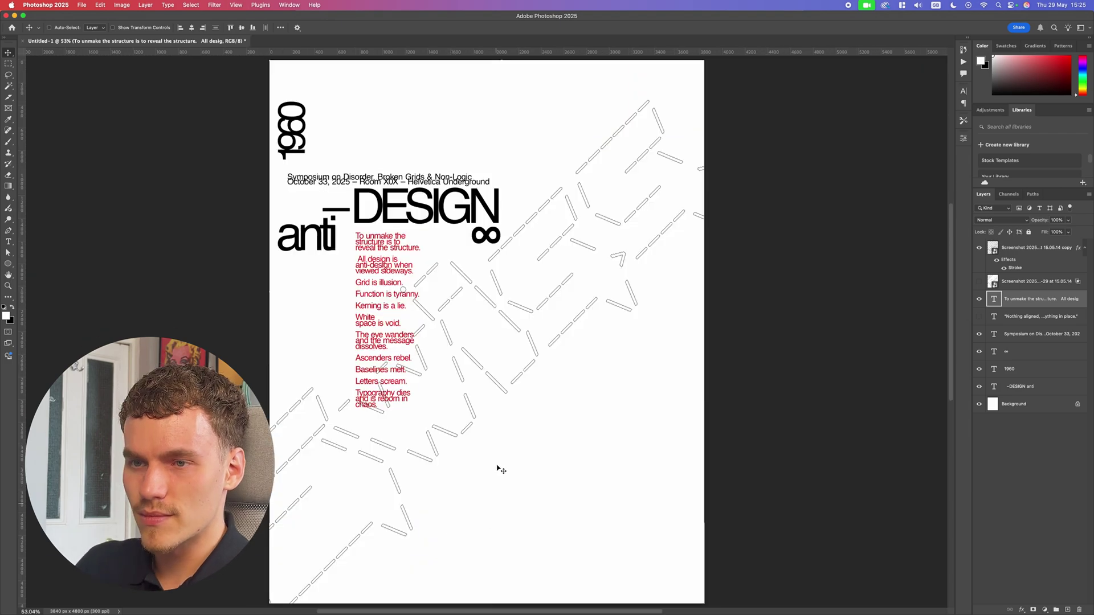
Step: Undo the column's red text colour and deselect the layer
key(super+z)
key(super+z)
key(super+z)
key(super+z)
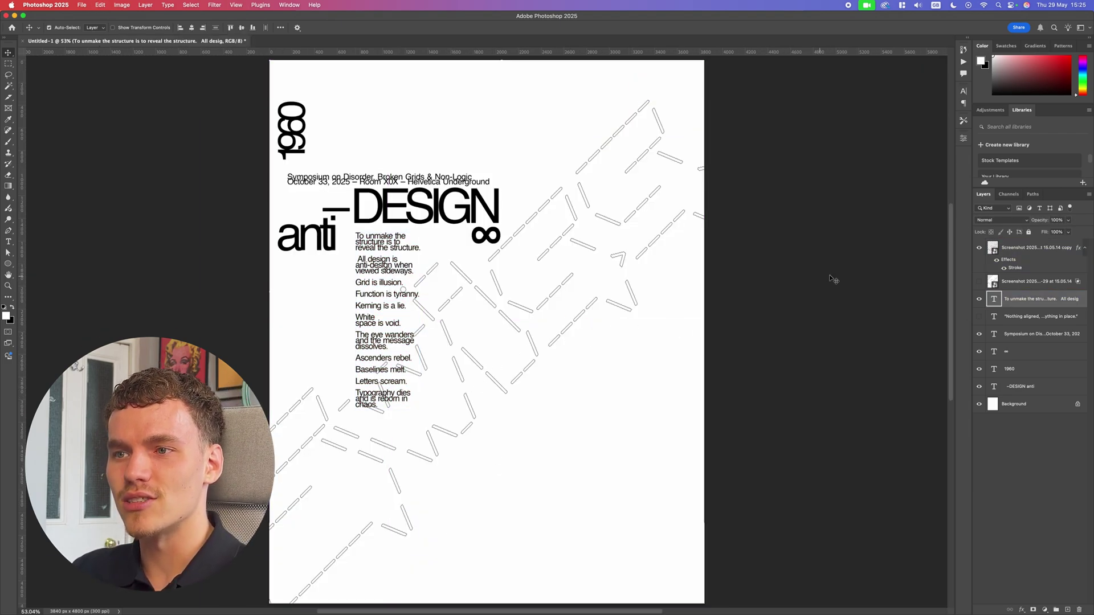
click(831, 278)
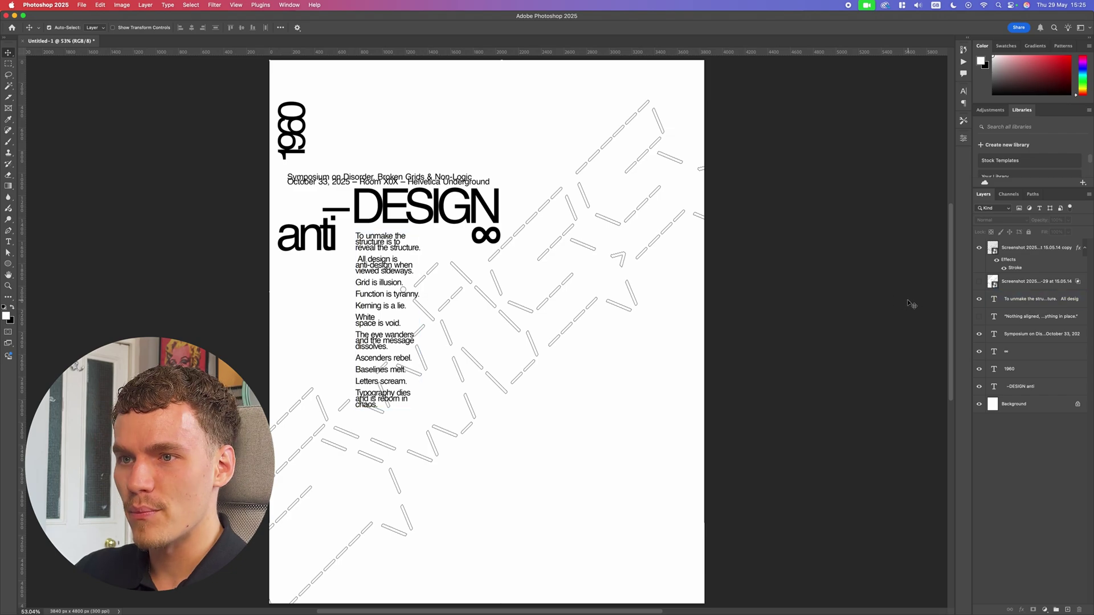
Step: Unlock the Background layer and draw a small outlined square about 89 px wide near the poster's bottom edge
click(1076, 405)
click(1077, 405)
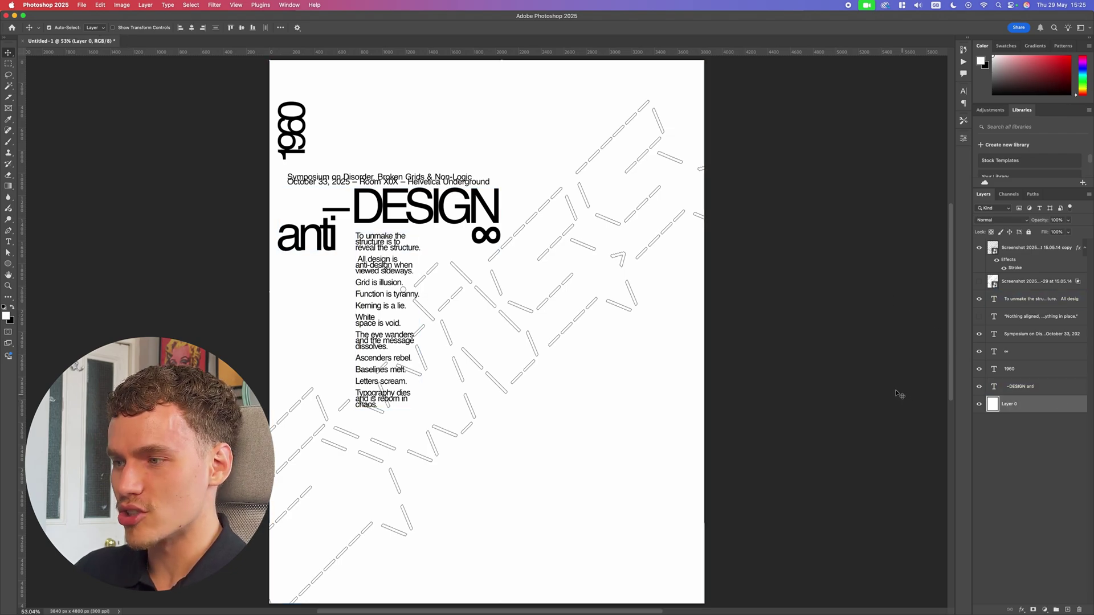
click(8, 265)
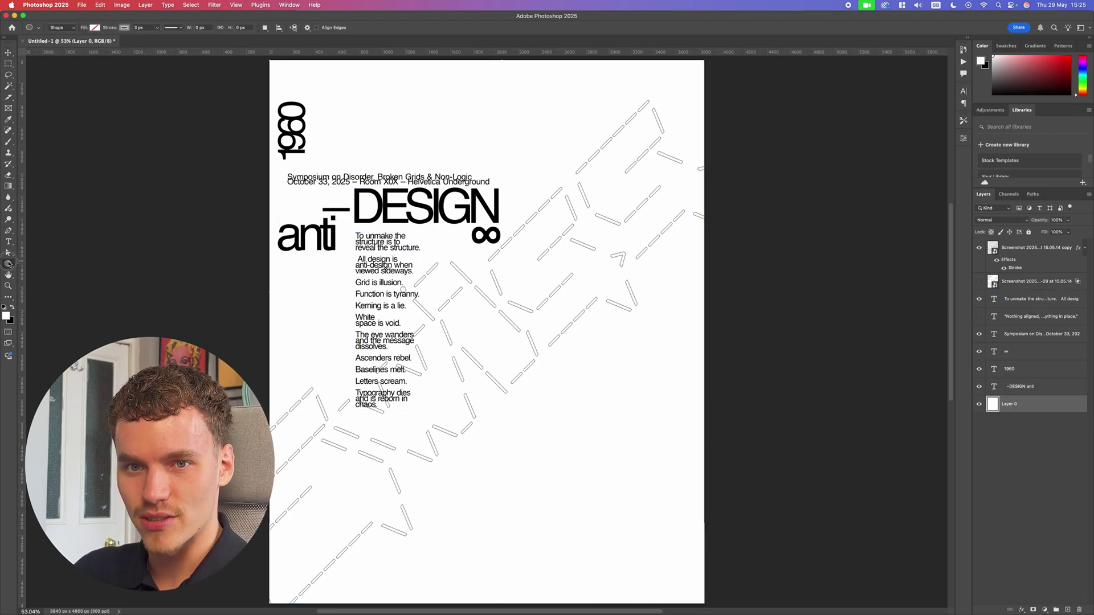
click(43, 264)
drag(562, 560, 600, 532)
drag(600, 532, 572, 549)
key(v)
scroll(579, 564, up, 5)
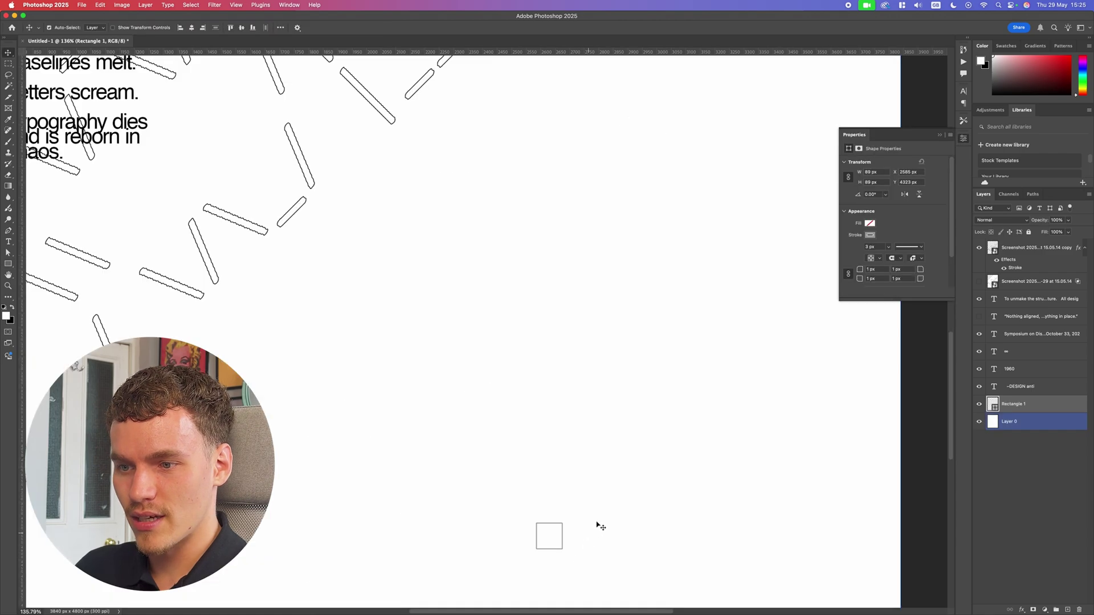
Step: Fill the small square near the poster's bottom edge with the recently used red and remove its outline
click(871, 234)
click(850, 269)
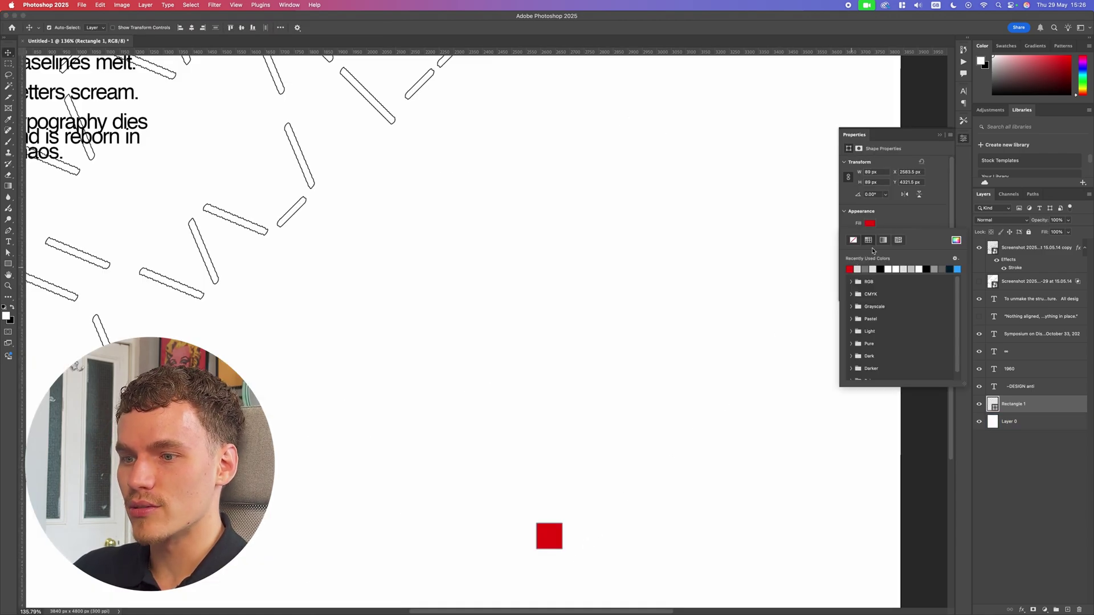
click(784, 263)
Step: Draw a red triangle with no outline just to the right of the red square
click(10, 266)
right_click(10, 266)
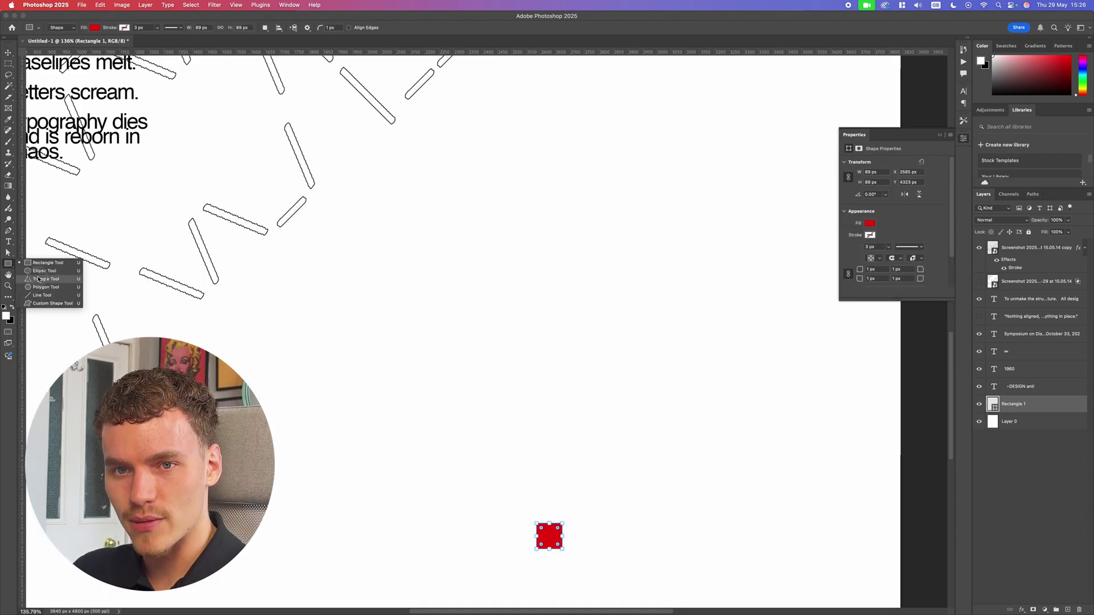
click(46, 282)
scroll(537, 530, up, 3)
click(548, 536)
key(Escape)
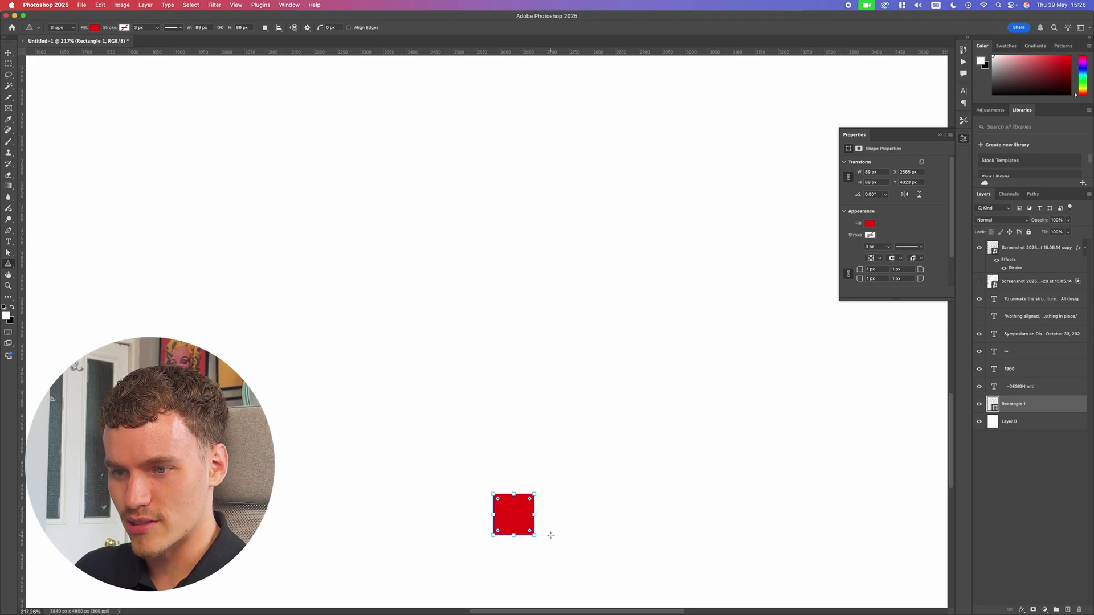
drag(555, 529, 624, 477)
Step: Move the triangle level with the red square and scale it to match the square's height, about 102 px wide
key(v)
drag(591, 506, 584, 519)
scroll(584, 515, up, 3)
key(super+t)
drag(568, 475, 568, 478)
key(Return)
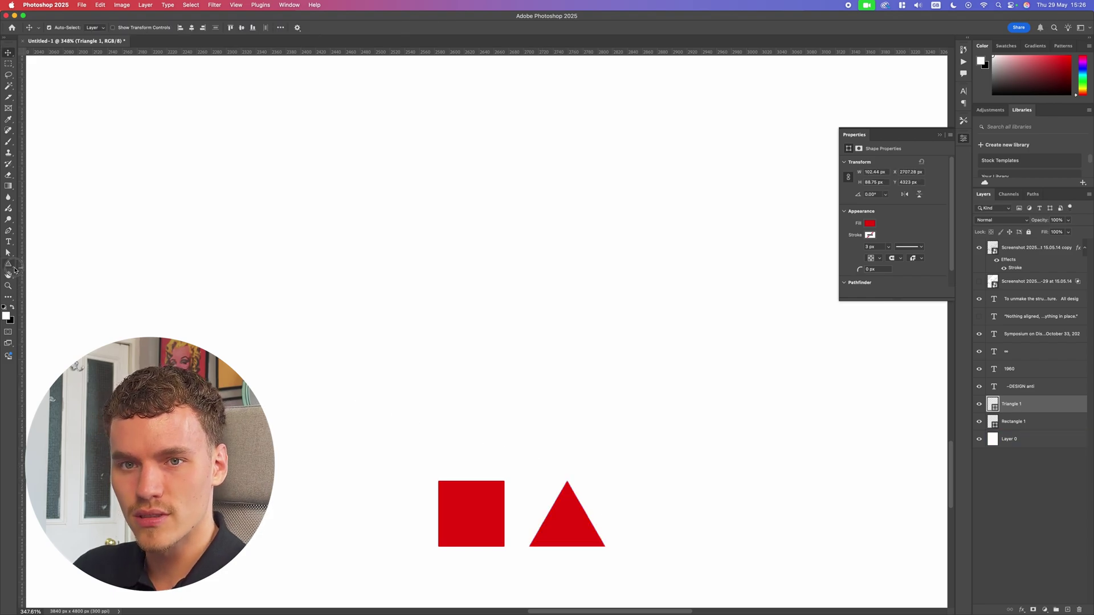
Step: Draw a red circle about 93 px in diameter to the right of the triangle and level with it
click(13, 267)
click(45, 270)
drag(625, 545, 695, 472)
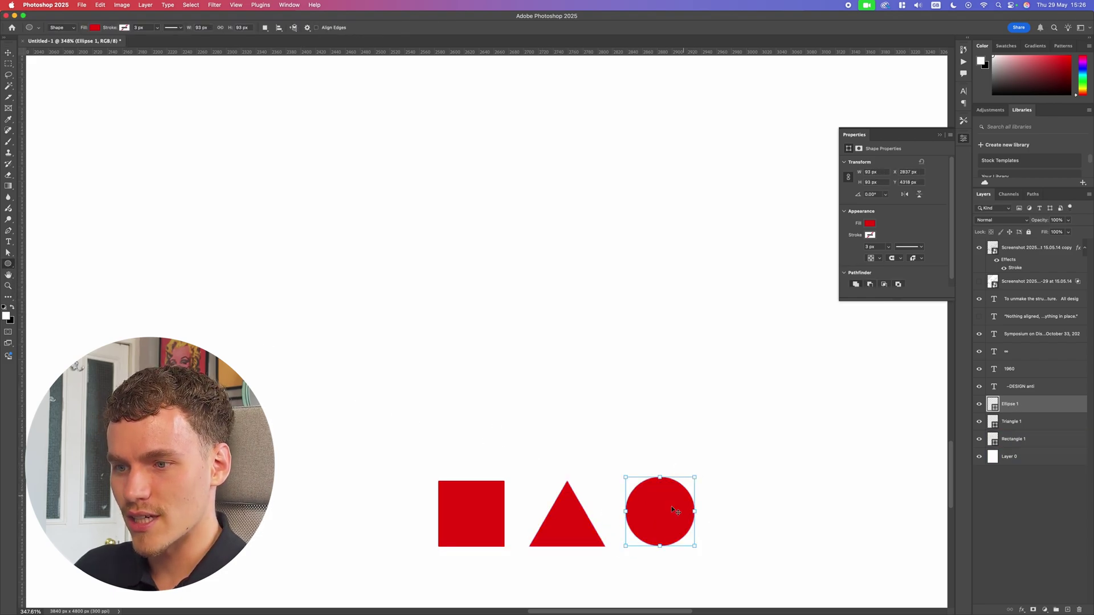
key(v)
Step: Change the triangle's fill to white and the circle's fill to black, leaving the square red
click(564, 515)
click(870, 223)
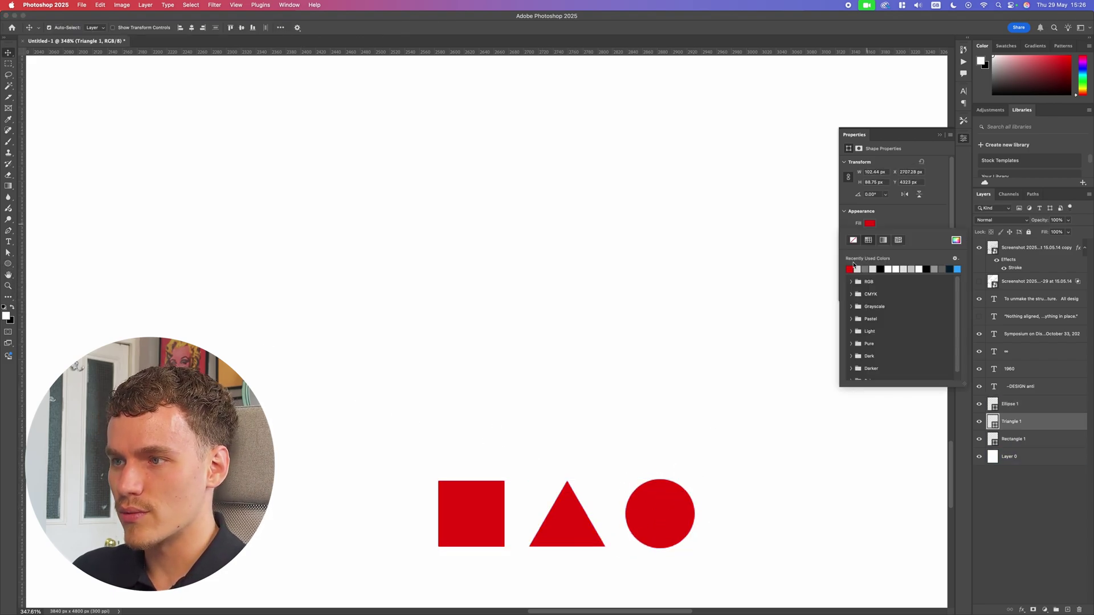
click(956, 241)
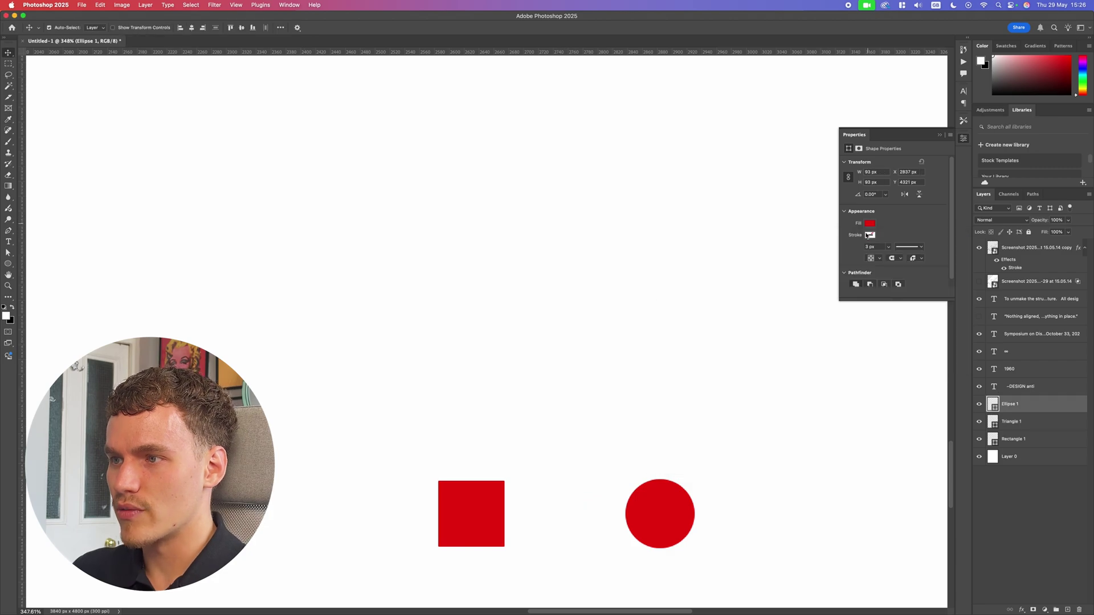
click(870, 223)
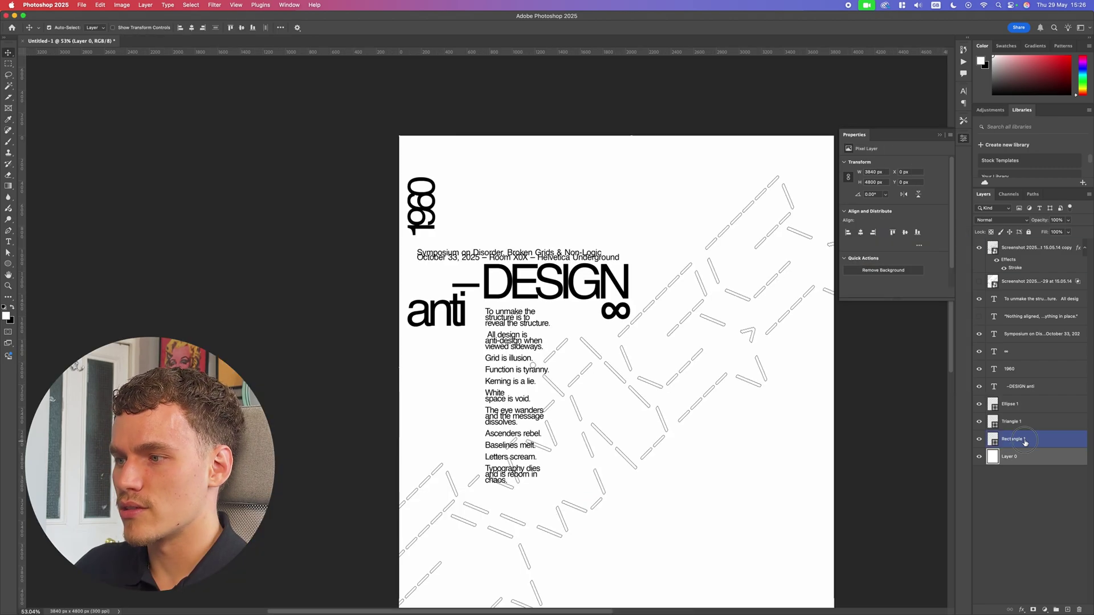
Step: Select the square, triangle and circle together and move them directly beneath the word "anti"
scroll(771, 477, down, 5)
key(ctrl+t)
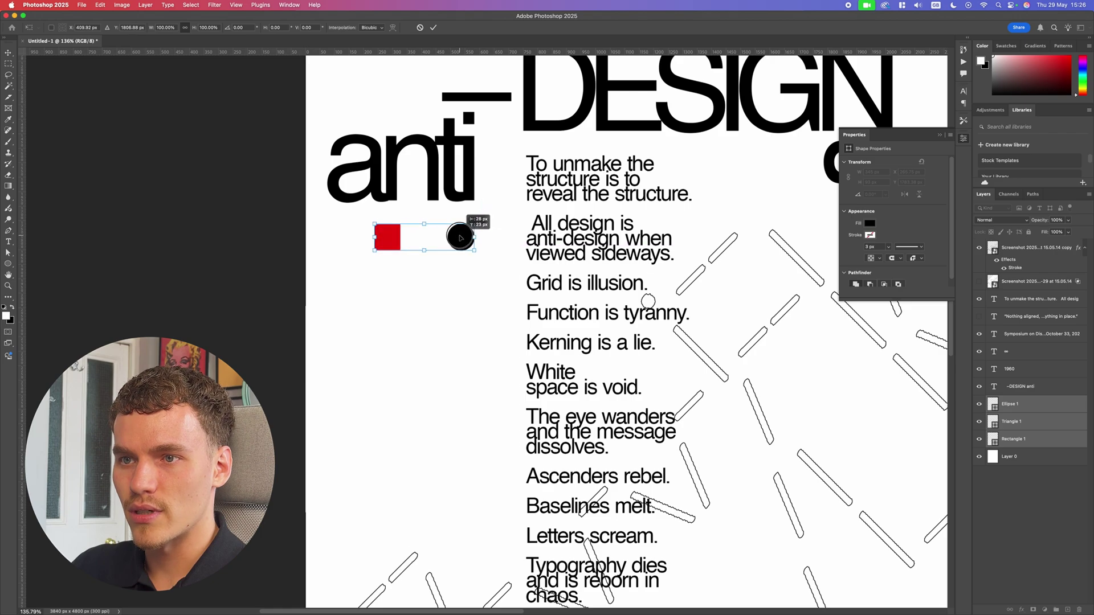
key(Return)
Step: Give the white triangle between the square and the circle a 3 px black outline
click(438, 283)
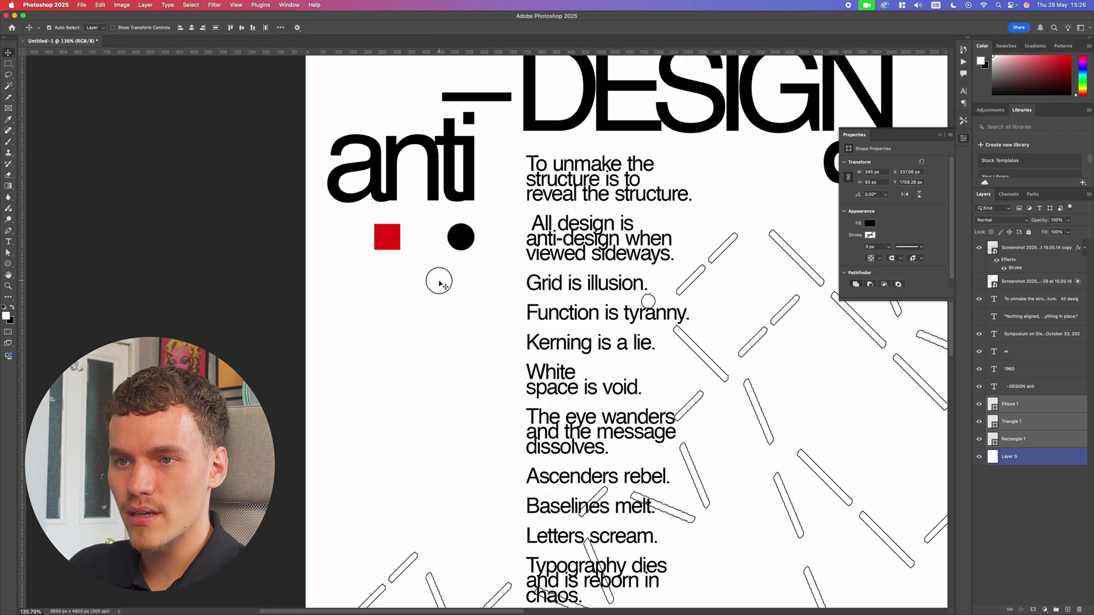
click(432, 244)
click(870, 235)
click(856, 278)
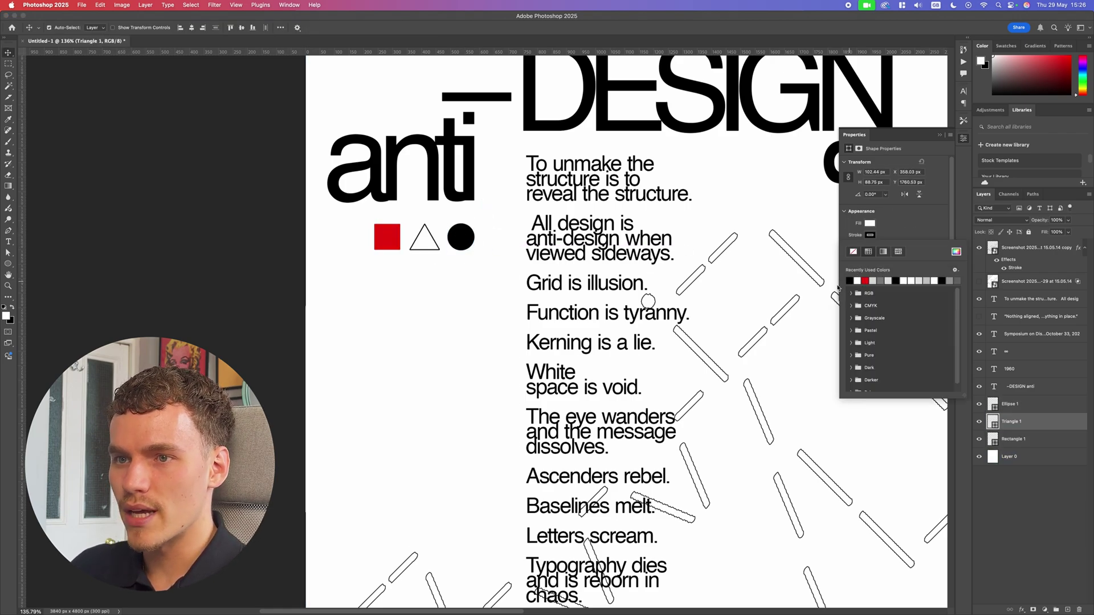
click(745, 271)
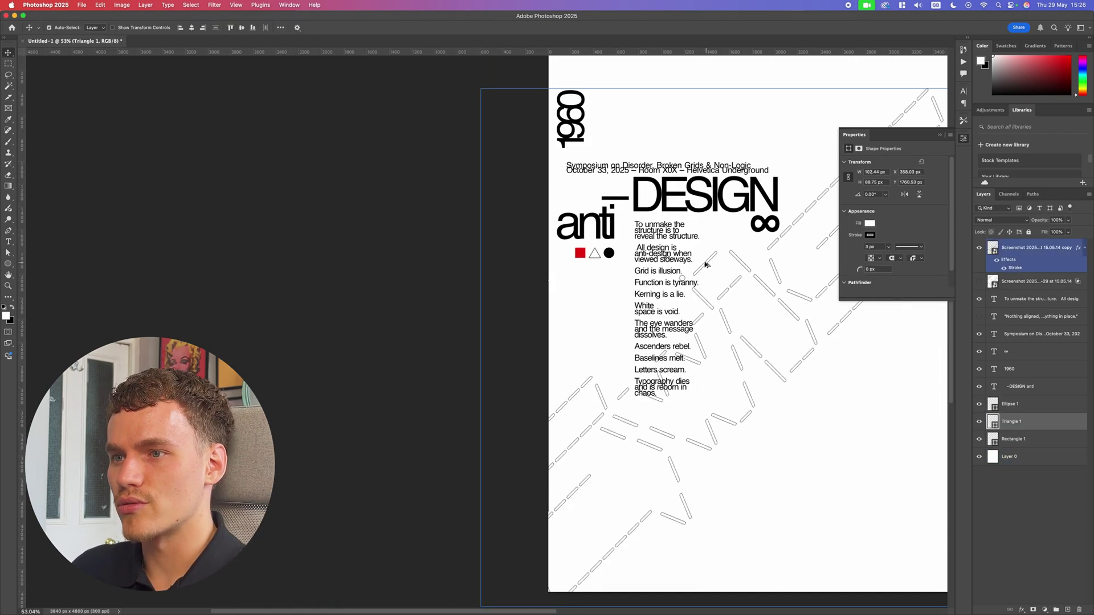
Step: Shift the triangle and the circle left so that the three shapes sit closer together in an evenly spaced row
scroll(642, 246, down, 5)
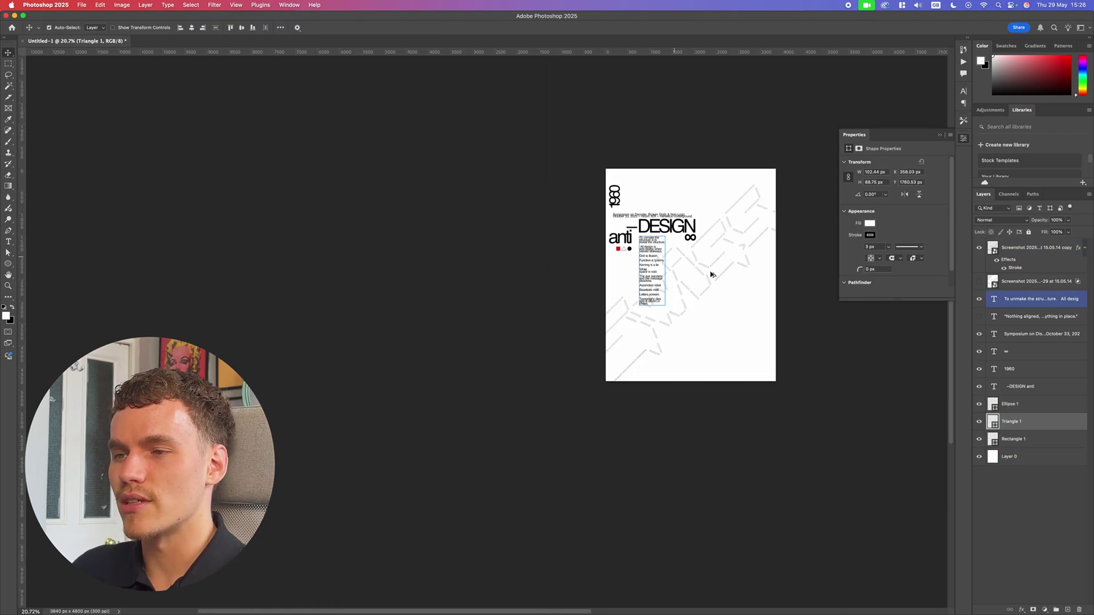
scroll(632, 250, up, 15)
key(shift+Left)
scroll(530, 251, up, 1)
drag(577, 251, 563, 253)
scroll(564, 254, down, 5)
scroll(563, 262, up, 5)
scroll(536, 433, up, 5)
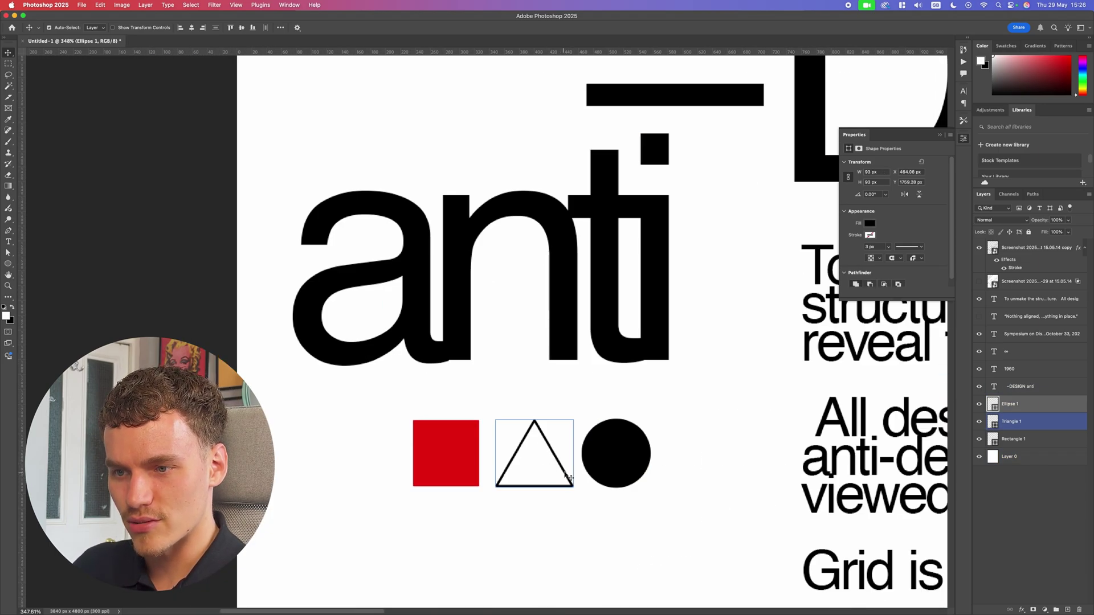
Step: Adjust the outline options of the triangle beneath "anti" and deselect the shape
click(562, 477)
click(870, 235)
click(910, 234)
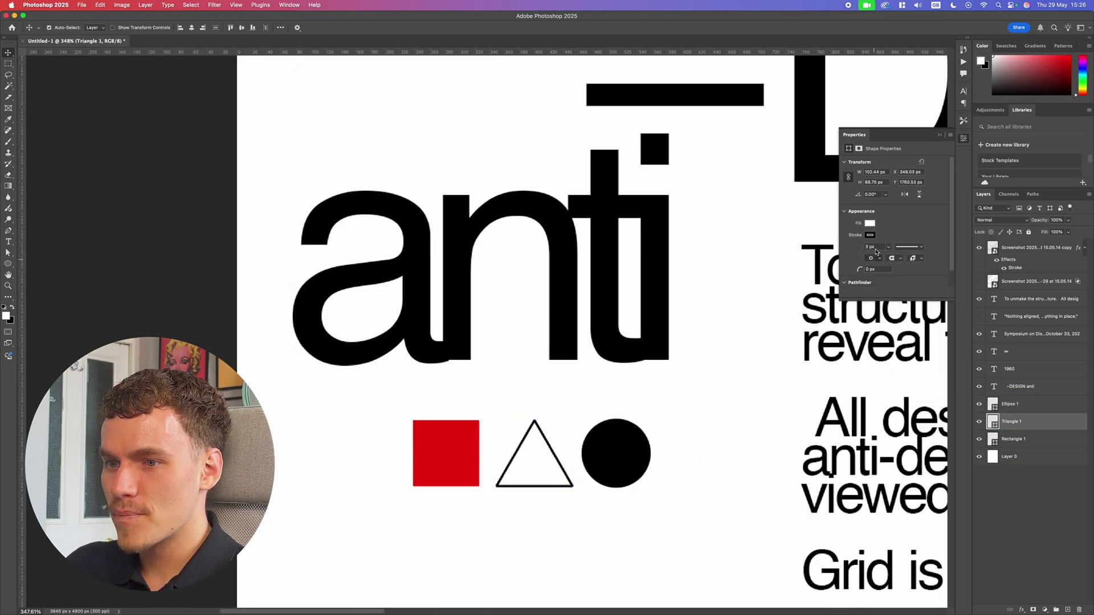
scroll(661, 469, down, 10)
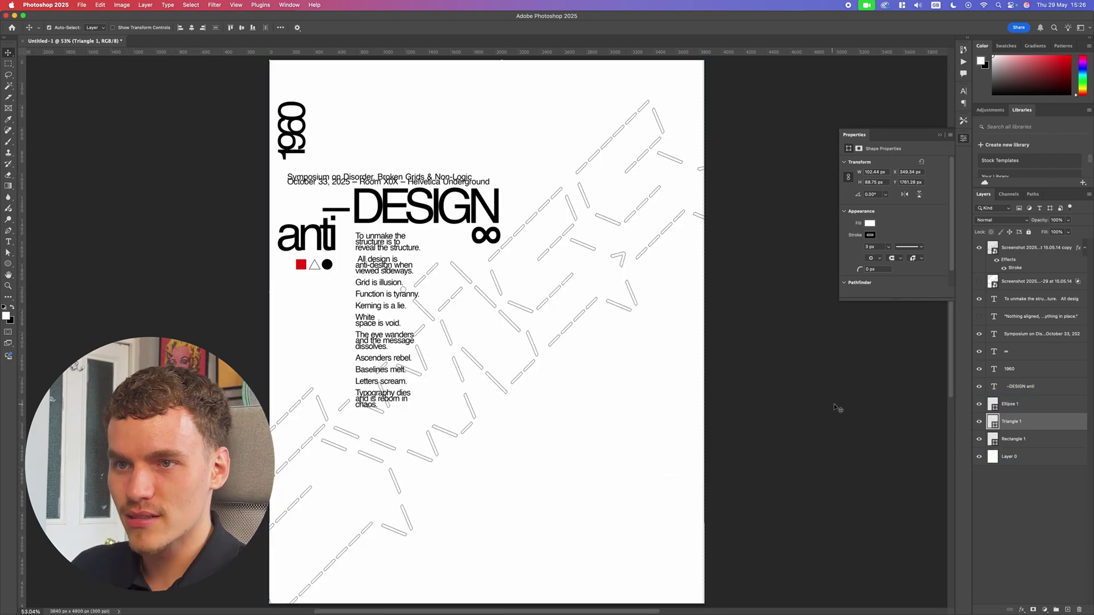
click(835, 407)
scroll(836, 408, down, 3)
Step: Move the square, triangle and circle right by about 24 px, aligning the circle with the right edge of "anti"
scroll(387, 297, up, 10)
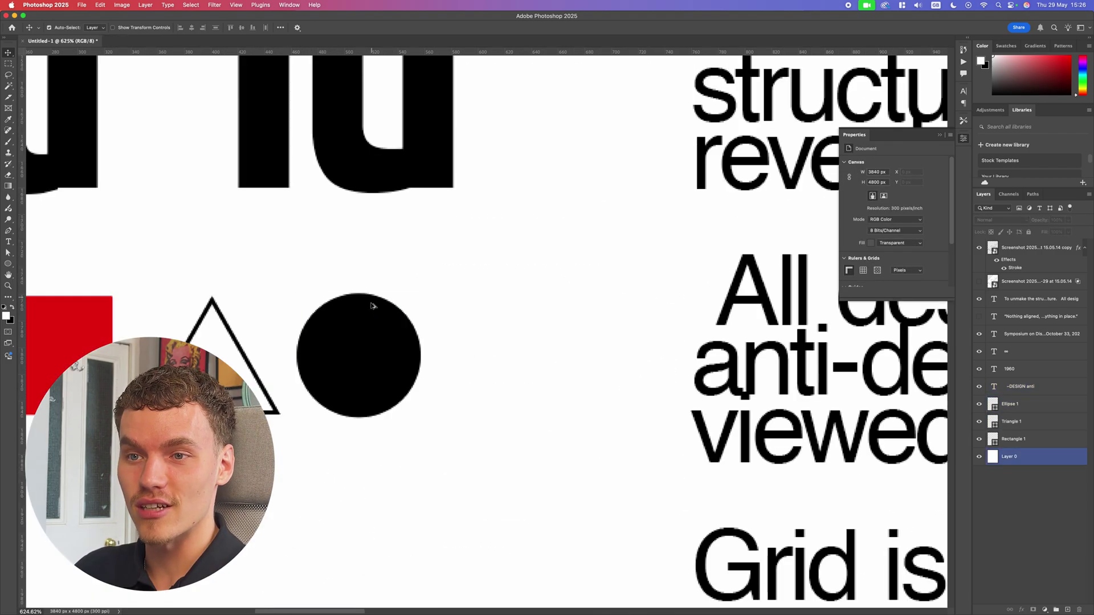
click(368, 311)
shift+click(246, 353)
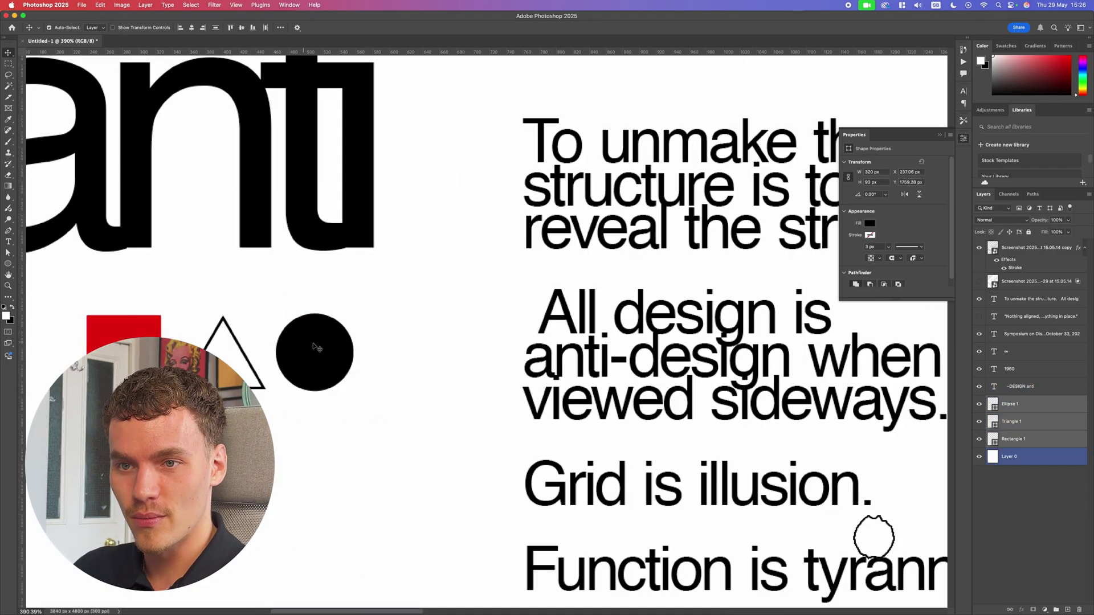
drag(314, 344, 335, 345)
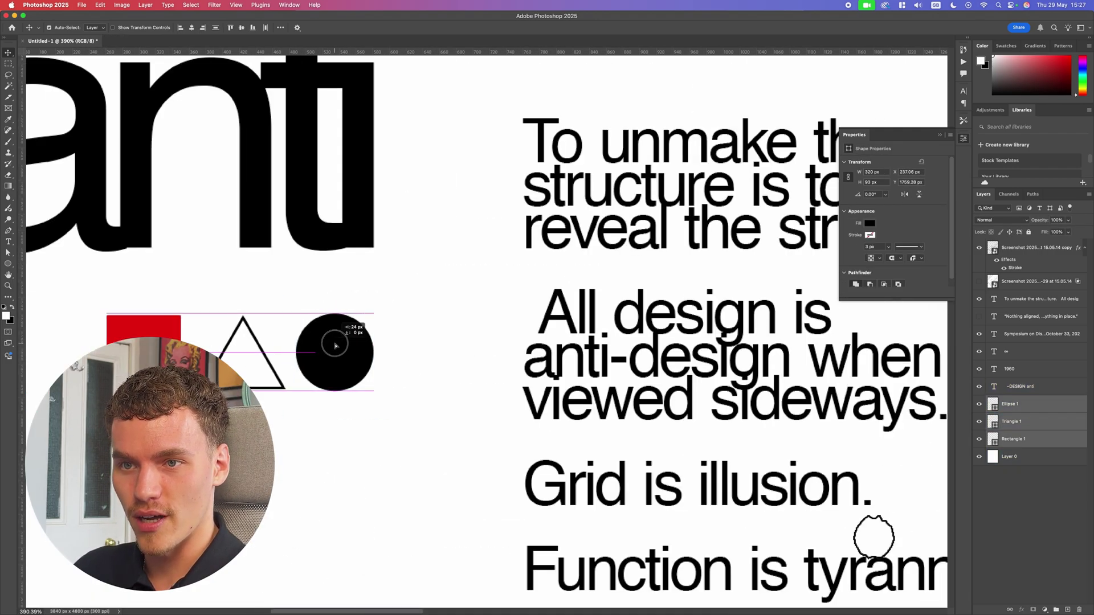
drag(335, 345, 339, 345)
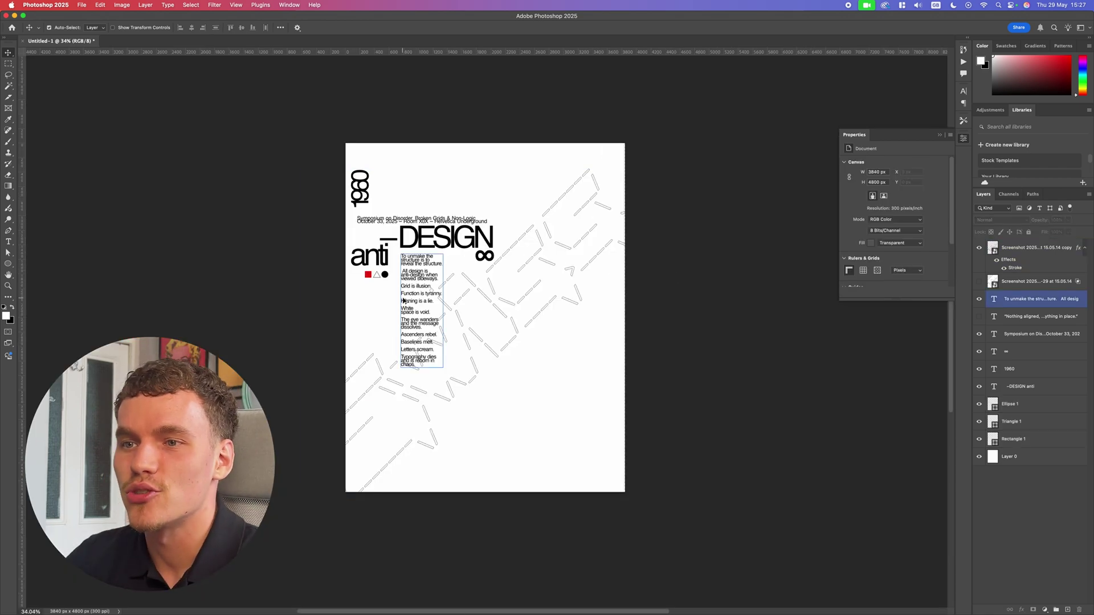
Step: Widen the text box of the "To unmake the structure" column so its sentences wrap onto fewer lines
scroll(411, 290, up, 5)
drag(448, 252, 625, 277)
key(t)
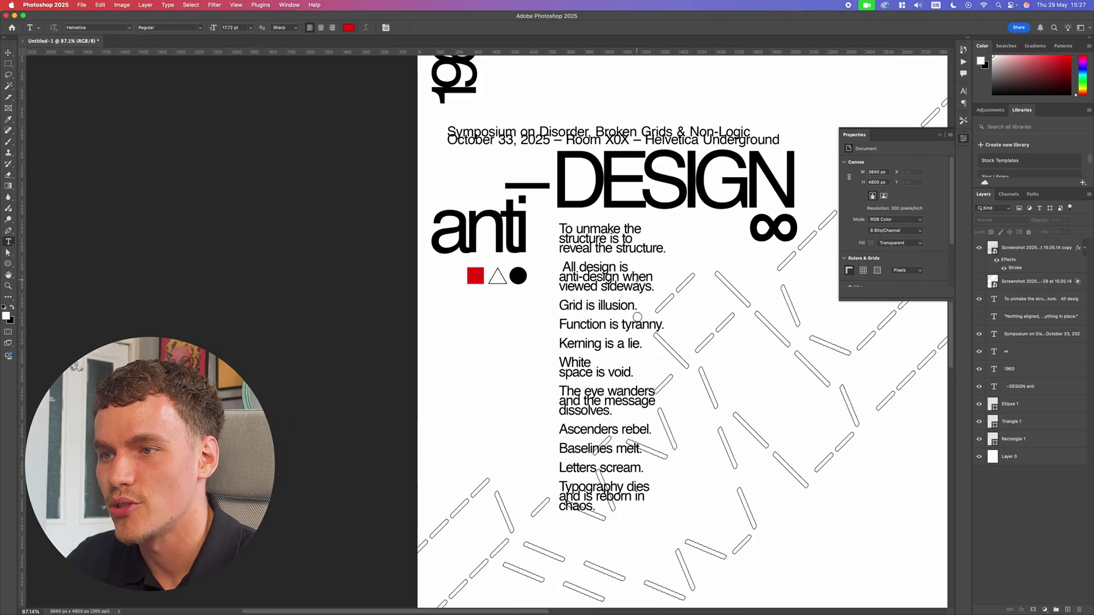
scroll(607, 332, right, 5)
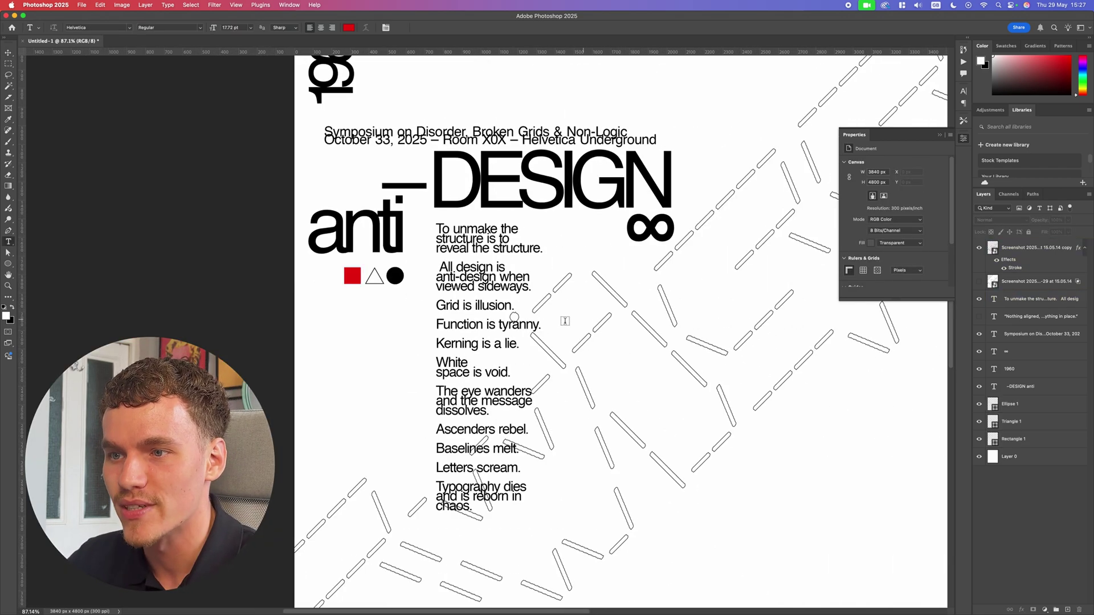
double_click(458, 324)
drag(544, 369, 586, 371)
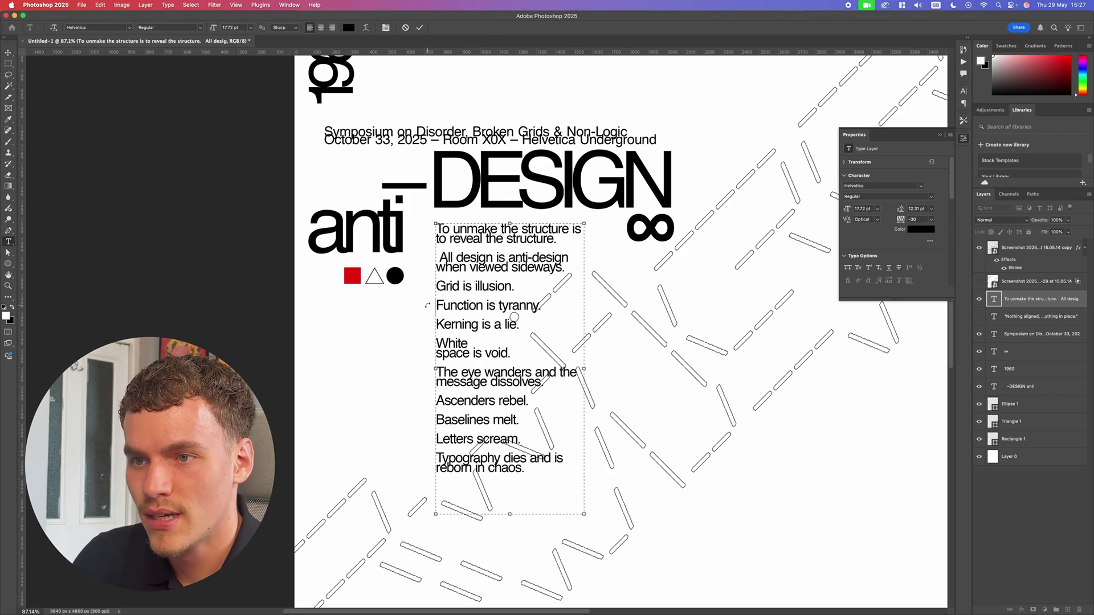
Step: Remove the blank line before "Function is tyranny." and place the sentence directly under "Grid is illusion." with a slight indent
key(BackSpace)
key(BackSpace)
key(BackSpace)
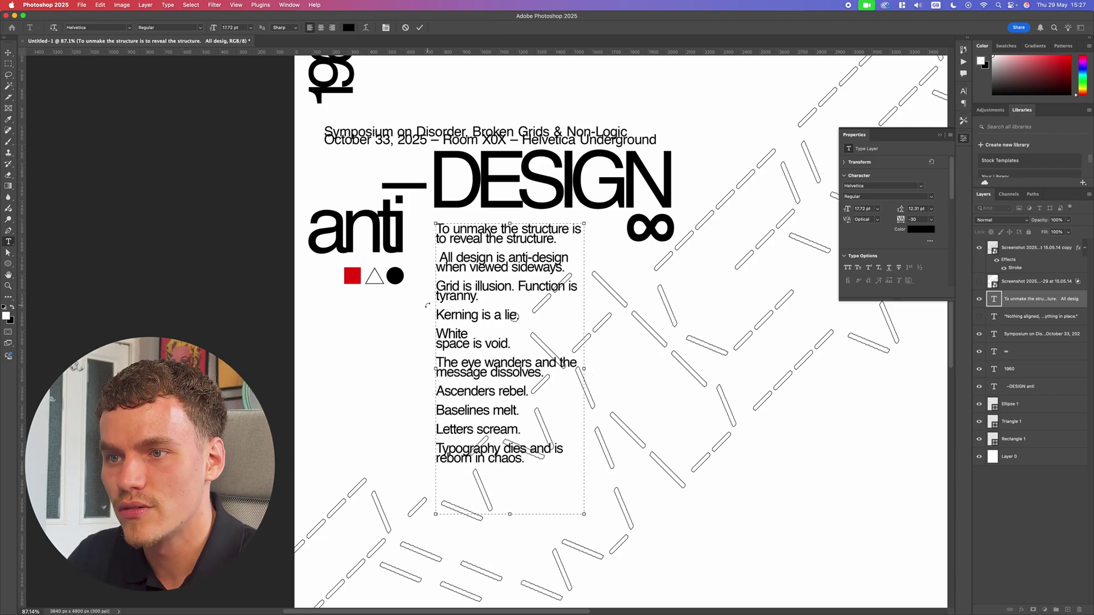
key(Return)
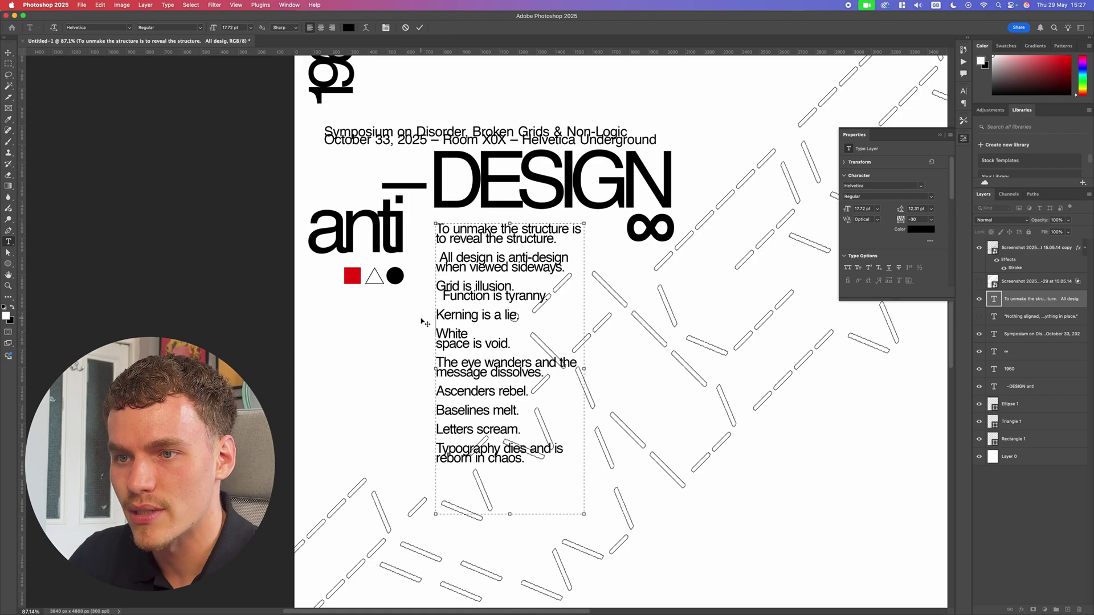
Step: Indent "Kerning is a lie." further and pull it up directly beneath "Function is tyranny."
click(432, 311)
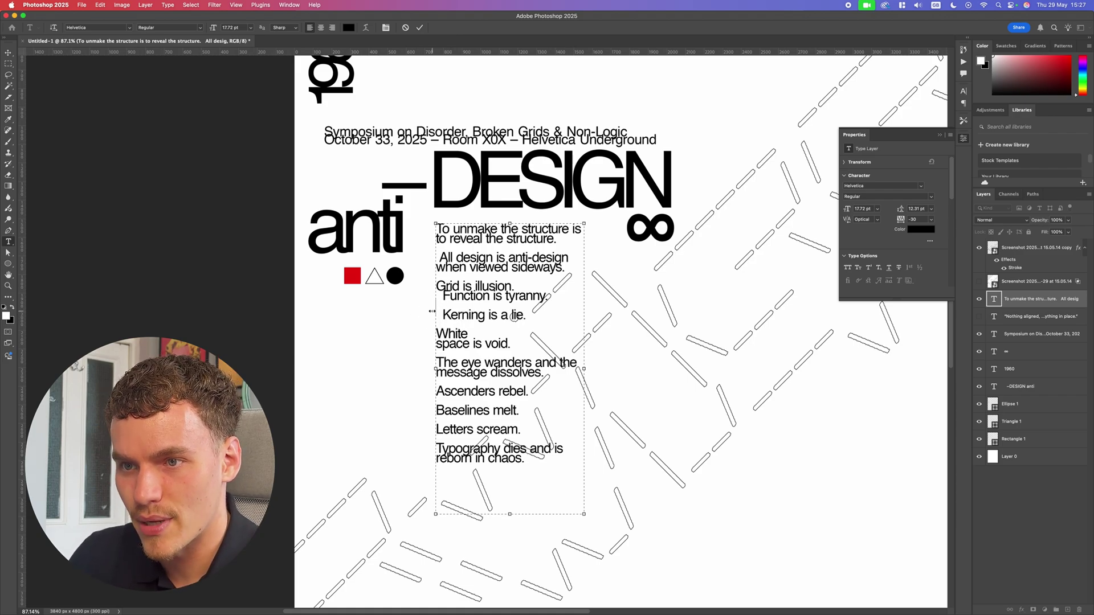
key(BackSpace)
key(BackSpace)
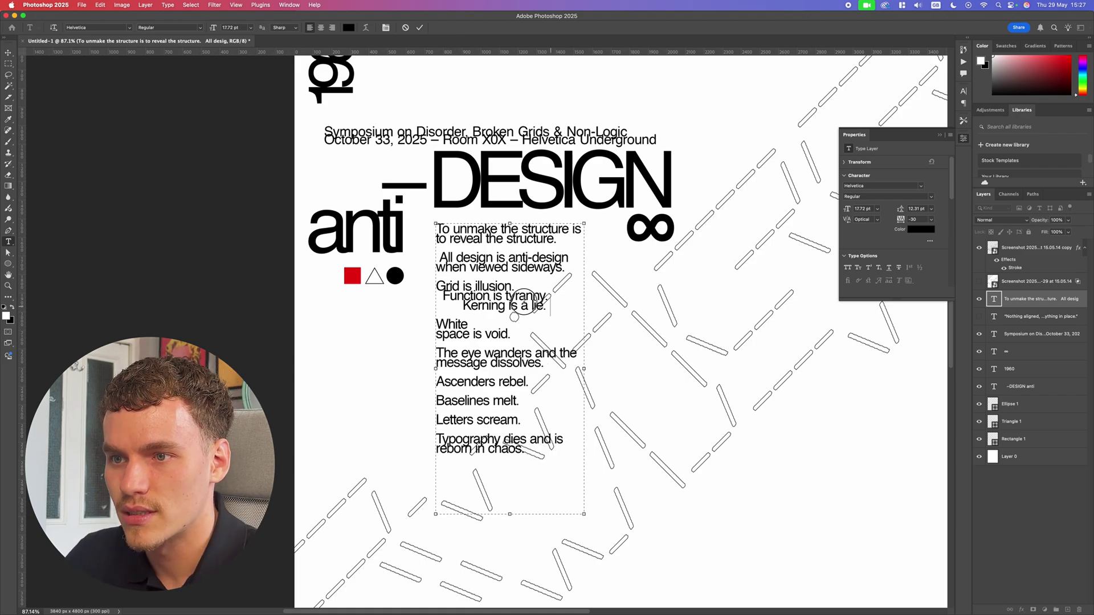
Step: Tighten the leading of the three stepped lines from "Grid is illusion." to "Kerning is a lie." and colour them red
drag(551, 310, 423, 279)
drag(902, 209, 900, 210)
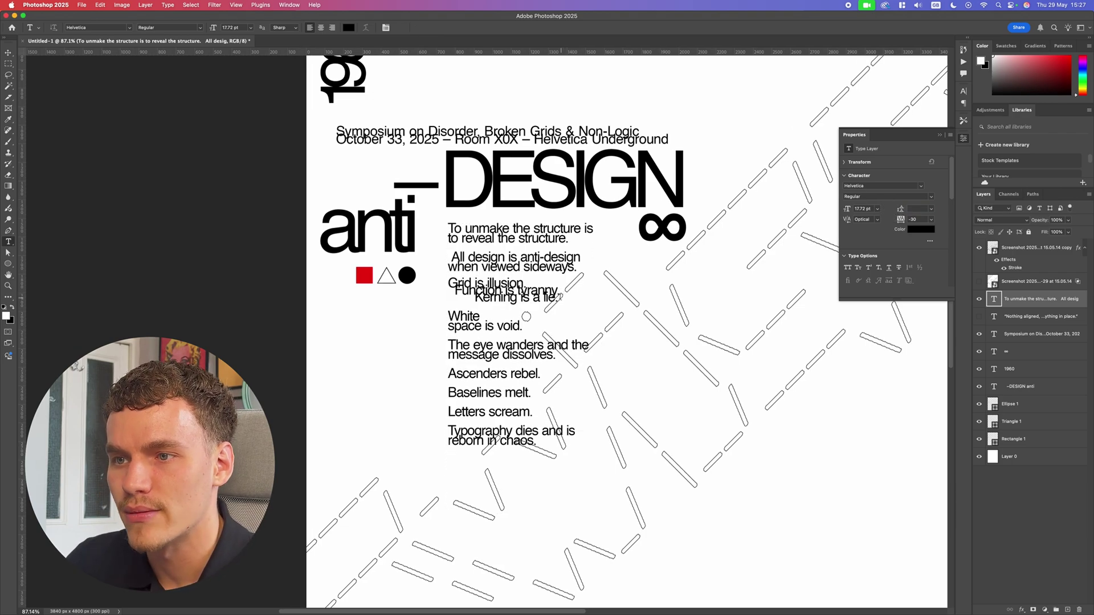
drag(560, 296, 448, 280)
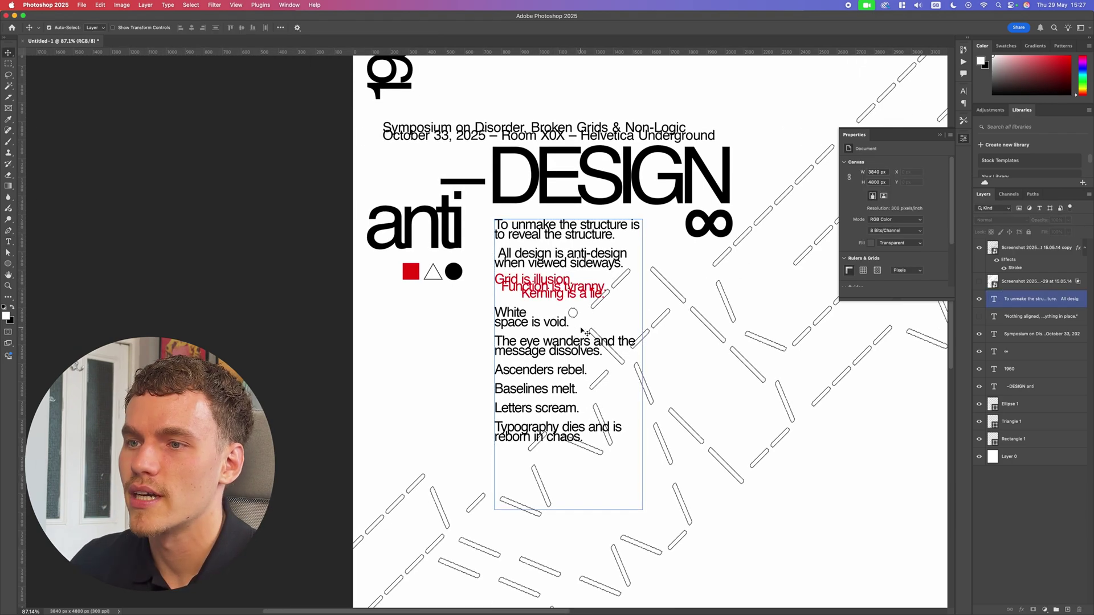
Step: Remove the line break after "White" so that "White space is void." runs on a single line
scroll(579, 328, up, 5)
drag(519, 322, 445, 320)
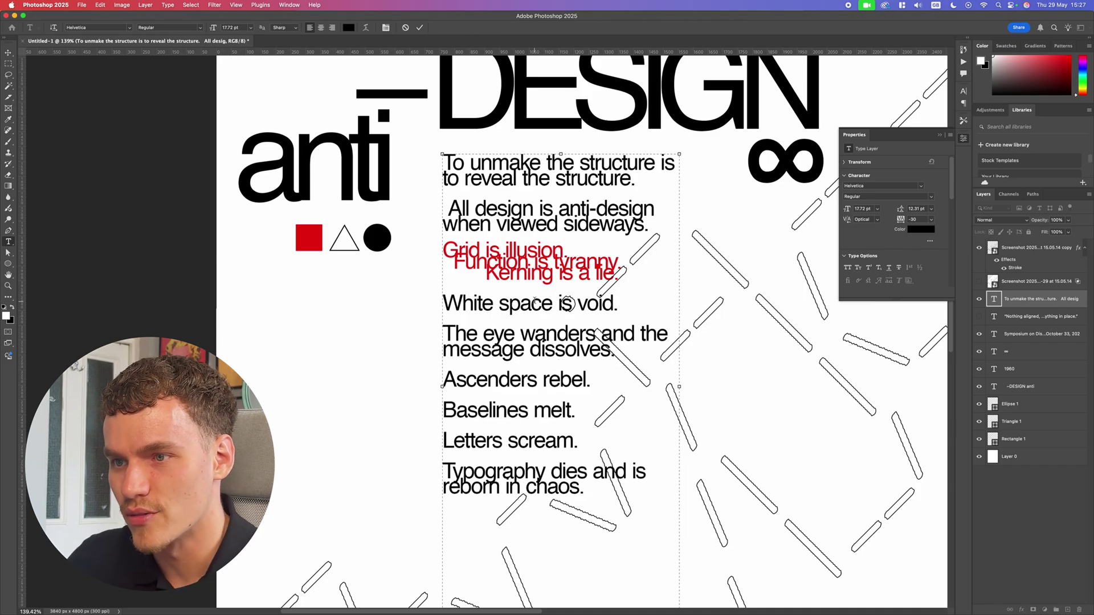
key(BackSpace)
Step: Pull "White space is void." up close beneath the red lines by tightening the spacing above it
scroll(590, 316, down, 5)
scroll(566, 306, up, 9)
drag(680, 319, 419, 313)
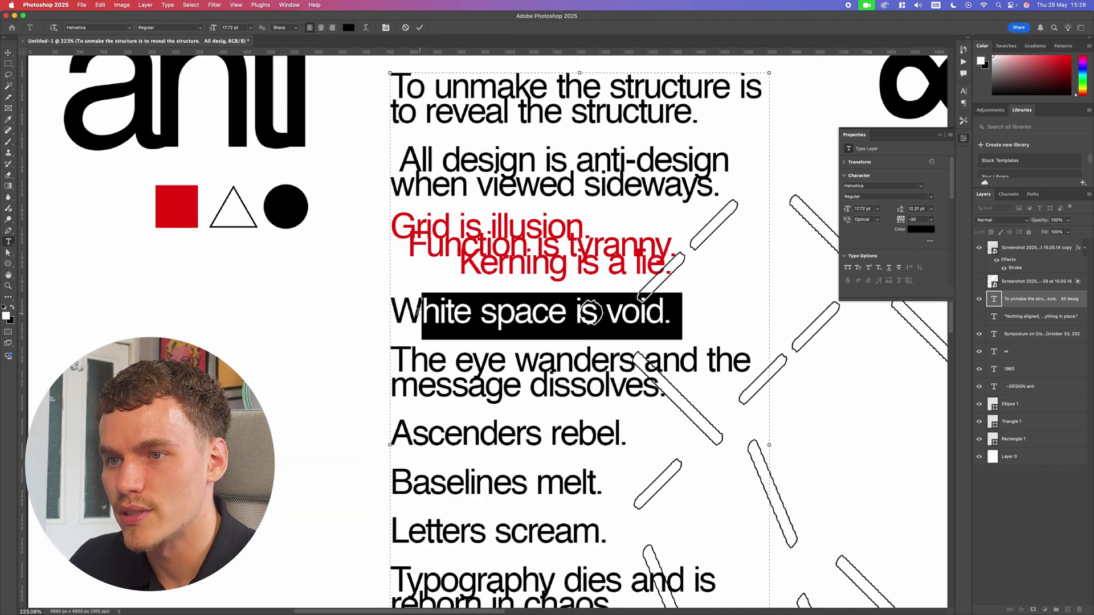
click(591, 312)
scroll(591, 311, down, 5)
scroll(542, 300, up, 3)
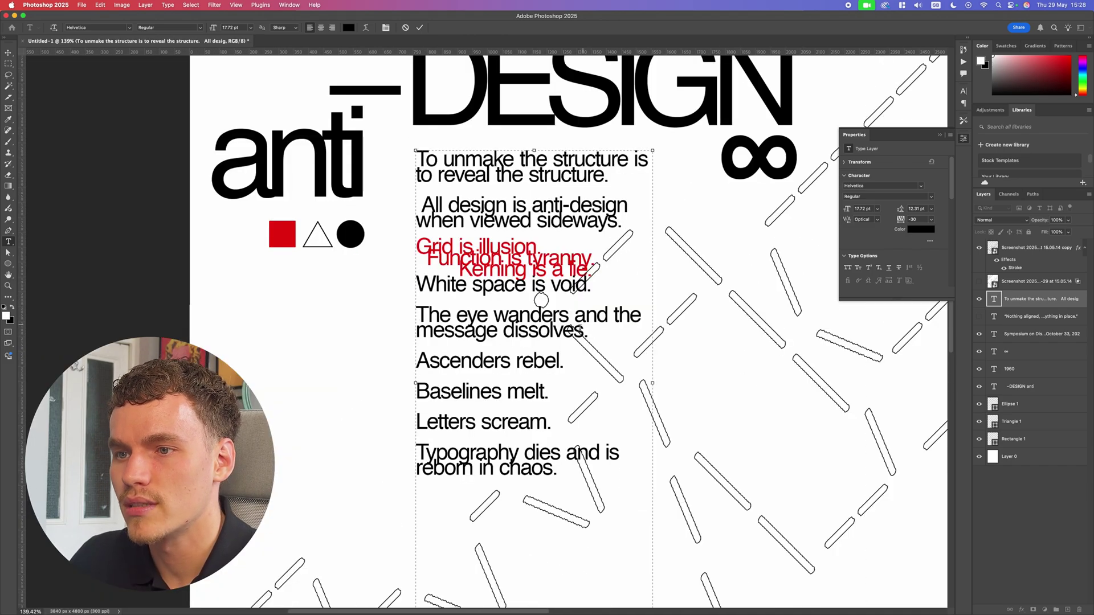
scroll(572, 324, up, 3)
scroll(575, 322, down, 6)
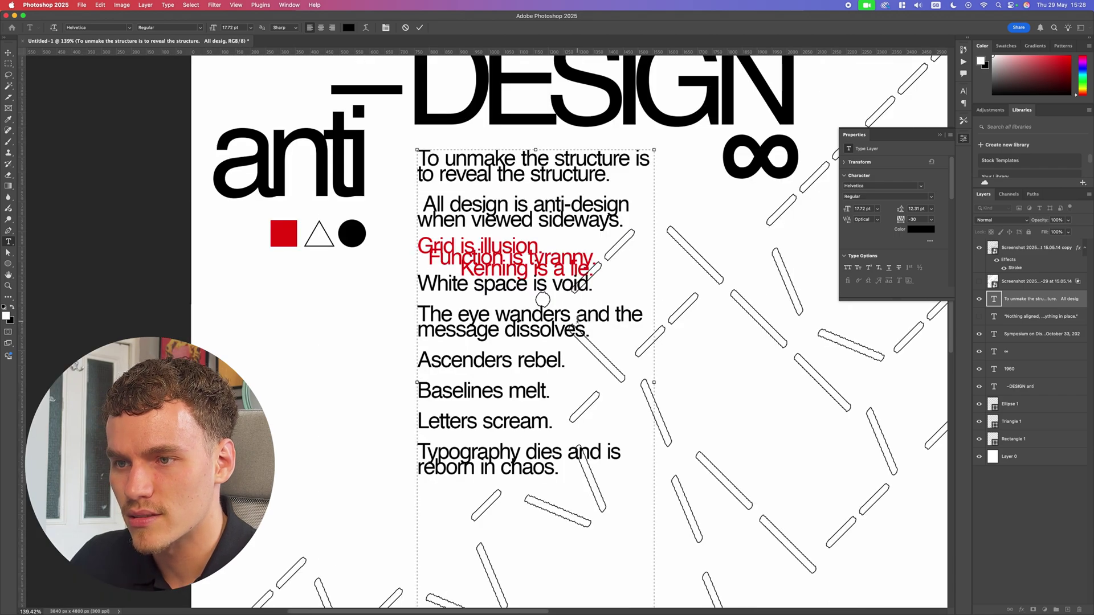
Step: Tighten the leading of "message dissolves." to 8 pt and colour it with the red sampled from the square
drag(591, 322, 478, 322)
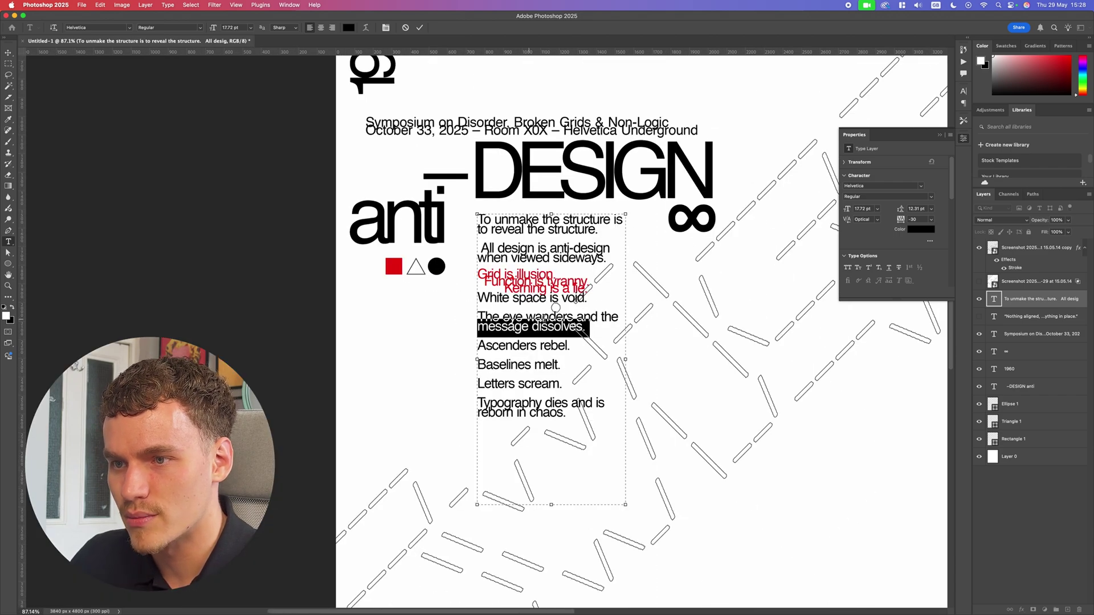
scroll(544, 320, up, 5)
click(921, 229)
click(307, 236)
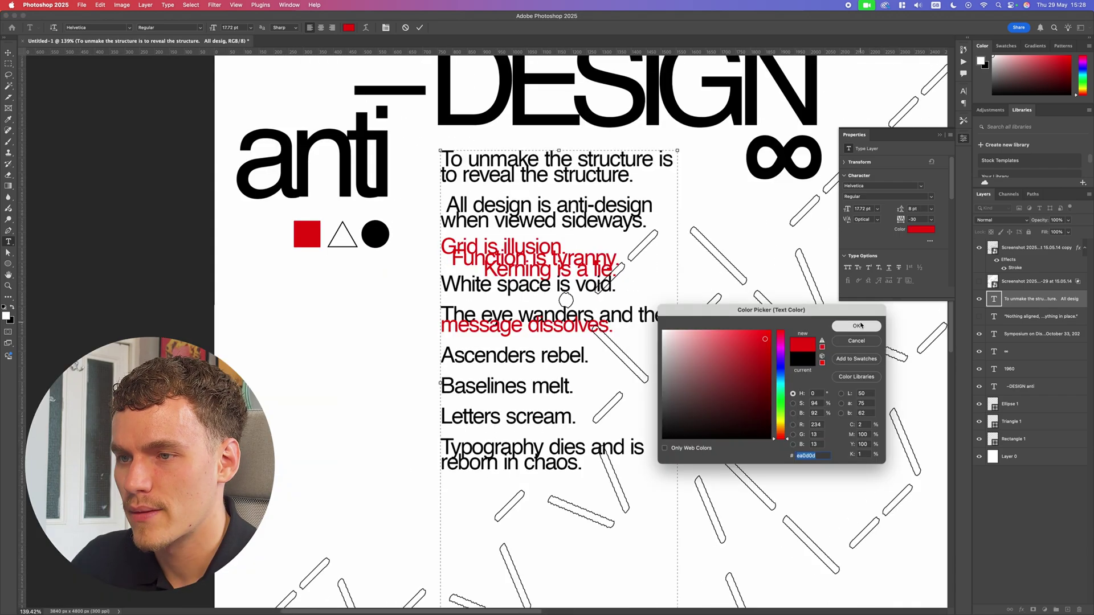
click(859, 325)
key(super+Return)
scroll(651, 327, down, 15)
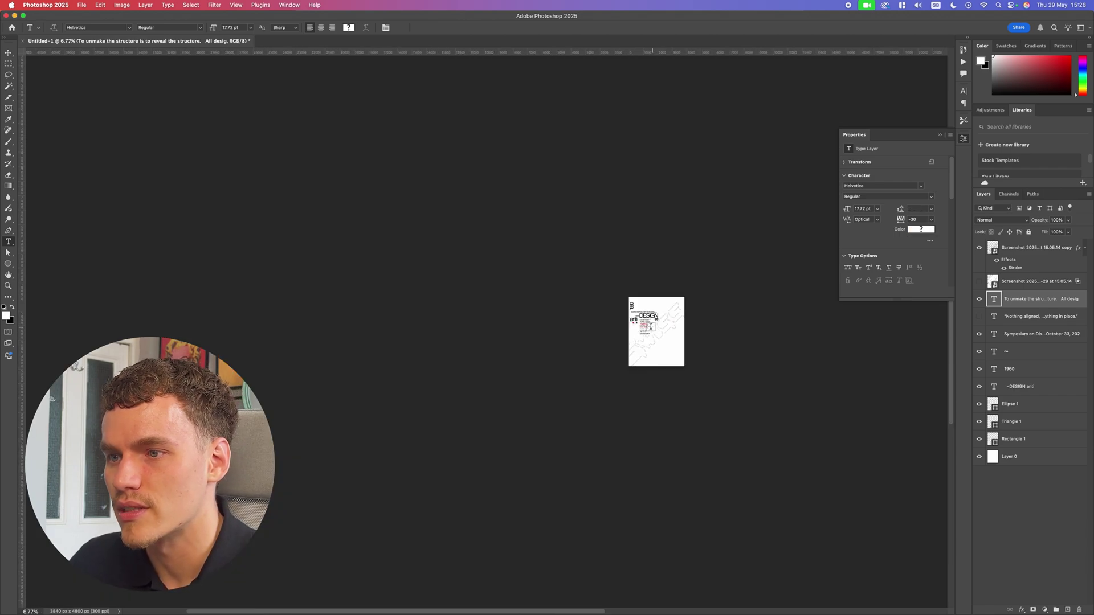
Step: Pull "Baselines melt." and "Letters scream." up directly beneath "Ascenders rebel.", indenting each line further than the one above
scroll(651, 326, up, 15)
click(464, 327)
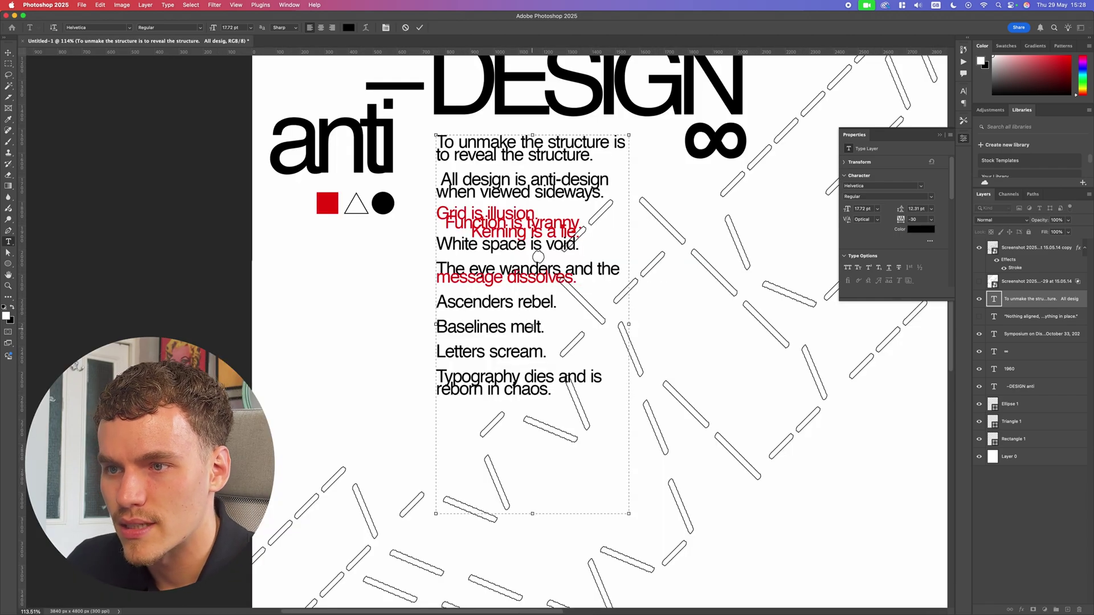
drag(464, 326, 420, 326)
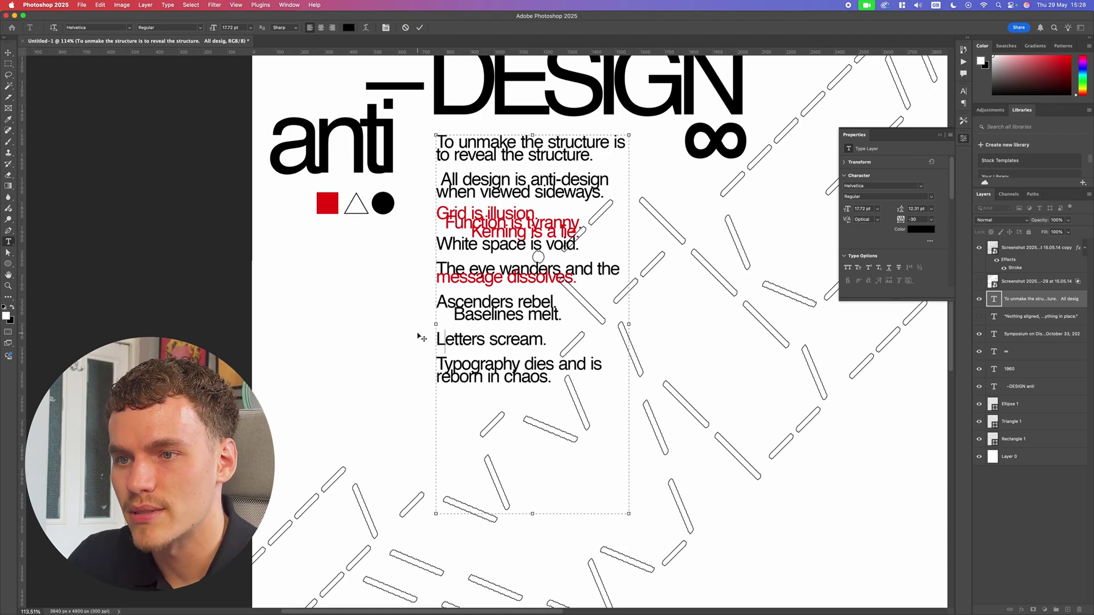
key(BackSpace)
Step: Set the leading of the three lines from "Ascenders rebel." to "Letters scream." to 8 pt and colour "Baselines melt." the square's red
drag(438, 302, 592, 329)
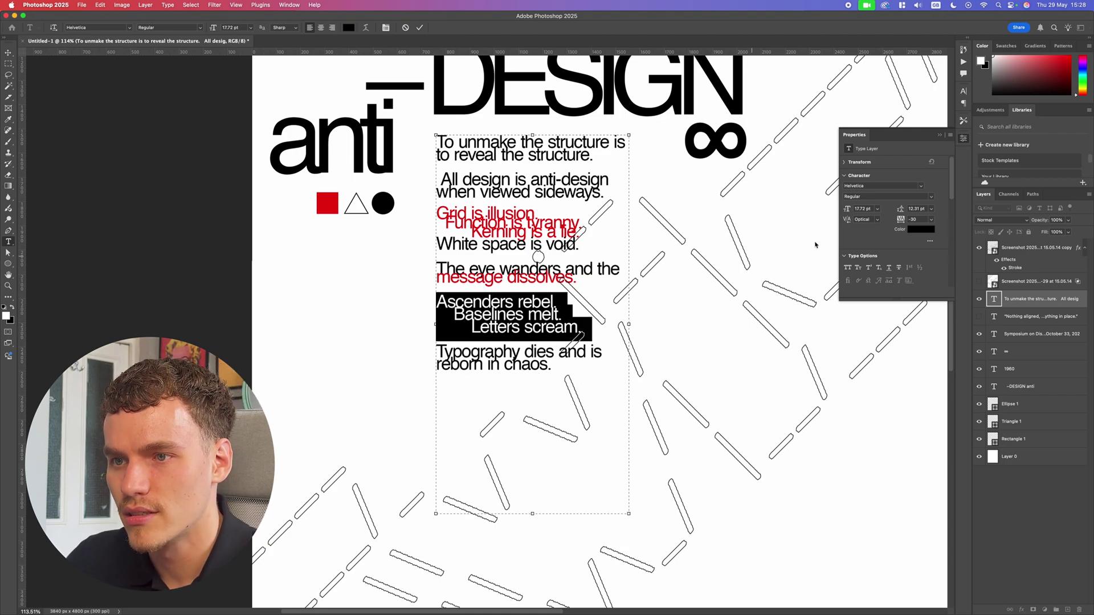
drag(901, 210, 901, 210)
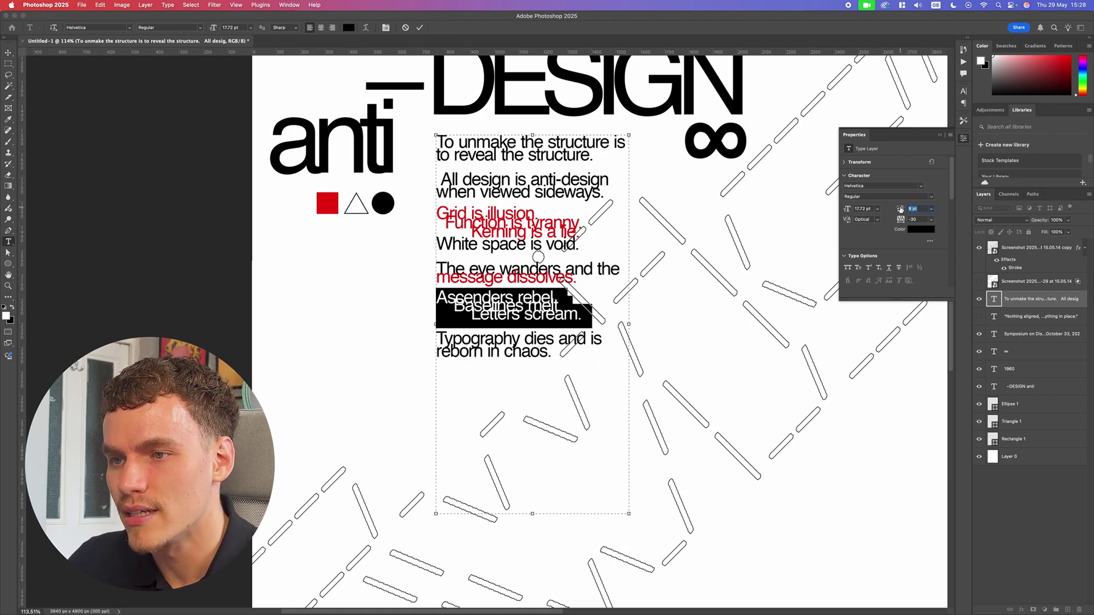
drag(575, 314, 393, 302)
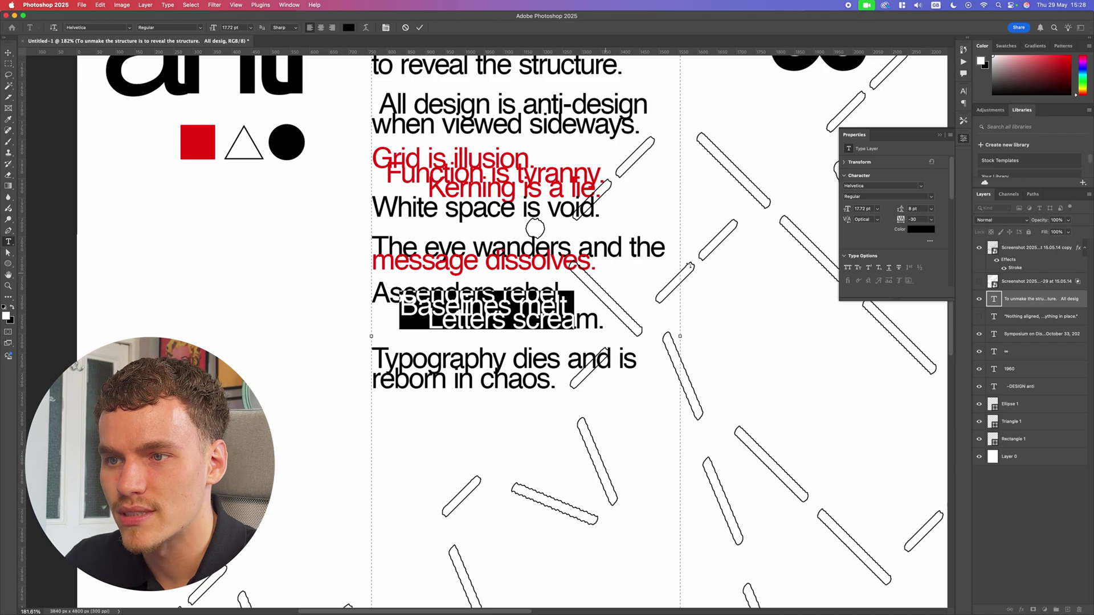
click(920, 229)
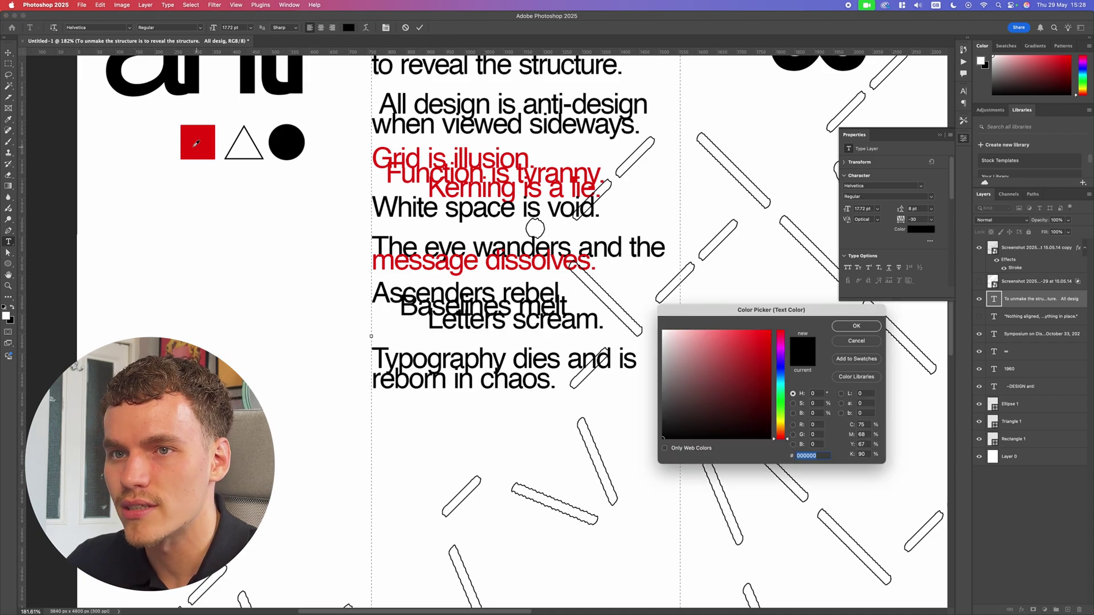
click(197, 143)
click(858, 326)
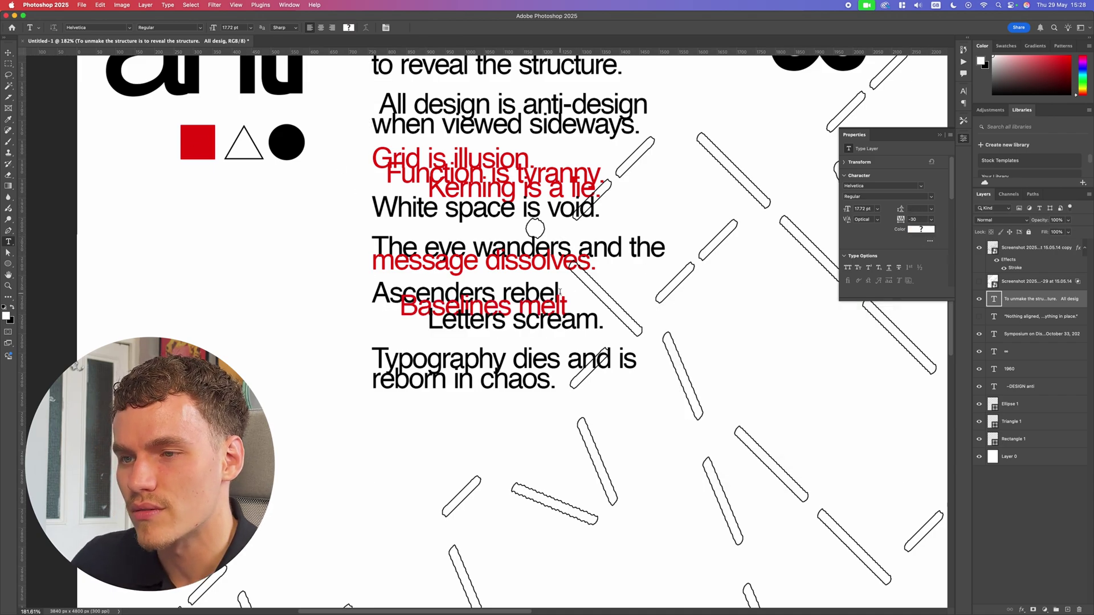
Step: Recolour "Grid is illusion." and "Kerning is a lie." black, keeping the square's red only on "Function is tyranny."
drag(608, 237, 354, 179)
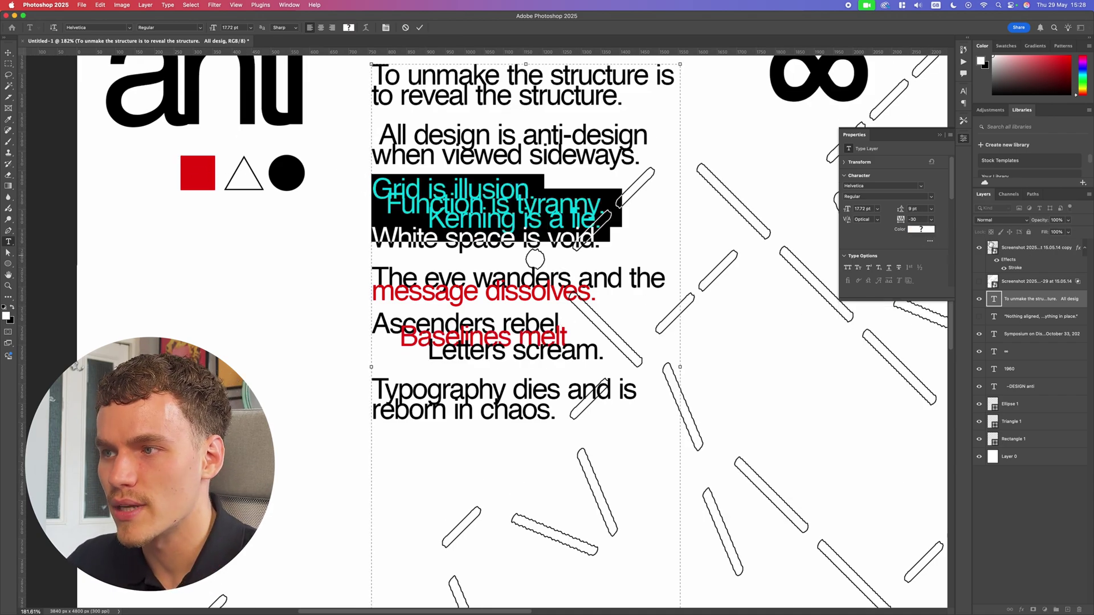
drag(606, 224, 256, 194)
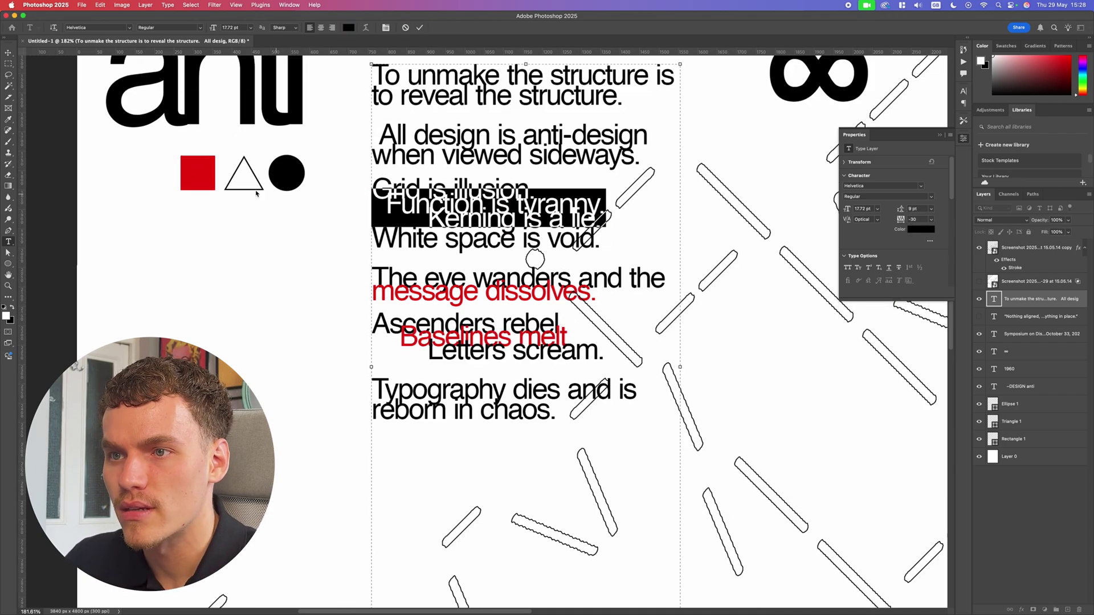
click(922, 229)
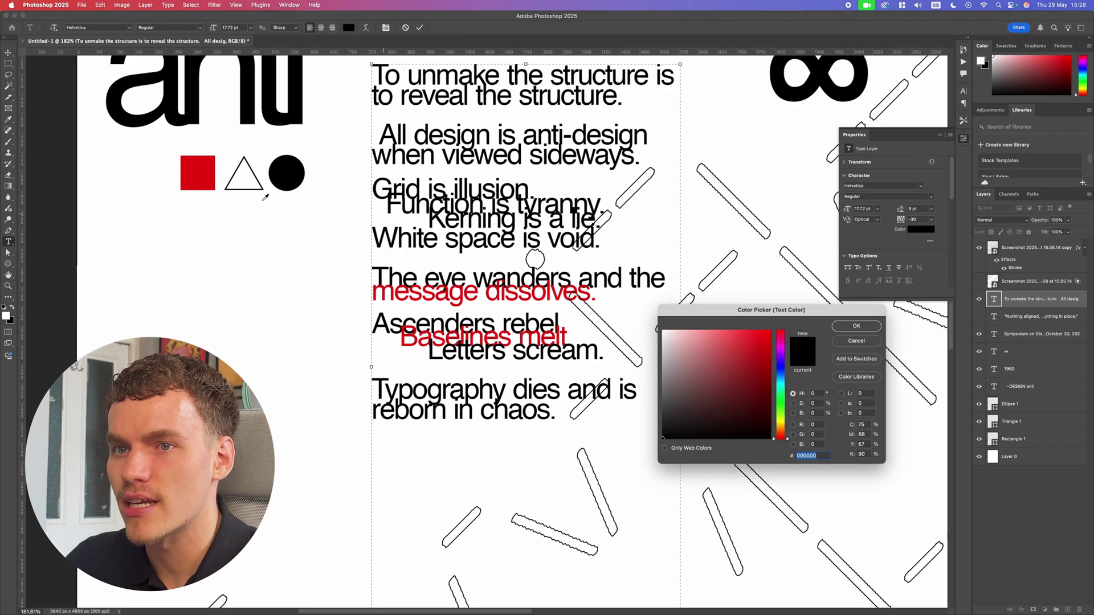
click(189, 165)
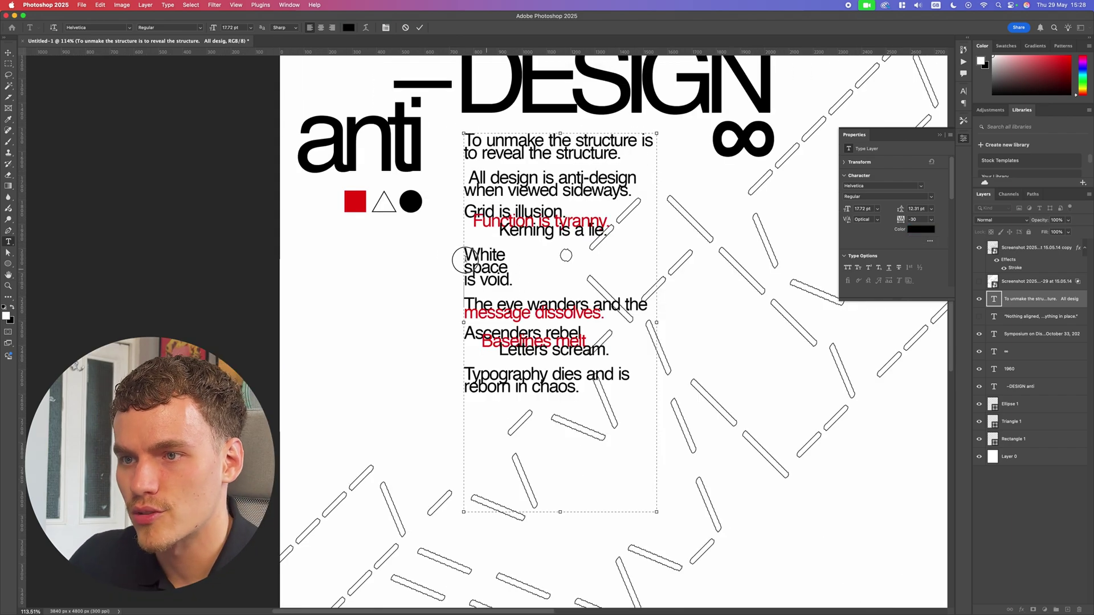
Step: Tighten the leading of "White space is void." so that its three short lines overlap
drag(465, 255, 514, 282)
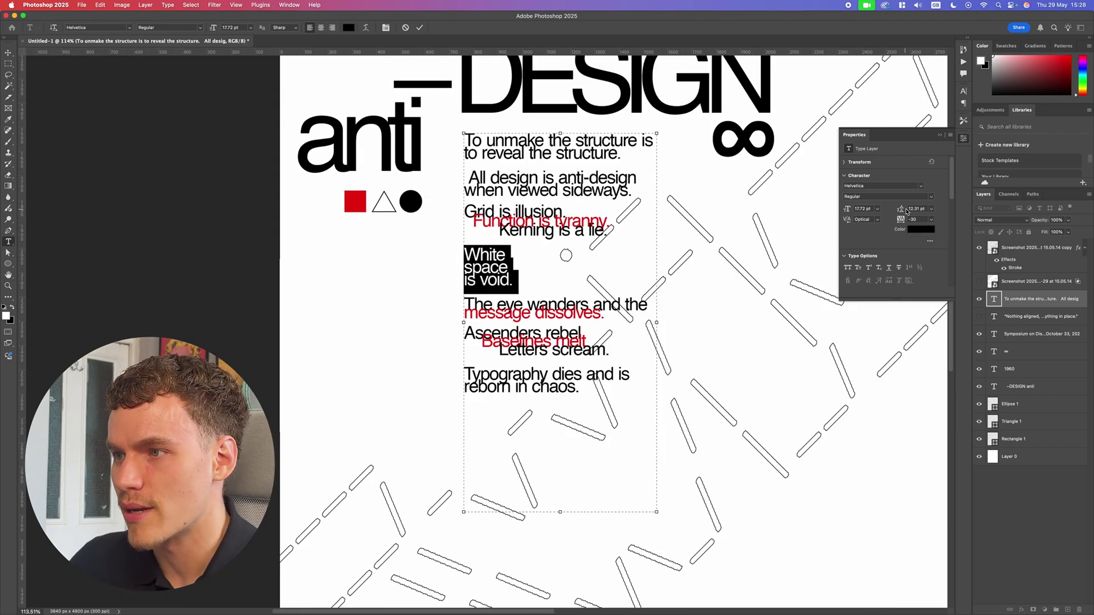
drag(906, 212, 889, 212)
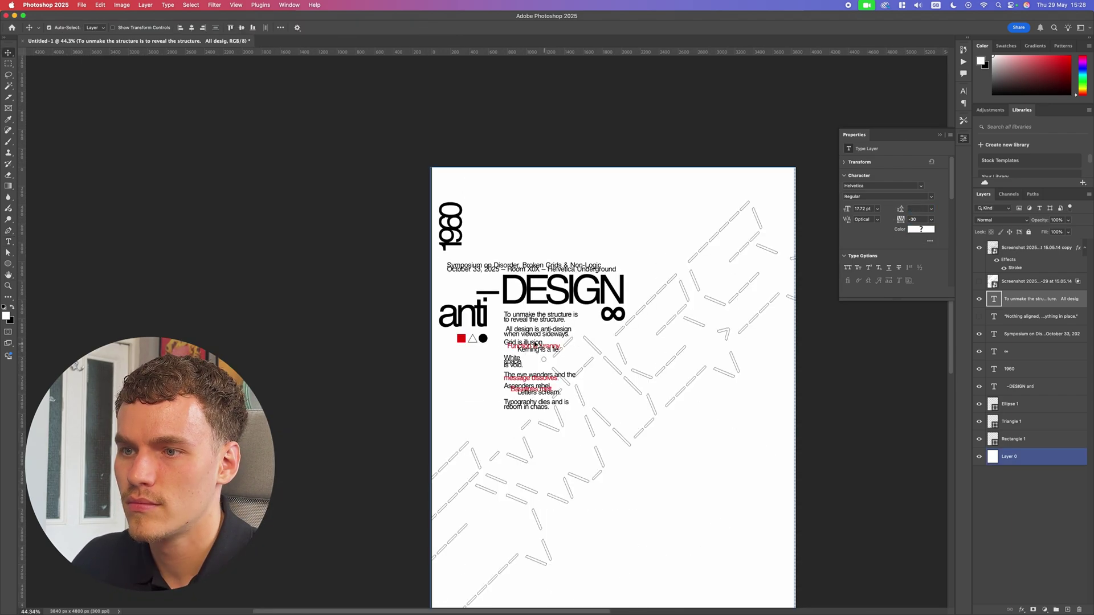
Step: Examine the spacing and red accents of the body text column up close and against the whole poster
scroll(533, 358, up, 5)
scroll(533, 360, down, 4)
scroll(536, 359, down, 5)
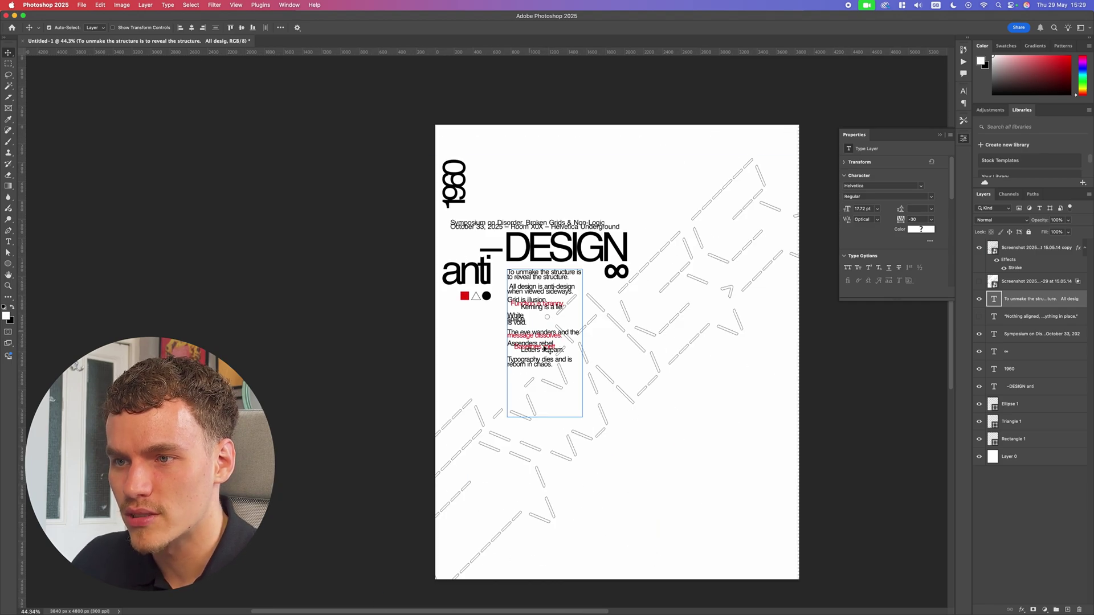
scroll(521, 295, up, 10)
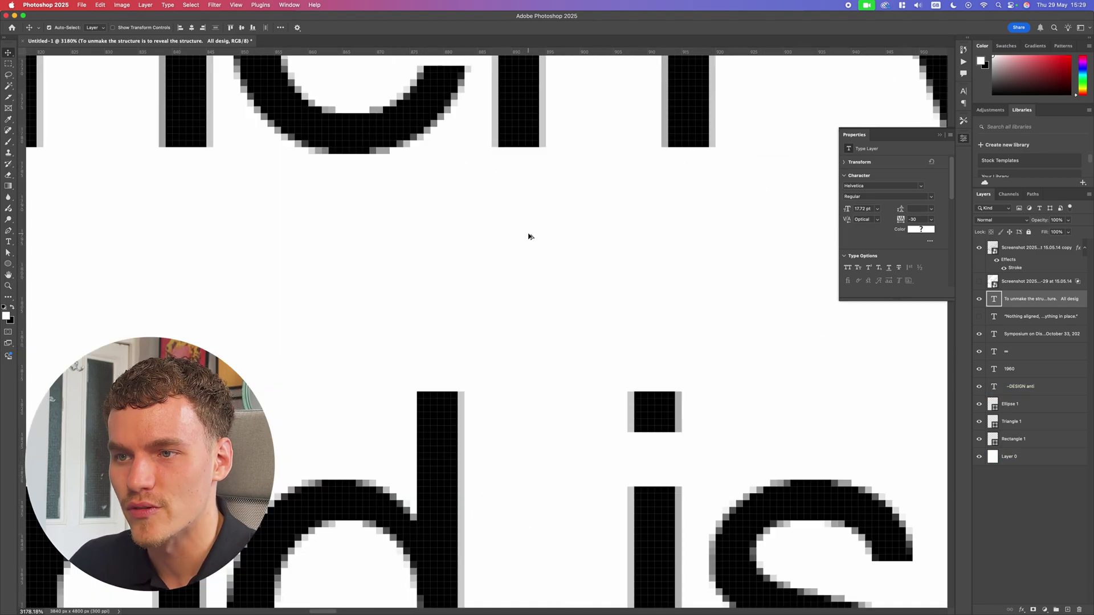
scroll(528, 236, down, 10)
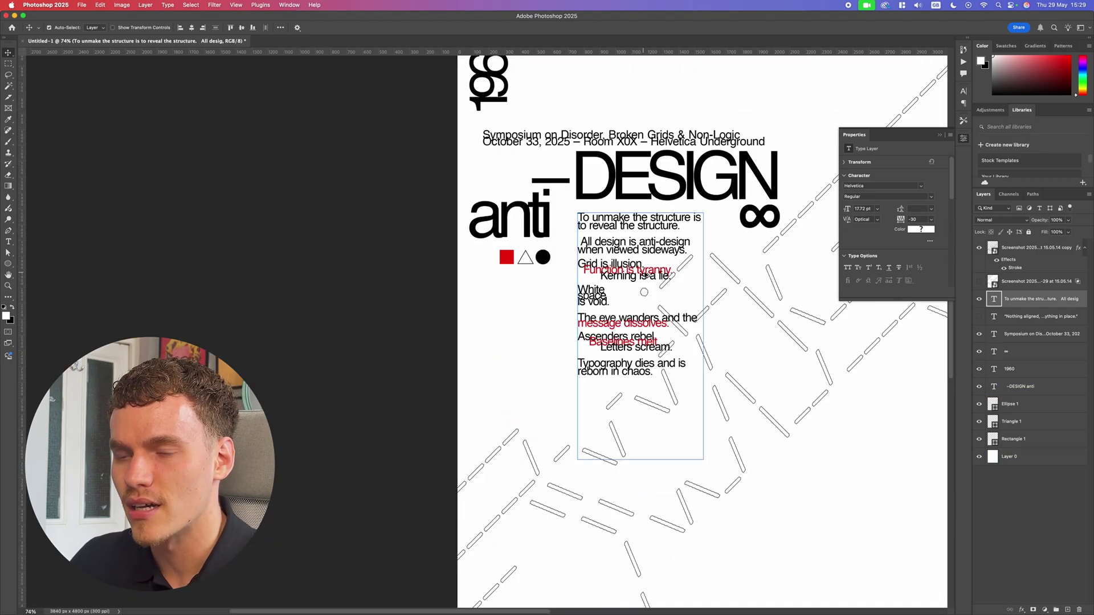
scroll(647, 276, up, 5)
scroll(655, 275, down, 4)
scroll(660, 280, up, 2)
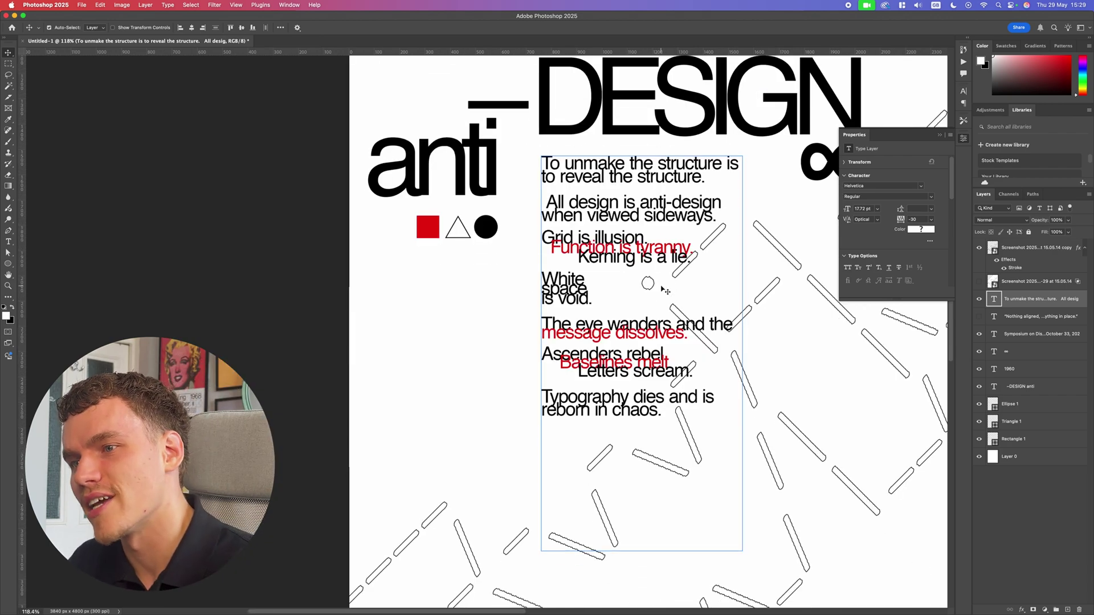
scroll(665, 359, down, 5)
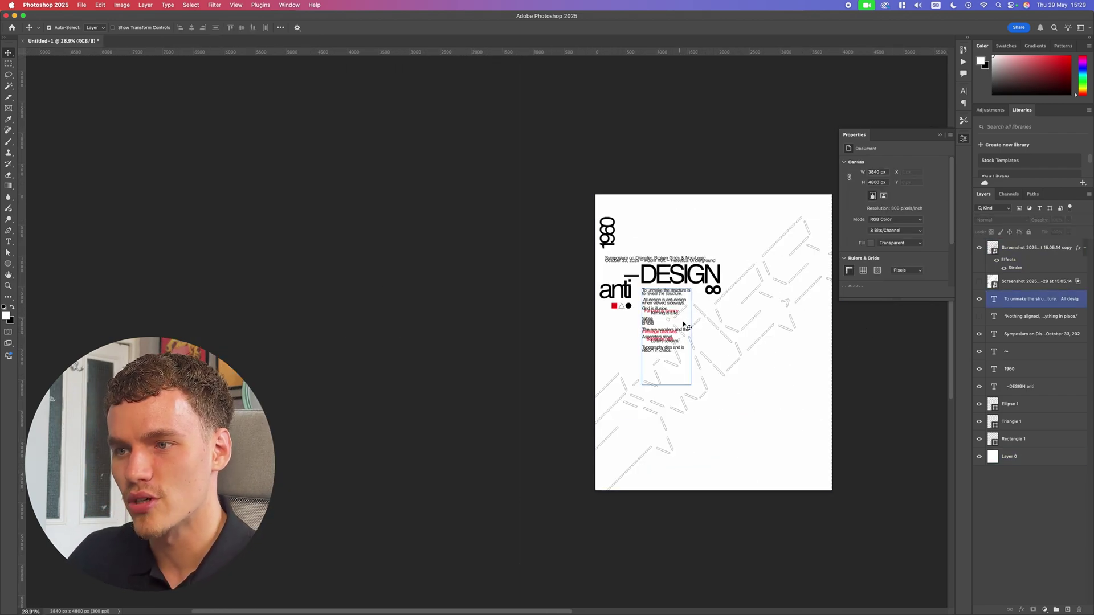
Step: Narrow the body text box so that the opening two sentences each wrap onto three lines
double_click(687, 326)
scroll(687, 326, up, 3)
drag(693, 340, 691, 340)
key(super+Return)
key(v)
scroll(694, 345, down, 8)
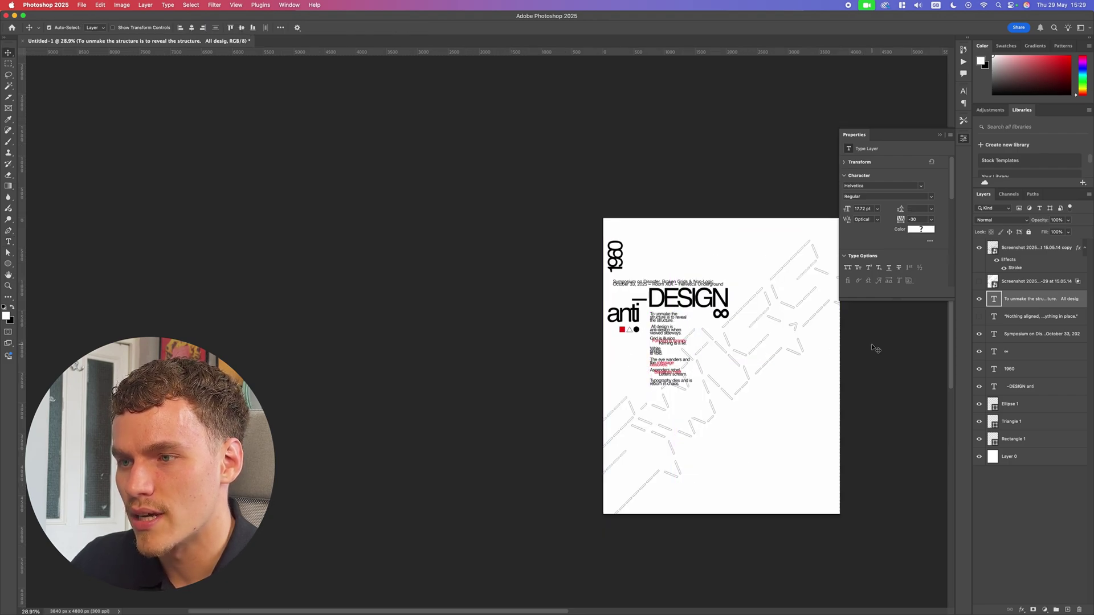
Step: Examine how the narrowed text column sits beneath the "anti–DESIGN" title and within the overall layout
scroll(871, 344, up, 6)
scroll(798, 333, down, 4)
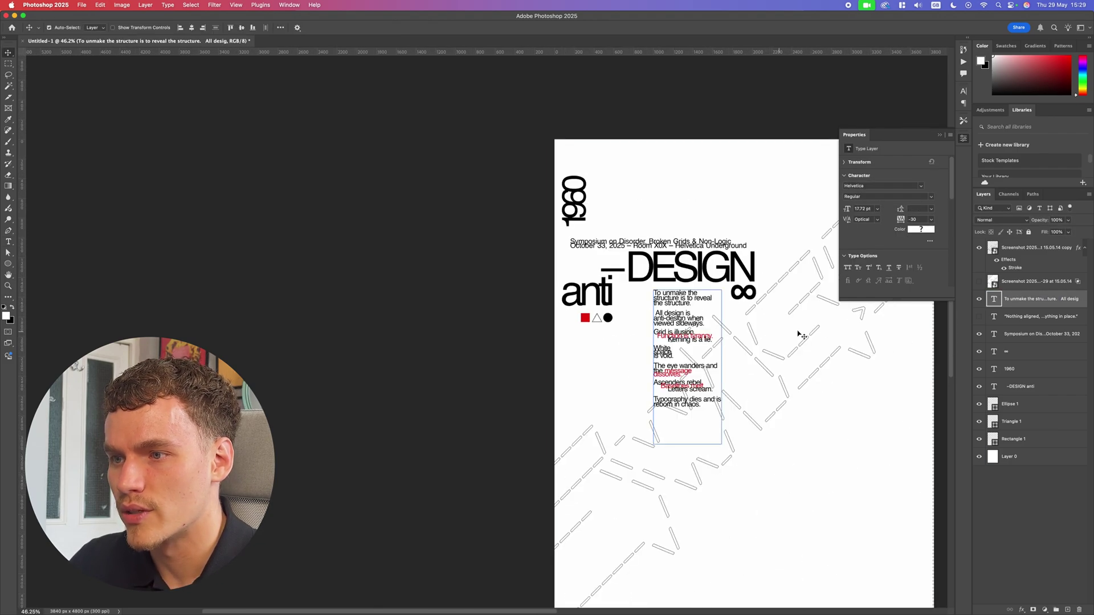
click(798, 333)
scroll(817, 332, down, 4)
click(757, 340)
scroll(775, 334, up, 8)
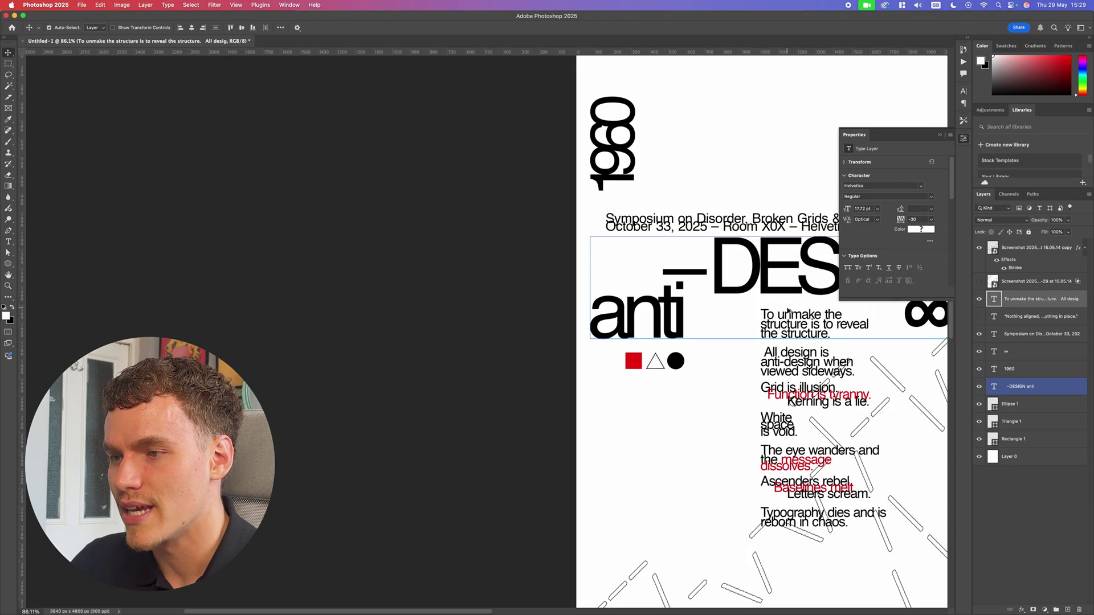
click(743, 260)
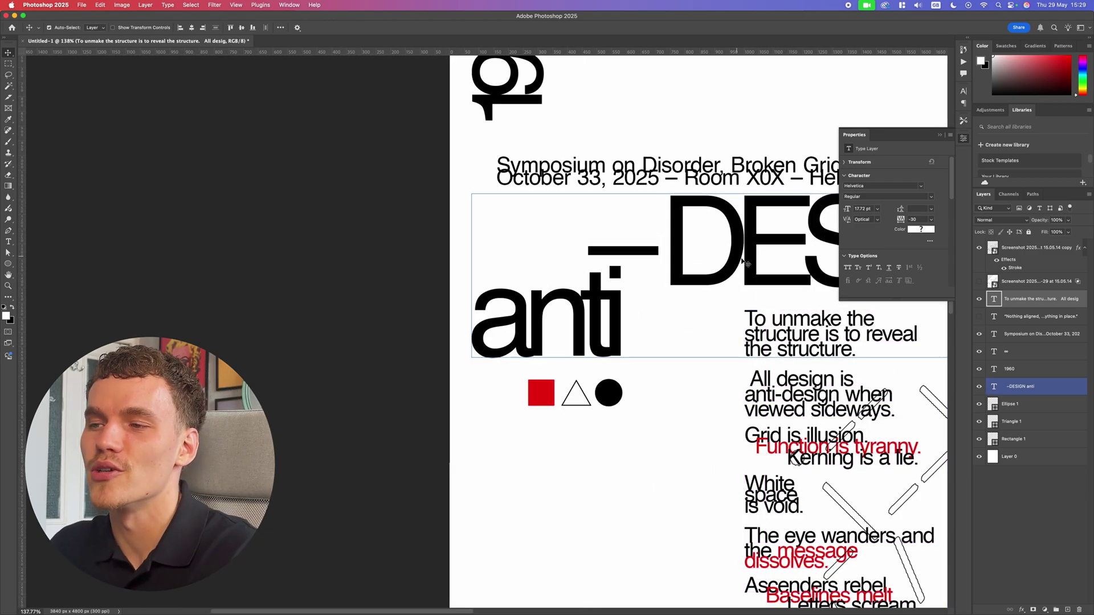
click(733, 388)
scroll(734, 387, down, 3)
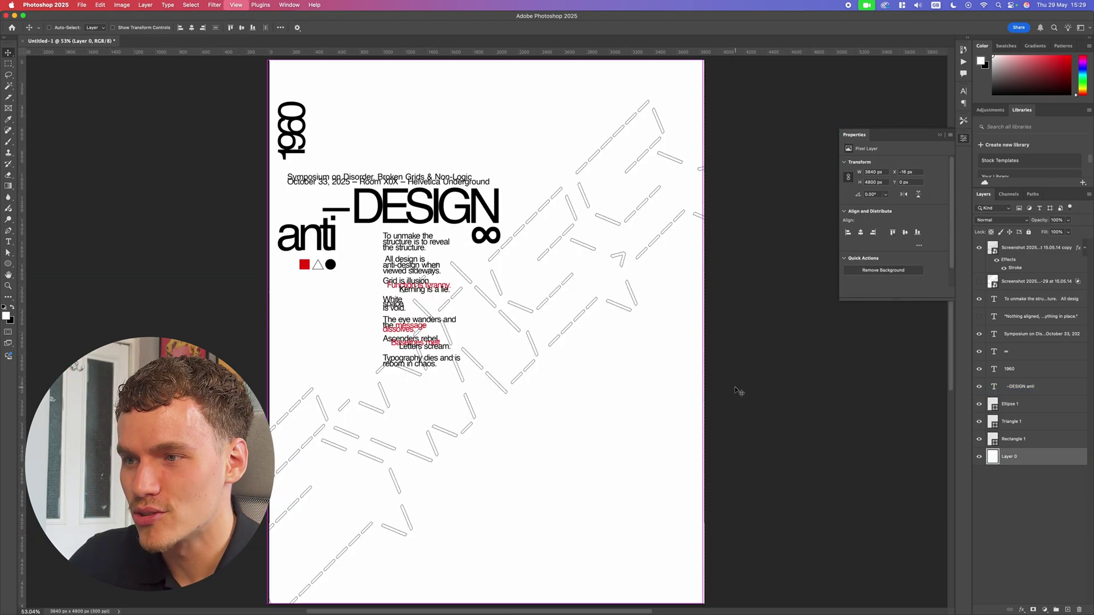
scroll(773, 394, down, 2)
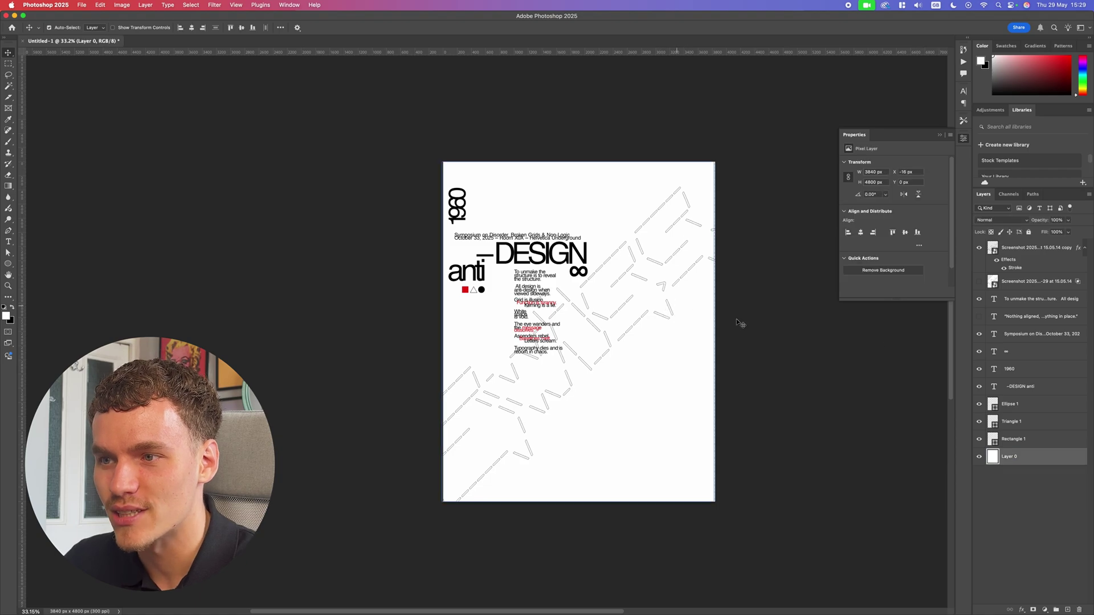
Step: Try the diagonal ASCII "Swiss" layer with its fill raised to 100%, and return the fill to 0%
click(713, 310)
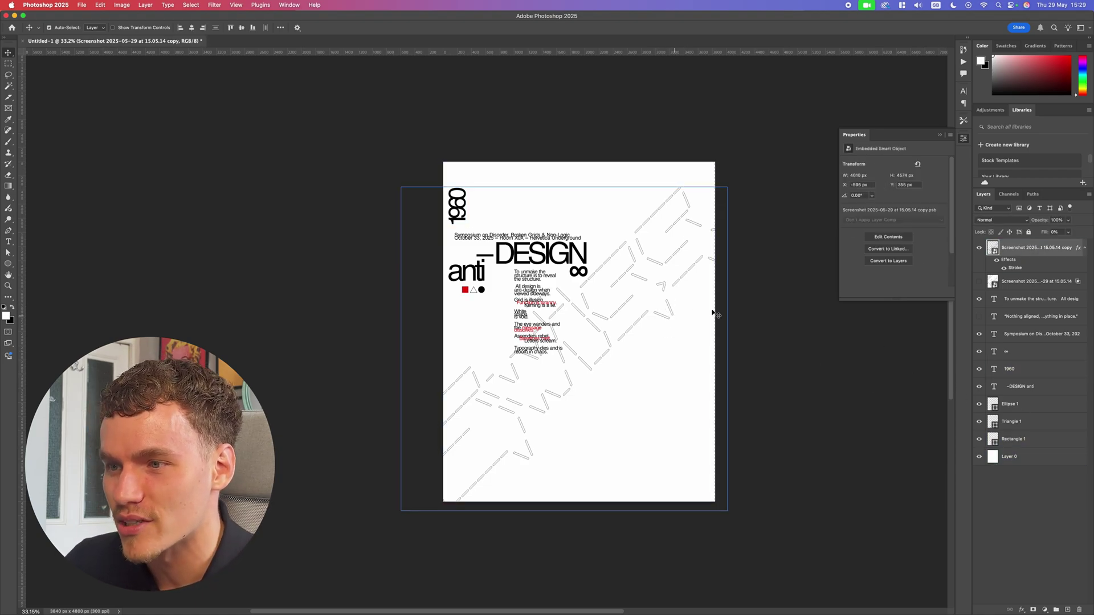
click(980, 251)
click(1068, 233)
click(1088, 244)
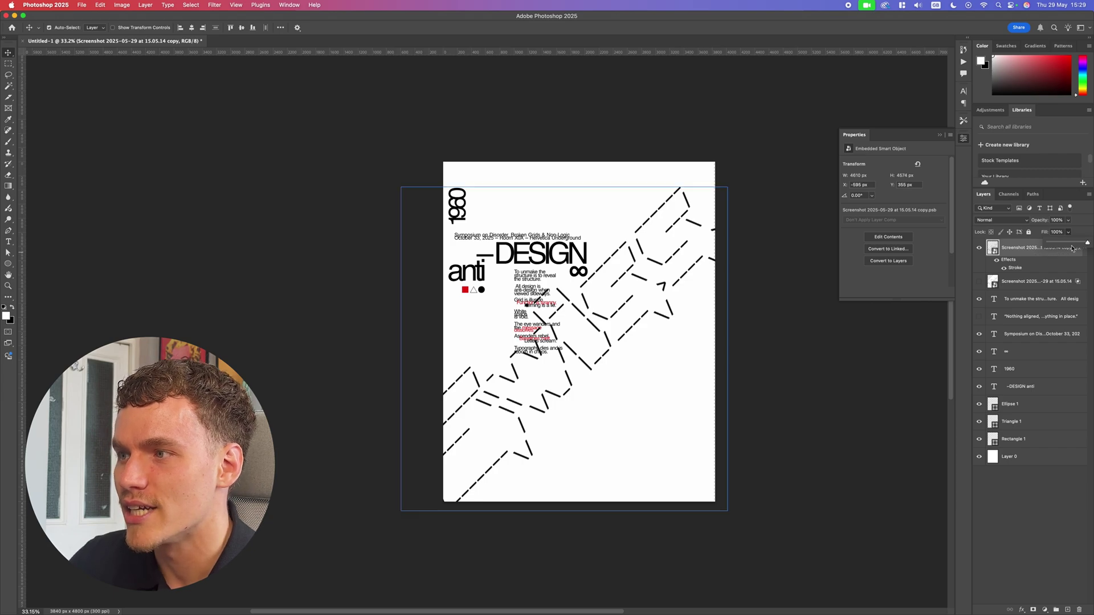
click(662, 300)
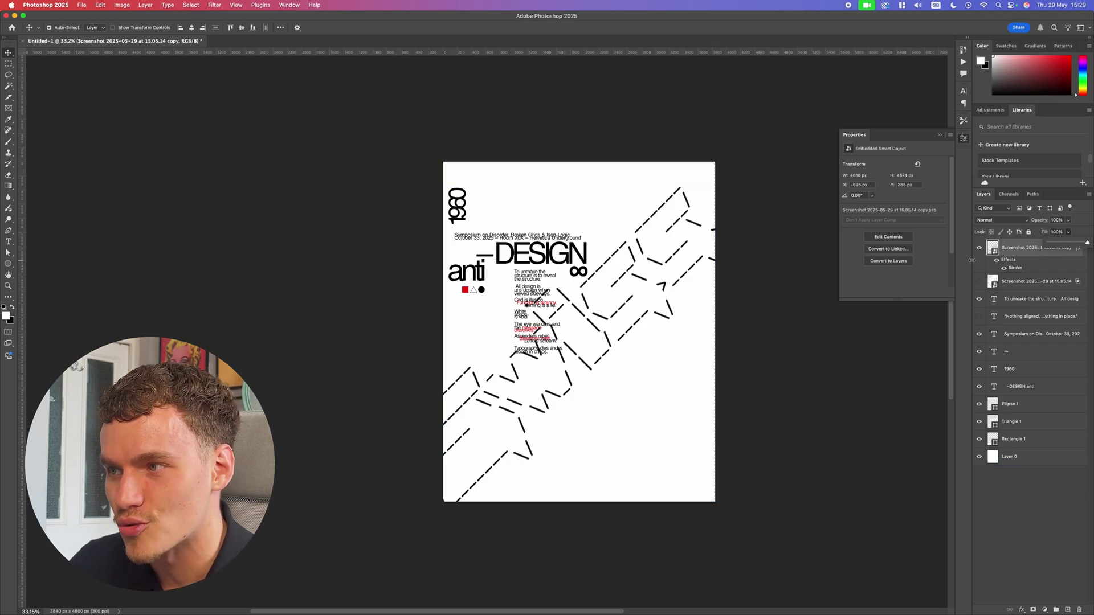
drag(1068, 244, 938, 247)
click(789, 257)
click(788, 256)
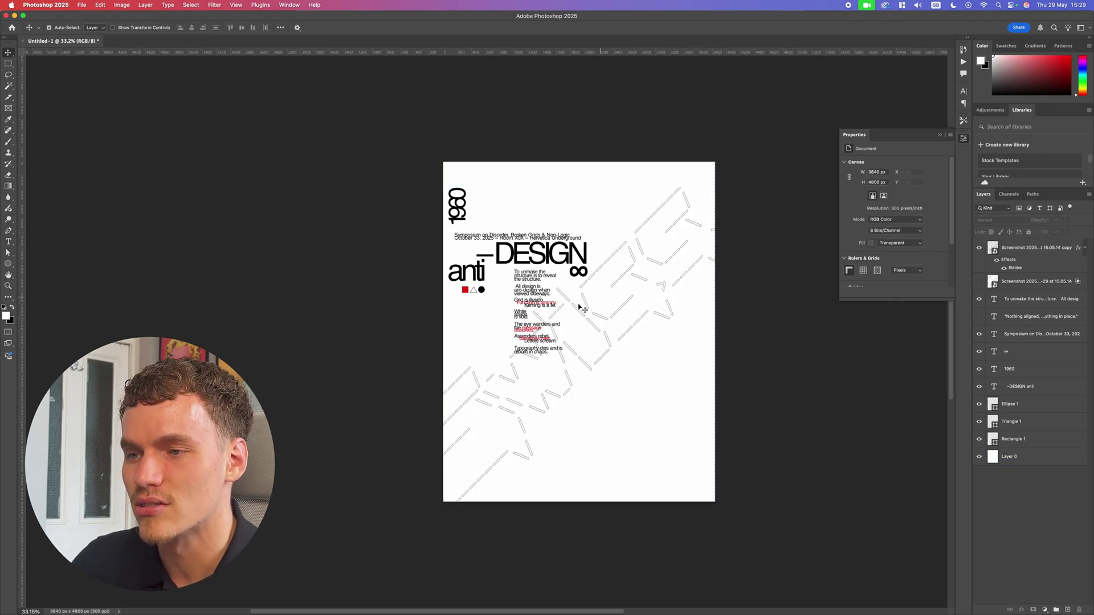
click(580, 307)
scroll(580, 308, up, 6)
scroll(614, 315, down, 6)
click(805, 304)
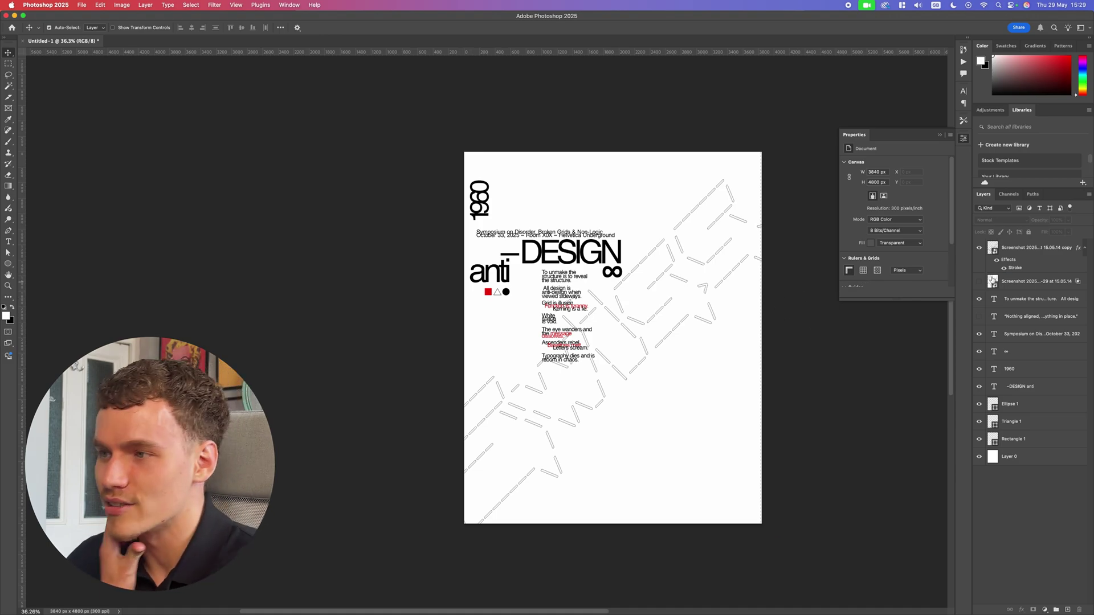
Step: Show the hidden quote "Nothing aligned, but everything in place." and move it higher and slightly left in the poster's lower right area
scroll(612, 337, right, 3)
click(979, 317)
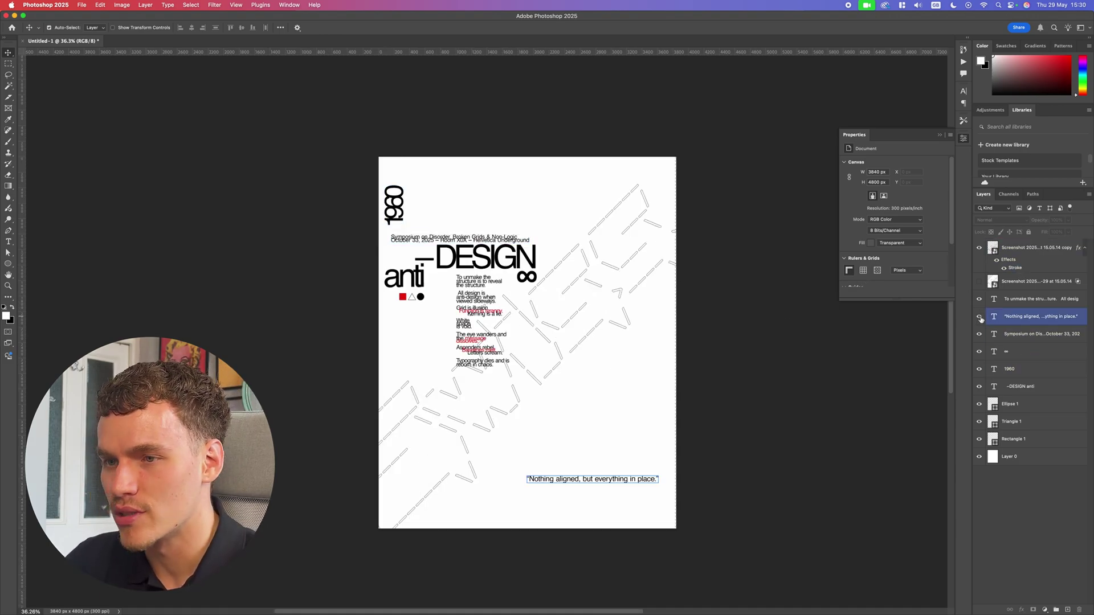
click(1050, 319)
scroll(632, 501, up, 3)
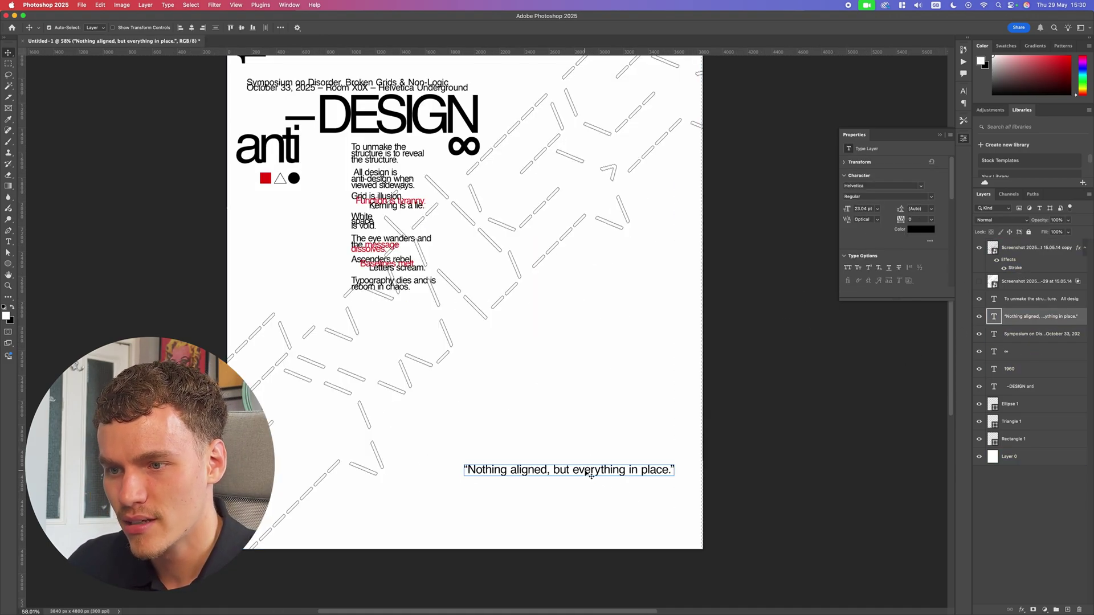
drag(591, 474, 576, 405)
click(752, 405)
scroll(741, 409, up, 1)
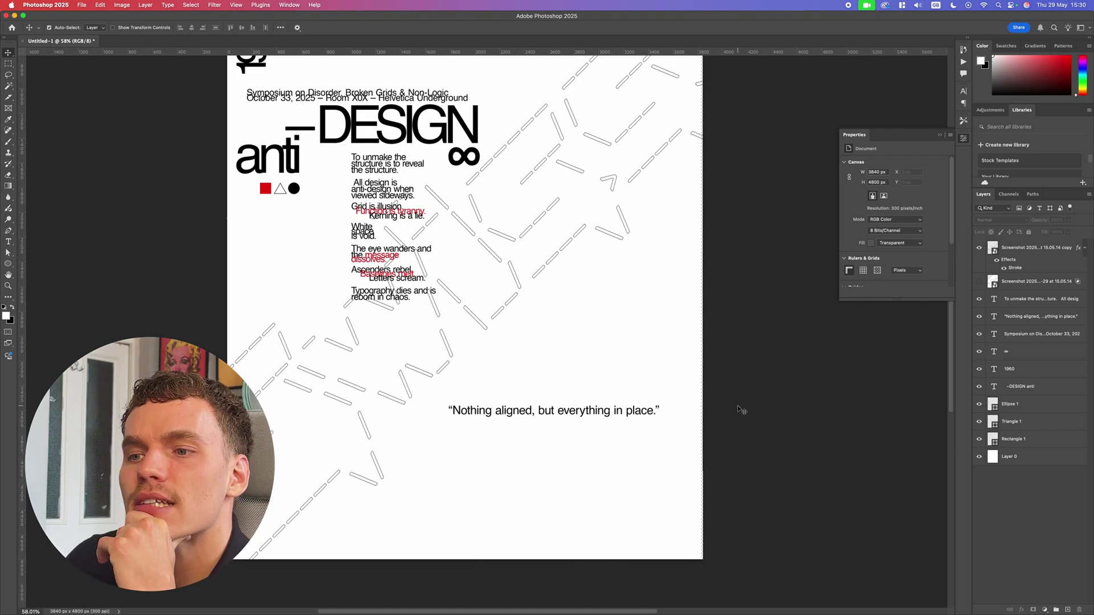
Step: Select the full text of the "Nothing aligned, but everything in place." quote and open its paragraph settings
scroll(741, 409, down, 1)
double_click(648, 402)
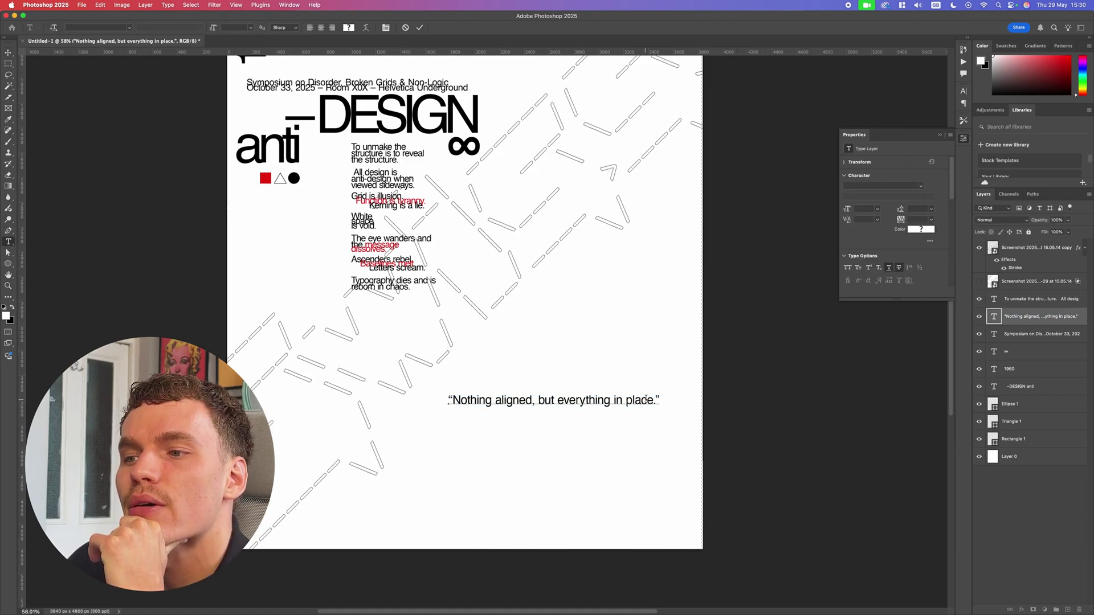
drag(652, 400, 460, 401)
click(495, 400)
scroll(516, 401, down, 3)
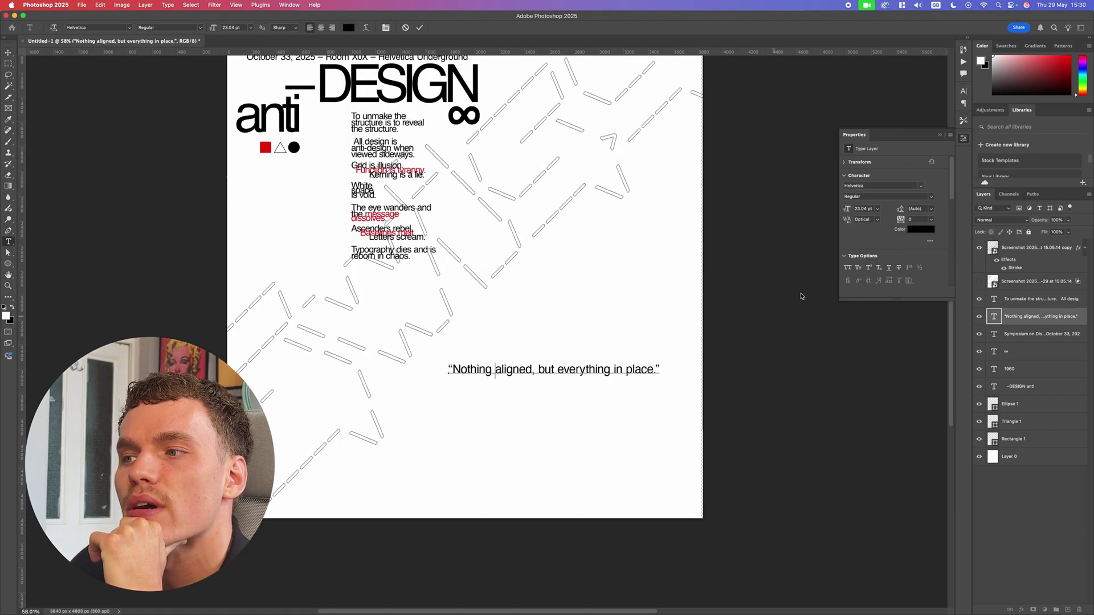
key(super+a)
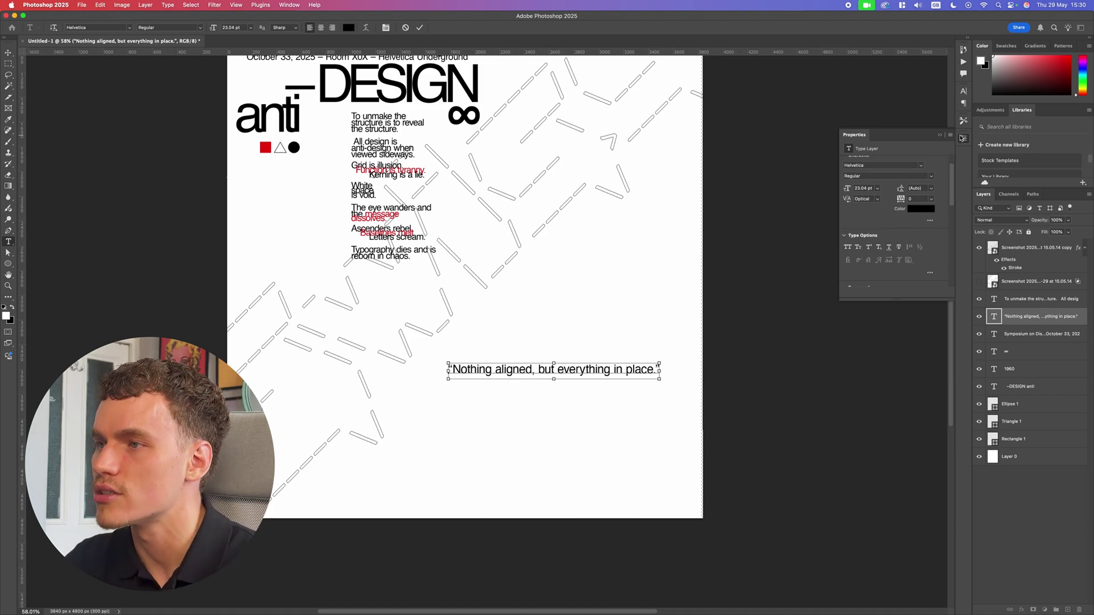
click(964, 103)
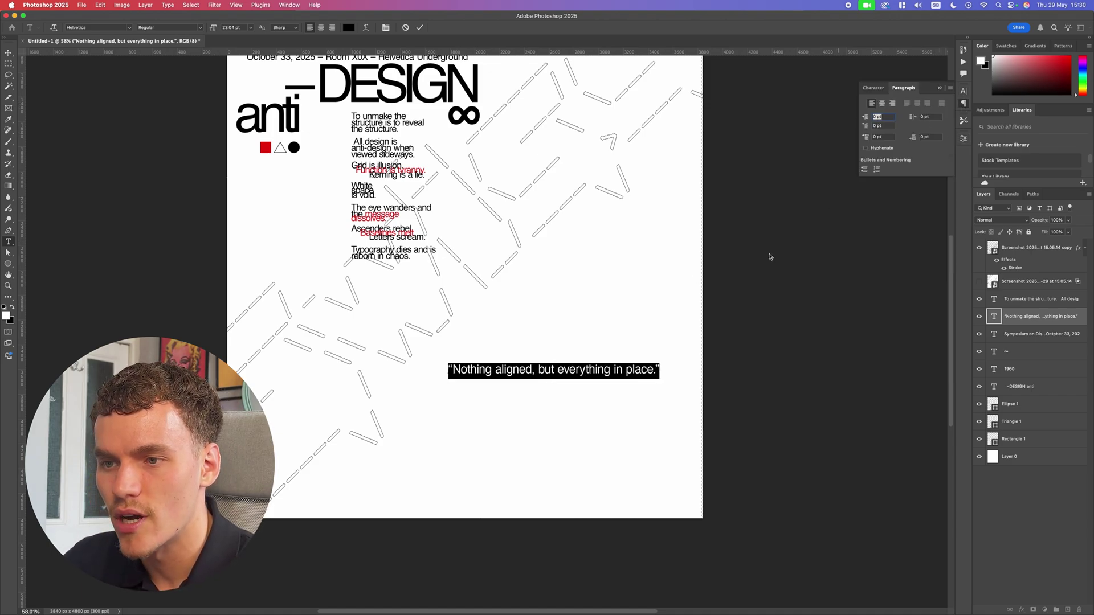
click(769, 257)
Step: Move the quote to the upper part of the poster, above the symposium lines and aligned with the body text column
scroll(686, 315, down, 3)
scroll(686, 316, up, 4)
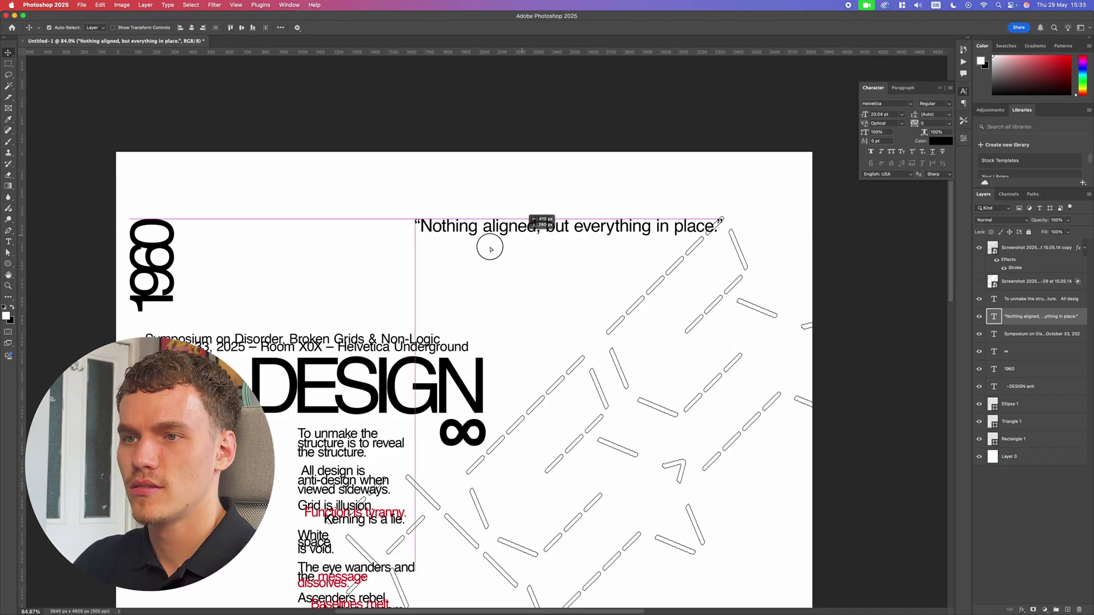
scroll(446, 276, down, 5)
scroll(447, 276, up, 3)
drag(447, 276, 460, 292)
scroll(460, 293, up, 10)
Step: Select the whole quote and greatly widen its tracking so the letters spread across the poster
double_click(460, 292)
scroll(705, 248, down, 3)
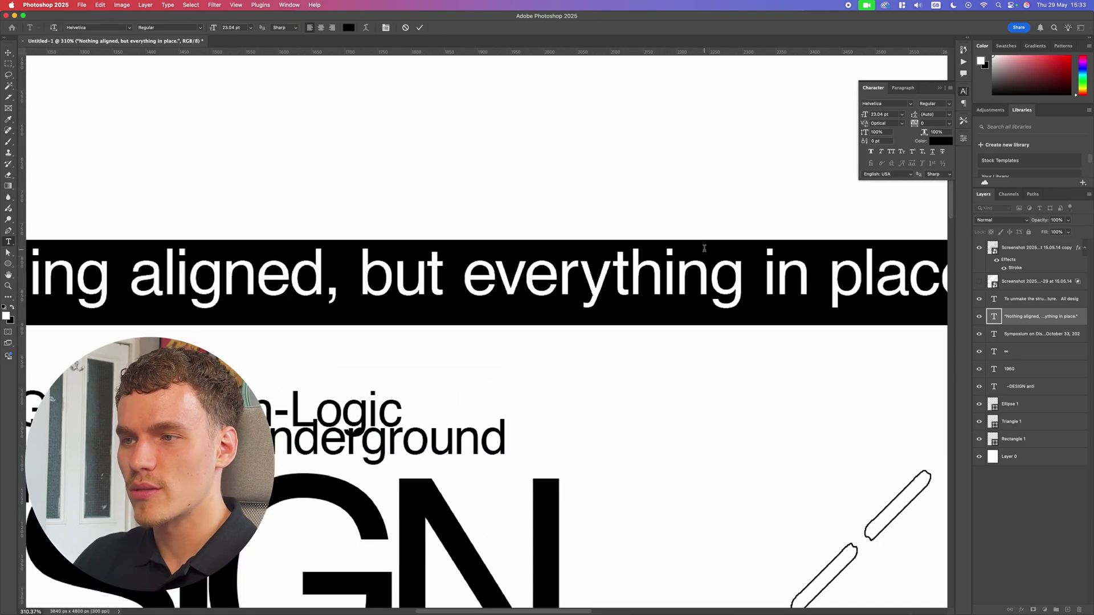
scroll(704, 248, down, 3)
drag(916, 124, 927, 123)
scroll(804, 168, down, 5)
scroll(802, 165, up, 2)
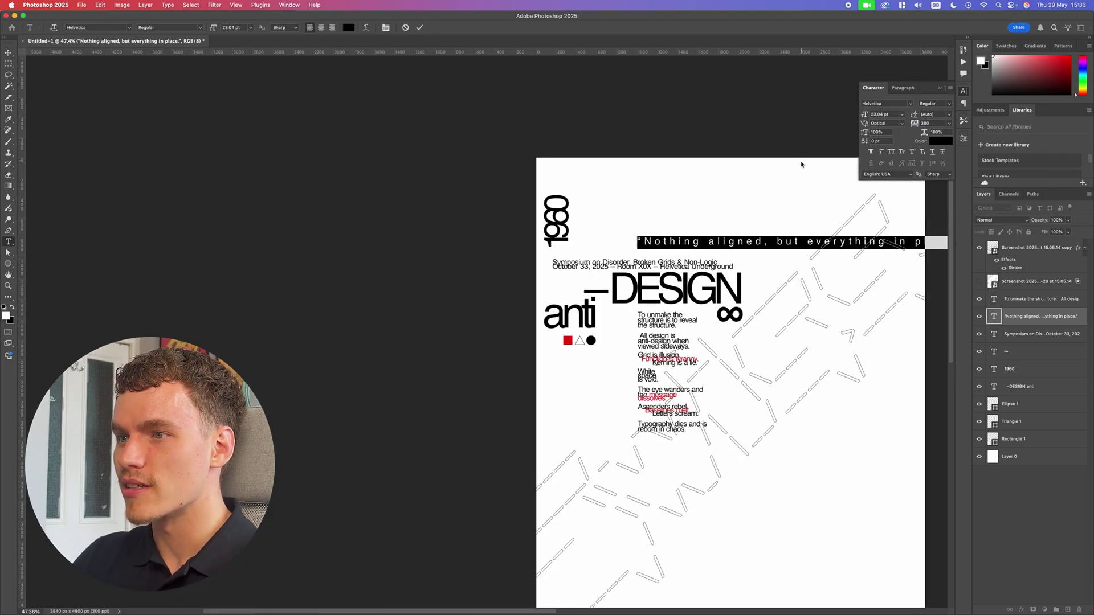
key(super+Return)
Step: Set the quote in all caps at 10 pt, and place it along the poster's upper margin using the layout guides
key(v)
drag(853, 242, 767, 183)
scroll(775, 185, down, 5)
scroll(774, 201, up, 3)
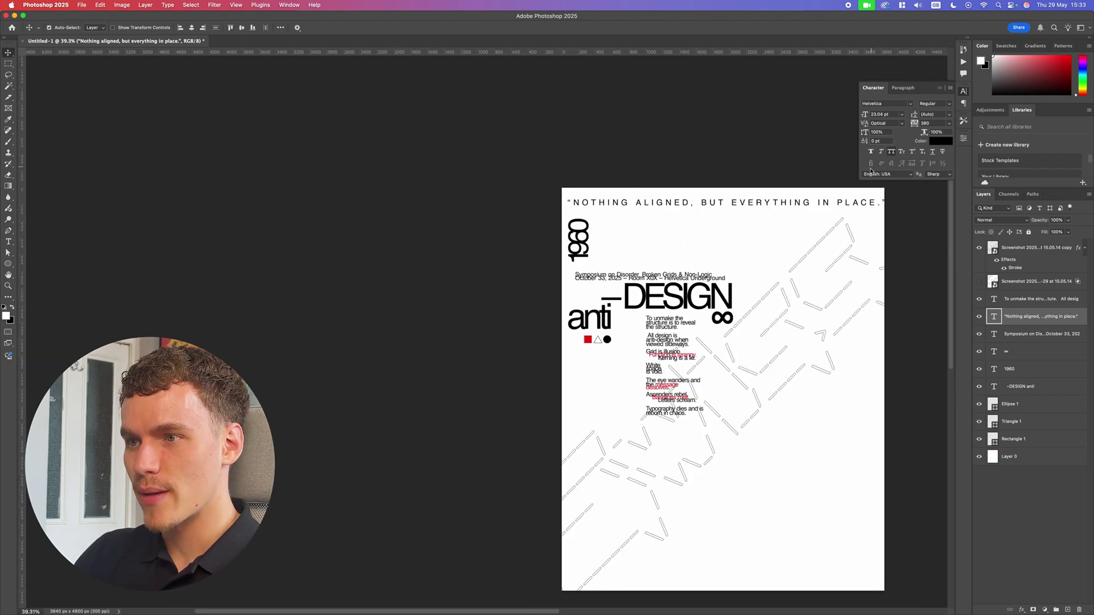
click(865, 201)
drag(707, 262, 708, 250)
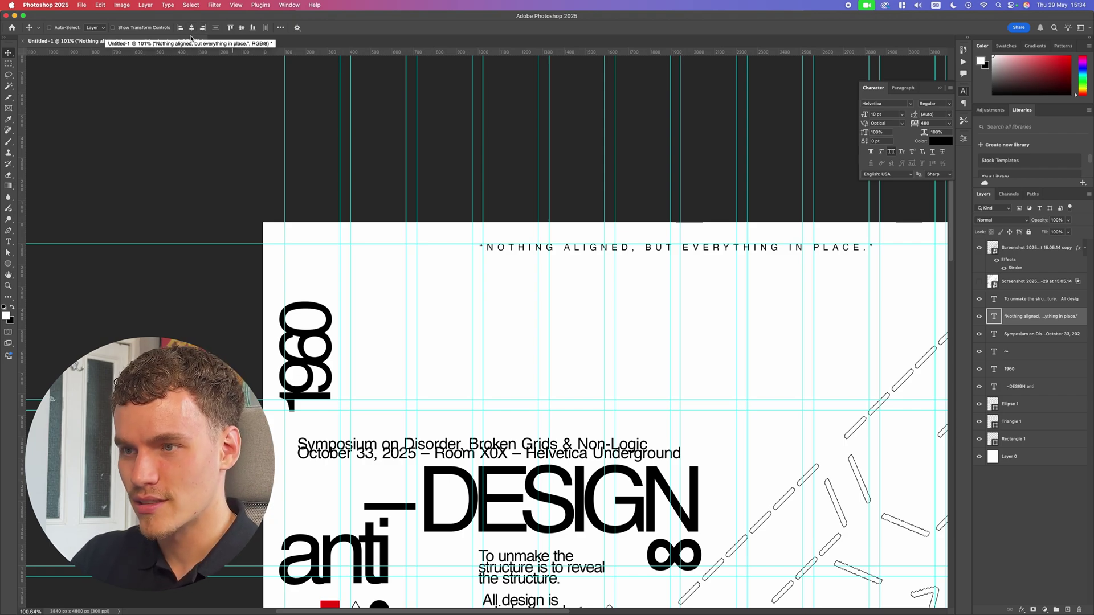
key(super+semicolon)
key(super+semicolon)
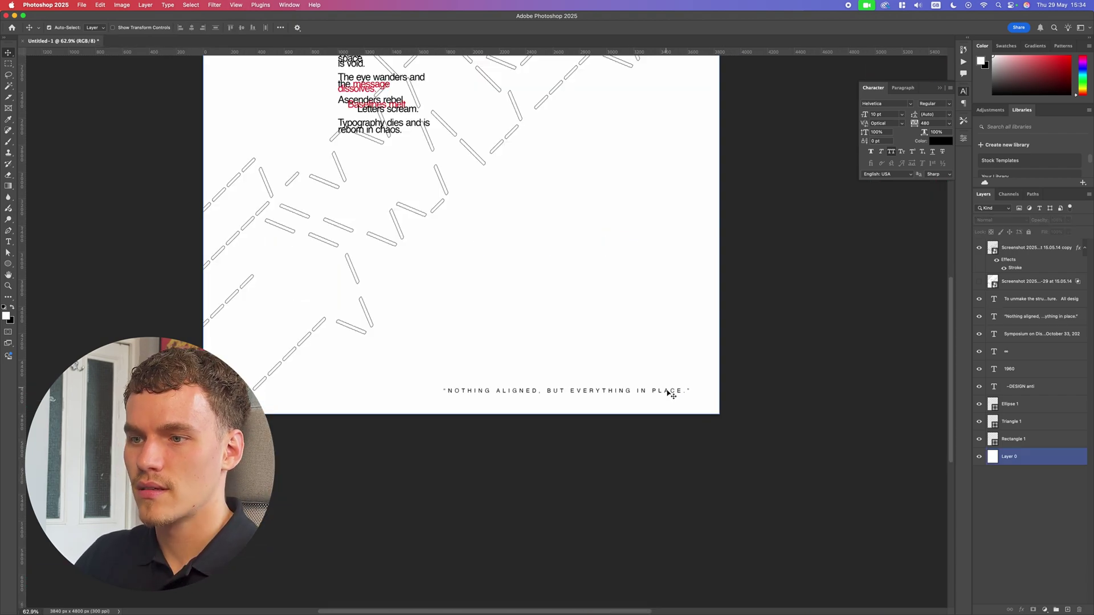
Step: Check the quote's placement in the poster's lower right corner against the layout guides, and hide the guides
super+click(666, 392)
shift+super+click(667, 392)
key(super+semicolon)
key(t)
click(663, 391)
key(super+a)
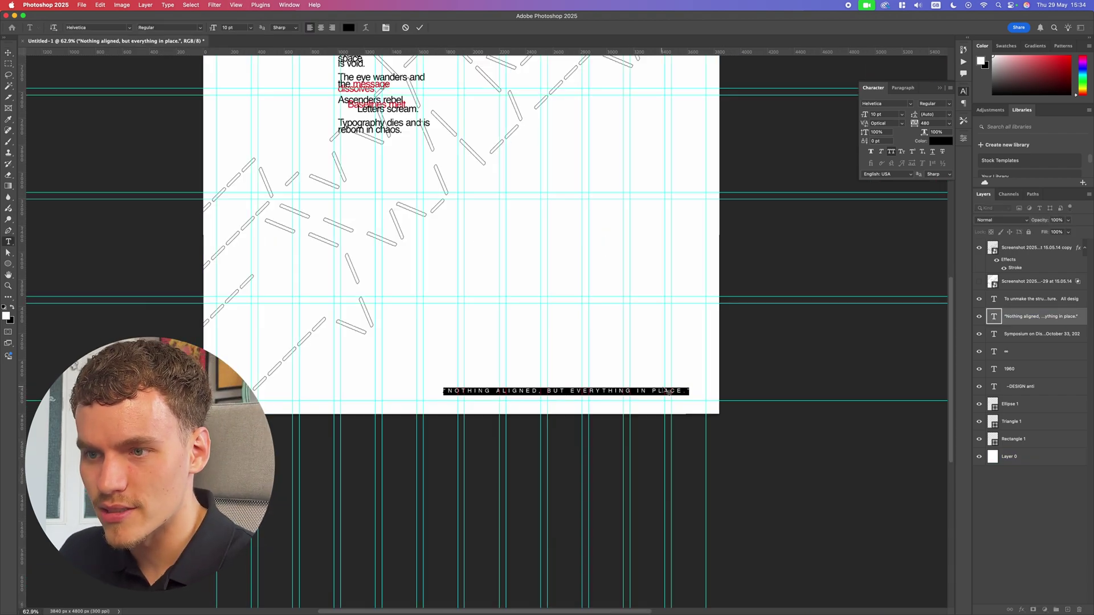
key(Escape)
scroll(664, 388, down, 10)
key(super+semicolon)
scroll(665, 386, up, 3)
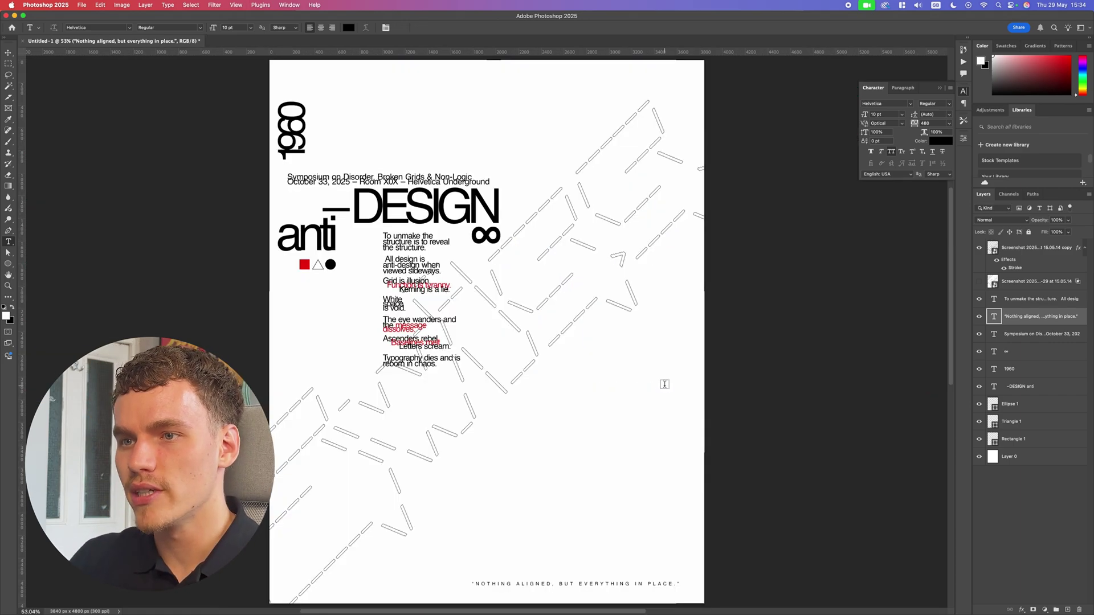
Step: Hide the quote layer to judge the poster without it
scroll(665, 387, down, 2)
key(v)
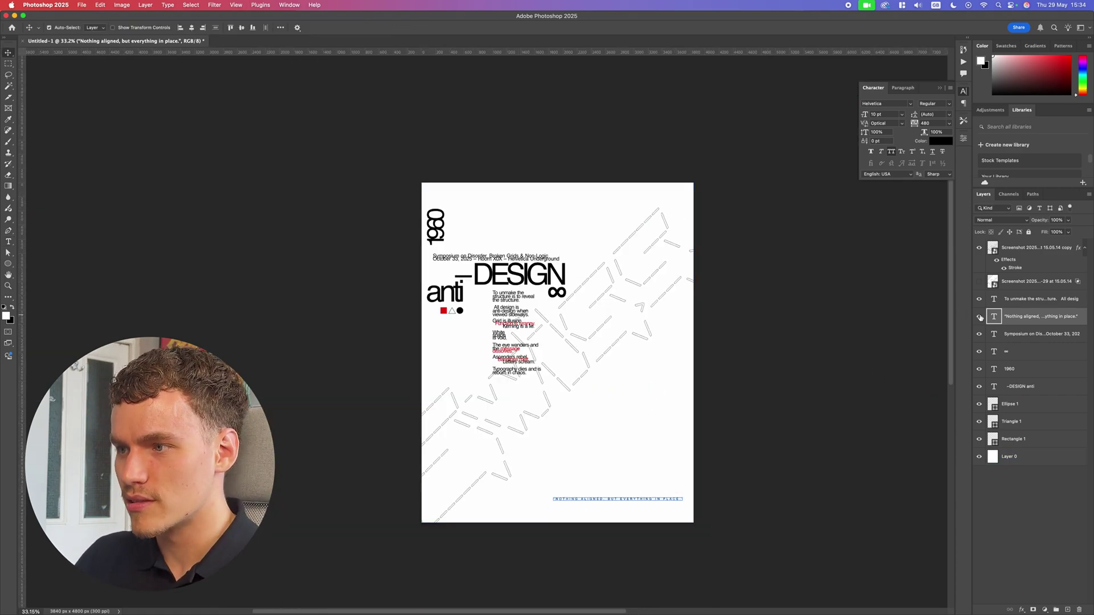
key(super+comma)
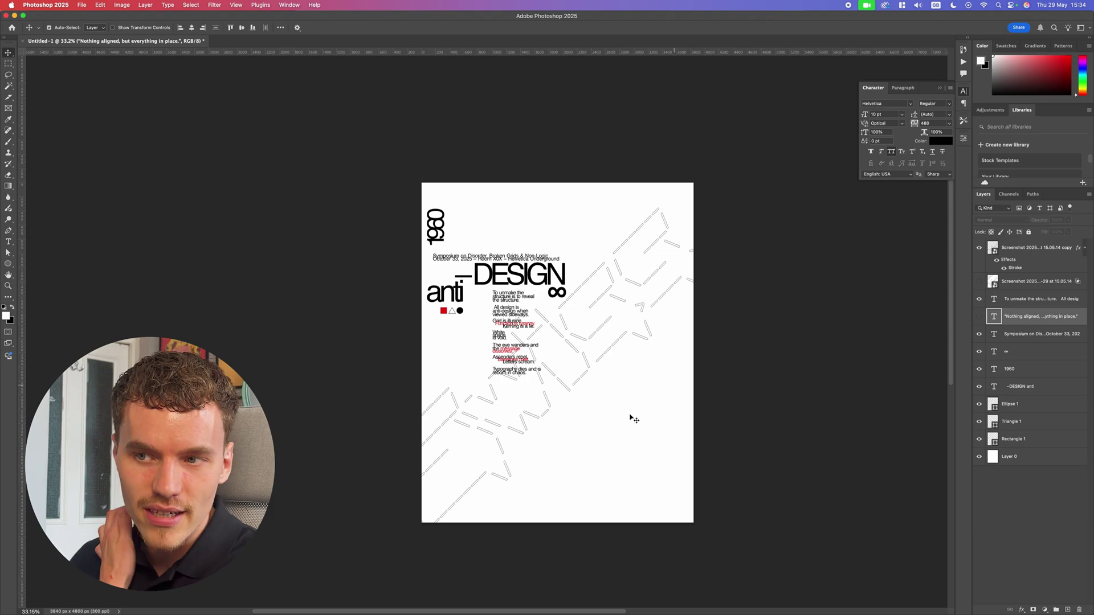
click(523, 434)
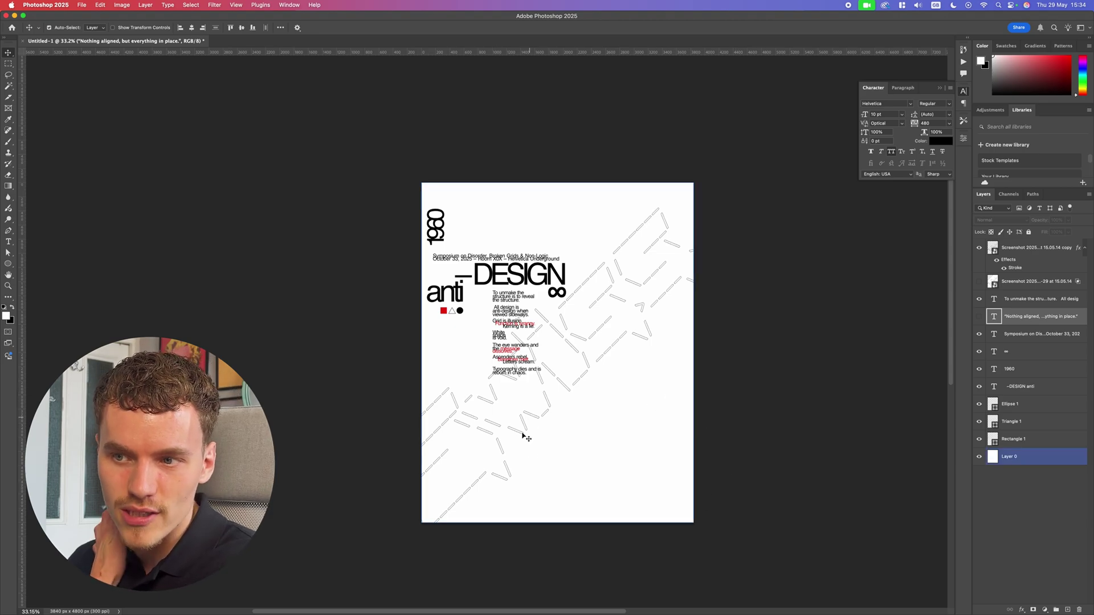
Step: Try shifting the diagonal ASCII "Swiss" slightly to the right, and undo the shift
mouse_move(666, 228)
mouse_down()
mouse_move(731, 176)
mouse_move(700, 206)
mouse_move(682, 251)
mouse_move(682, 226)
mouse_up()
key(super+z)
click(668, 225)
click(666, 222)
scroll(720, 399, left, 2)
scroll(720, 399, down, 1)
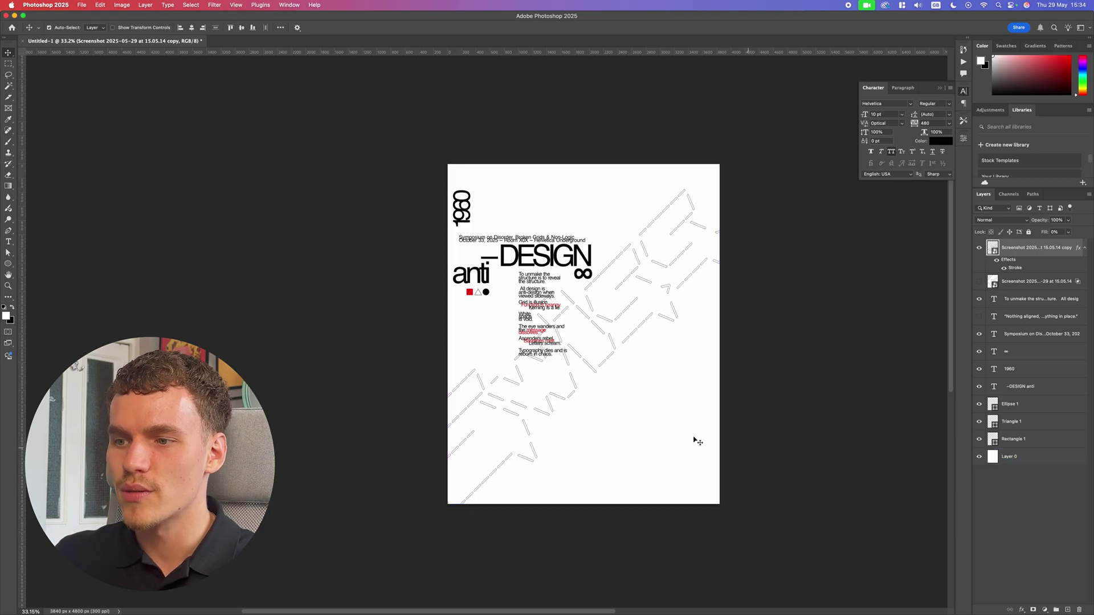
click(655, 444)
click(742, 422)
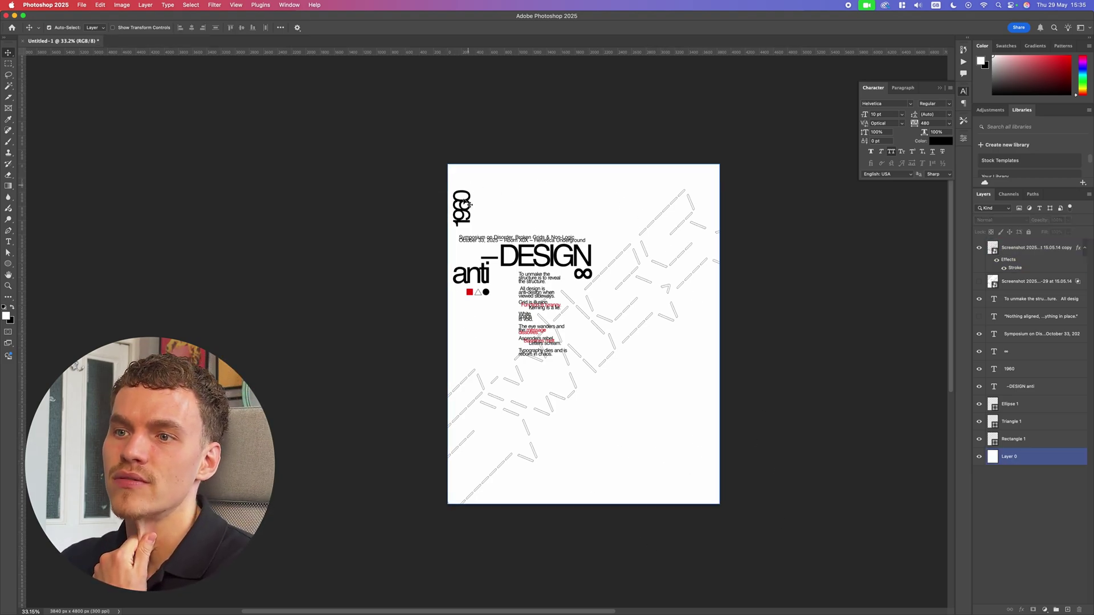
Step: Show the quote layer, rotate it 90° and place it vertically beneath the black circle, left of the body text
click(978, 316)
click(1040, 316)
key(super+t)
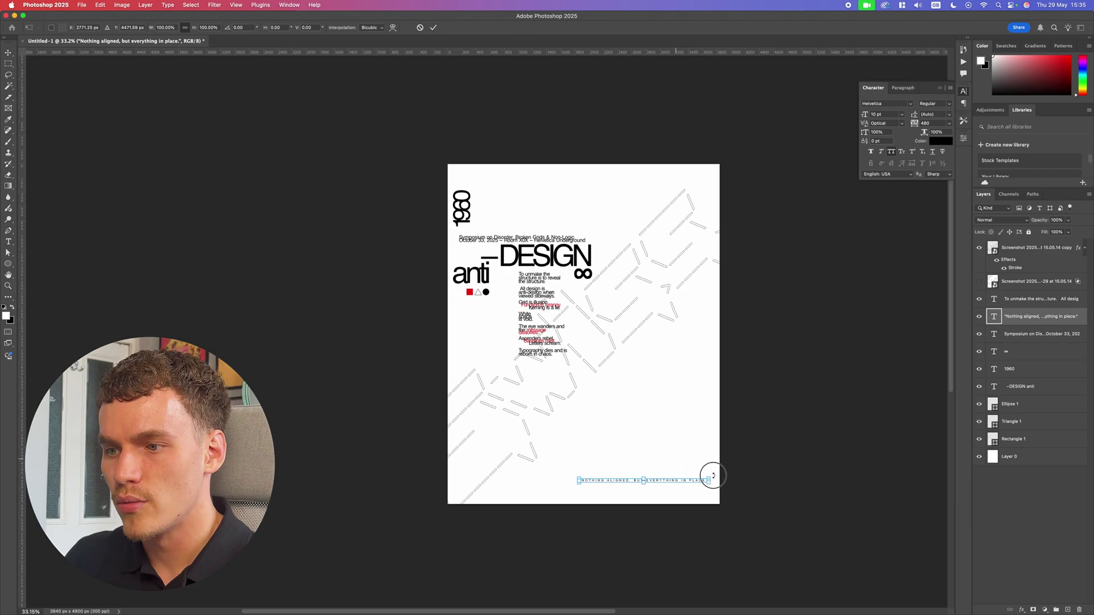
drag(713, 477, 690, 558)
drag(644, 498, 491, 392)
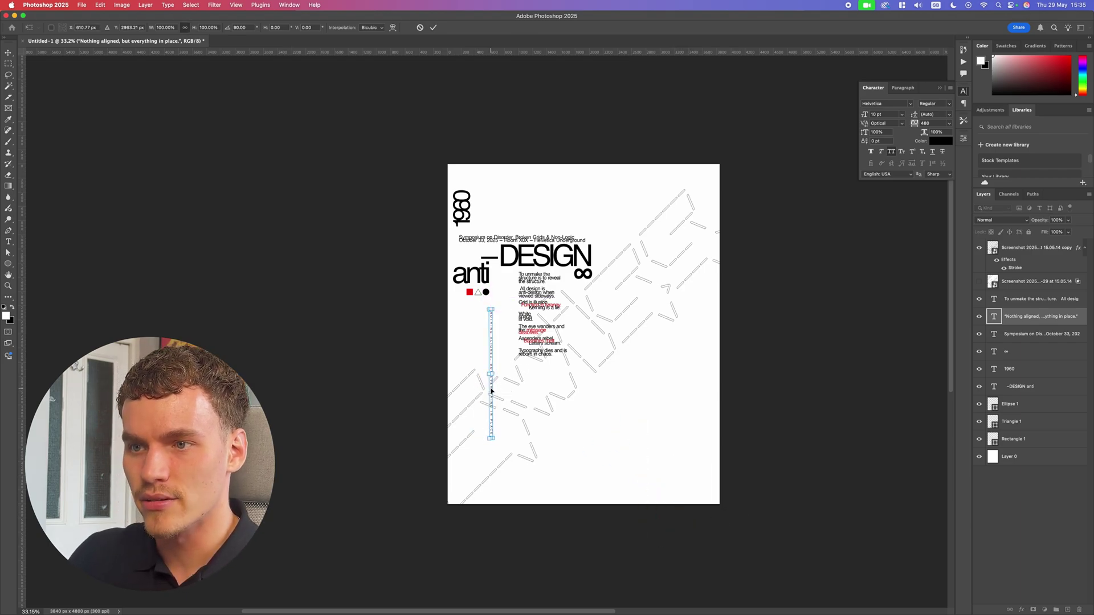
key(Return)
Step: Re-set the quote as a wrapped text block on two vertical lines below the shapes, breaking before "EVERYTHING"
scroll(492, 392, up, 5)
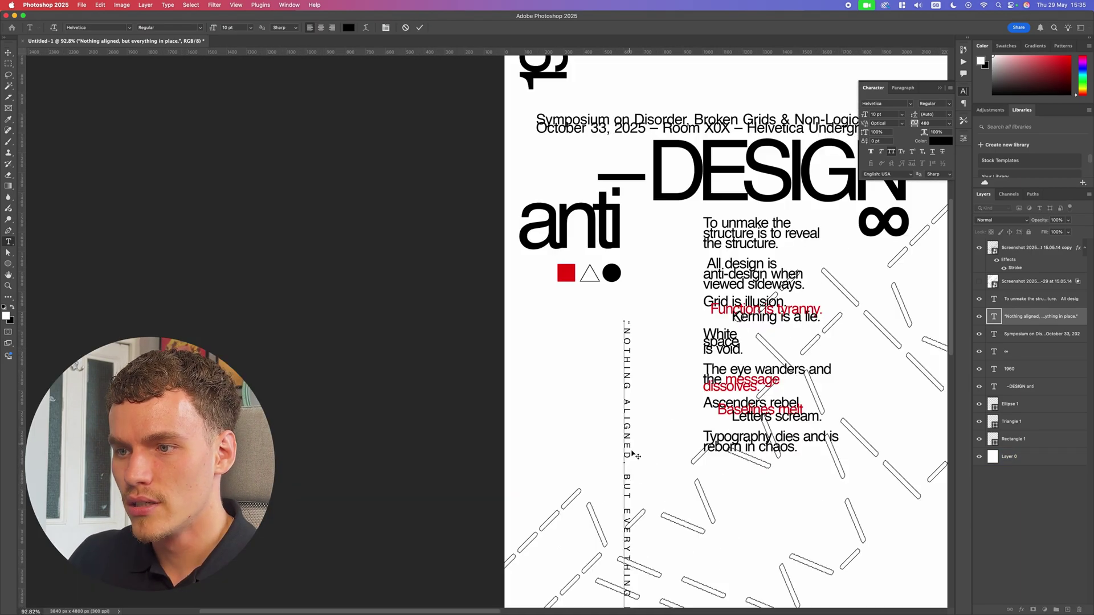
scroll(630, 396, down, 3)
key(super+a)
scroll(641, 337, down, 5)
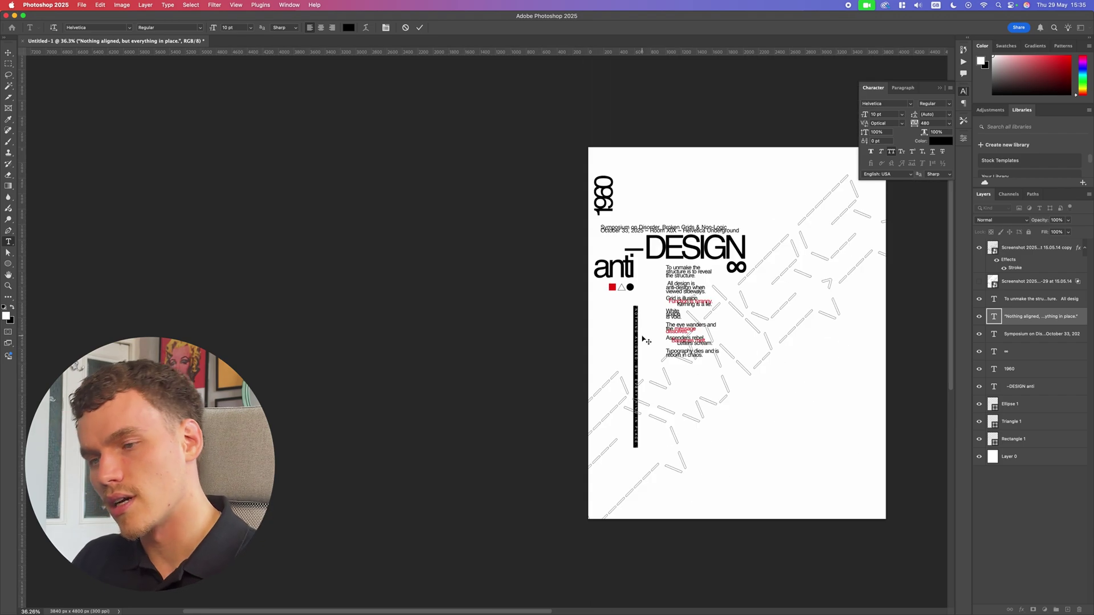
scroll(639, 342, up, 3)
key(BackSpace)
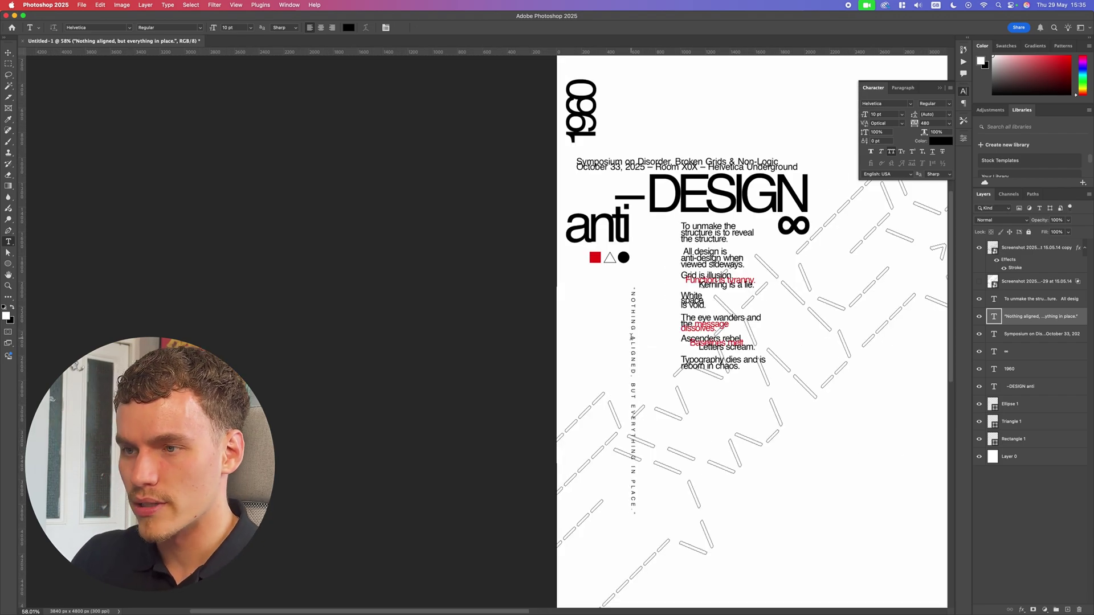
key(super+Return)
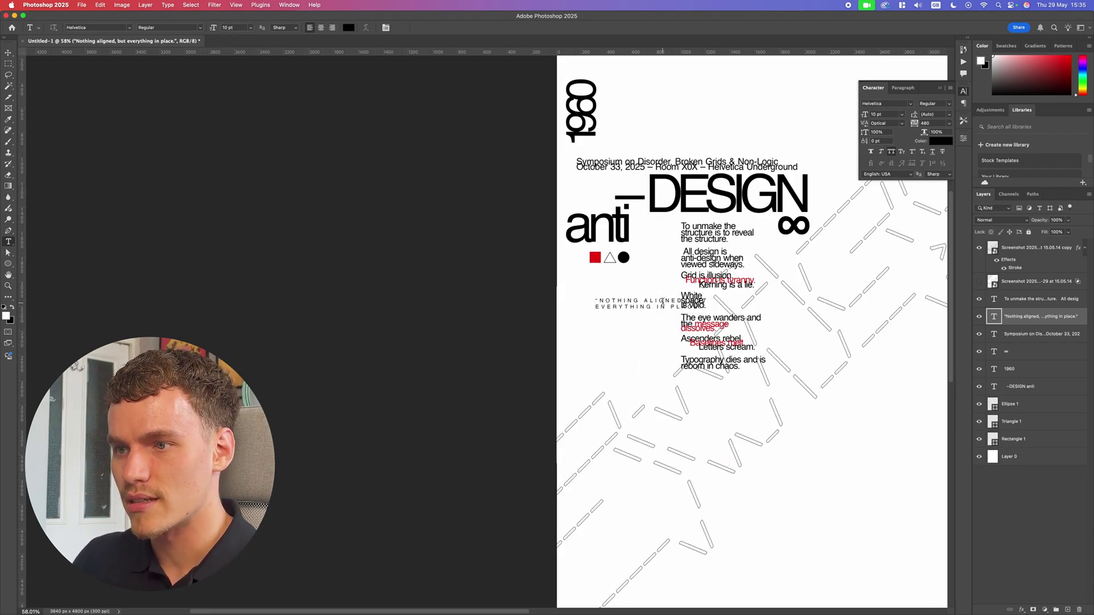
click(685, 343)
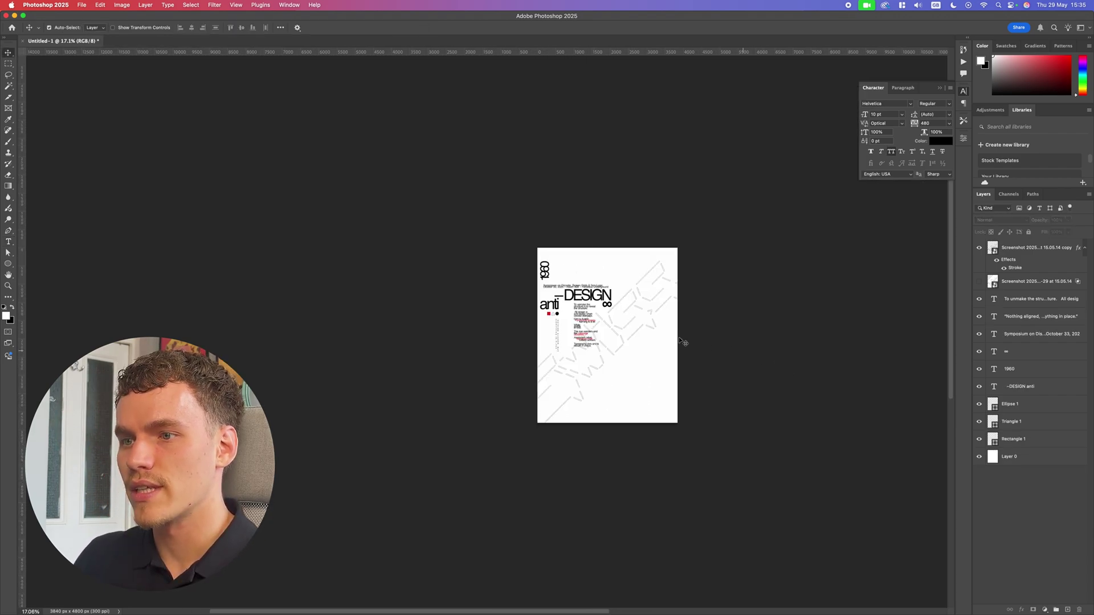
Step: Remove the quotation marks and the final period from the vertical quote
scroll(587, 329, up, 5)
scroll(469, 339, up, 3)
click(494, 335)
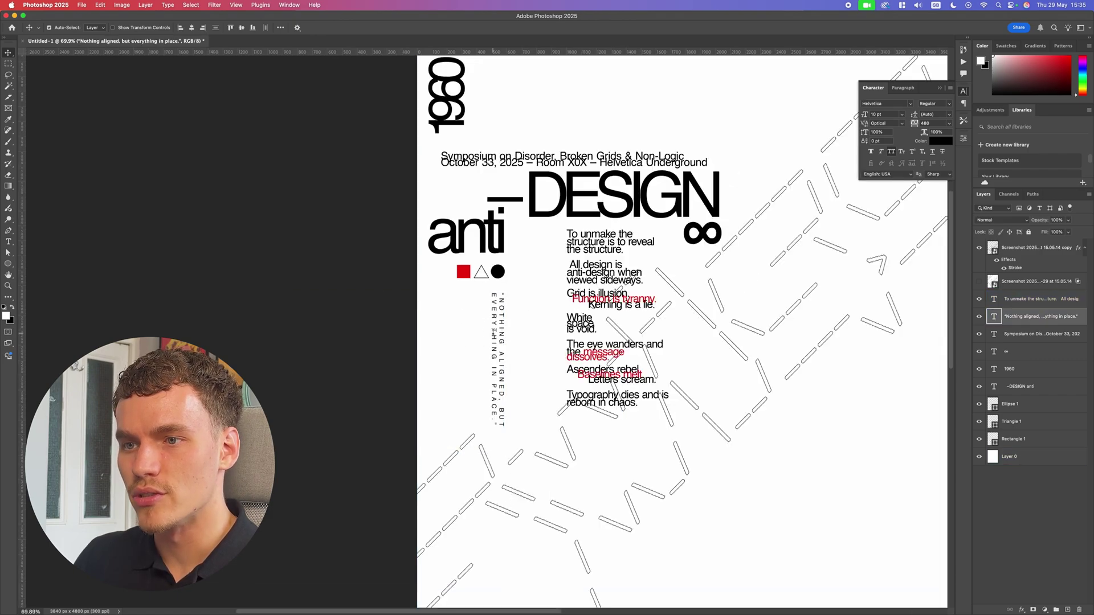
double_click(493, 331)
scroll(495, 328, up, 5)
drag(508, 276, 508, 248)
key(BackSpace)
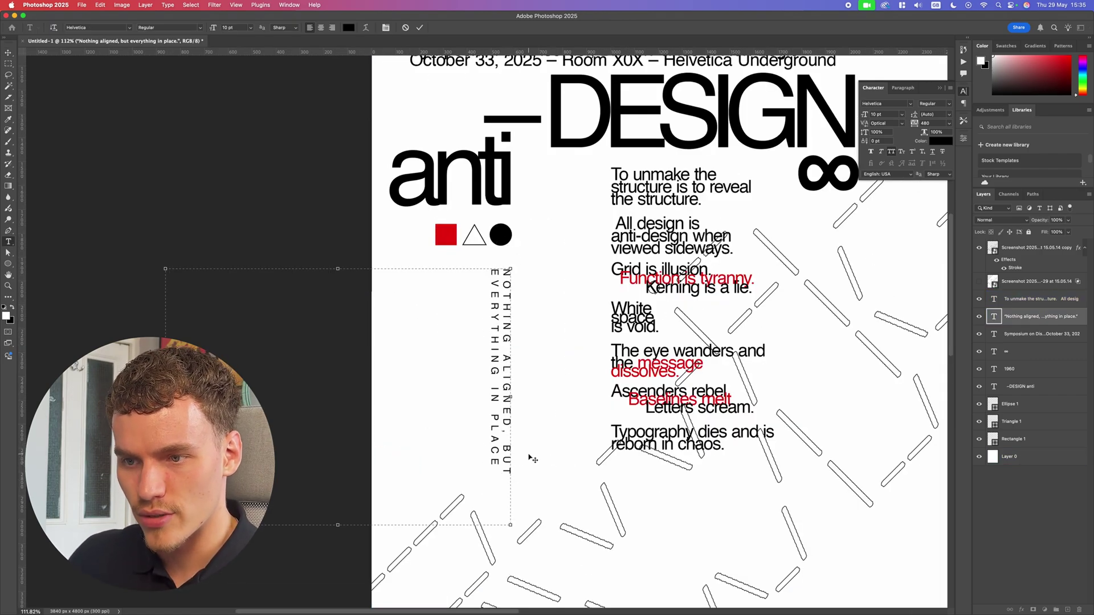
click(525, 465)
Step: Examine how the two-line vertical quote sits beneath the shapes and within the overall layout
scroll(524, 467, down, 6)
scroll(539, 449, up, 2)
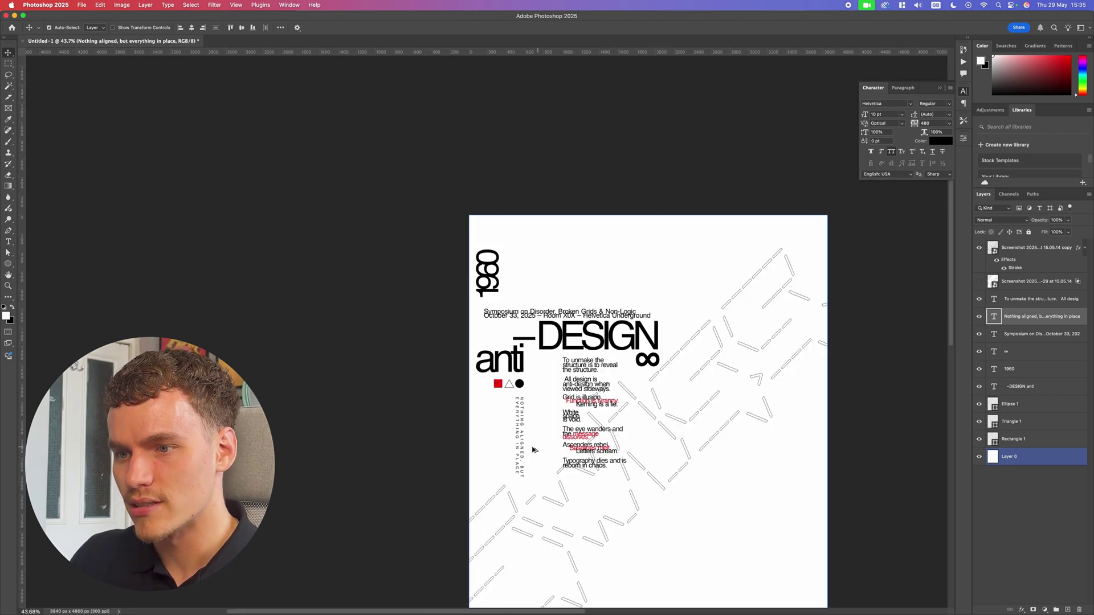
scroll(533, 450, up, 5)
scroll(531, 432, down, 5)
scroll(655, 336, down, 6)
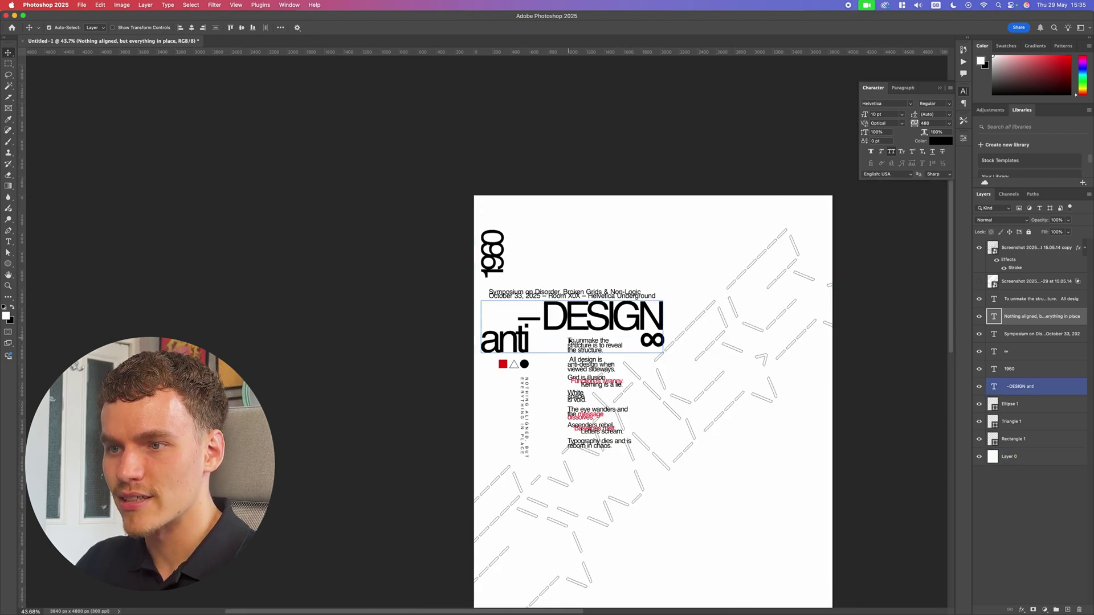
scroll(622, 193, up, 1)
scroll(570, 156, up, 1)
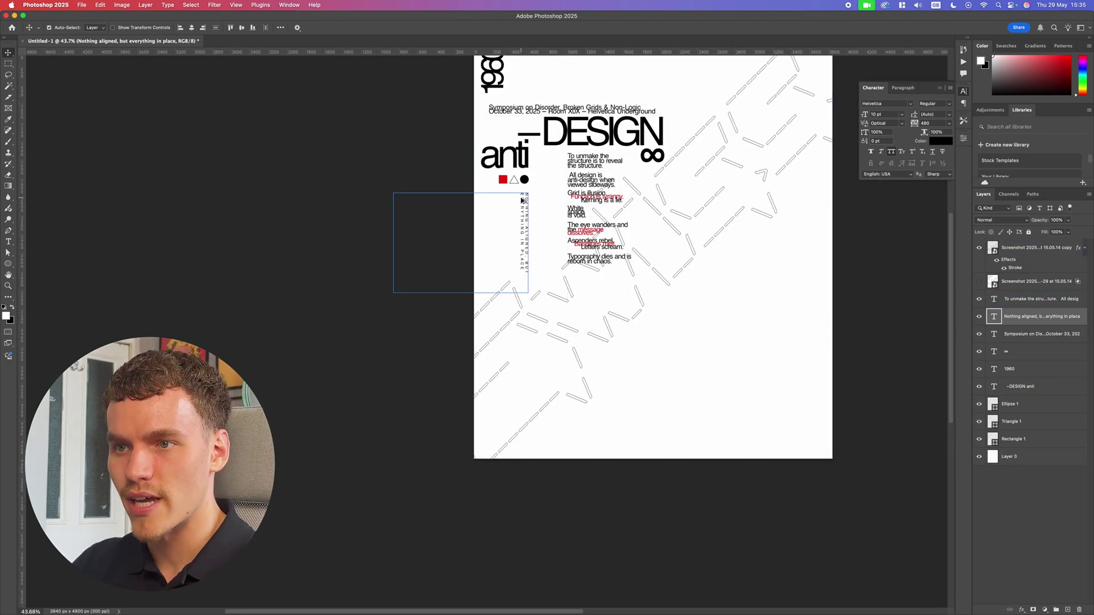
Step: Break the vertical quote into one word per line, keeping "NOTHING" aligned with the right edge of the black circle
scroll(525, 205, up, 6)
double_click(534, 250)
key(Return)
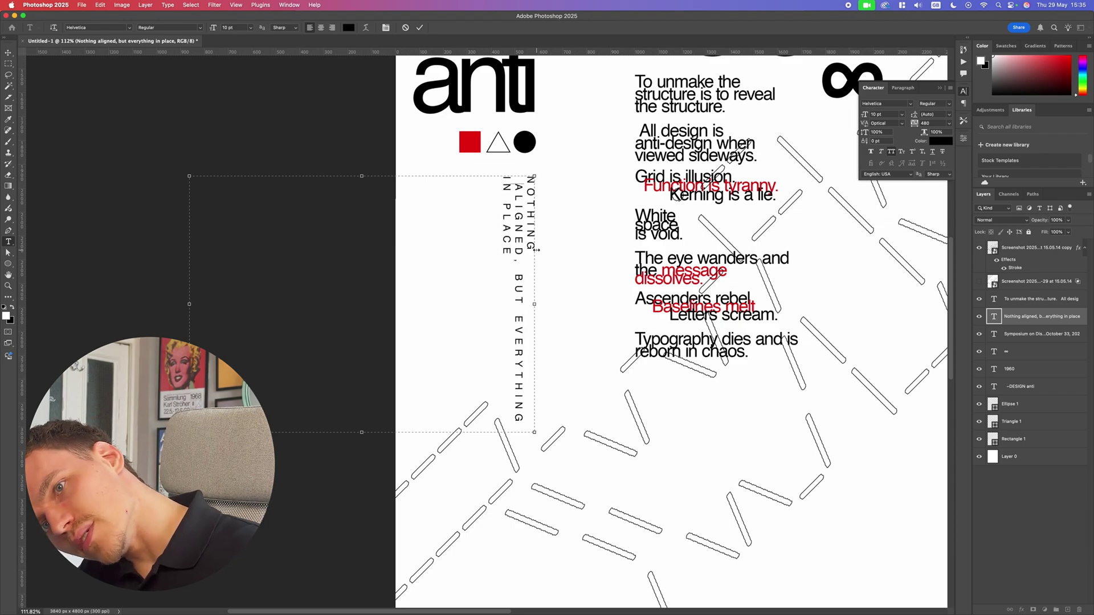
key(BackSpace)
key(BackSpace)
key(Return)
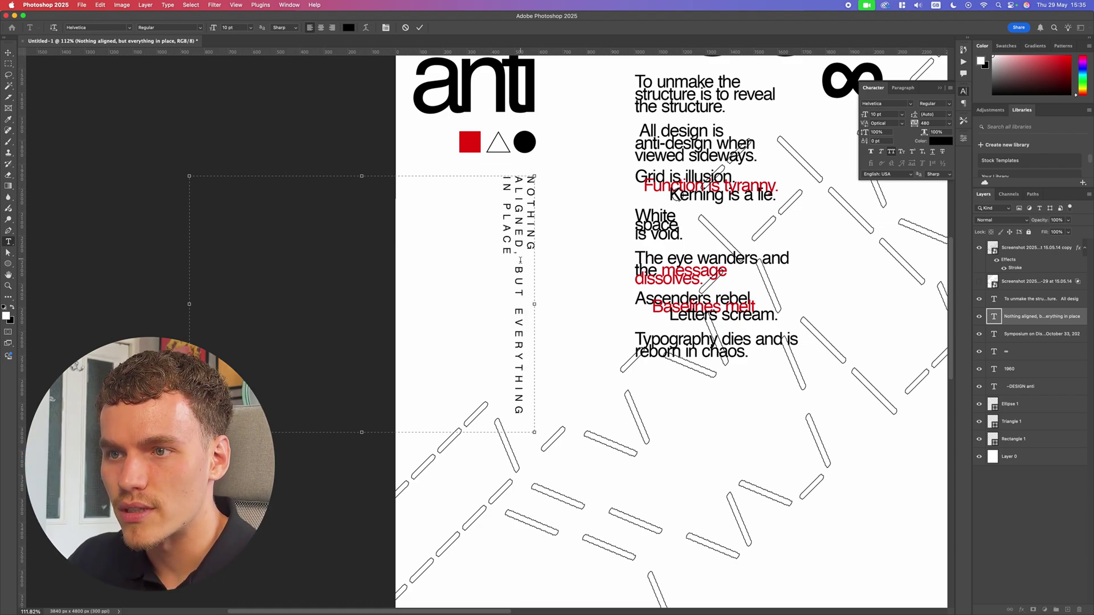
scroll(565, 245, down, 6)
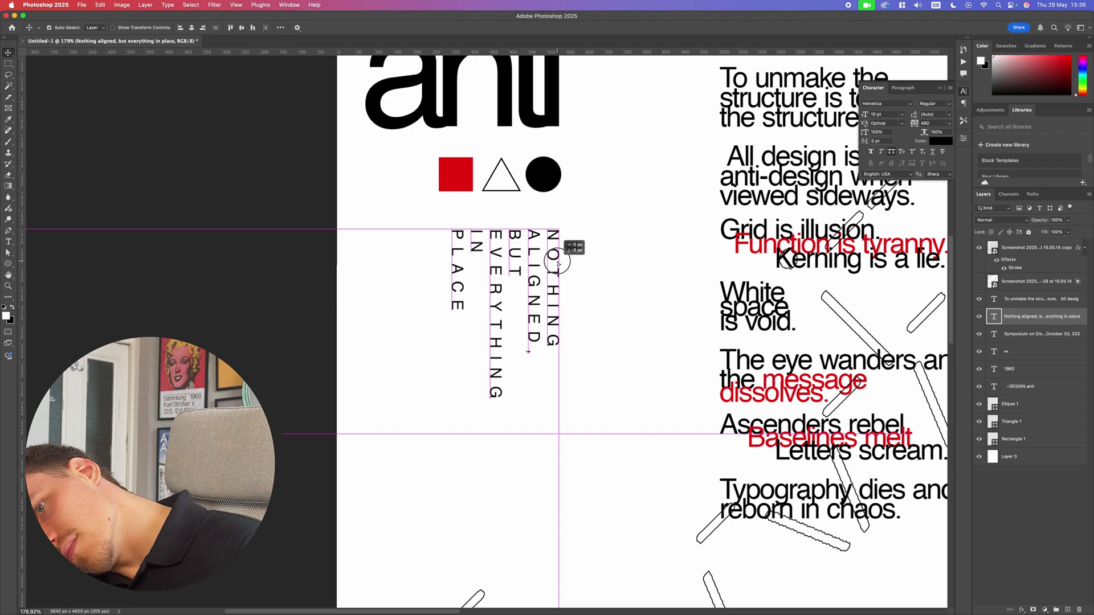
drag(558, 264, 560, 265)
Step: Shrink the quote's text box to start at the poster's left edge and end just below the word "EVERYTHING"
double_click(460, 295)
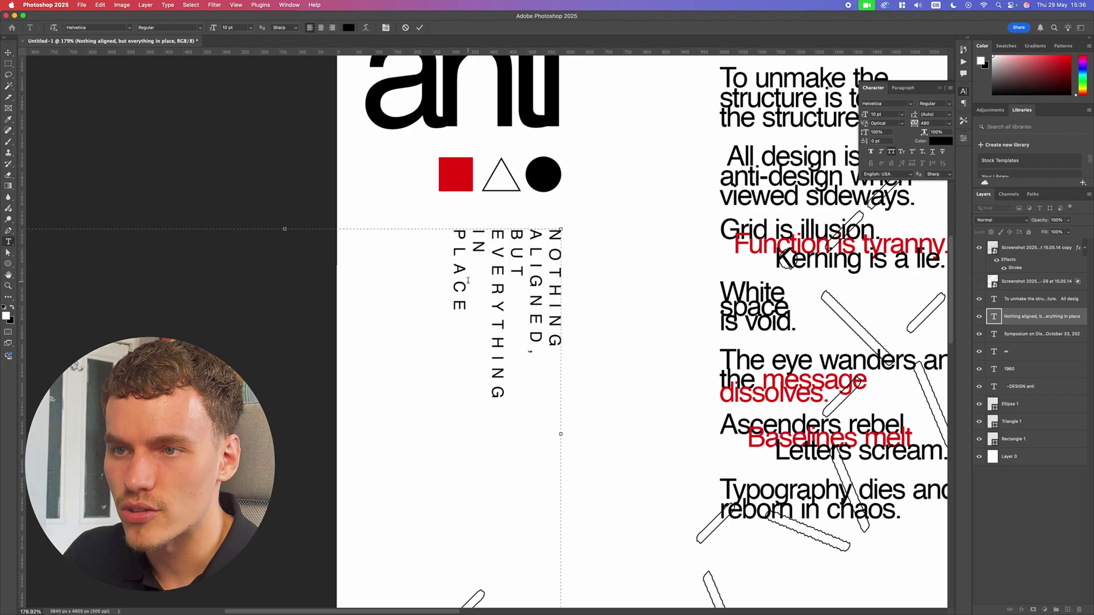
scroll(468, 281, down, 5)
drag(286, 341, 417, 341)
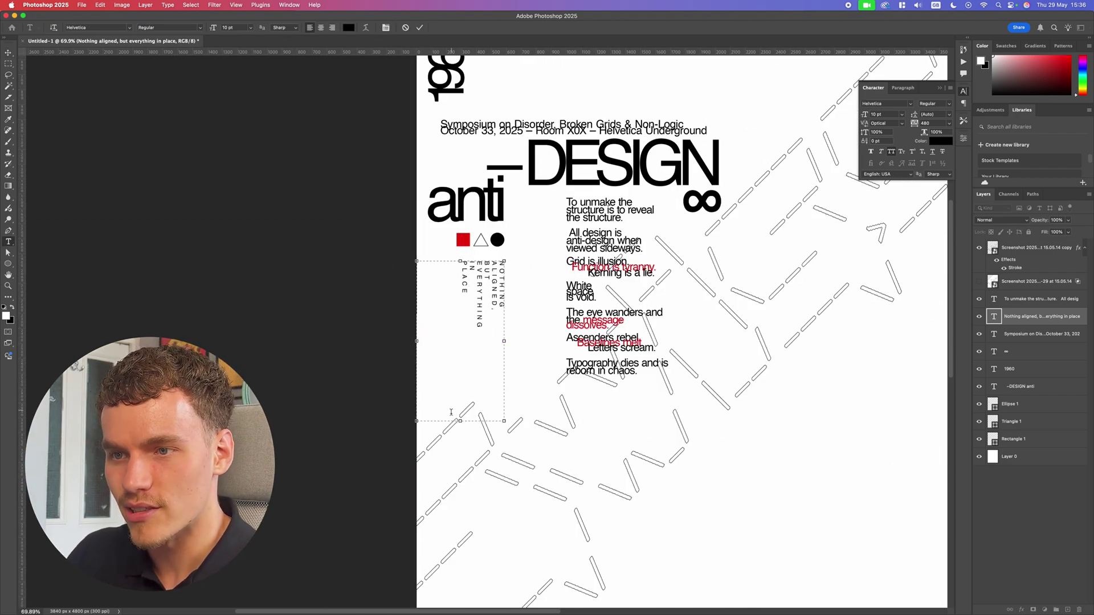
drag(459, 421, 459, 414)
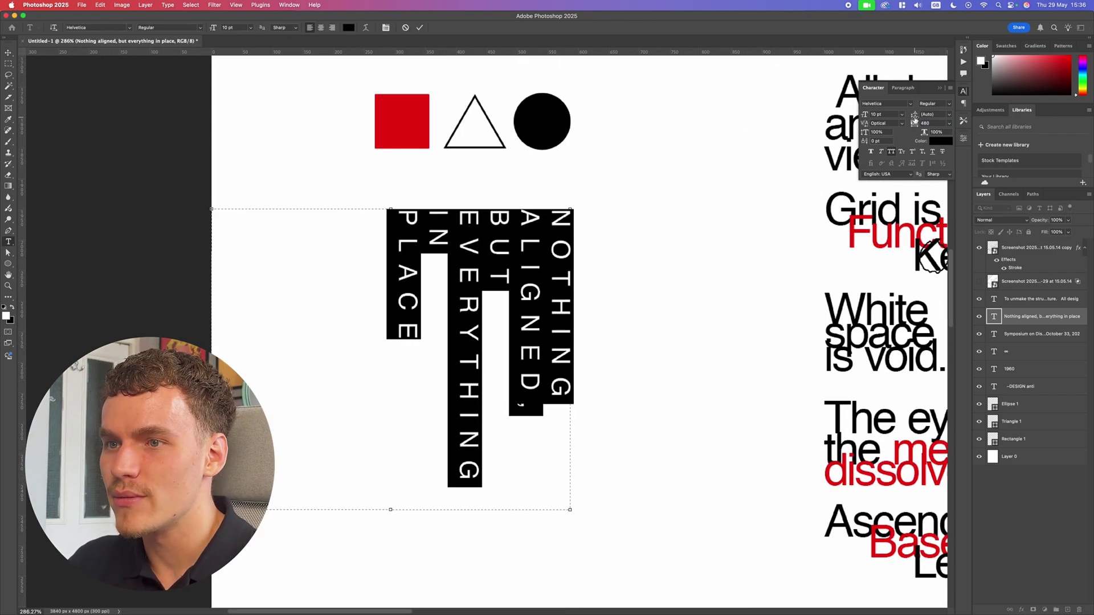
Step: Set the vertical tagline's leading to 13.5 pt and move the text block down beneath the square, triangle and circle
mouse_move(914, 118)
mouse_down()
mouse_move(929, 117)
mouse_move(916, 114)
mouse_up()
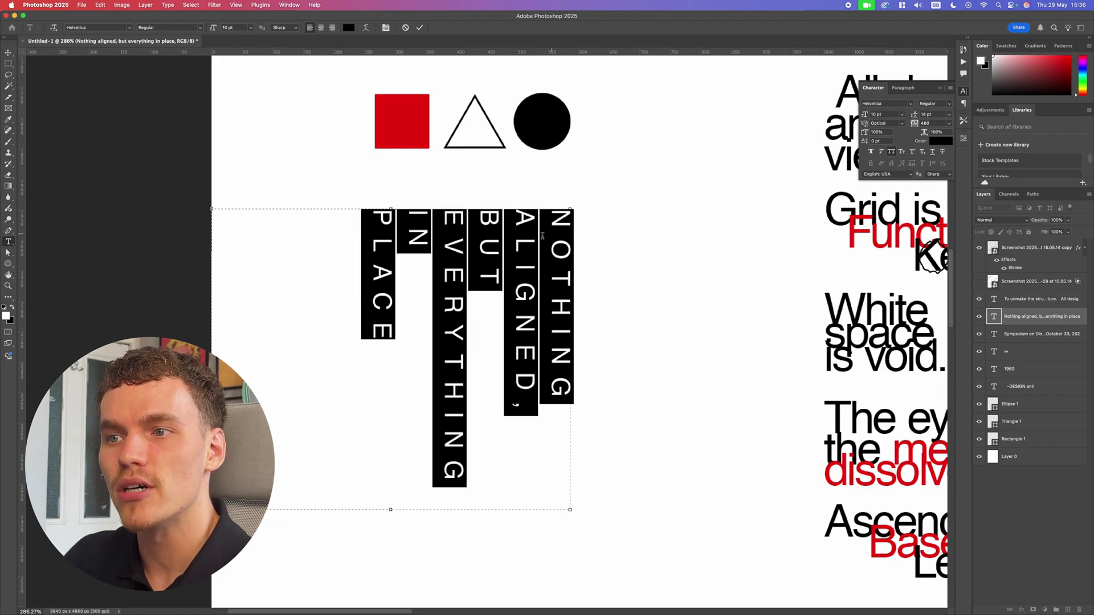
click(542, 236)
drag(482, 207, 496, 275)
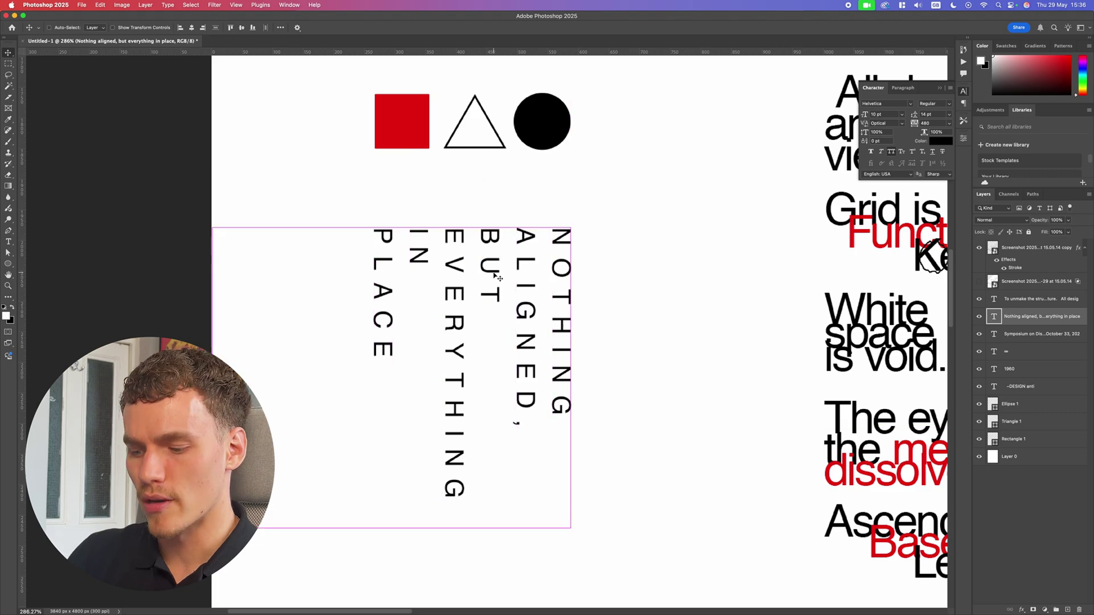
key(super+semicolon)
scroll(495, 279, down, 10)
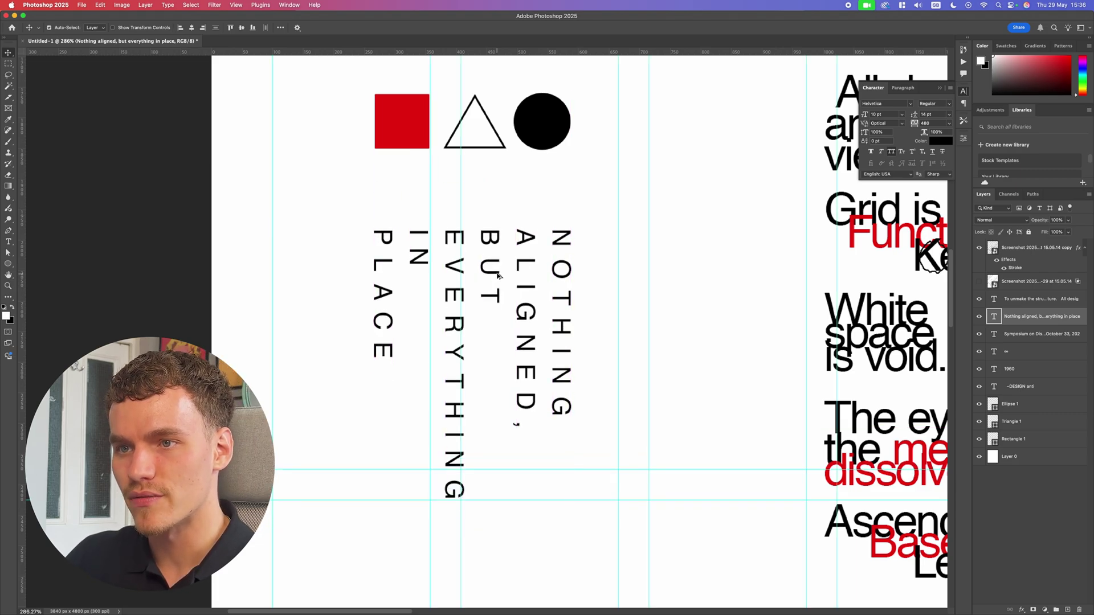
key(super+semicolon)
scroll(340, 309, up, 10)
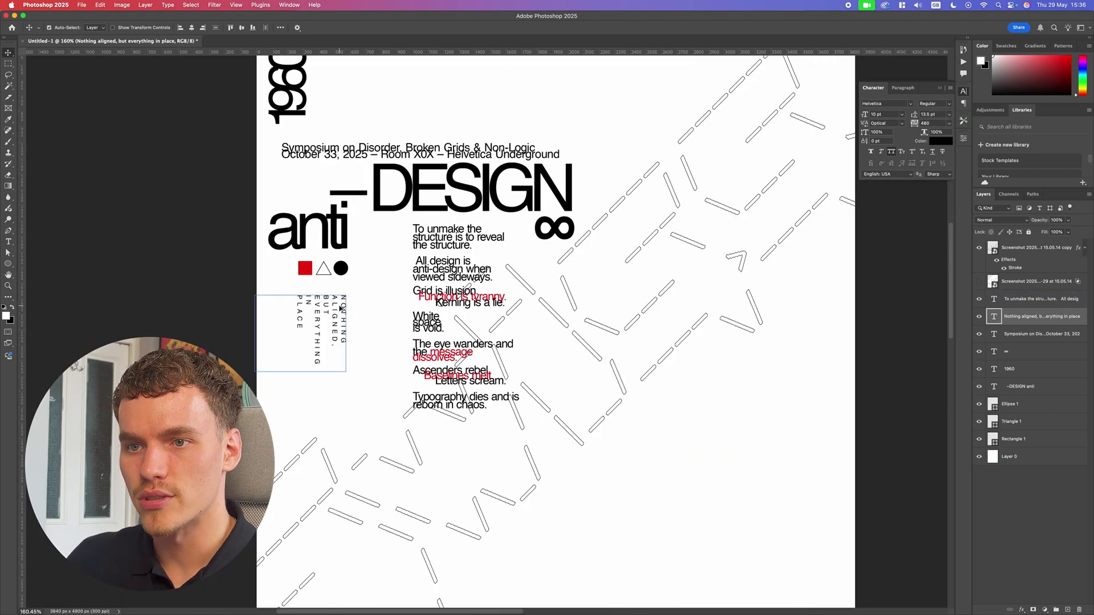
Step: Move the vertical tagline up so it sits close beneath the three shapes, leaving it deselected
scroll(343, 306, down, 10)
scroll(349, 302, up, 3)
click(439, 310)
drag(421, 306, 421, 281)
scroll(420, 281, down, 8)
click(800, 293)
scroll(809, 289, down, 4)
scroll(806, 288, left, 5)
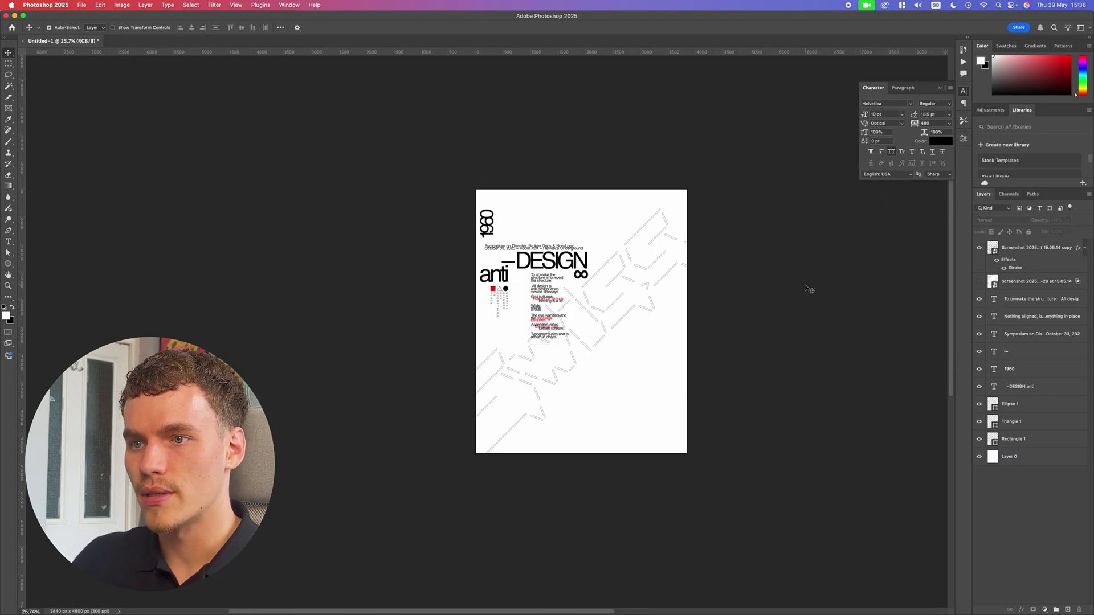
scroll(820, 291, up, 3)
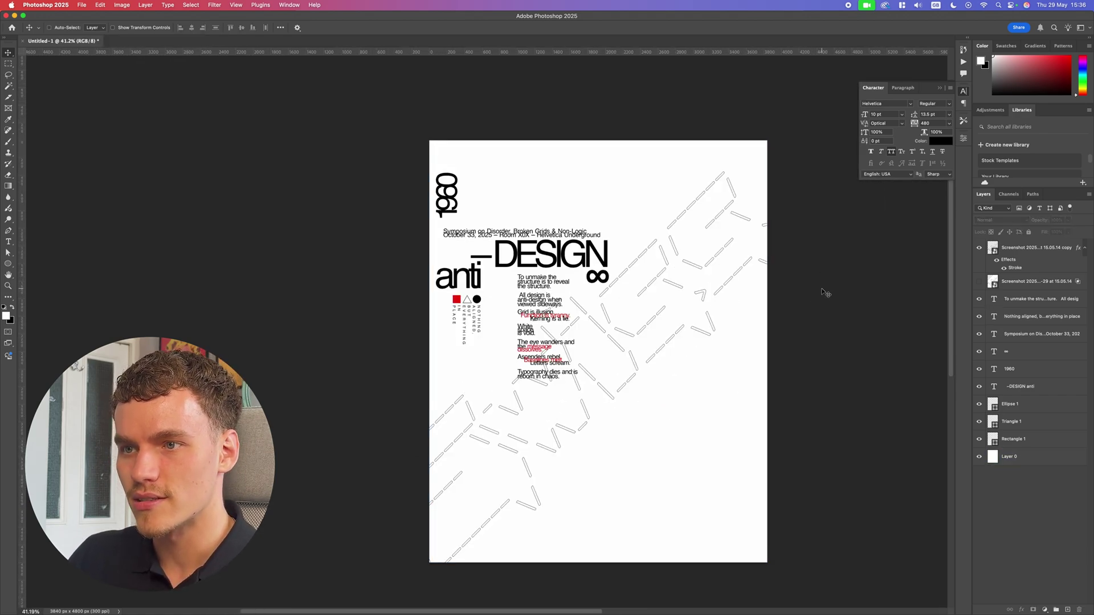
Step: Switch to the ChatGPT brief in Safari and read the poster's requirements and required content
mouse_move(496, 610)
click(458, 600)
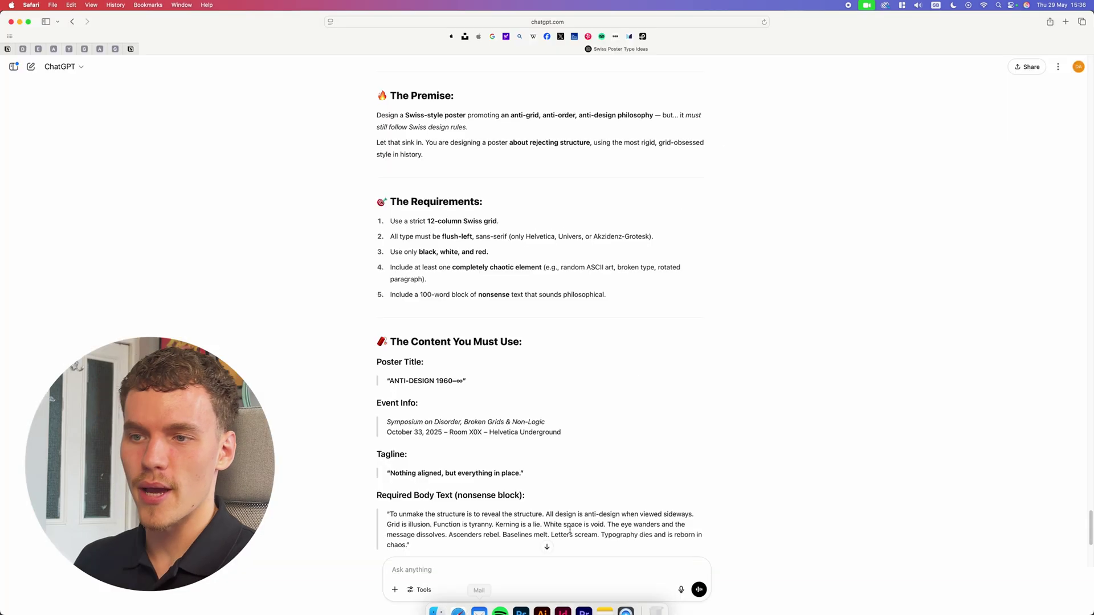
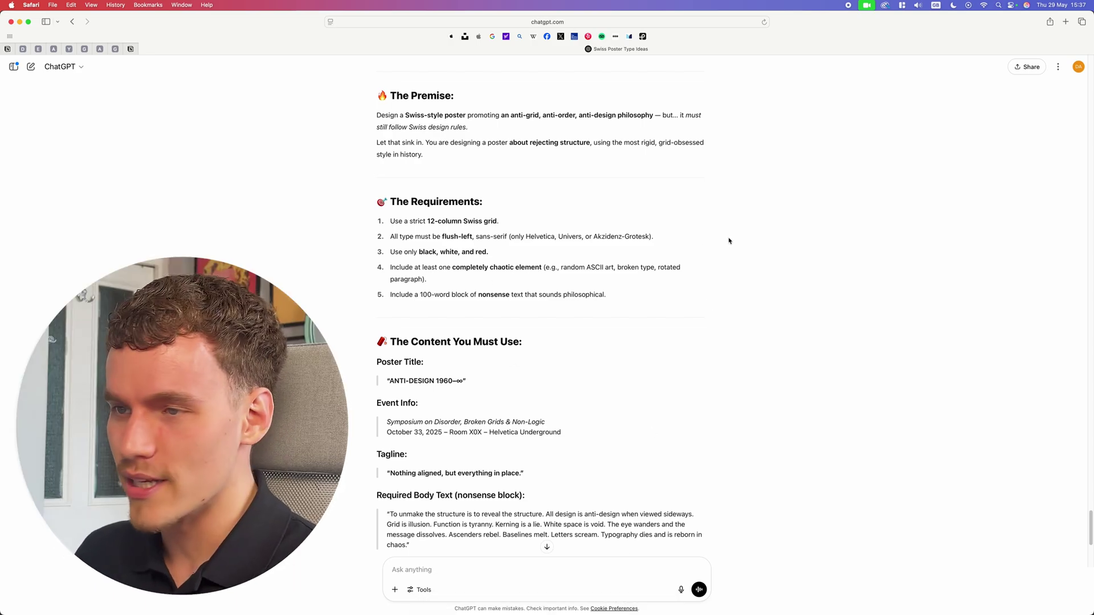
scroll(729, 253, down, 1)
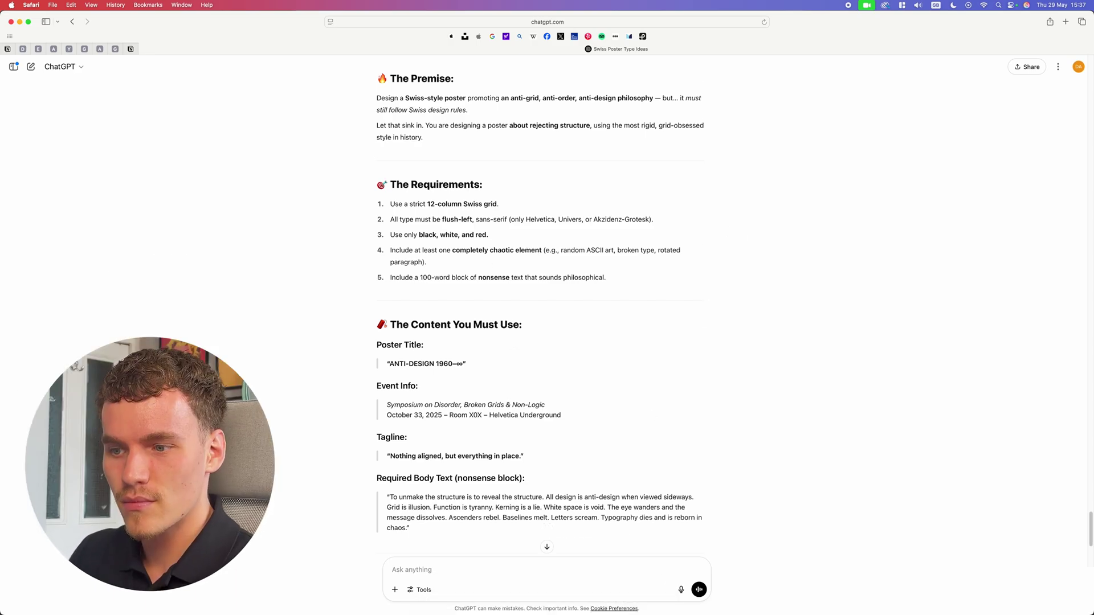
Step: Return to Photoshop and check the poster layout with and without the grid guides
click(520, 601)
key(super+semicolon)
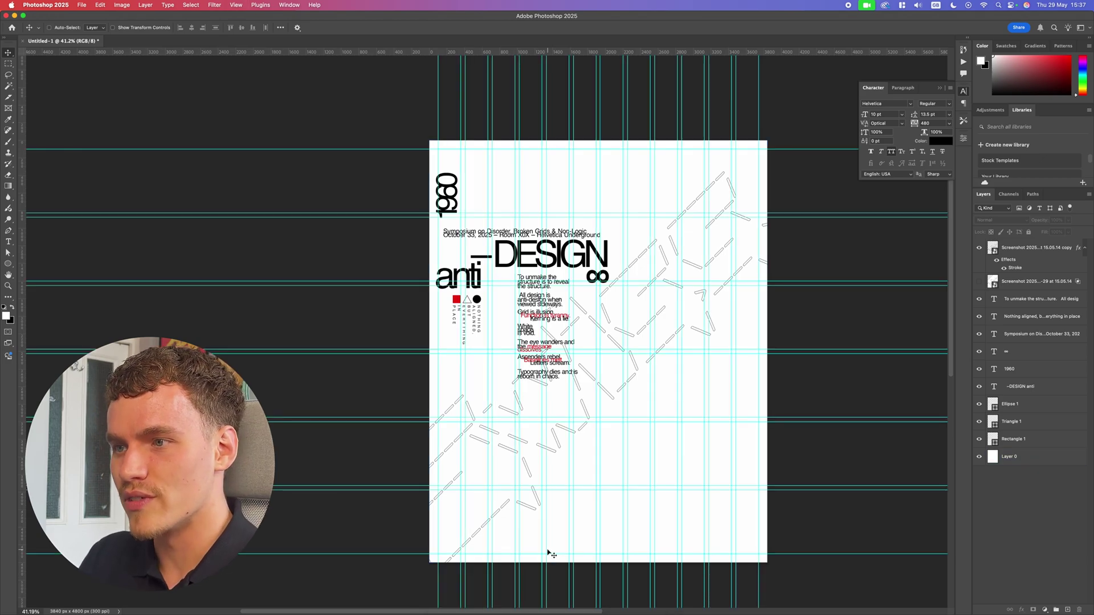
scroll(536, 274, left, 1)
super+click(536, 274)
key(super+semicolon)
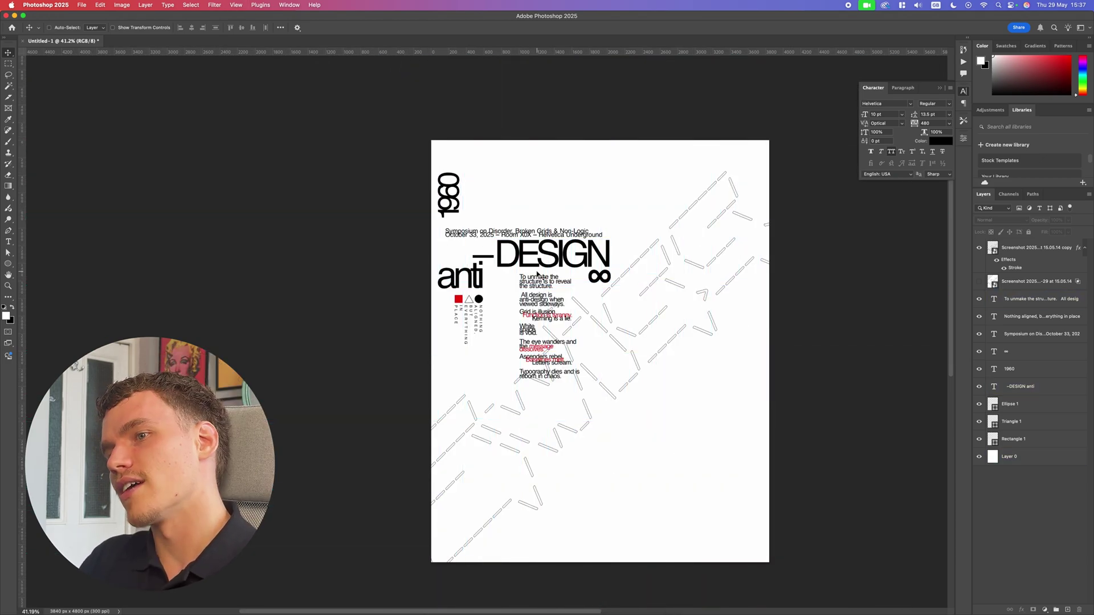
key(super+semicolon)
key(super+semicolon)
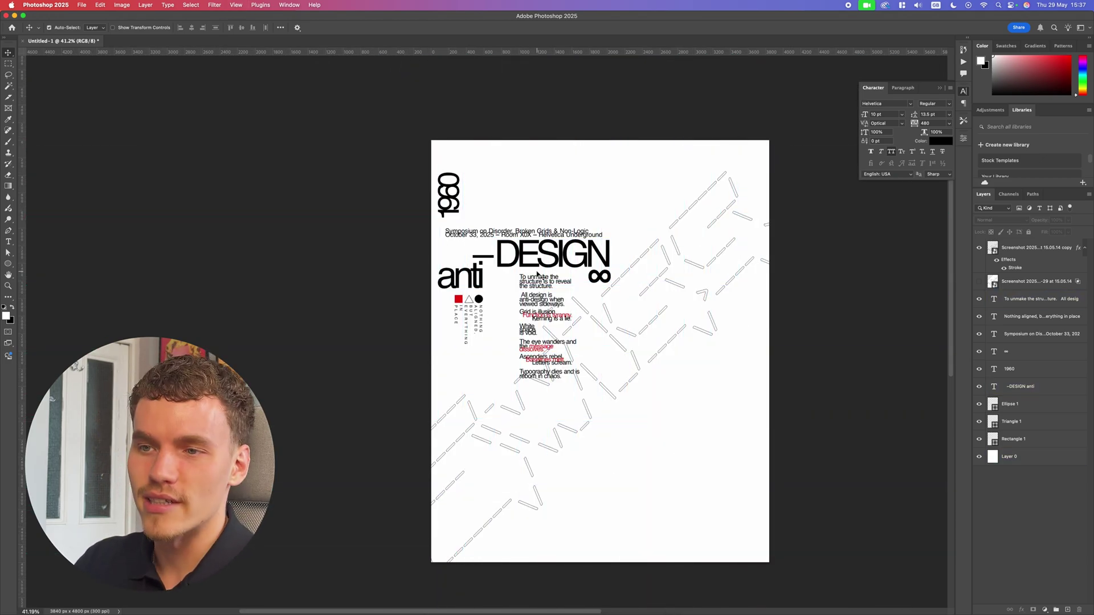
key(super+semicolon)
super+click(537, 274)
Step: Lock the white background Layer 0 so that it stays out of area selections
super+click(459, 271)
scroll(460, 272, up, 6)
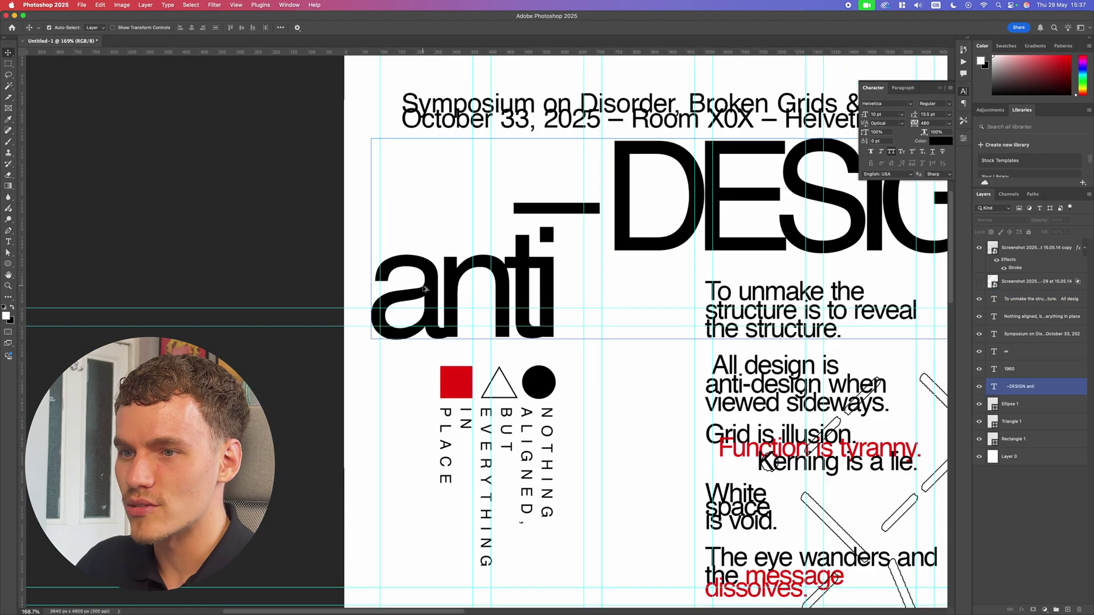
super+click(468, 475)
drag(347, 499, 439, 495)
key(super+Return)
key(v)
scroll(572, 545, down, 3)
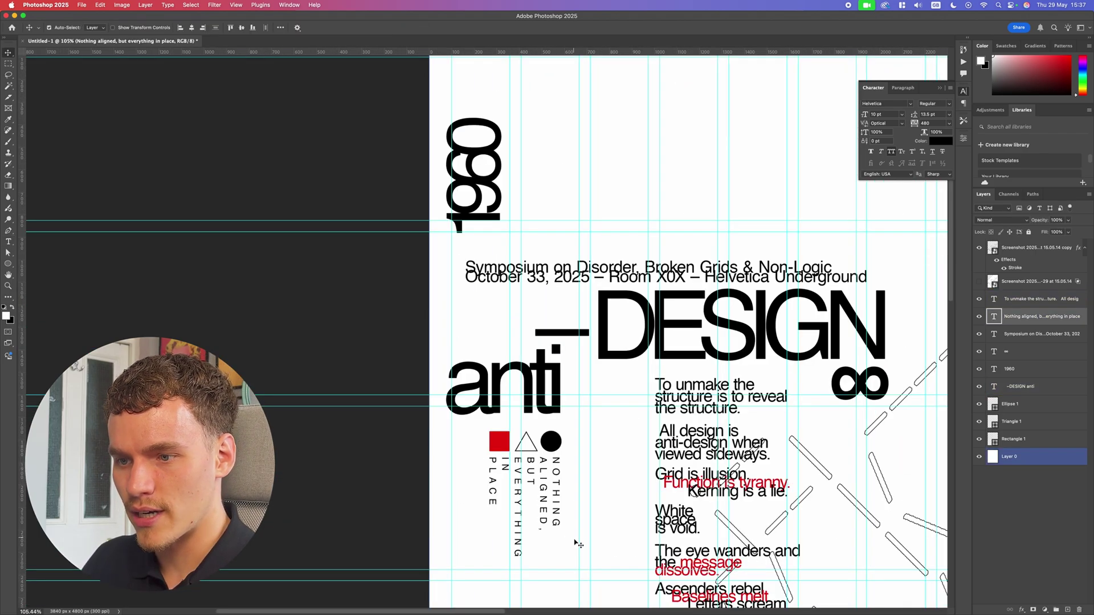
click(576, 547)
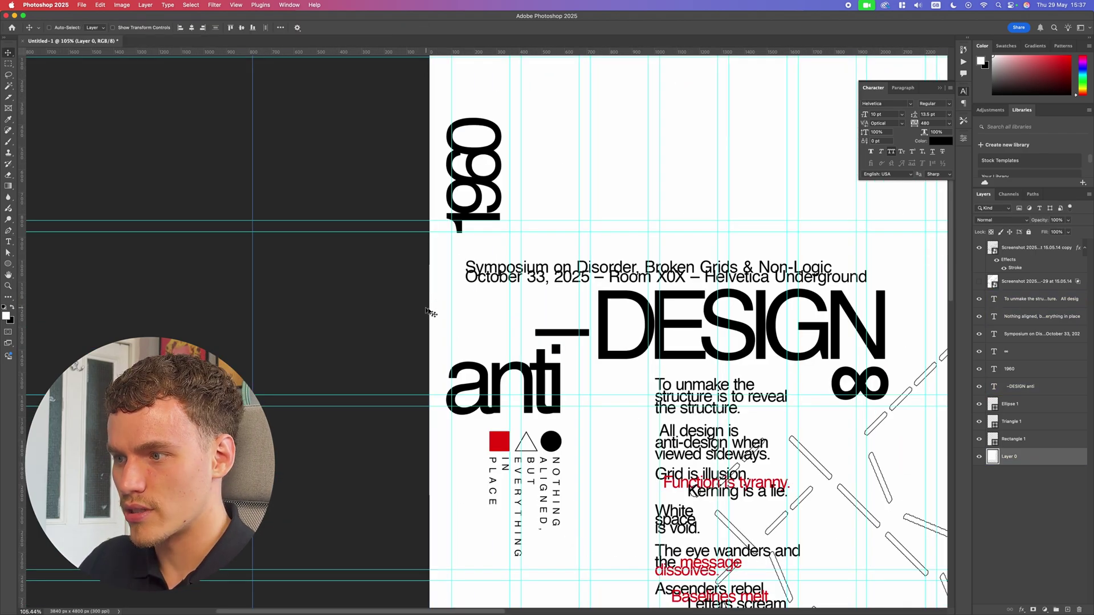
click(1029, 233)
Step: Select the headline, event text, tagline and shapes together and nudge them so the "anti" baseline sits on the horizontal guide
drag(629, 559, 410, 242)
scroll(485, 381, up, 10)
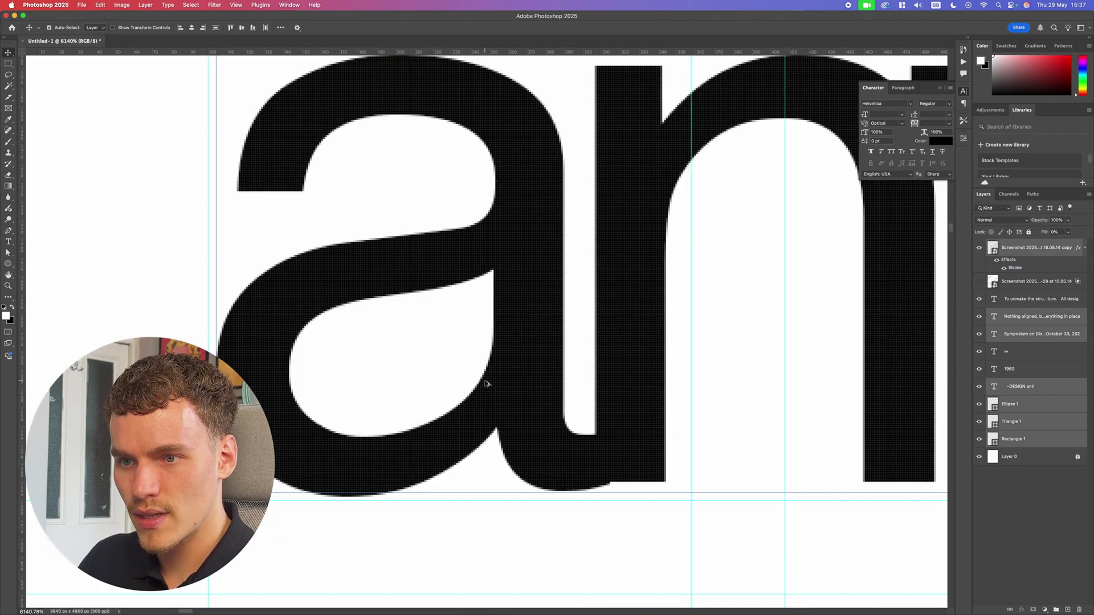
scroll(487, 384, up, 3)
scroll(433, 387, down, 15)
scroll(433, 388, up, 8)
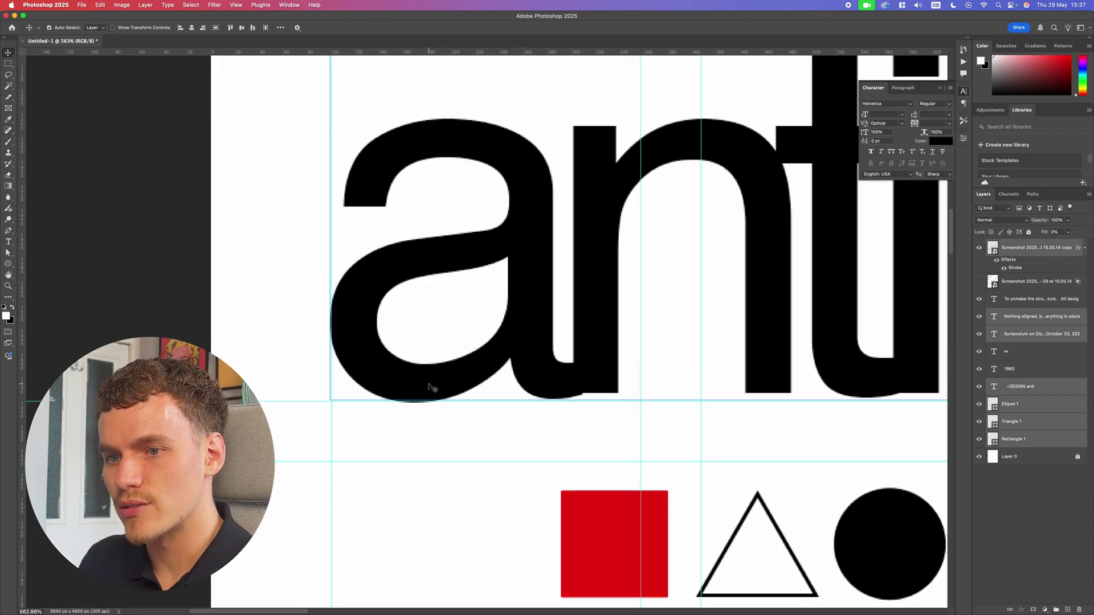
key(Right)
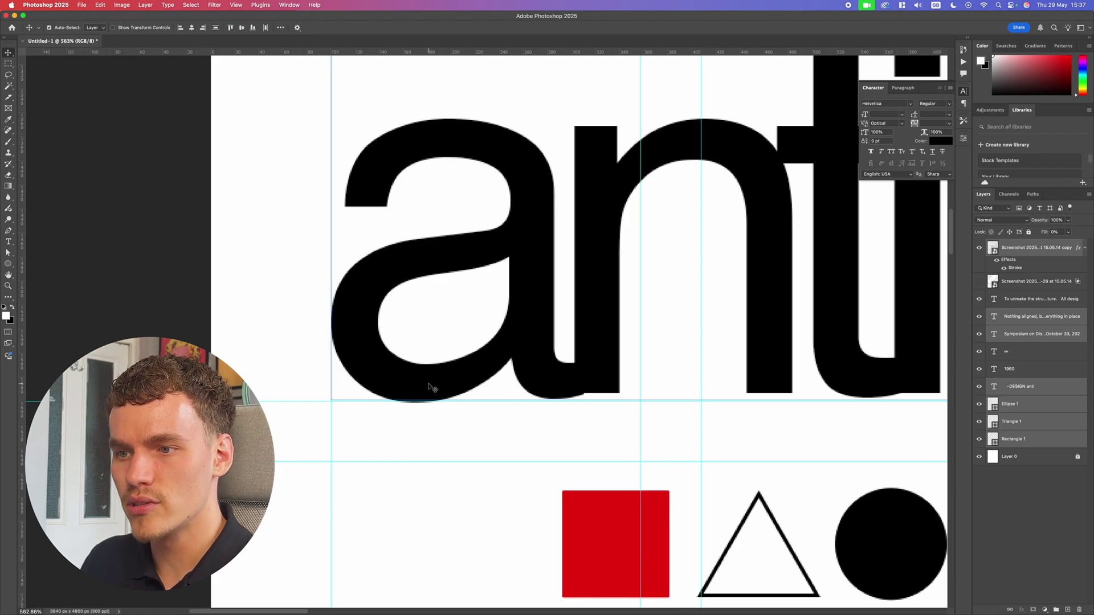
key(Down)
key(Down)
key(Down)
key(Down)
key(Down)
key(Left)
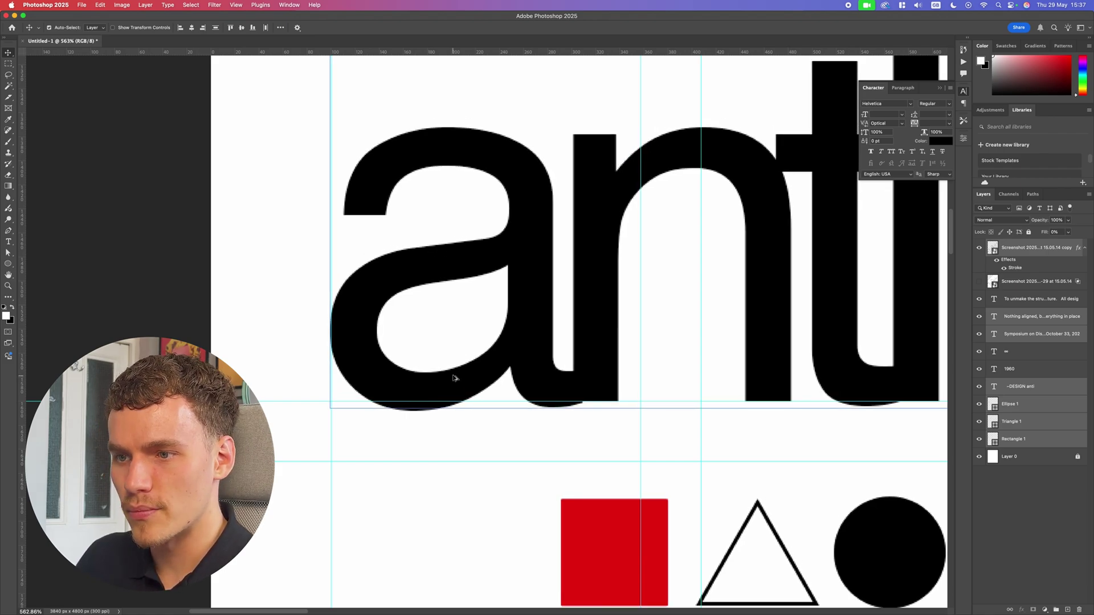
scroll(454, 378, down, 5)
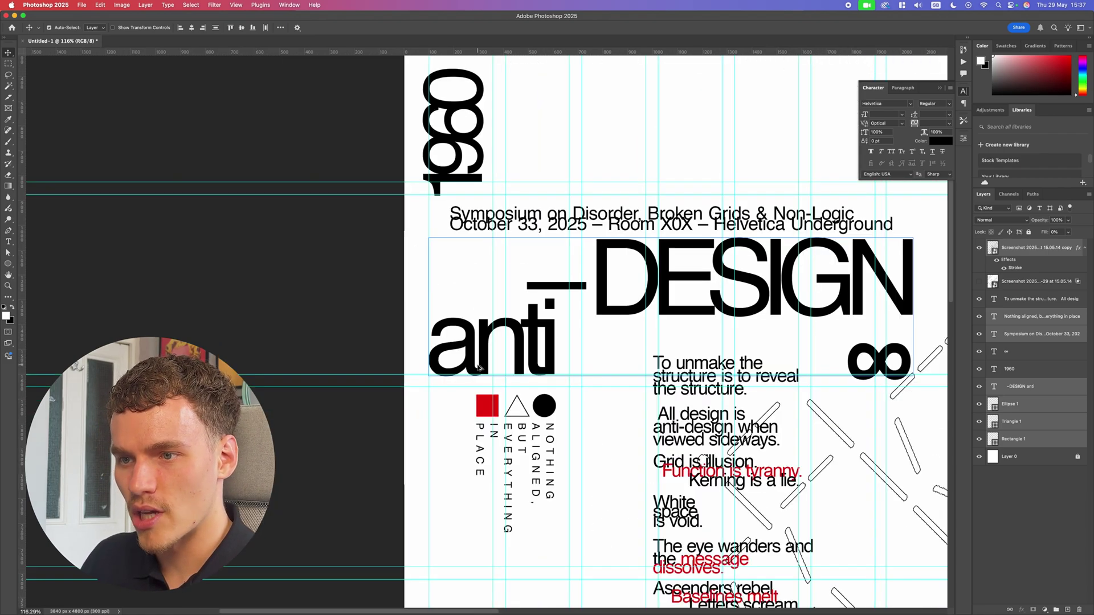
click(360, 407)
Step: Move the body text block slightly right so its left edge sits on the column guide
scroll(362, 405, down, 1)
click(644, 292)
scroll(651, 302, up, 1)
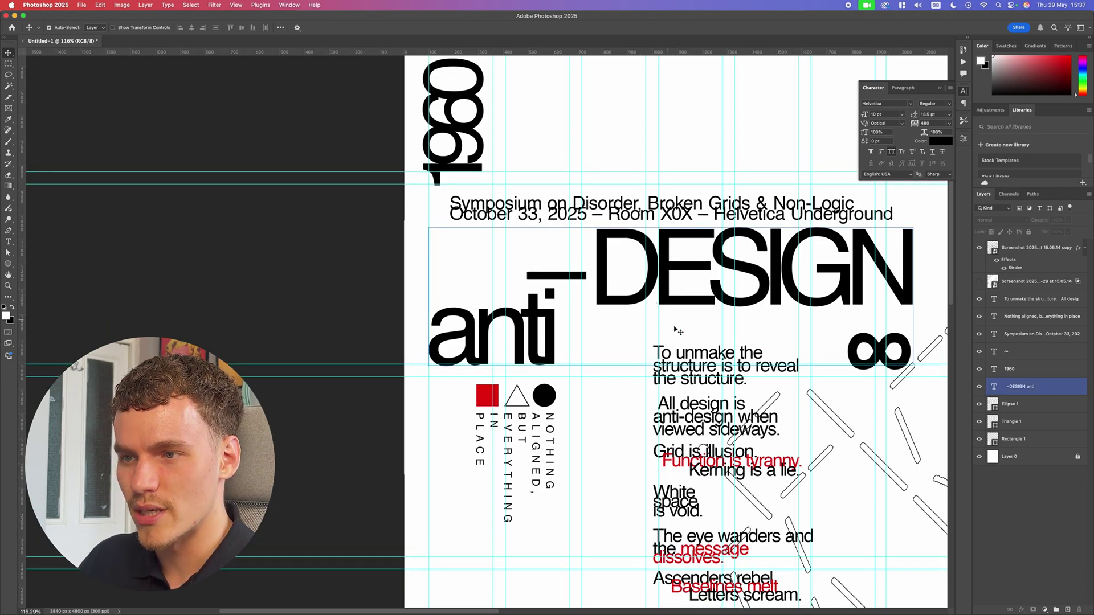
click(668, 354)
scroll(667, 357, down, 1)
scroll(661, 342, right, 2)
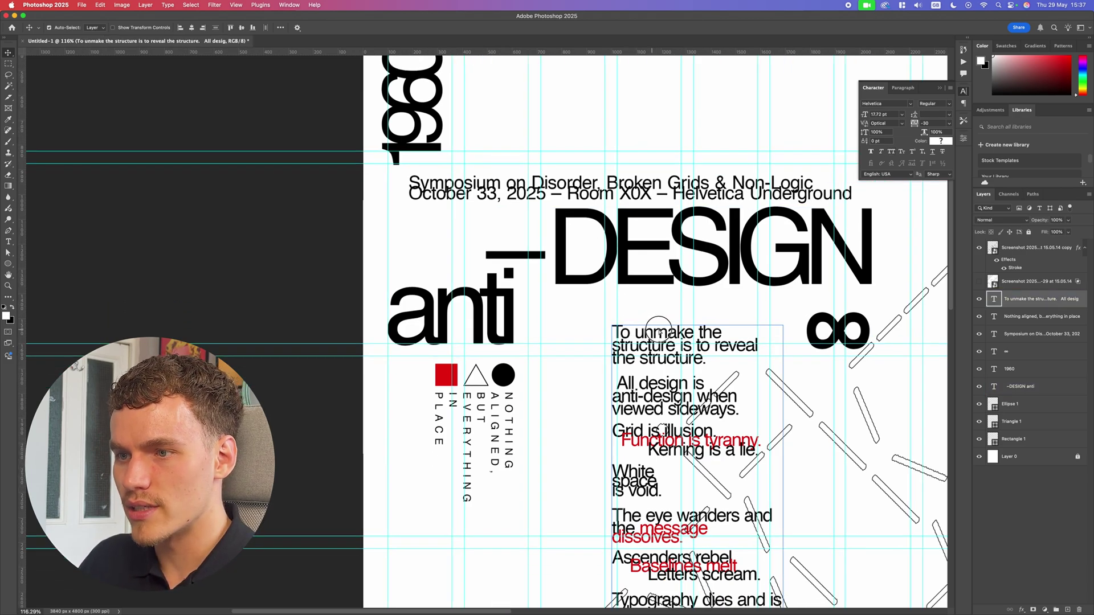
drag(659, 331, 649, 326)
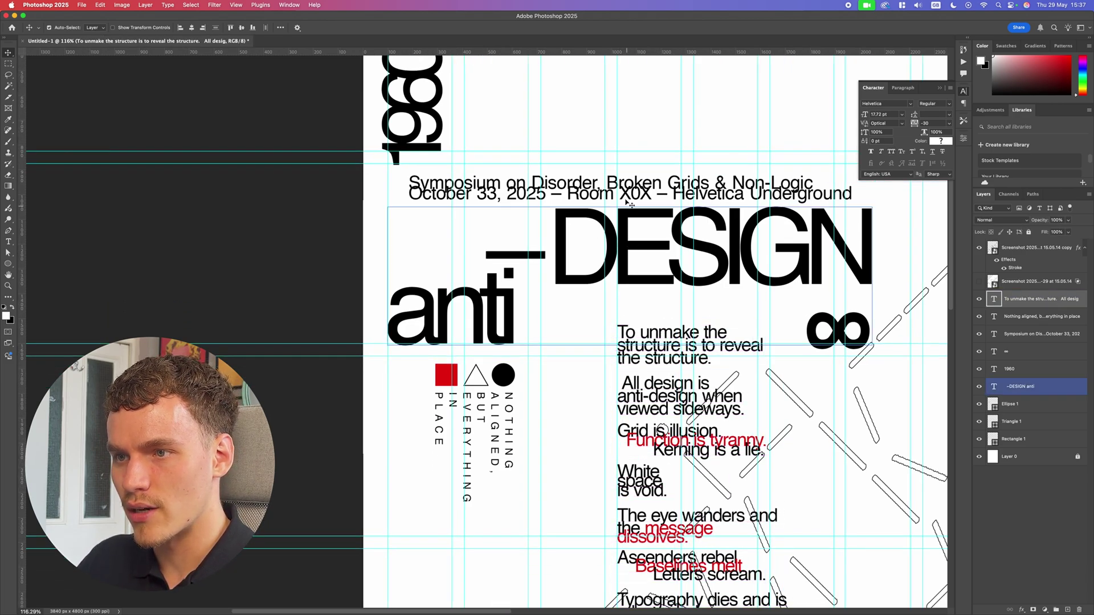
Step: Move the Symposium event text right so its left edge lines up with the next column guide
scroll(623, 304, up, 5)
scroll(623, 304, down, 5)
scroll(624, 306, up, 1)
drag(485, 203, 541, 202)
Step: Shift the rotated 1960 text slightly right to align it with the left margin guide
scroll(541, 203, up, 6)
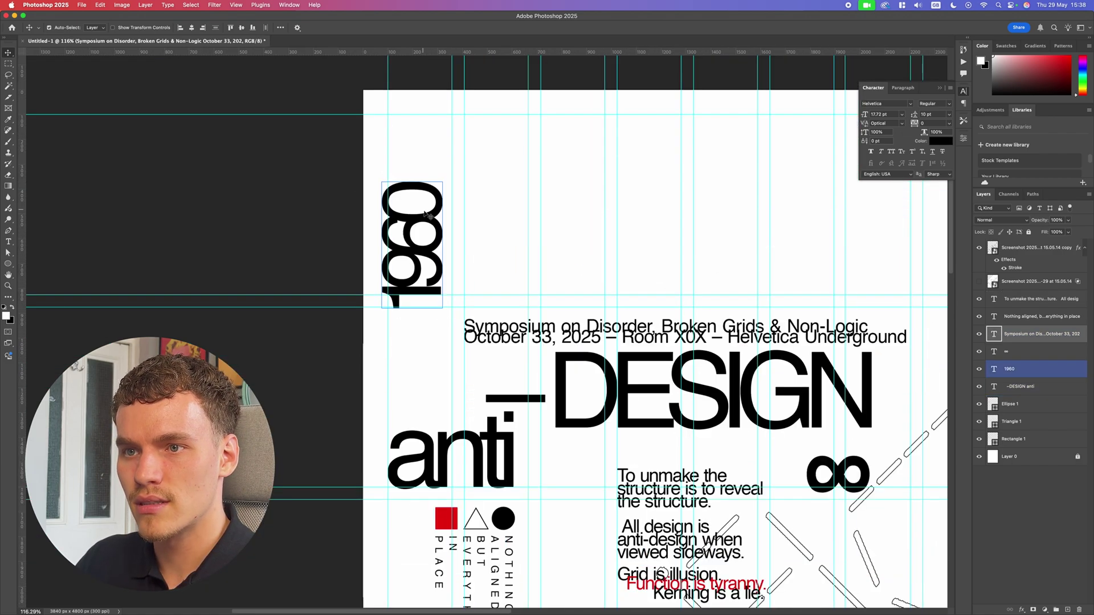
drag(426, 215, 432, 215)
key(super+;)
key(super+0)
key(super+minus)
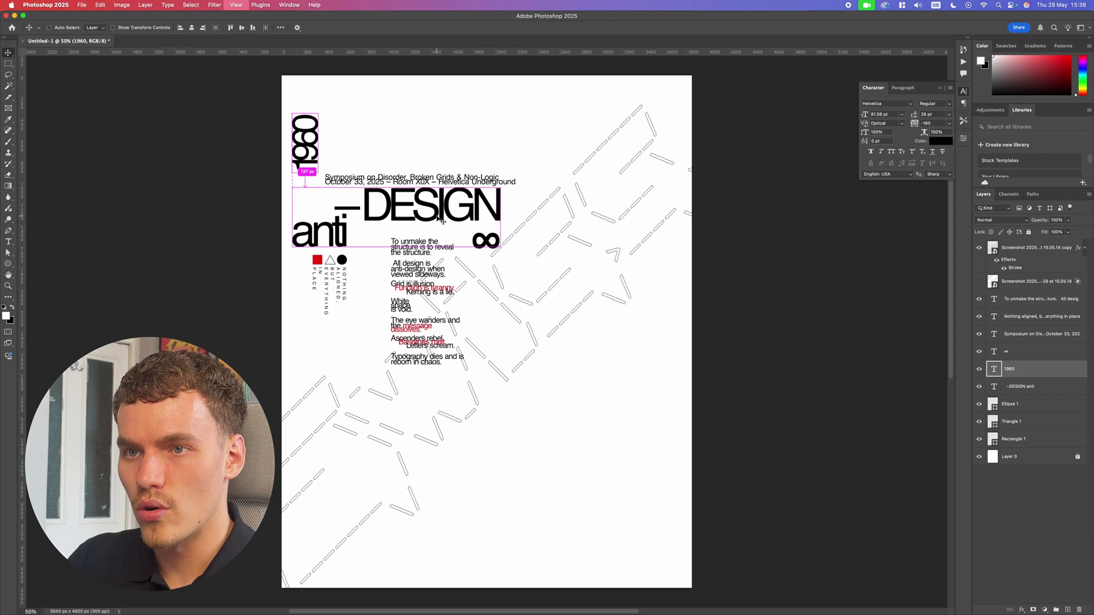
Step: Move the rotated 1960 text about 200 px down toward the headline and nudge it into line with the left margin
key(super+minus)
key(super+;)
drag(300, 170, 319, 201)
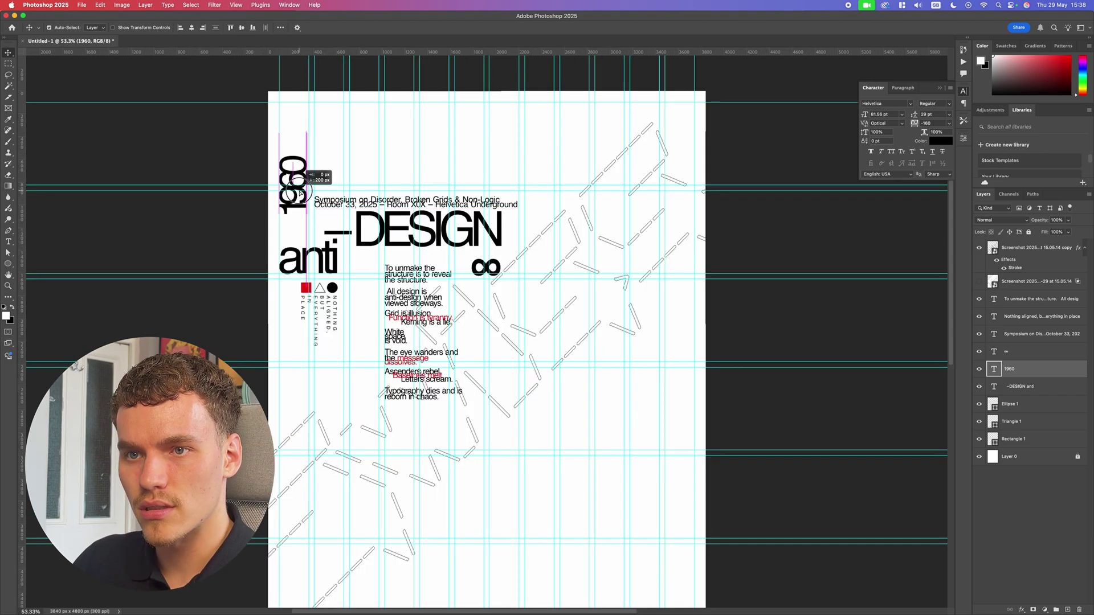
scroll(297, 205, up, 6)
key(Up)
key(Up)
key(Right)
key(super+;)
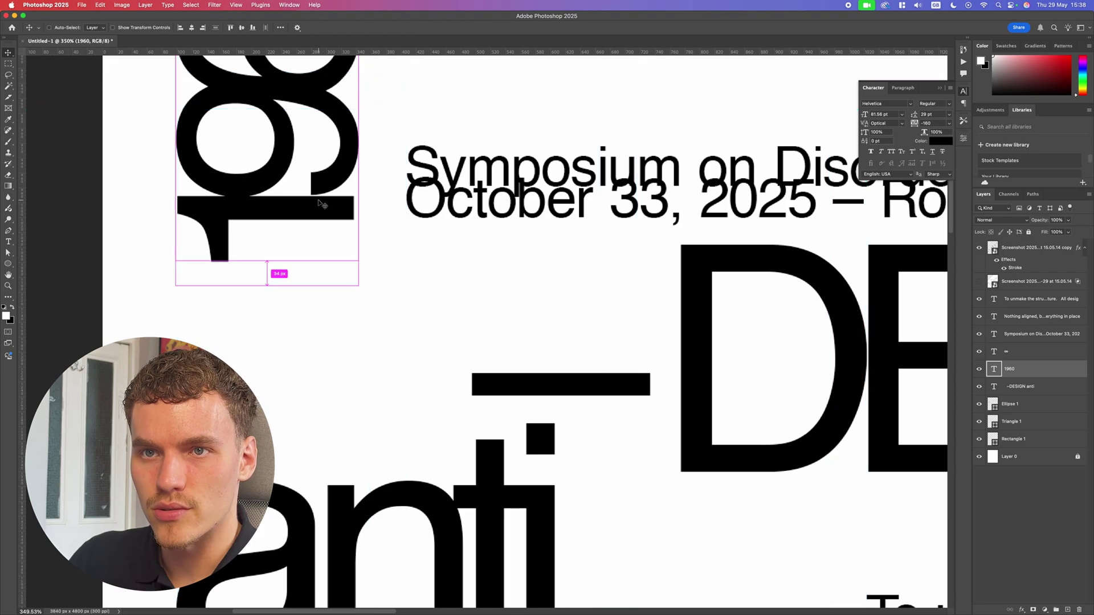
scroll(318, 201, down, 6)
scroll(429, 223, up, 3)
scroll(494, 274, down, 4)
Step: Transform the infinity symbol and place it just below the right end of the word DESIGN
super+click(735, 276)
key(super+;)
scroll(542, 285, up, 4)
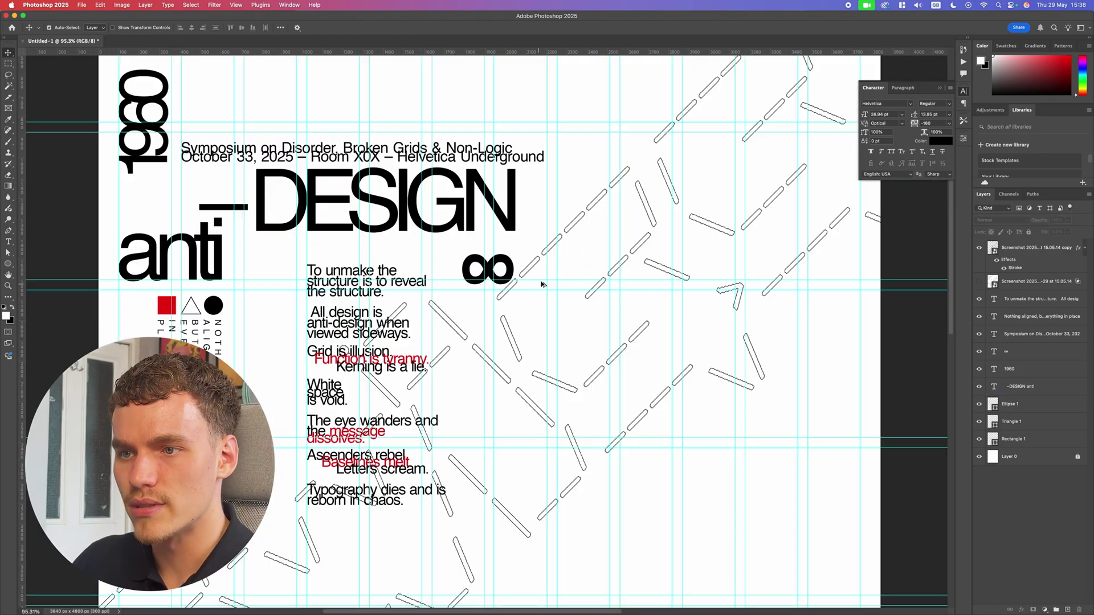
drag(502, 271, 517, 261)
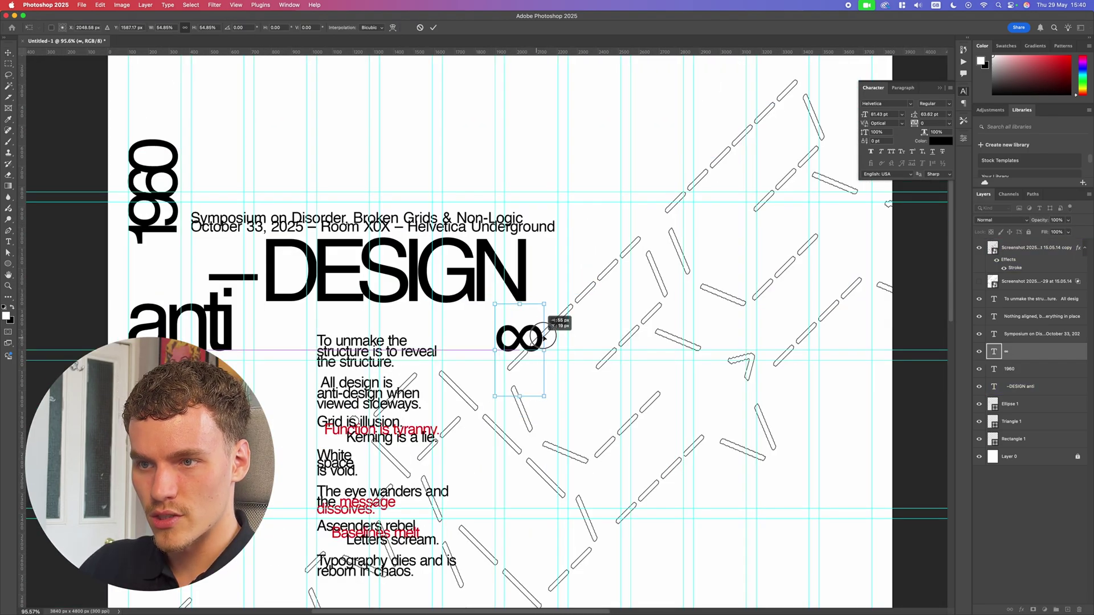
drag(543, 337, 577, 362)
scroll(536, 338, up, 5)
key(Return)
scroll(578, 363, down, 15)
key(super+;)
click(734, 289)
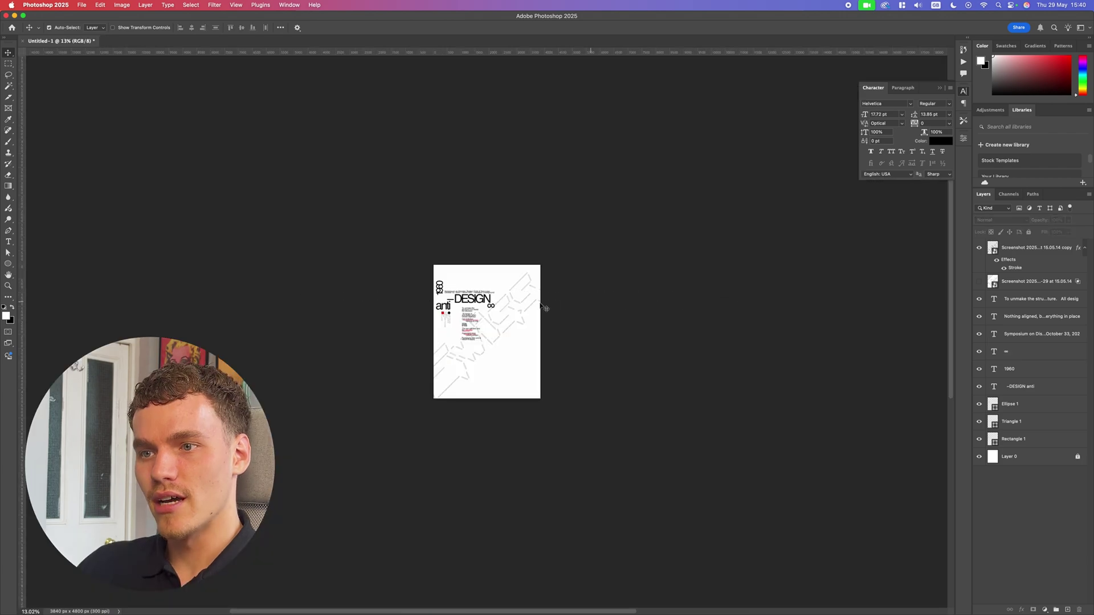
Step: Review the whole poster's composition without guides, checking how the headline, event text and shapes sit together
scroll(544, 308, up, 3)
click(541, 308)
click(700, 307)
scroll(575, 318, left, 3)
scroll(574, 317, up, 2)
scroll(769, 335, down, 1)
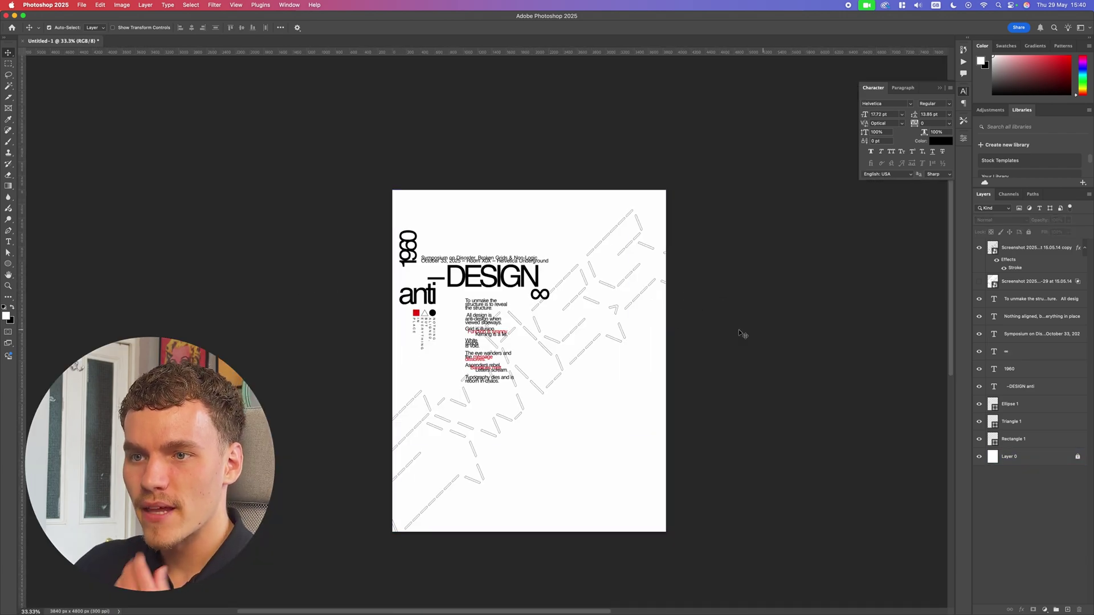
click(431, 294)
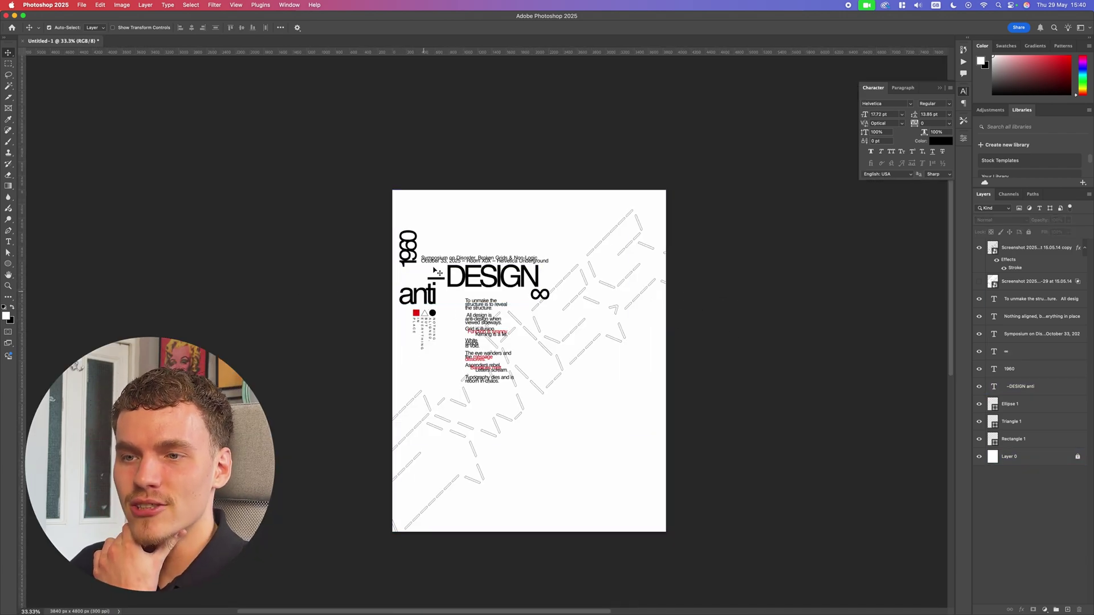
click(451, 259)
double_click(471, 278)
click(709, 283)
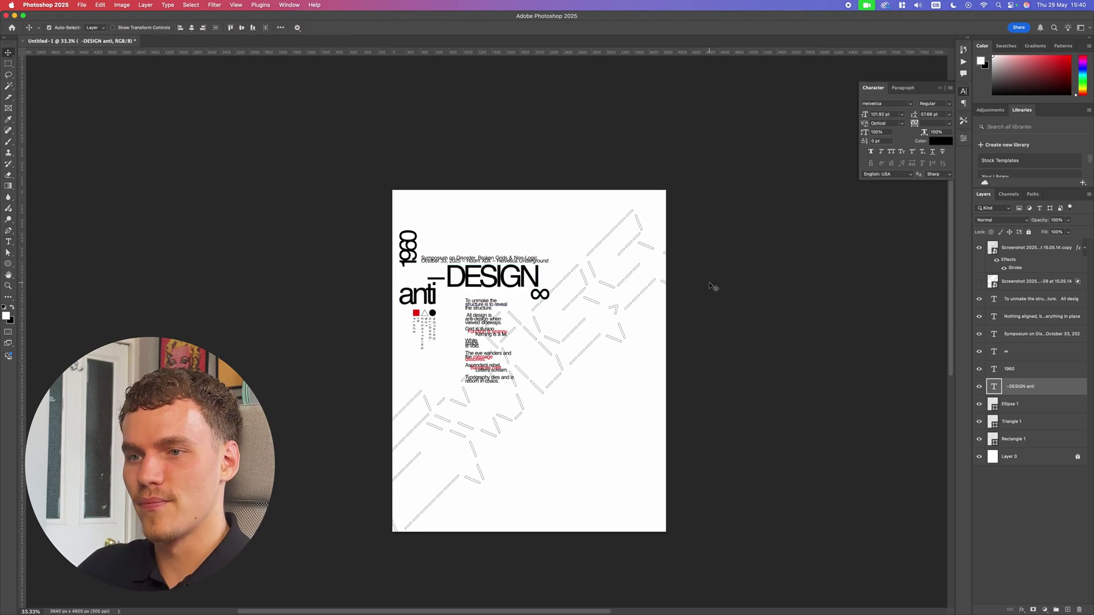
Step: Tighten the leading of the "All design is anti-design when viewed sideways." paragraph in the manifesto column
scroll(463, 324, up, 4)
scroll(561, 339, down, 2)
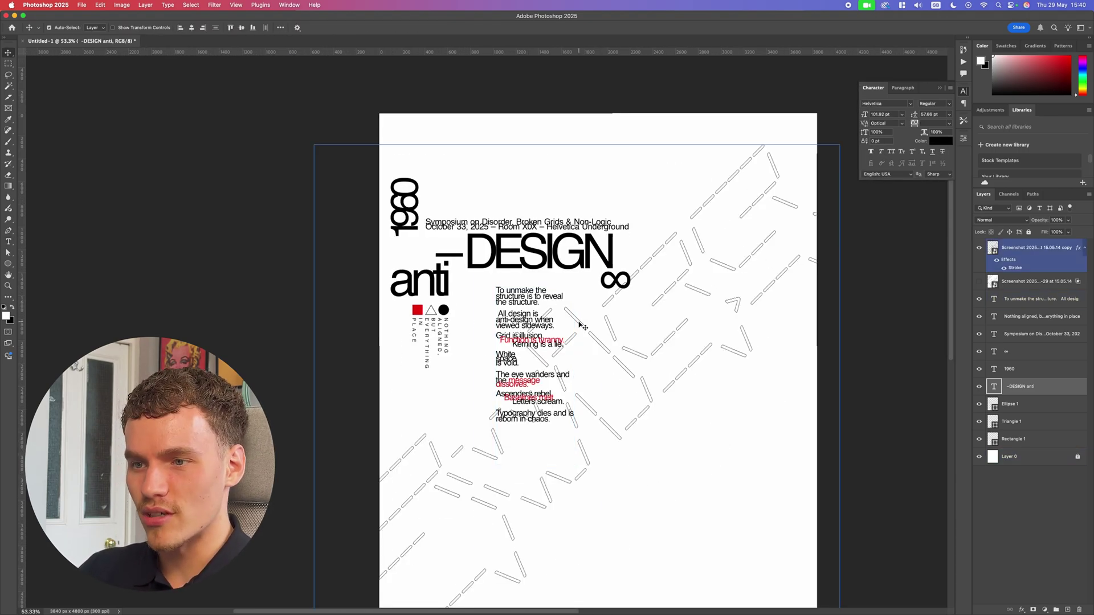
scroll(531, 334, up, 4)
double_click(590, 316)
drag(590, 316, 442, 281)
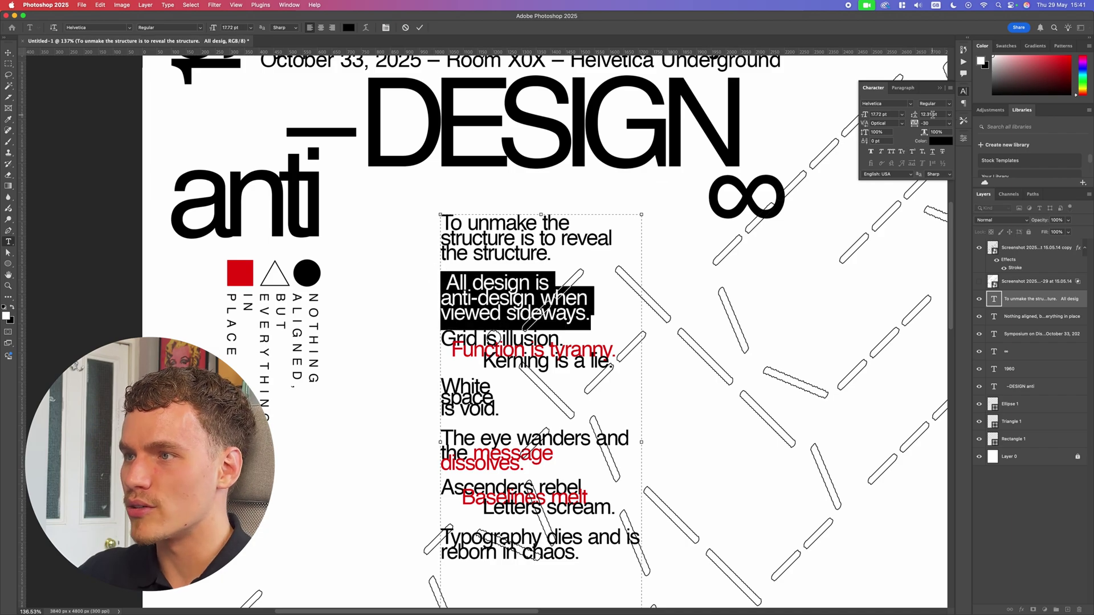
drag(916, 114, 903, 115)
click(587, 244)
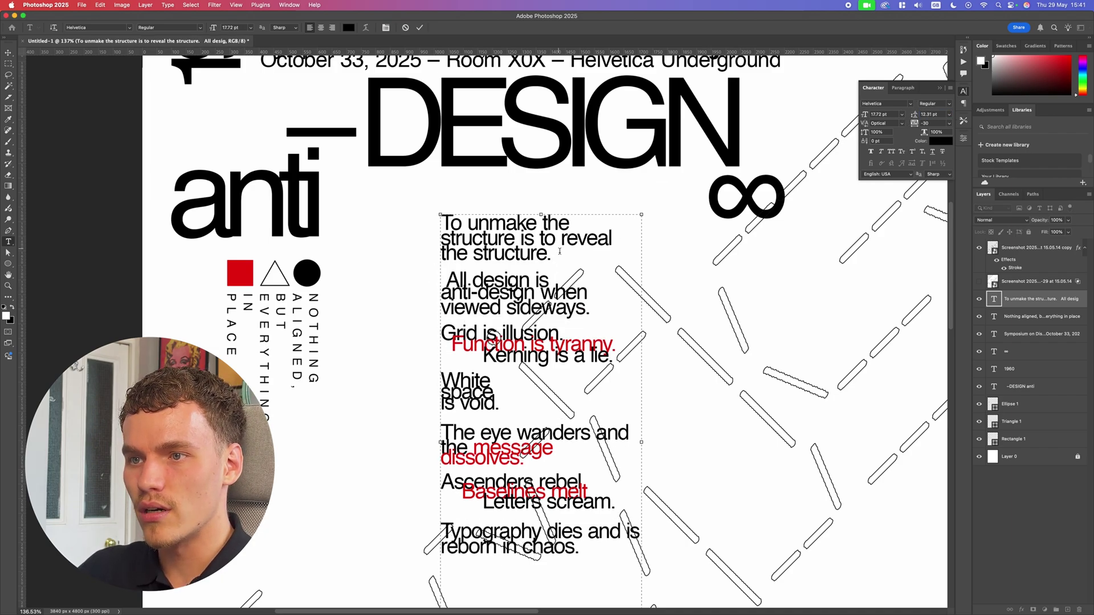
Step: Tighten the leading of the opening "To unmake the structure is to reveal the structure." paragraph and compare it with the previous spacing
drag(559, 251, 406, 220)
drag(914, 115, 902, 114)
click(701, 246)
scroll(608, 311, down, 5)
scroll(603, 311, up, 2)
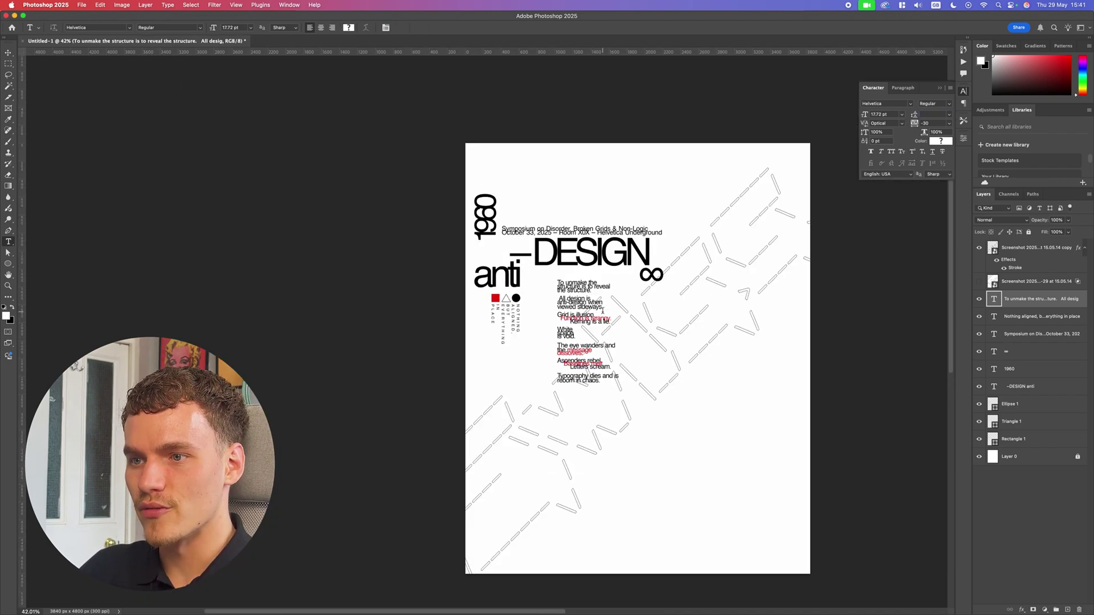
key(super+z)
key(super+shift+z)
Step: Set the leading of the closing "Typography dies and is reborn in chaos." paragraph to 11 pt
scroll(588, 336, up, 3)
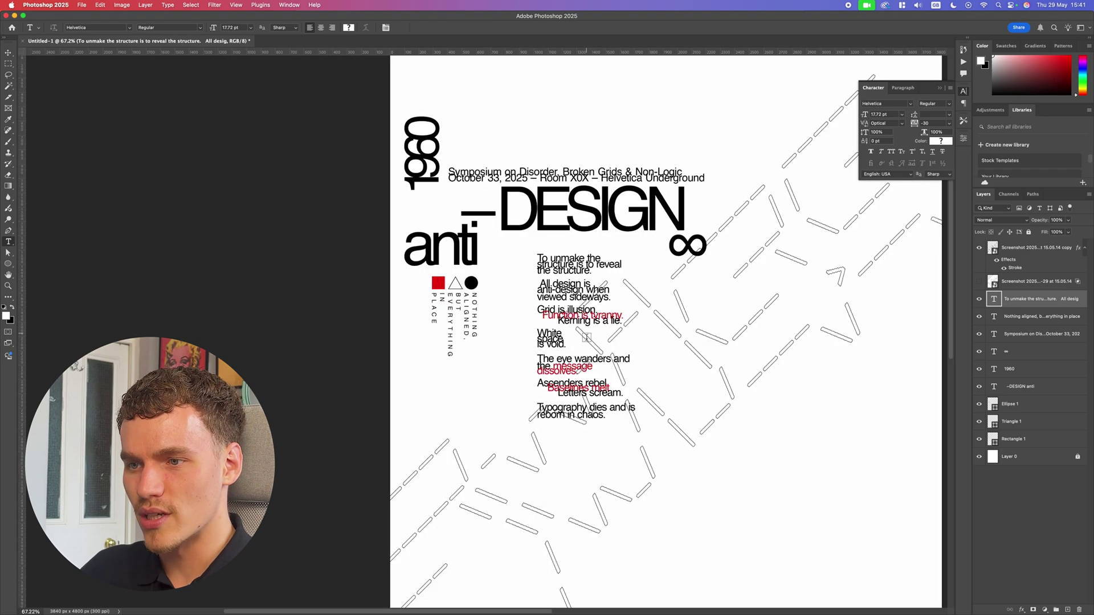
scroll(595, 425, up, 3)
drag(618, 411, 500, 394)
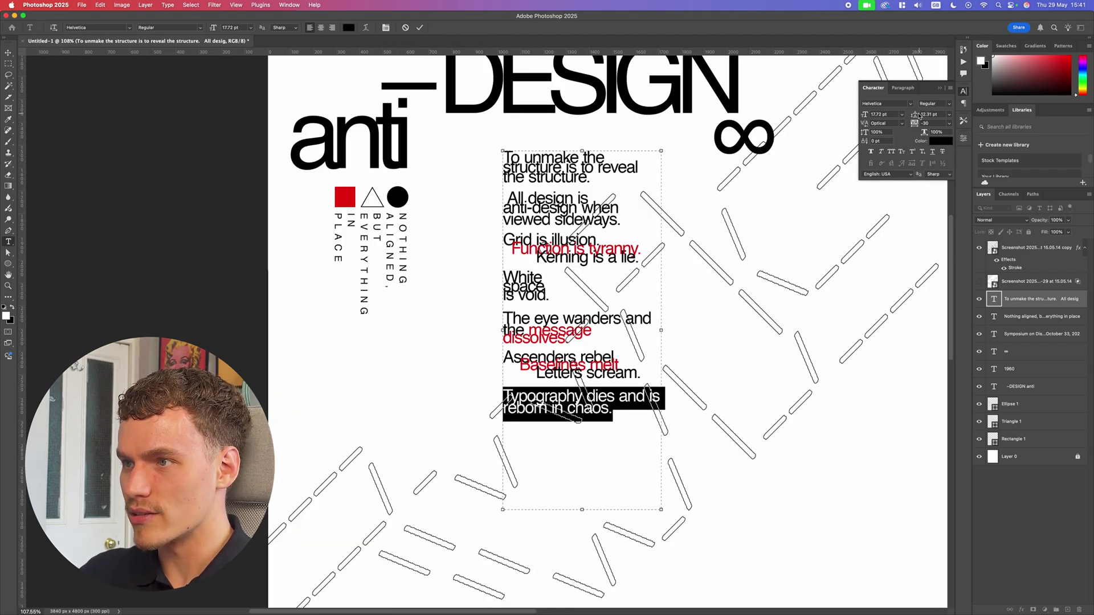
key(Escape)
key(v)
key(cmd+0)
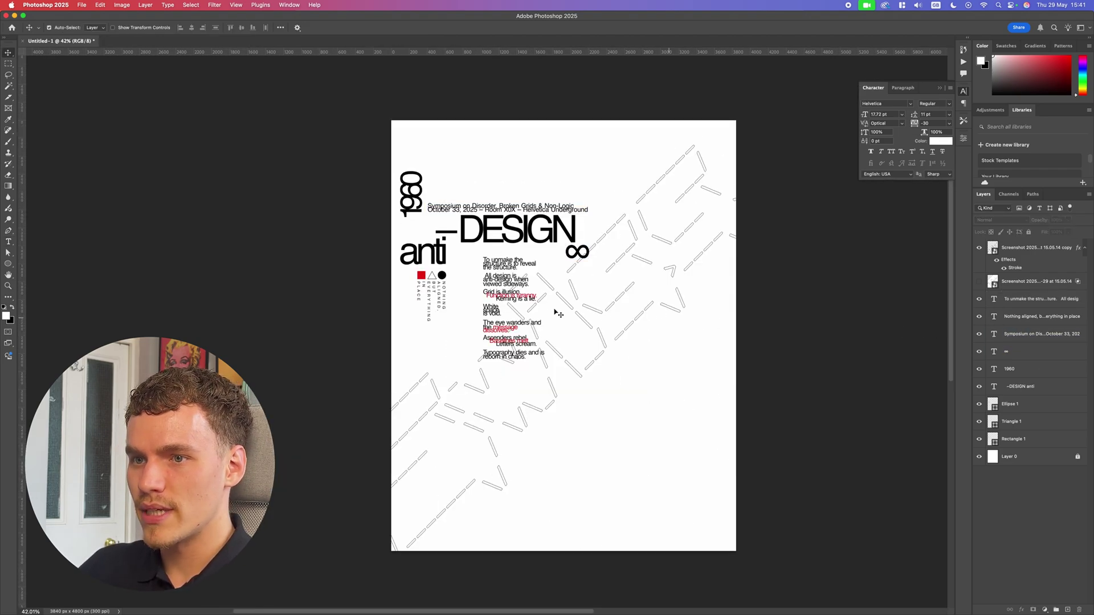
Step: Delete the hidden original screenshot layer and collapse the effects list of its outlined copy
click(1025, 281)
key(Delete)
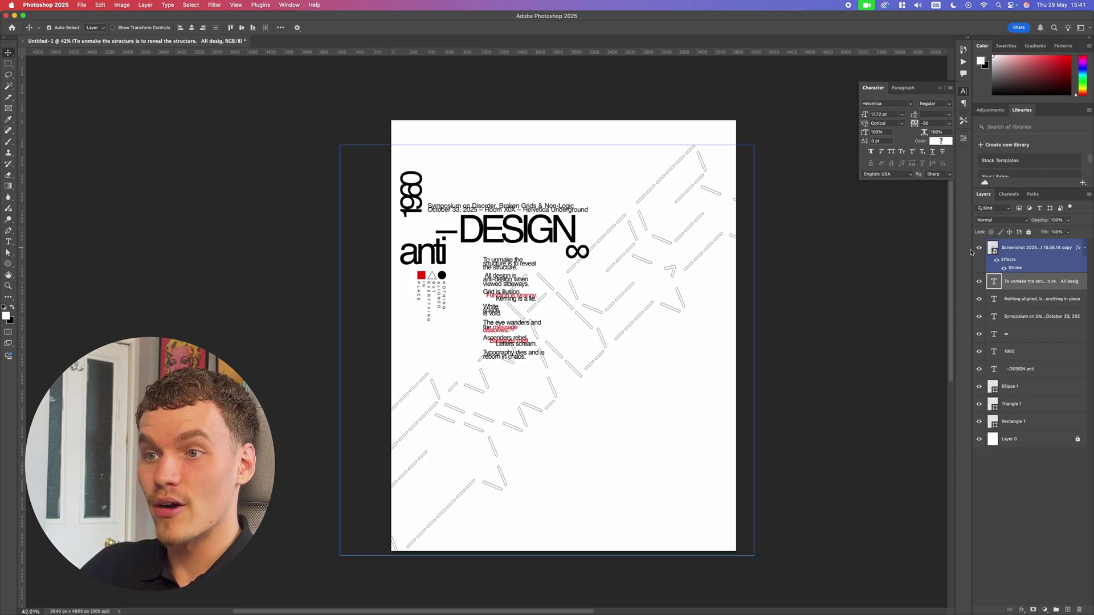
click(932, 251)
click(1085, 249)
scroll(924, 274, down, 1)
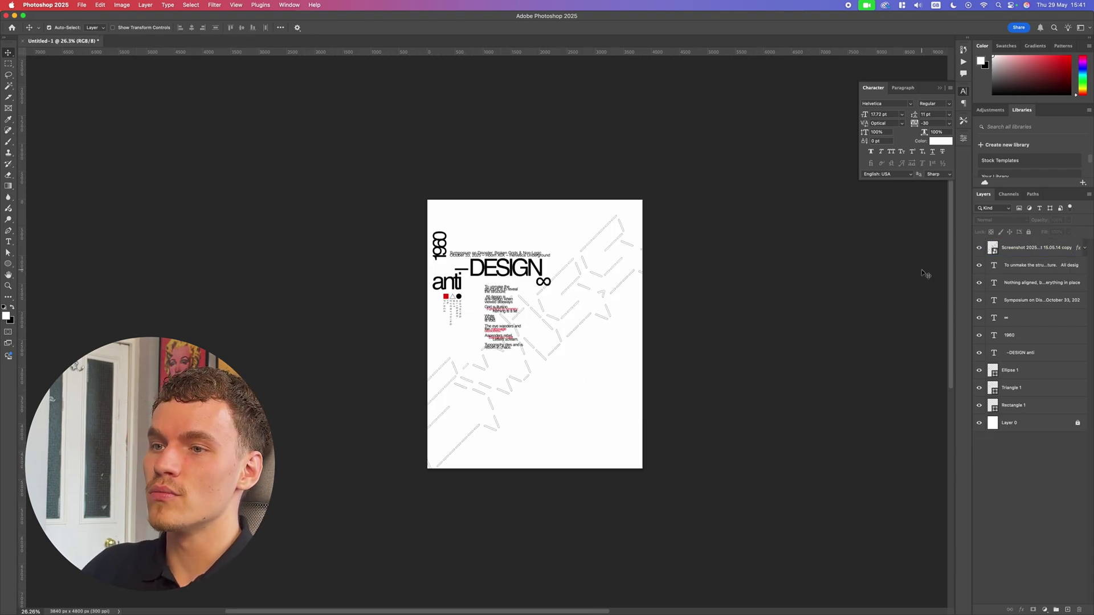
scroll(871, 277, up, 1)
scroll(870, 278, right, 2)
scroll(868, 280, left, 5)
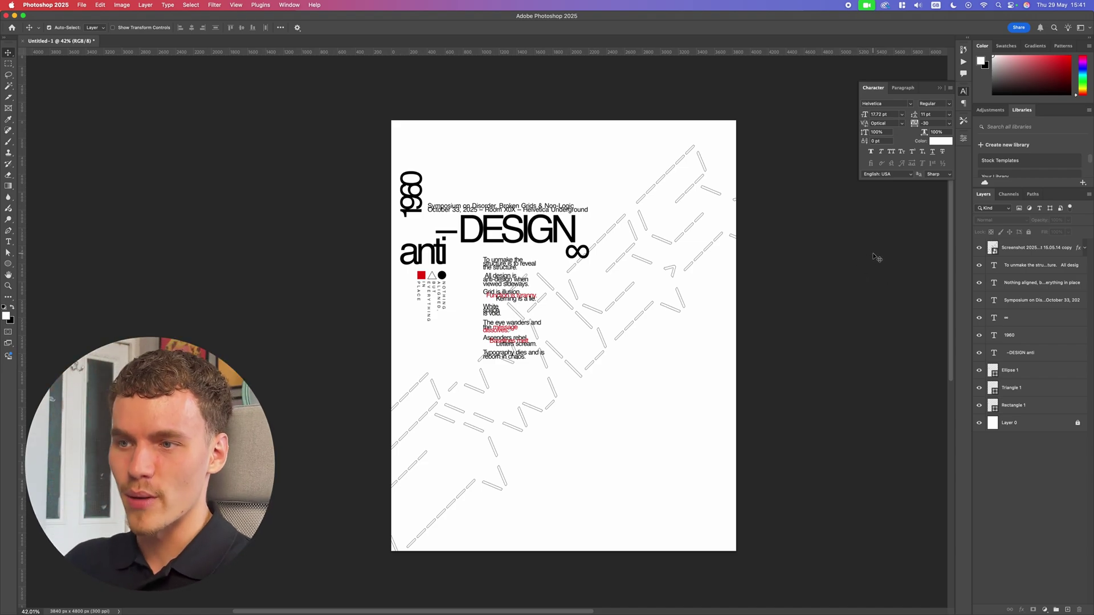
Step: Group all six text layers, from the manifesto down to the headline, and toggle the group's visibility to check its contents
click(1026, 265)
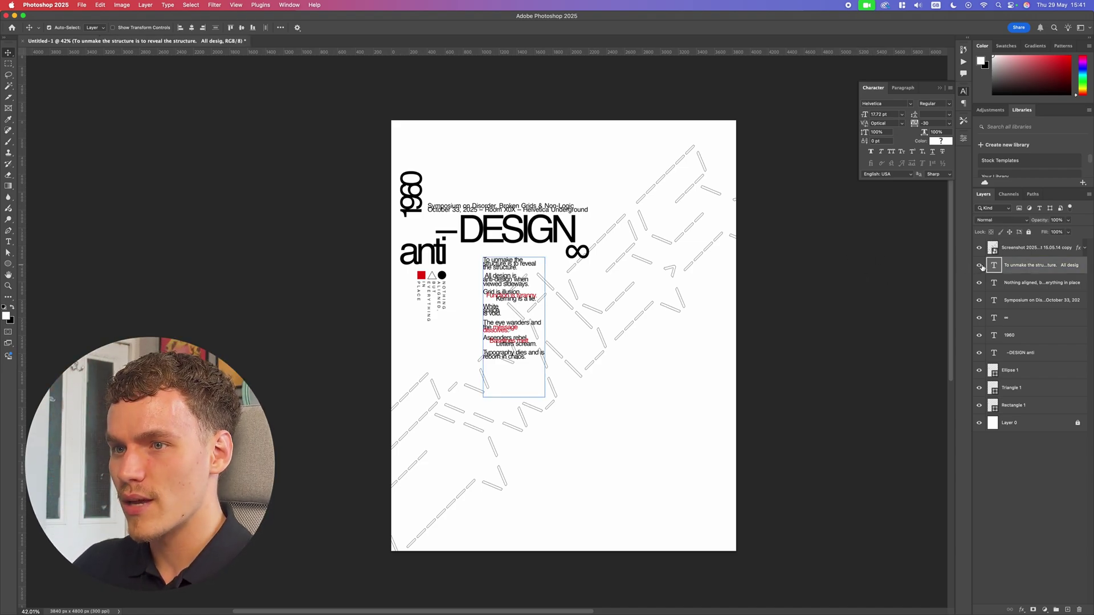
shift+click(1020, 353)
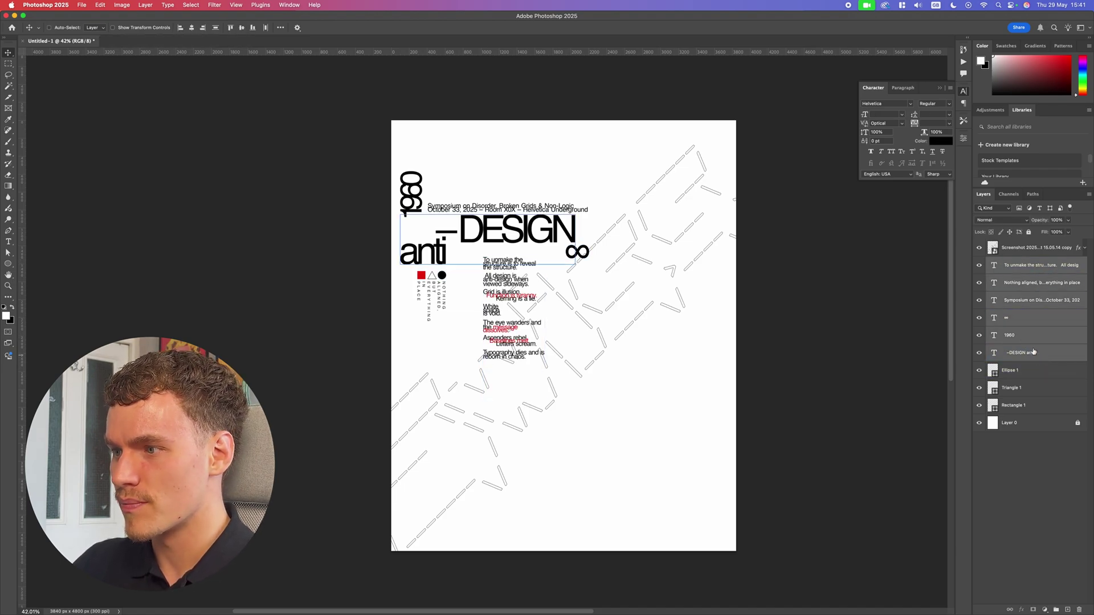
key(super+g)
click(979, 263)
click(979, 263)
click(980, 263)
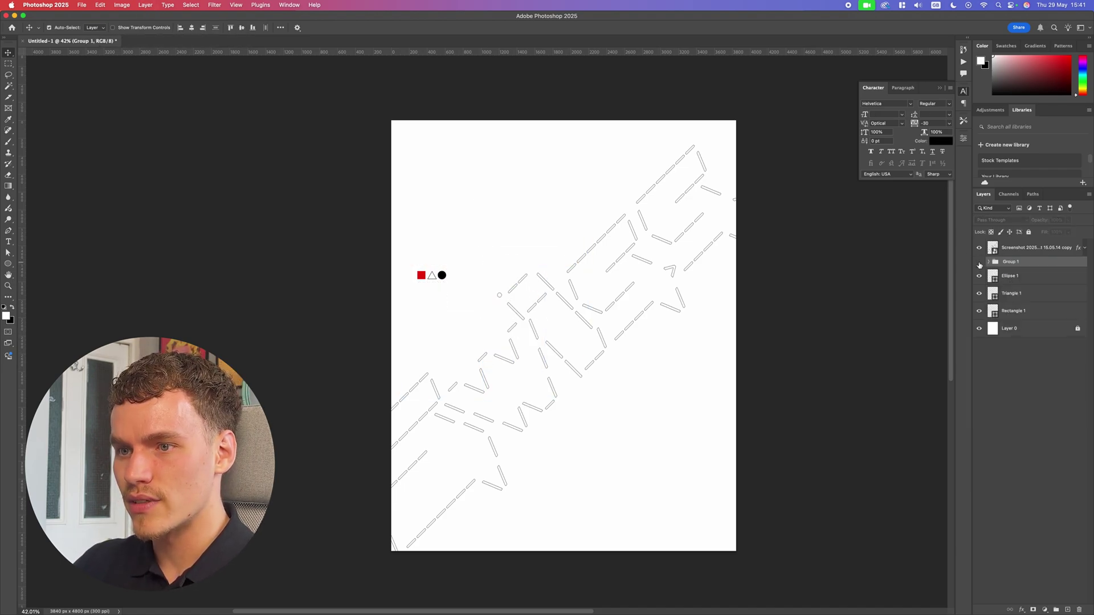
click(979, 263)
Step: Move the outlined screenshot copy below the text group and rename it Swiss
click(978, 248)
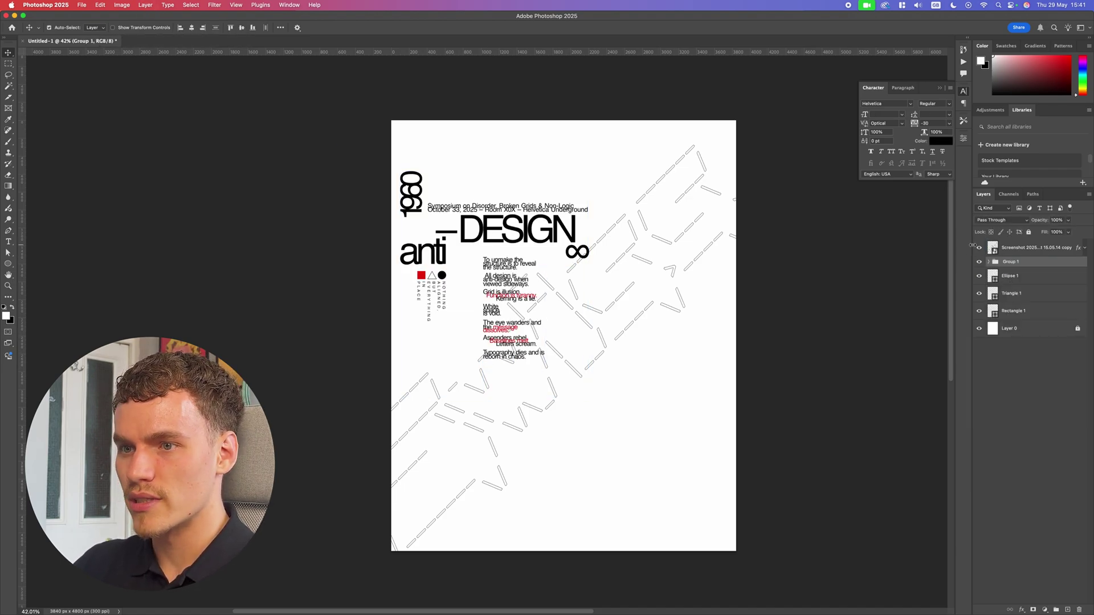
click(978, 249)
click(1033, 251)
drag(1034, 251, 1023, 262)
text(Swiss)
key(Return)
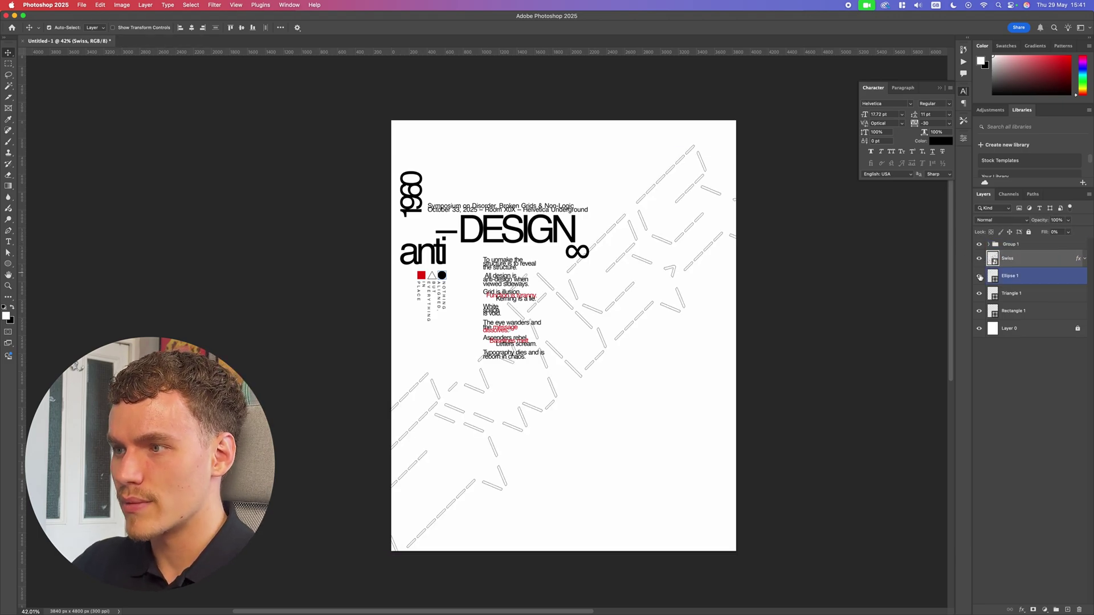
Step: Group the ellipse, triangle and rectangle layers and name the group Palette
click(979, 276)
click(979, 276)
click(1020, 277)
super+click(1023, 309)
shift+click(1023, 308)
key(super+g)
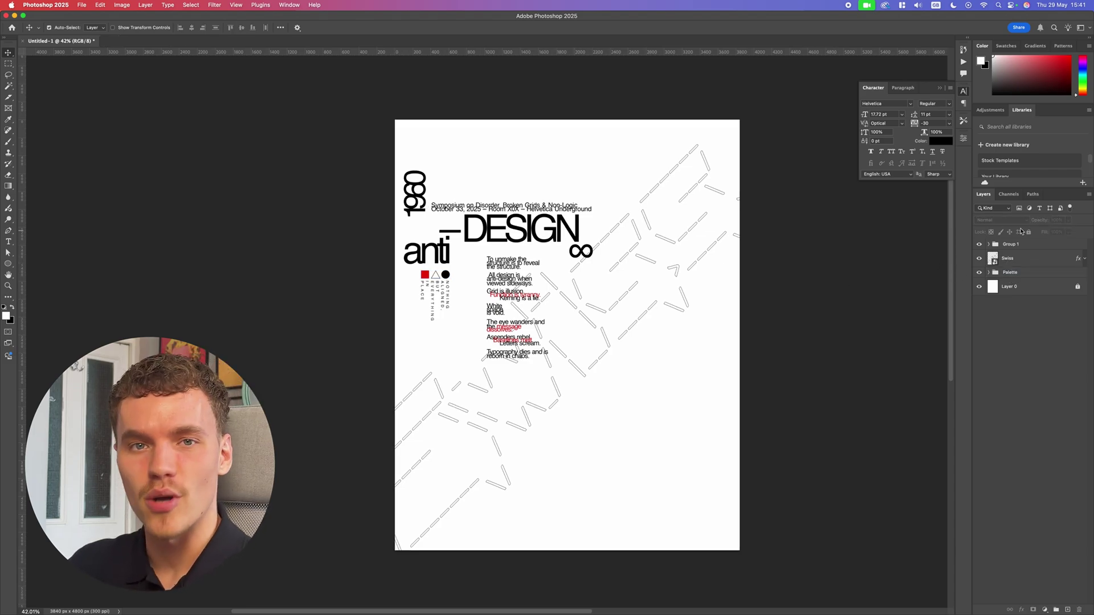
Step: Duplicate the text group, hide the original and rename the copy Field Blur
click(1033, 243)
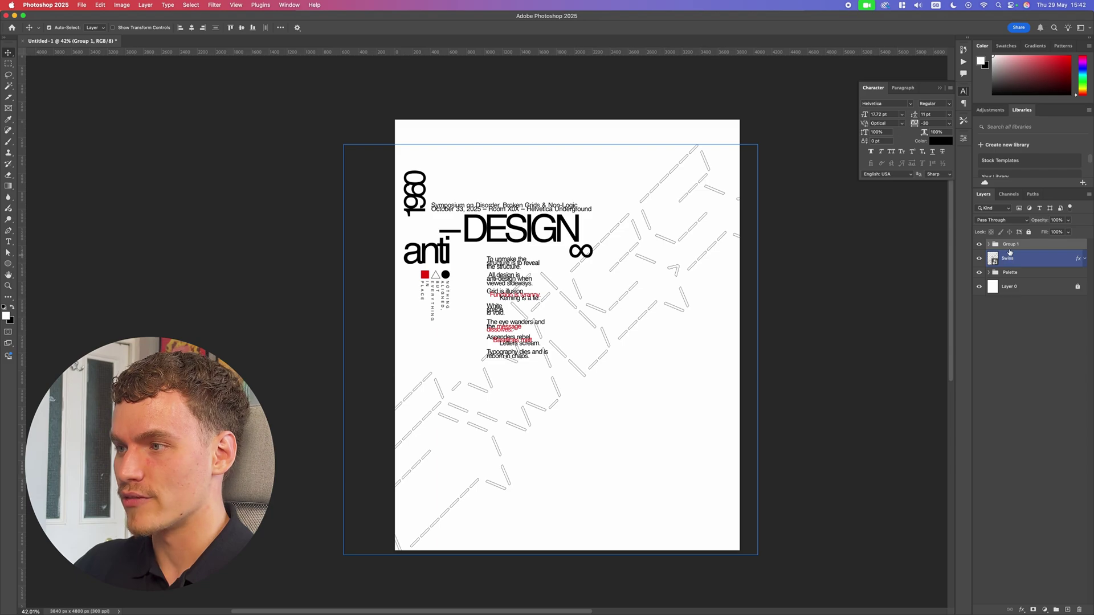
key(super+j)
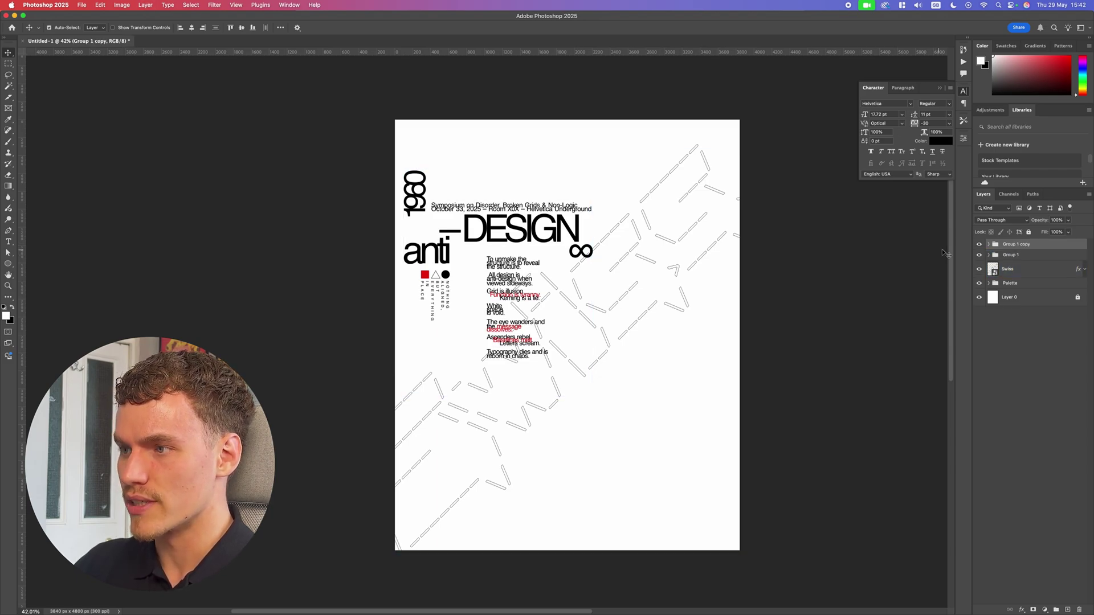
click(979, 255)
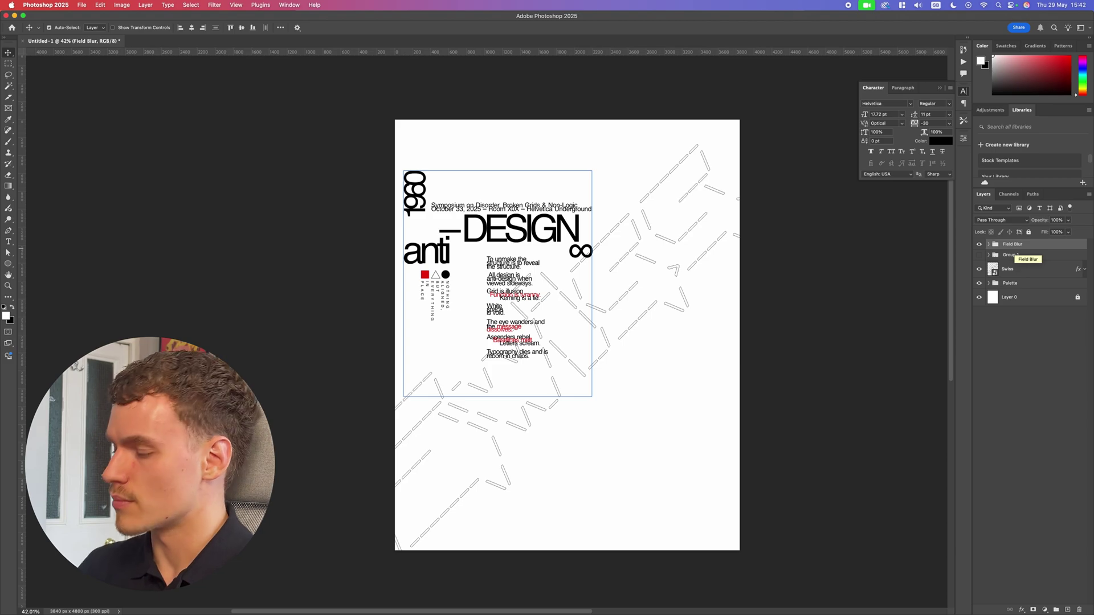
Step: Convert the Field Blur group to a smart object and start the Field Blur filter on it
right_click(1017, 243)
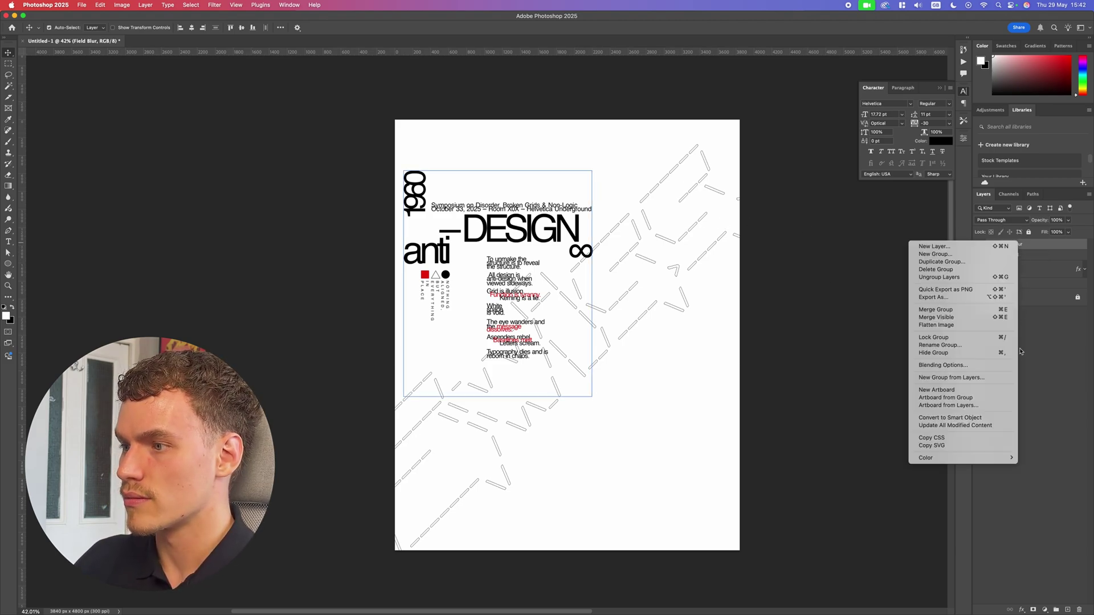
click(950, 417)
click(214, 5)
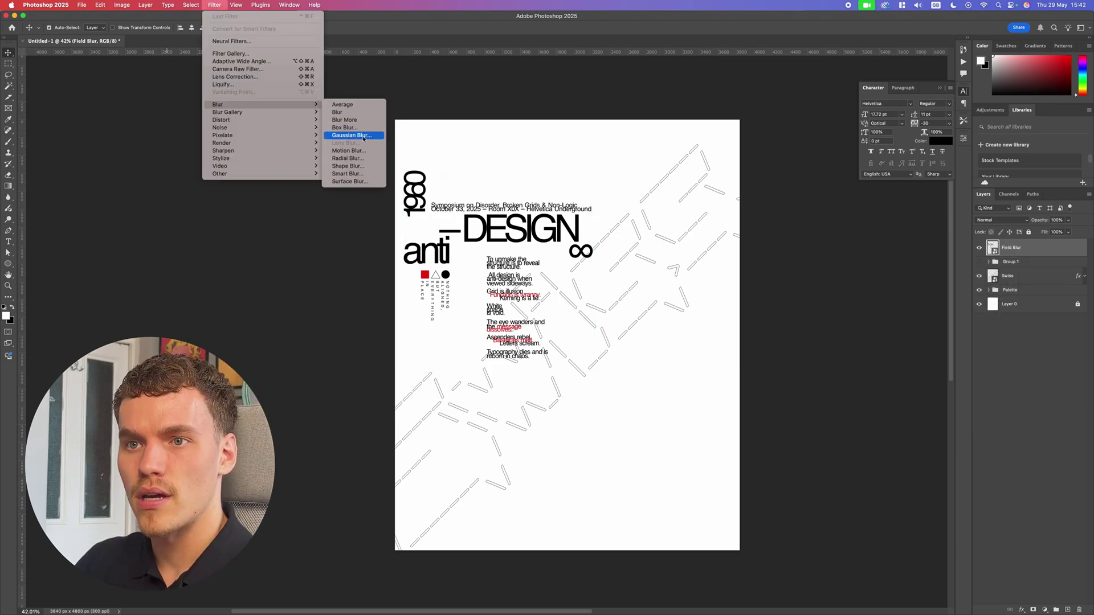
click(345, 112)
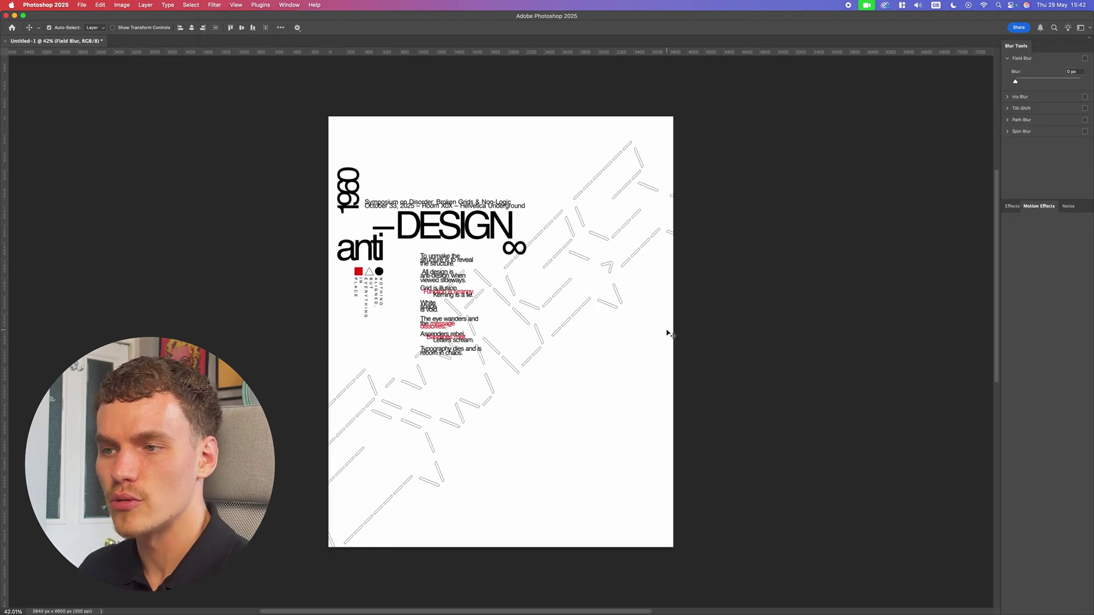
Step: Place a 19 px blur pin just past the N of DESIGN and add a 0 px pin over "Helvetica Underground"
drag(501, 332, 519, 204)
scroll(519, 203, up, 6)
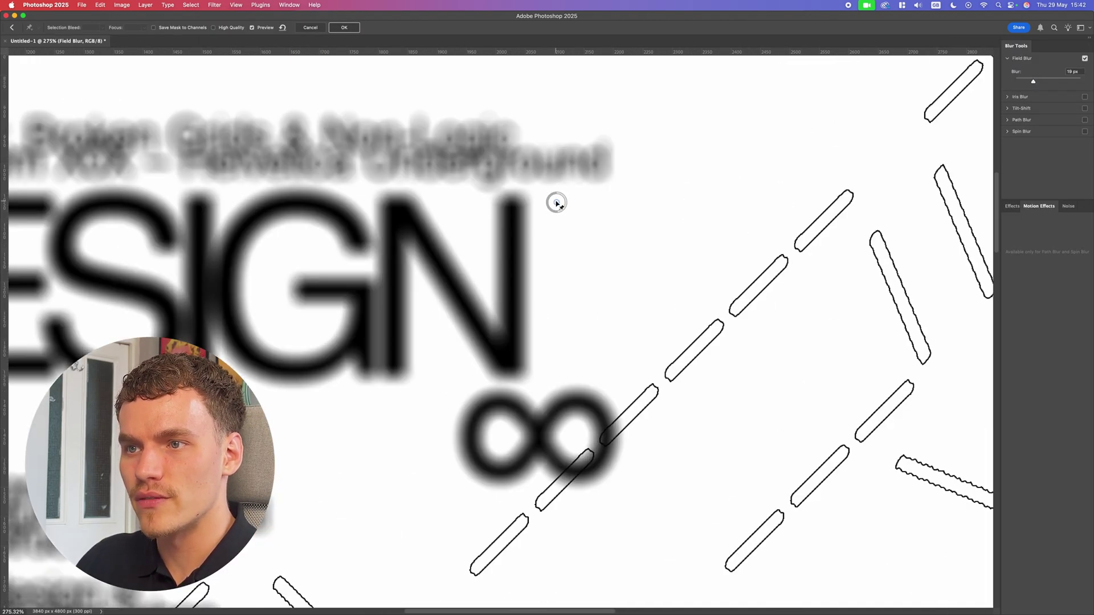
scroll(616, 203, down, 5)
click(547, 182)
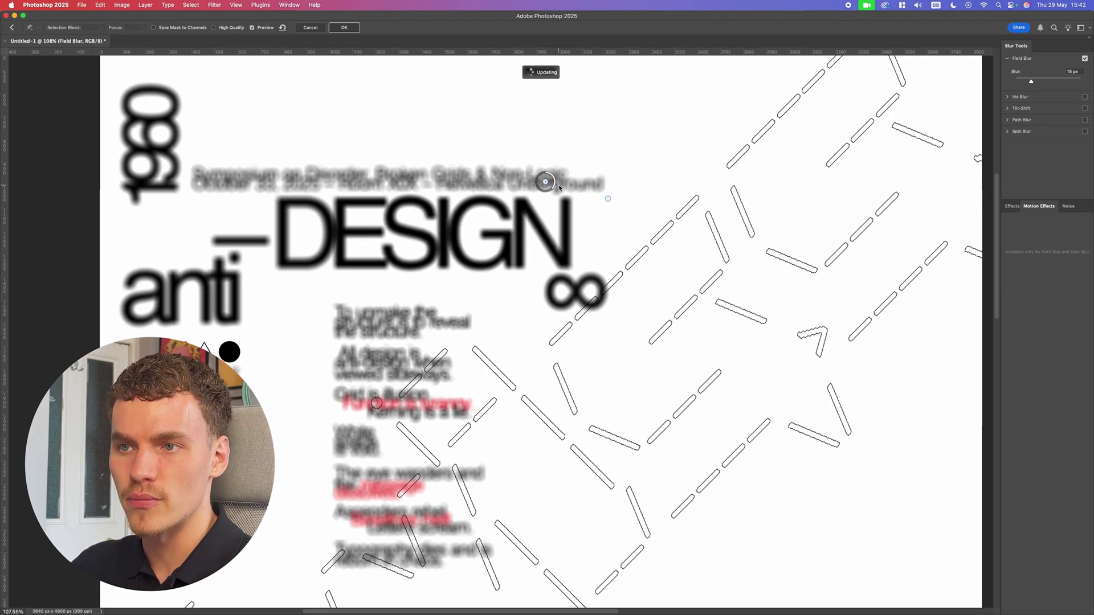
drag(547, 173, 586, 184)
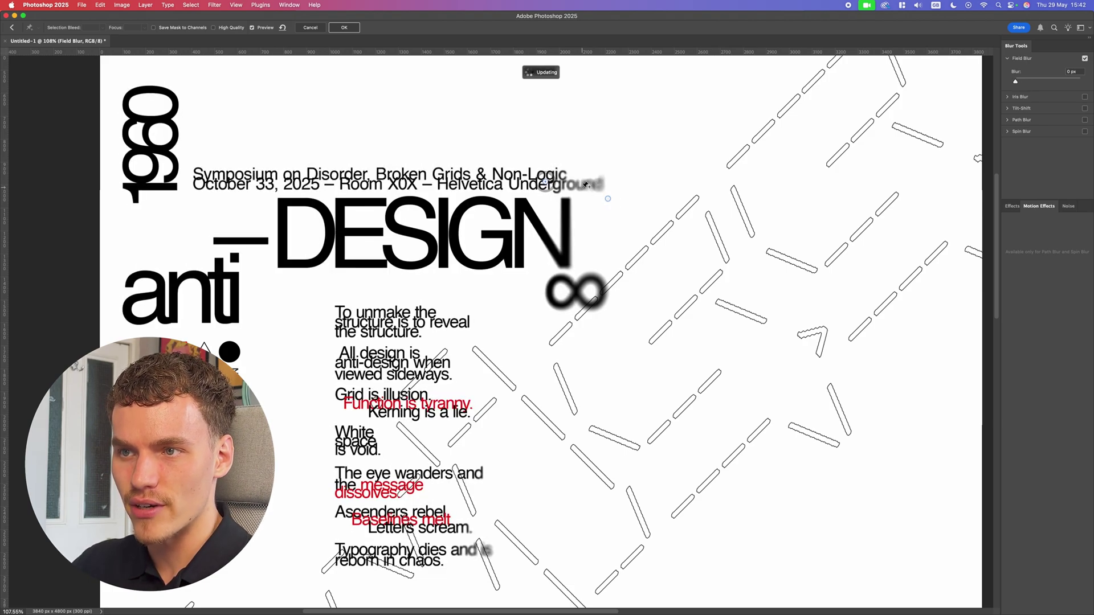
scroll(590, 181, up, 5)
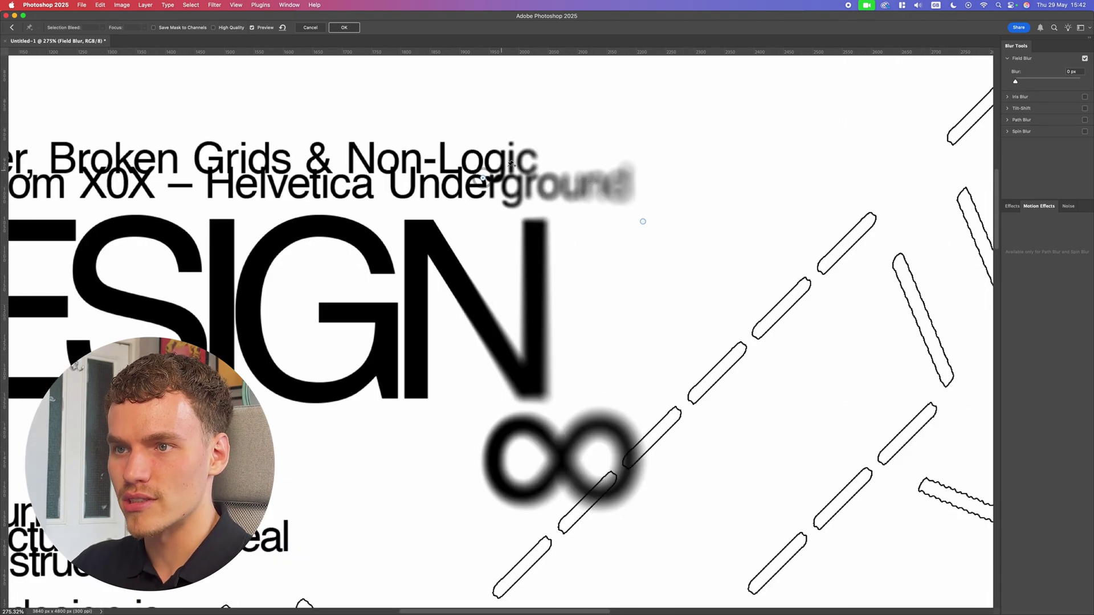
scroll(645, 226, down, 6)
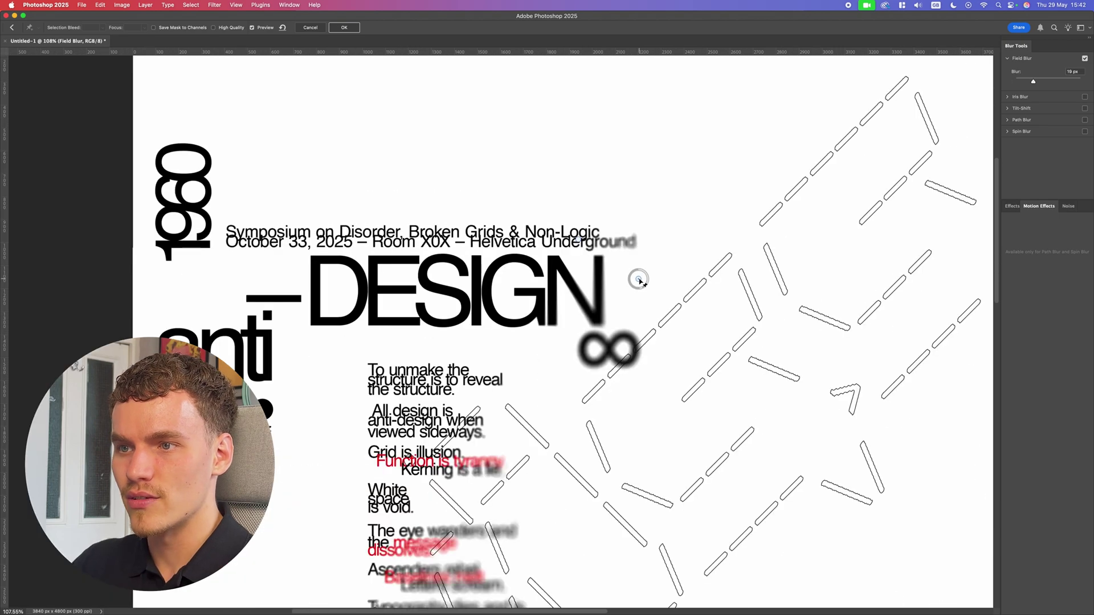
click(639, 279)
Step: Place a 19 px blur pin above the middle of the event text, with low-blur pins on the headline and the event text's start
scroll(504, 238, up, 3)
click(539, 247)
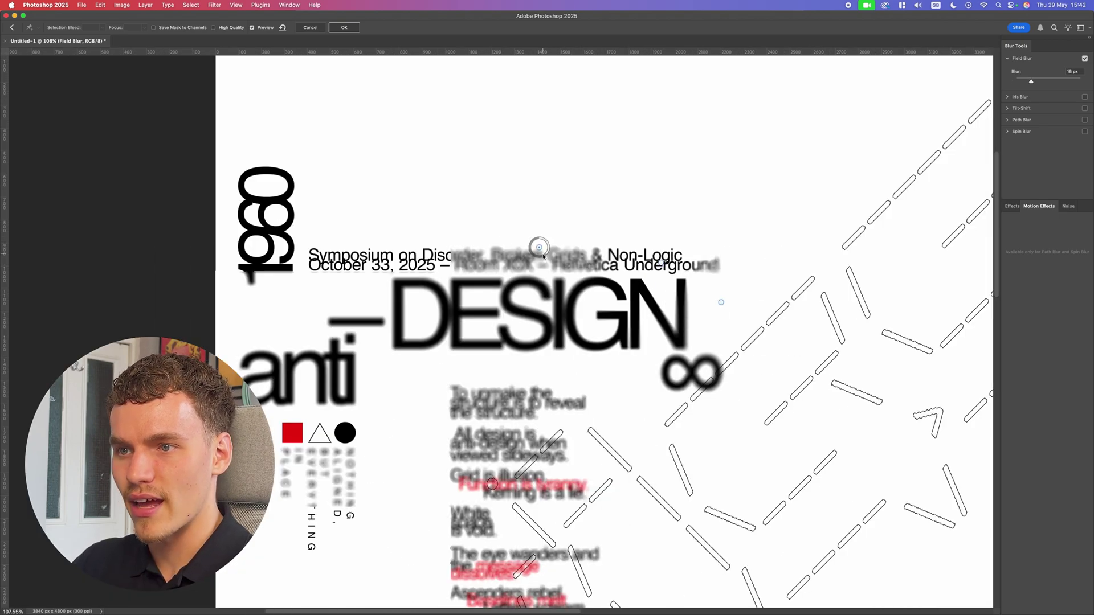
click(587, 304)
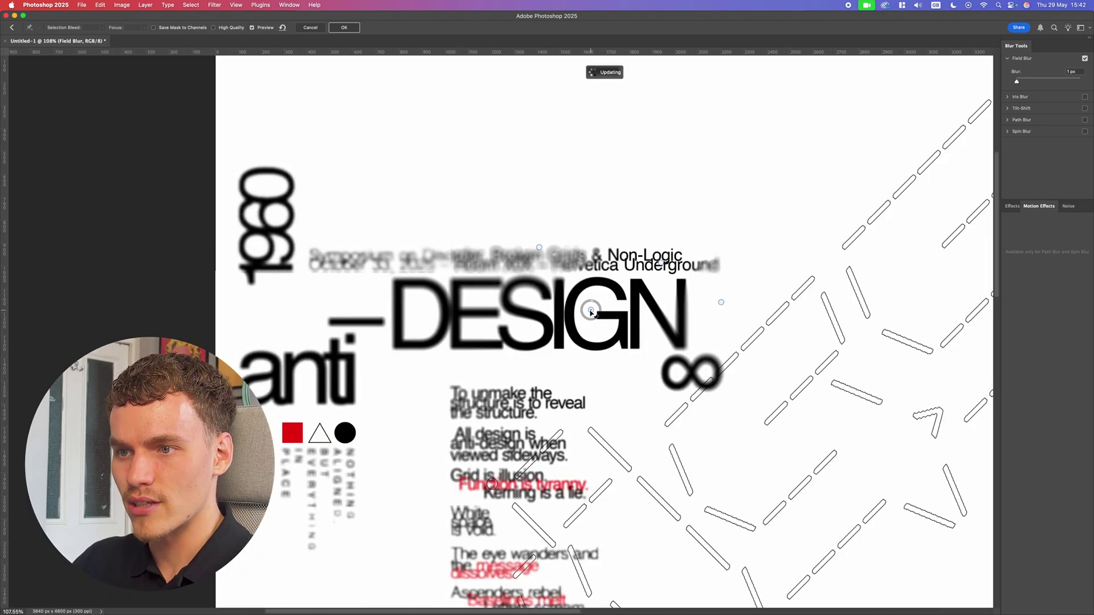
click(534, 189)
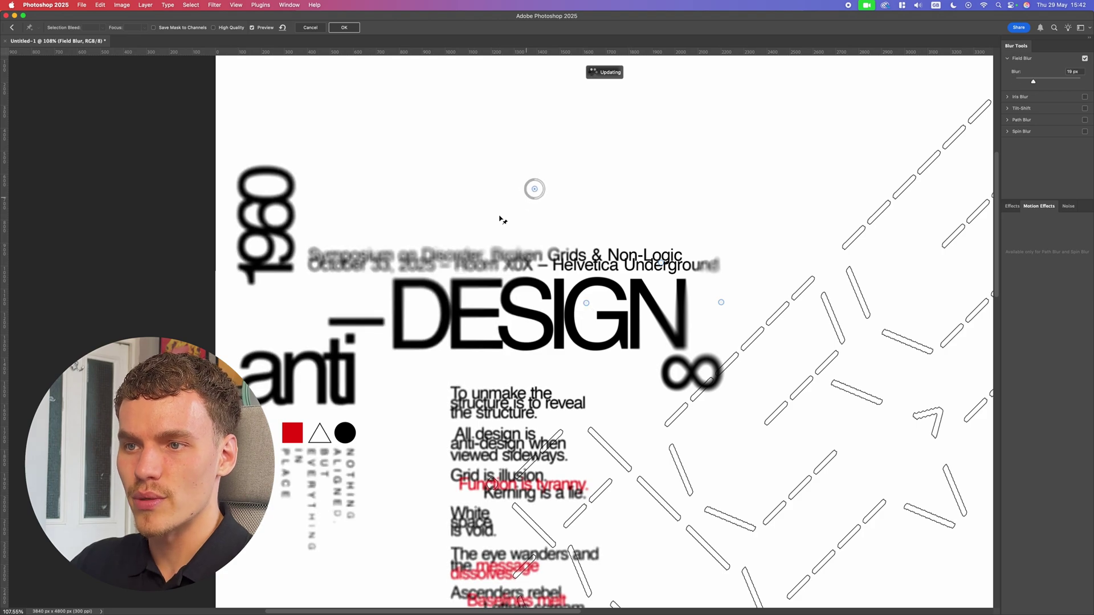
click(403, 242)
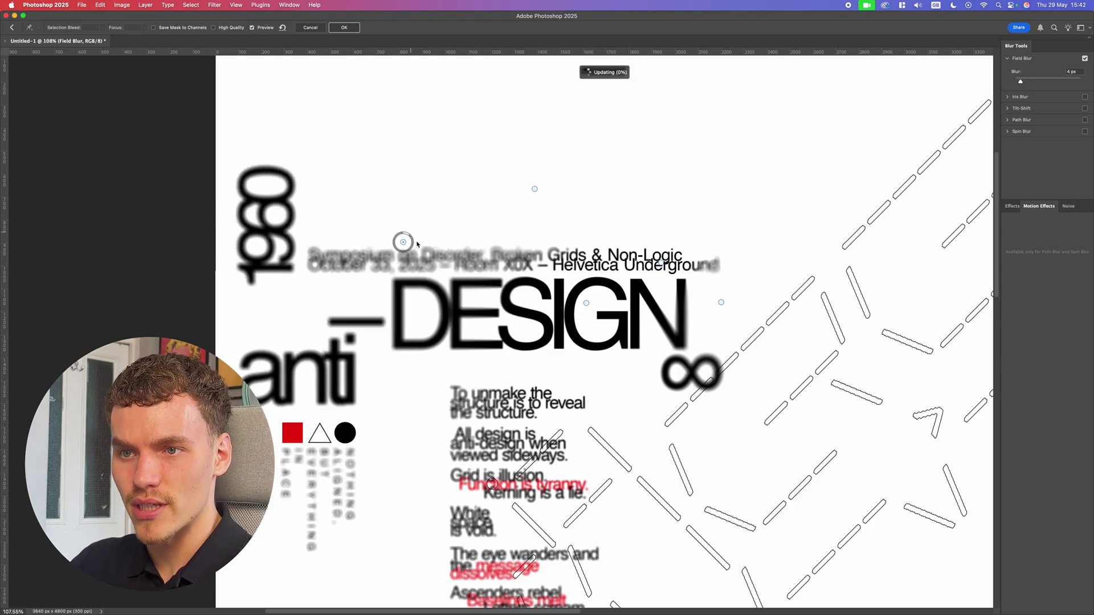
click(451, 313)
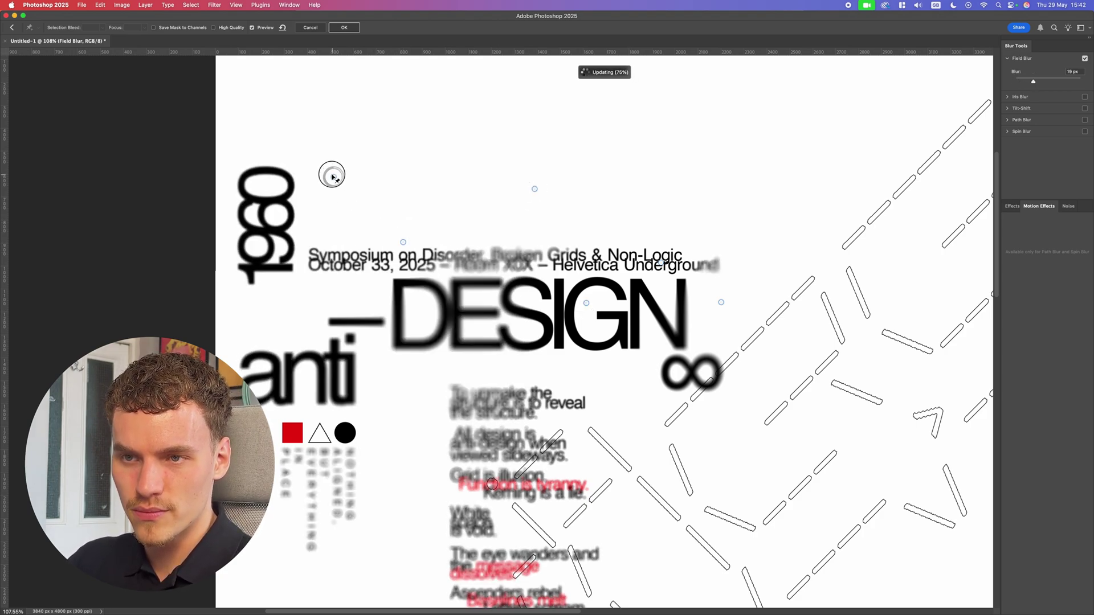
Step: Blur the upper end of the rotated 1960 with a 32 px pin and keep its lower end crisp with a 3 px pin
drag(326, 163, 303, 171)
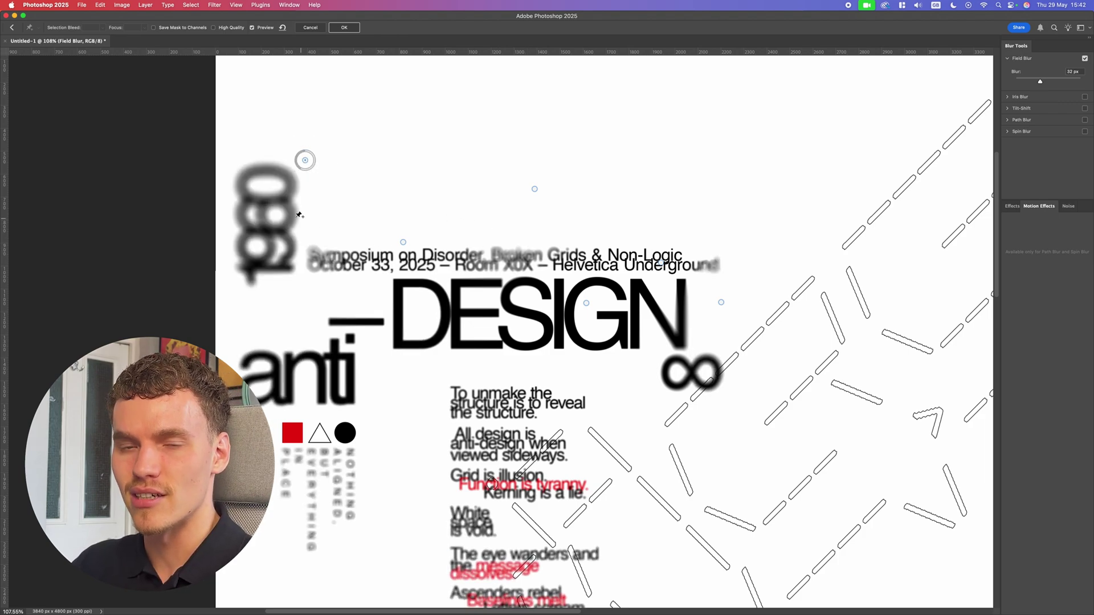
click(294, 251)
drag(295, 252, 294, 261)
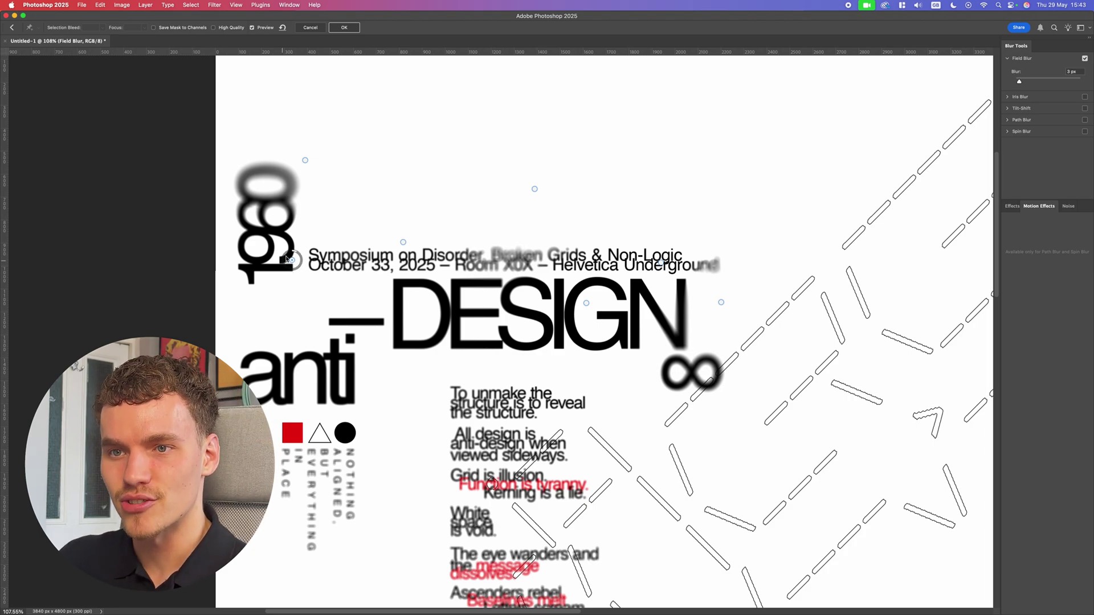
Step: Add a 40 px blur pin in the gap between the word anti and the manifesto column
click(353, 383)
drag(352, 391, 414, 404)
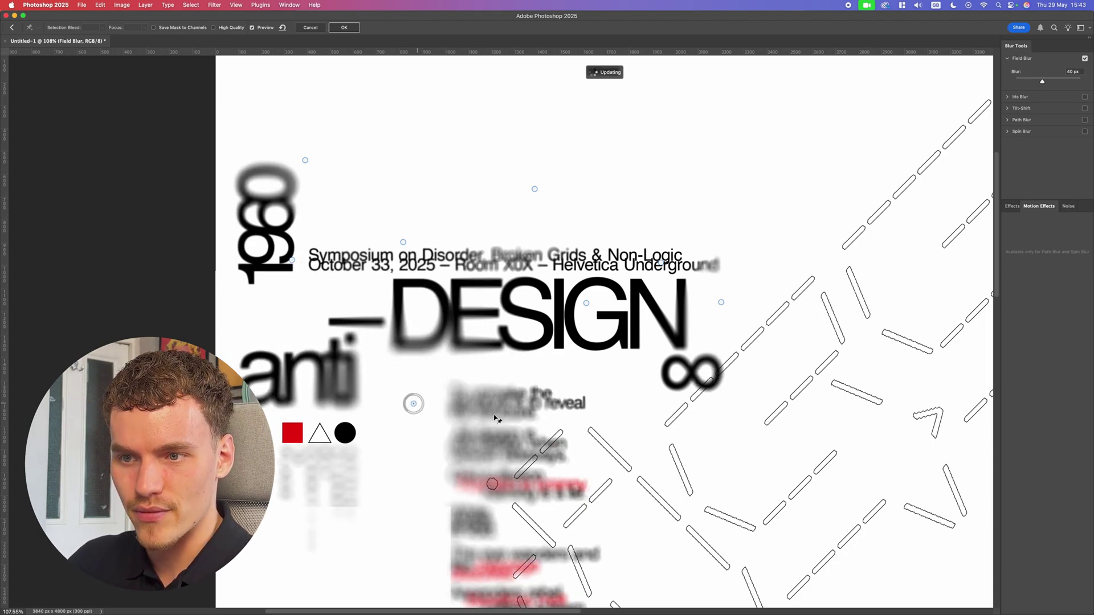
Step: Add a 5 px blur pin in the middle of the manifesto column, near the line "Kerning is a lie."
scroll(513, 422, down, 3)
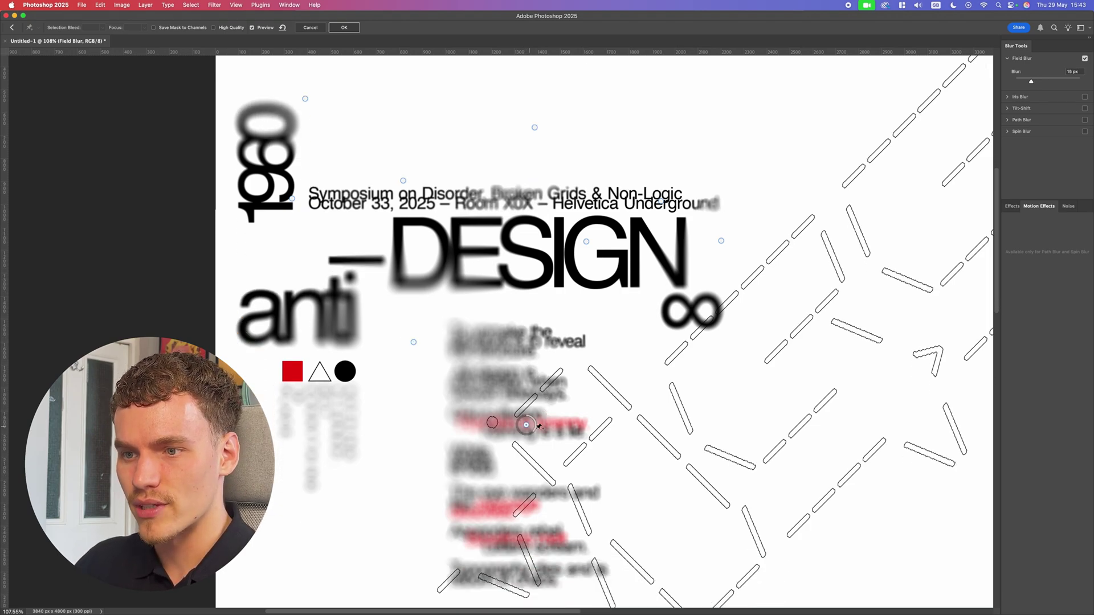
drag(539, 427, 529, 431)
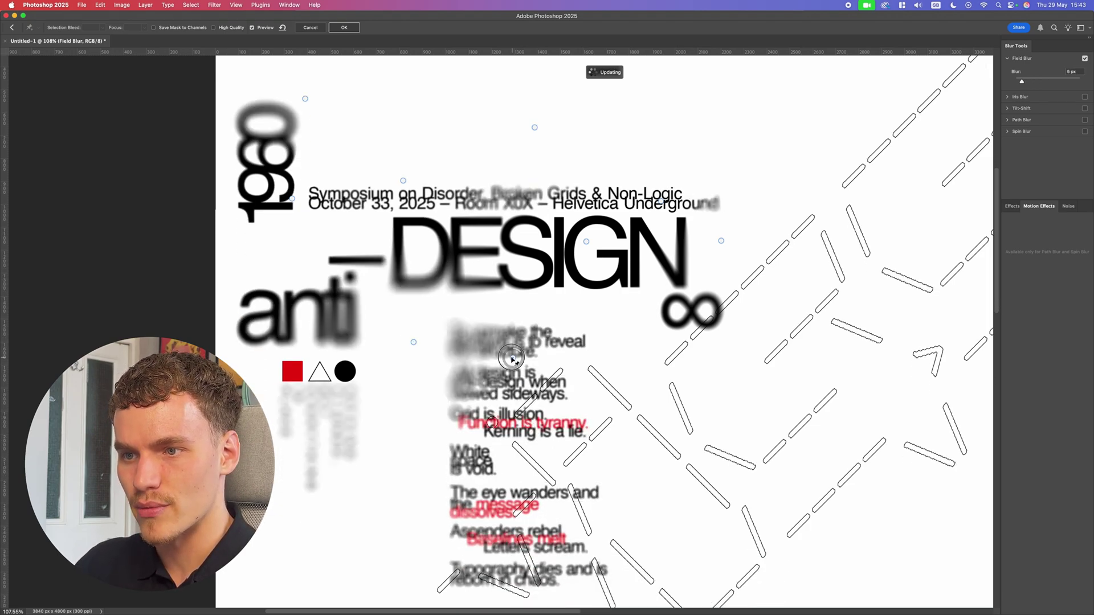
scroll(525, 479, down, 4)
Step: Add a low-blur pin beside the start of "Ascenders rebel" and a 38 px blur pin below the end of the manifesto
click(453, 520)
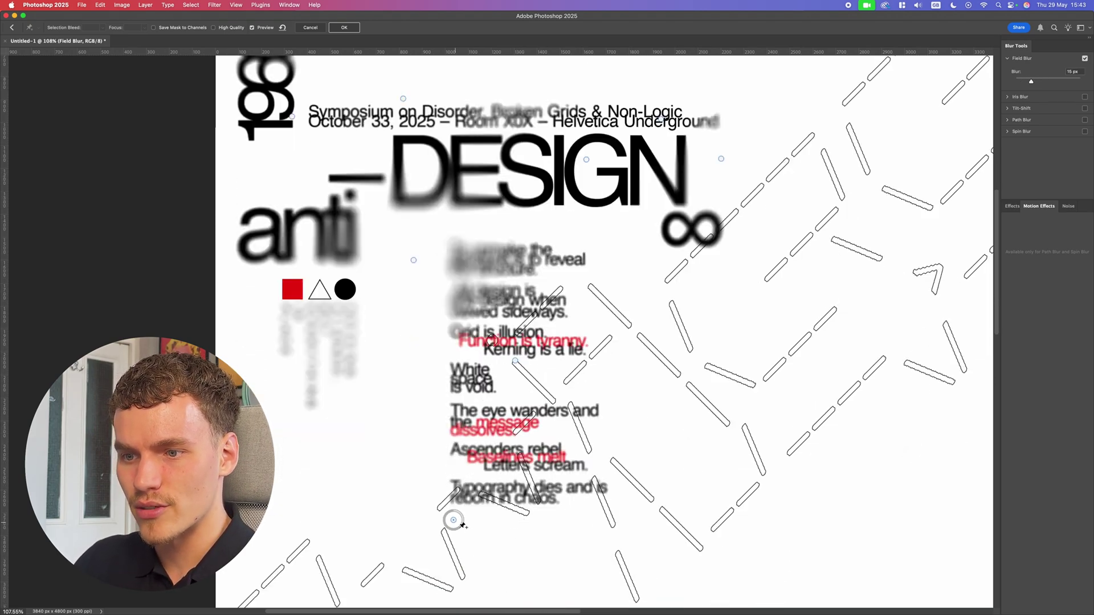
click(574, 503)
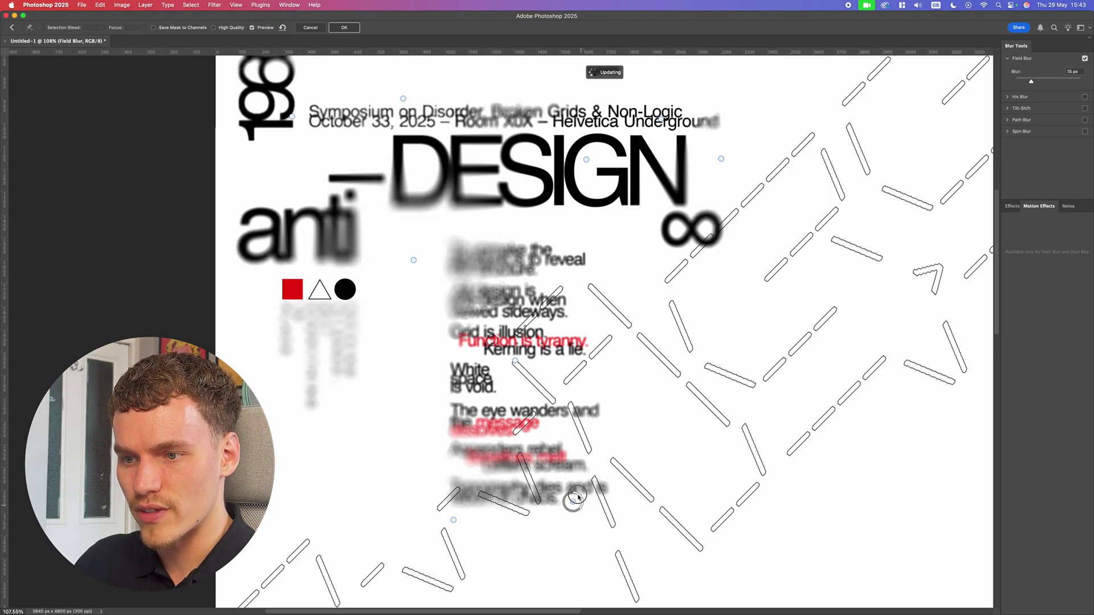
drag(574, 503, 456, 456)
drag(464, 459, 460, 446)
drag(455, 520, 536, 569)
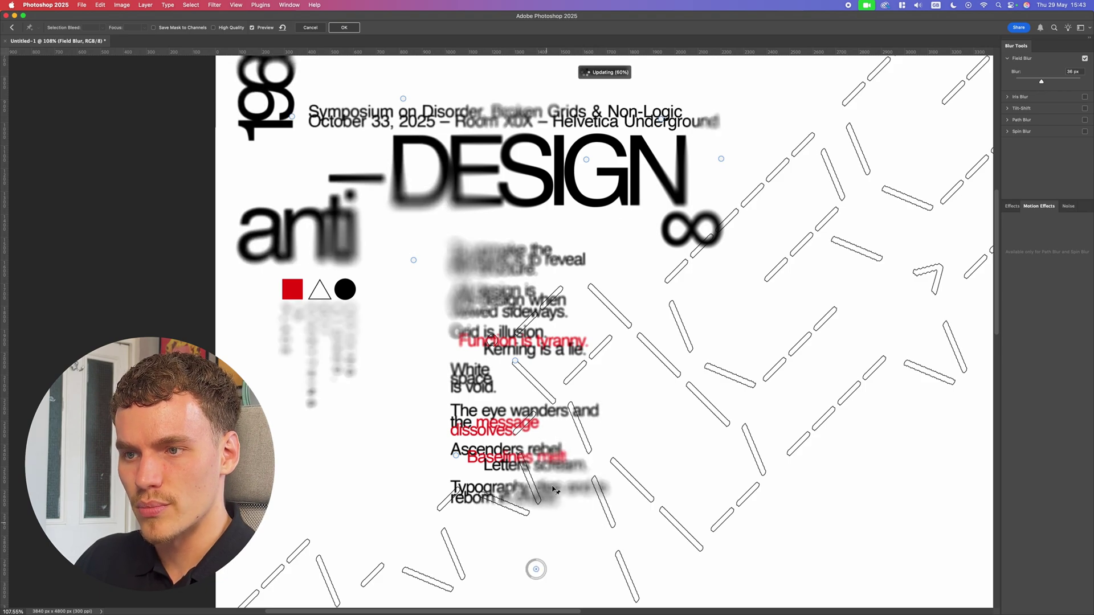
Step: Add a blur pin just past the right edge of the manifesto's middle and move the 5 px pin up near "Grid is illusion."
click(561, 348)
drag(557, 359, 605, 391)
drag(515, 360, 536, 322)
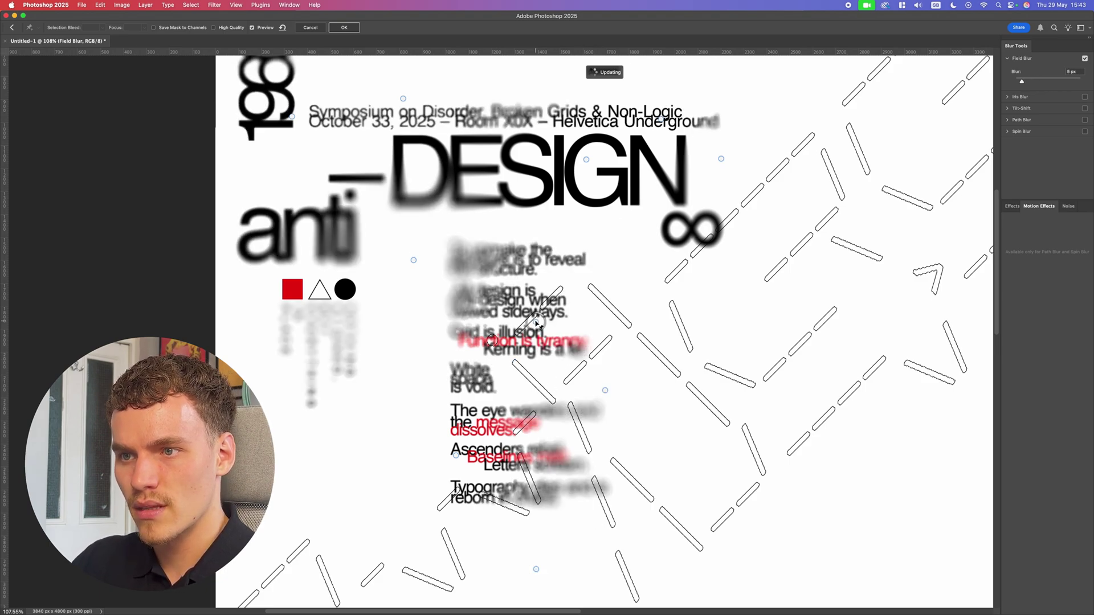
Step: Sharpen the vertical "Nothing aligned" text with a 1 px pin, place another pin left of the red square, and apply the blur
click(349, 341)
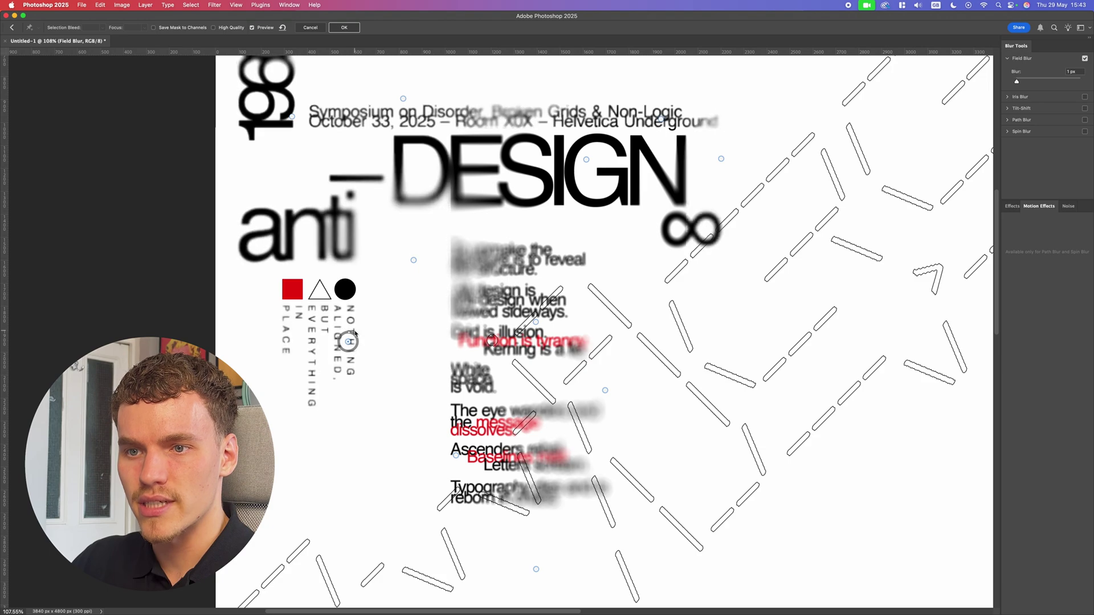
scroll(282, 244, up, 1)
click(286, 326)
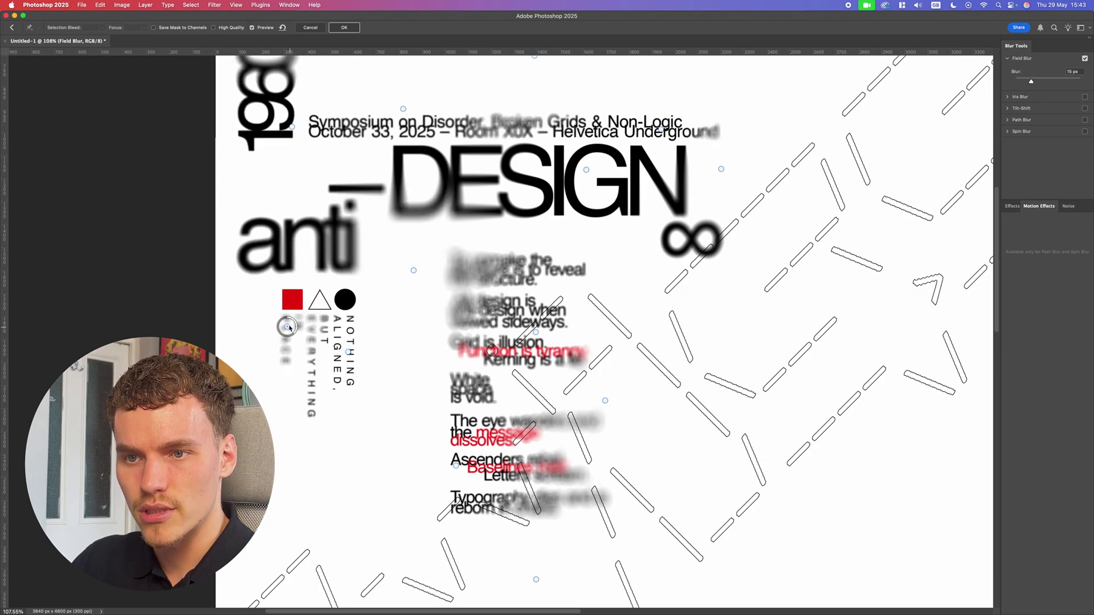
drag(287, 326, 261, 300)
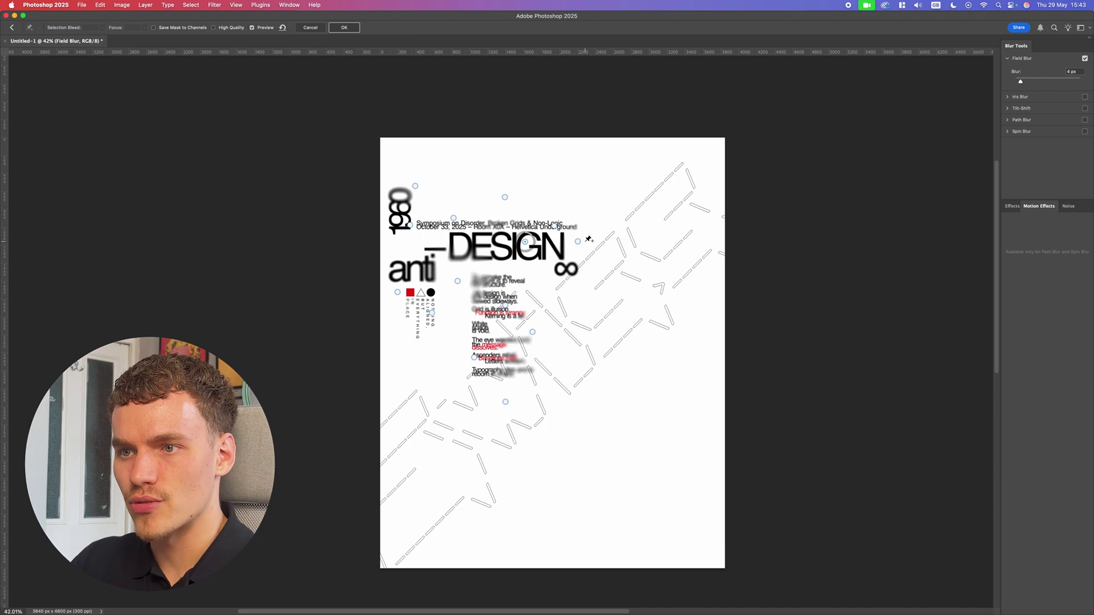
key(Return)
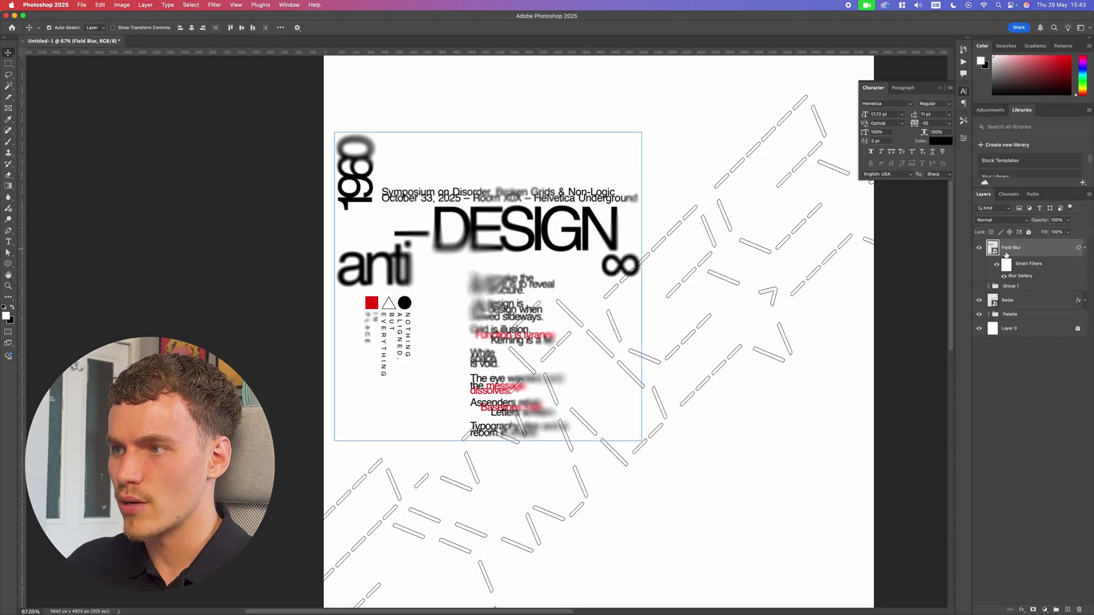
Step: Add a Threshold adjustment layer above the Field Blur layer with a level of 177 and the Subtract blend mode
click(1044, 610)
click(1054, 569)
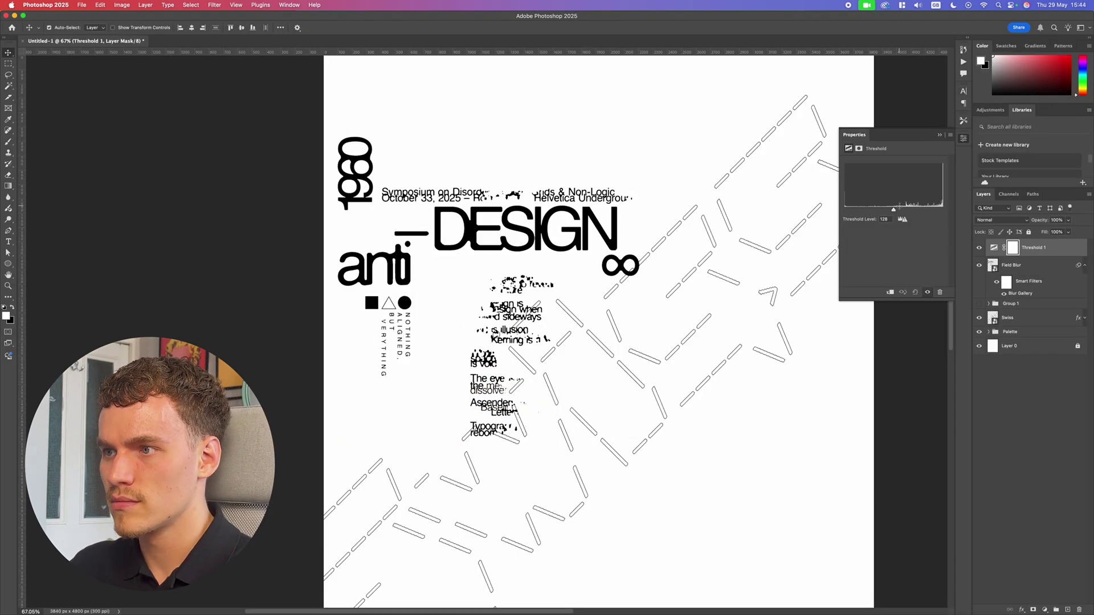
drag(894, 209, 916, 226)
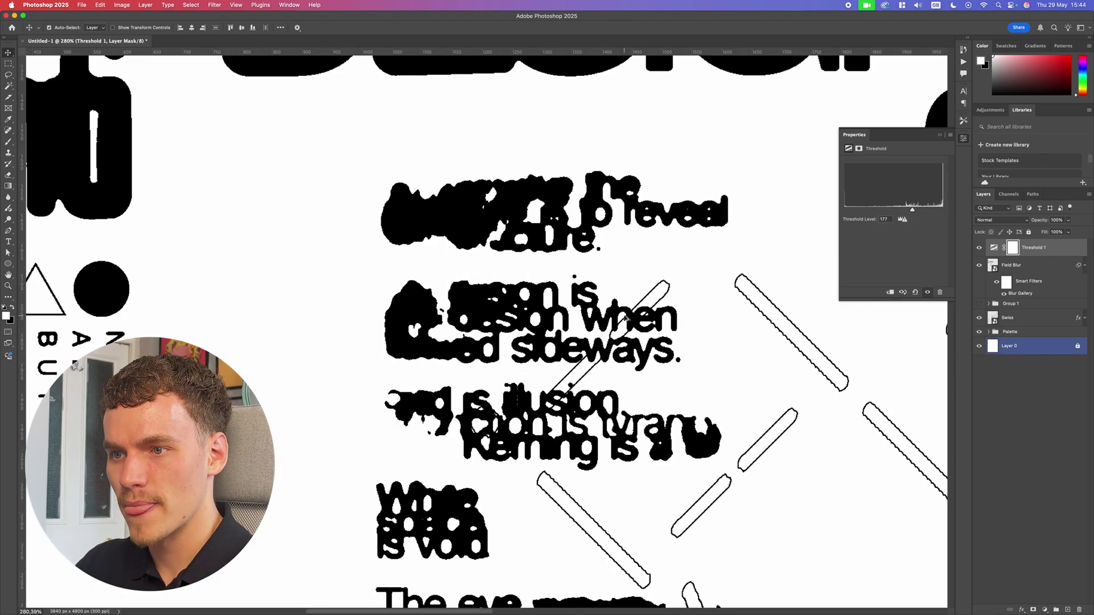
scroll(625, 318, down, 5)
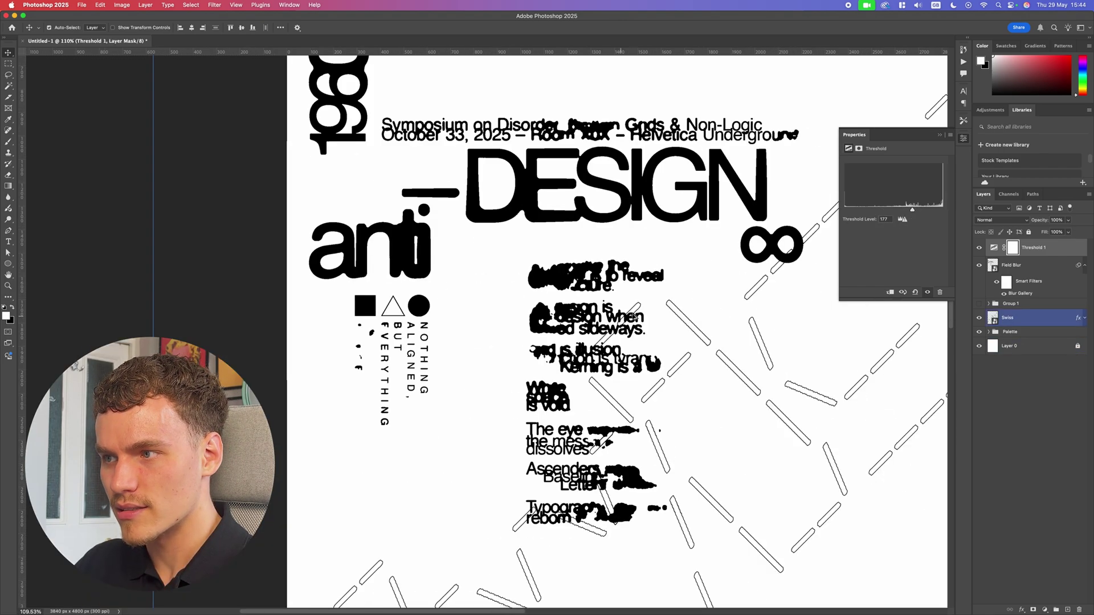
click(1000, 220)
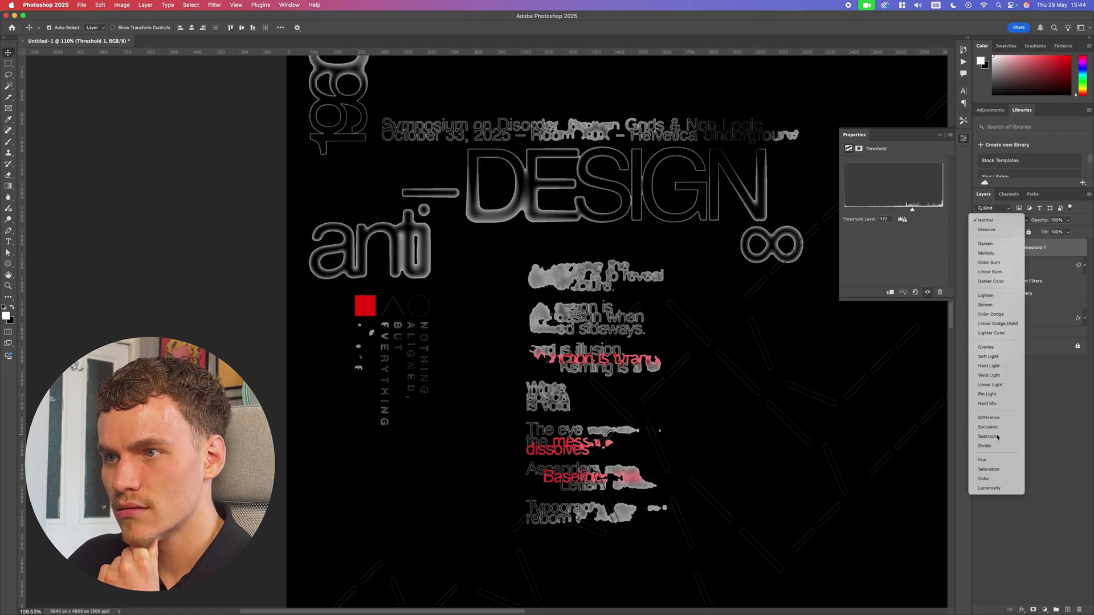
click(988, 436)
Step: Unlock the white base layer, Layer 0
scroll(890, 389, down, 5)
scroll(891, 389, up, 2)
scroll(890, 389, right, 3)
click(1080, 347)
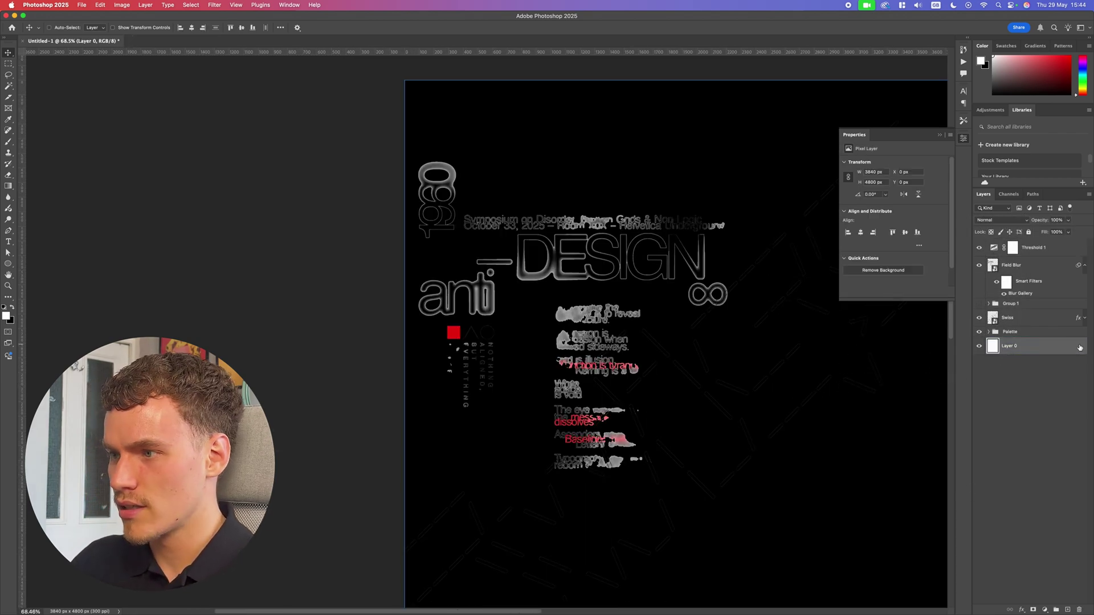
scroll(692, 378, down, 4)
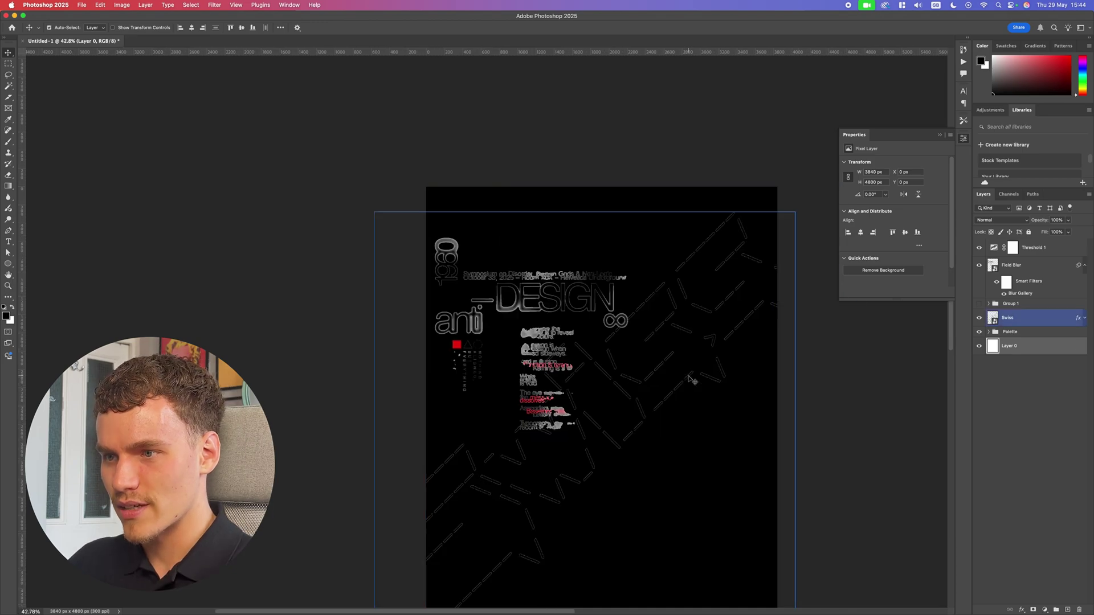
scroll(659, 371, up, 4)
Step: Try the Threshold layer with Divide blending, lower its level to 126, and return its blend mode to Normal
click(988, 247)
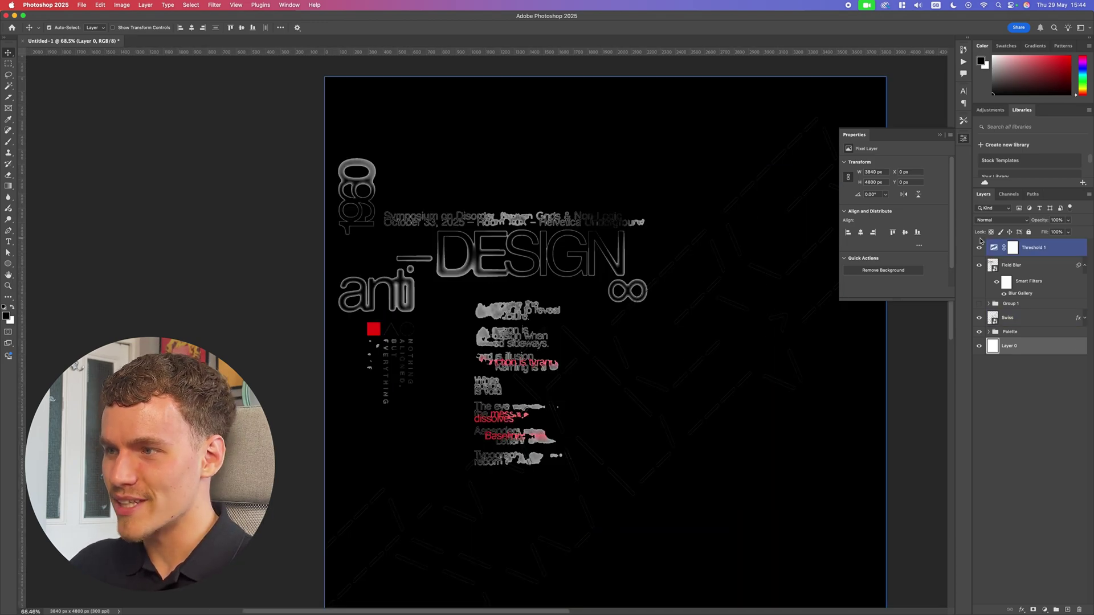
click(1041, 255)
mouse_move(912, 211)
mouse_down()
mouse_move(933, 212)
mouse_move(907, 216)
mouse_up()
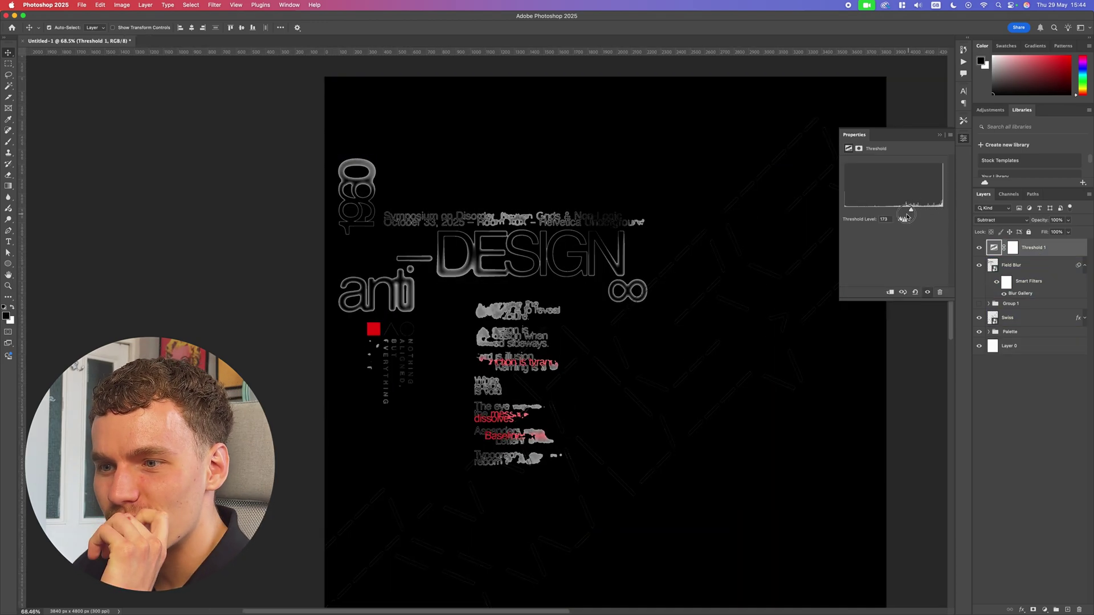
mouse_move(907, 216)
mouse_down()
mouse_move(868, 211)
mouse_move(910, 217)
mouse_up()
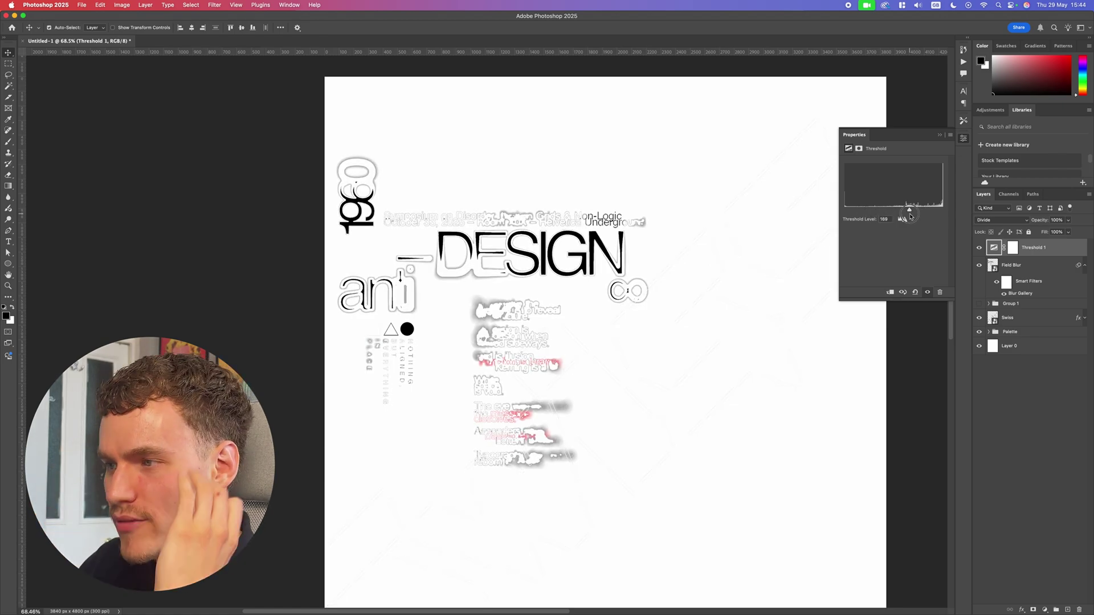
mouse_move(911, 216)
mouse_down()
mouse_move(941, 214)
mouse_move(893, 211)
mouse_up()
click(1002, 220)
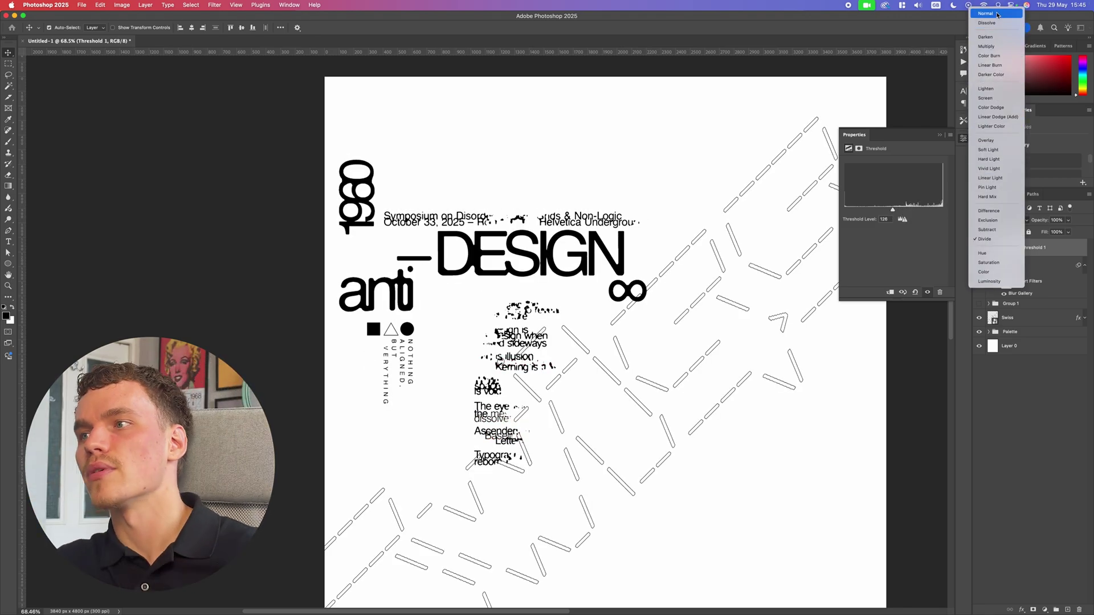
click(996, 14)
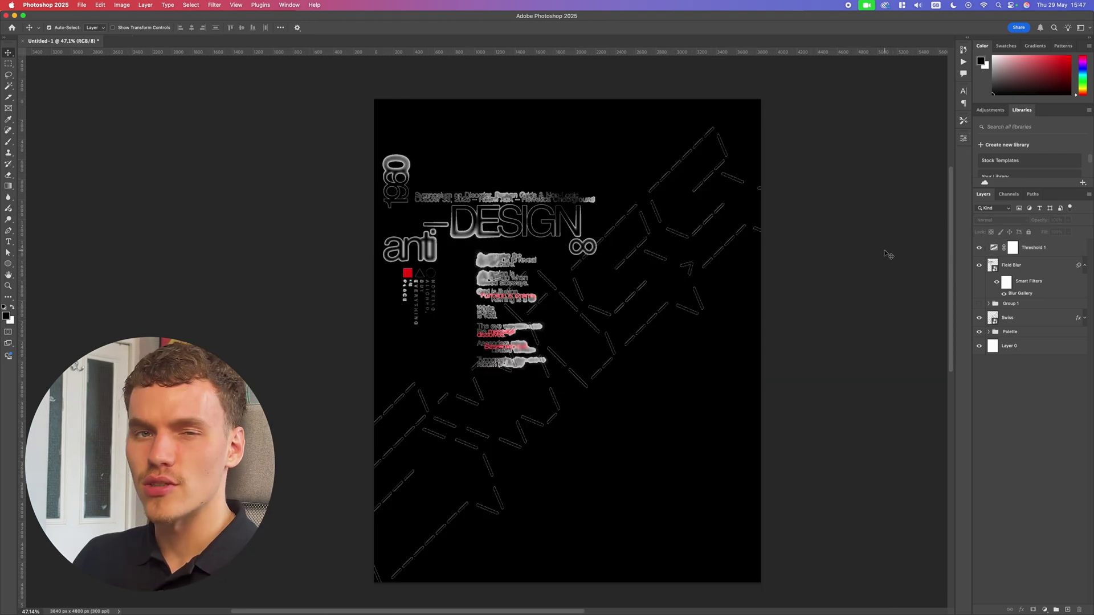
Step: Set the Threshold layer's blend mode to Normal and lower its level to 143
click(1002, 220)
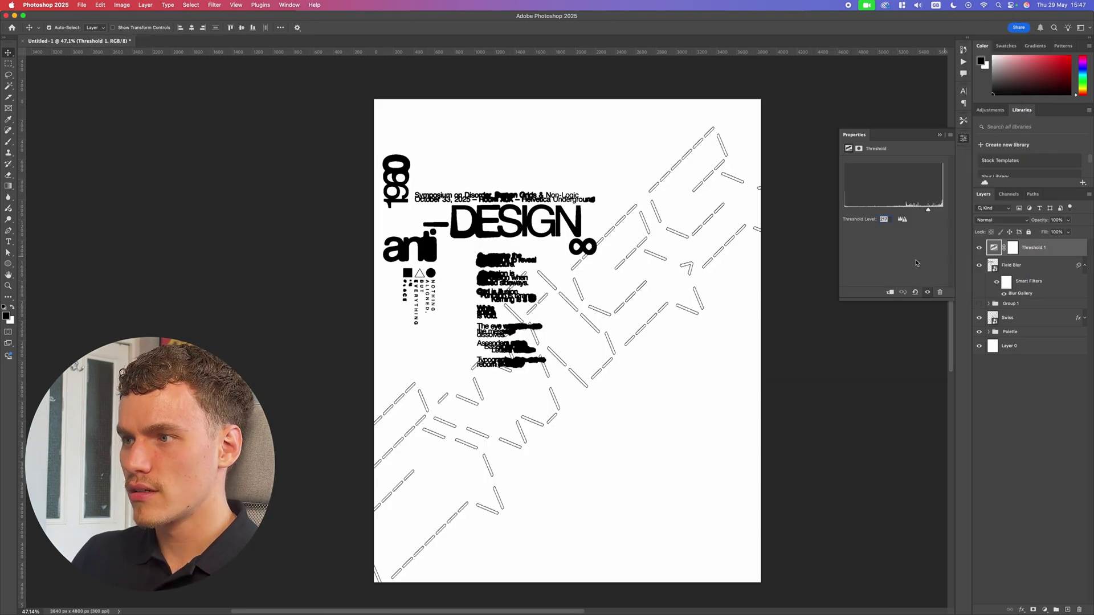
scroll(527, 294, up, 3)
scroll(910, 125, left, 4)
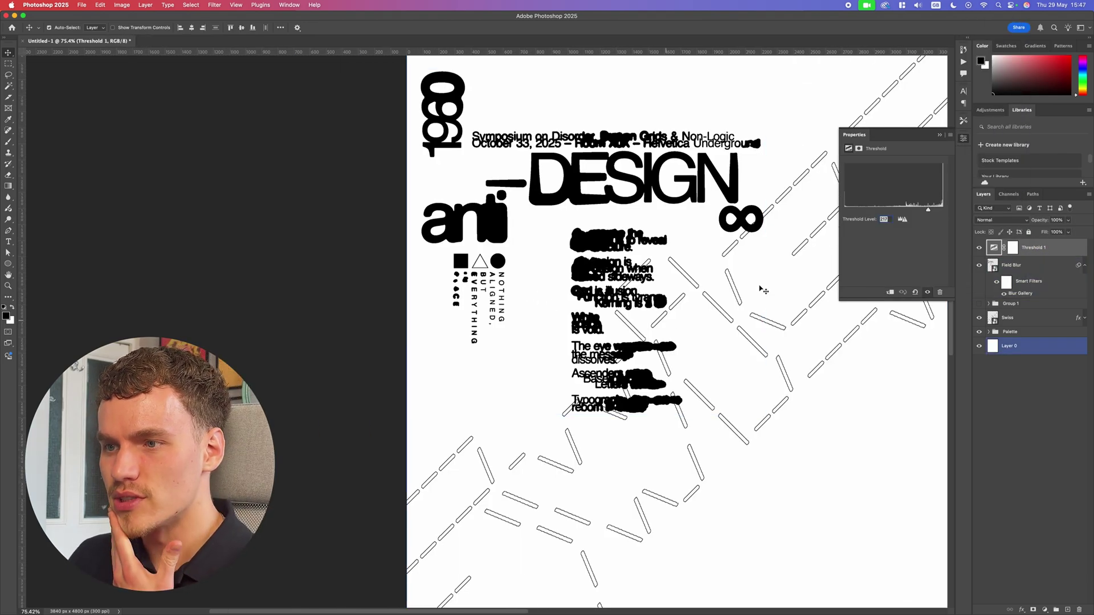
drag(928, 210, 899, 212)
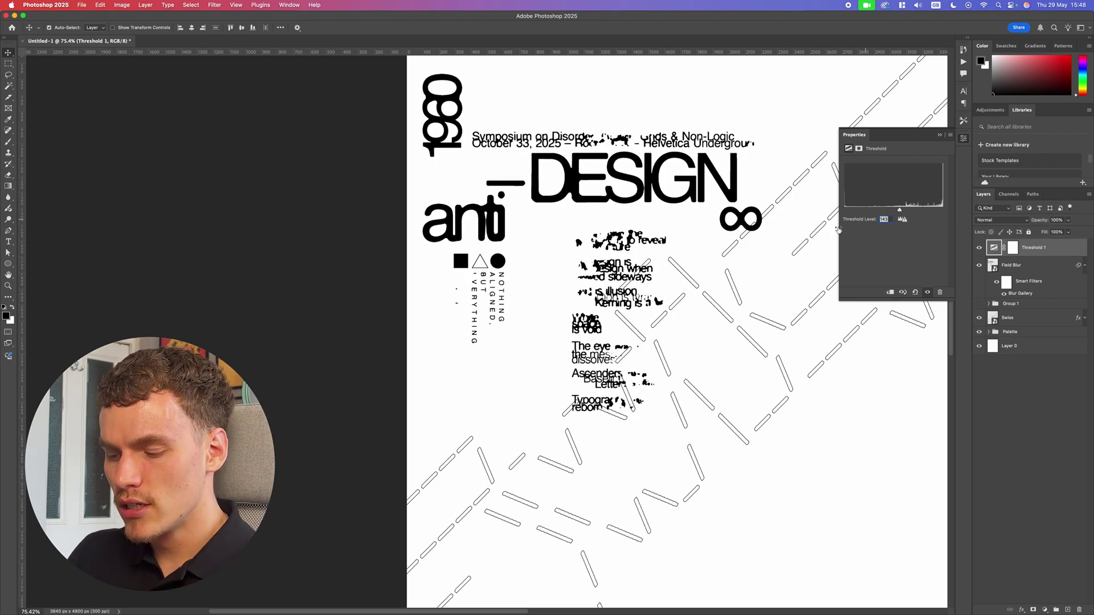
Step: Delete the Threshold and Field Blur layers and show the original text in Group 1 again
key(Delete)
click(978, 248)
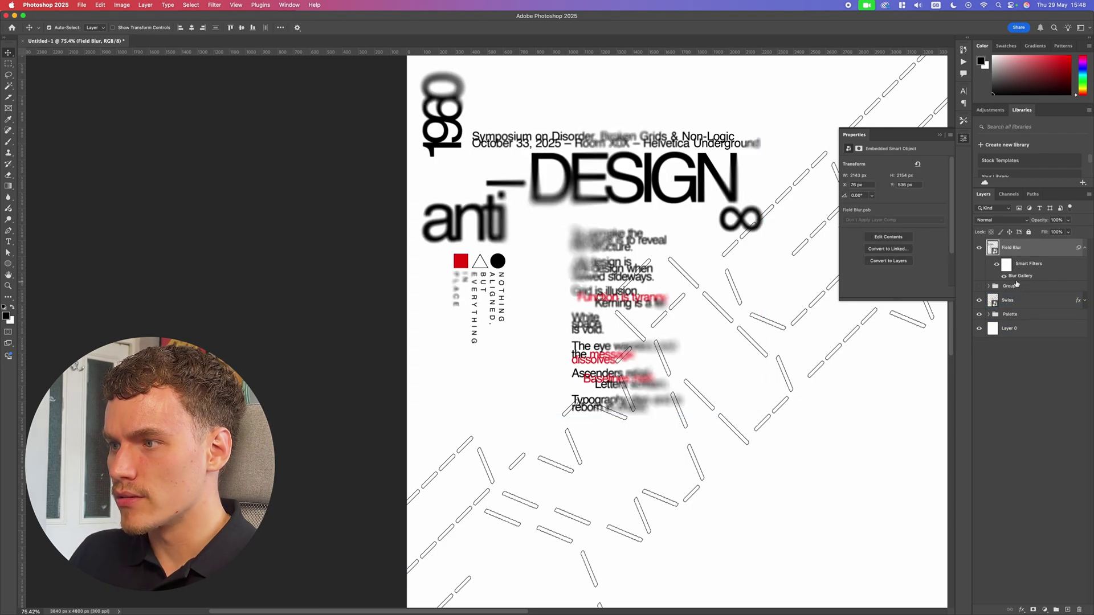
key(Delete)
click(979, 245)
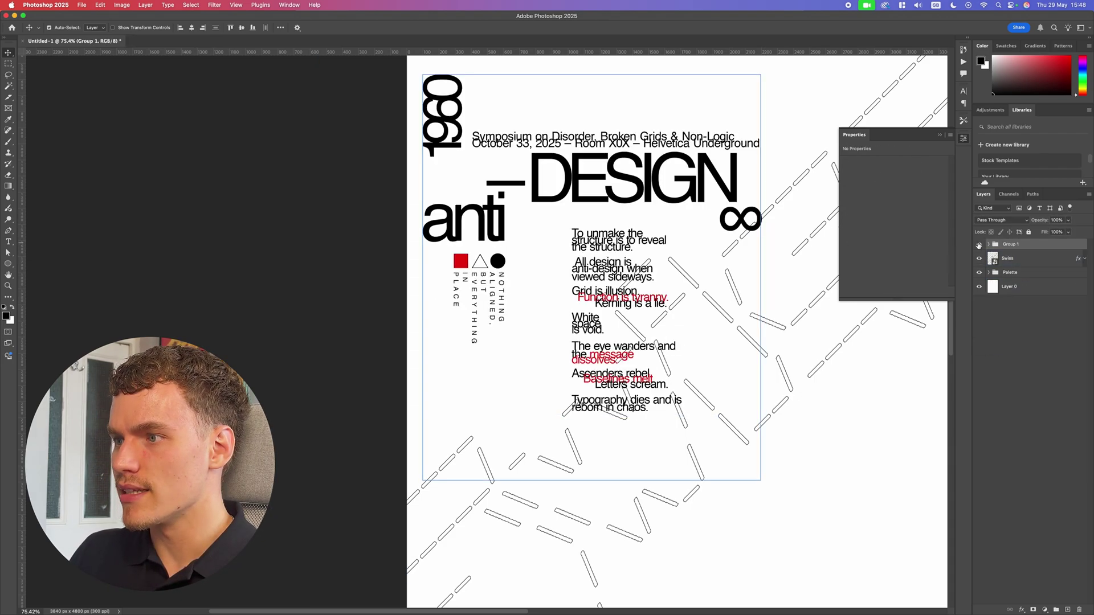
click(979, 245)
Step: Duplicate the manifesto text layer and hide the original beneath it
scroll(820, 310, down, 4)
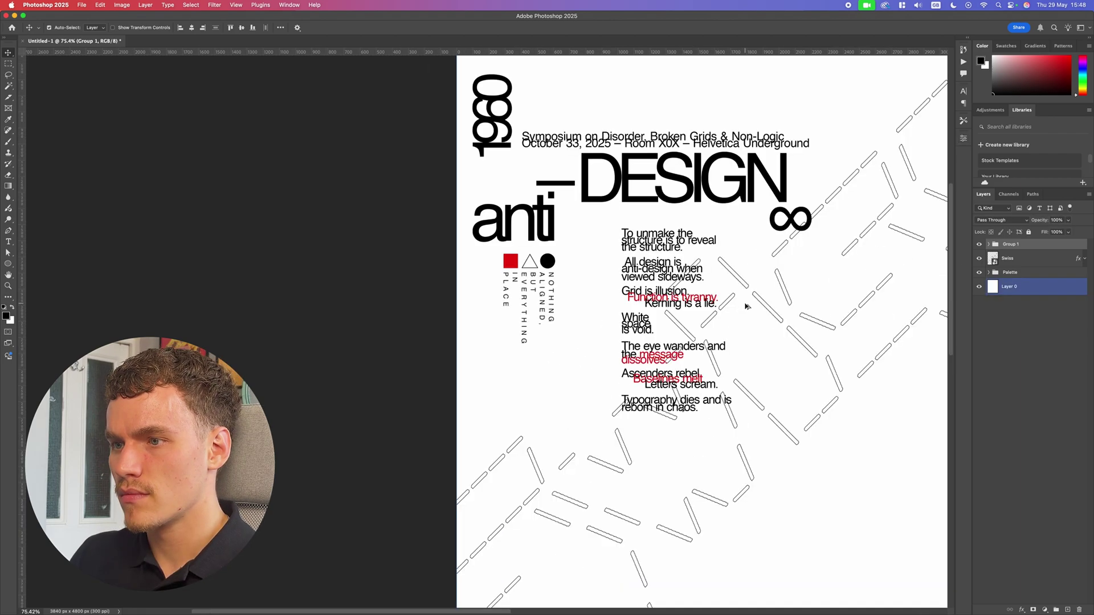
scroll(747, 297, up, 3)
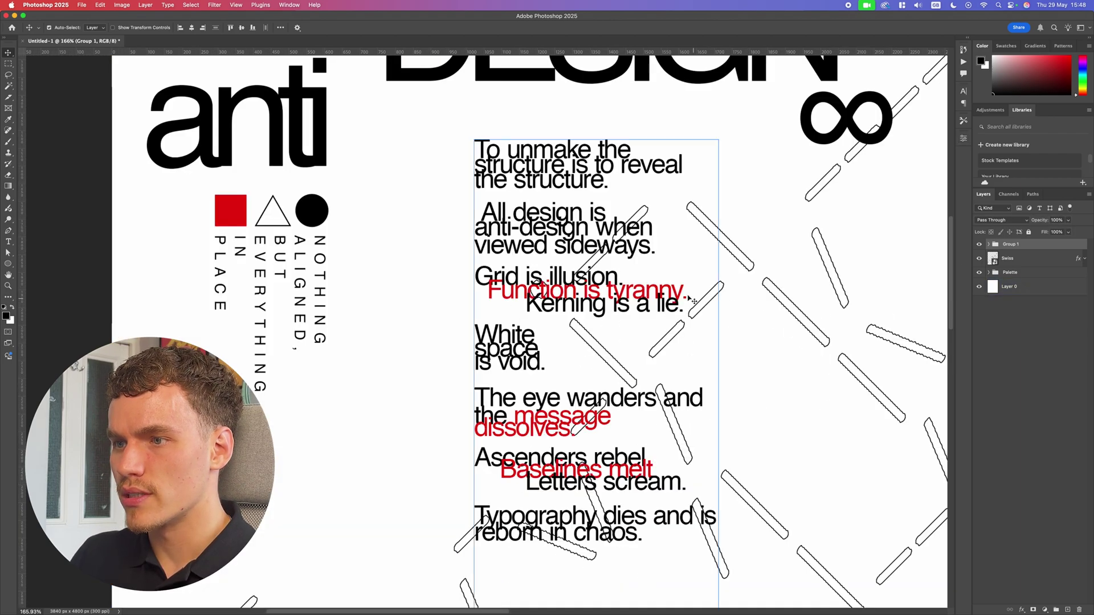
click(686, 296)
scroll(686, 296, down, 2)
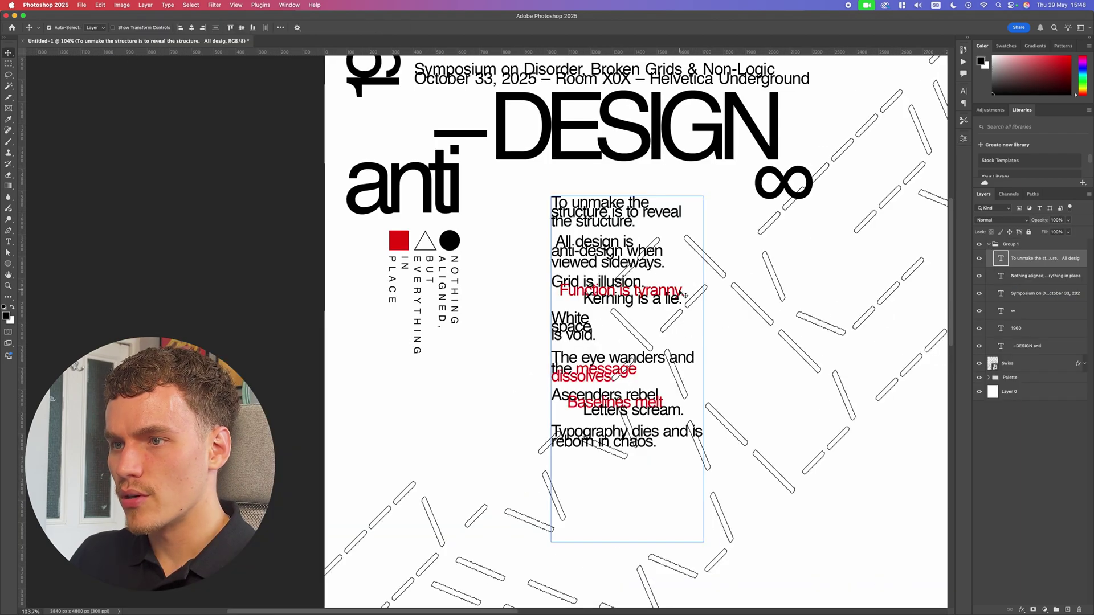
key(ctrl+j)
click(979, 275)
Step: Delete all black text from the manifesto copy, keeping only the red "Function is tyranny.", "message dissolves." and "Baselines melt."
key(t)
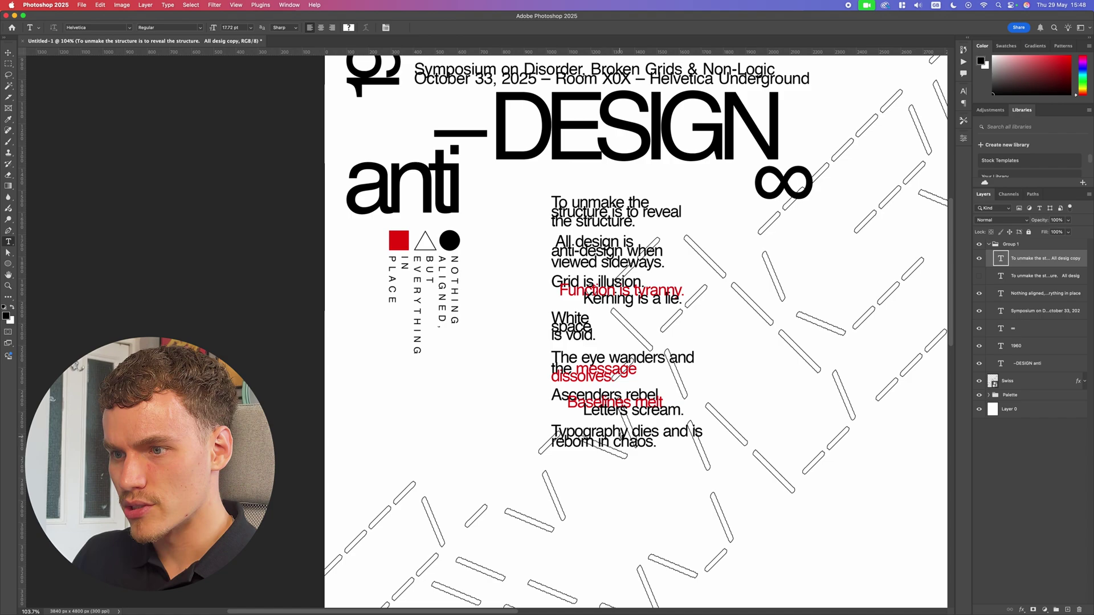
drag(663, 441, 517, 427)
key(BackSpace)
drag(688, 411, 566, 408)
key(BackSpace)
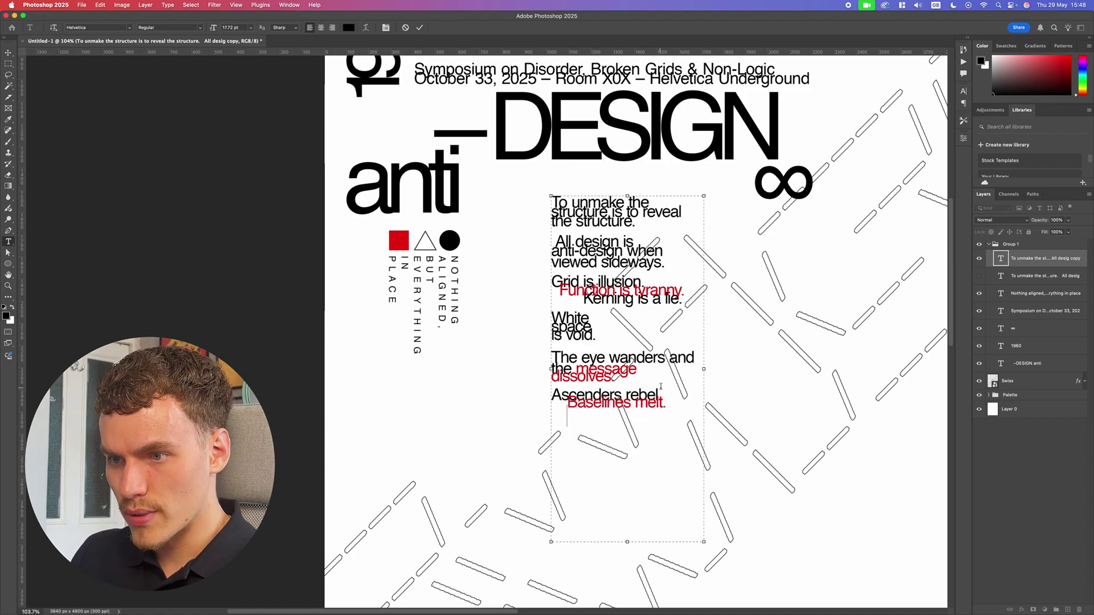
drag(671, 405, 527, 388)
key(BackSpace)
key(BackSpace)
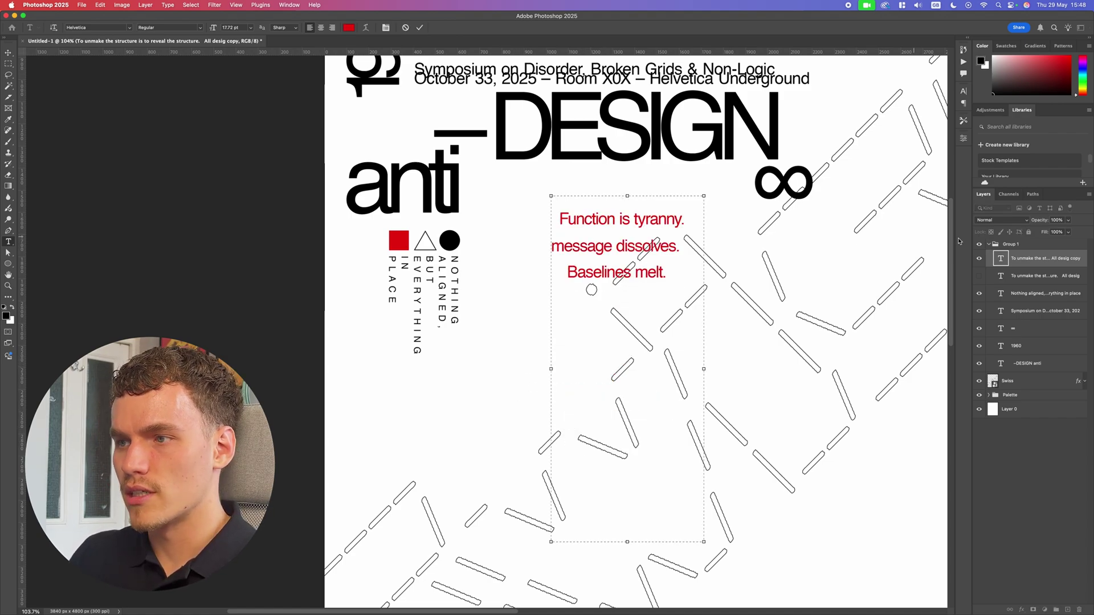
Step: Show the original manifesto again and move the red text copy down until "Function is tyranny." lines up with the original phrase
click(974, 277)
key(ctrl+t)
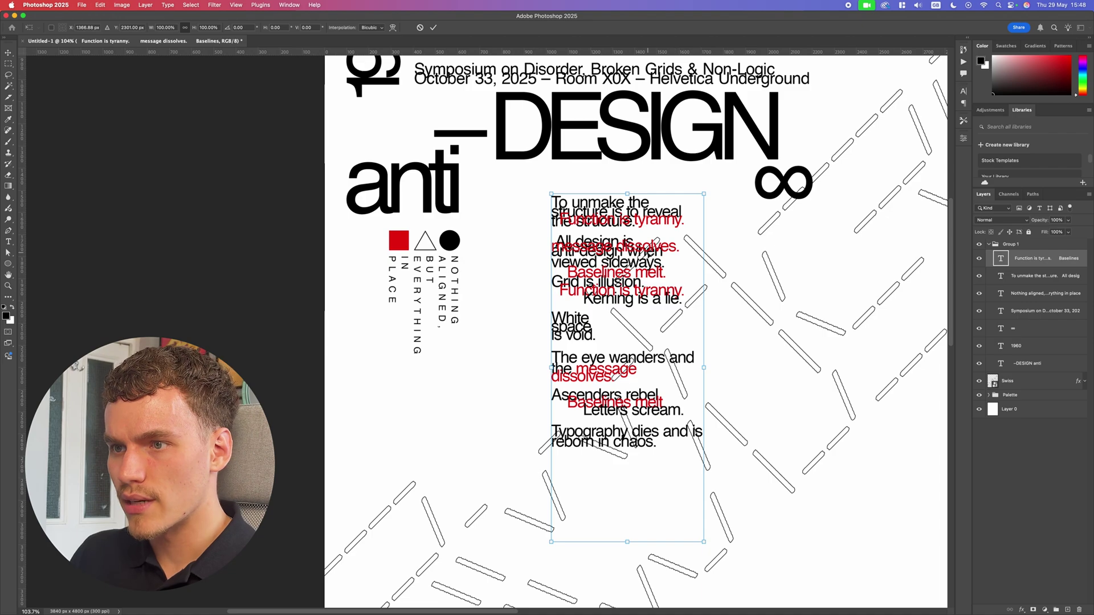
drag(666, 255, 667, 328)
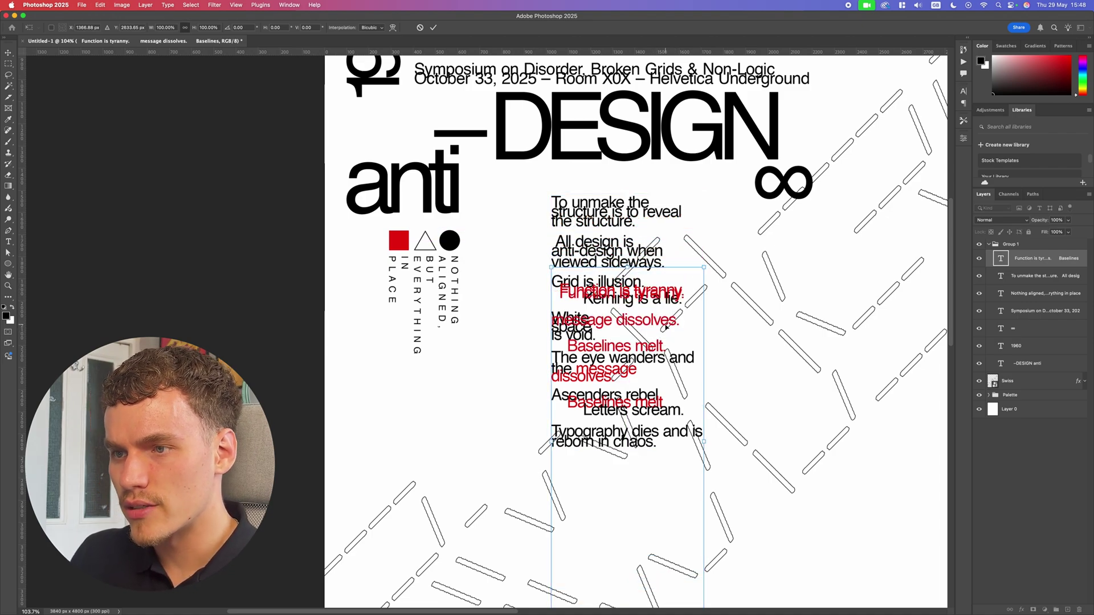
key(Return)
key(Up)
key(Up)
key(Up)
key(Up)
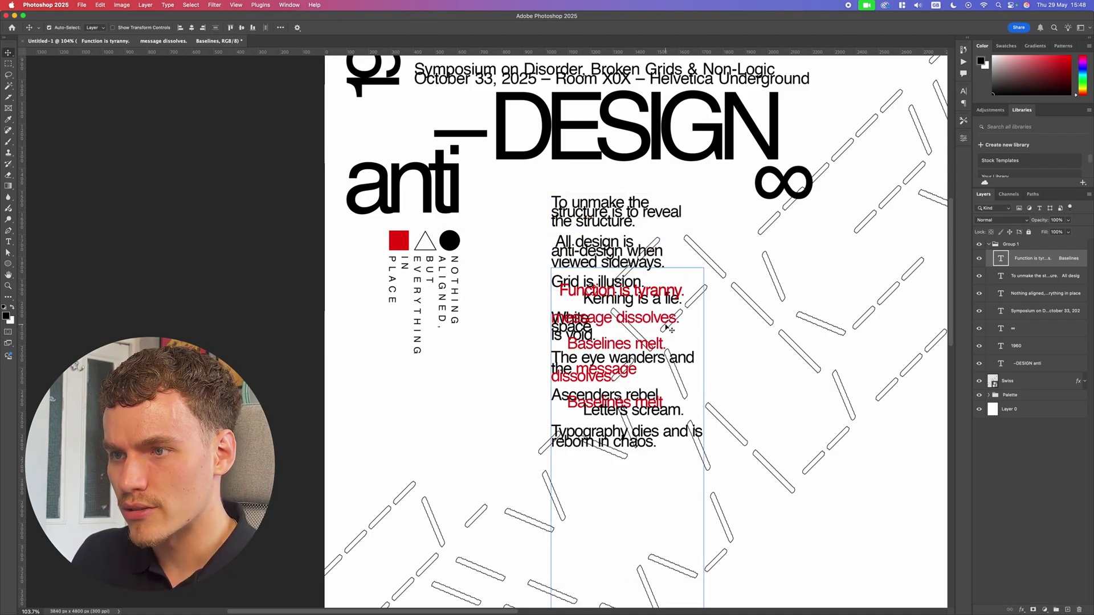
Step: Insert line breaks above "message dissolves." in the red text copy to bring it down to the original phrase
scroll(595, 323, up, 5)
key(t)
click(527, 317)
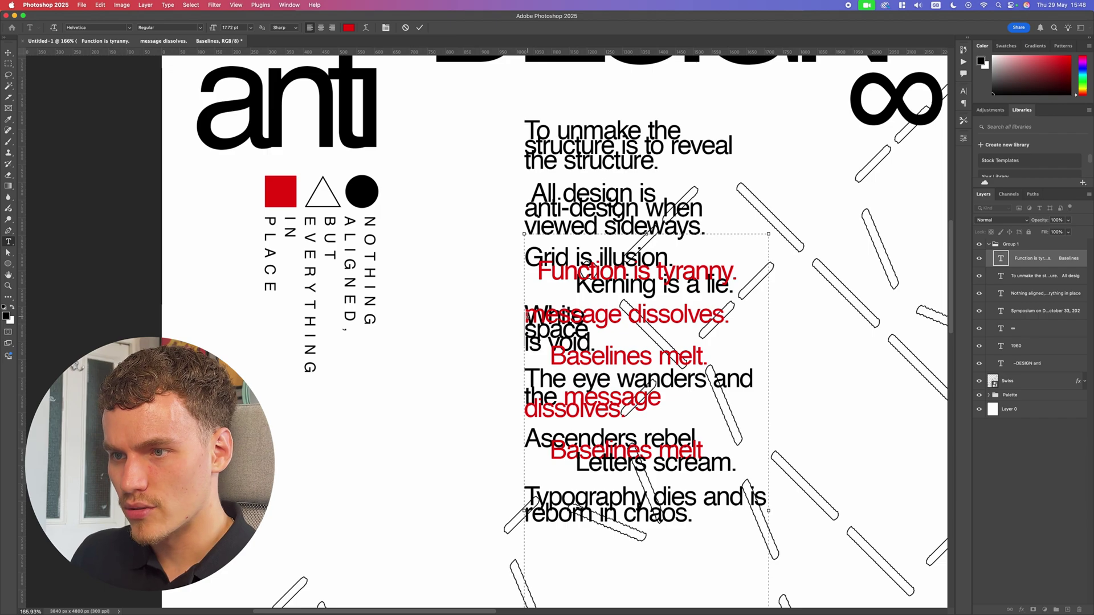
key(Return)
key(Return)
key(Return)
key(Return)
key(Return)
key(Return)
scroll(391, 317, left, 3)
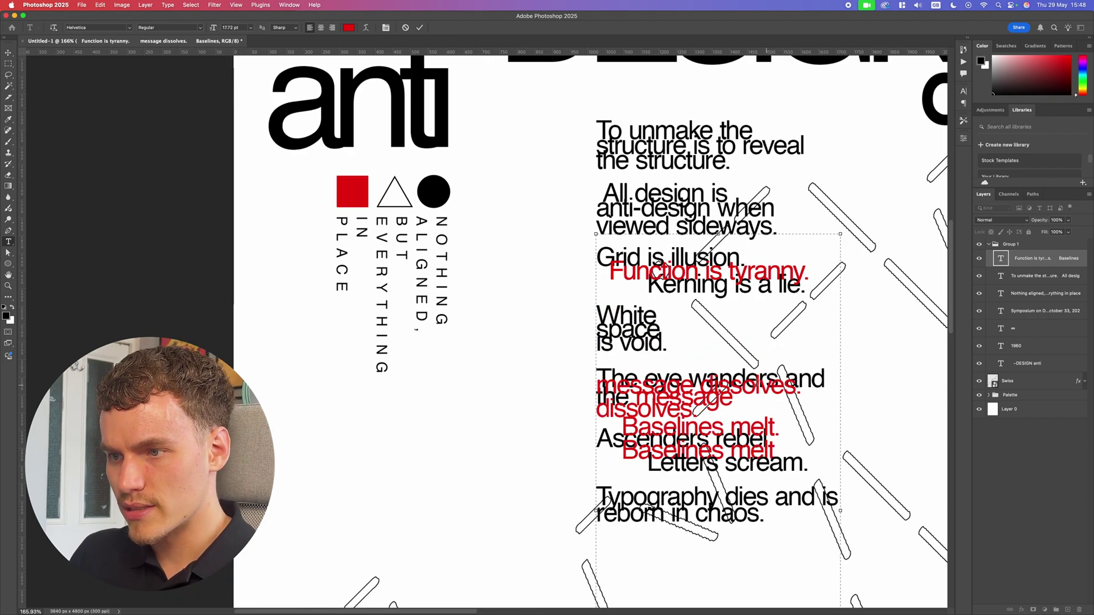
Step: Indent "message dissolves." in the red copy to overlap the original phrase, match "Baselines melt." to its original, and commit the text
key(alt+shift+Down)
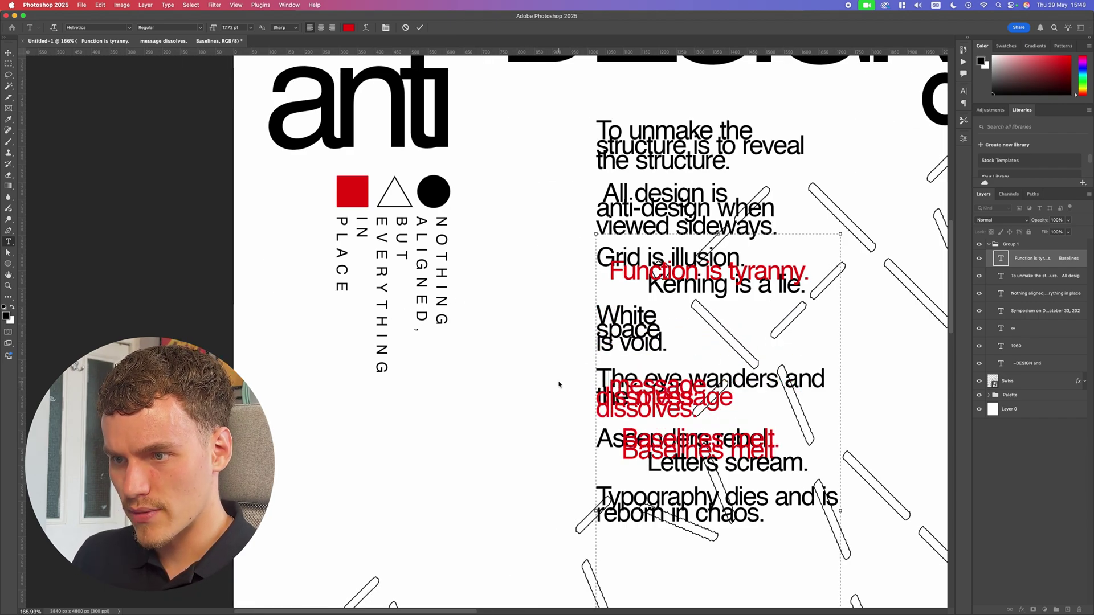
key(Return)
double_click(612, 403)
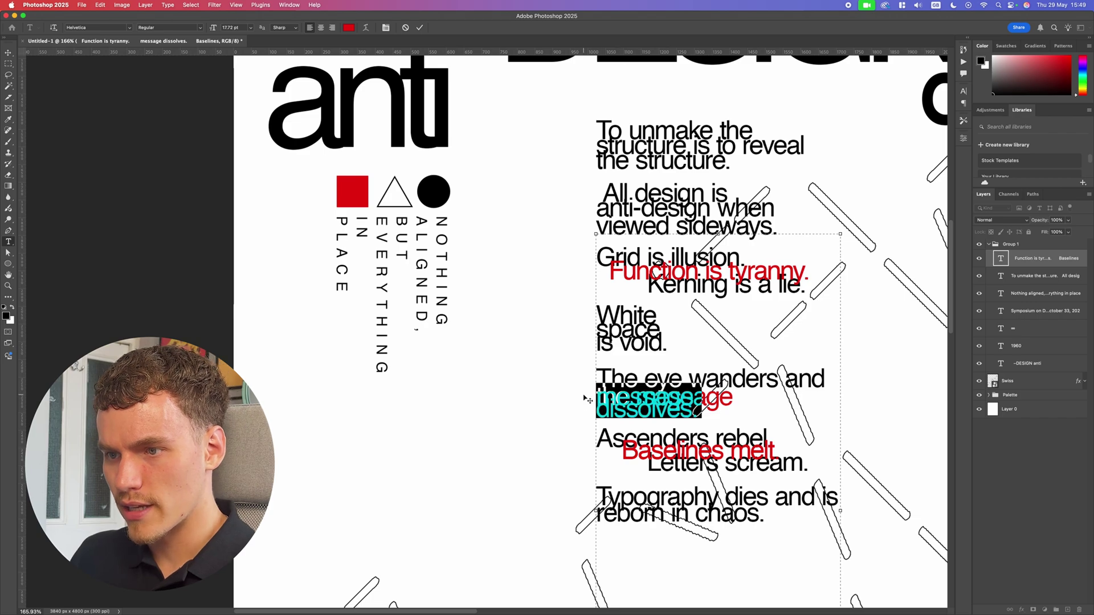
key(Left)
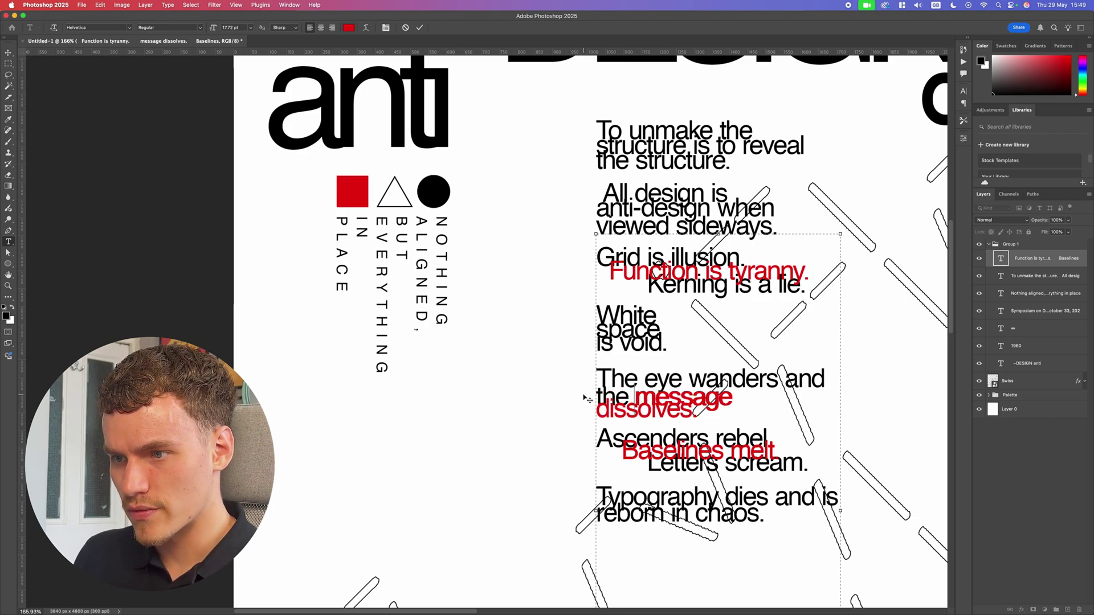
scroll(729, 392, down, 2)
scroll(777, 419, down, 5)
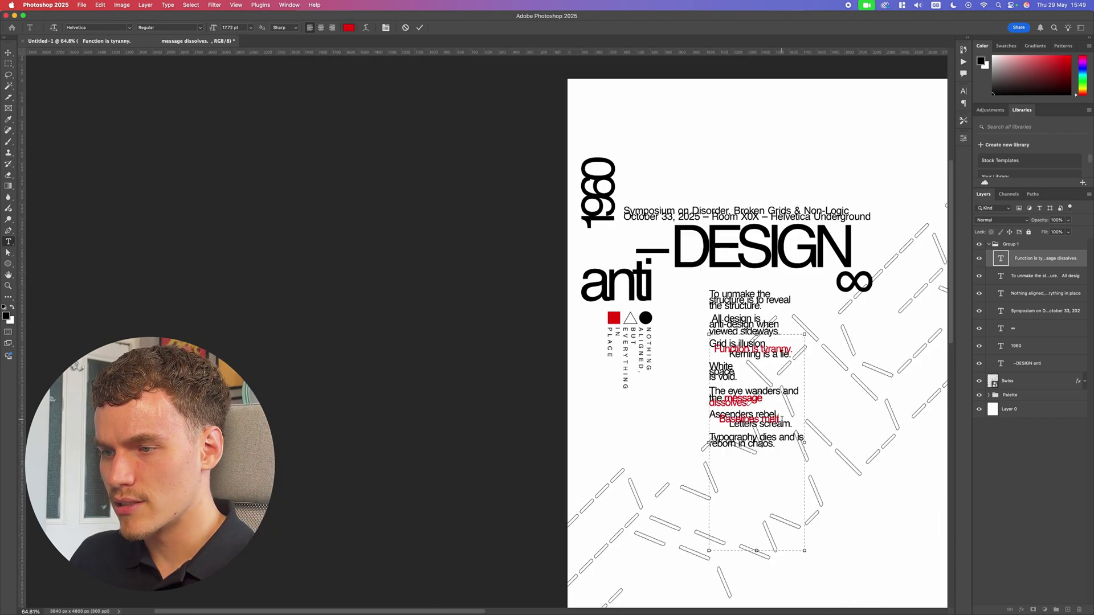
scroll(740, 416, up, 4)
mouse_move(782, 418)
mouse_down()
mouse_move(659, 415)
mouse_move(785, 419)
mouse_up()
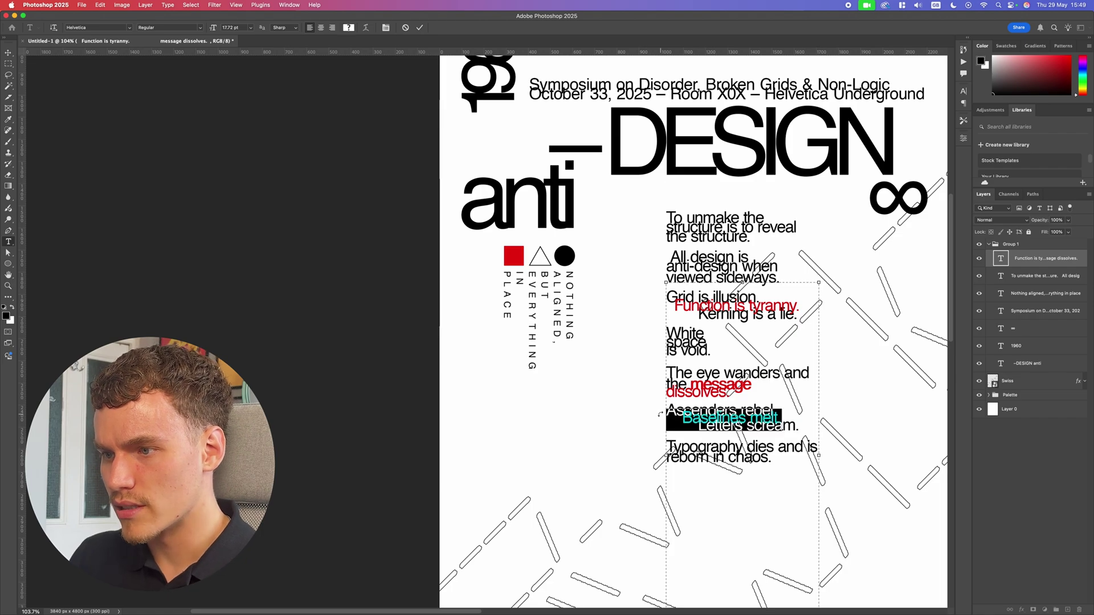
key(Escape)
key(v)
scroll(830, 322, right, 5)
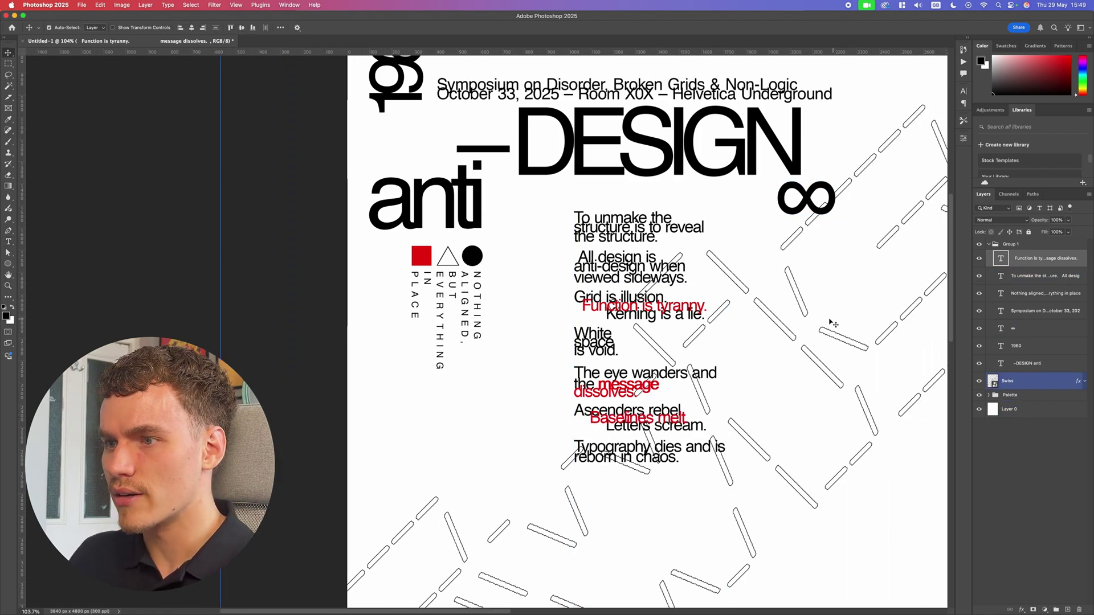
Step: Hide the red text copy and delete "Function is tyranny." from the original manifesto, keeping the line spacing
click(979, 259)
click(1017, 276)
scroll(719, 298, up, 8)
key(t)
drag(683, 319, 361, 313)
click(362, 314)
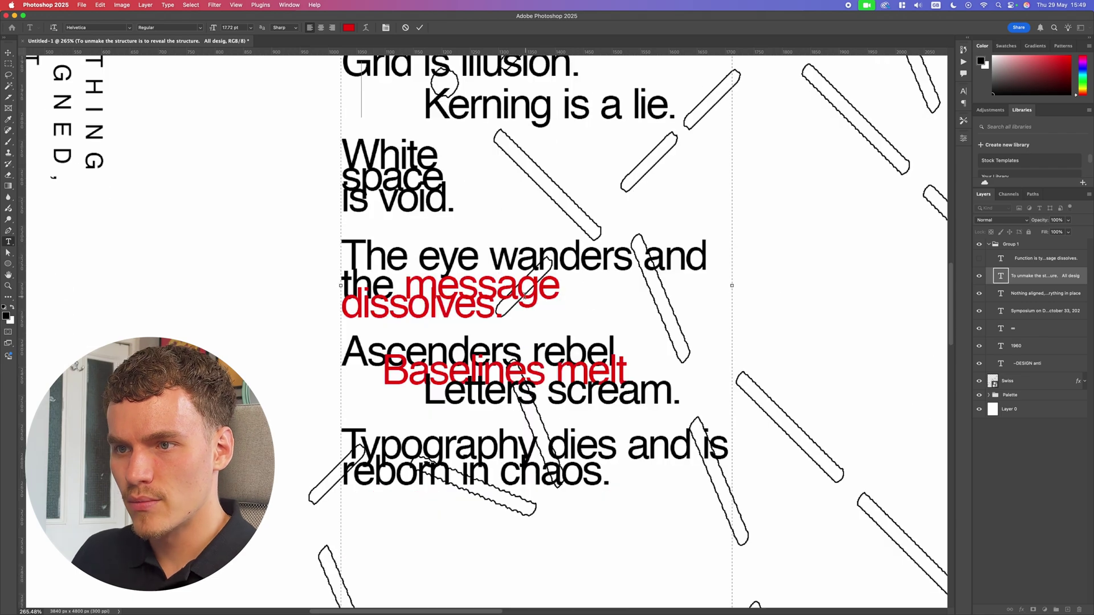
Step: Delete "message dissolves." and "Baselines melt" from the original manifesto, preserving the spacing of the black lines, and leave the red copy hidden
drag(506, 310, 406, 285)
key(BackSpace)
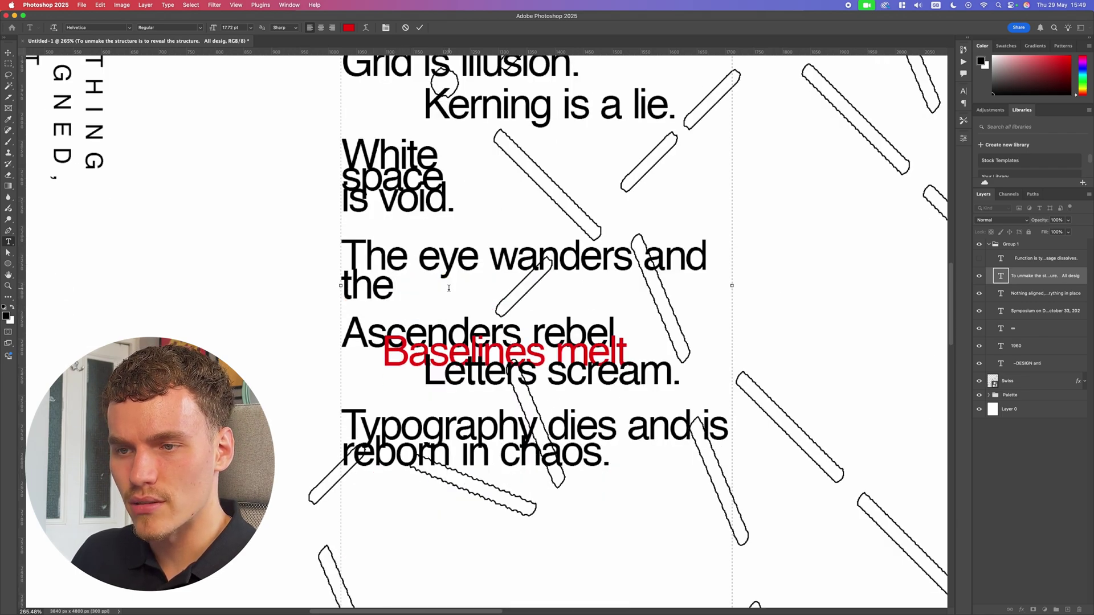
key(Return)
drag(642, 365, 391, 360)
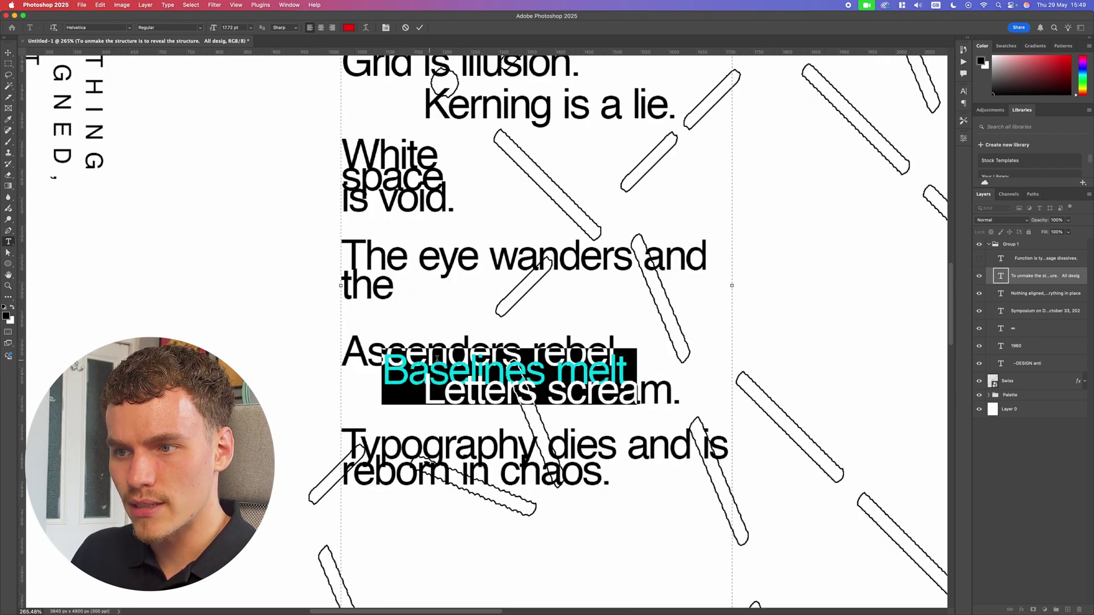
key(Escape)
scroll(640, 336, down, 5)
click(978, 259)
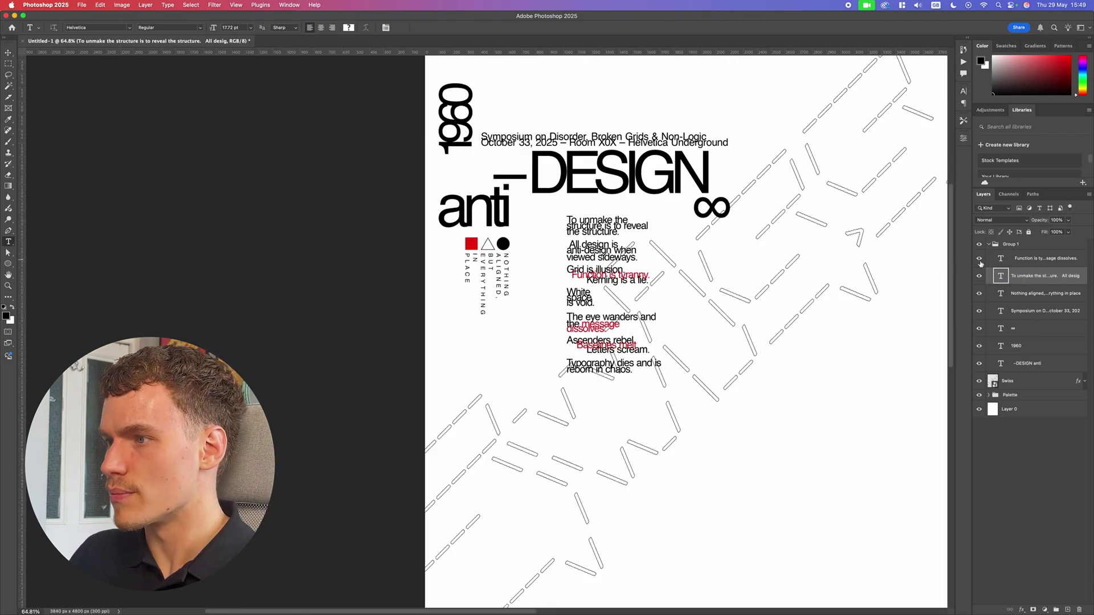
click(979, 260)
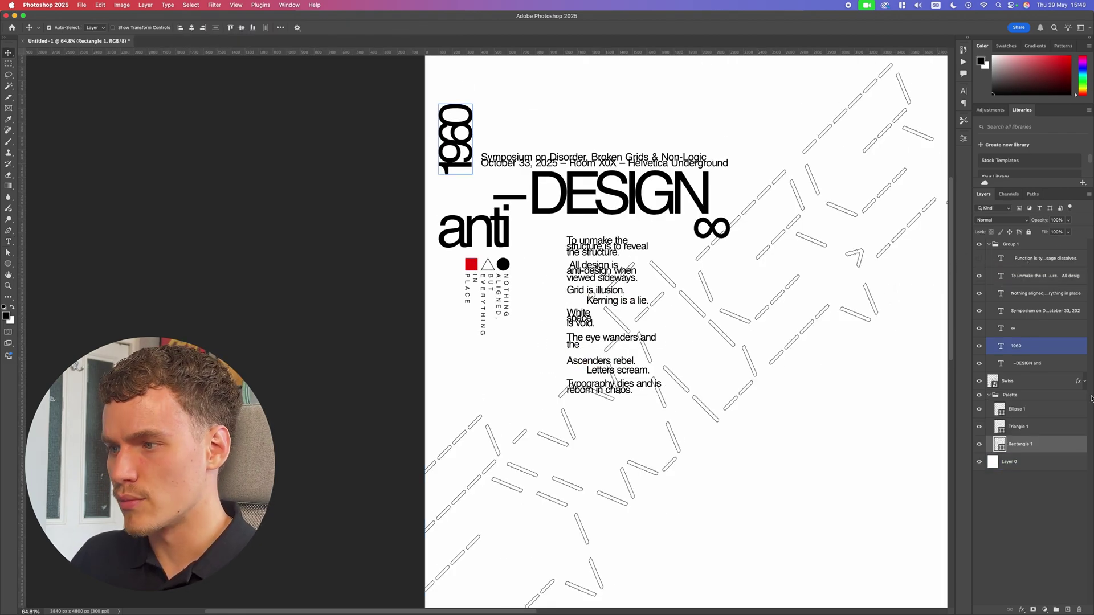
Step: Move Rectangle 1 and the red text layer above Group 1, both hidden, and collapse the group
drag(1028, 445, 1025, 258)
click(1025, 262)
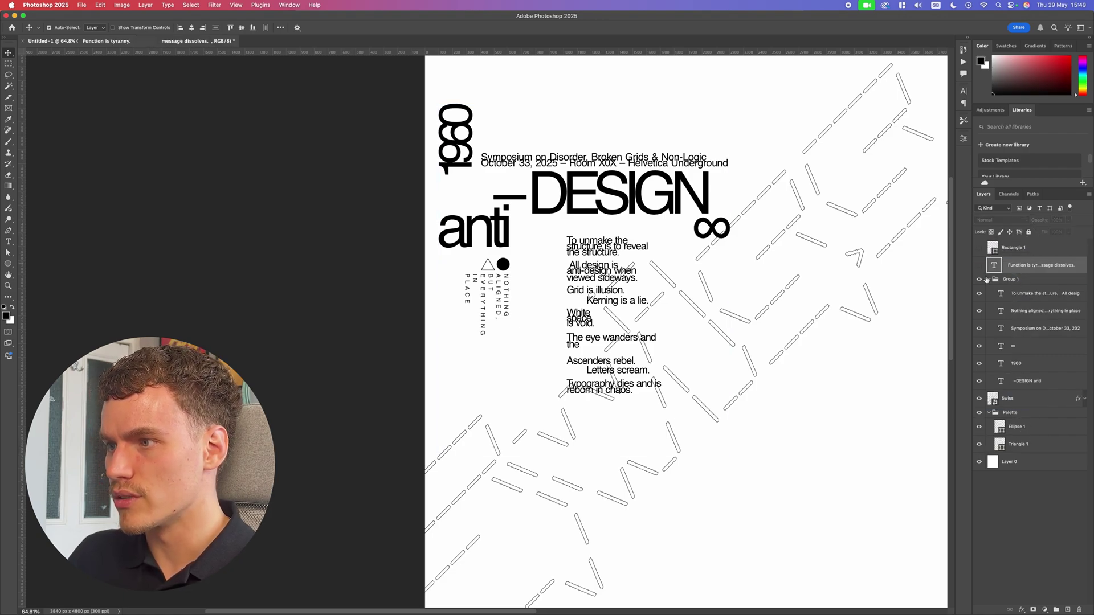
click(989, 279)
click(979, 279)
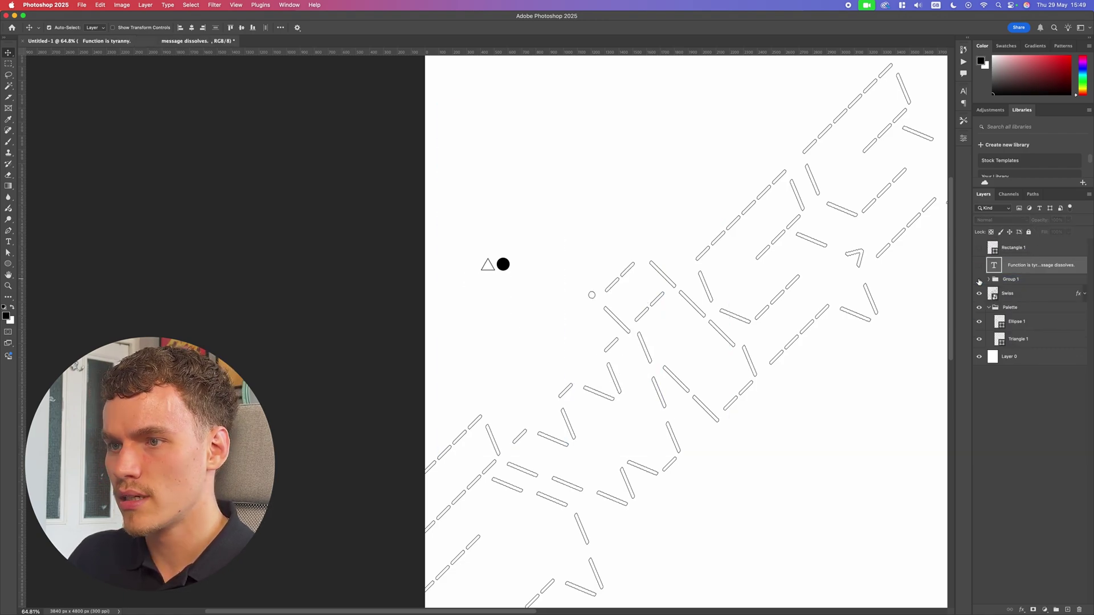
click(979, 279)
Step: Move the Palette group with the ellipse and triangle into Group 1
scroll(940, 281, right, 5)
click(1013, 309)
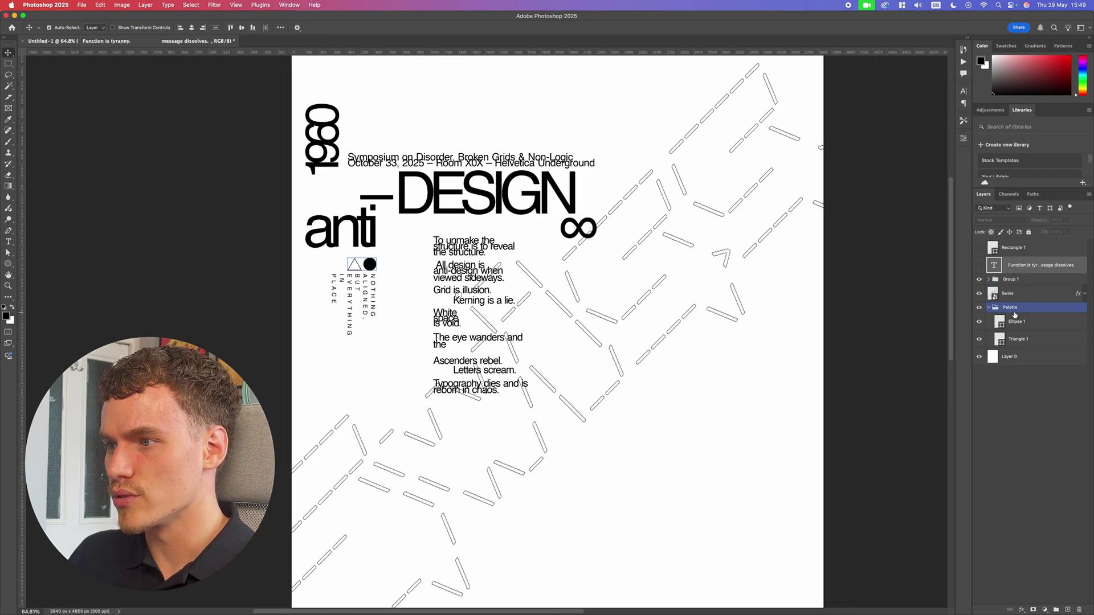
drag(1015, 279, 1014, 280)
click(1012, 281)
Step: Duplicate Group 1 and convert the copy to a smart object, keeping the original group hidden
scroll(942, 294, up, 1)
key(super+j)
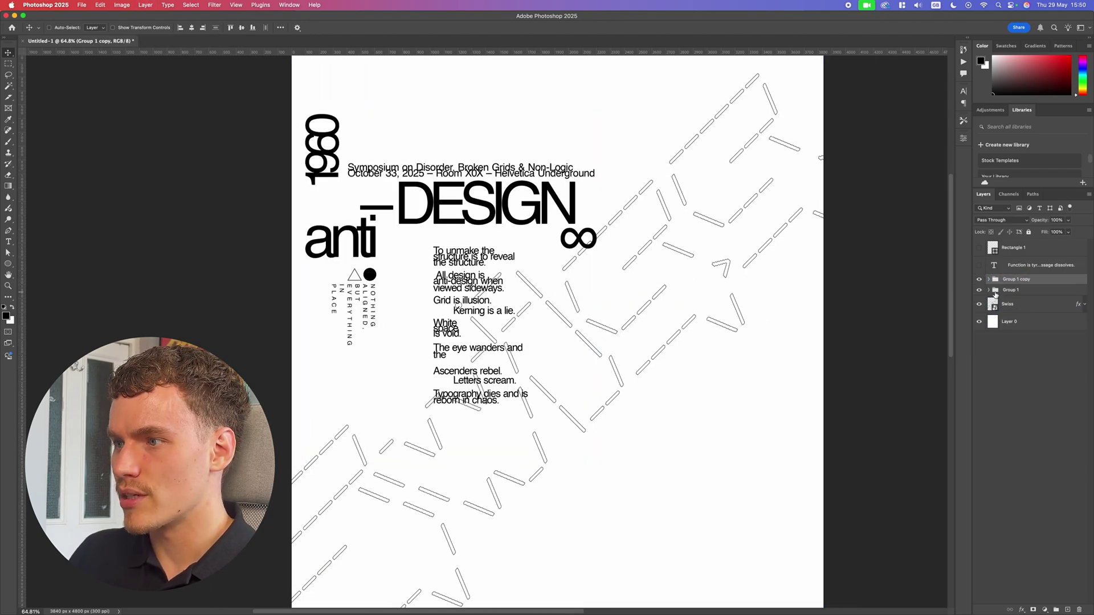
right_click(1023, 281)
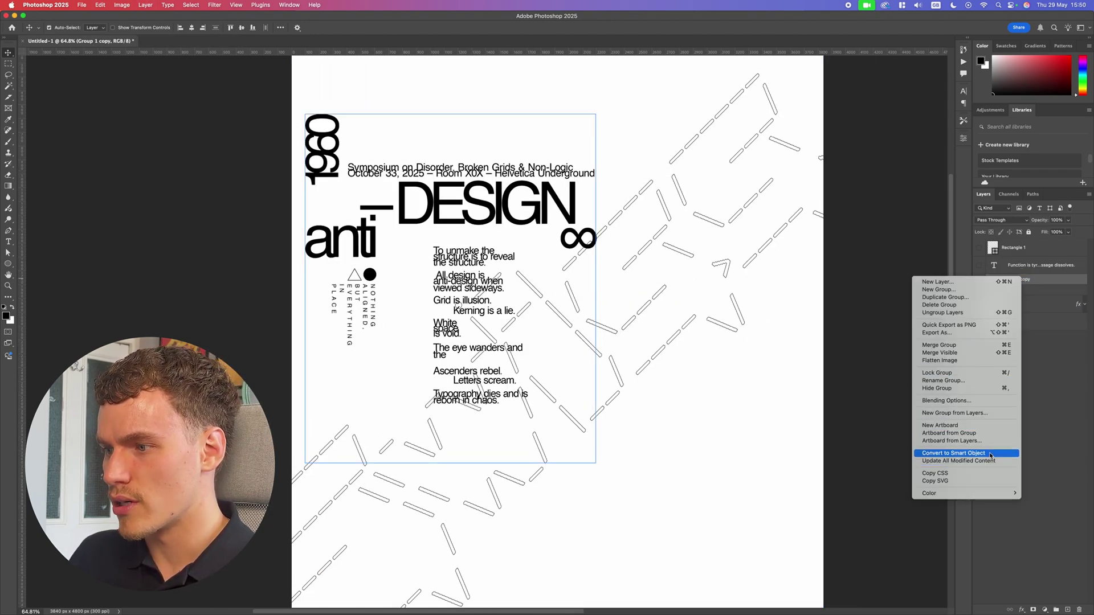
click(953, 453)
Step: Start a Field Blur on the Group 1 copy with pins around the manifesto, using 4–5 px above and below it and about 19 px beside it
click(215, 5)
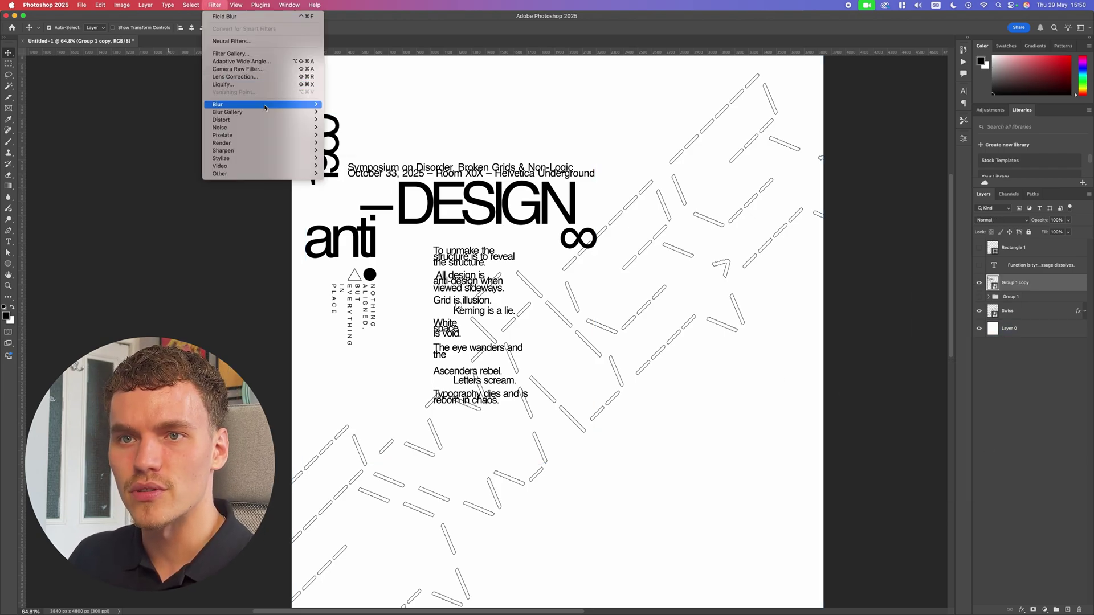
mouse_move(287, 106)
click(350, 108)
drag(511, 367, 505, 360)
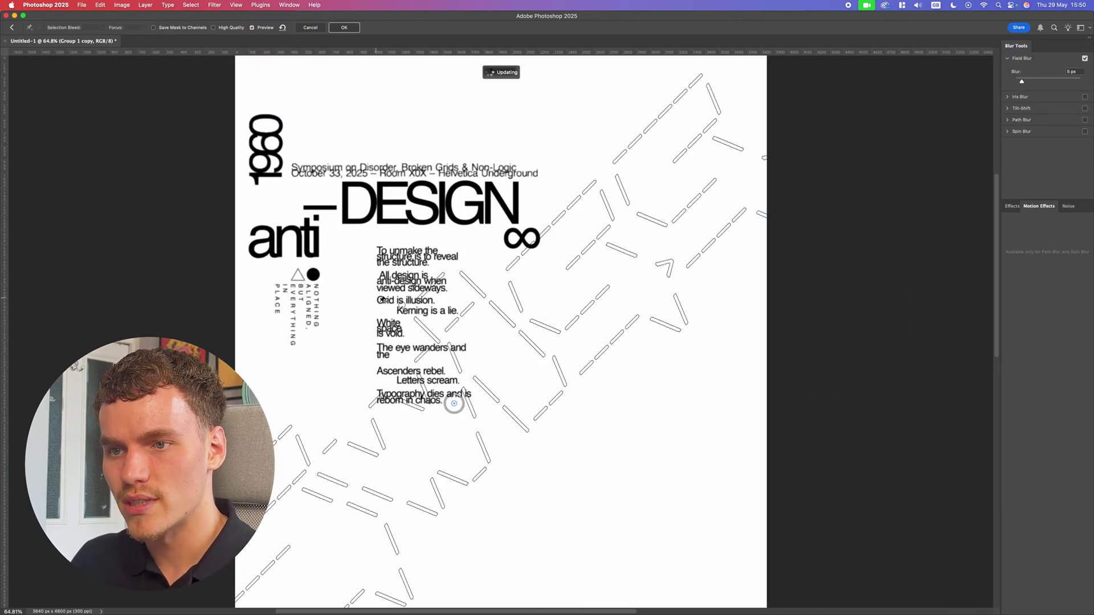
click(357, 316)
click(432, 302)
click(388, 235)
drag(400, 239, 395, 227)
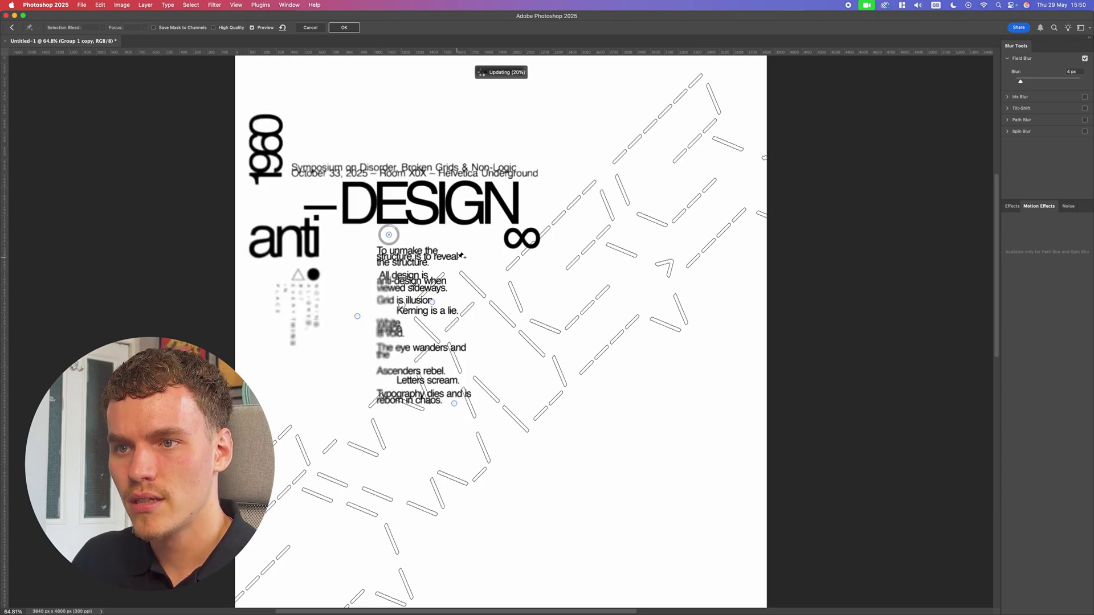
click(457, 258)
mouse_move(458, 268)
mouse_down()
mouse_move(445, 263)
mouse_move(472, 263)
mouse_move(477, 276)
mouse_up()
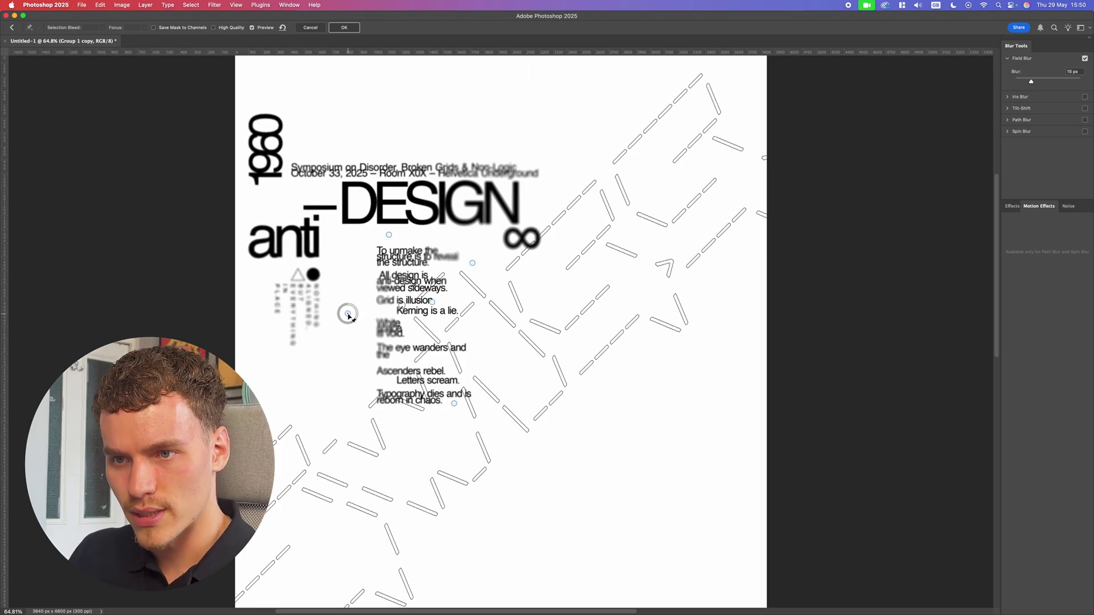
Step: Add Field Blur pins around the symposium line, "1960", "anti" and the vertical text, with 3 px beside "PLACE", and apply the blur
click(485, 148)
drag(487, 151, 540, 191)
click(414, 154)
click(299, 123)
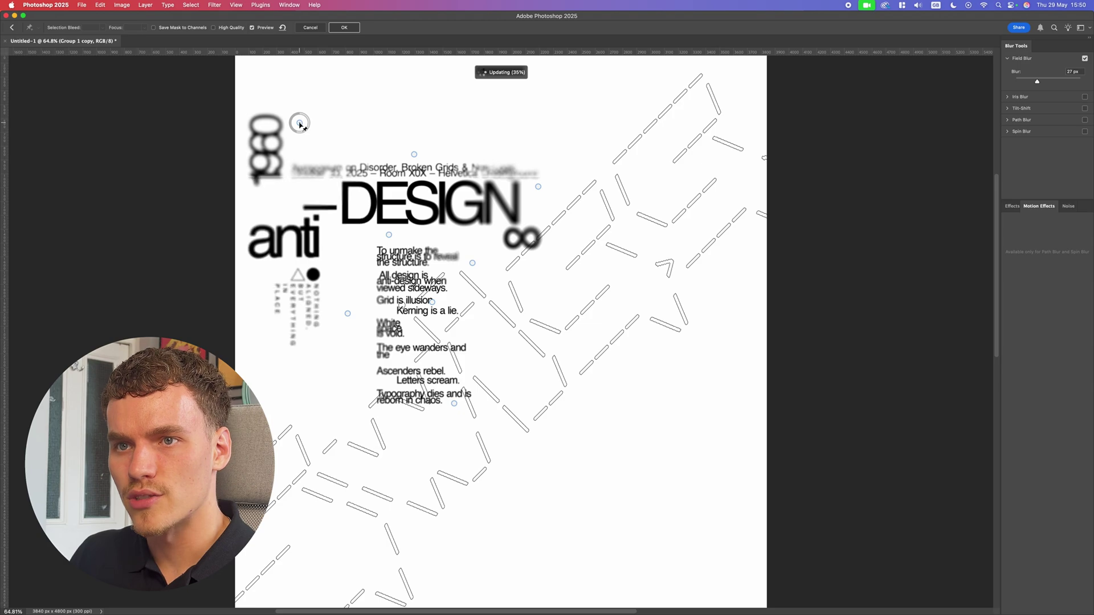
drag(300, 125, 288, 108)
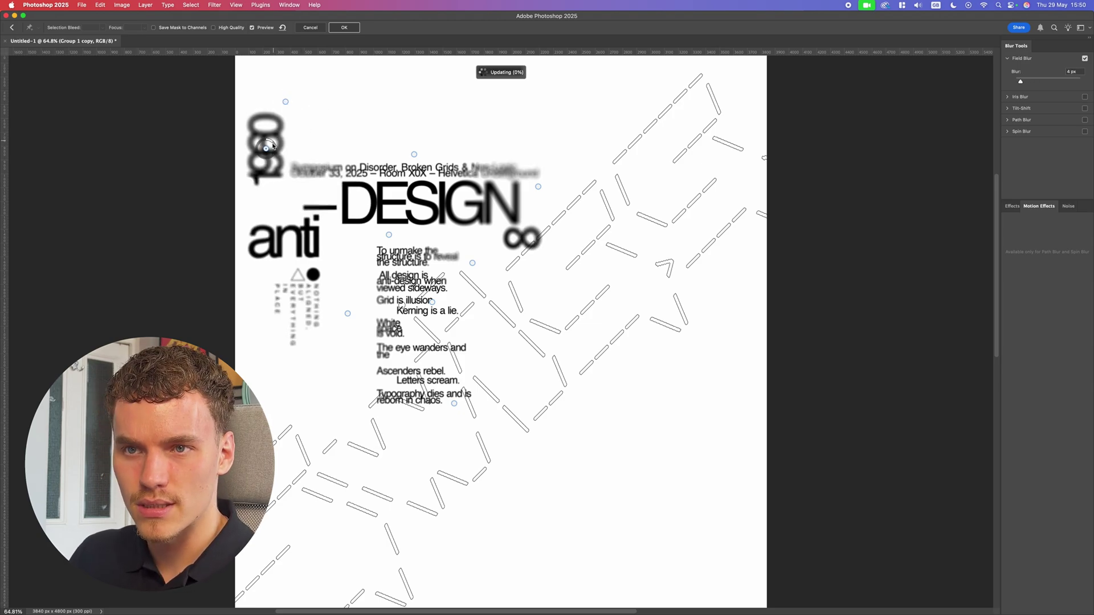
click(286, 178)
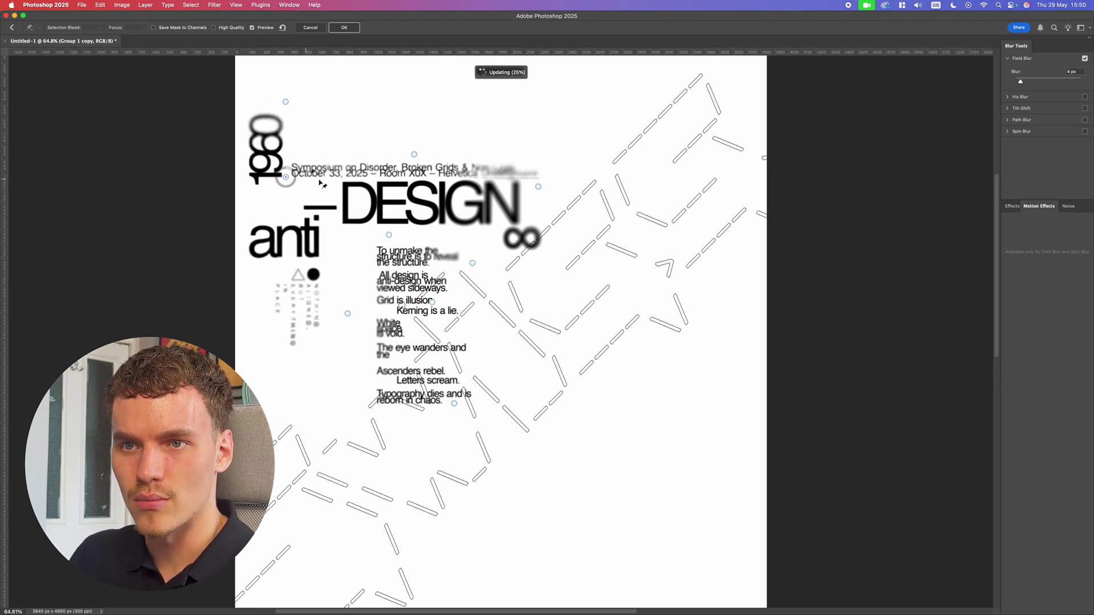
click(258, 241)
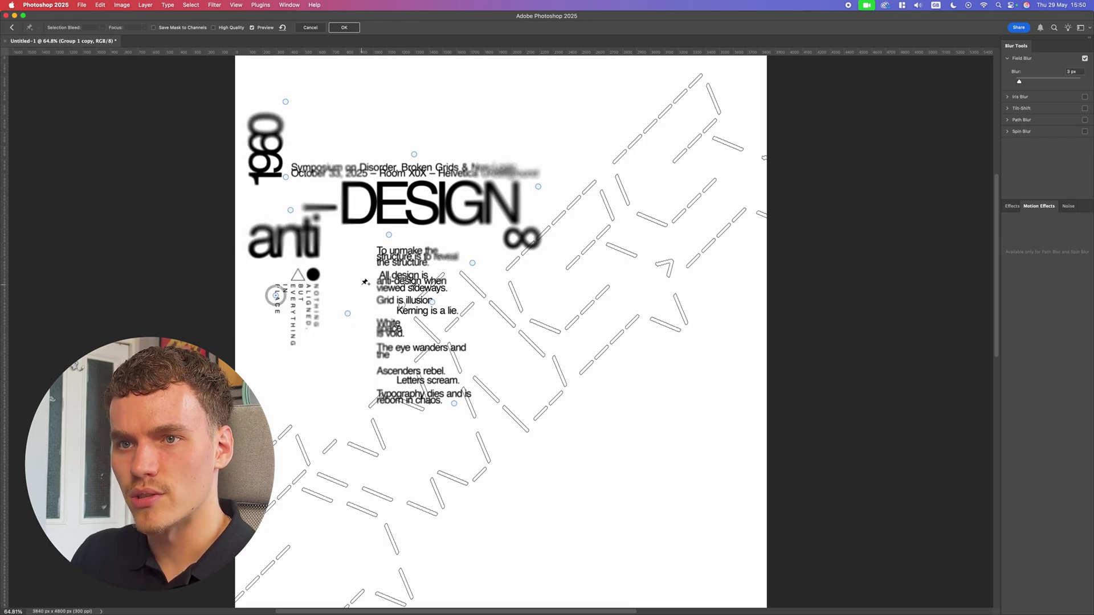
key(Return)
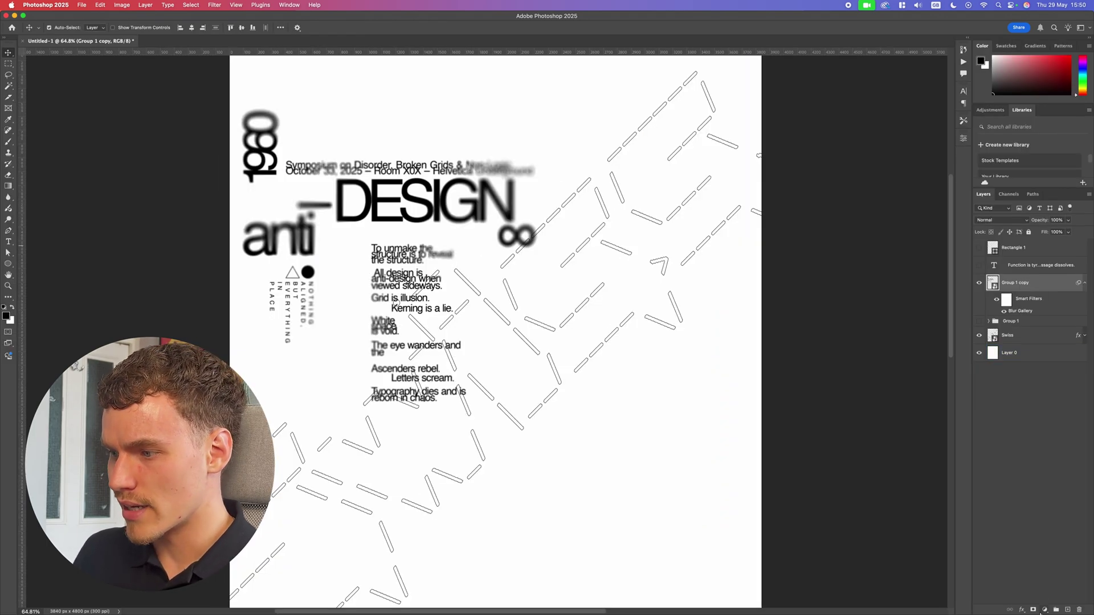
Step: Add a Threshold adjustment layer above the blurred smart object with a level of about 195
click(1044, 610)
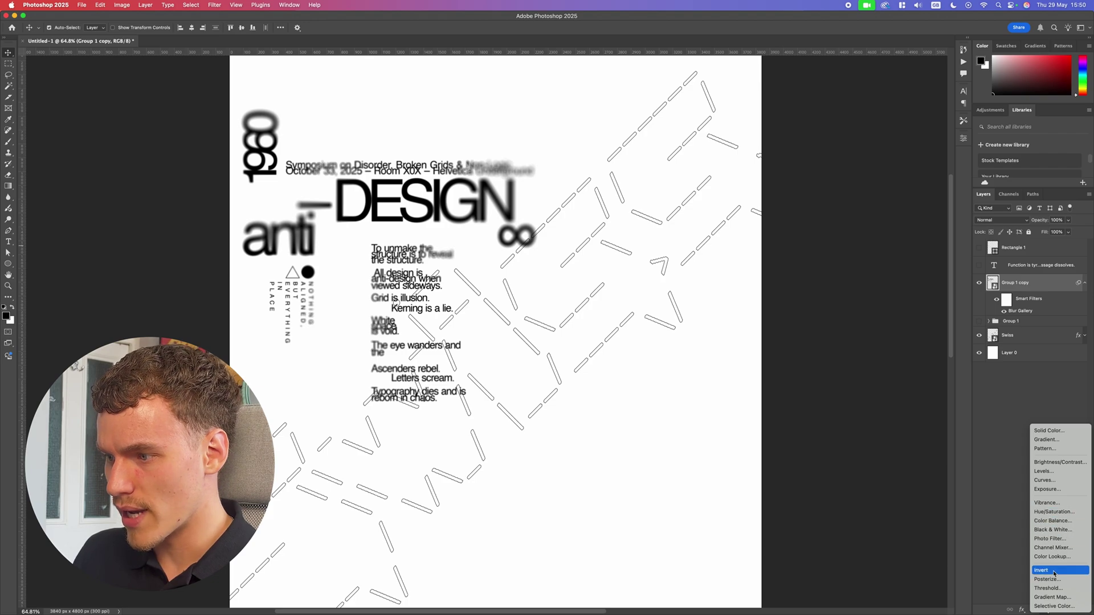
click(1049, 588)
drag(894, 210, 920, 212)
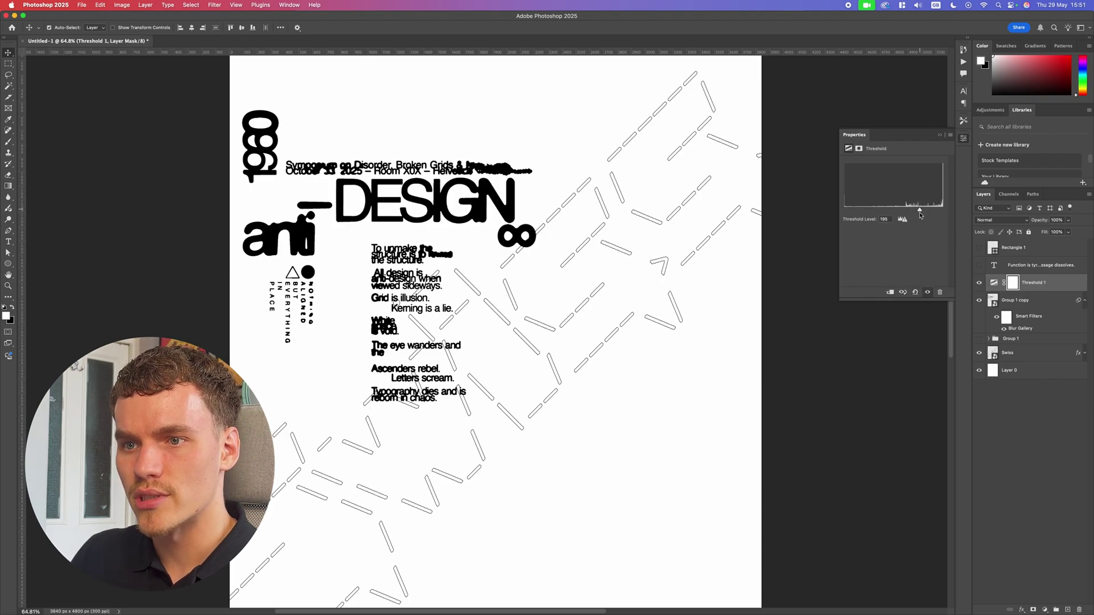
click(841, 384)
scroll(390, 328, up, 5)
scroll(390, 326, down, 5)
Step: Edit the Field Blur to sharpen the symposium line's end, set the pin beside the upper manifesto to 7 px, add pins around its middle, and apply
click(1000, 286)
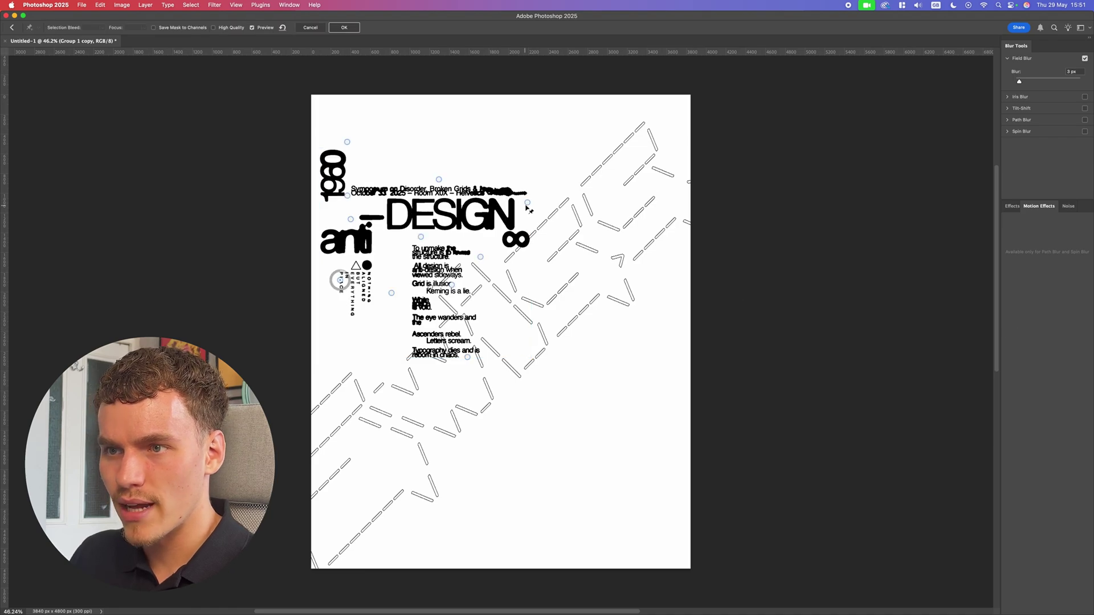
drag(530, 212, 536, 199)
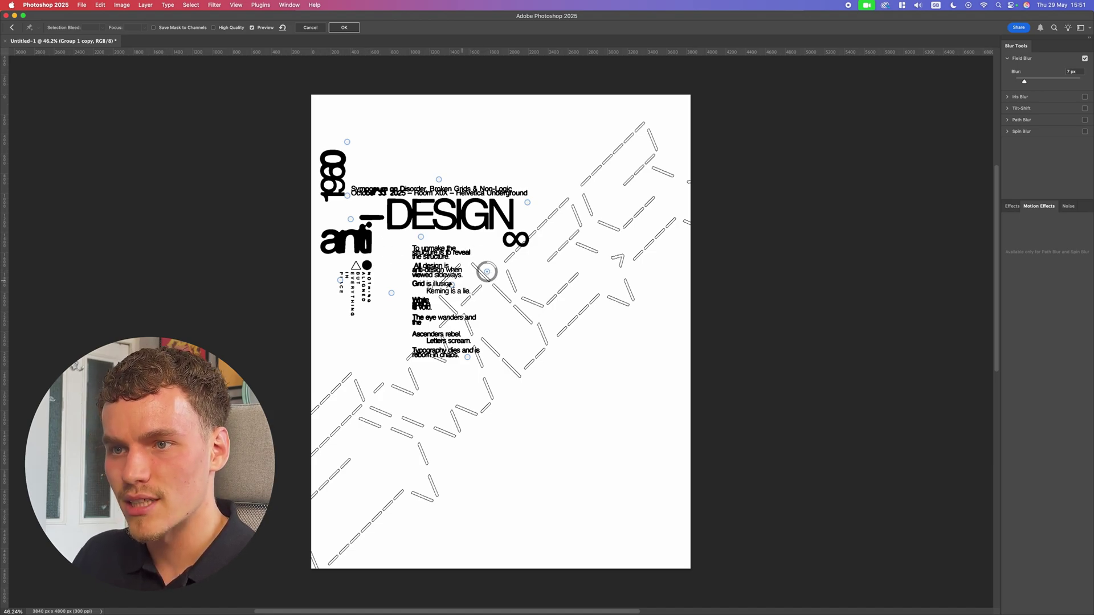
scroll(432, 296, up, 5)
click(439, 324)
mouse_move(450, 329)
mouse_down()
mouse_move(409, 340)
mouse_move(465, 343)
mouse_move(497, 324)
mouse_up()
click(467, 333)
click(497, 360)
key(Return)
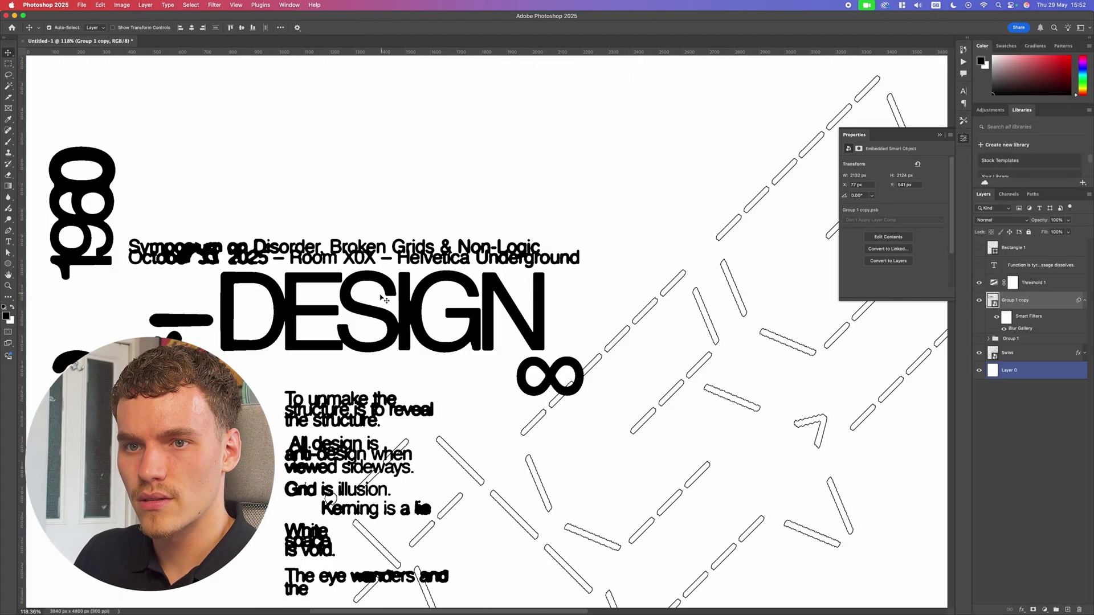
Step: Edit the Field Blur with a pin above the start of the symposium line and a 58 px pin below "1960", and apply it
double_click(1021, 328)
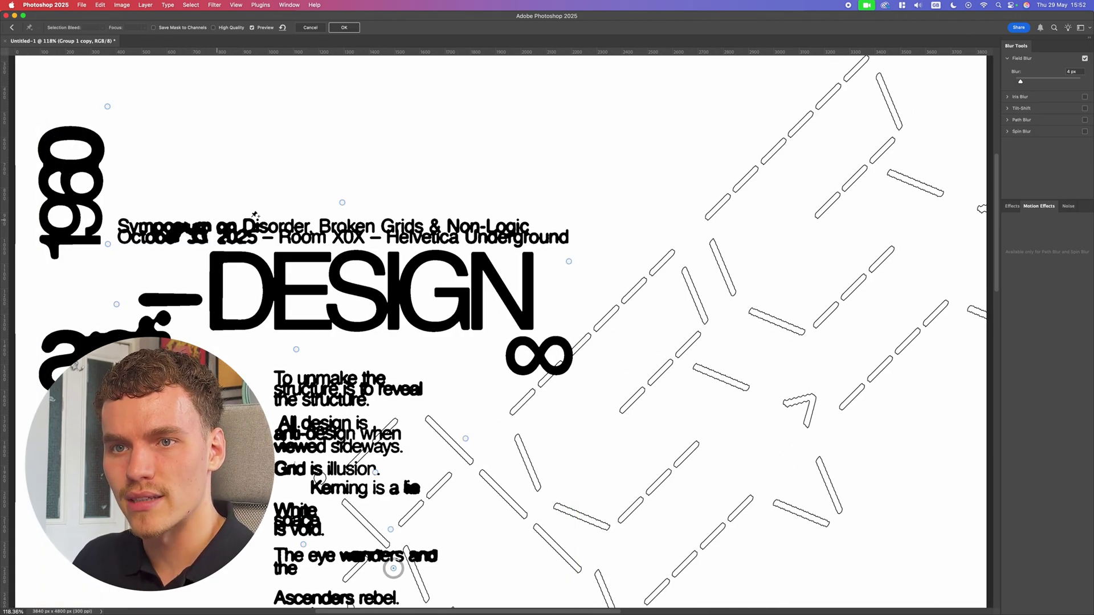
click(197, 221)
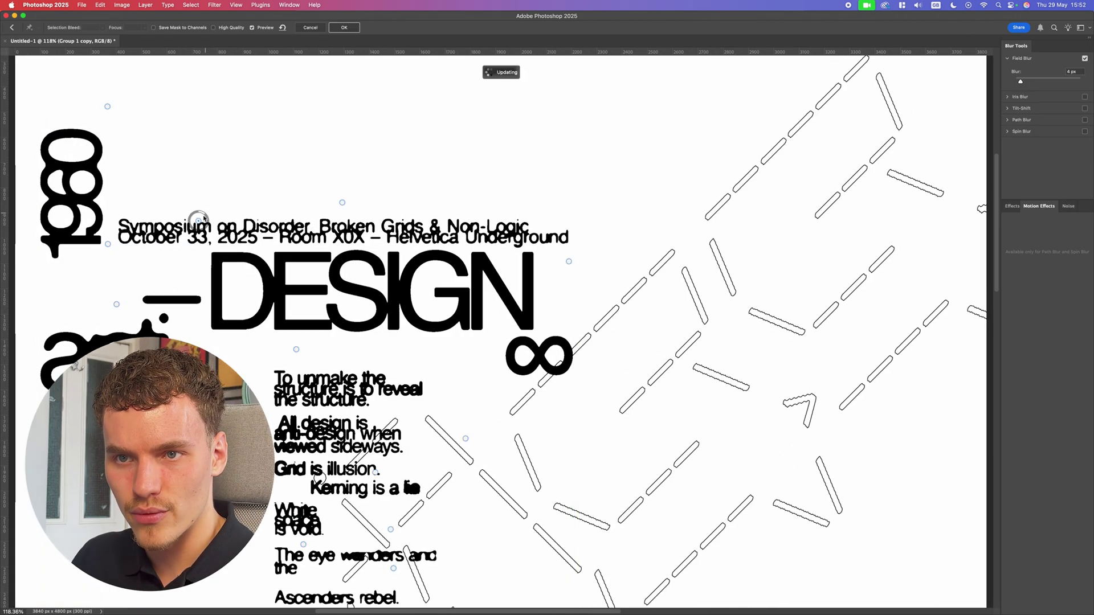
drag(198, 221, 163, 189)
click(107, 246)
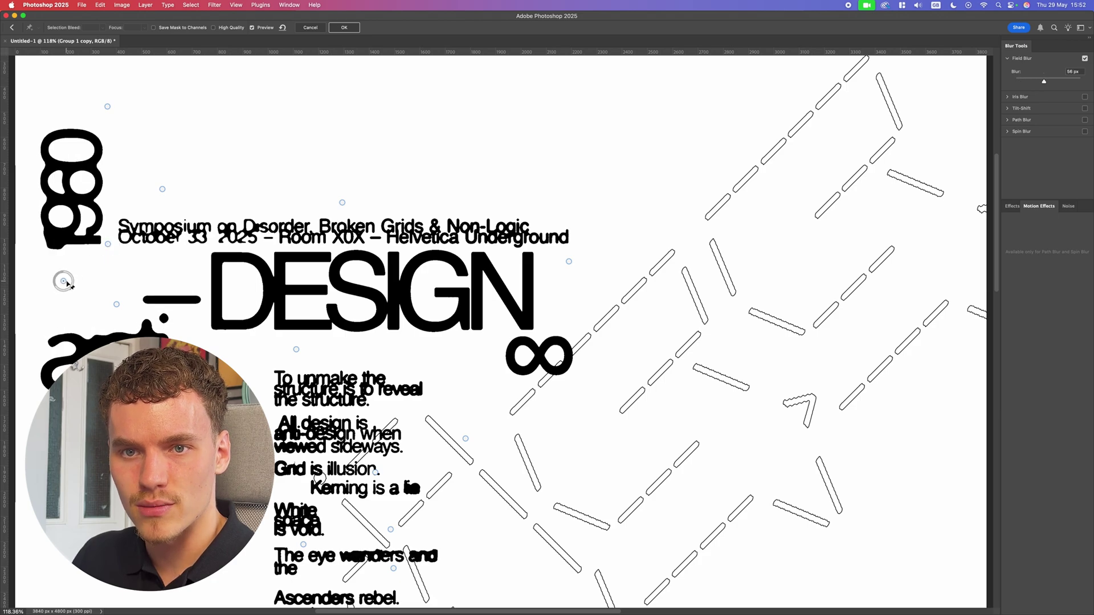
key(Return)
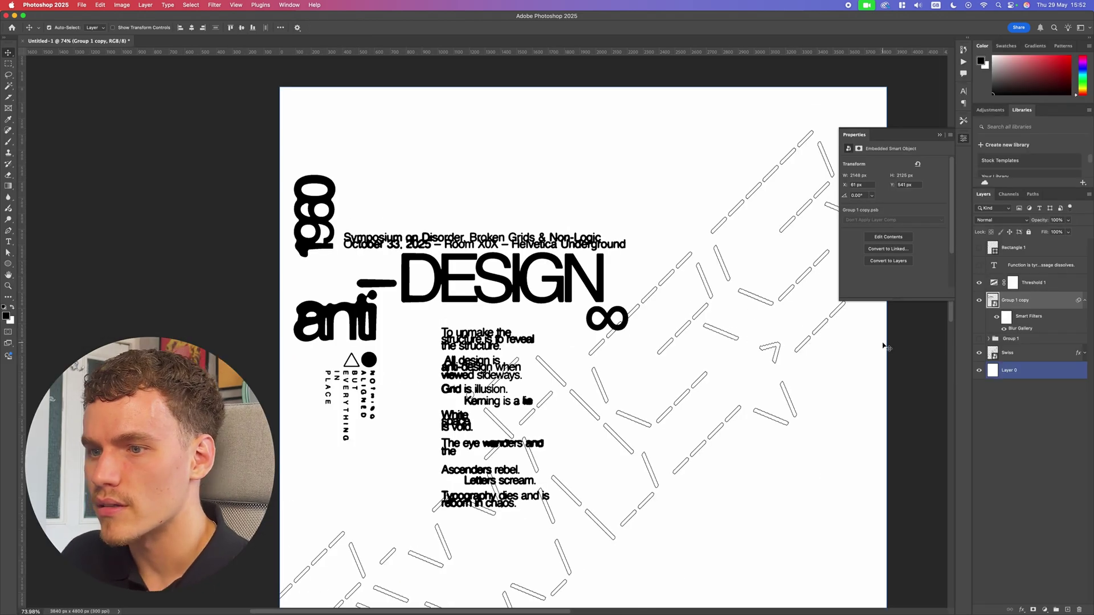
Step: Compare the poster with and without the Group 1 copy, and show the red manifesto text layer above the Threshold layer
click(979, 300)
click(979, 300)
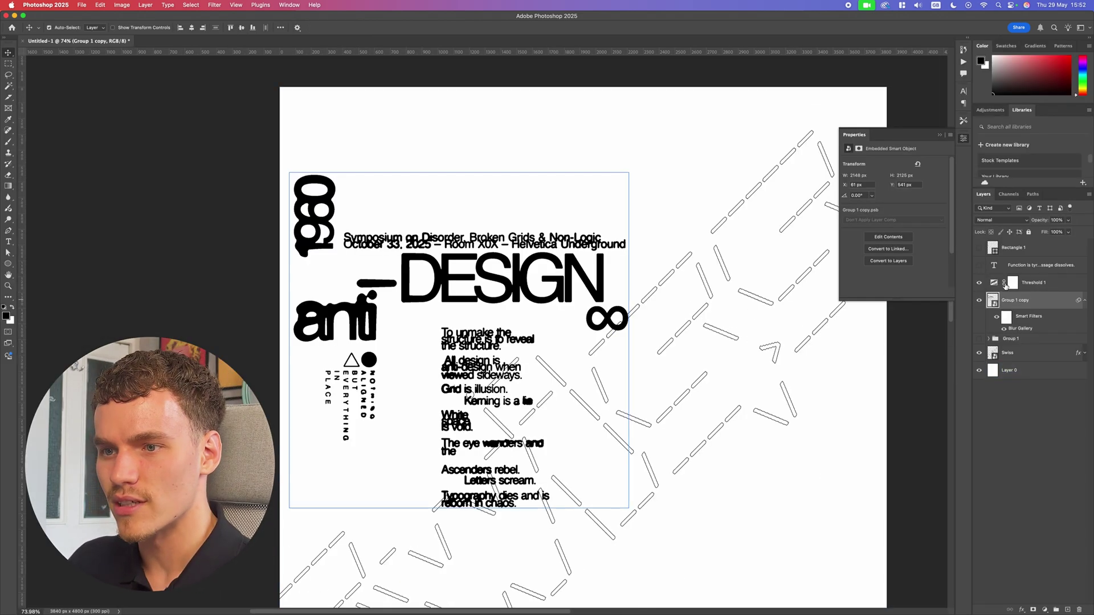
click(990, 272)
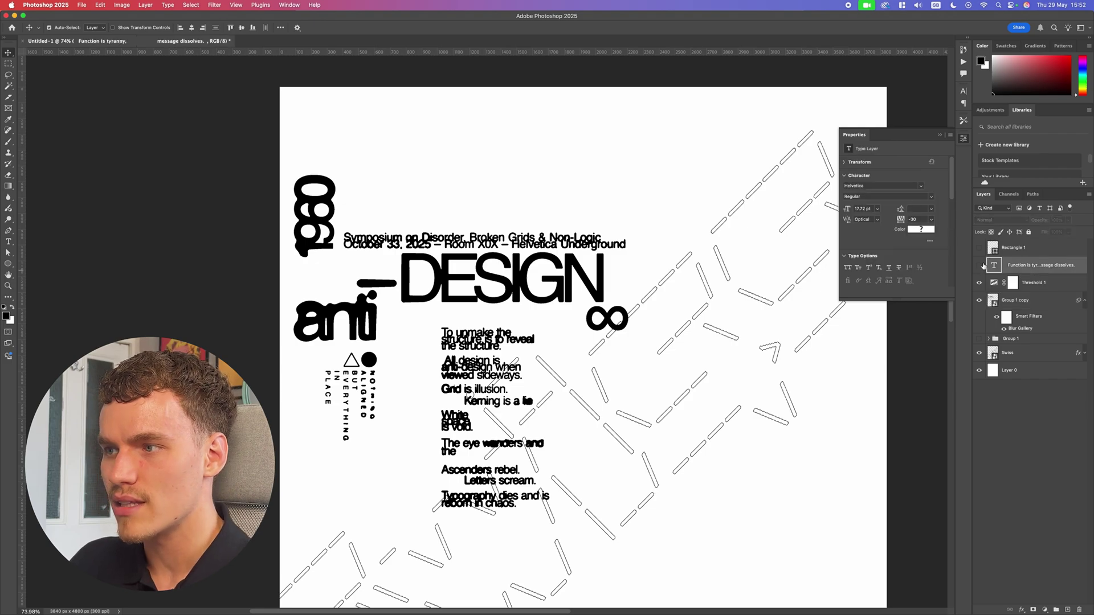
click(980, 266)
scroll(504, 365, down, 1)
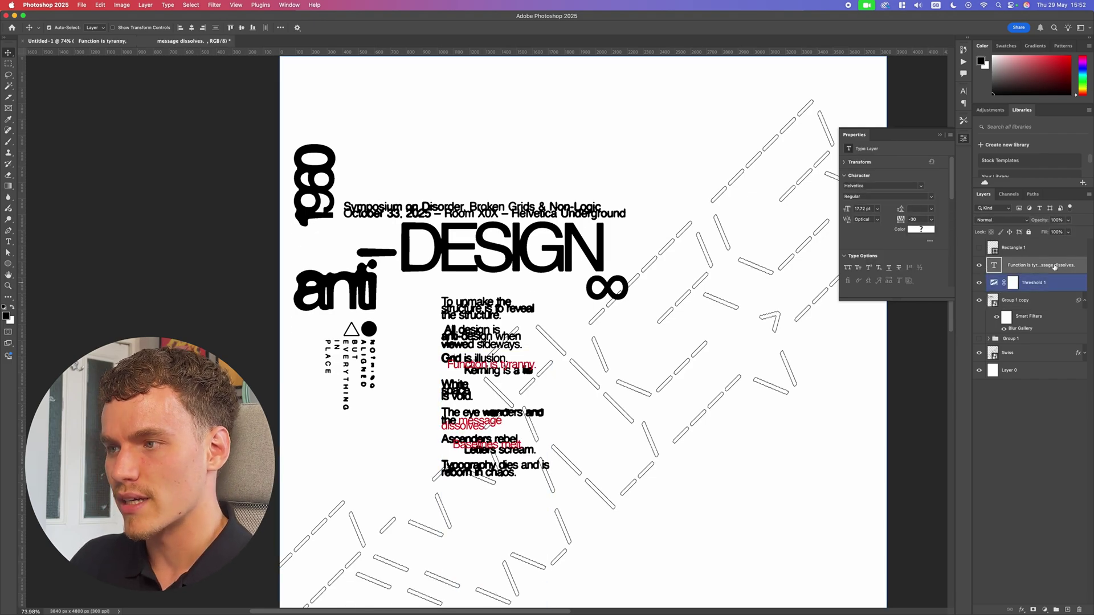
scroll(504, 365, up, 5)
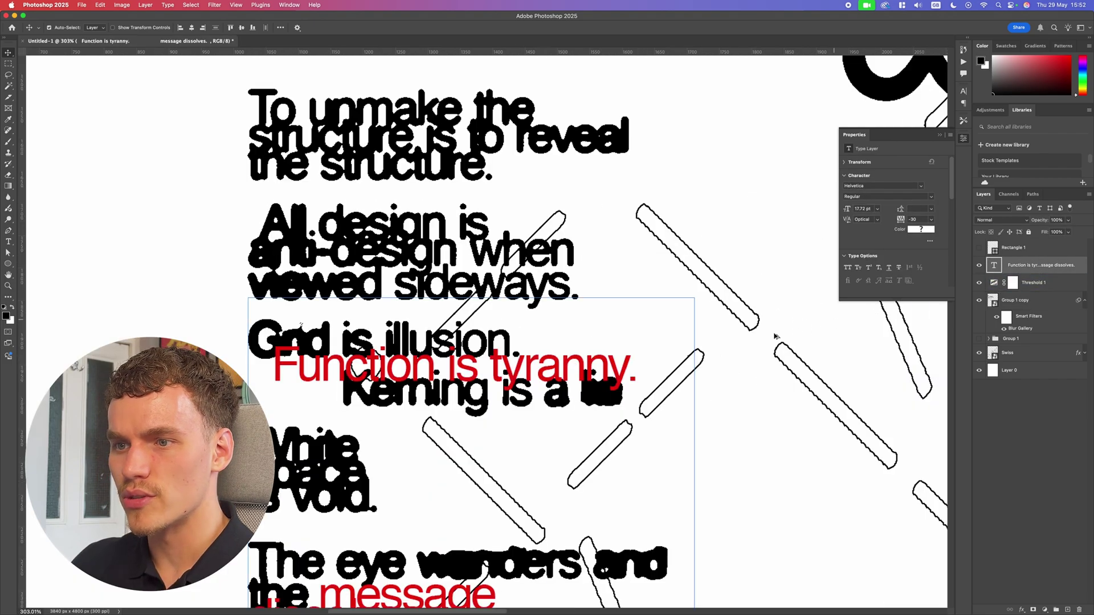
scroll(762, 334, down, 4)
Step: Add an outside stroke to the red manifesto text, using the red sampled from its letters
click(1022, 609)
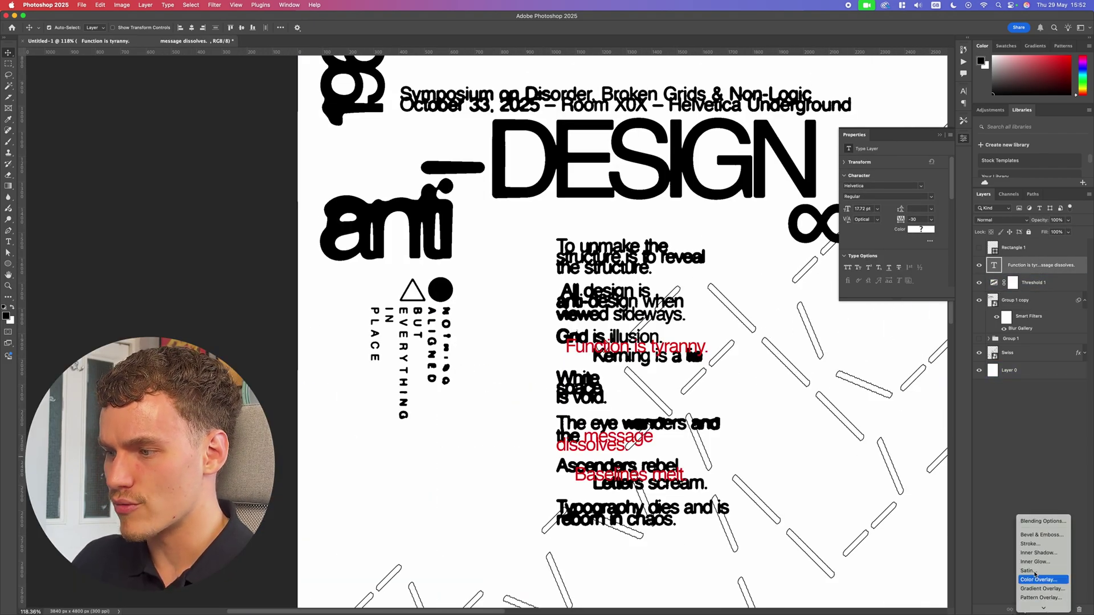
click(1034, 544)
click(897, 505)
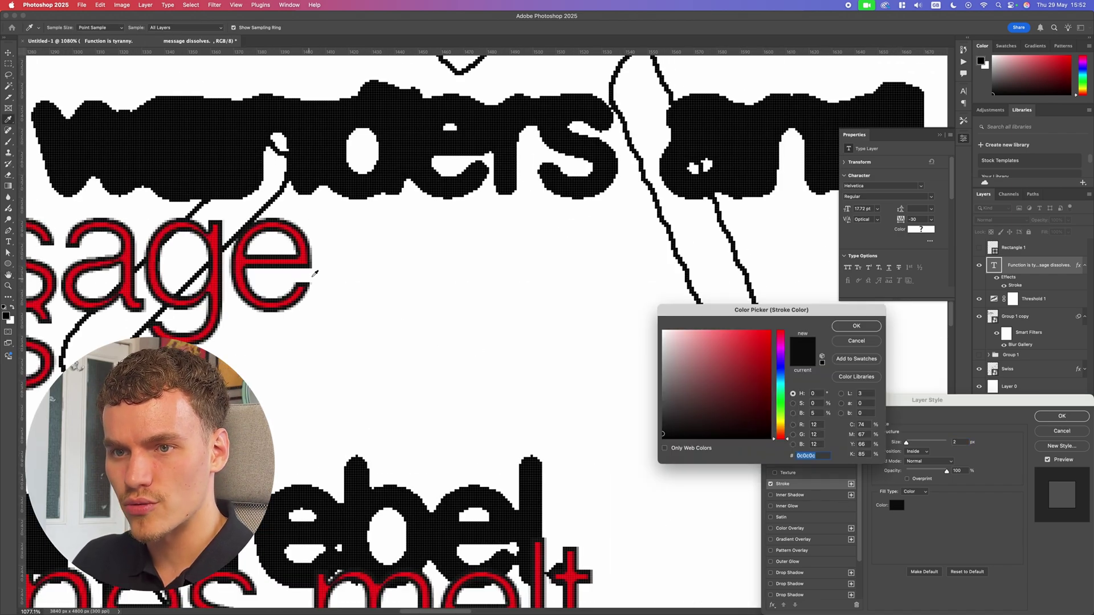
click(303, 259)
click(856, 326)
scroll(687, 297, down, 10)
click(916, 452)
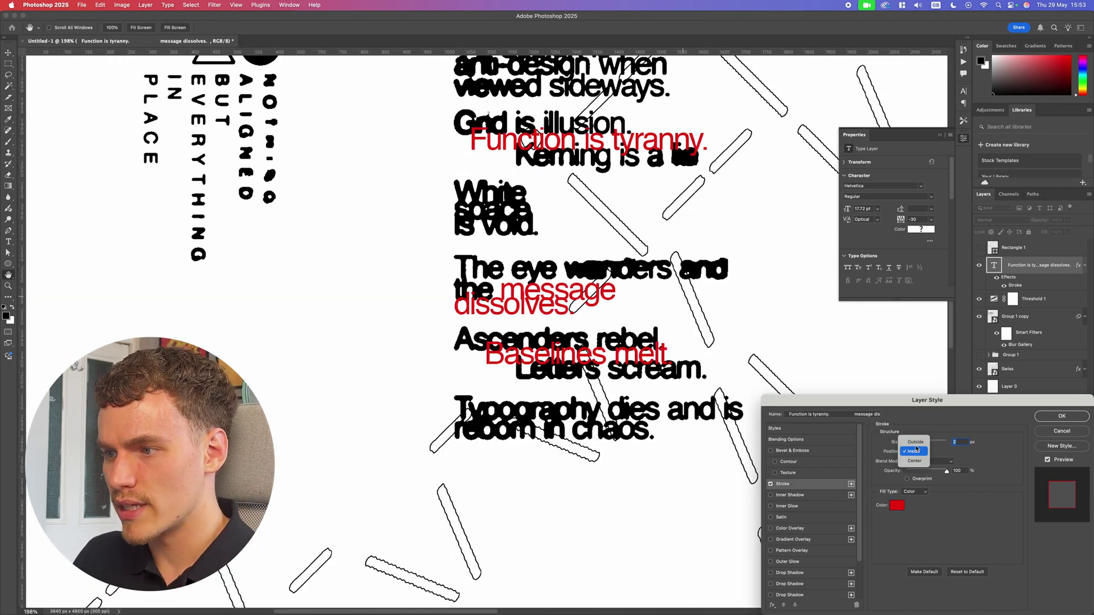
click(916, 442)
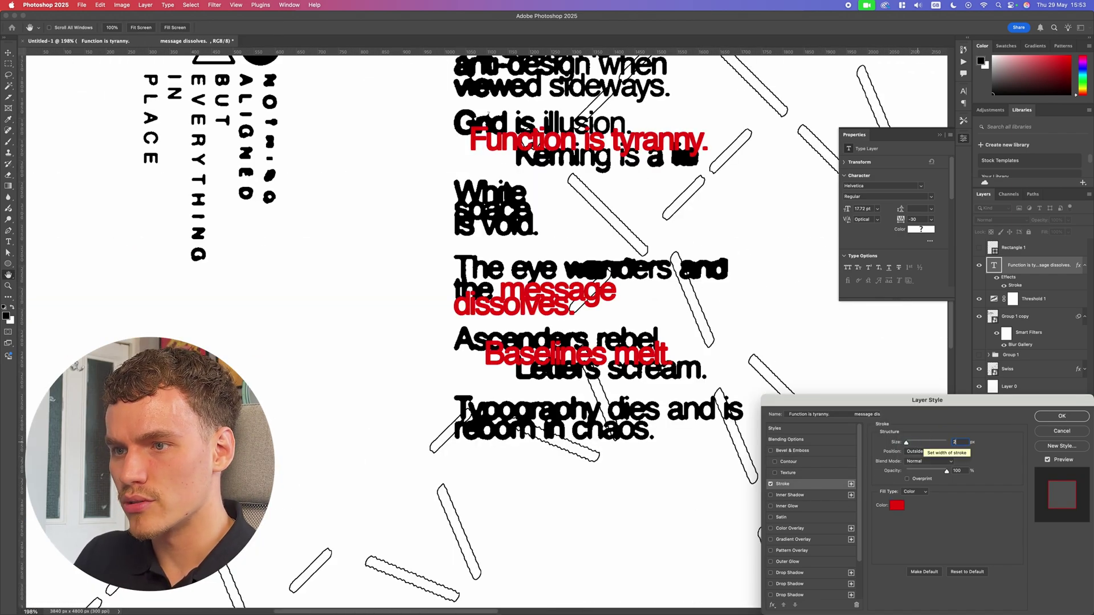
key(Return)
Step: Duplicate the stroked red text layer, hide the original, and convert the copy to a smart object
drag(886, 427, 859, 397)
key(super+j)
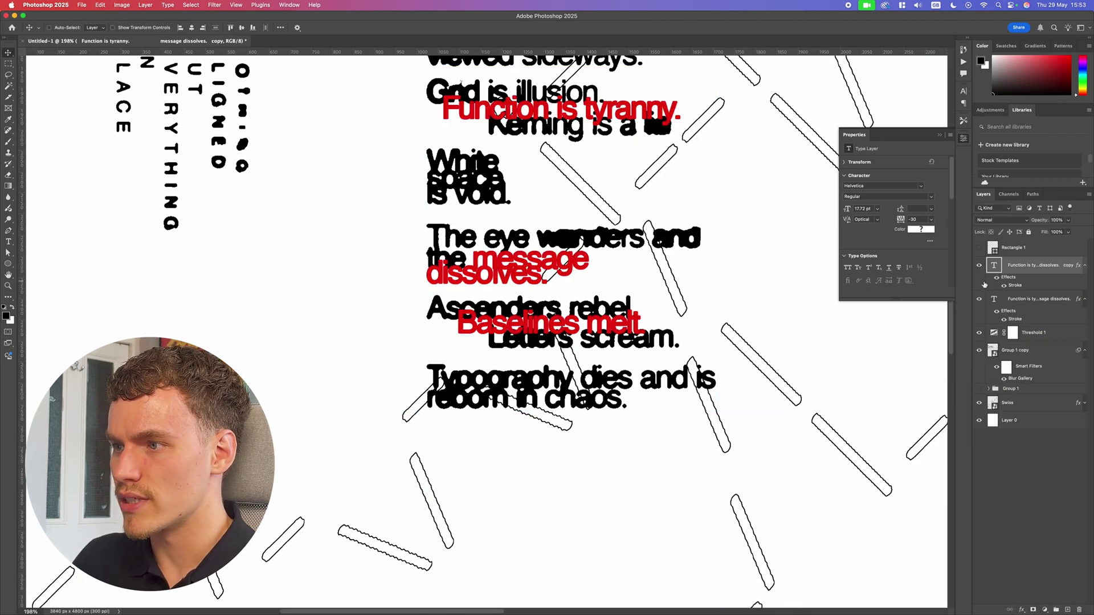
right_click(1025, 269)
click(957, 433)
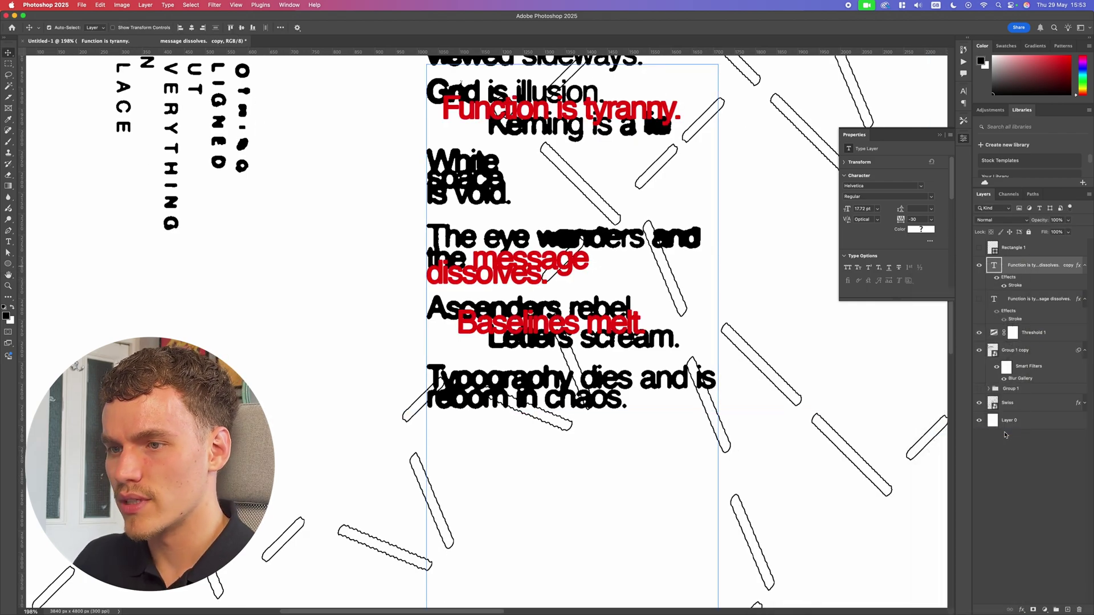
Step: Apply the Diffuse filter to the red text smart object and inspect its roughened edges
click(214, 5)
mouse_move(266, 158)
click(346, 160)
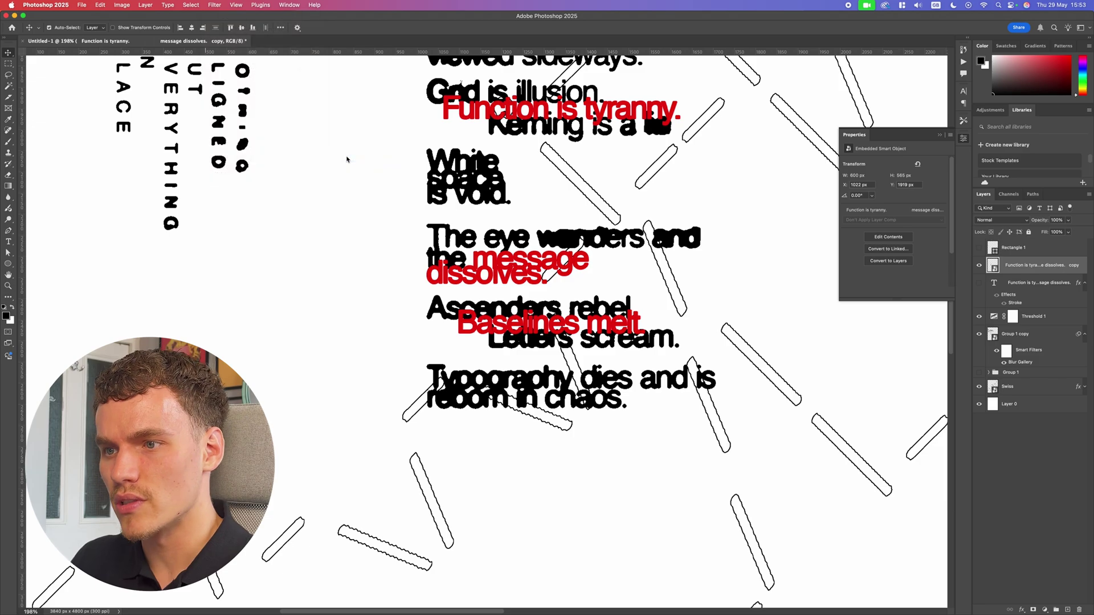
key(Return)
scroll(524, 325, up, 10)
scroll(587, 268, up, 5)
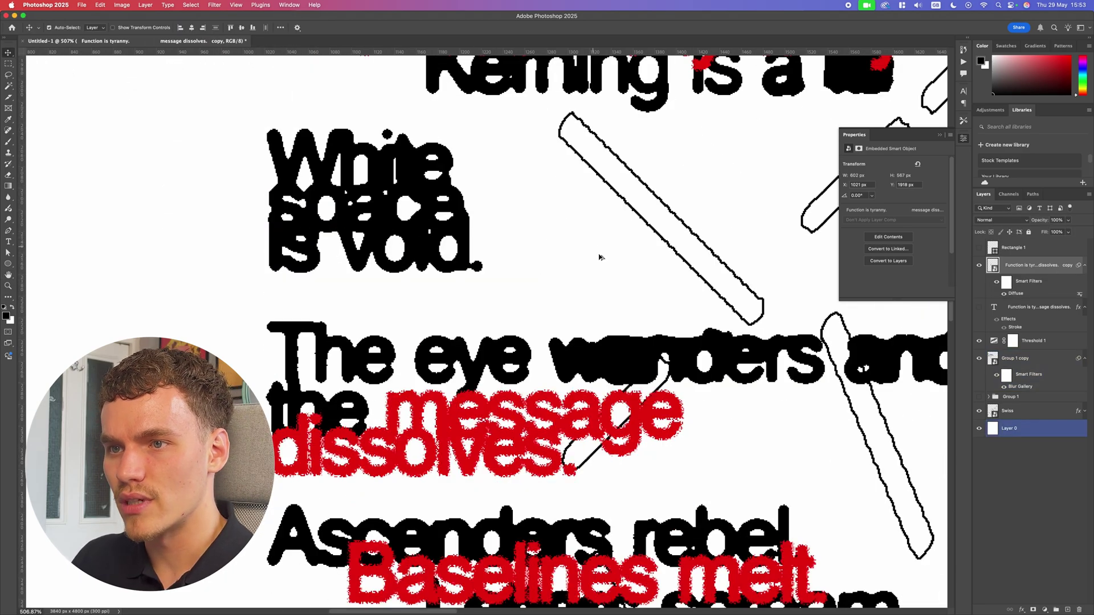
scroll(610, 309, down, 10)
scroll(649, 345, down, 3)
click(645, 353)
click(602, 354)
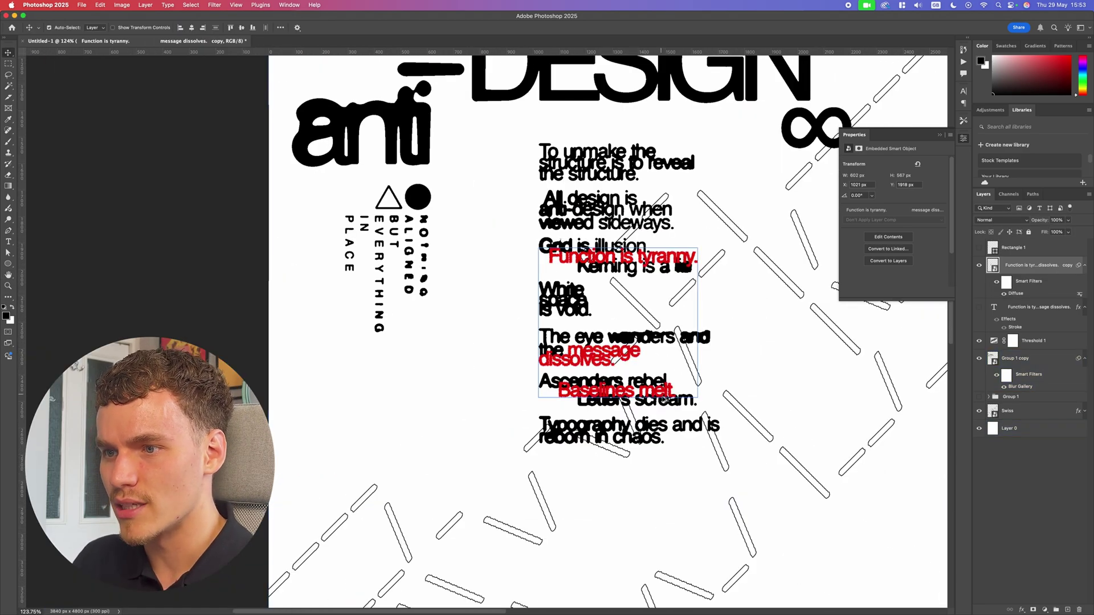
scroll(667, 398, up, 3)
scroll(667, 397, down, 3)
scroll(709, 392, down, 5)
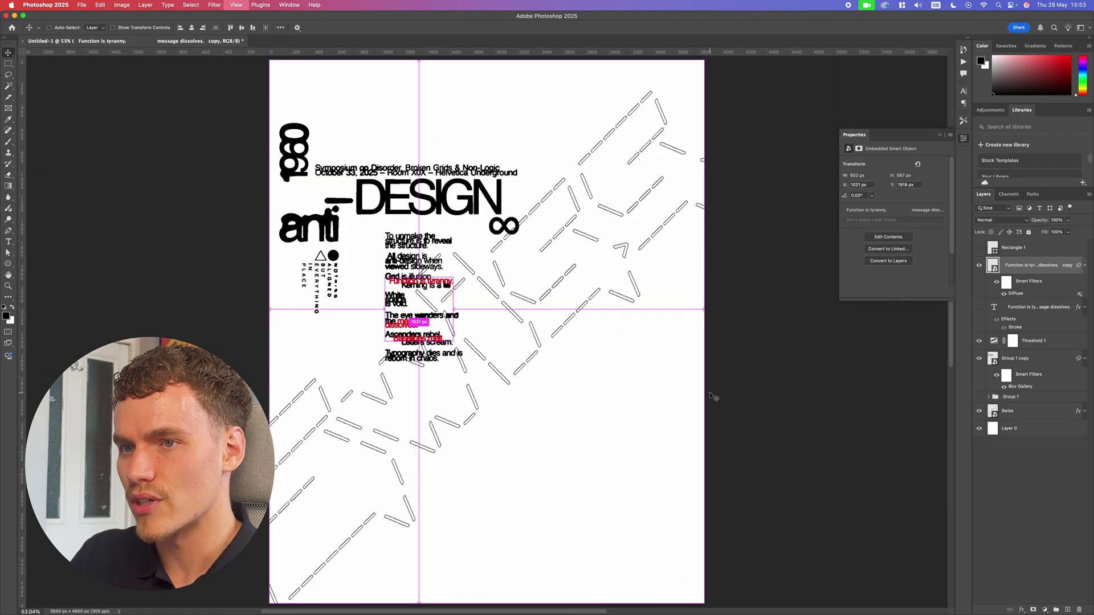
Step: Show the red square (Rectangle 1) beside the triangle and add a stroke to it
click(979, 307)
click(979, 306)
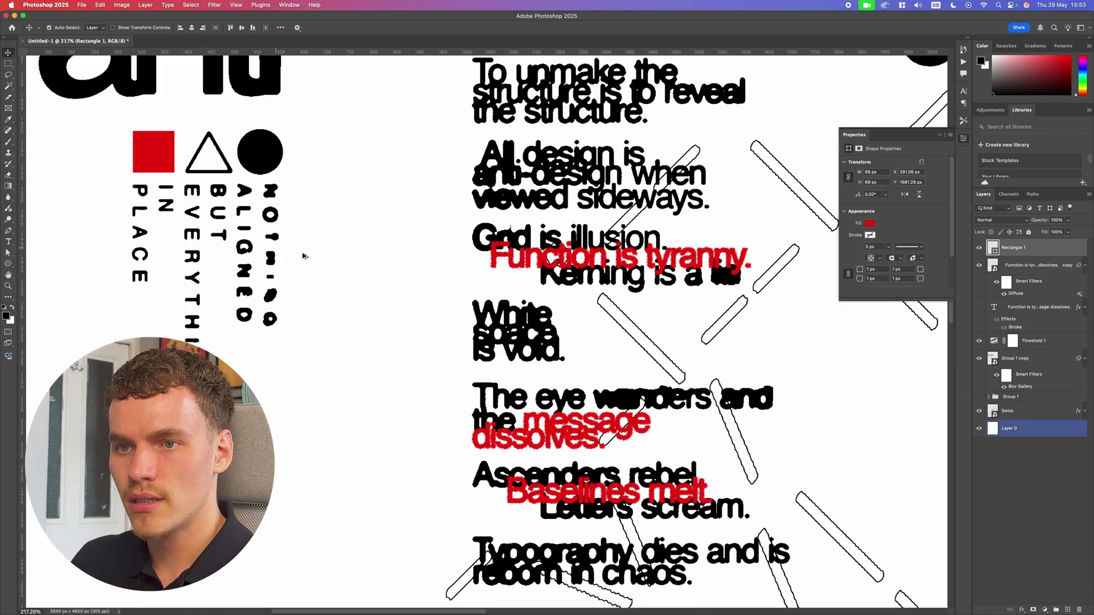
scroll(275, 249, up, 3)
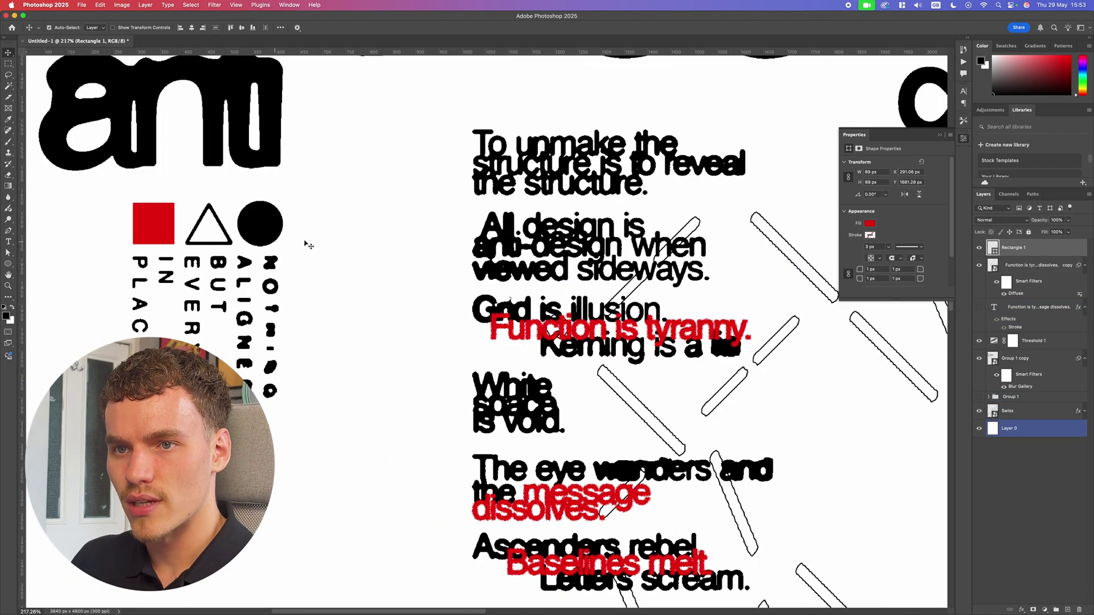
scroll(105, 207, up, 4)
click(1022, 610)
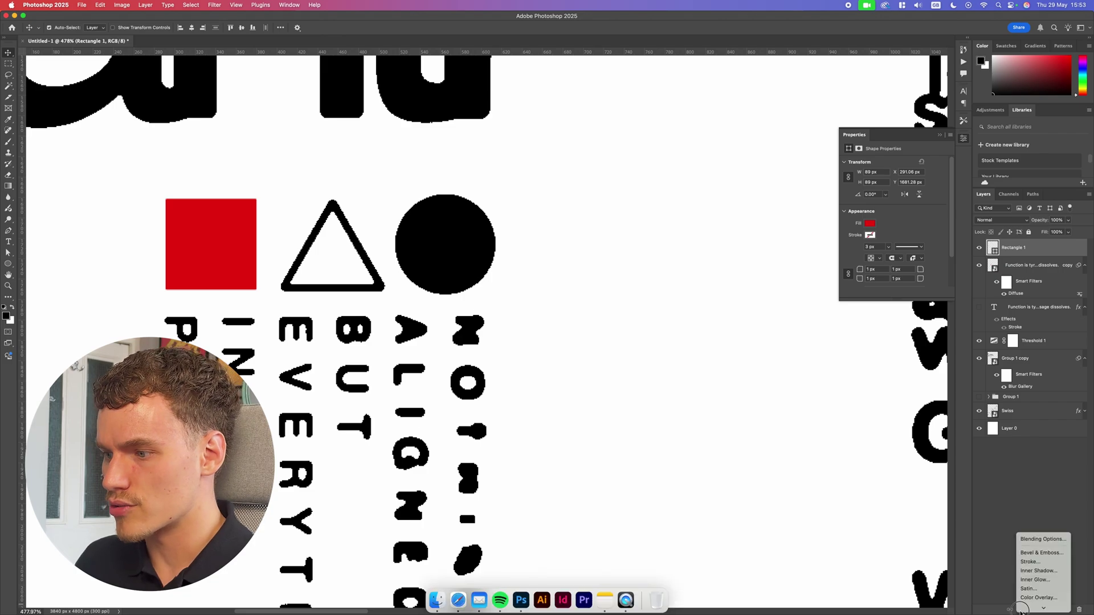
click(1030, 561)
Step: Convert the red square to a smart object and apply the Diffuse filter to it
click(214, 5)
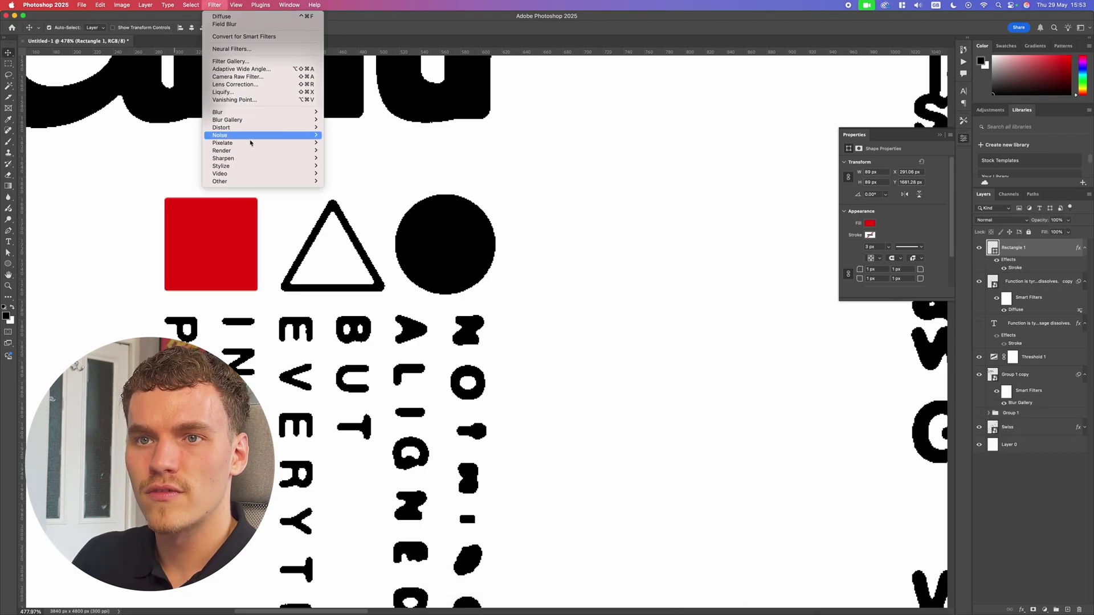
mouse_move(285, 166)
click(351, 168)
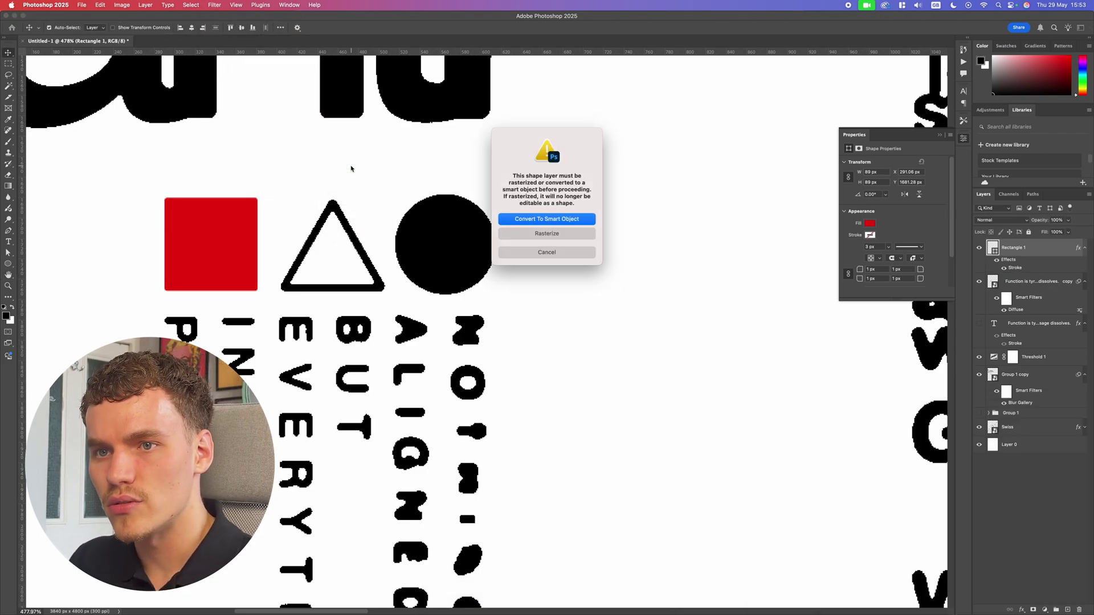
key(Return)
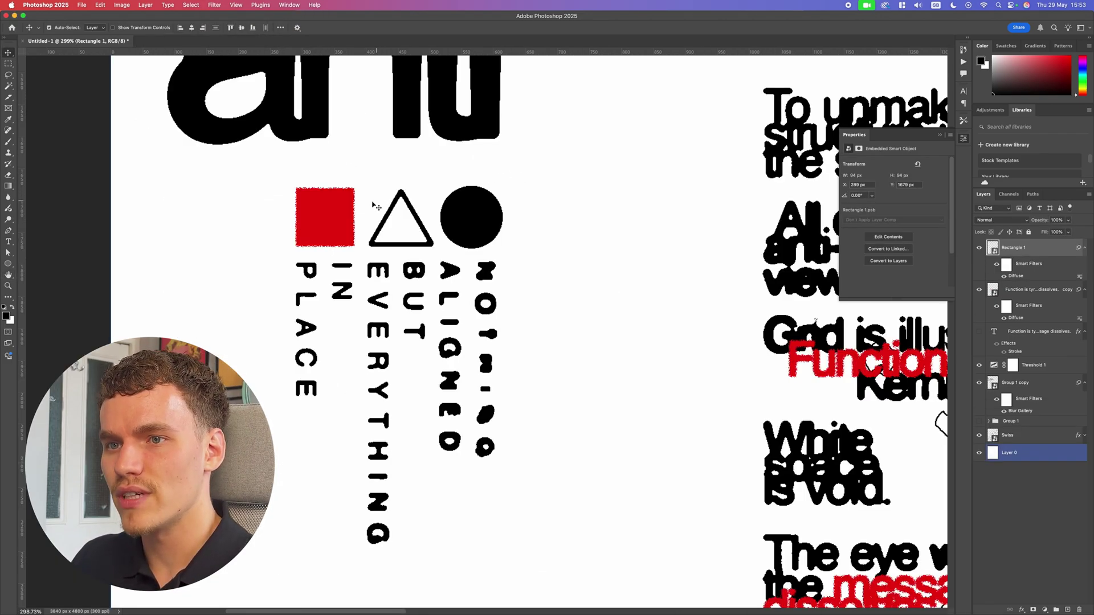
key(super+minus)
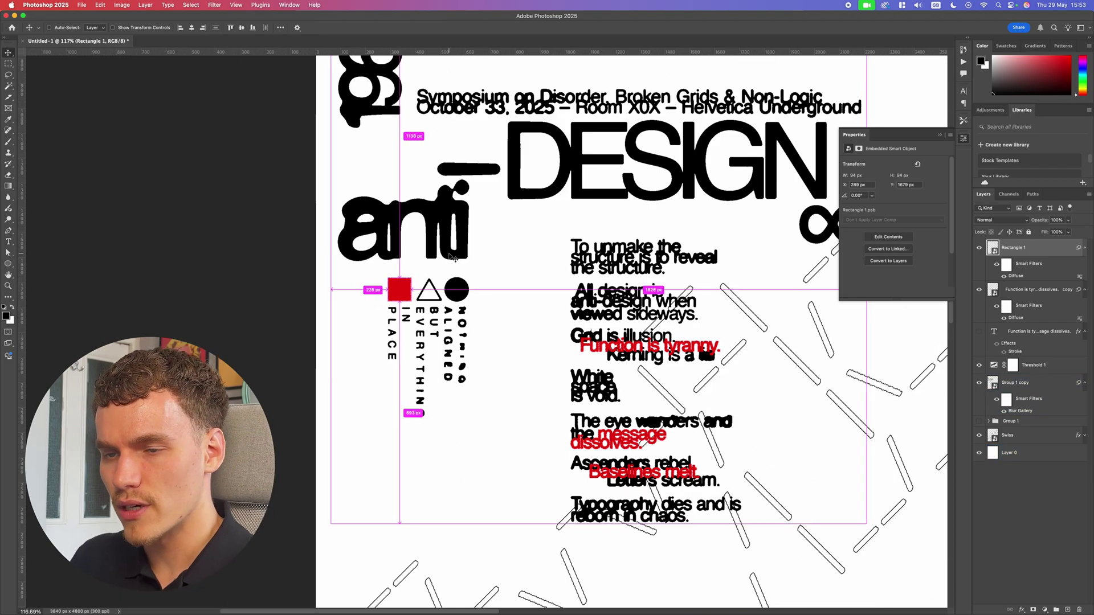
key(super+minus)
scroll(472, 249, down, 5)
scroll(690, 261, up, 3)
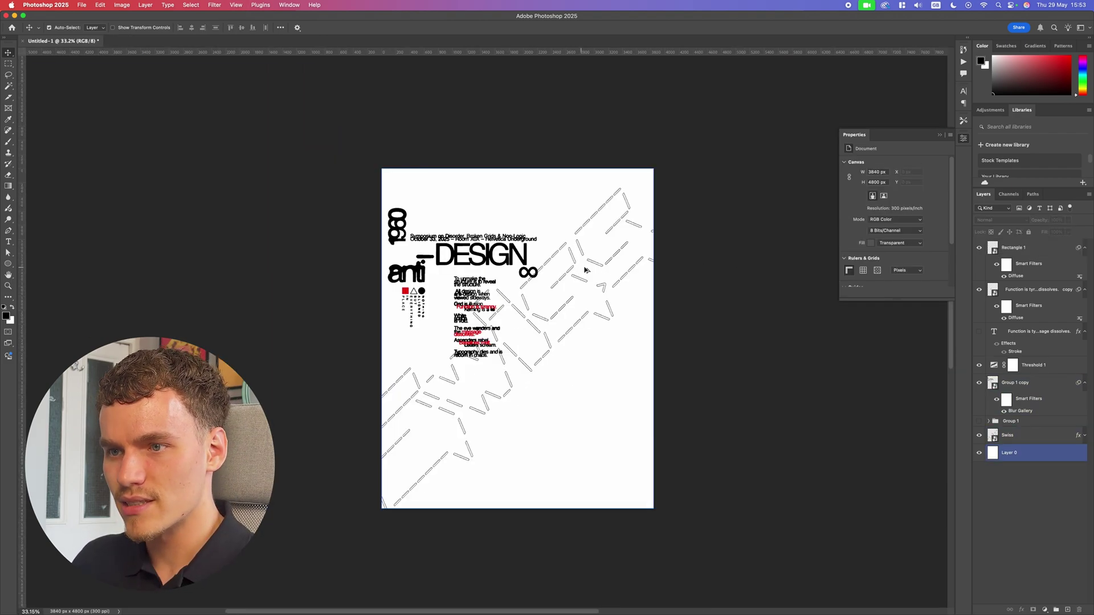
Step: Try filling the background Layer 0 with the poster's red
click(1016, 453)
scroll(471, 327, up, 3)
click(445, 312)
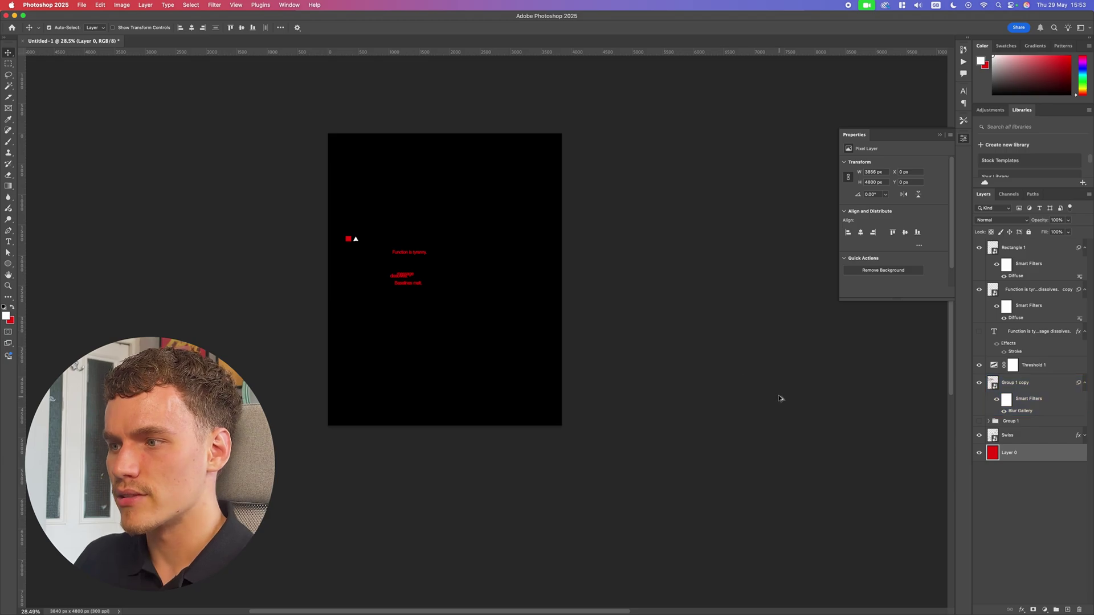
scroll(781, 399, up, 3)
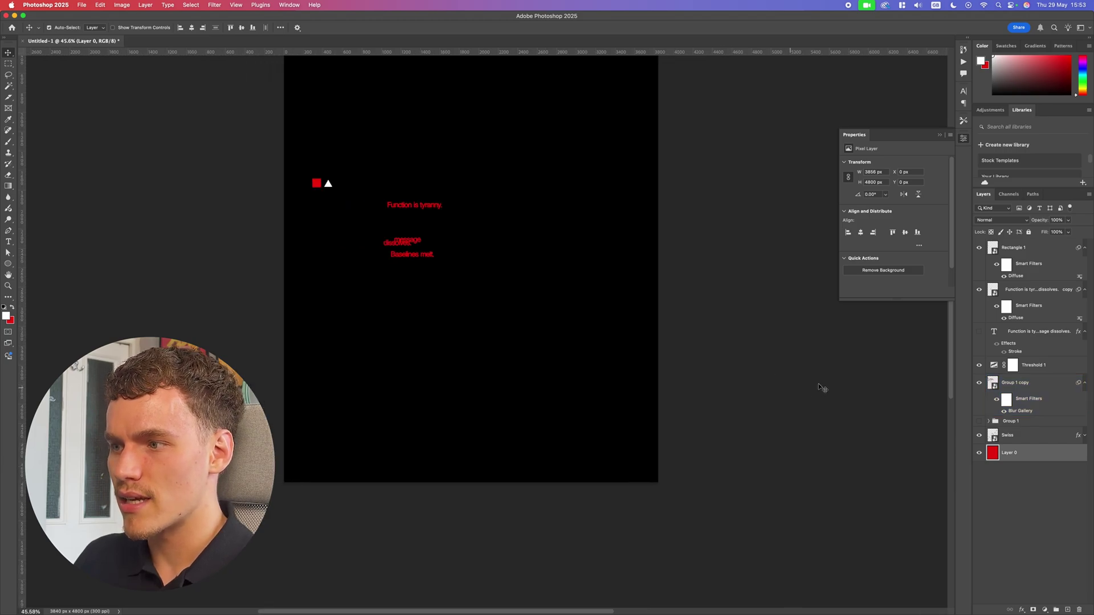
Step: Clip the Threshold adjustment layer to the Group 1 copy so it affects only the distorted black text
click(1038, 371)
scroll(907, 361, up, 3)
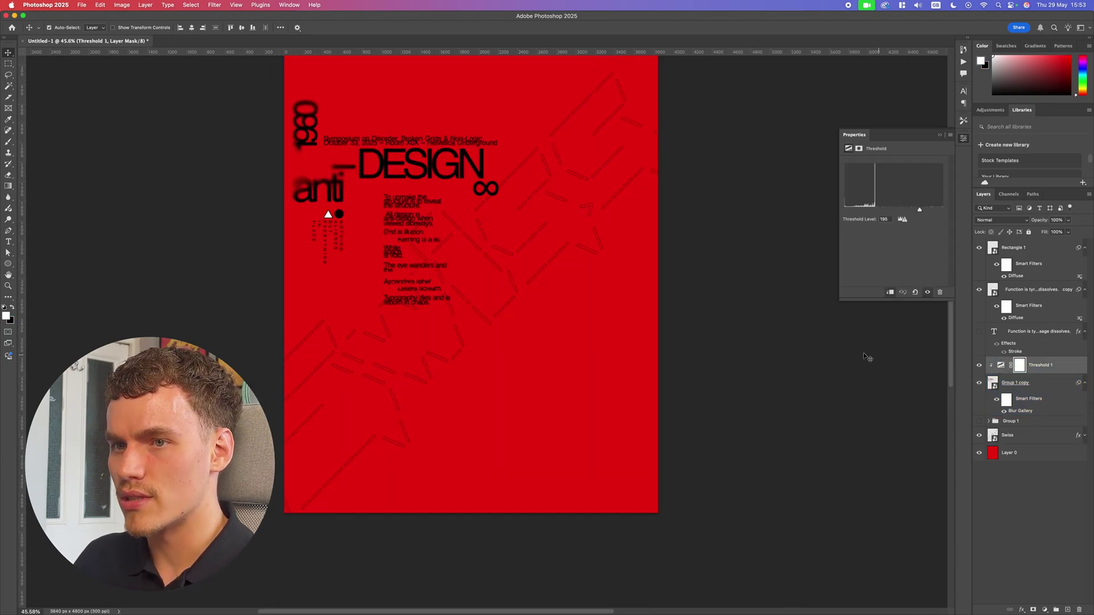
alt+click(1020, 373)
alt+click(1019, 374)
Step: Try white, red and black fills on the background Layer 0
click(1015, 383)
click(1014, 453)
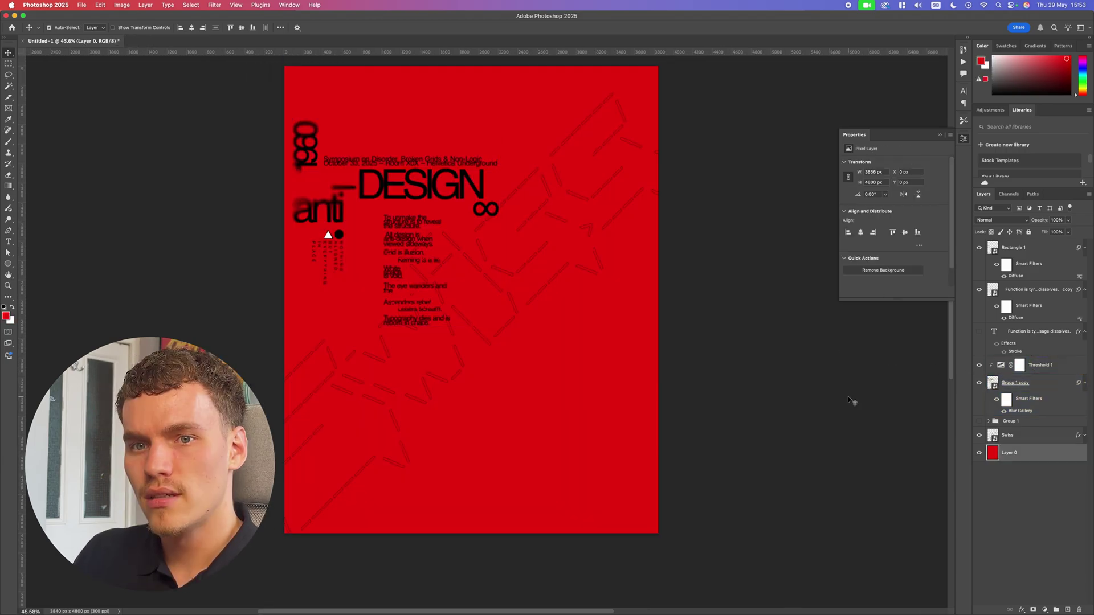
key(super+BackSpace)
scroll(846, 395, up, 1)
key(x)
key(super+BackSpace)
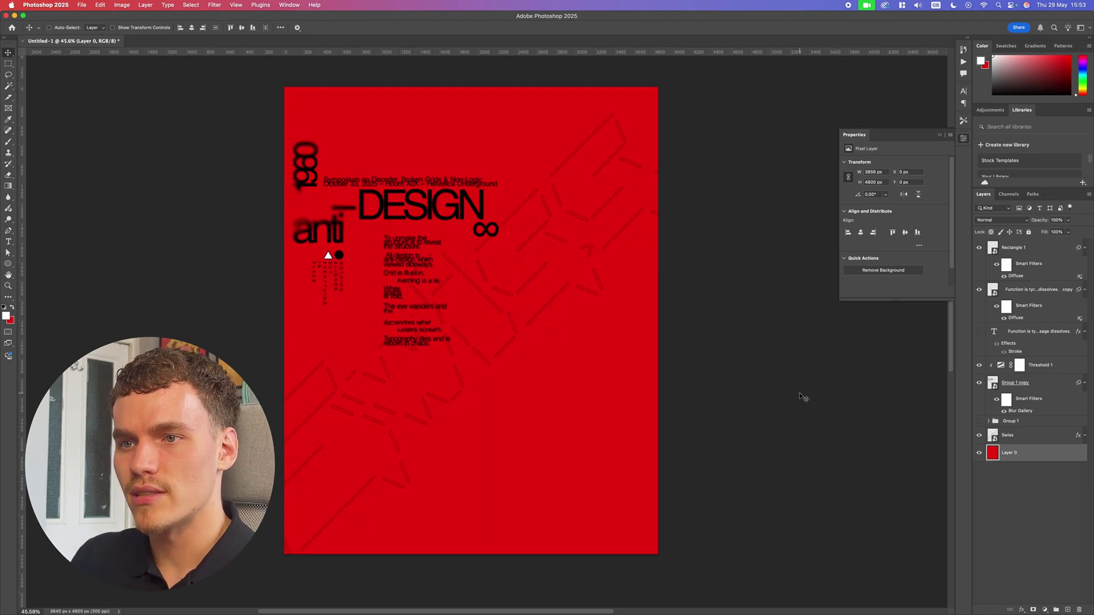
key(d)
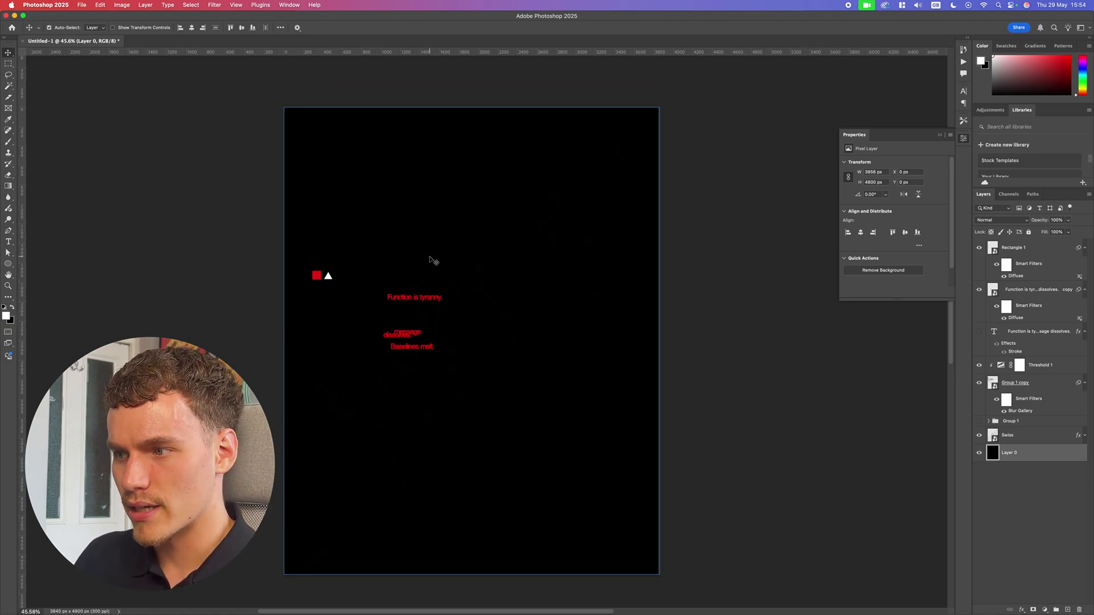
Step: Undo the trial colour fills on Layer 0
key(super+z)
key(super+z)
key(super+z)
key(super+z)
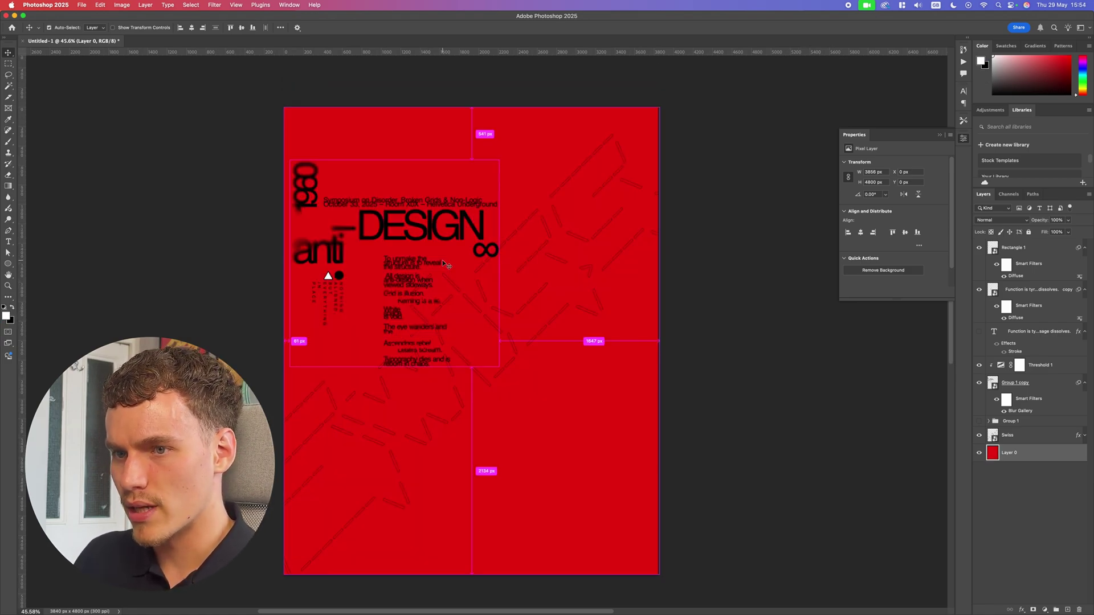
Step: Add an Invert adjustment layer above Rectangle 1 and select the background Layer 0
click(1044, 610)
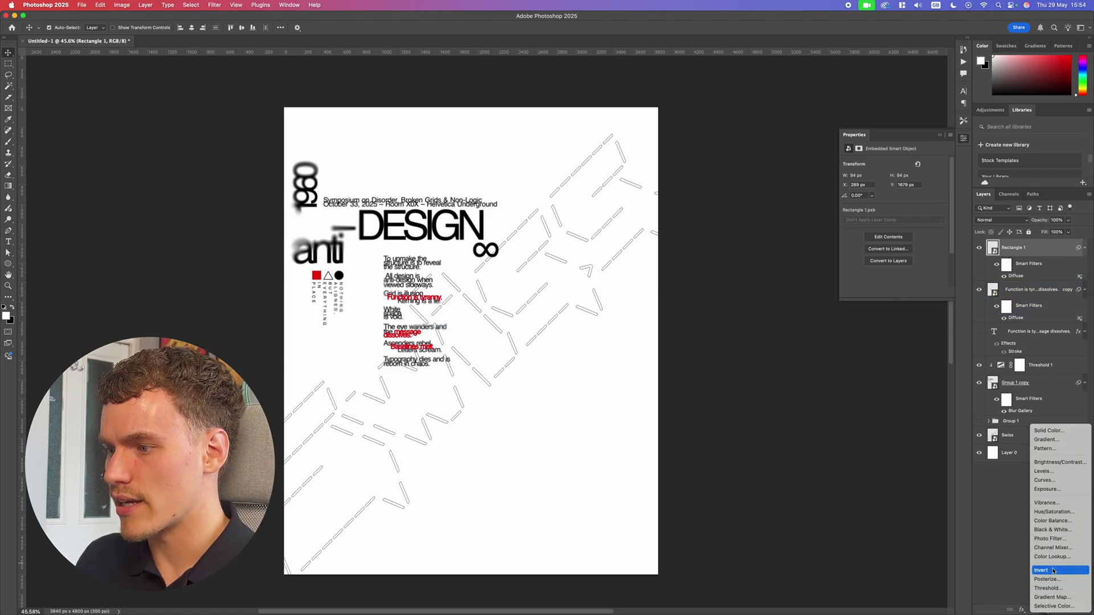
click(1047, 566)
click(1020, 472)
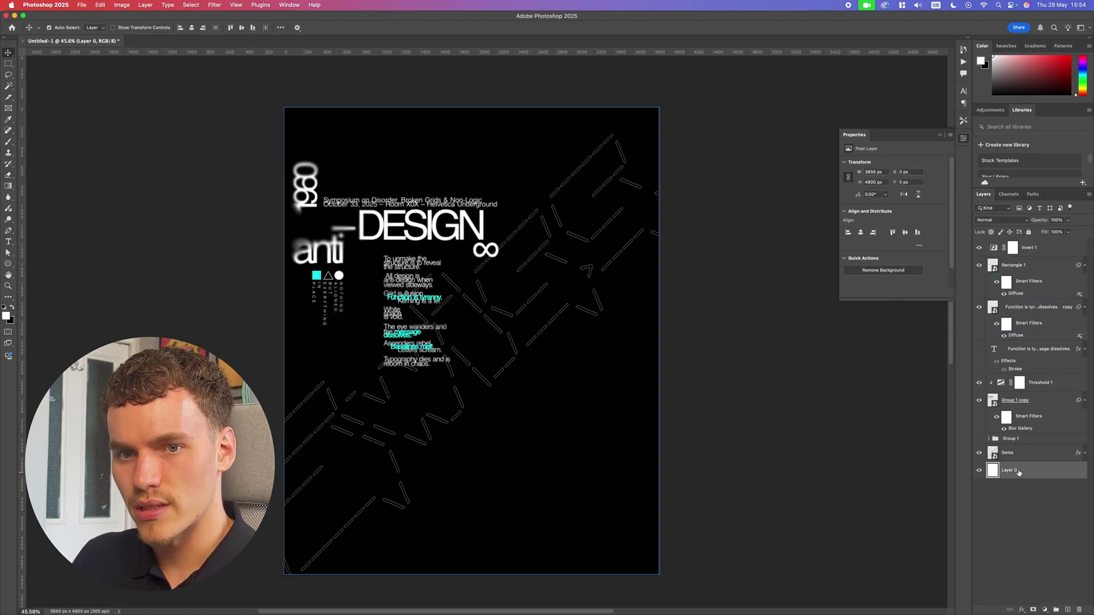
Step: Try filling the background Layer 0 with red and cyan beneath the Invert adjustment layer
key(x)
key(super+BackSpace)
key(super+z)
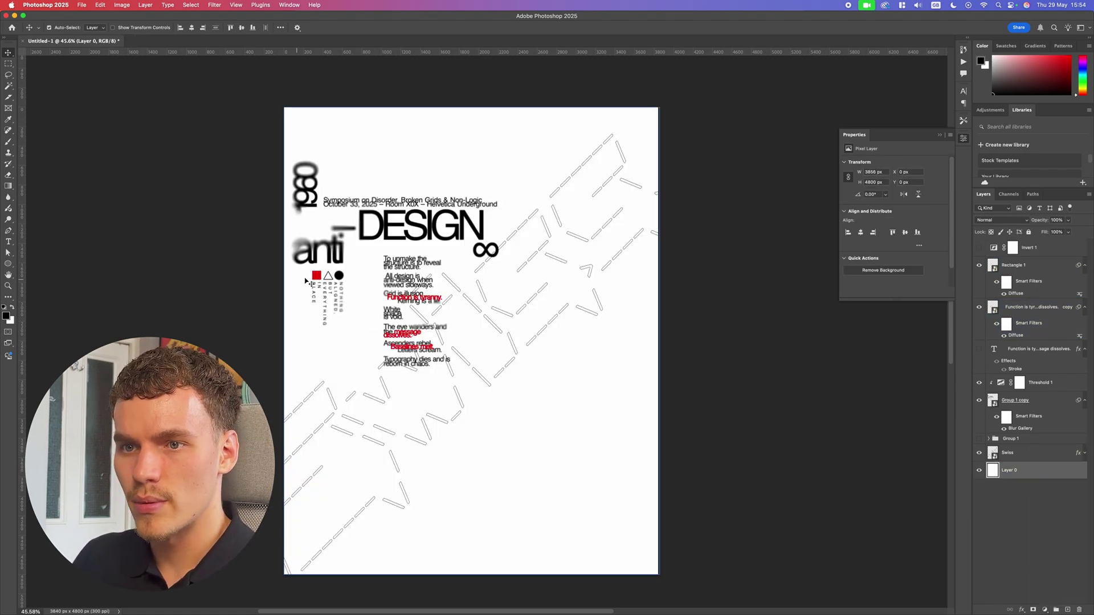
key(i)
click(639, 315)
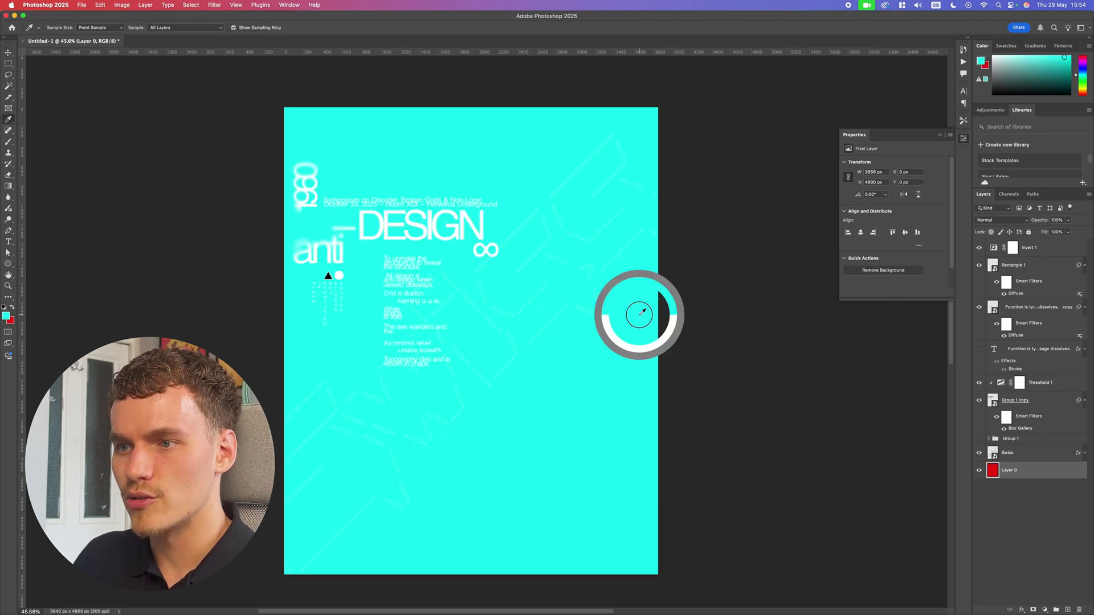
key(x)
key(super+BackSpace)
key(v)
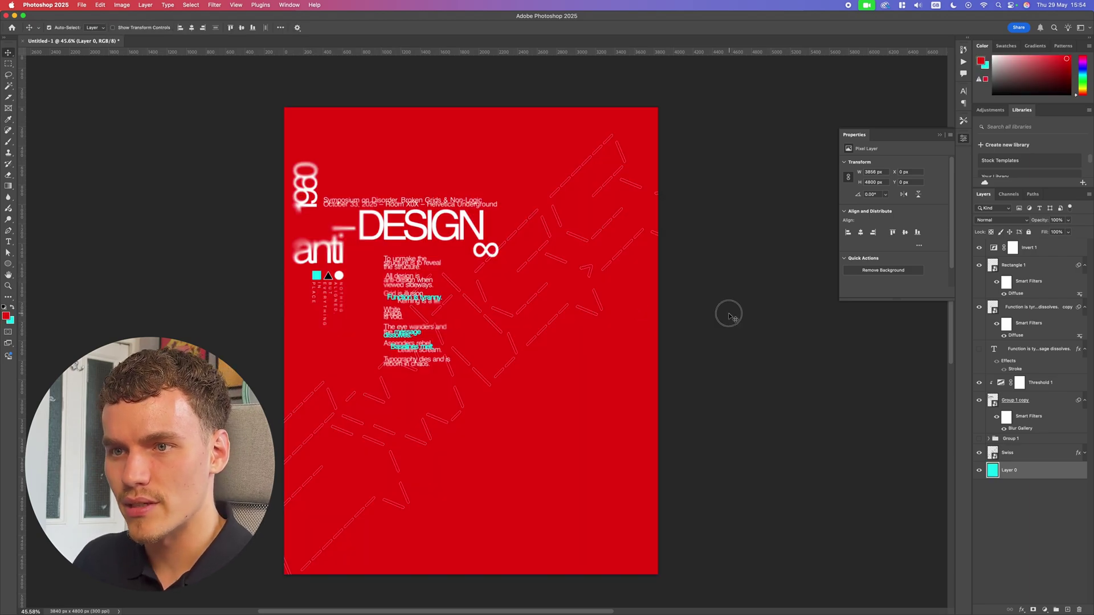
Step: Undo the red and cyan trial fills on Layer 0
super+click(726, 312)
scroll(804, 298, left, 5)
key(super+z)
key(super+z)
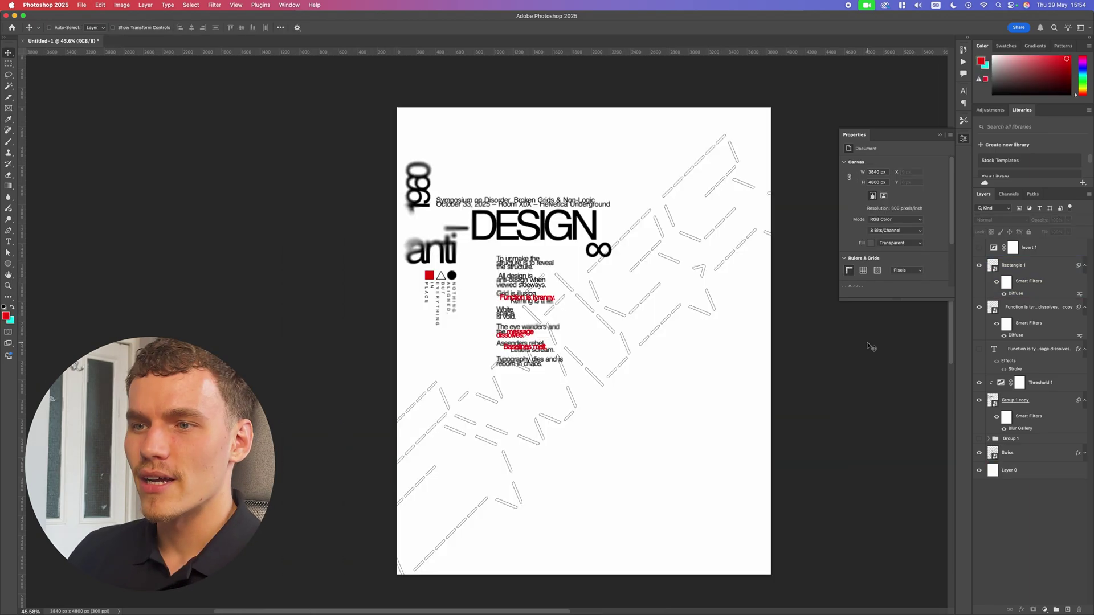
key(super+z)
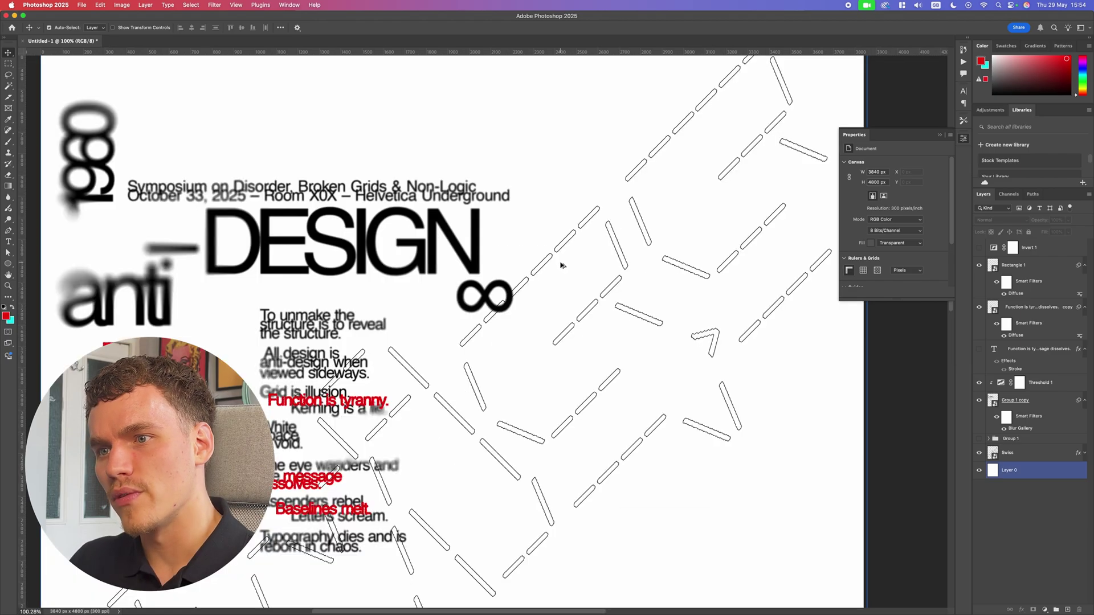
Step: Delete the Invert 1 adjustment layer above Rectangle 1
scroll(610, 276, down, 5)
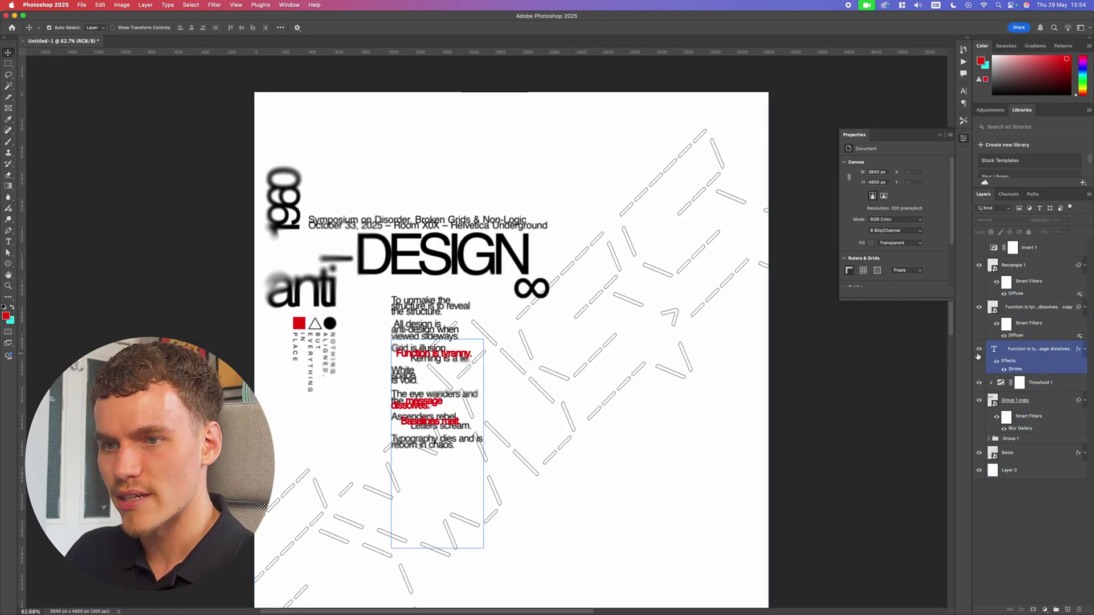
click(979, 249)
click(1030, 248)
key(Delete)
Step: Compare the artwork with Threshold 1 on and off, and release that adjustment layer from its clipping to Group 1 copy
click(1020, 366)
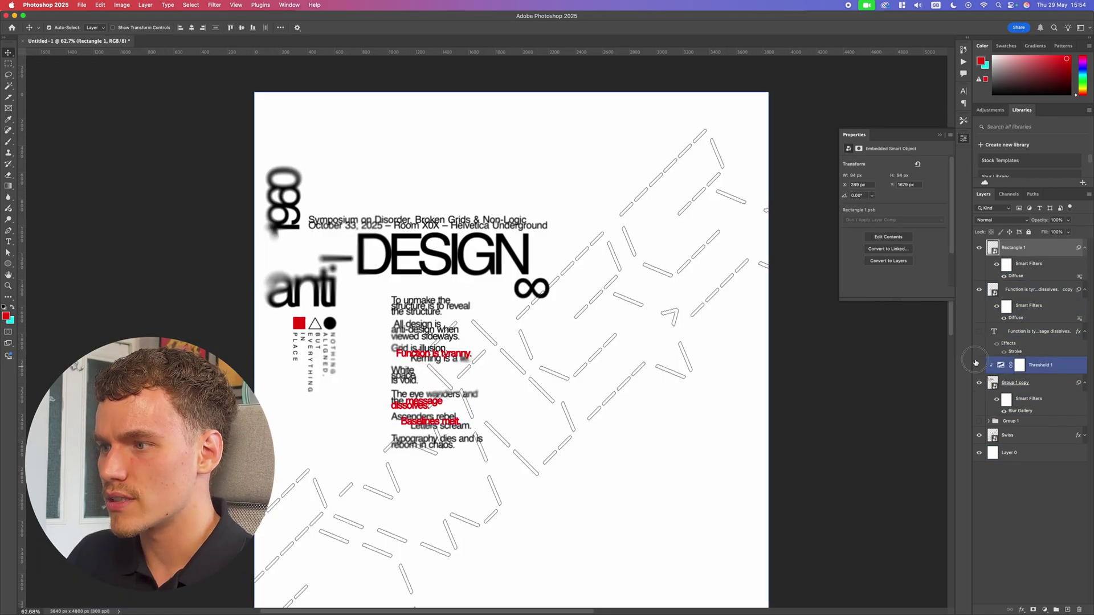
double_click(979, 365)
click(979, 366)
click(979, 366)
click(1024, 367)
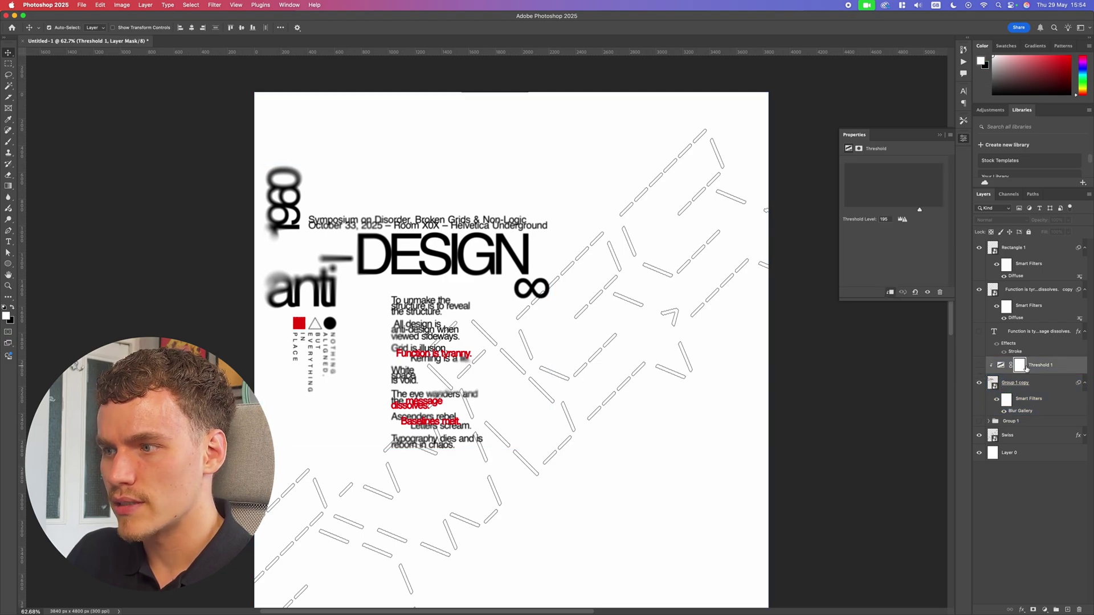
click(1001, 365)
click(811, 376)
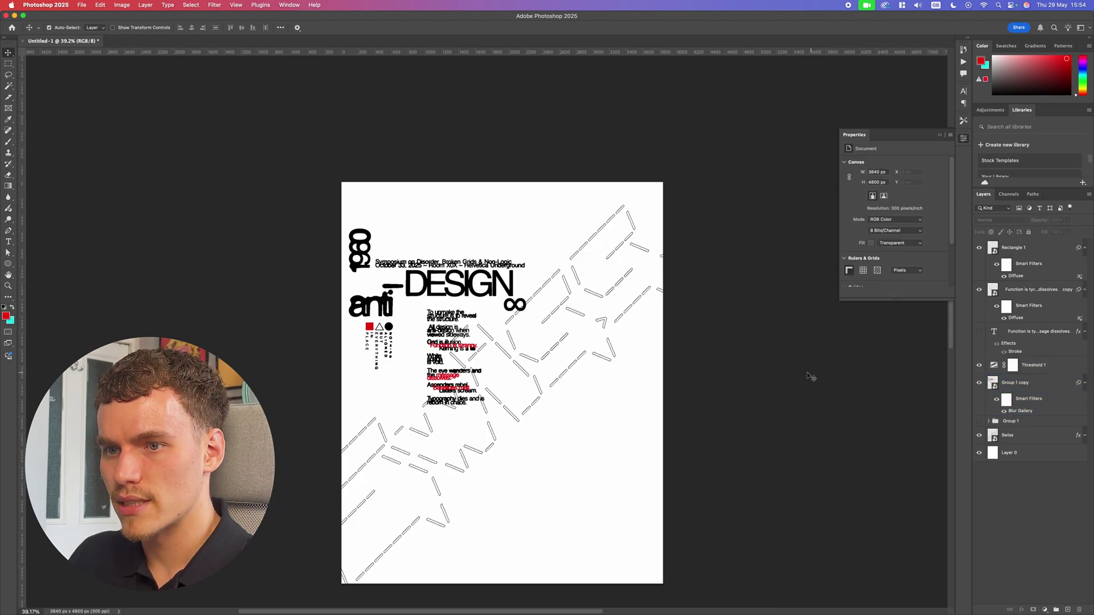
Step: Collapse the floating properties display and compare the poster with the original stroked text layer shown and hidden
scroll(820, 375, left, 2)
scroll(627, 342, up, 2)
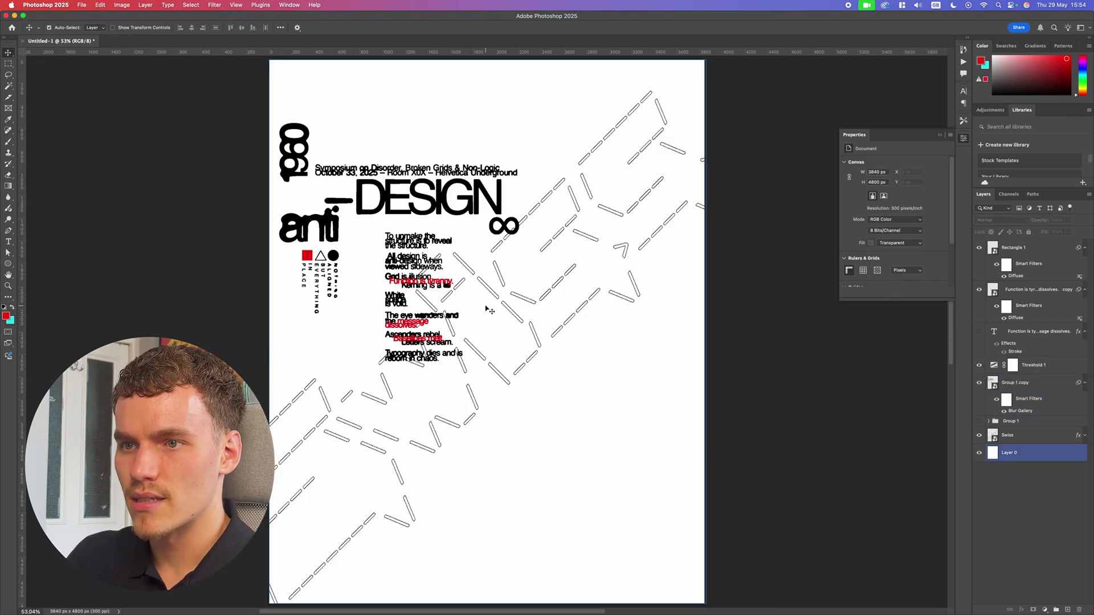
scroll(490, 310, down, 3)
scroll(490, 325, up, 3)
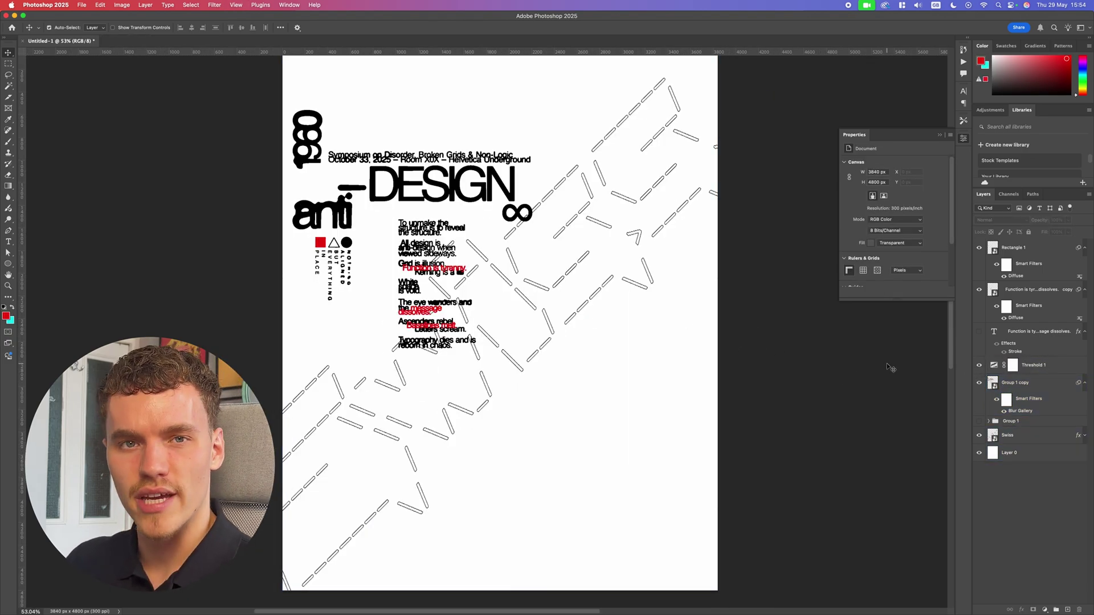
scroll(911, 359, down, 3)
click(940, 135)
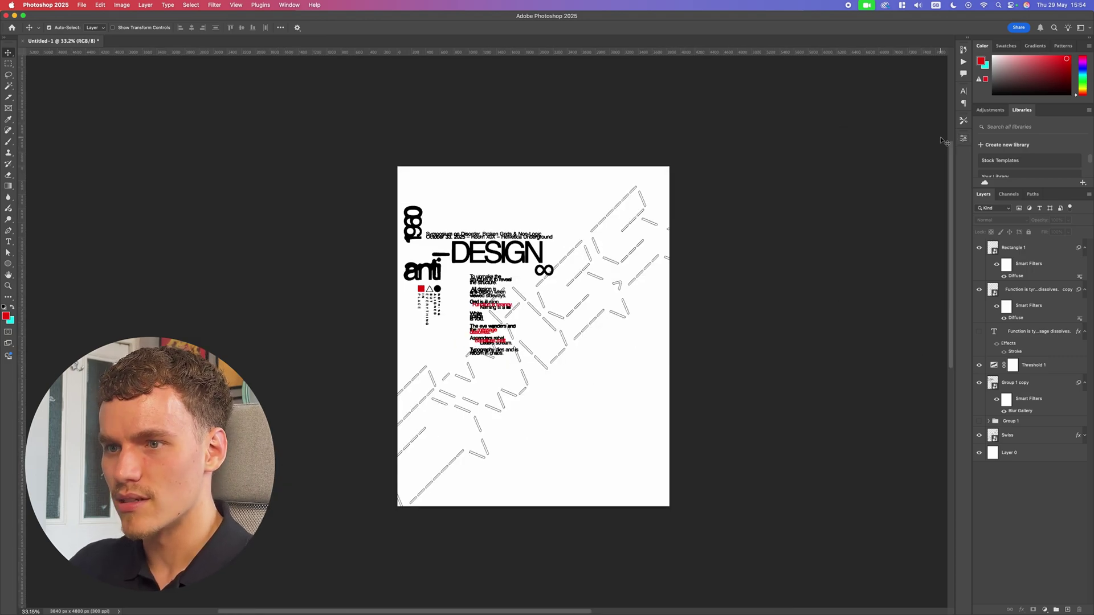
scroll(683, 228, up, 2)
click(592, 264)
scroll(527, 263, up, 3)
click(902, 298)
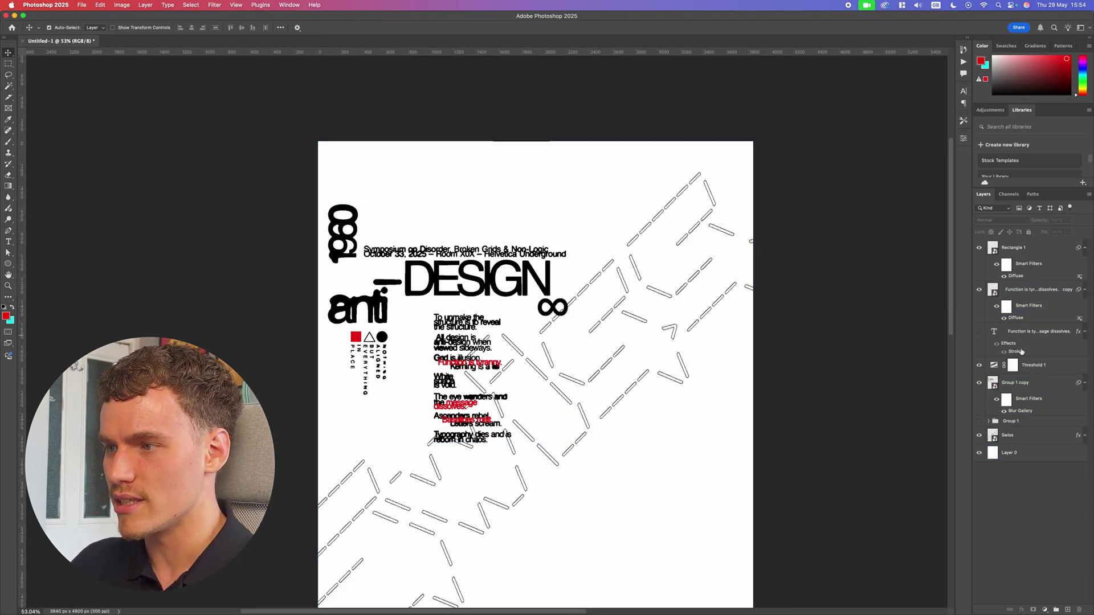
click(980, 331)
click(979, 332)
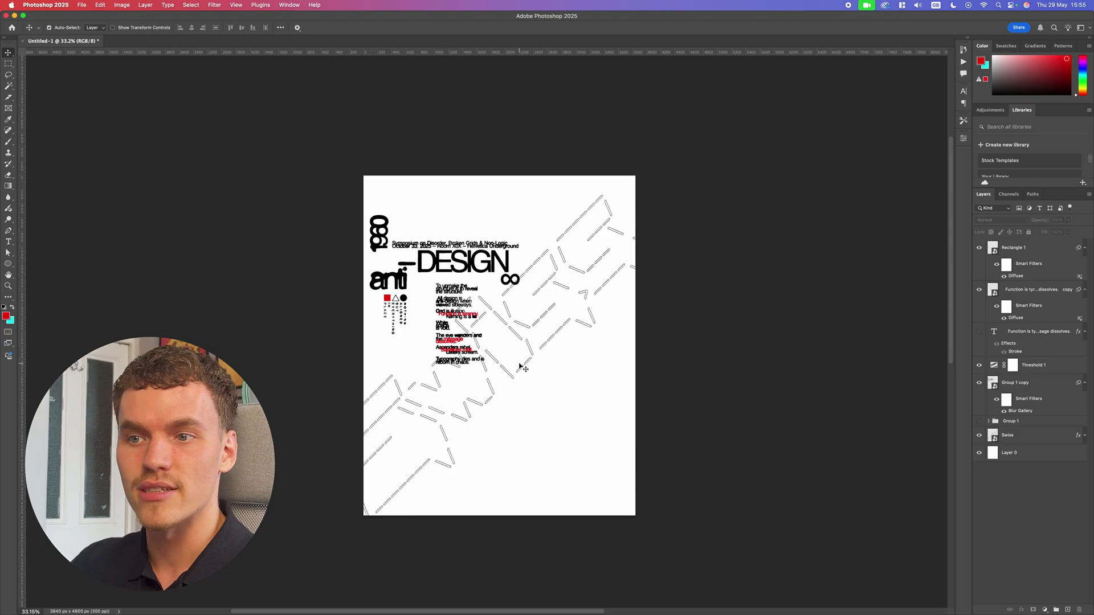
Step: Examine the thresholded title, body text and dashed diagonal lettering across the poster composition
click(450, 354)
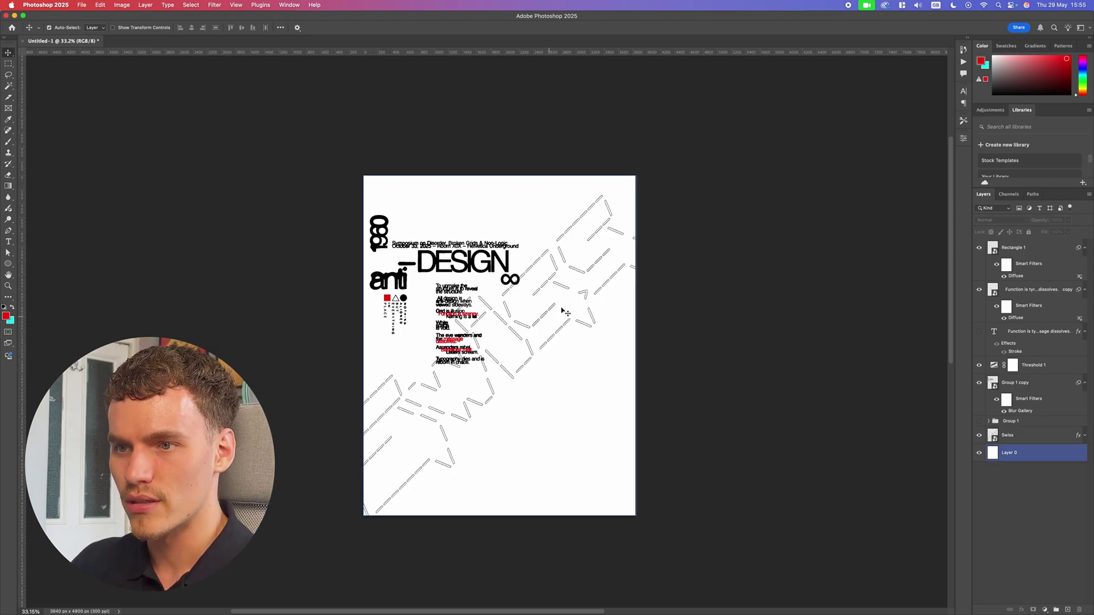
click(663, 246)
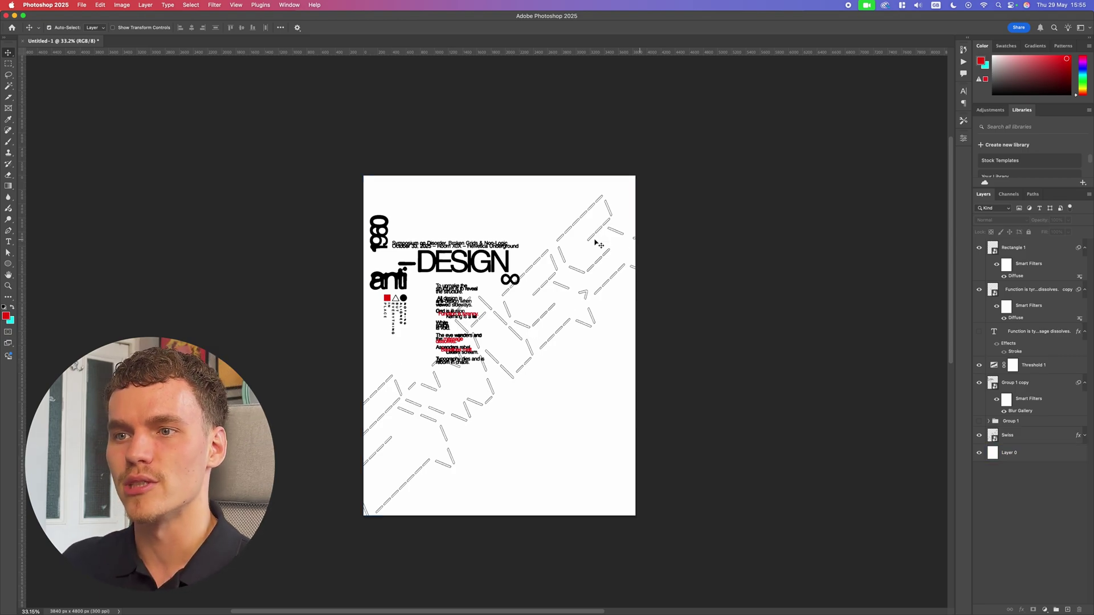
click(387, 263)
click(516, 277)
click(551, 281)
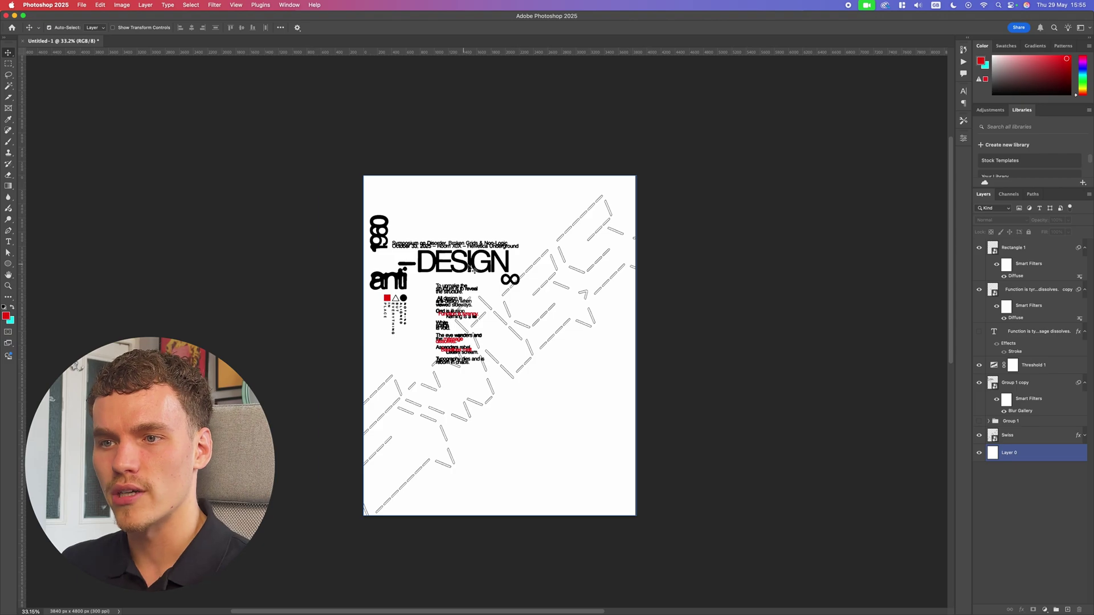
click(471, 267)
click(470, 336)
click(494, 360)
click(380, 230)
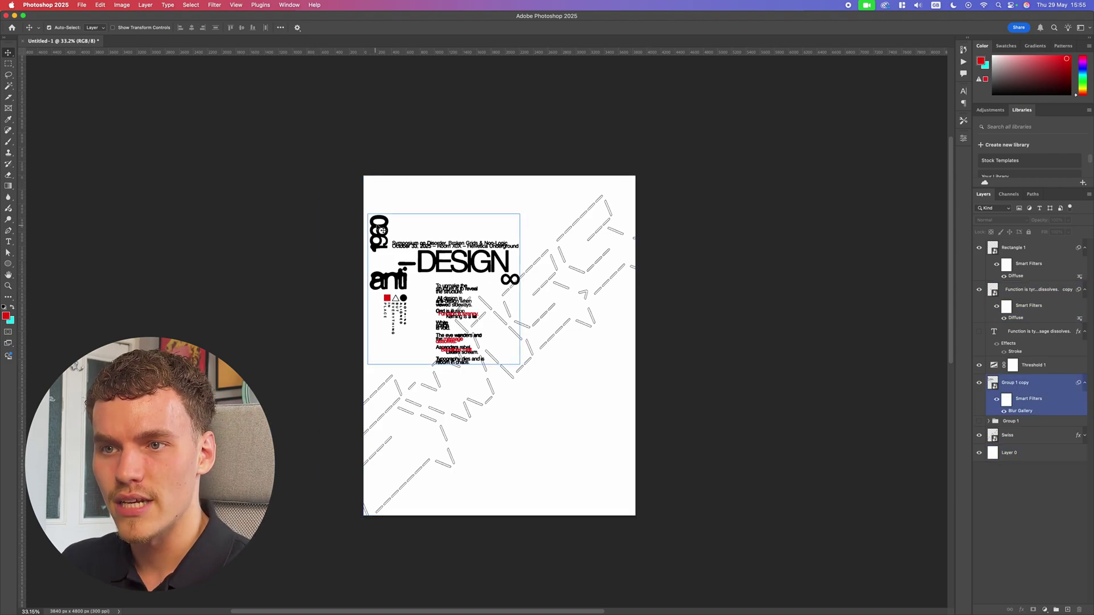
scroll(390, 234, up, 3)
click(396, 246)
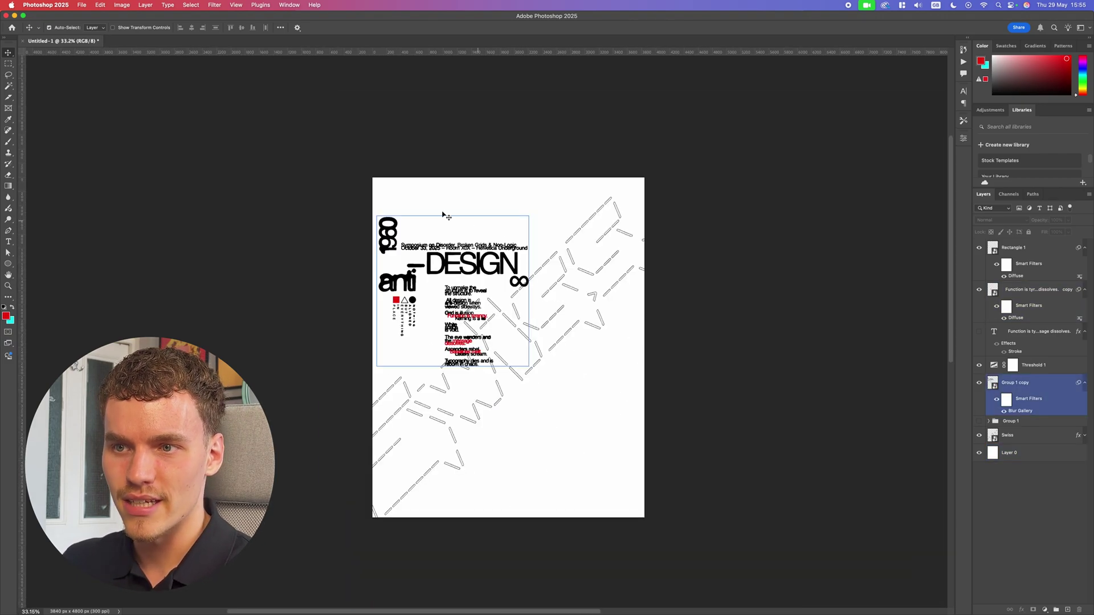
click(509, 311)
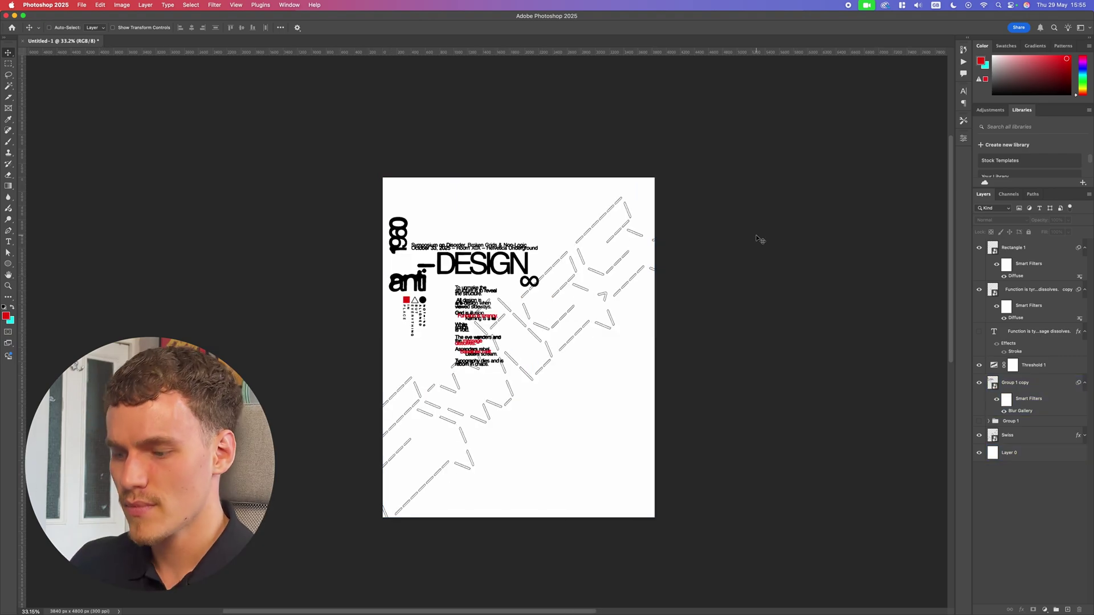
key(super+0)
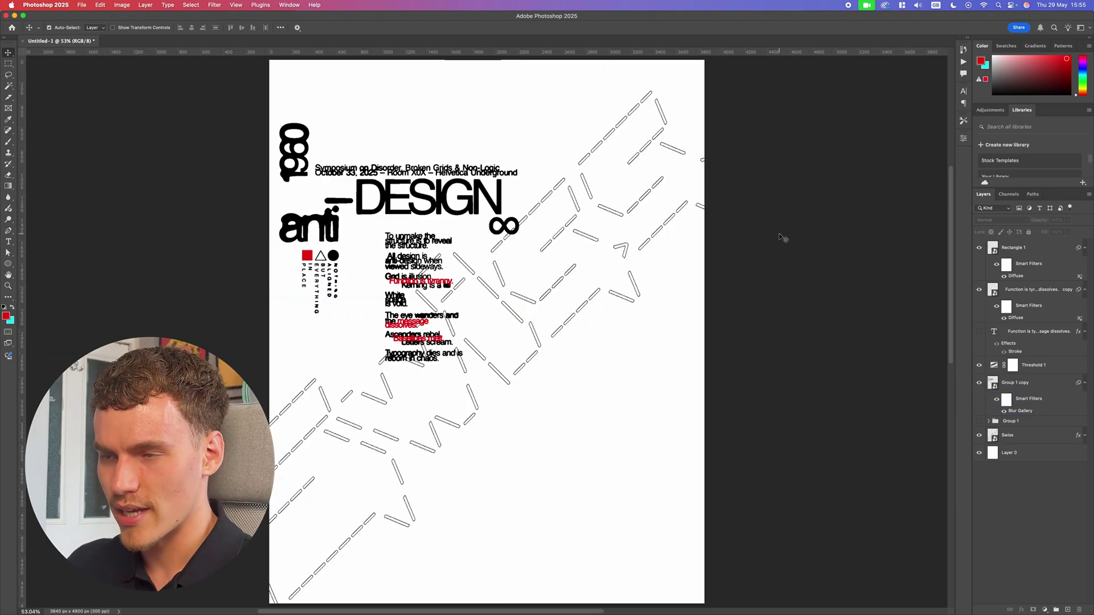
scroll(779, 234, up, 1)
scroll(783, 242, down, 3)
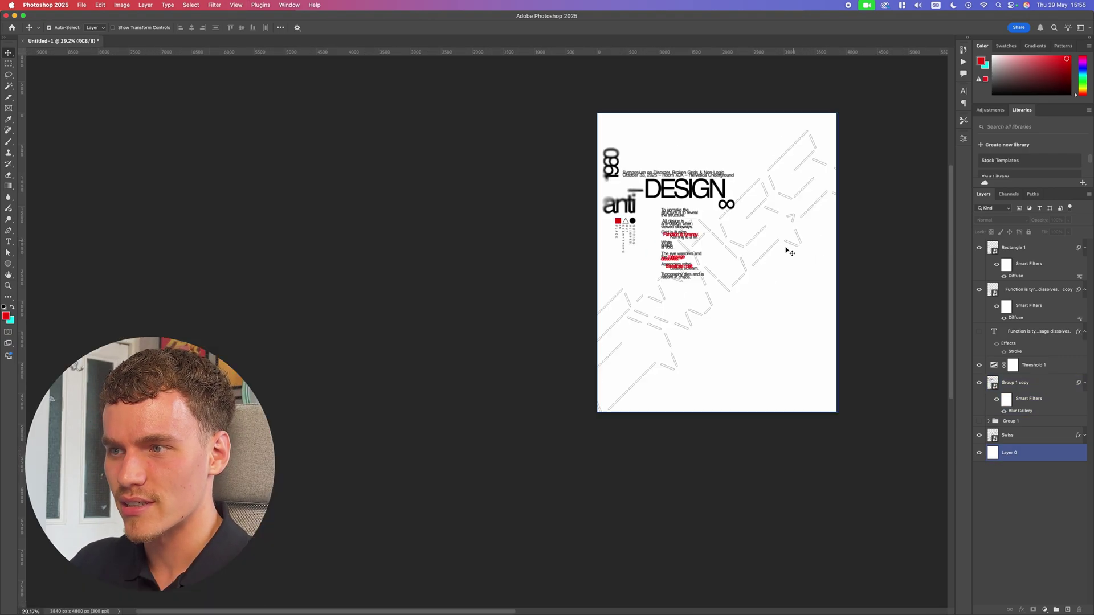
scroll(786, 247, up, 2)
Step: Add a Solid Color fill layer with colour 808080 on top of all layers
click(1045, 609)
click(1049, 466)
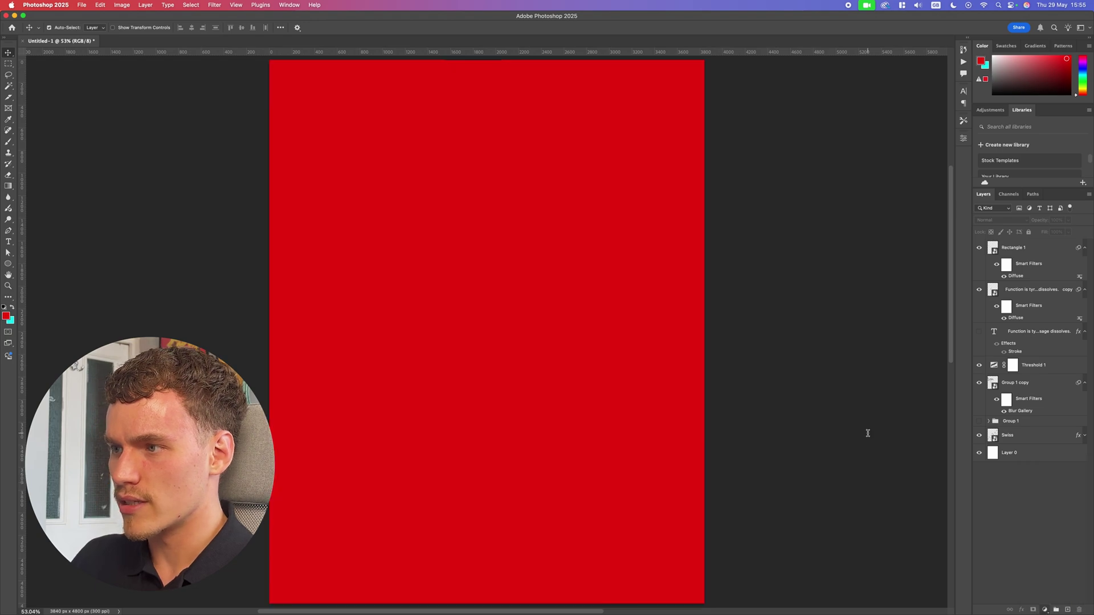
text(808080)
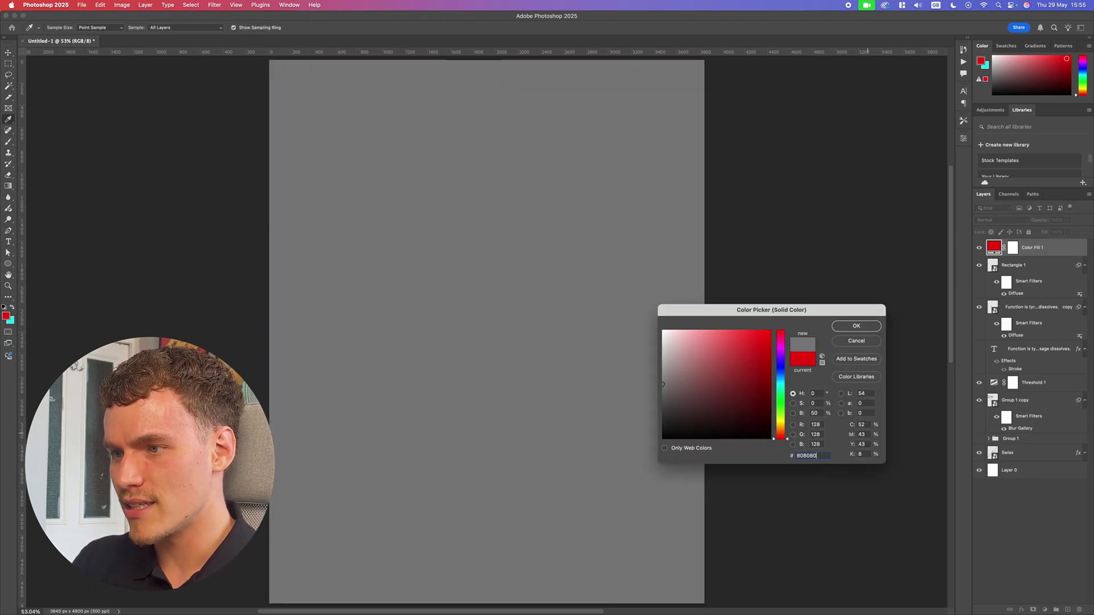
key(Return)
Step: Apply a Camera Raw Filter with grain 100 to the grey Color Fill 1 layer as a smart filter
click(211, 4)
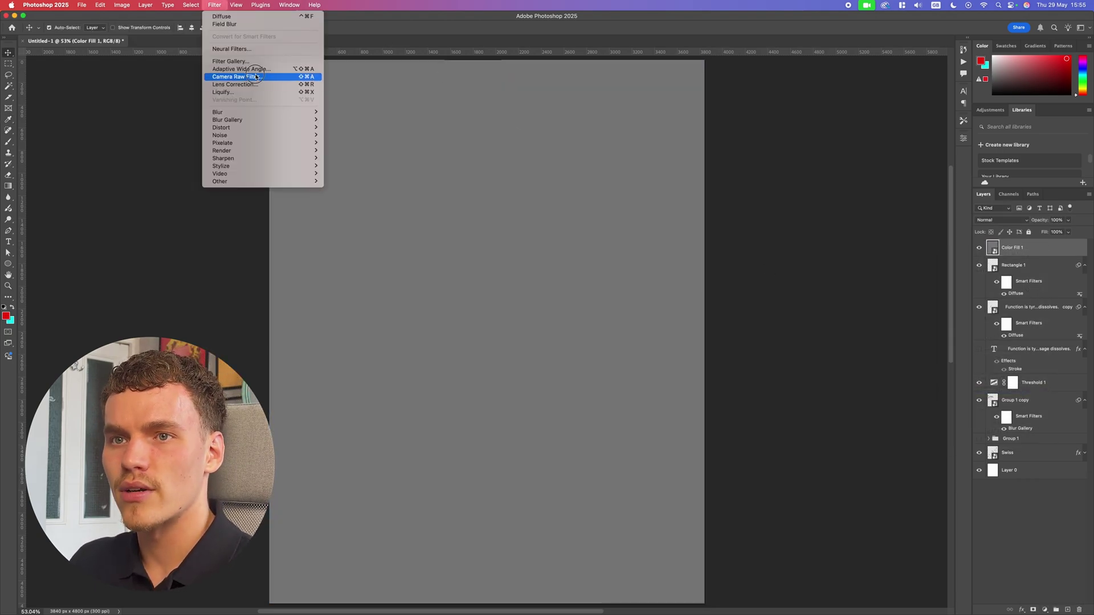
click(240, 76)
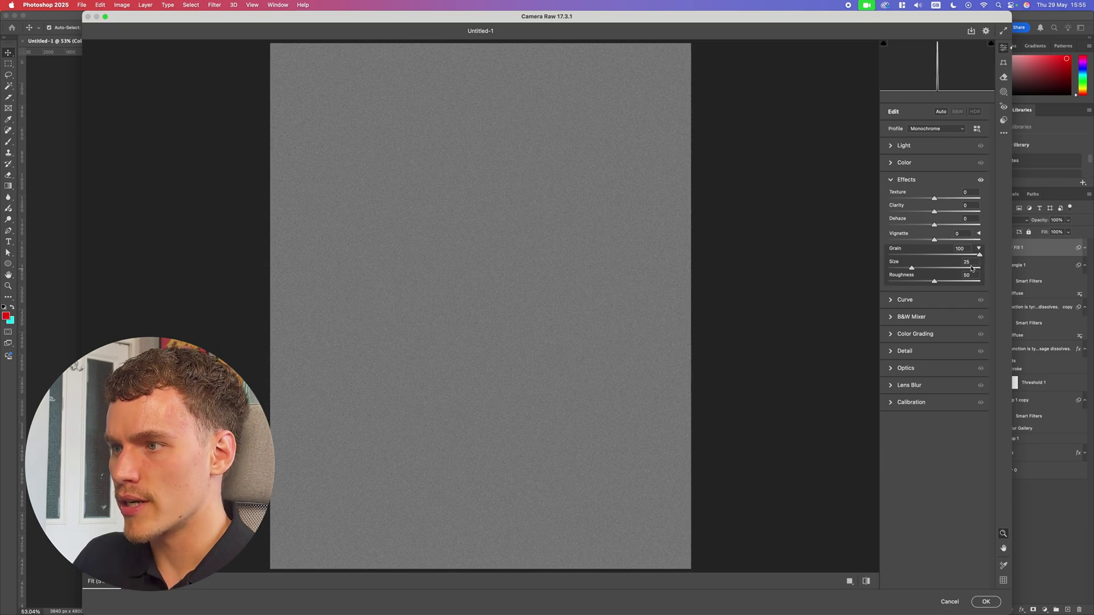
click(986, 602)
Step: Try the Overlay blend mode on the grainy Color Fill 1 layer
click(998, 220)
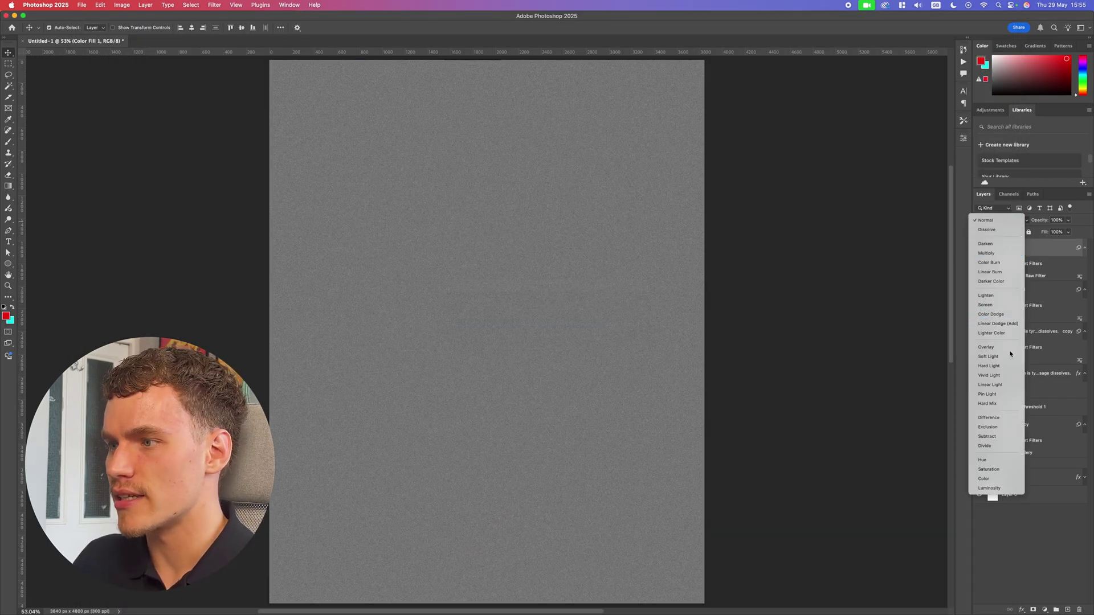
click(1005, 347)
scroll(515, 289, up, 10)
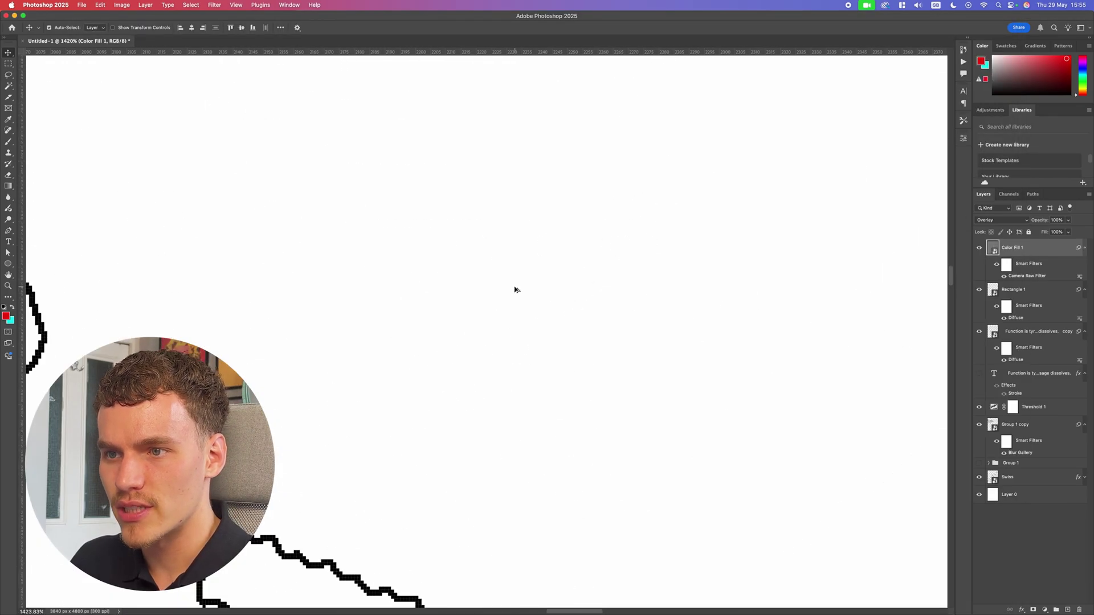
scroll(515, 289, down, 8)
scroll(501, 280, up, 3)
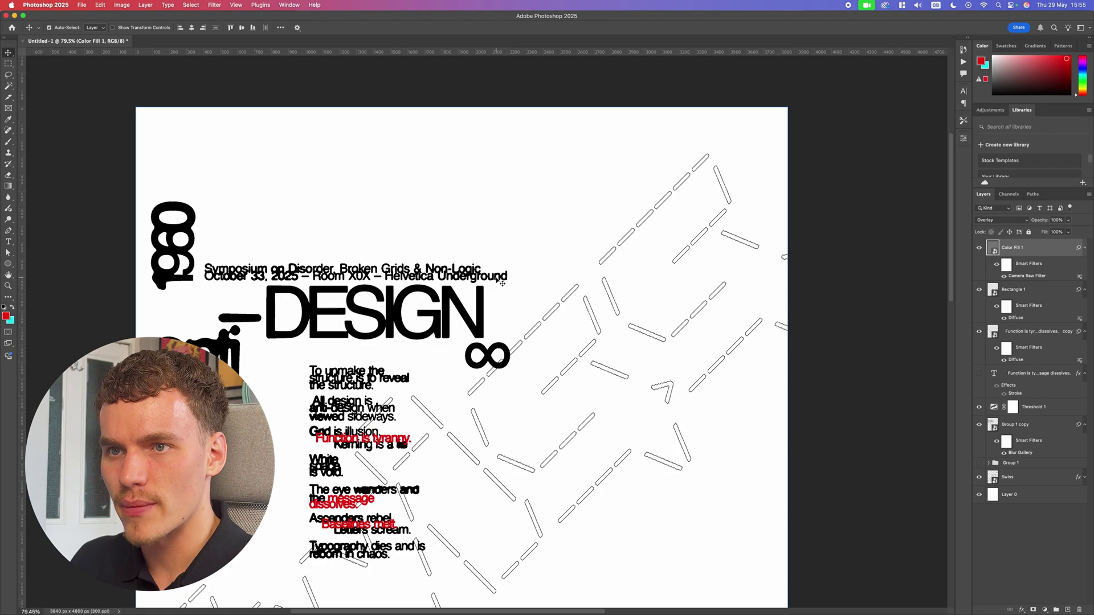
Step: Set the Color Fill 1 grain layer to Hard Light at 20% opacity
click(1009, 219)
click(1025, 252)
click(1063, 221)
text(20)
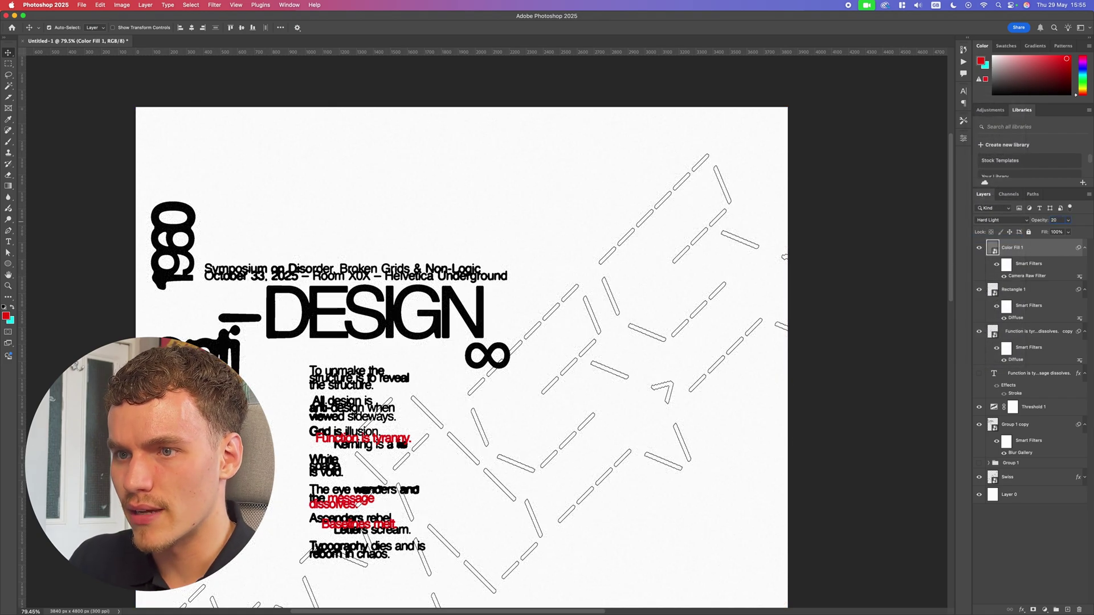
Step: Examine the grain texture over the white background and dashed lettering up close
key(super+0)
scroll(655, 237, up, 5)
scroll(543, 262, down, 3)
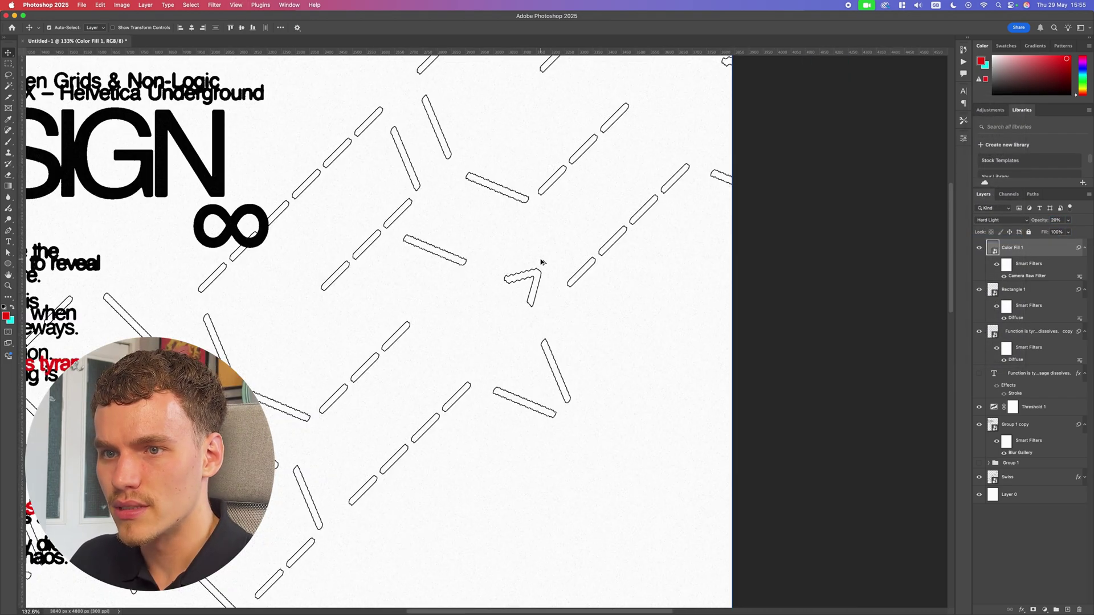
scroll(542, 261, left, 1)
scroll(542, 261, down, 3)
key(super+0)
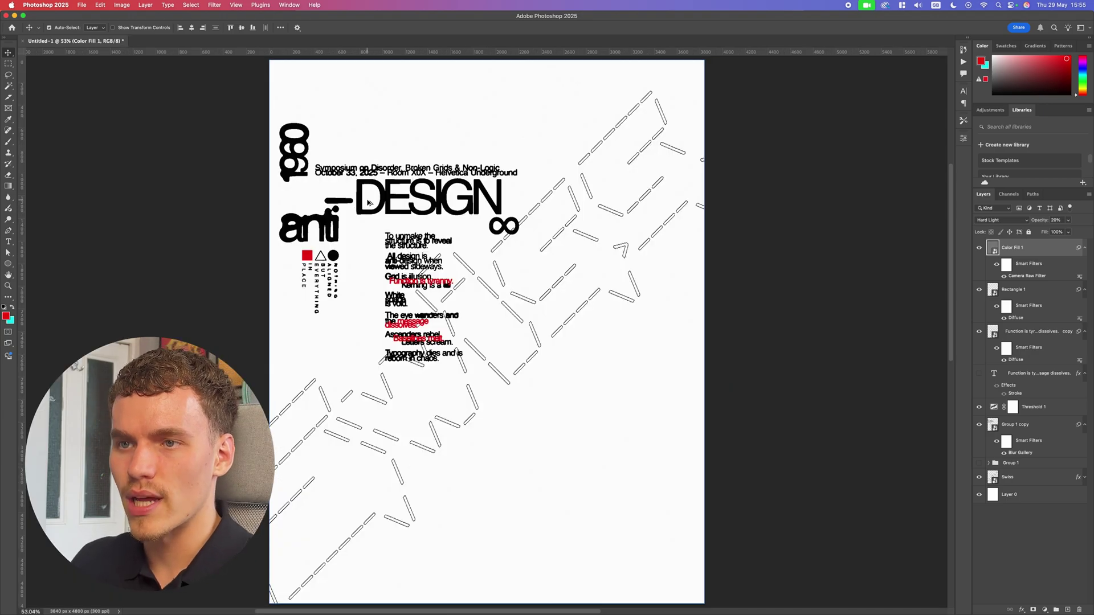
Step: Review the whole poster with the grain applied, leaving no layer selected
scroll(368, 201, down, 5)
click(661, 249)
scroll(474, 218, up, 5)
scroll(454, 219, left, 3)
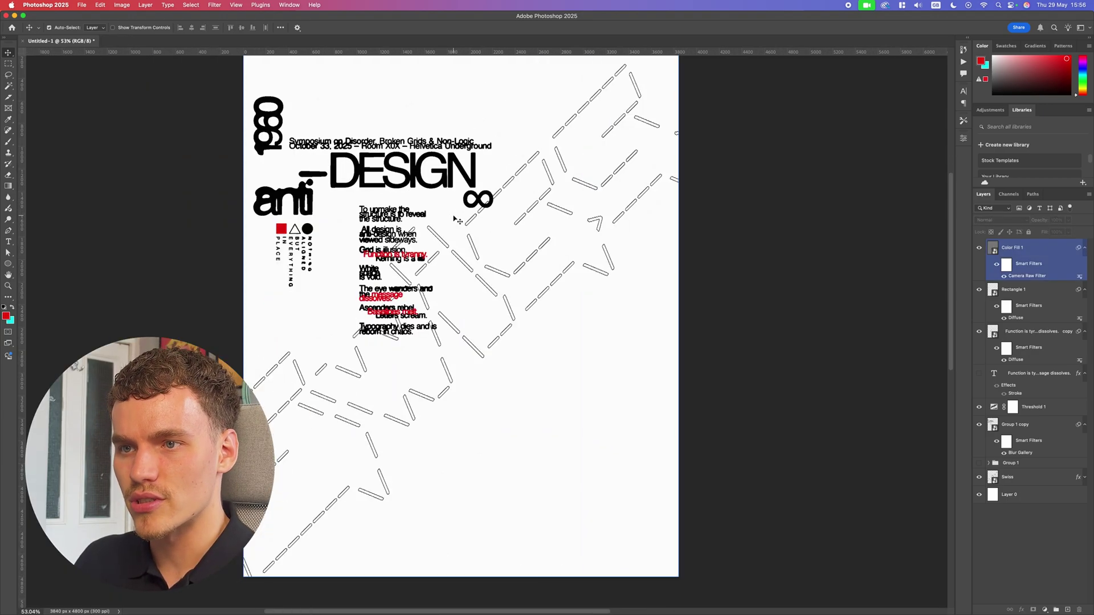
key(alt+super+a)
click(454, 219)
click(735, 220)
key(super+minus)
scroll(698, 494, up, 5)
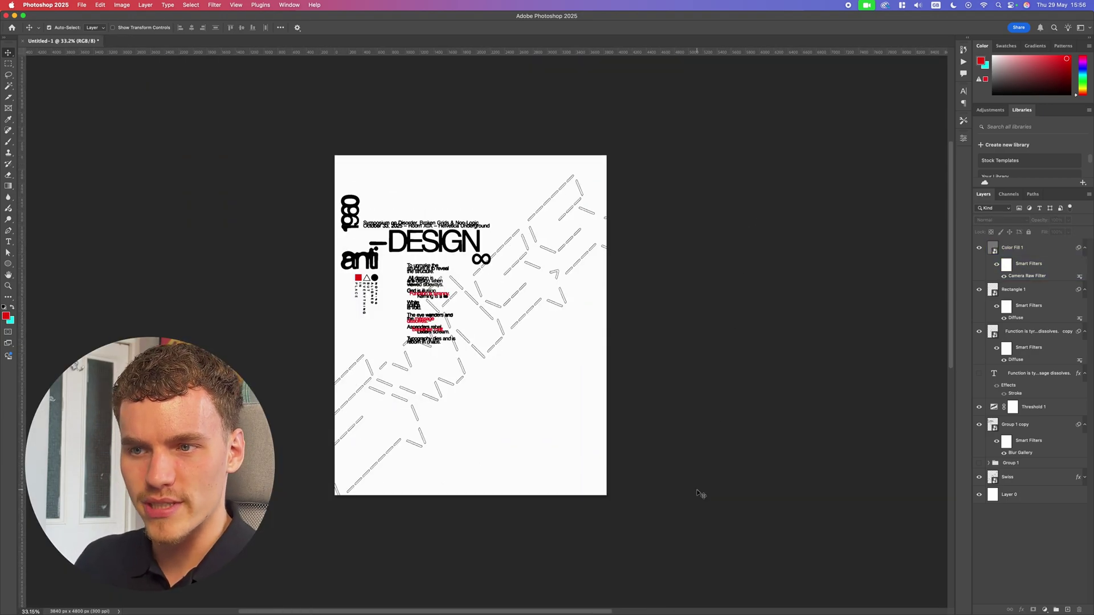
mouse_move(474, 604)
click(431, 604)
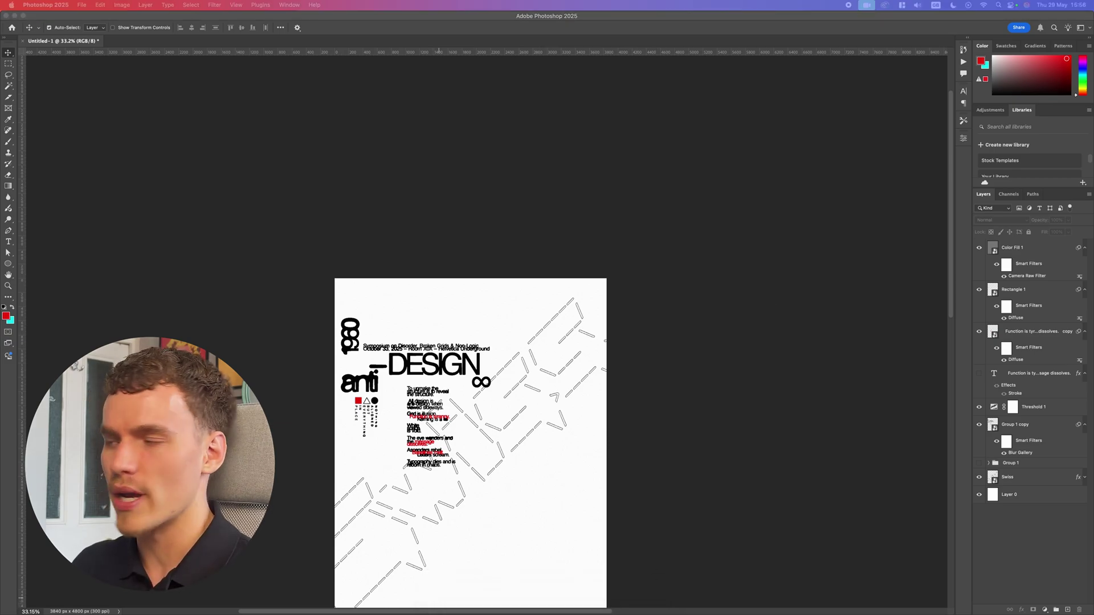
Step: Place the BLKMARKET_COPYSCAN_2 scan texture over the whole poster above the other layers and set its blend mode to Screen
drag(1093, 328, 627, 330)
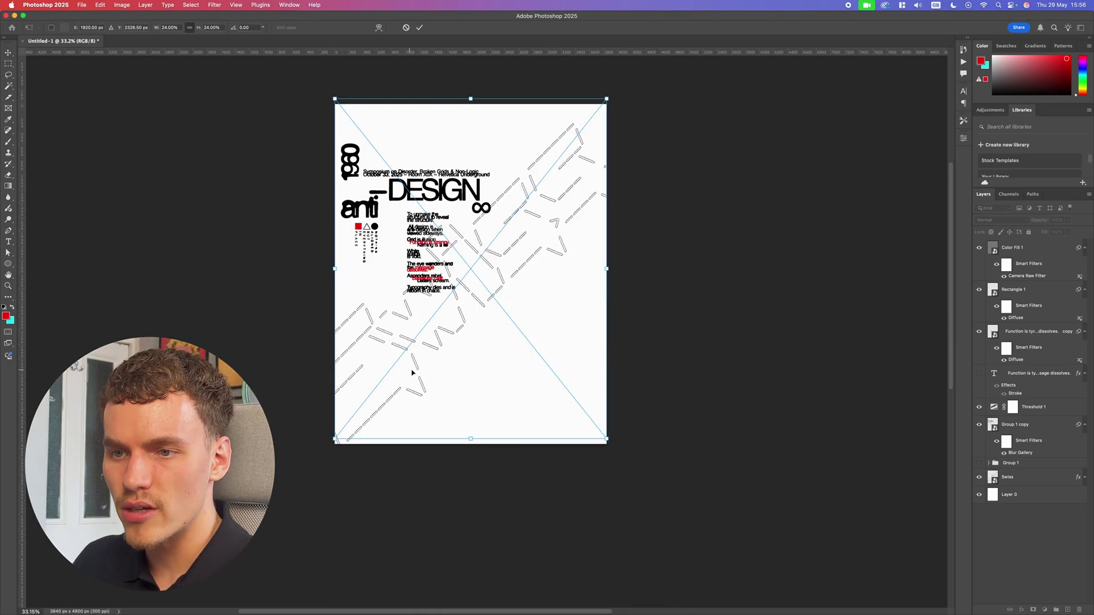
key(Return)
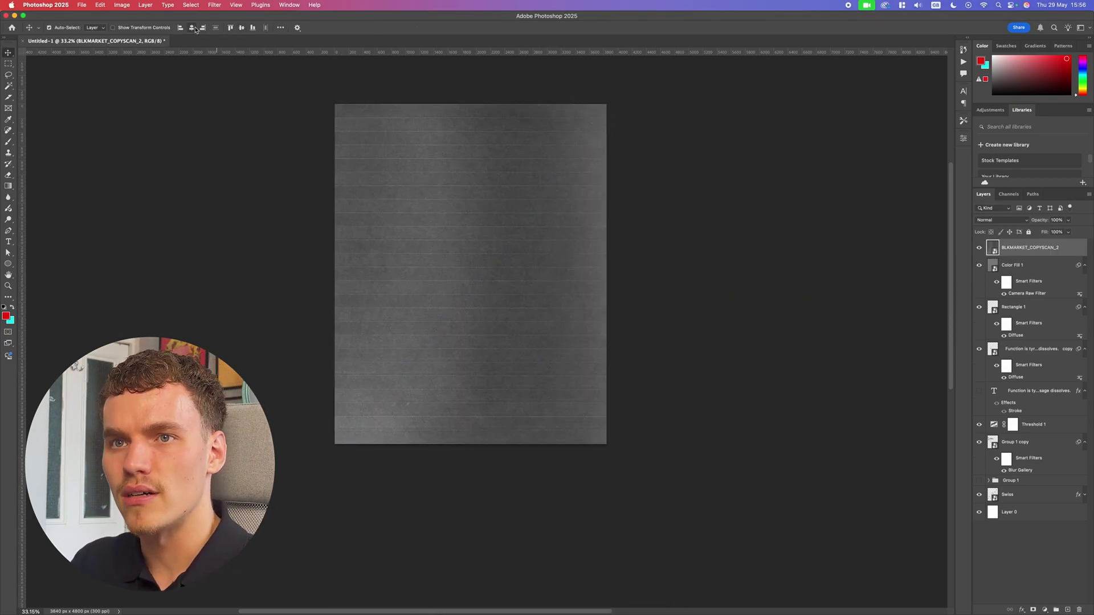
scroll(534, 228, up, 5)
scroll(534, 229, down, 3)
click(1005, 220)
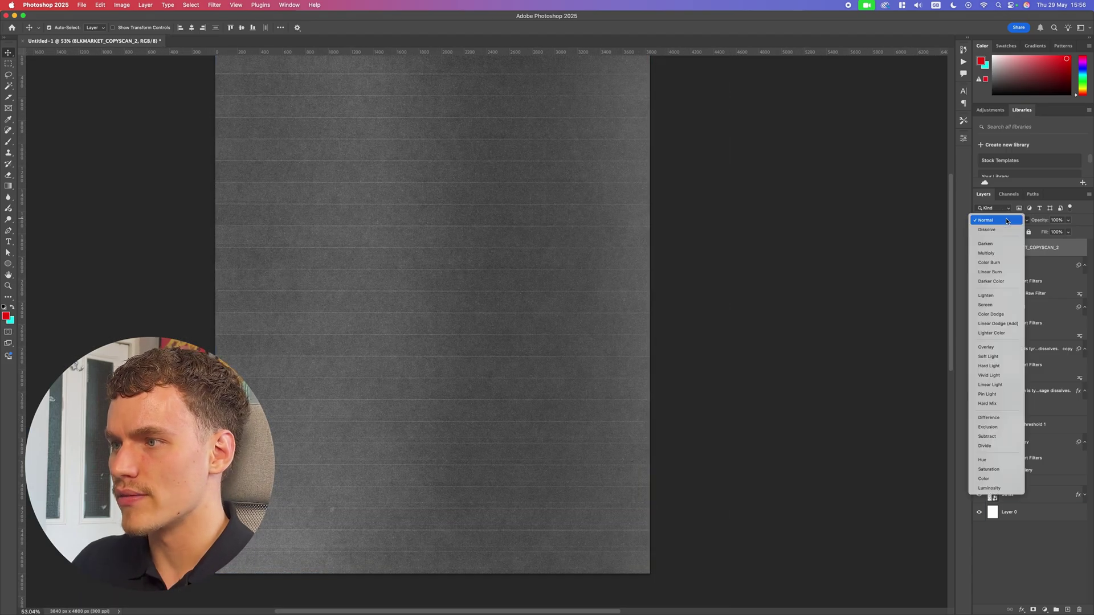
click(992, 311)
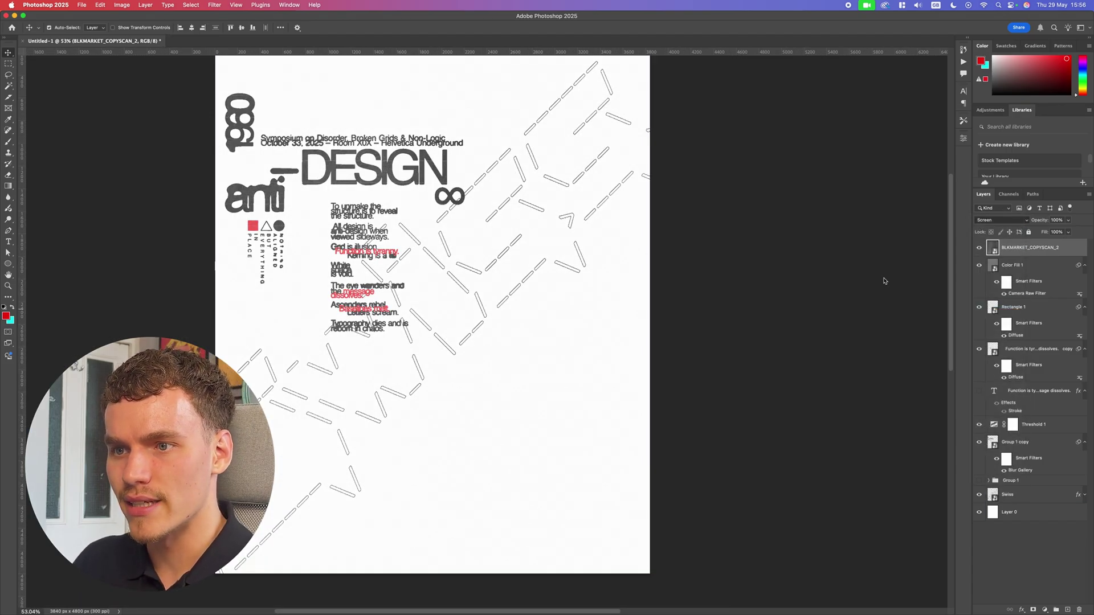
Step: Check the Screen-blended scan texture over the lettering and set its opacity to 70%
scroll(495, 252, up, 5)
scroll(406, 222, down, 8)
scroll(406, 223, up, 2)
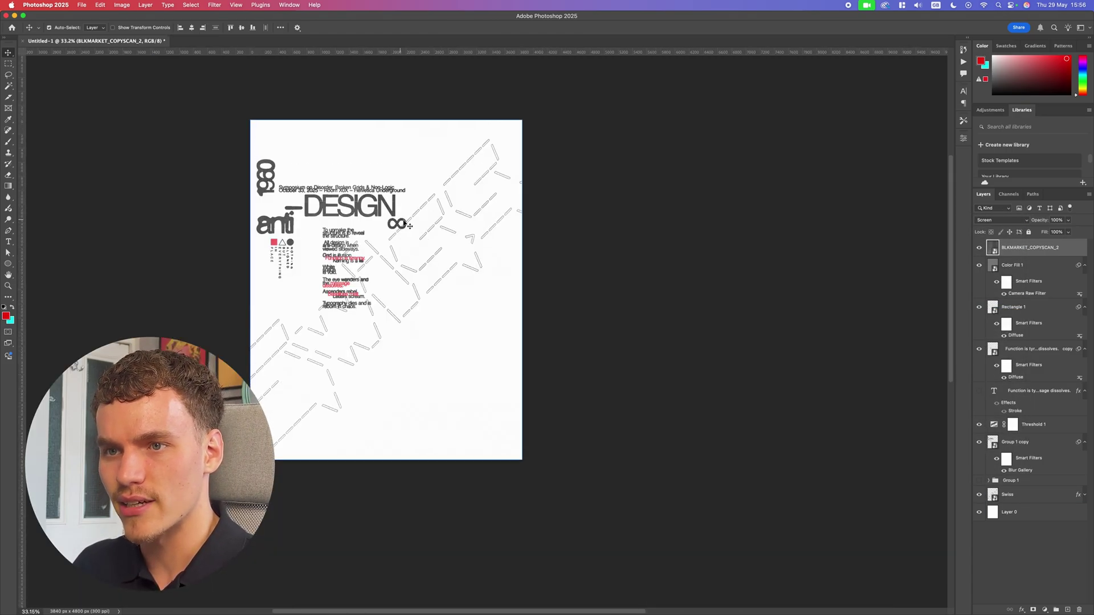
scroll(393, 229, up, 6)
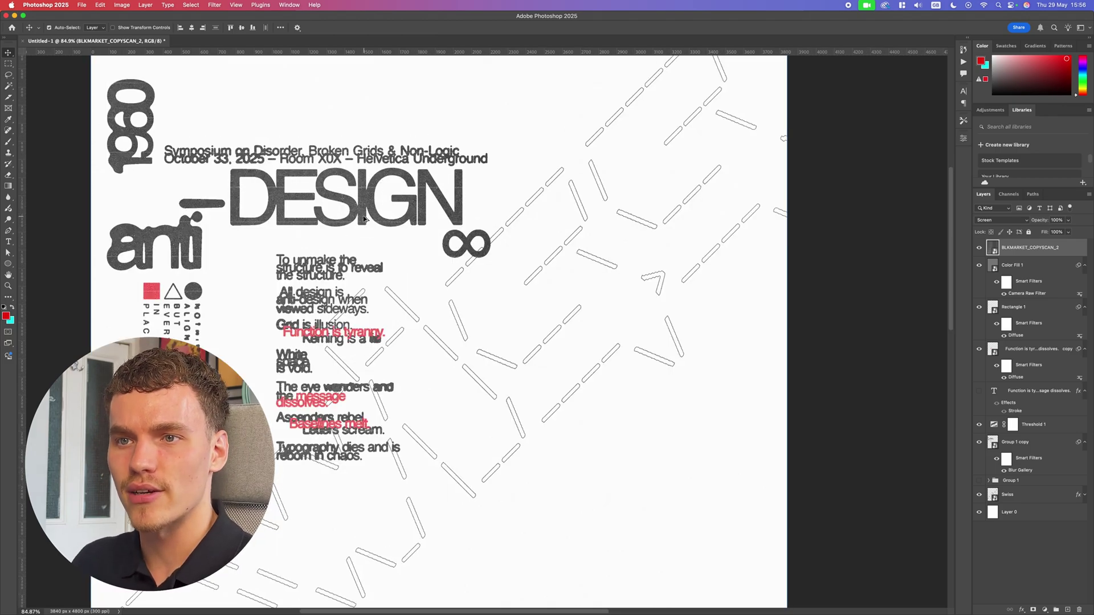
scroll(430, 246, down, 4)
scroll(430, 247, down, 2)
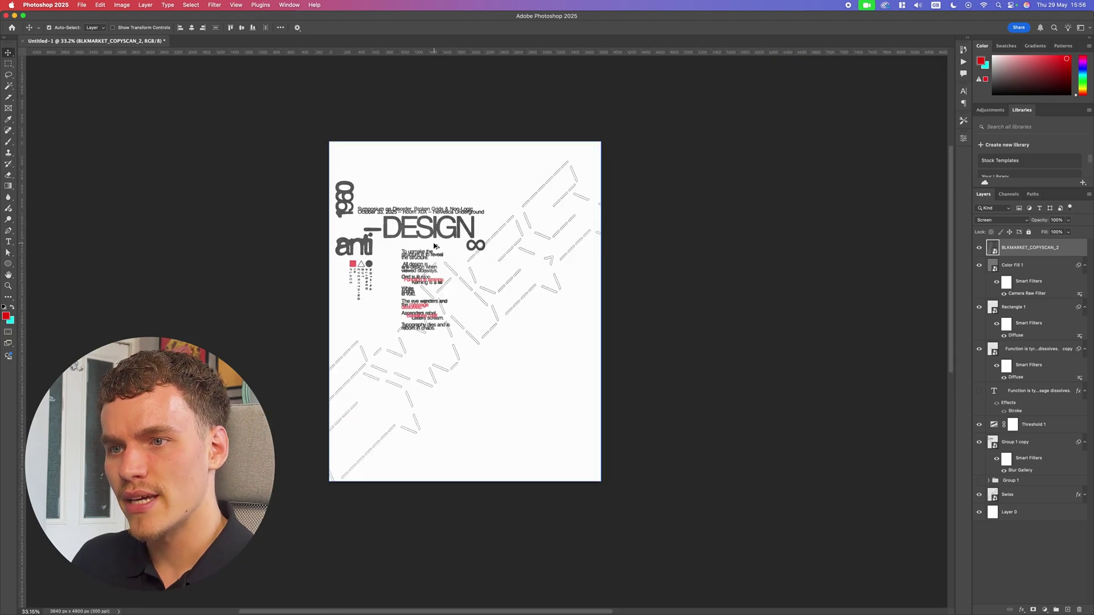
scroll(432, 246, up, 5)
scroll(433, 247, down, 2)
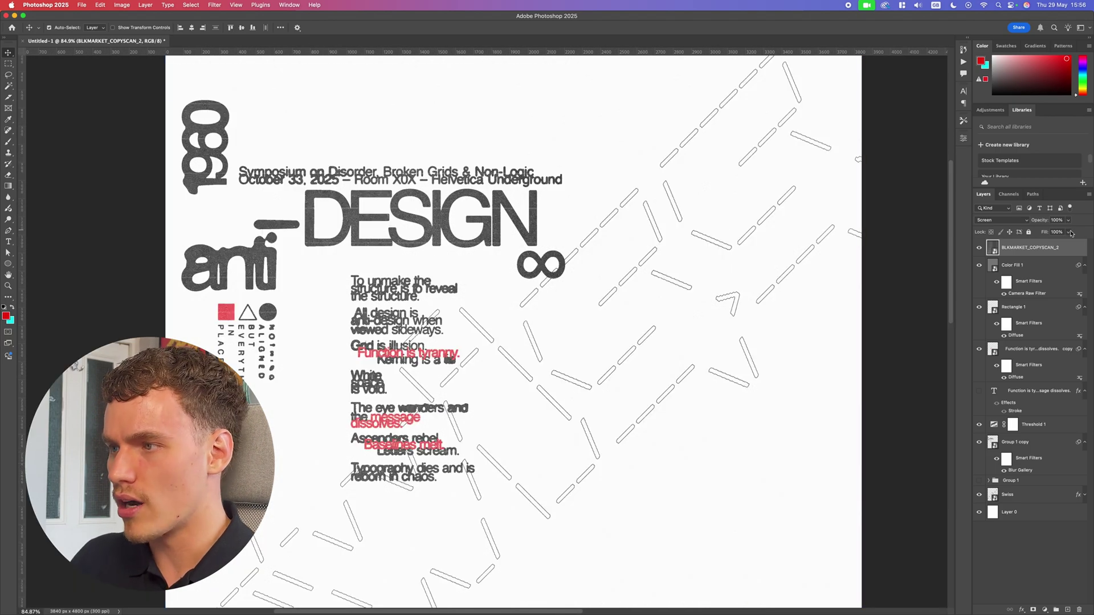
text(70)
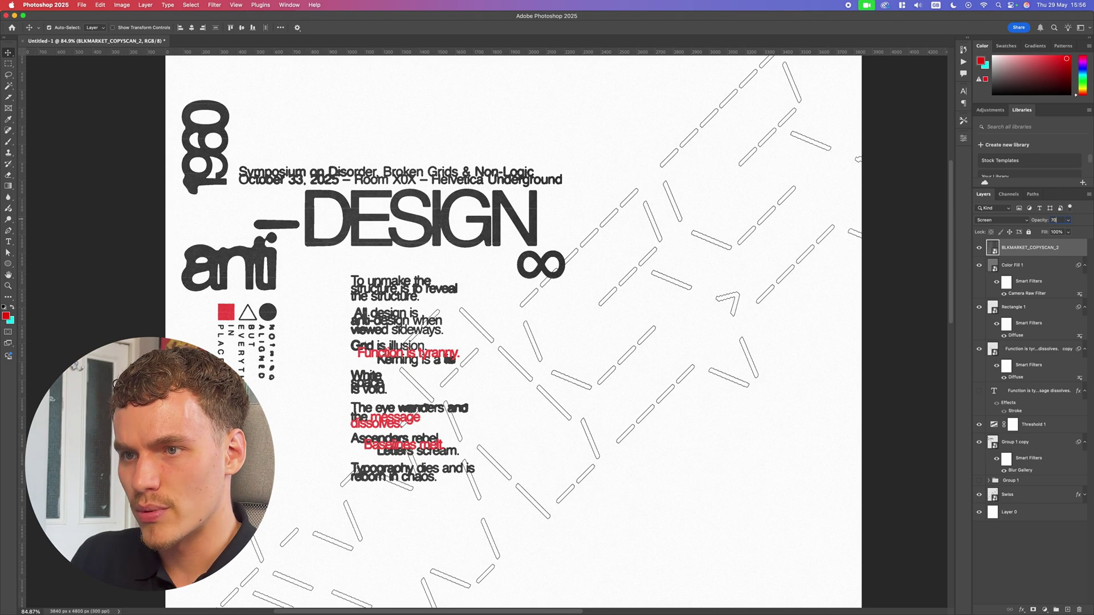
Step: Duplicate the scan texture layer and set the copy to Exclusion blending at 10% opacity
key(super+0)
key(super+minus)
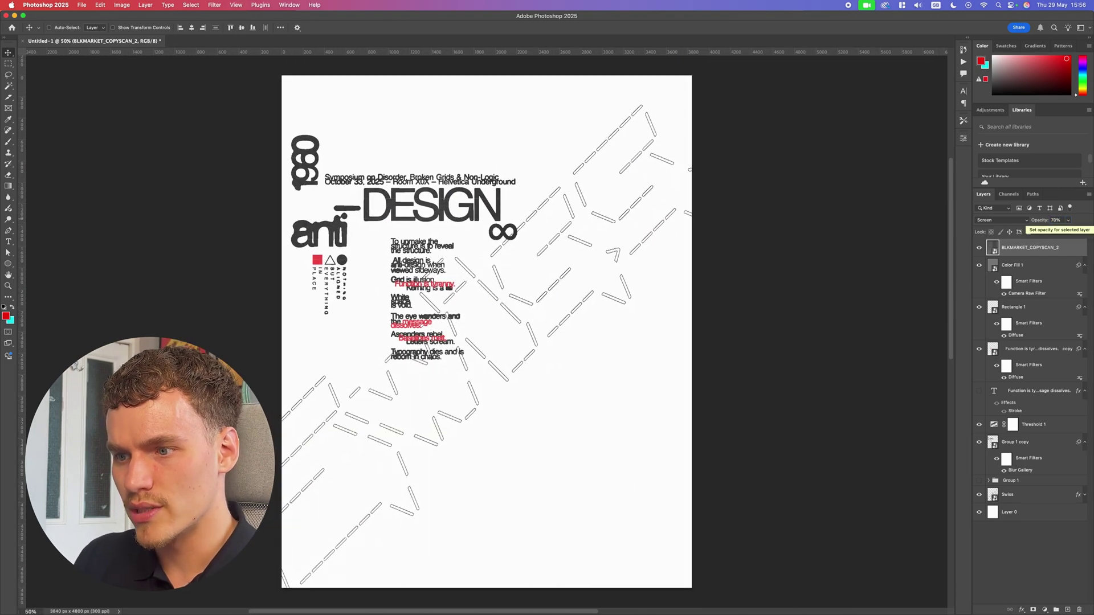
key(super+j)
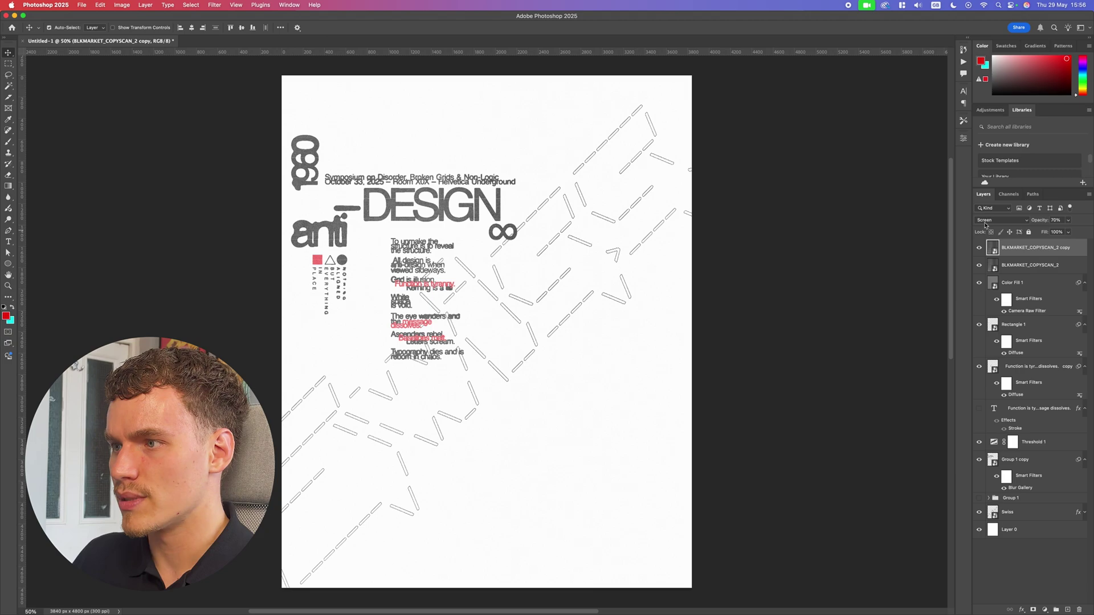
click(1001, 220)
click(997, 335)
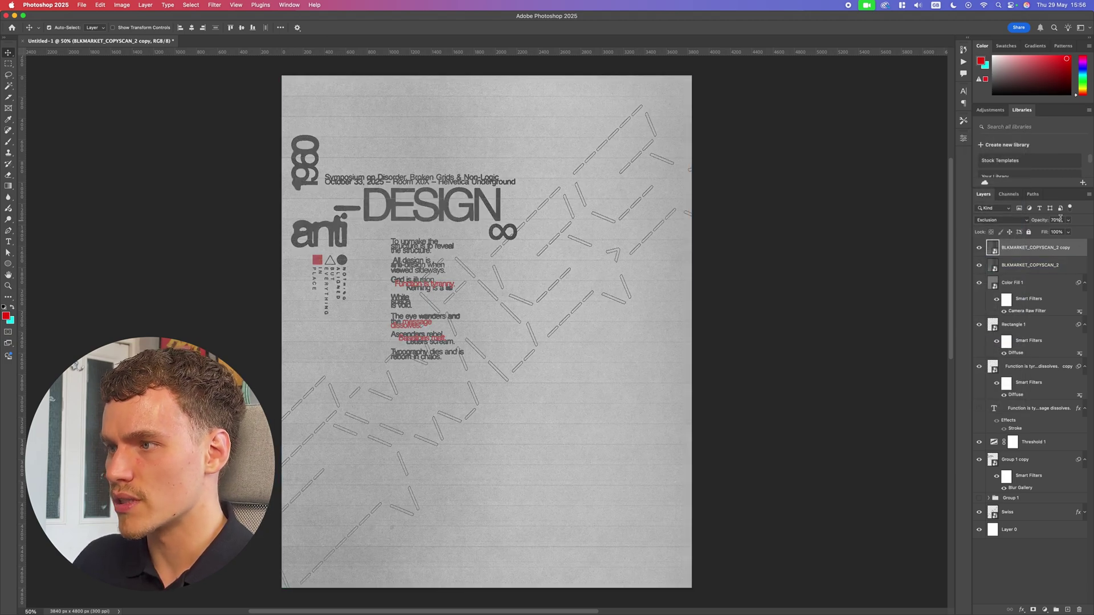
key(1)
key(super+0)
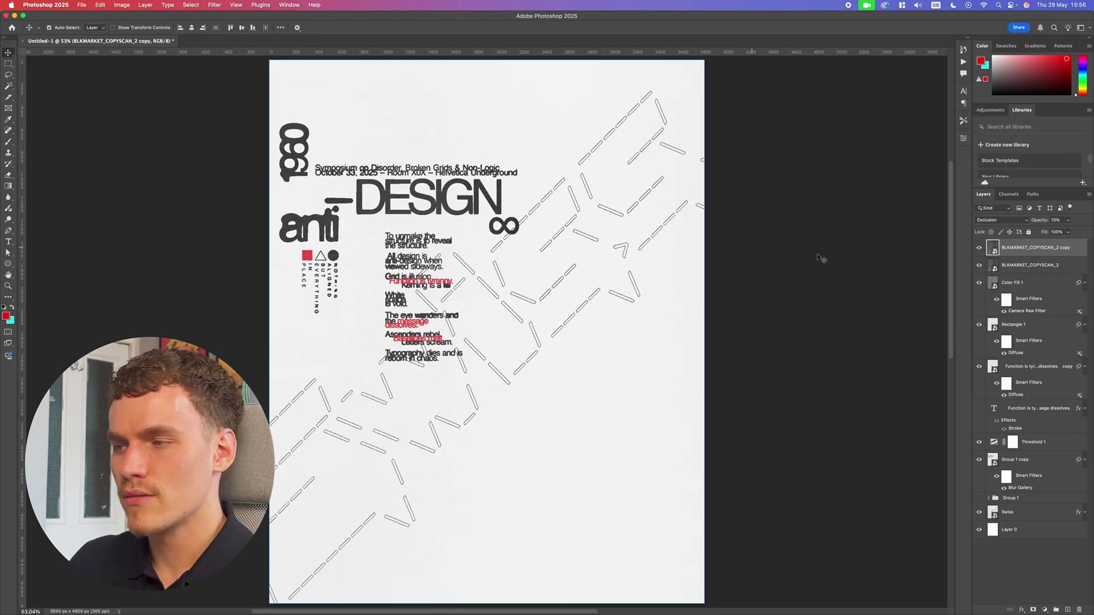
shift+click(1035, 264)
click(805, 284)
scroll(803, 285, down, 5)
click(1037, 284)
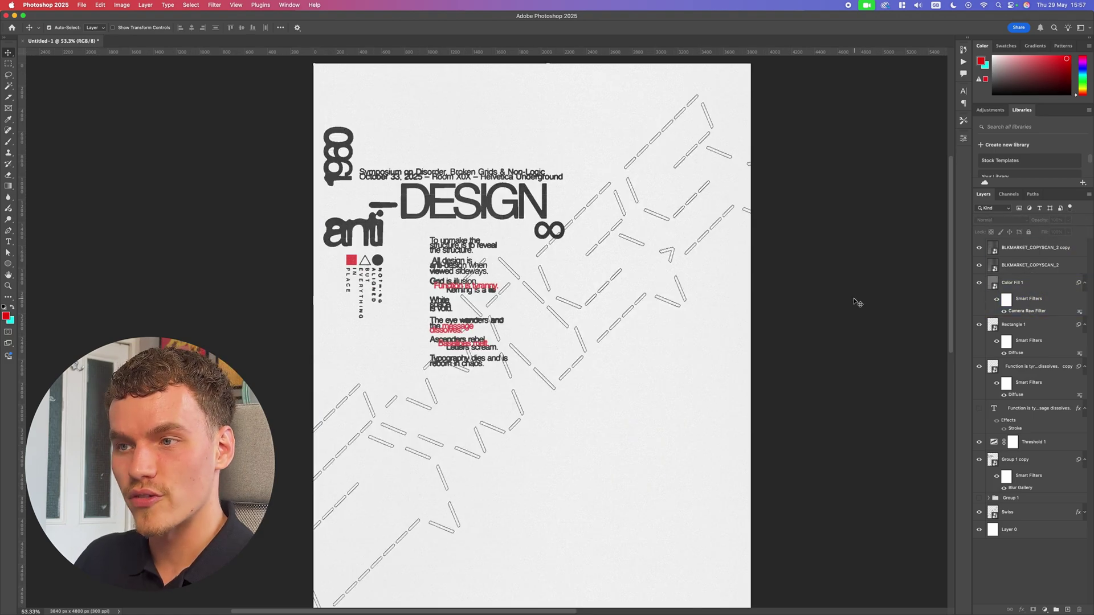
click(689, 196)
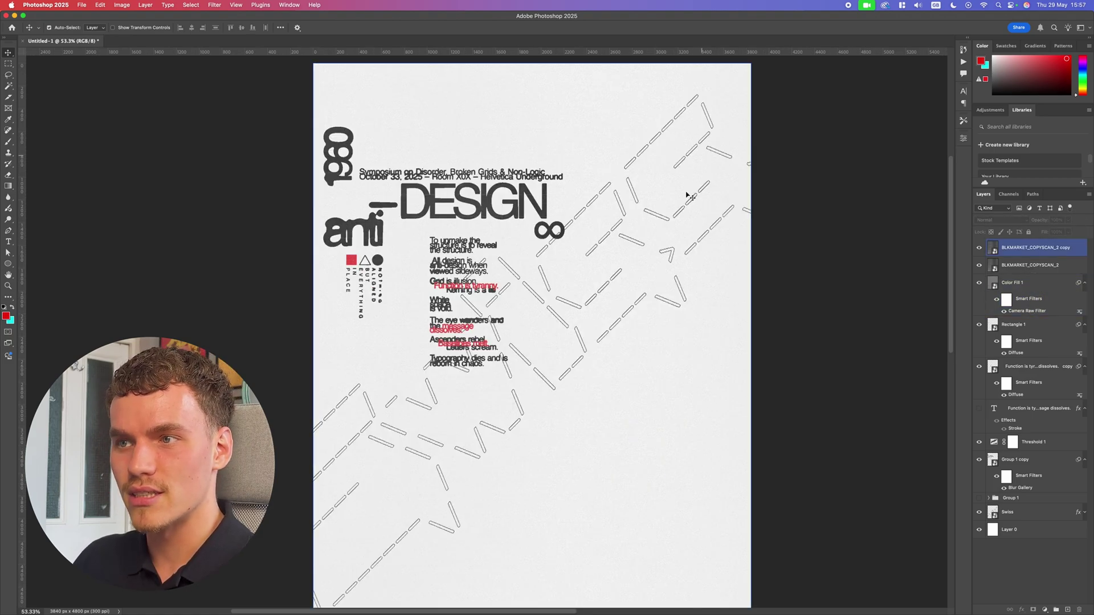
Step: Compare the poster with and without the dashed lettering of the Swiss layer
click(1024, 518)
click(979, 512)
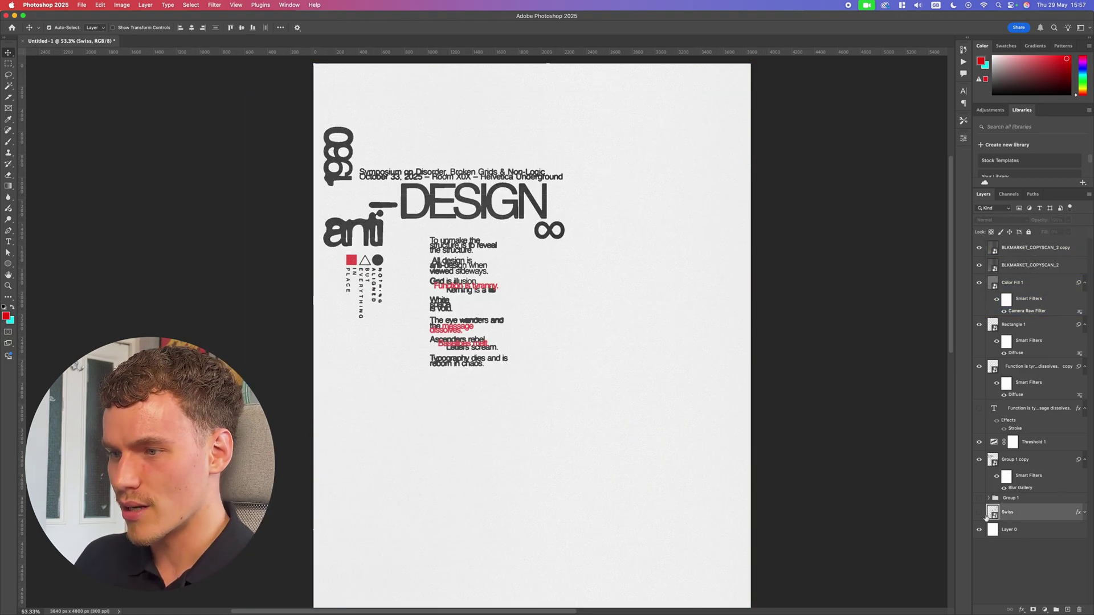
click(979, 513)
key(super+minus)
key(super+minus)
scroll(894, 520, down, 1)
key(super+plus)
key(super+plus)
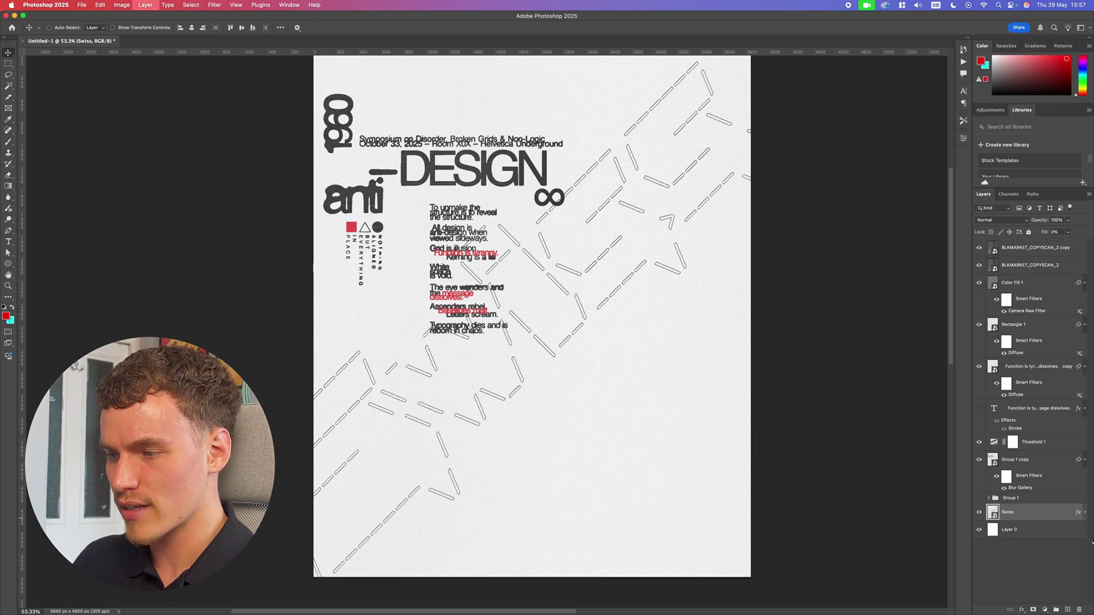
Step: Duplicate the Swiss layer, hide the original and convert the copy to a new smart object
key(super+j)
click(979, 530)
right_click(1031, 515)
click(978, 516)
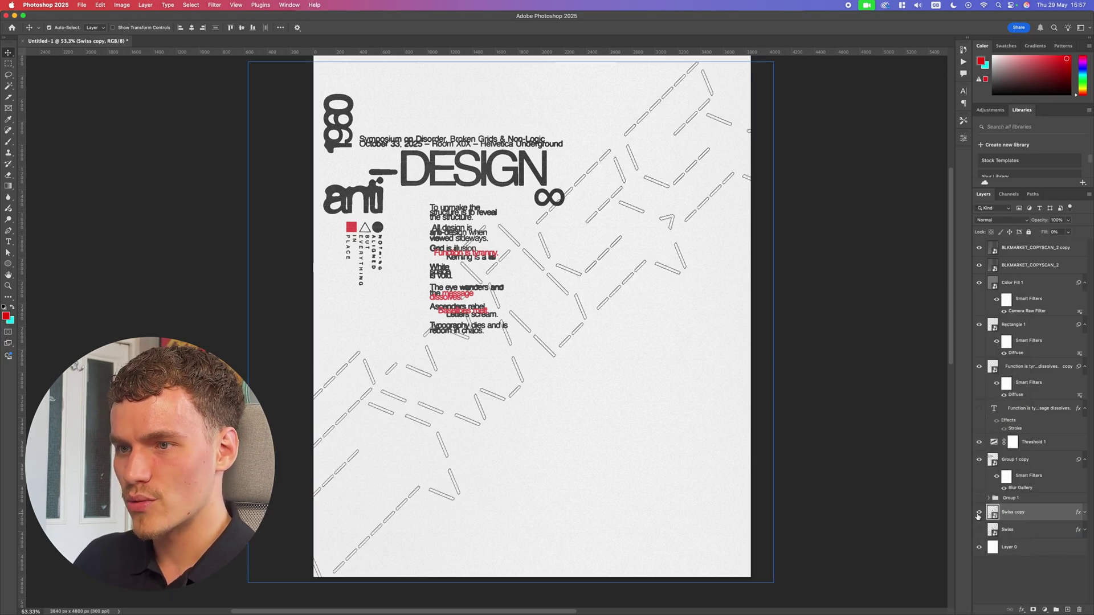
right_click(1036, 511)
click(935, 455)
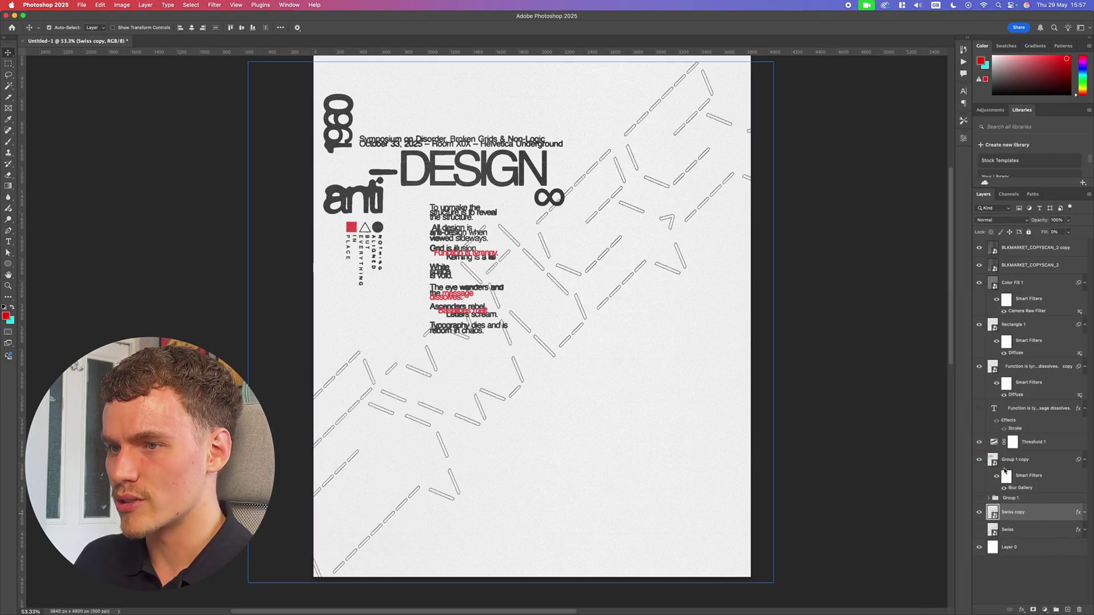
Step: Try a Motion Blur at a 40° angle on the Swiss copy's dashed lettering and adjust its distance
click(215, 5)
mouse_move(268, 119)
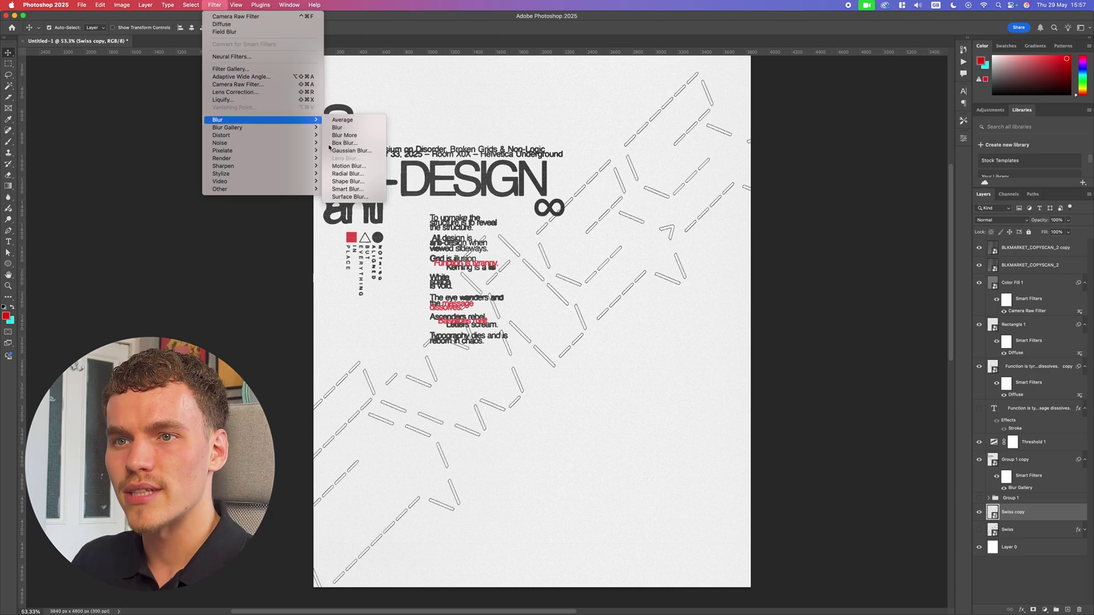
click(365, 166)
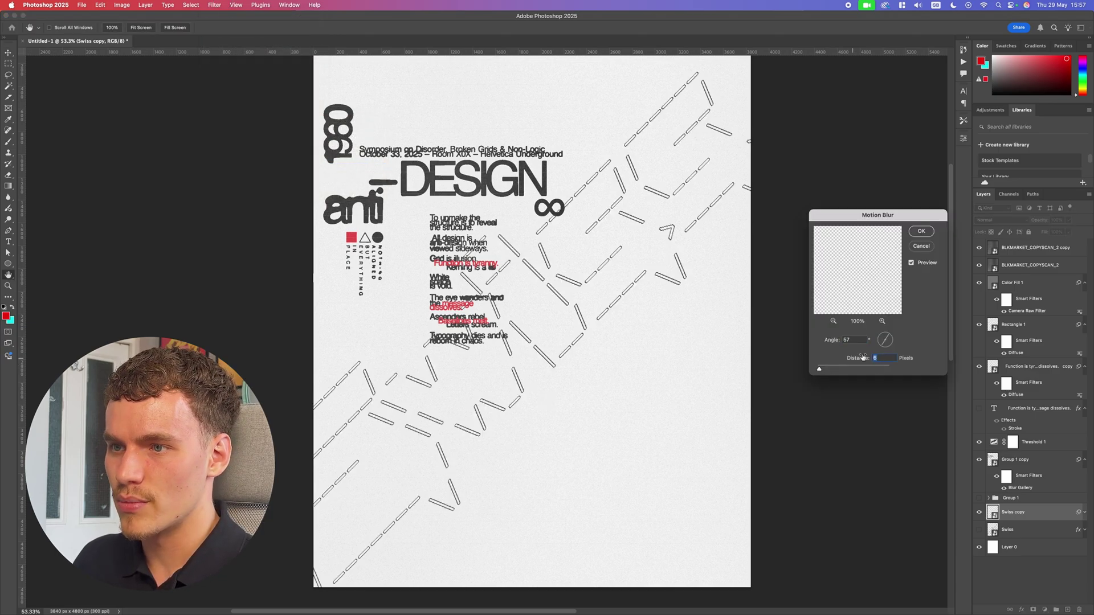
drag(892, 339, 891, 340)
drag(819, 369, 819, 369)
scroll(701, 355, down, 4)
key(Return)
scroll(706, 365, up, 4)
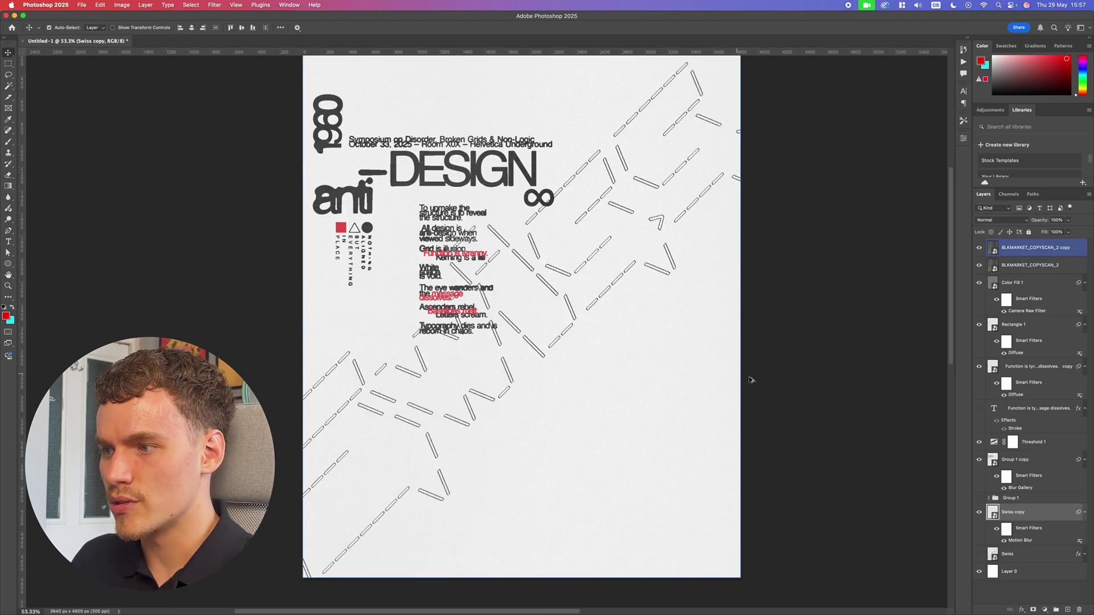
scroll(797, 390, down, 2)
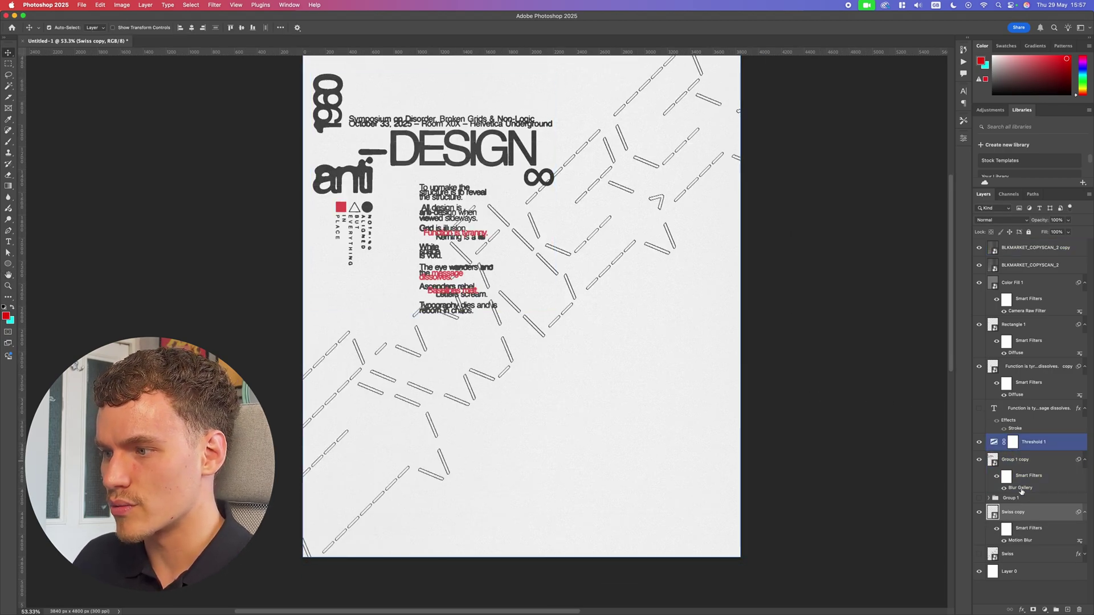
double_click(1020, 540)
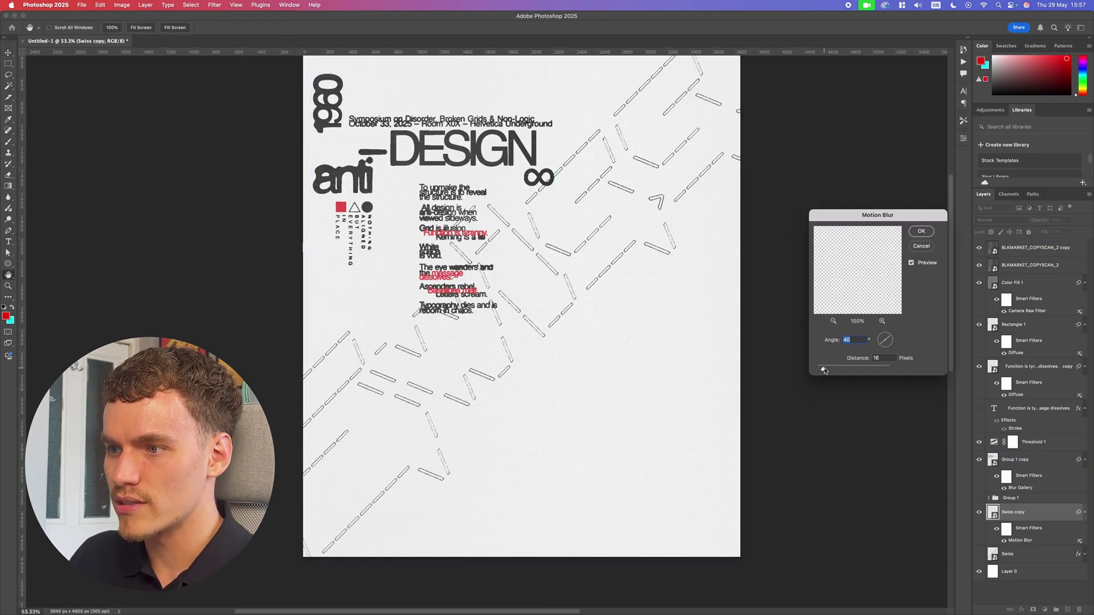
key(Return)
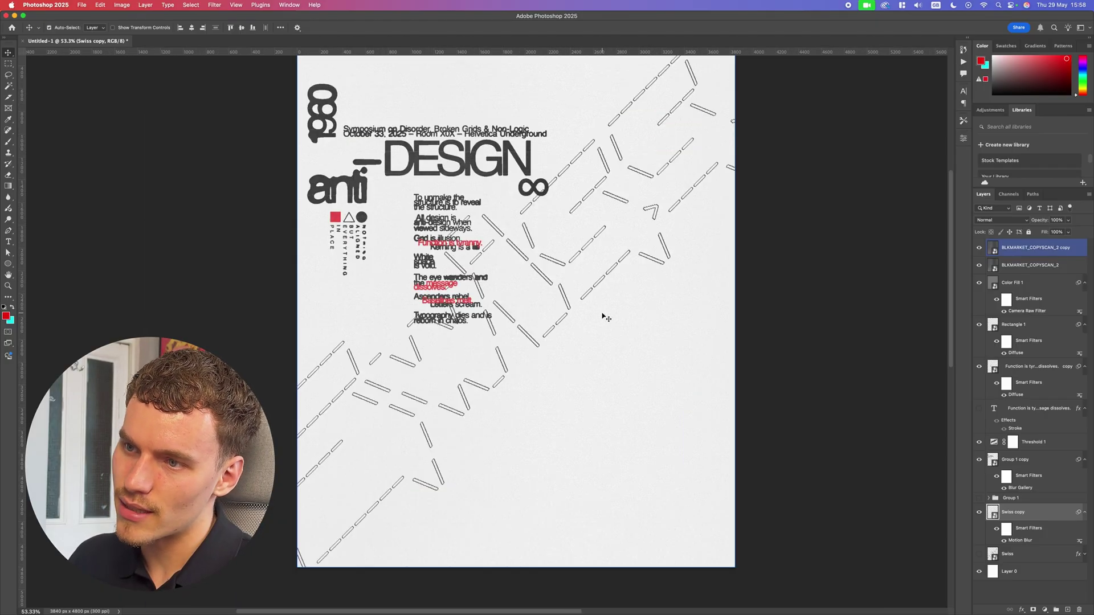
Step: Try a 15 px Field Blur on the Swiss copy, with one blur pin near the poster's centre and another towards its lower right
click(215, 5)
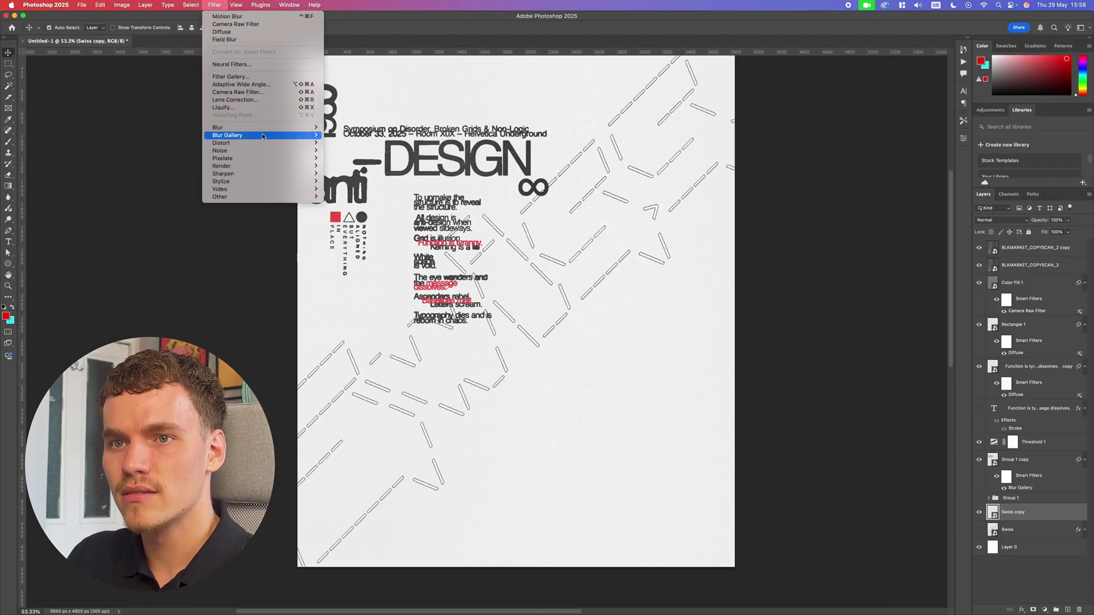
mouse_move(262, 136)
click(342, 137)
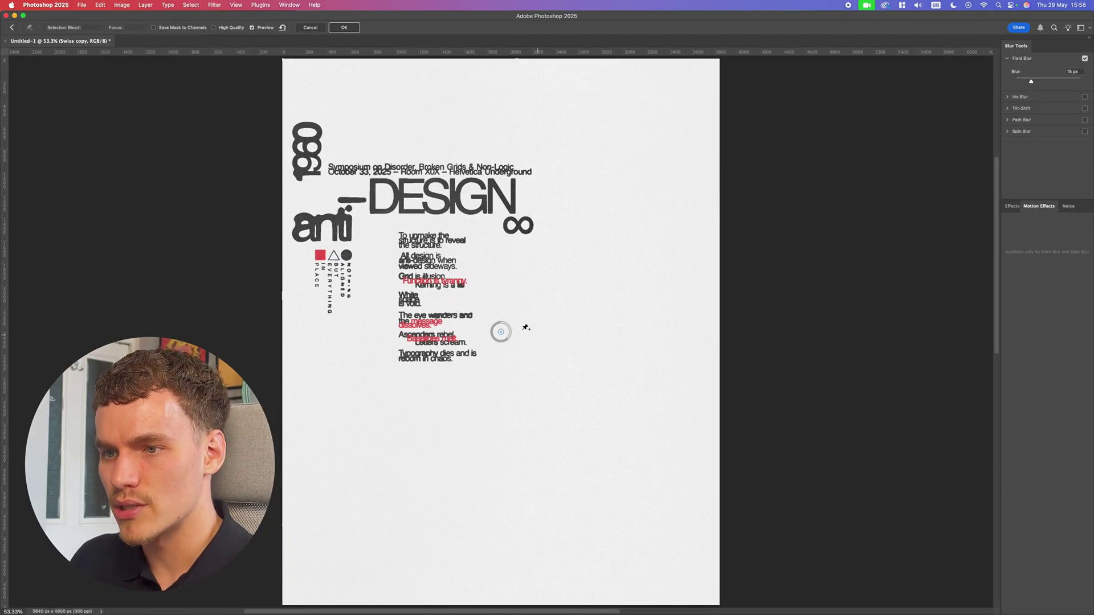
drag(501, 333, 654, 408)
click(582, 334)
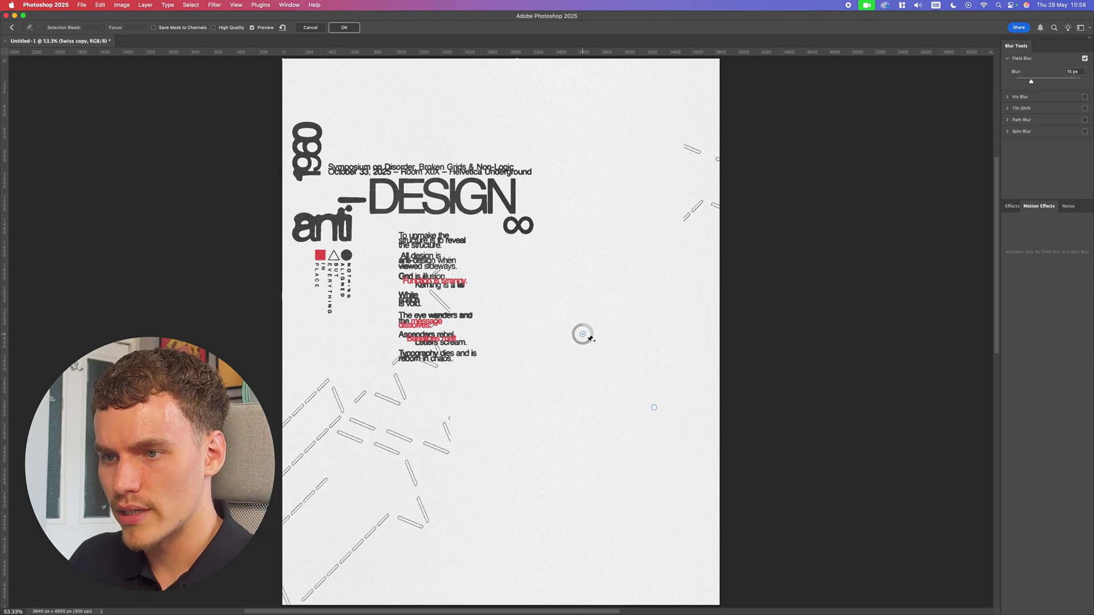
drag(589, 340, 576, 345)
scroll(541, 332, up, 5)
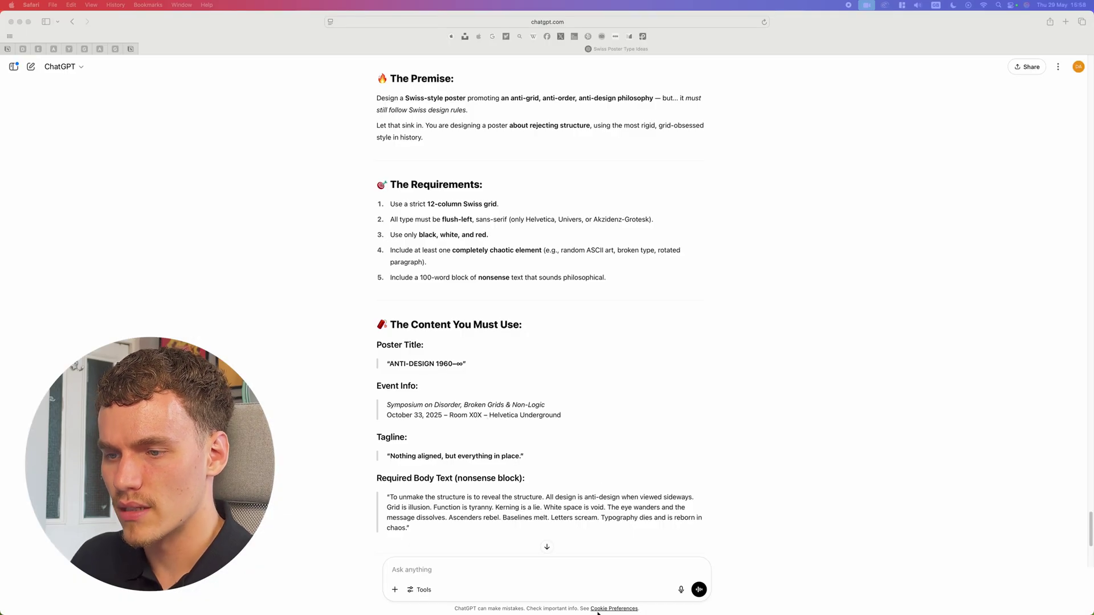
Step: Switch from the browser to Photoshop and reopen the recovered poster document
mouse_move(587, 612)
click(525, 605)
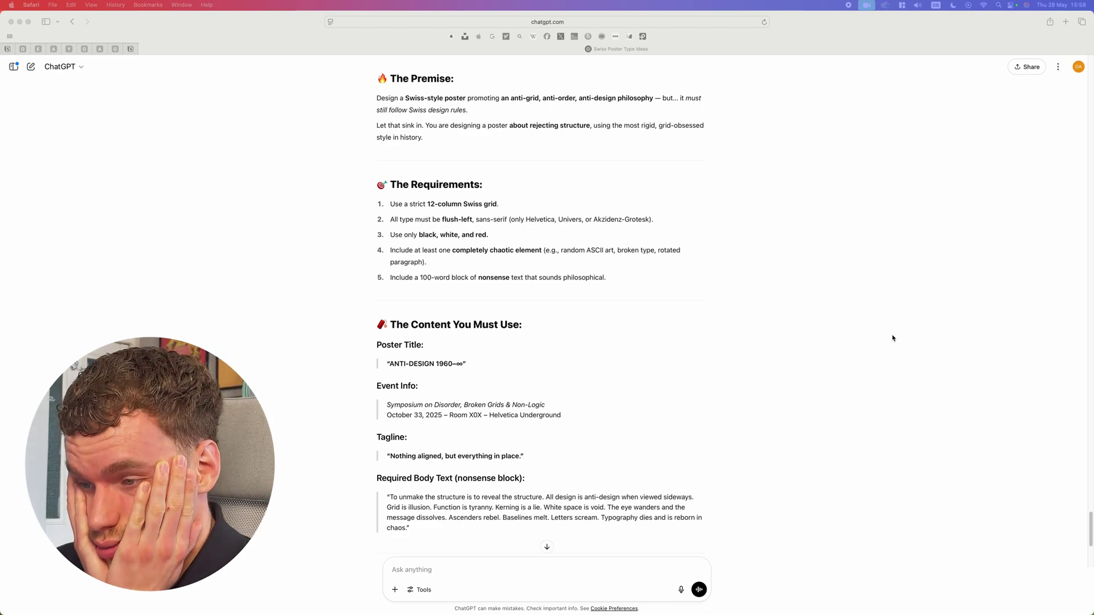
mouse_move(542, 604)
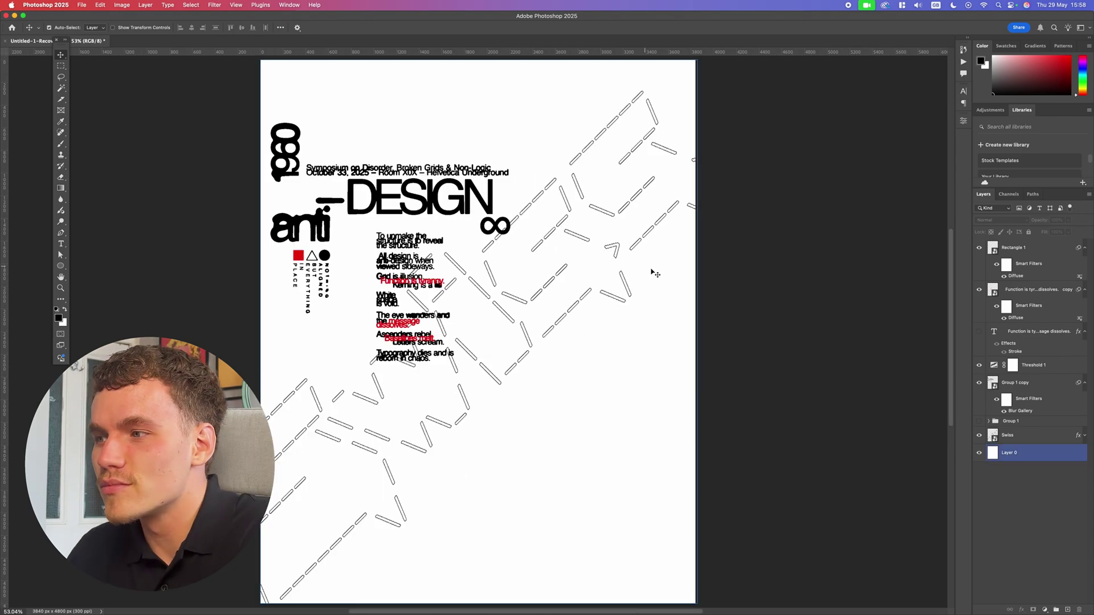
click(717, 286)
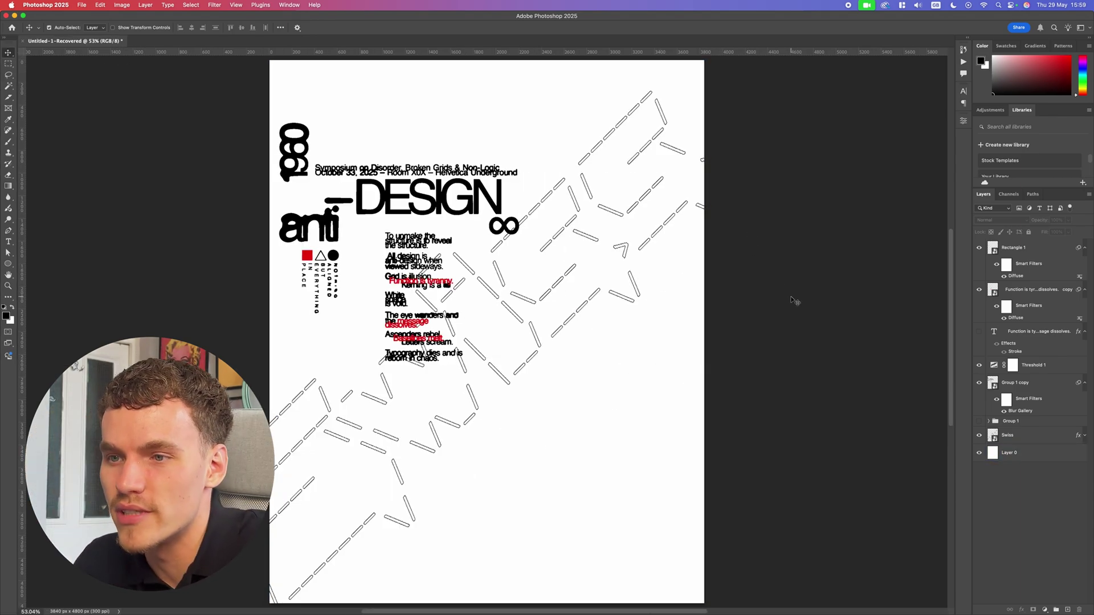
click(526, 348)
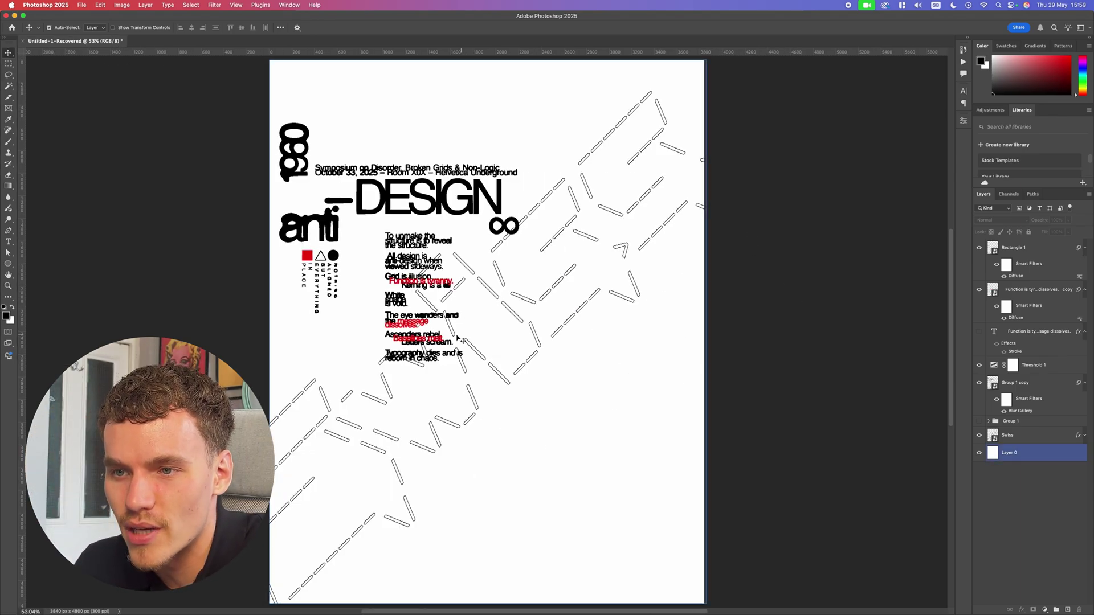
click(762, 326)
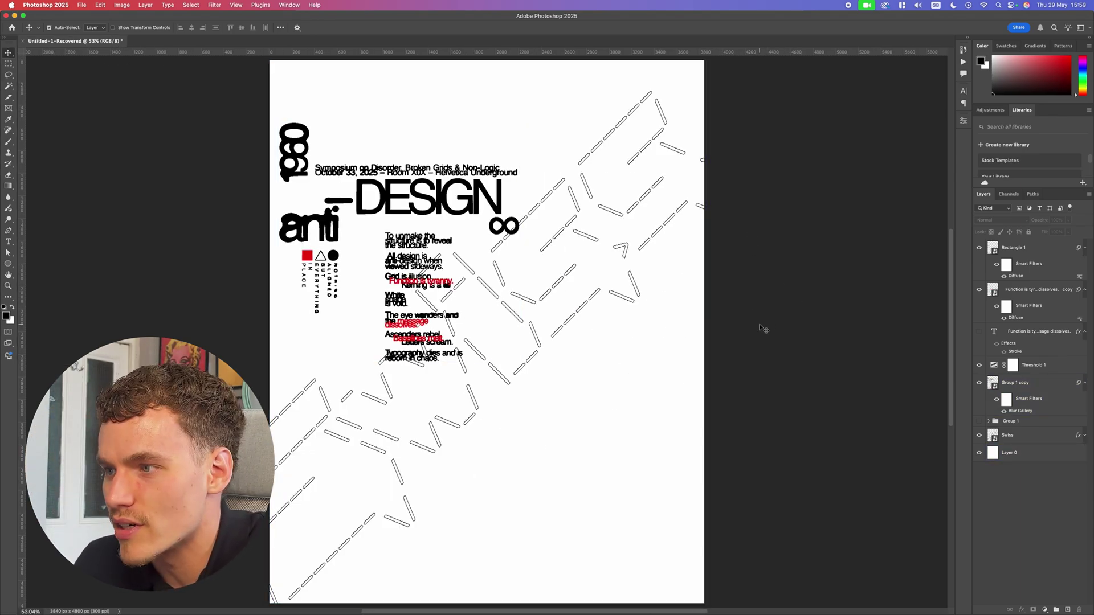
click(307, 256)
click(245, 256)
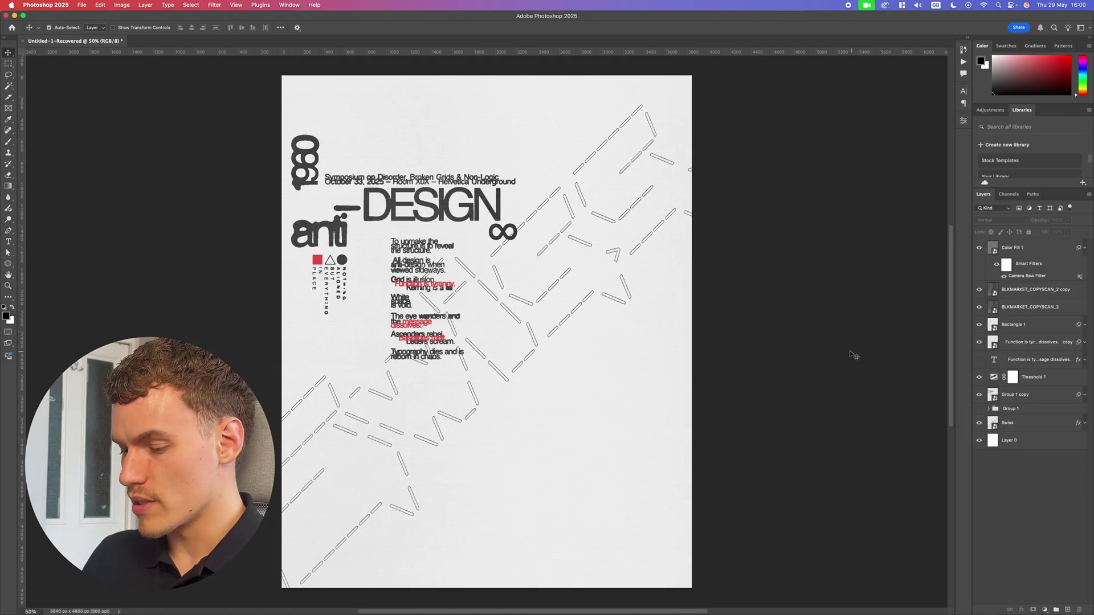
Step: Set the stroke size on the Swiss layer's dashed lettering to 5 px
scroll(850, 350, down, 3)
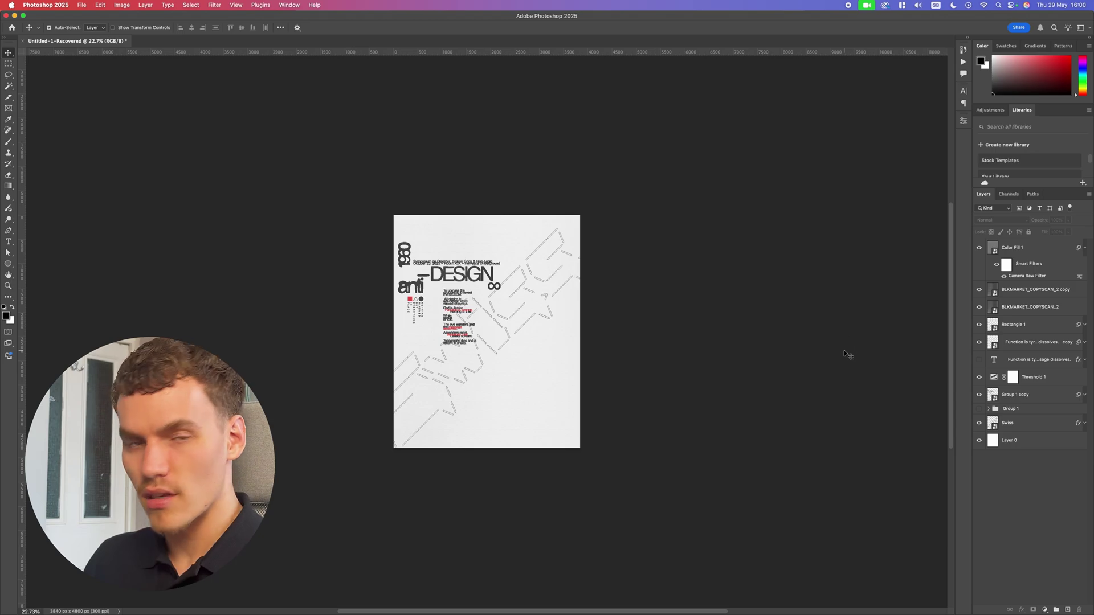
click(1008, 422)
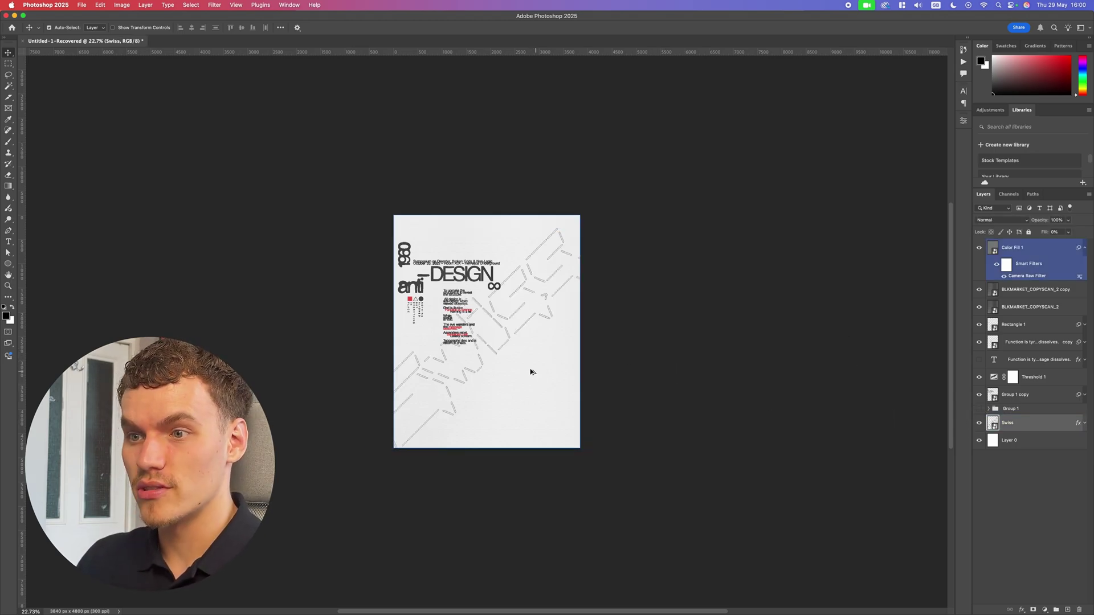
scroll(532, 371, up, 10)
scroll(513, 358, down, 3)
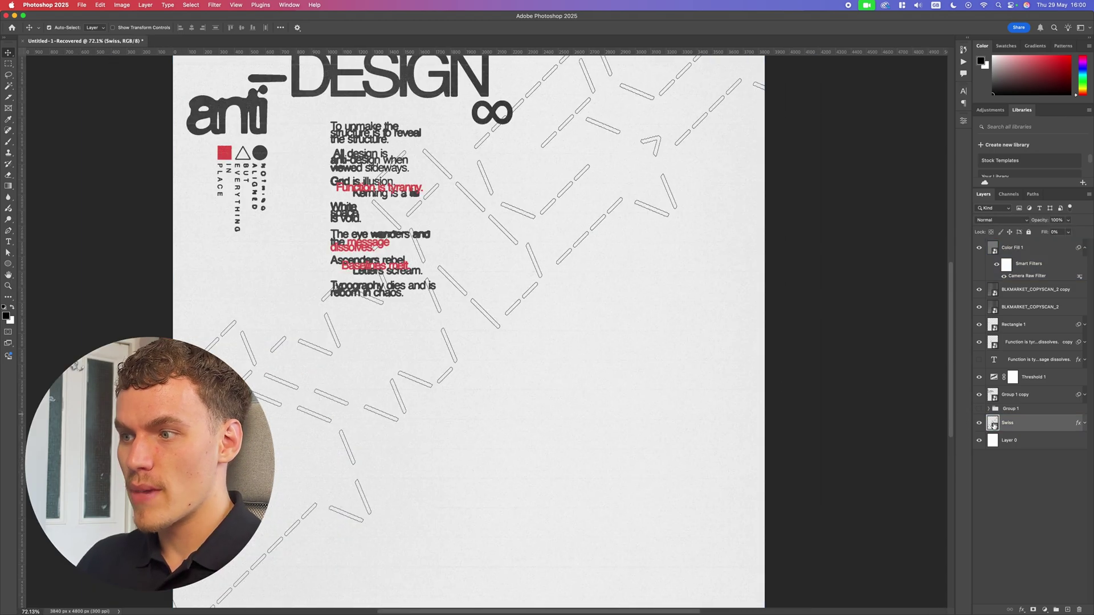
double_click(1016, 449)
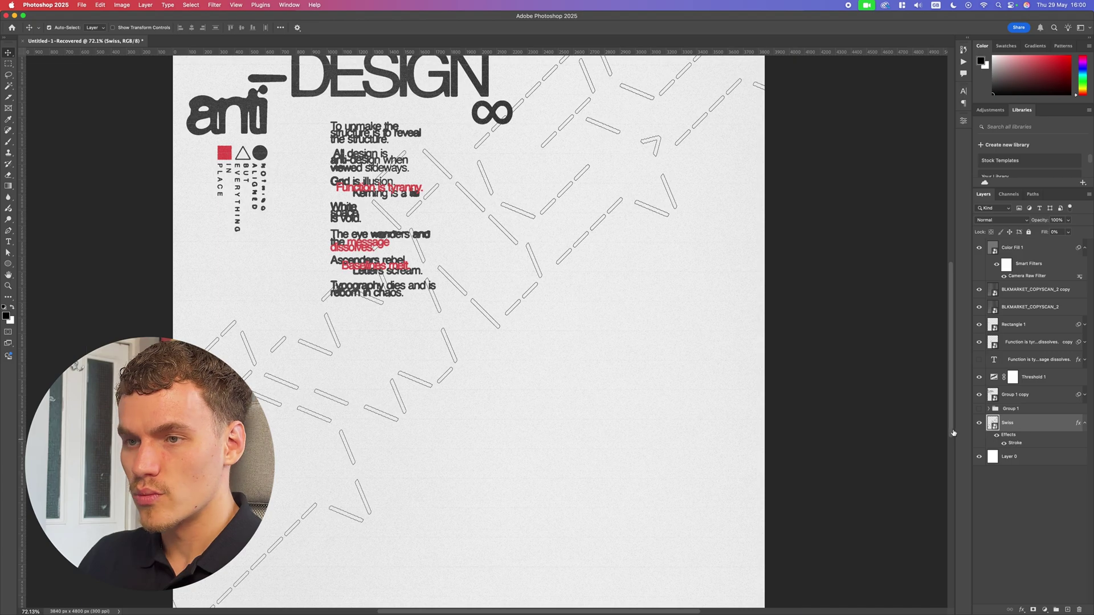
text(5)
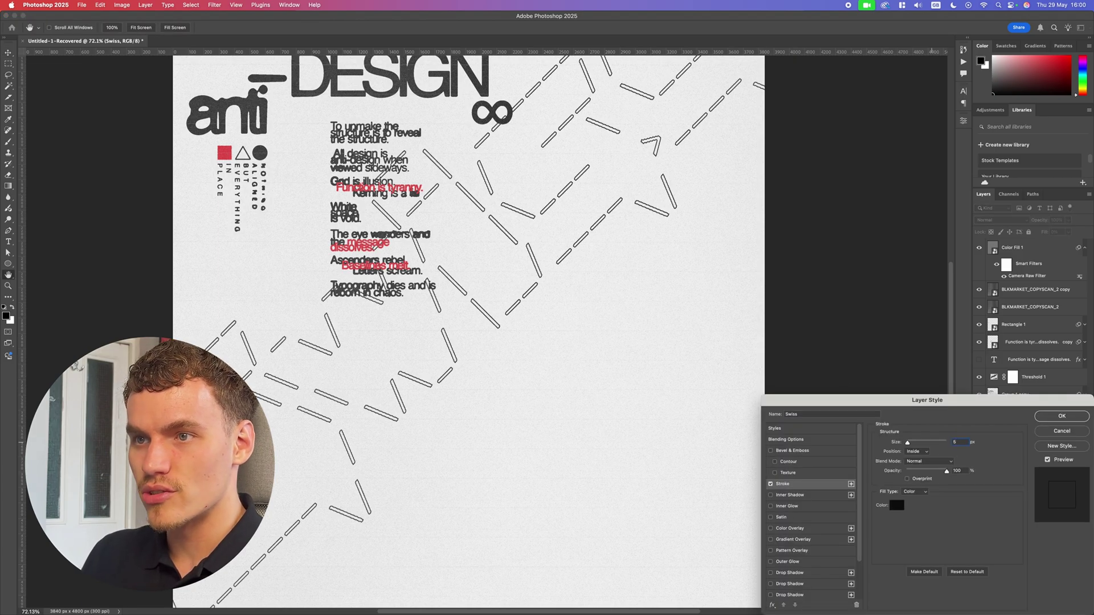
key(Return)
scroll(655, 415, down, 2)
Step: Duplicate the Swiss layer with its thicker stroke, hide the original and convert the copy to a smart object
click(979, 423)
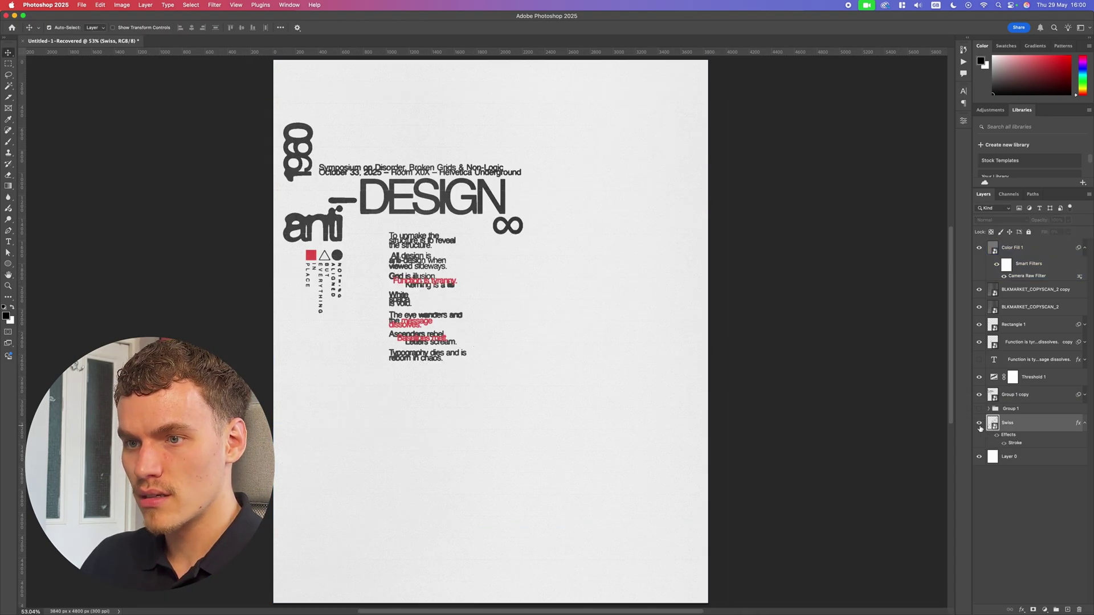
click(979, 423)
key(super+j)
click(979, 456)
right_click(1026, 428)
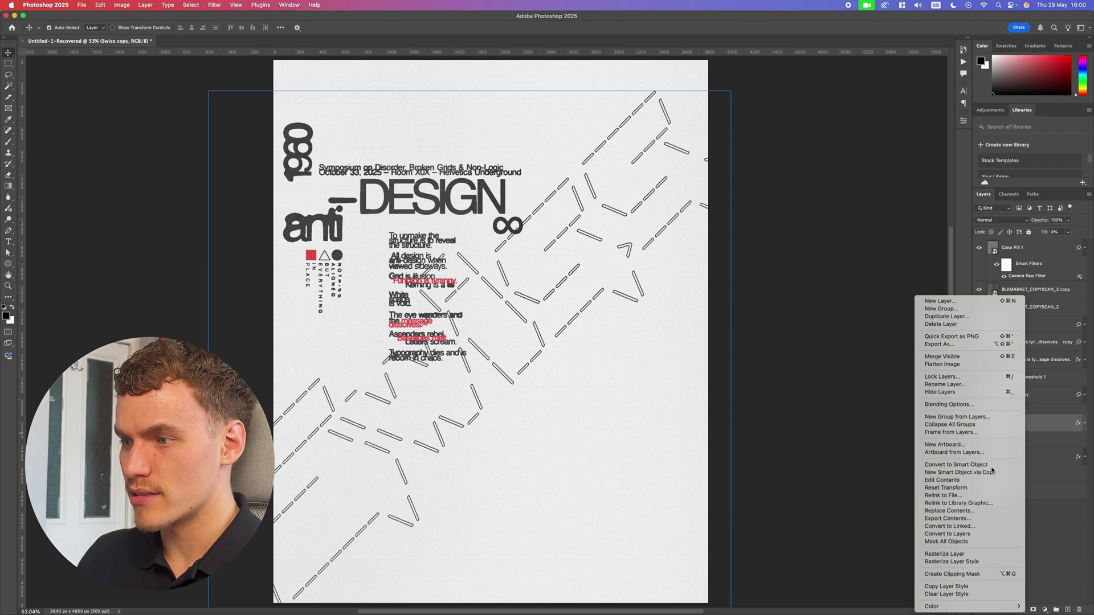
click(1017, 465)
Step: Try a Field Blur on the Swiss copy, moving one pin below the poster's centre and adding a 20 px pin near the right edge
click(217, 5)
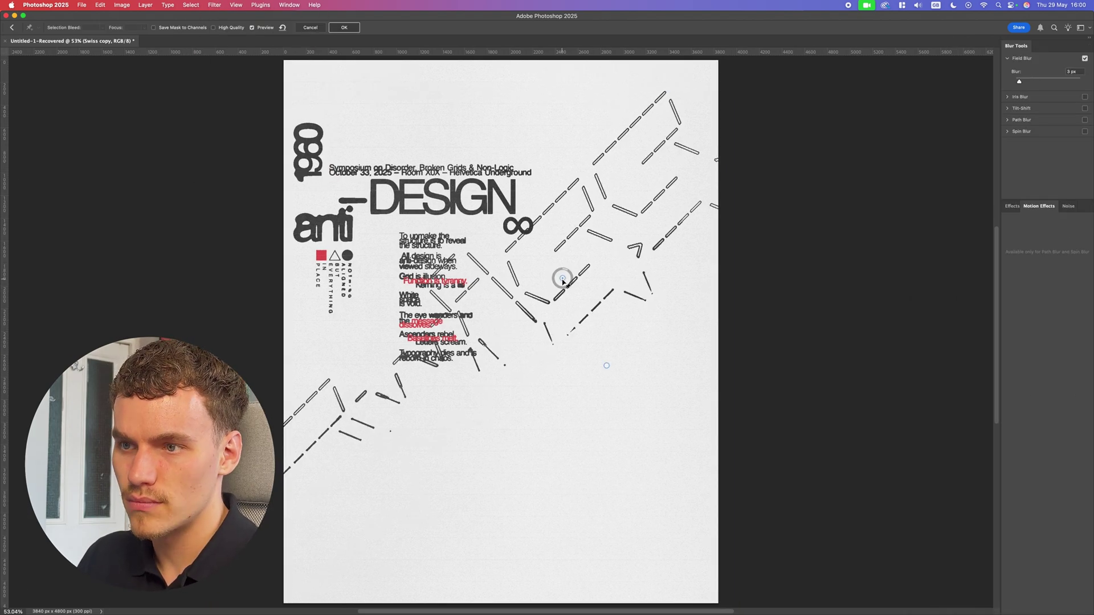
drag(563, 278, 551, 336)
click(661, 269)
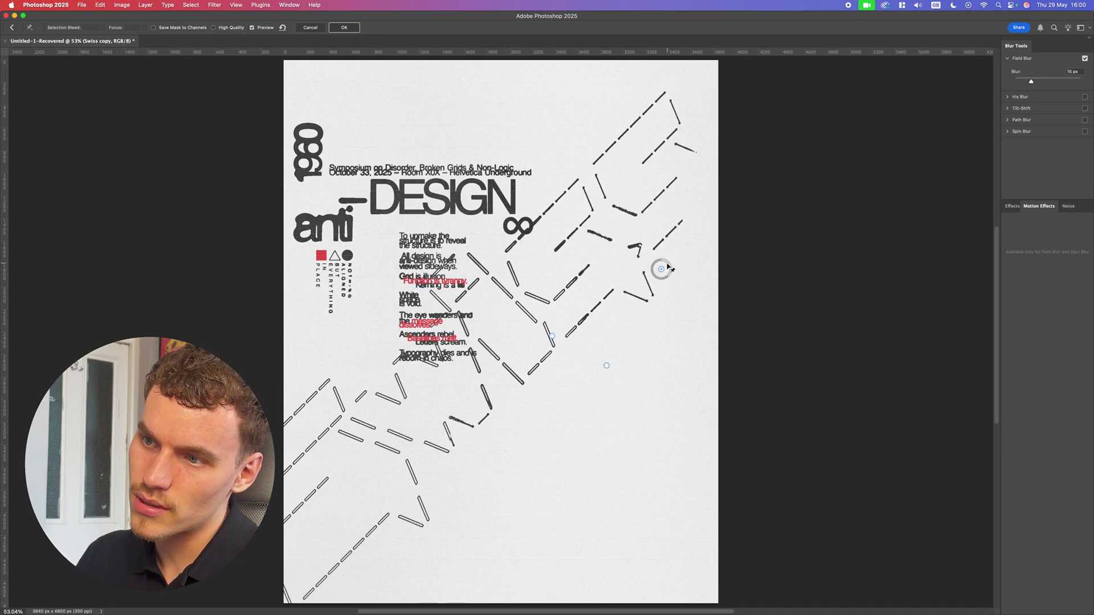
scroll(579, 283, up, 2)
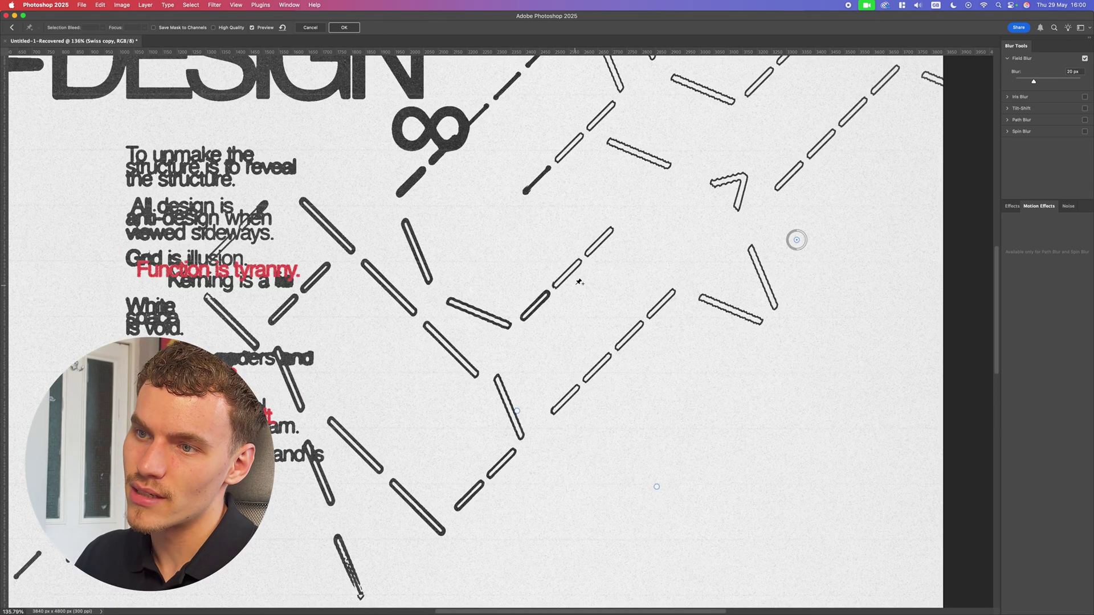
scroll(579, 281, down, 2)
scroll(592, 298, down, 3)
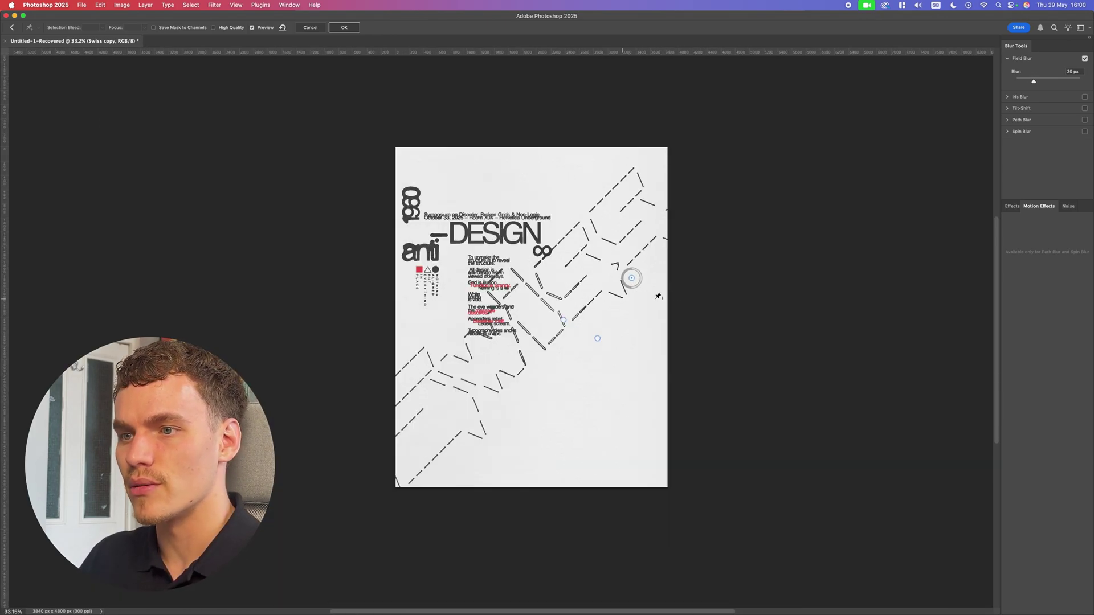
Step: Move the right-edge blur pin to the poster's upper edge, add pins in the lower left and lower centre, and apply the blur
drag(631, 278, 613, 158)
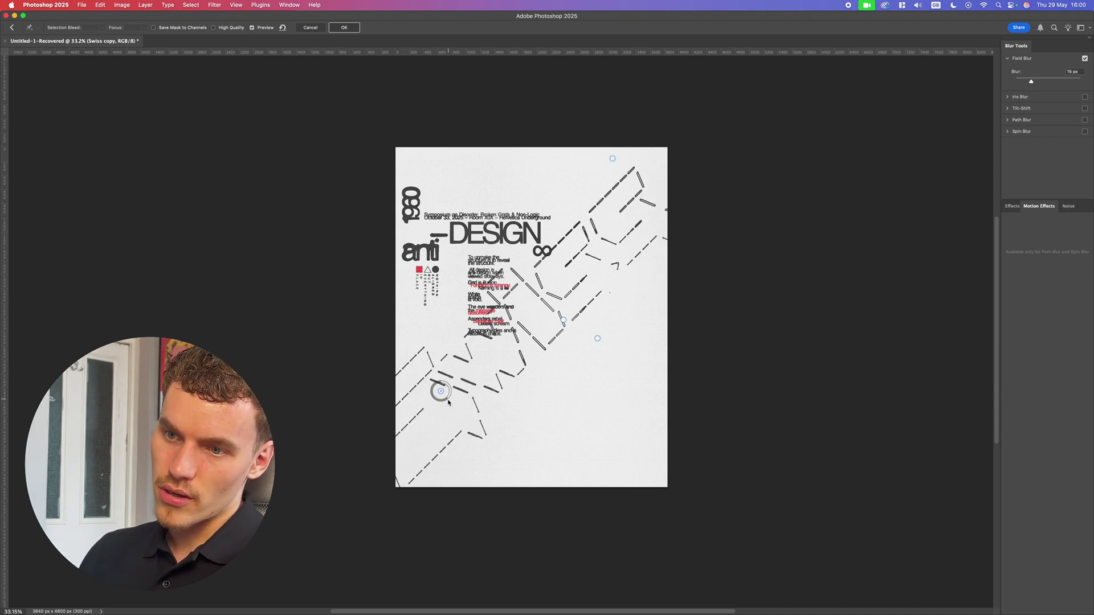
click(502, 472)
key(Return)
scroll(488, 392, up, 3)
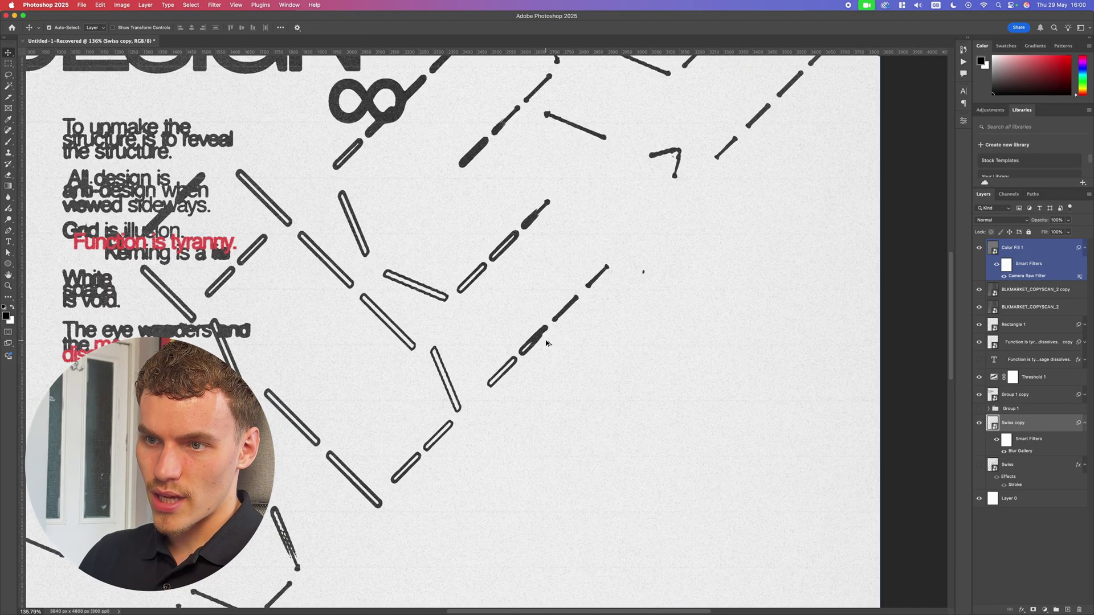
scroll(489, 392, down, 3)
scroll(395, 479, up, 3)
scroll(397, 475, down, 3)
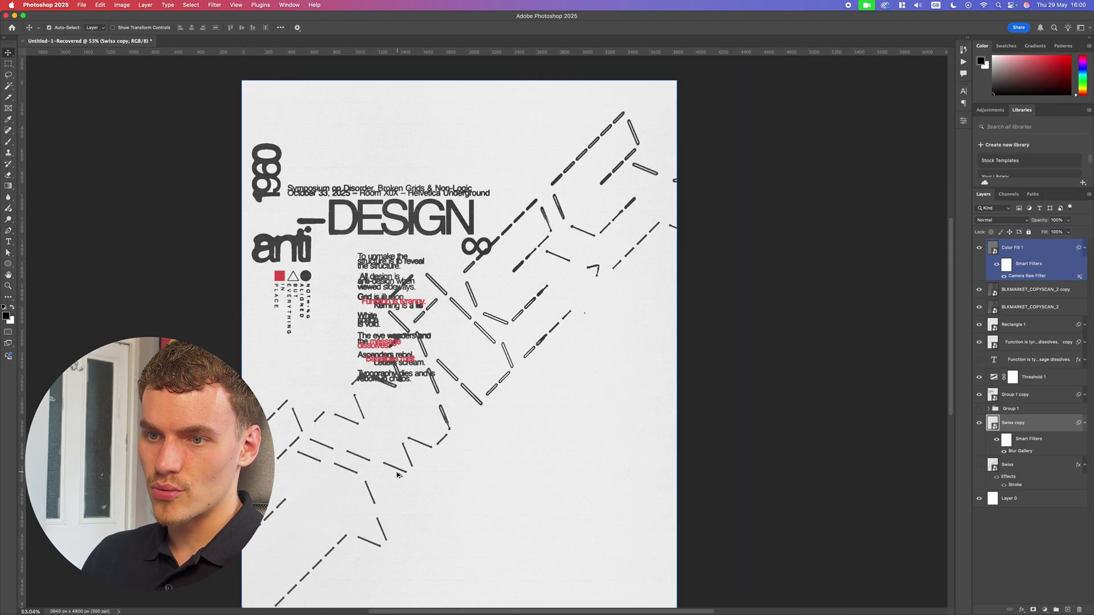
scroll(397, 476, left, 2)
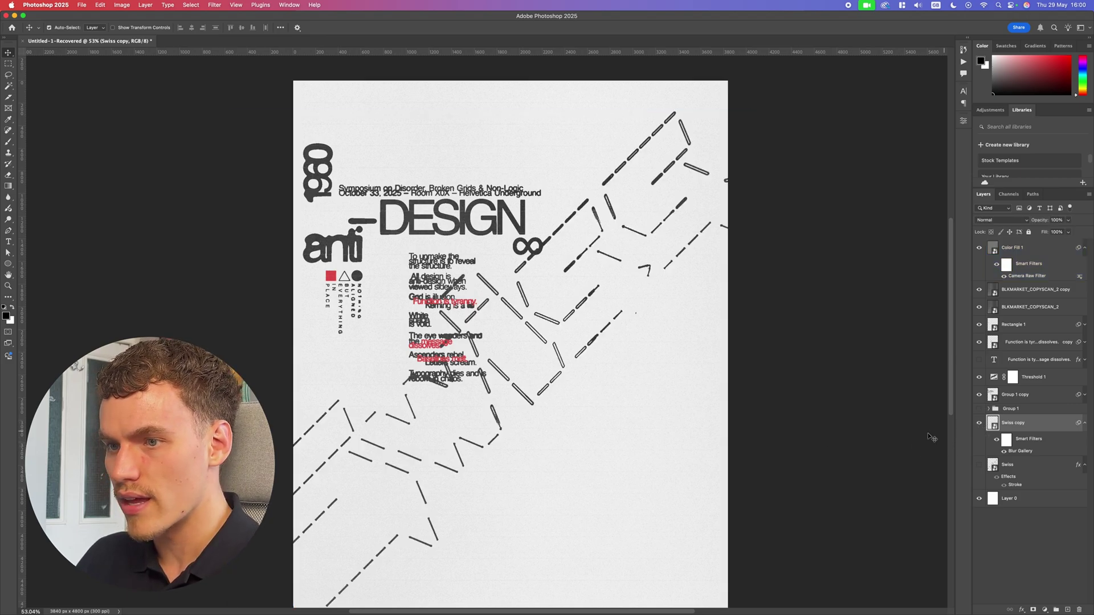
scroll(898, 429, right, 3)
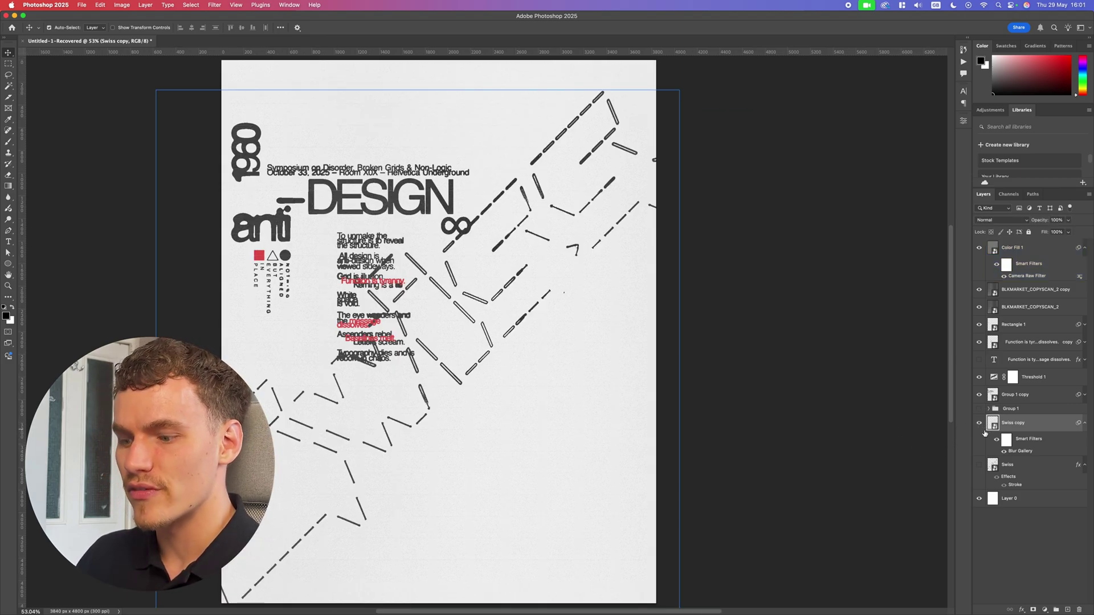
Step: Duplicate the blurred Swiss copy, convert the duplicate to a new smart object and hide the first copy
key(super)
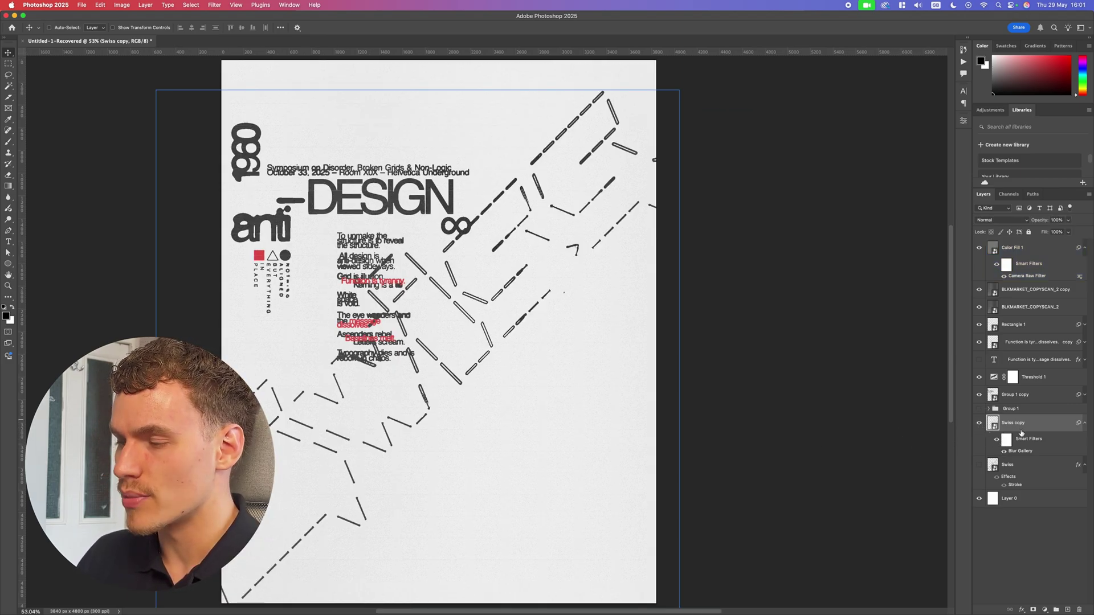
key(super+j)
right_click(1030, 438)
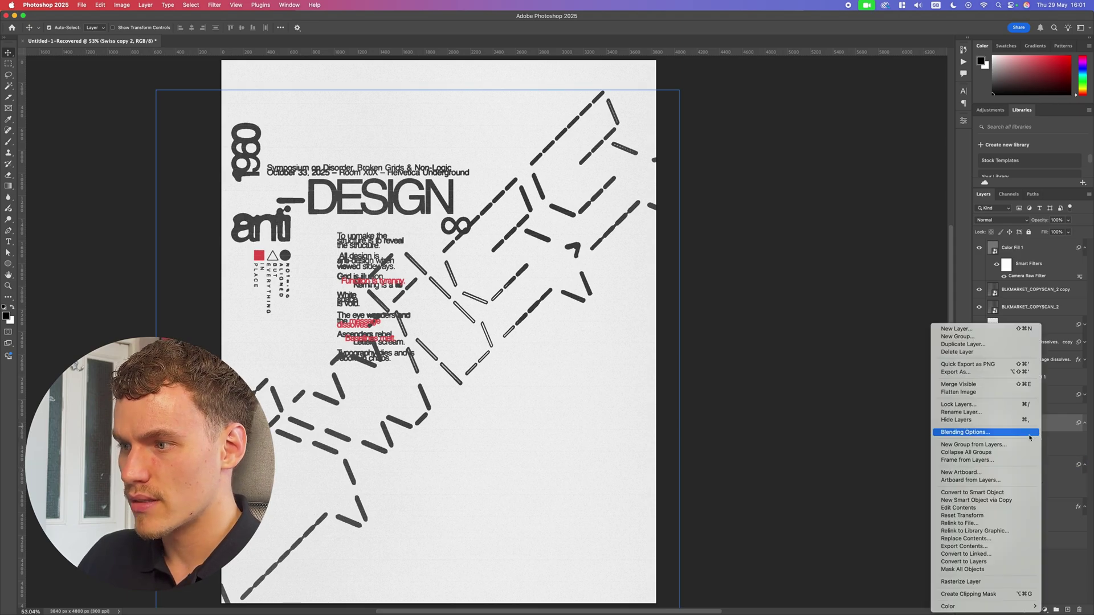
click(1017, 493)
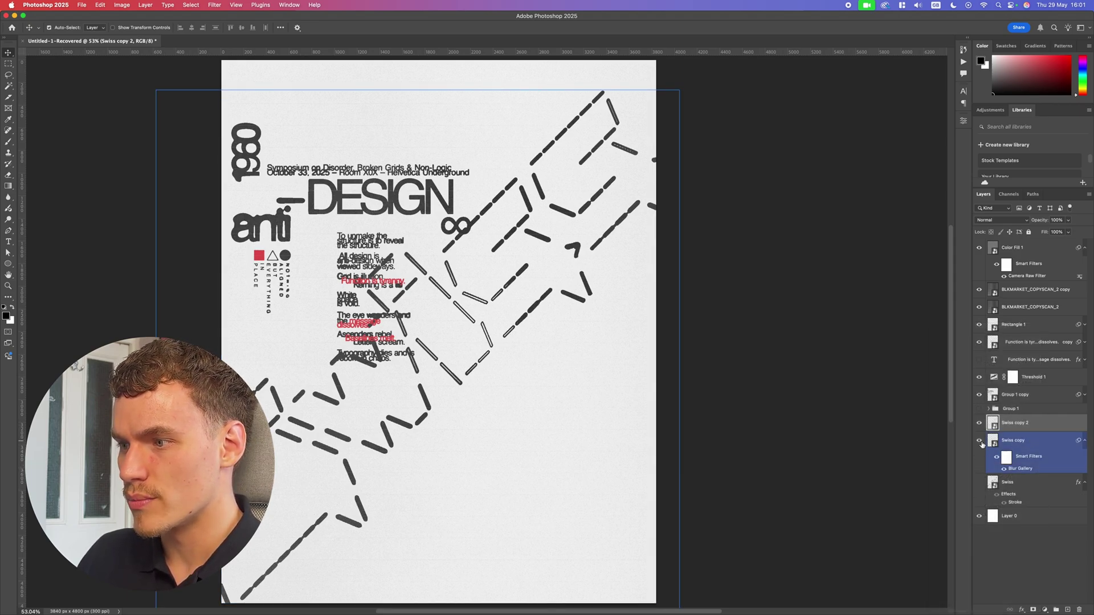
click(980, 442)
Step: Add a Stroke layer effect to Swiss copy 2
click(1022, 610)
click(1035, 553)
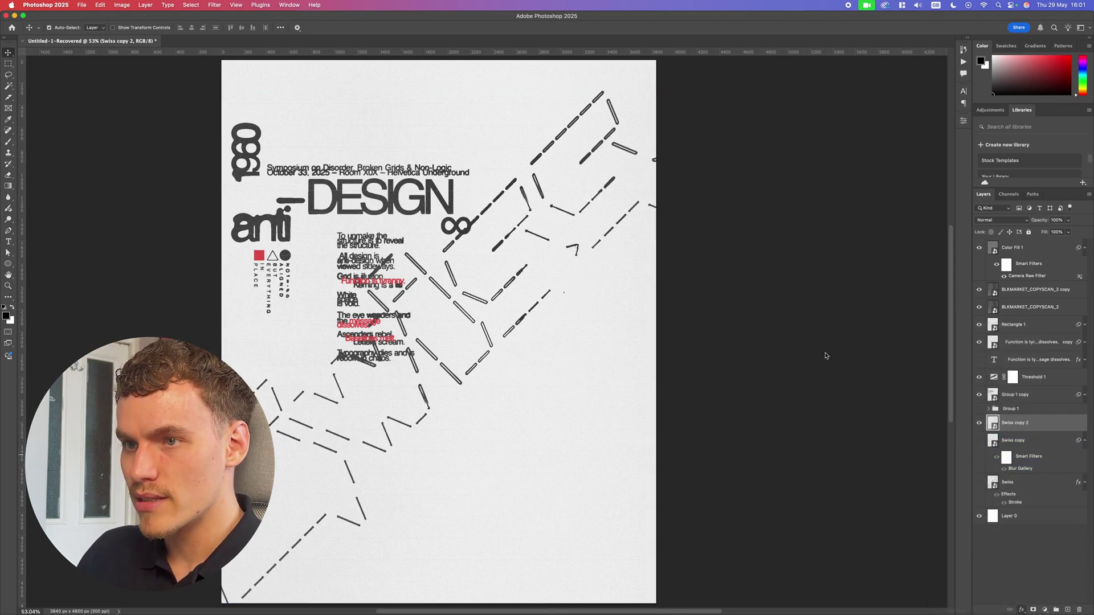
click(1049, 421)
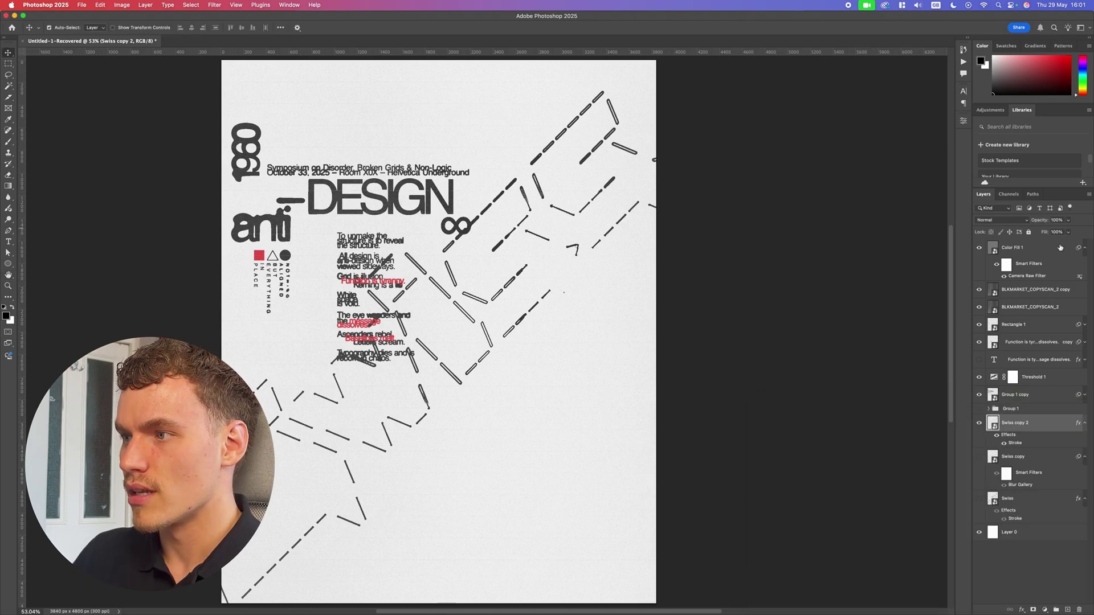
Step: Try a 2 px stroke with the Outside position on Swiss copy 2
double_click(1020, 443)
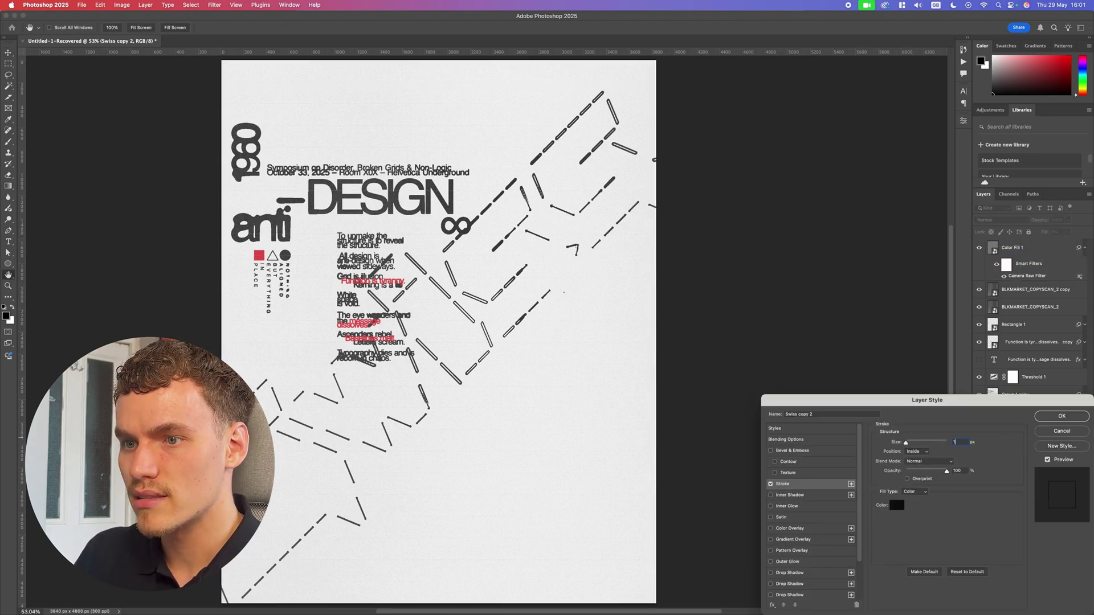
key(Up)
click(918, 454)
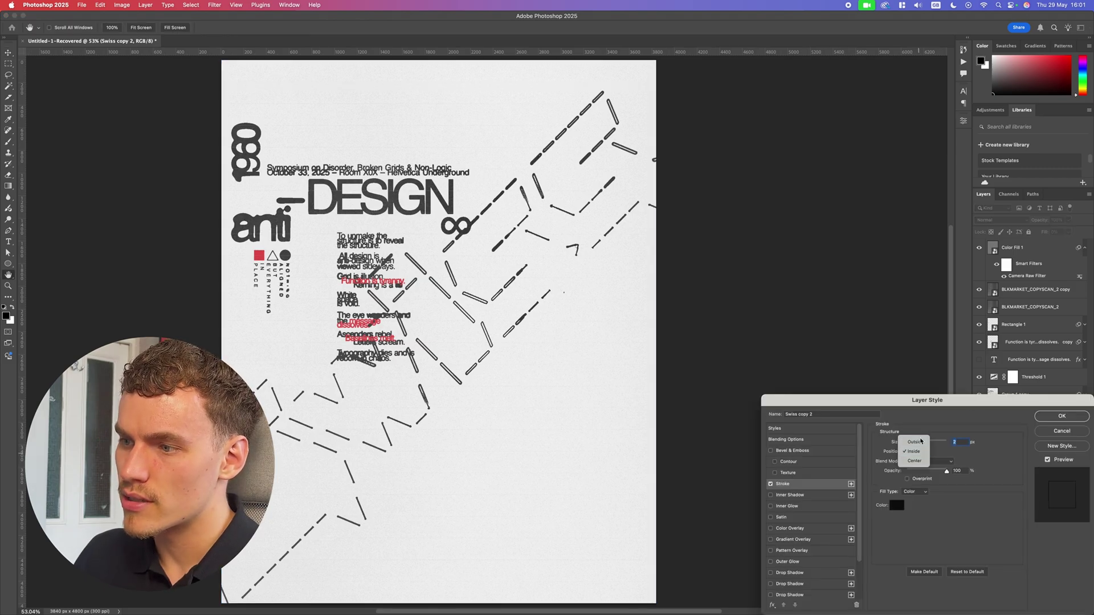
click(918, 442)
click(1039, 419)
click(1040, 422)
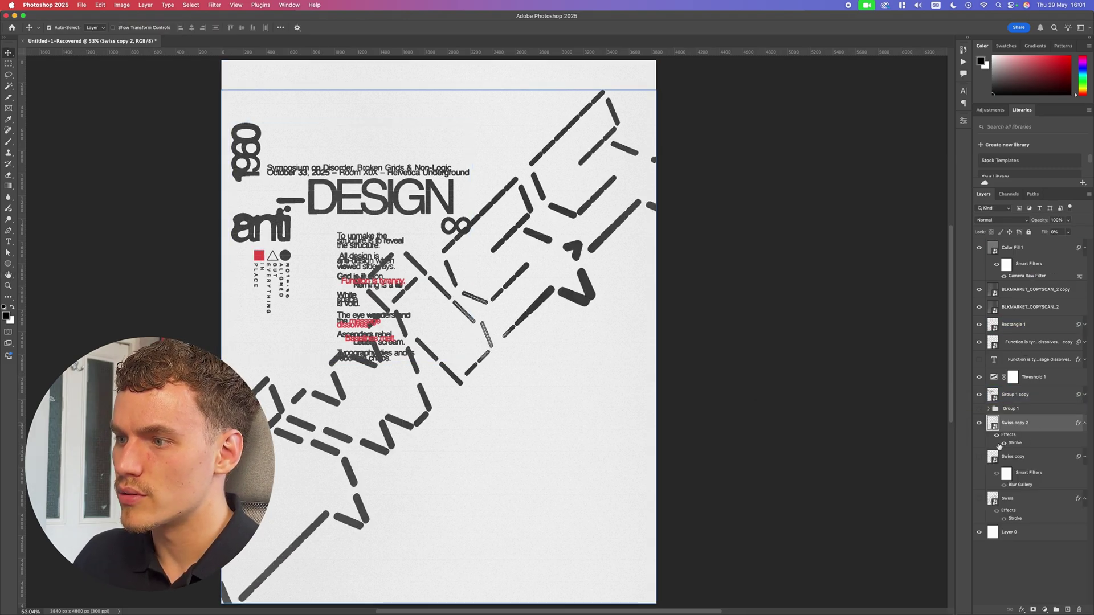
Step: Compare Swiss copy 2 with its stroke off and on, and review the stroke's size and position settings
click(1004, 444)
click(1004, 443)
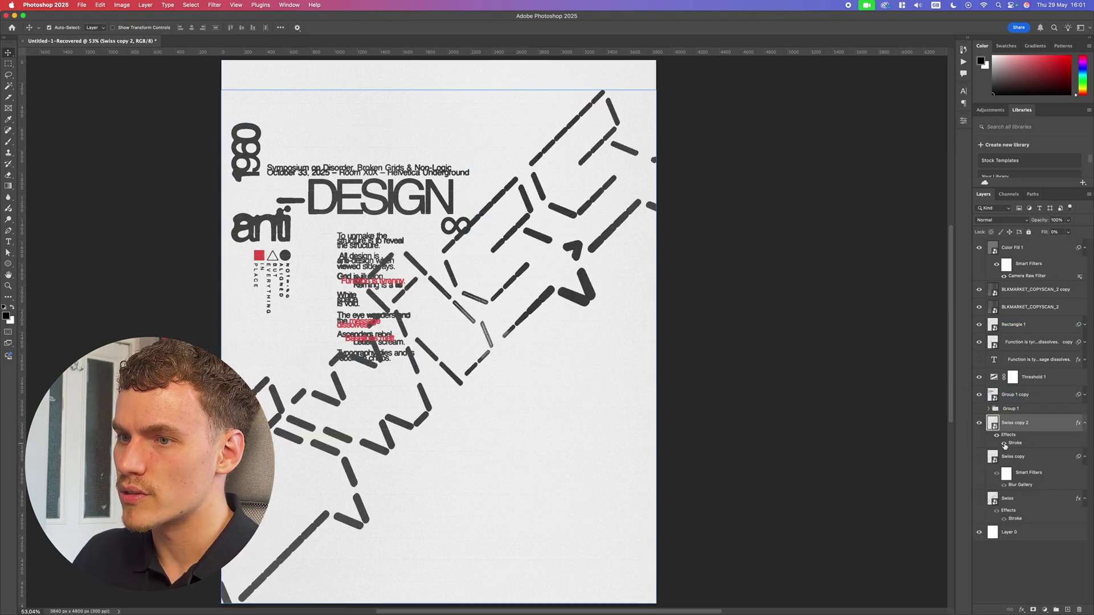
double_click(1019, 445)
key(Return)
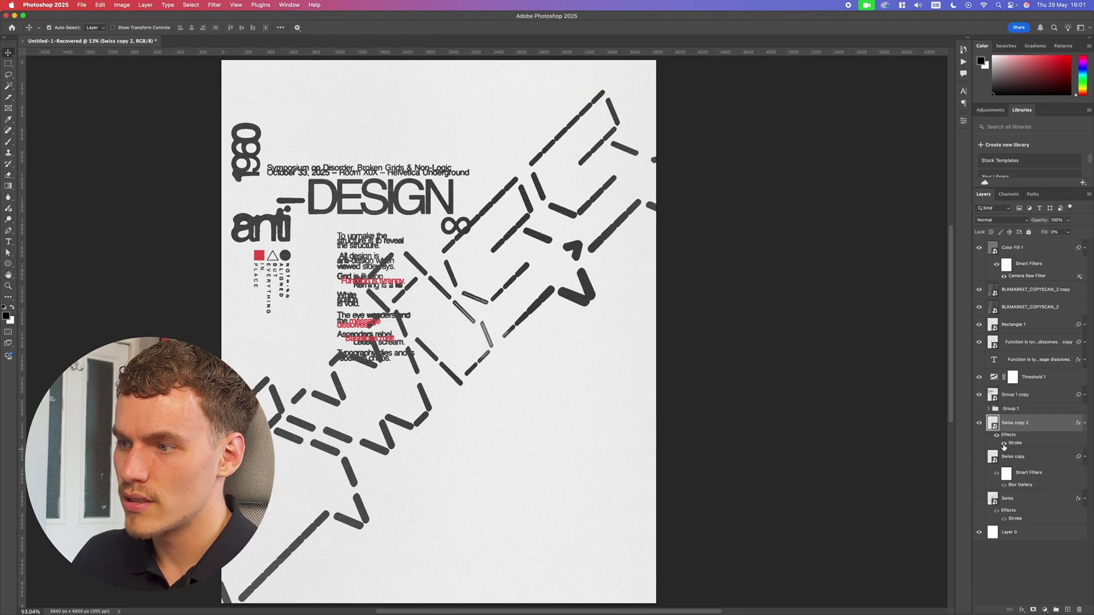
double_click(1018, 444)
click(923, 462)
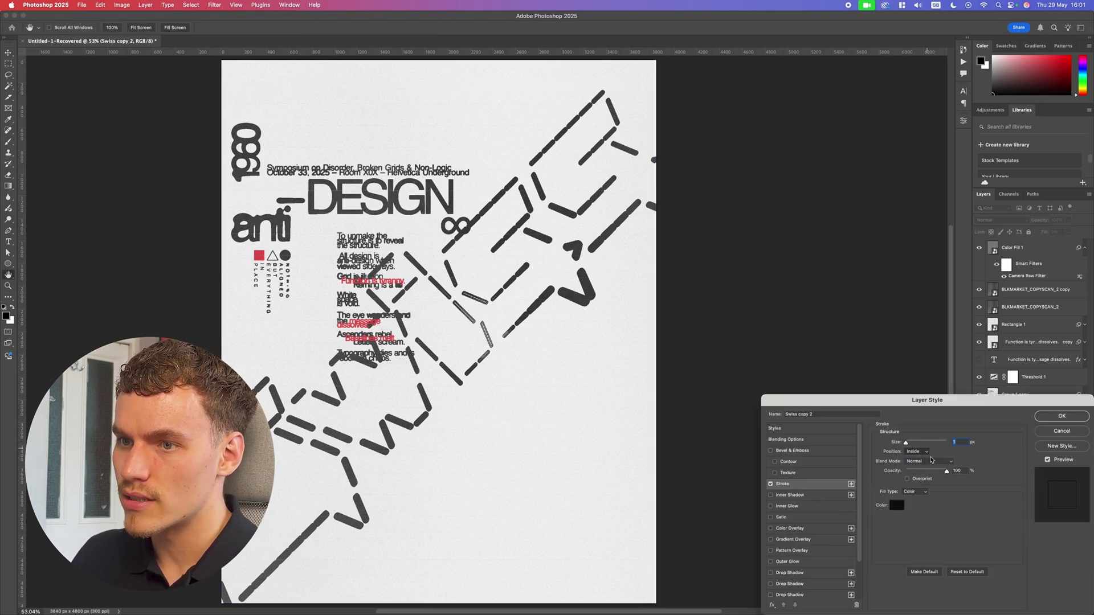
key(Return)
Step: Return to the original Swiss layer and move its dashed lettering about 230 px right and 520 px down on the poster
scroll(707, 382, down, 10)
scroll(501, 336, up, 10)
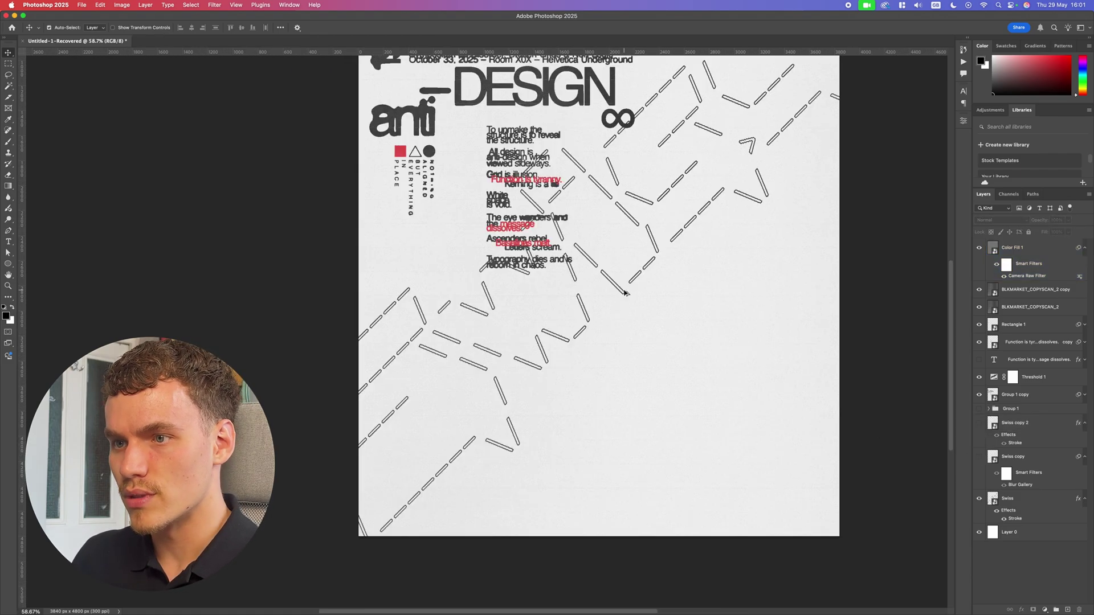
key(super+t)
drag(704, 282, 722, 323)
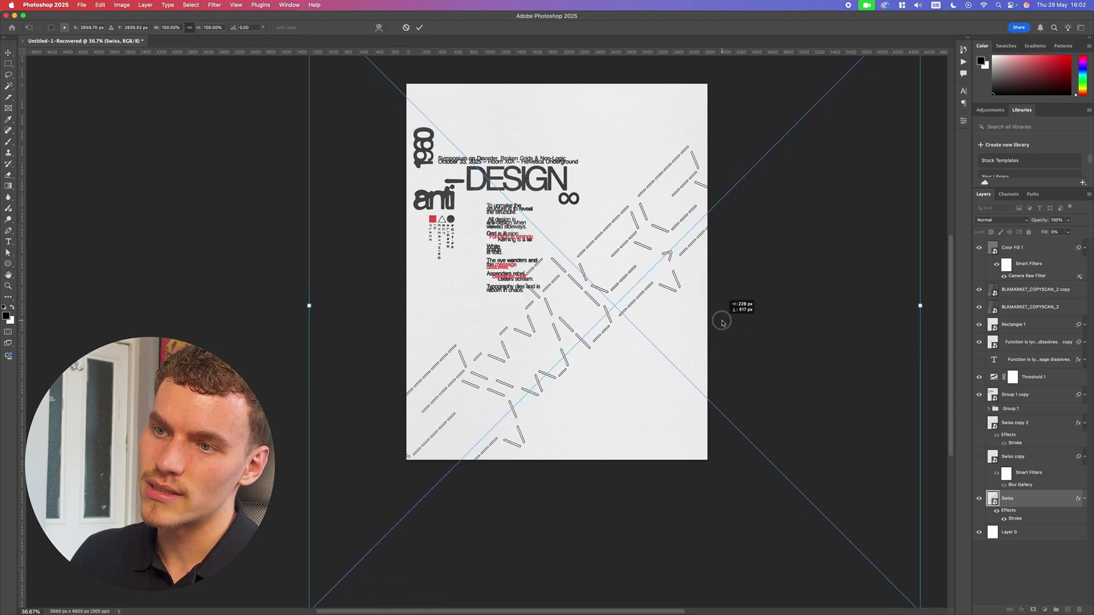
key(Return)
key(super+minus)
scroll(711, 323, up, 1)
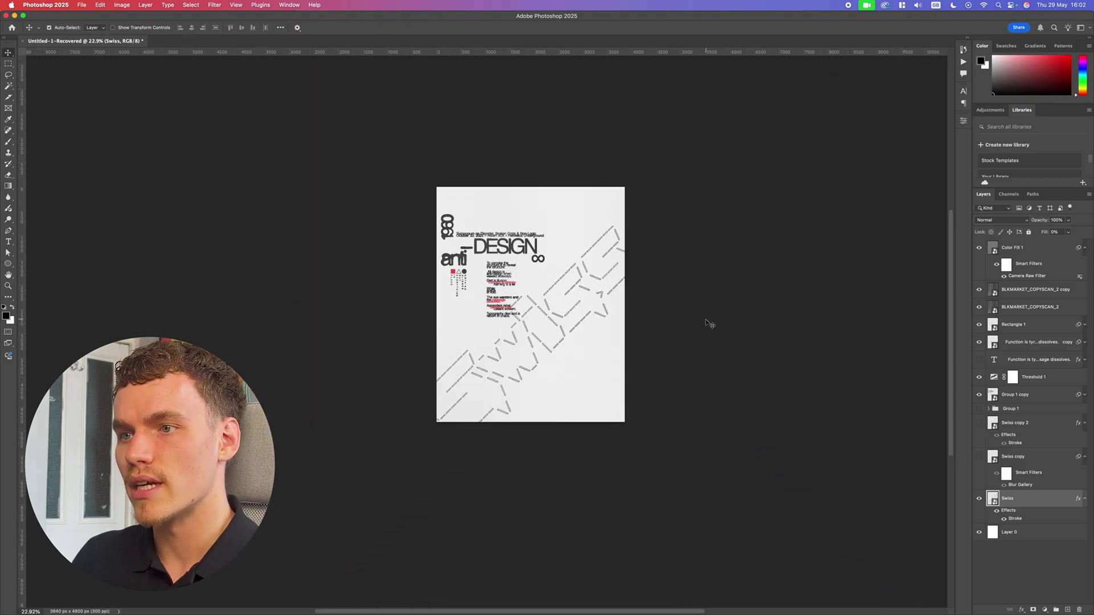
Step: Examine the repositioned dashed lettering against the whole poster and up close
scroll(587, 313, up, 3)
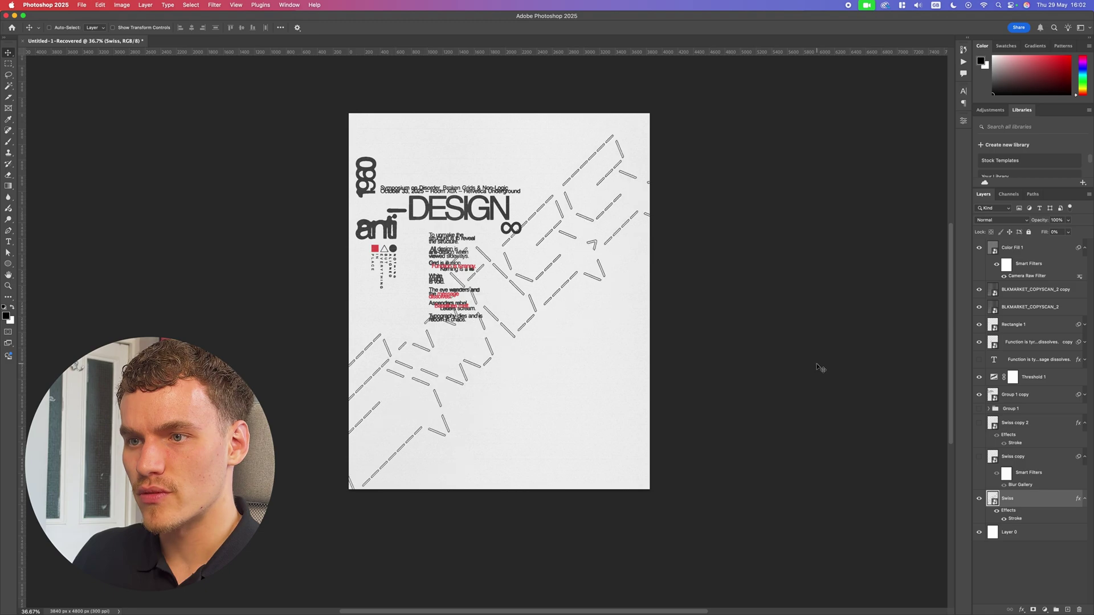
key(super+minus)
click(785, 366)
key(super+0)
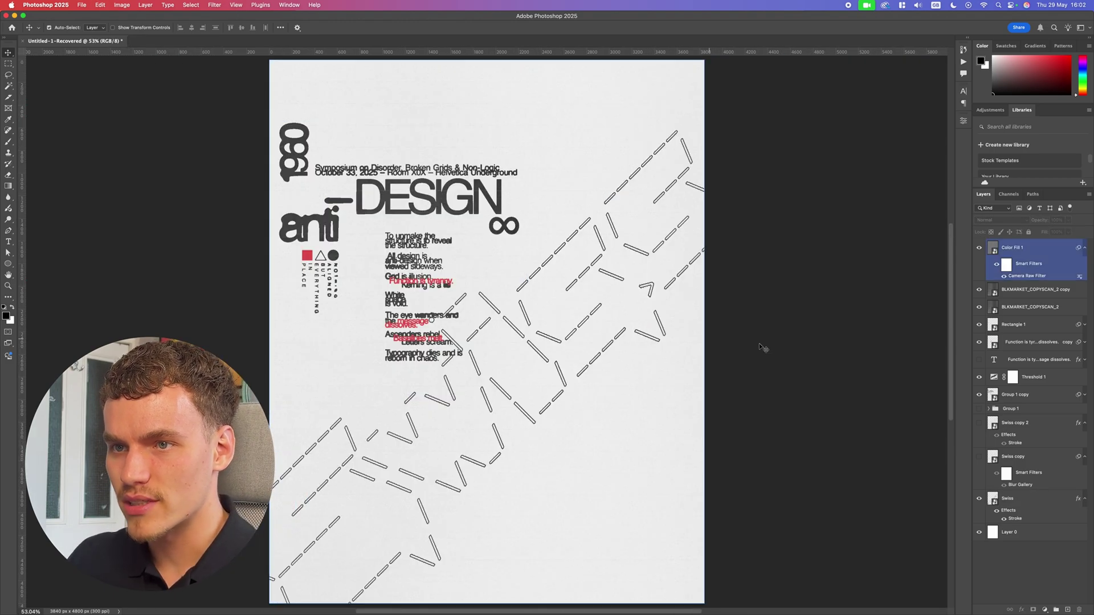
key(super+minus)
key(super+plus)
key(super+plus)
key(super+plus)
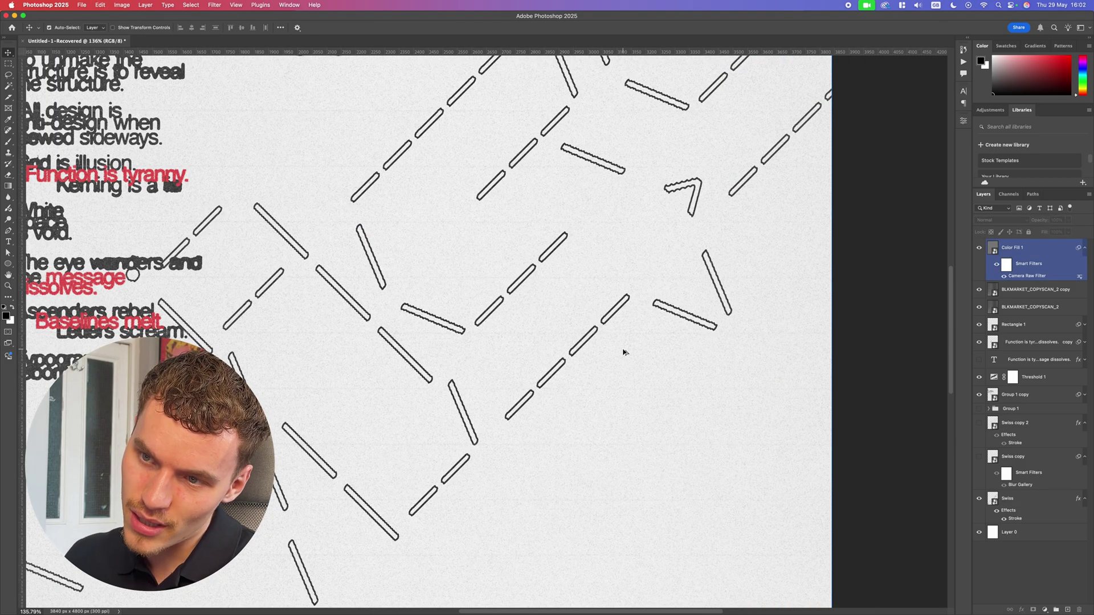
key(super+0)
click(994, 499)
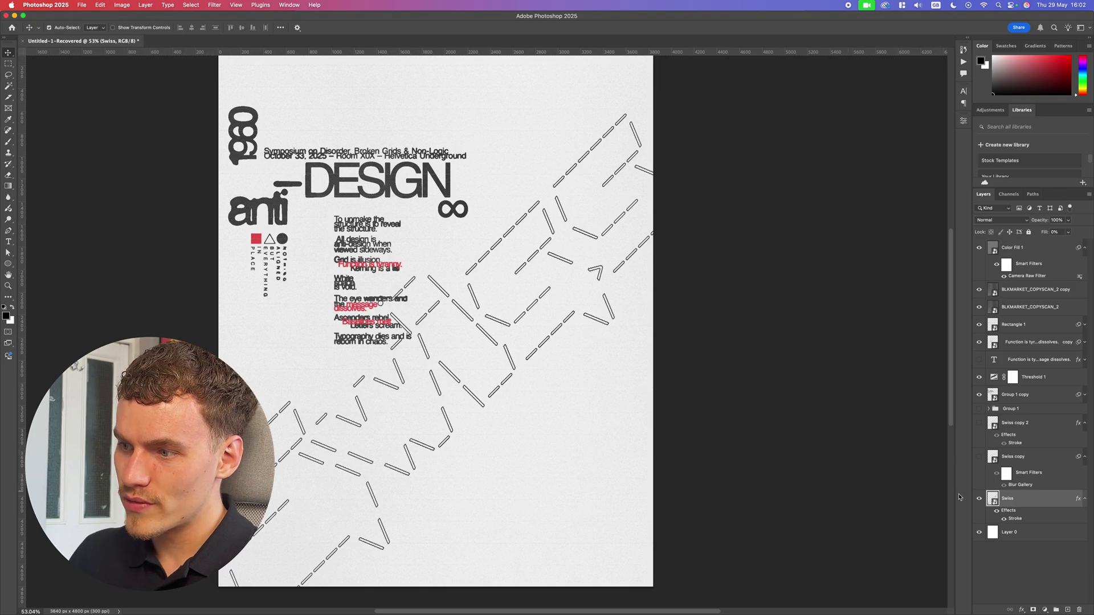
key(super+minus)
key(super+minus)
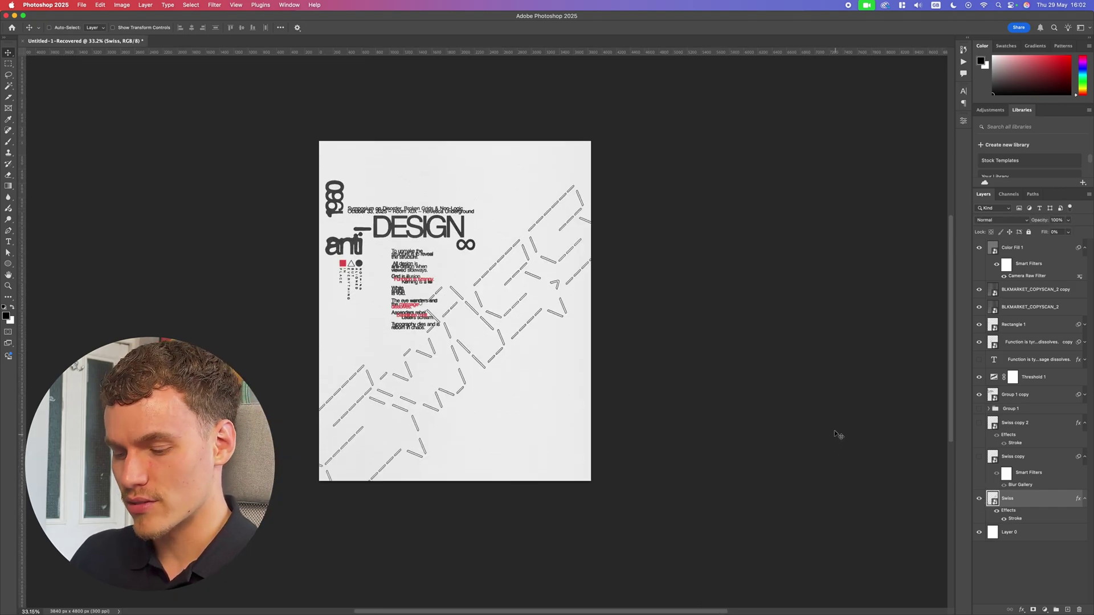
Step: Duplicate the Swiss dashed lettering layer and apply a Gaussian Blur to the copy
key(super+j)
right_click(1037, 499)
click(215, 5)
mouse_move(253, 114)
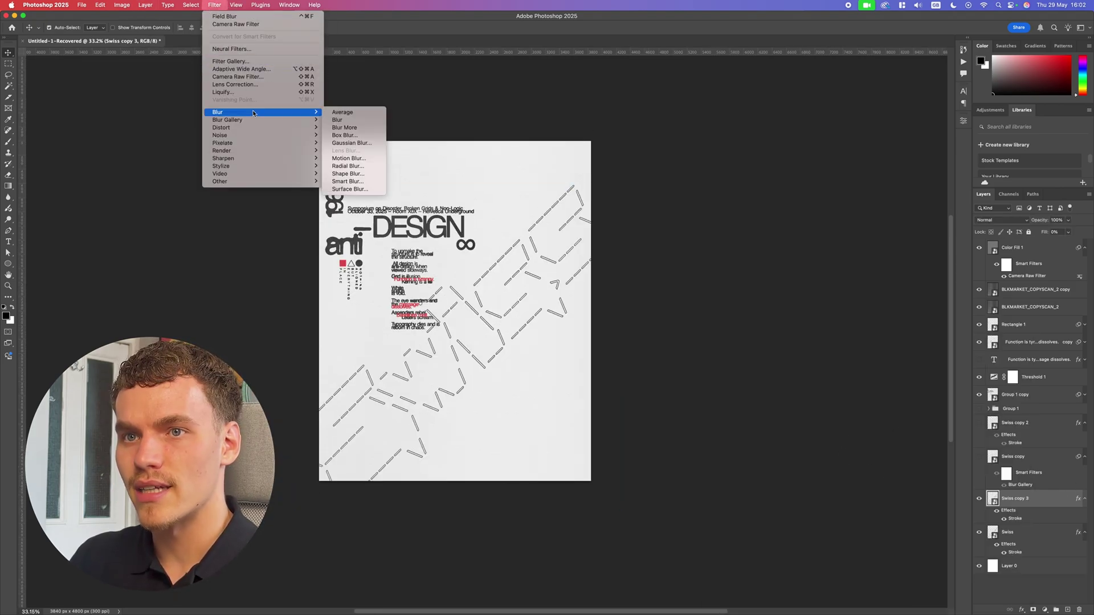
click(351, 142)
key(Return)
key(super+0)
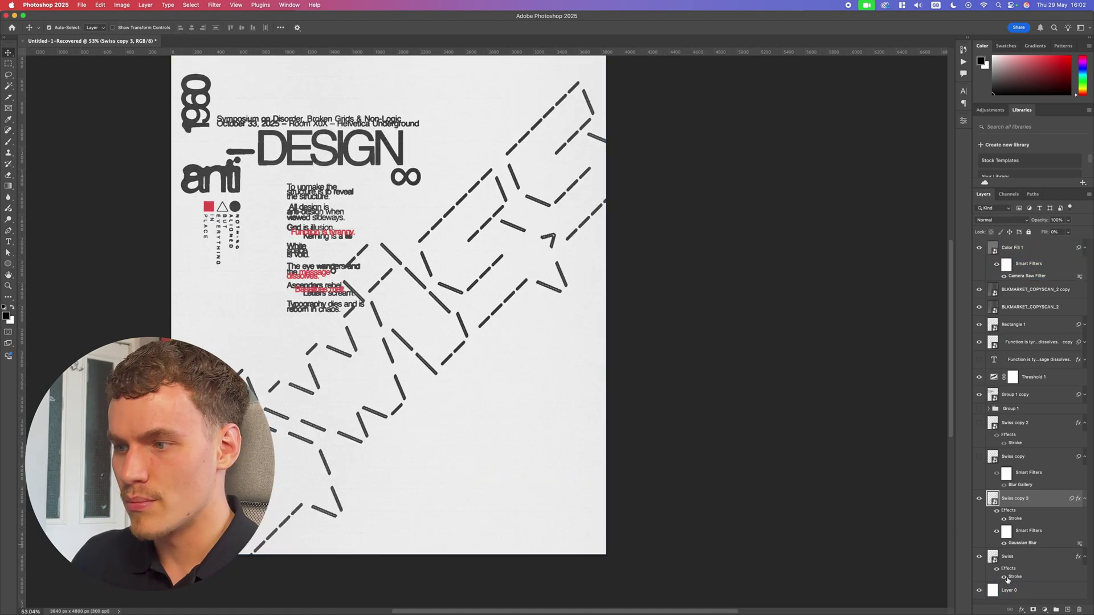
Step: Add a layer mask to Swiss copy 3 and paint black with an enlarged brush over its lower and central dashes
click(1033, 610)
key(b)
key(x)
key(super+minus)
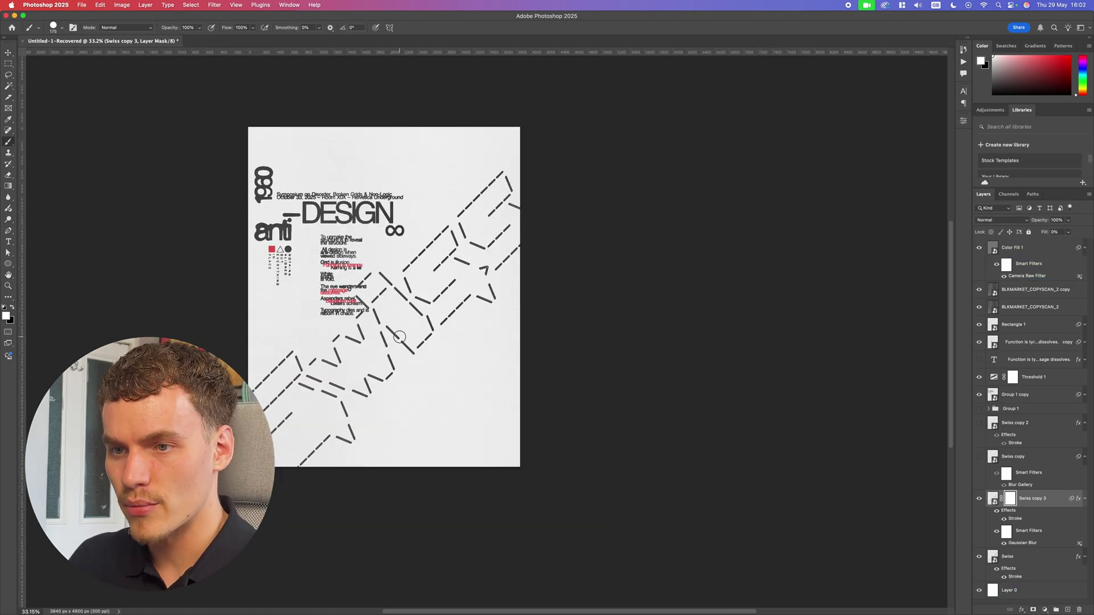
key(bracketright)
key(bracketright)
key(bracketright)
key(bracketright)
key(bracketright)
key(bracketright)
key(bracketright)
key(bracketright)
key(bracketright)
key(x)
mouse_move(346, 467)
mouse_down()
mouse_move(279, 365)
mouse_move(371, 438)
mouse_up()
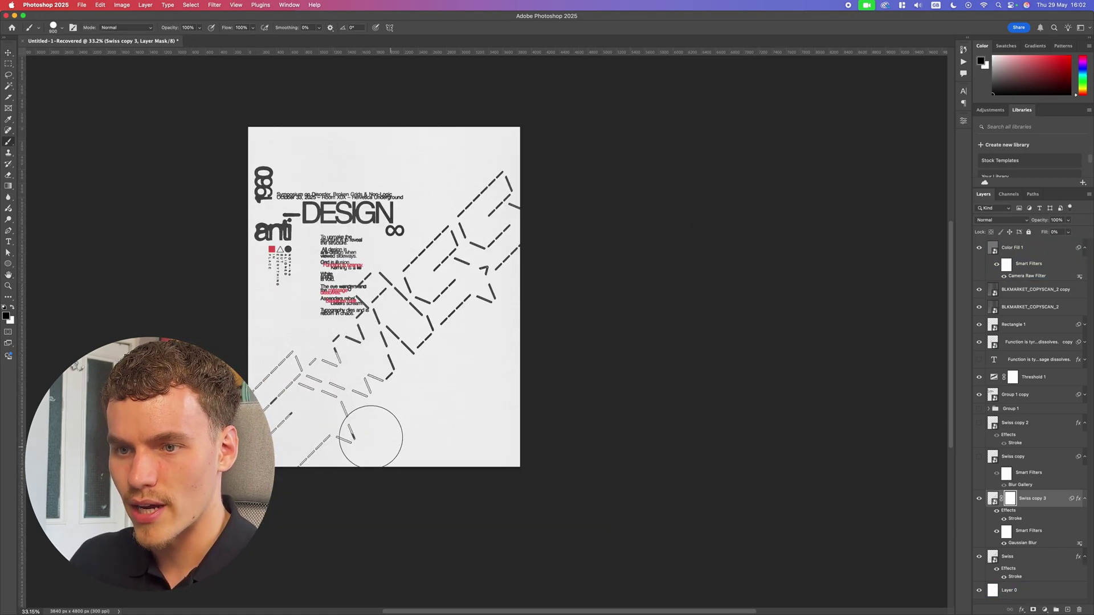
mouse_move(366, 351)
mouse_down()
mouse_move(394, 267)
mouse_move(392, 347)
mouse_up()
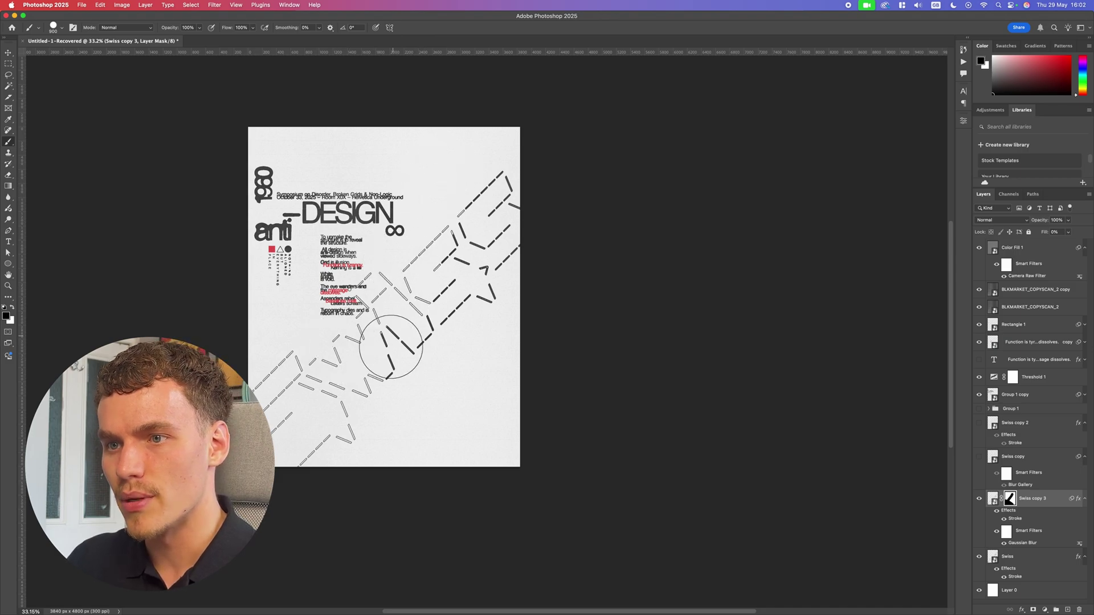
Step: Try layer opacities of 50%, 20%, 30% and 25% on Swiss copy 3
key(super+0)
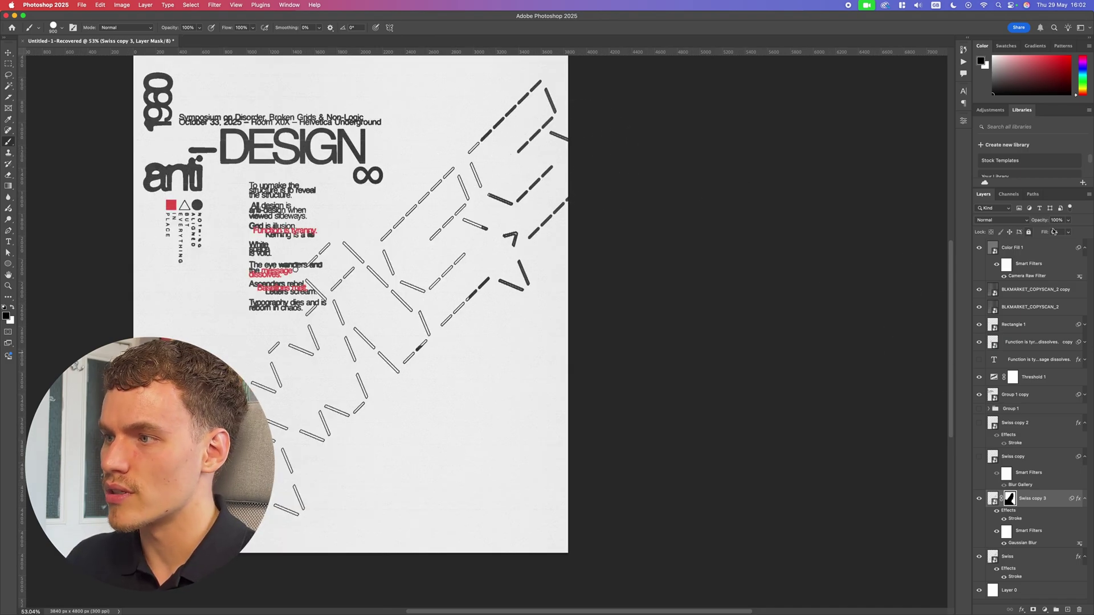
text(50)
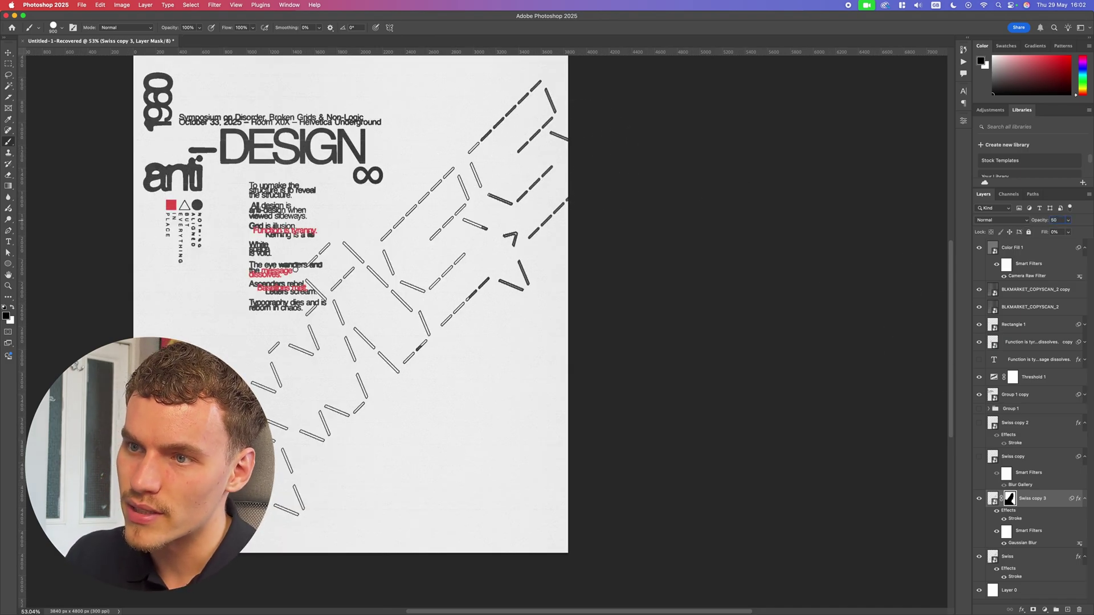
key(BackSpace)
key(BackSpace)
text(20)
key(BackSpace)
key(BackSpace)
text(30)
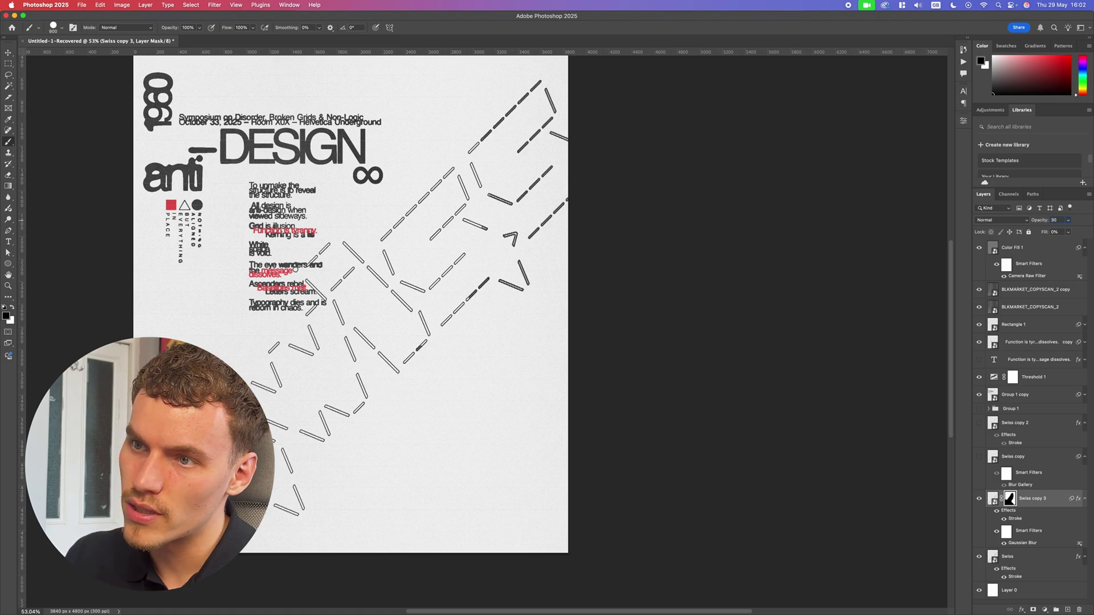
key(BackSpace)
key(BackSpace)
text(25)
key(Escape)
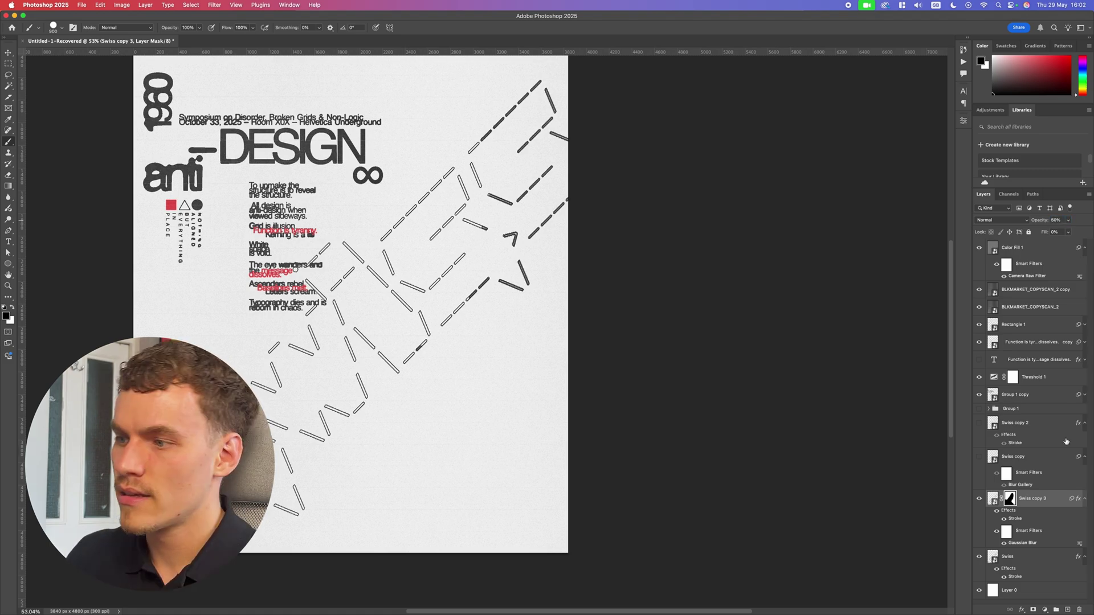
Step: Reduce the size of the inside stroke on Swiss copy 3
click(1005, 519)
double_click(992, 499)
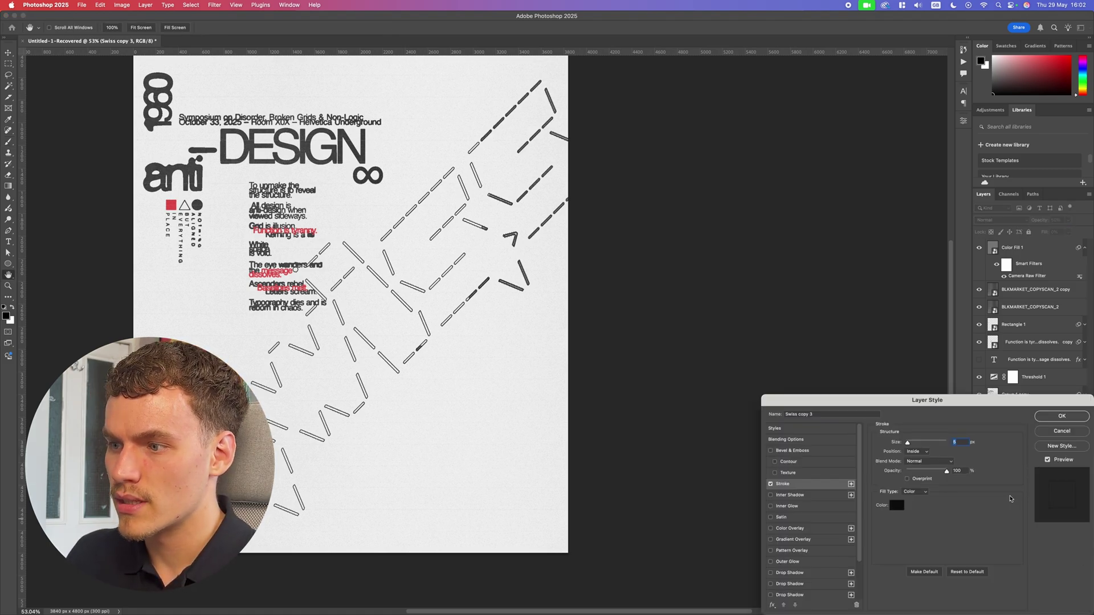
key(Return)
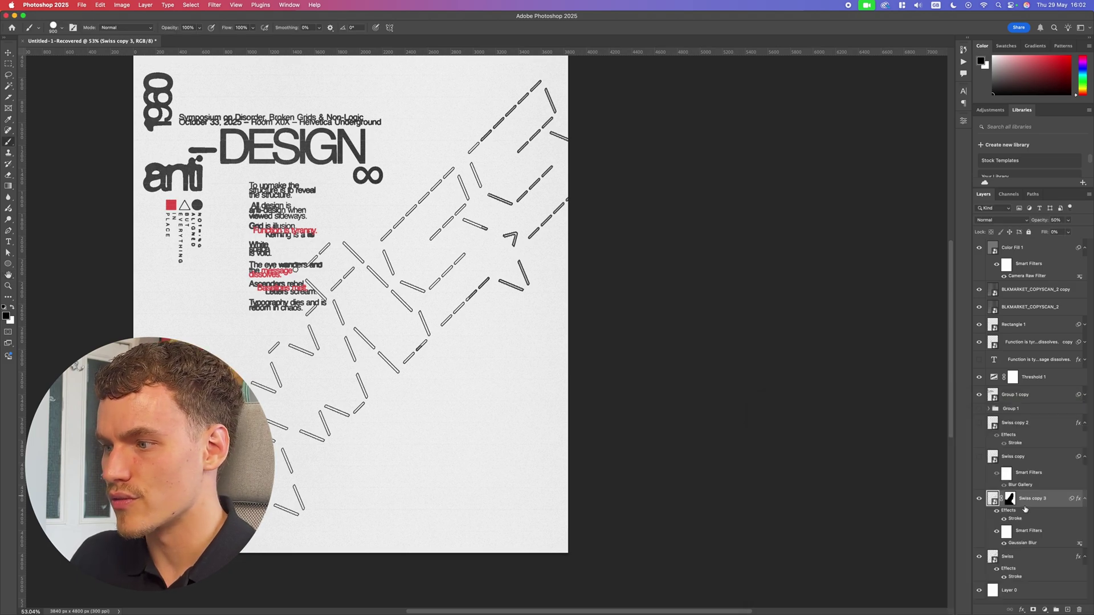
Step: Paint more black on Swiss copy 3's mask so heavier dashes remain only in scattered patches along the diagonal lettering
click(1010, 499)
key(x)
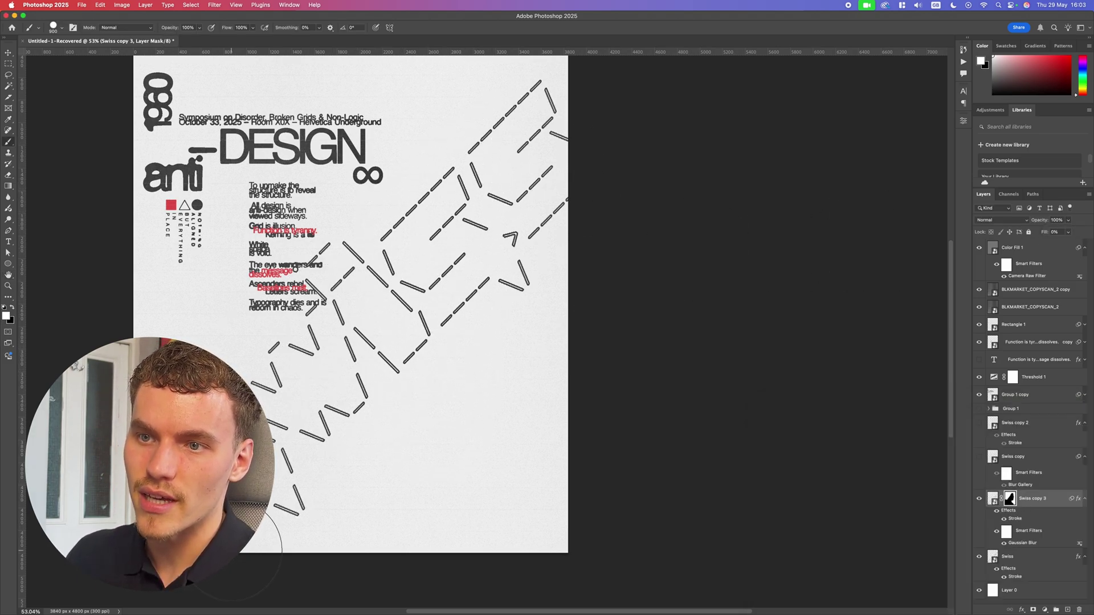
key(x)
mouse_move(439, 497)
mouse_down()
mouse_move(353, 473)
mouse_move(211, 478)
mouse_up()
mouse_move(313, 321)
mouse_down()
mouse_move(229, 314)
mouse_move(373, 343)
mouse_up()
drag(516, 81, 379, 296)
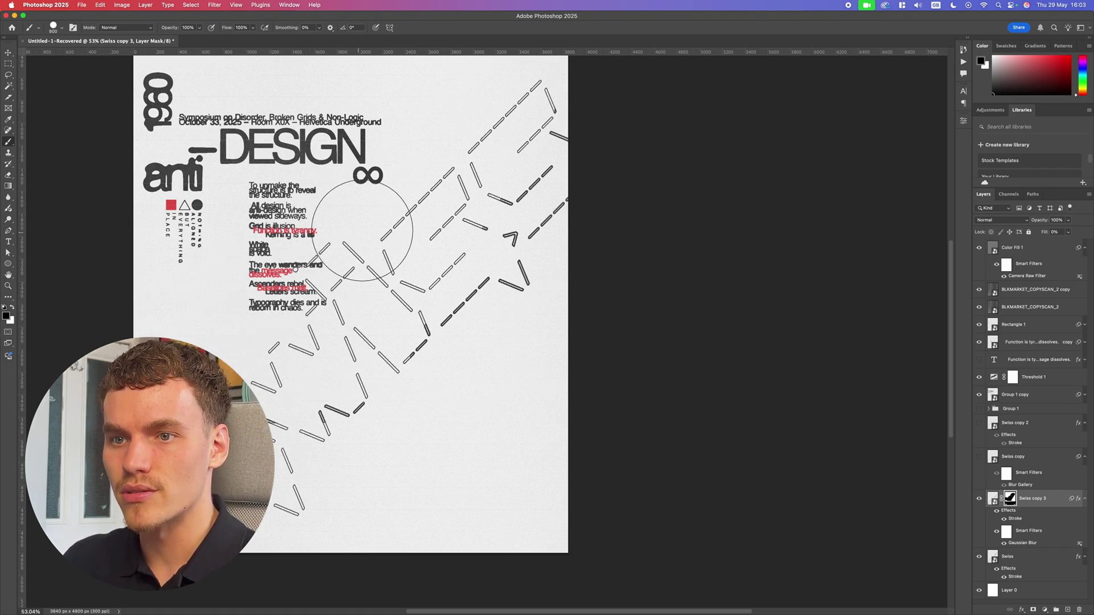
Step: Fine-tune the stroke size of Swiss copy 3, keeping its position Inside
scroll(448, 98, down, 3)
double_click(1016, 519)
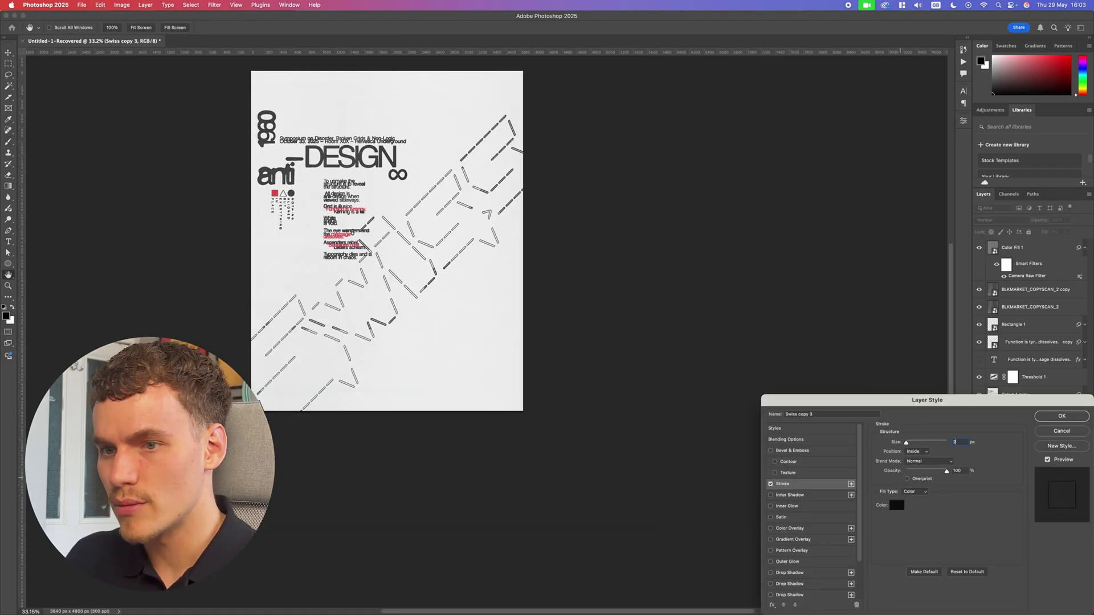
key(Return)
key(v)
scroll(378, 370, down, 2)
scroll(378, 370, up, 5)
scroll(484, 362, down, 3)
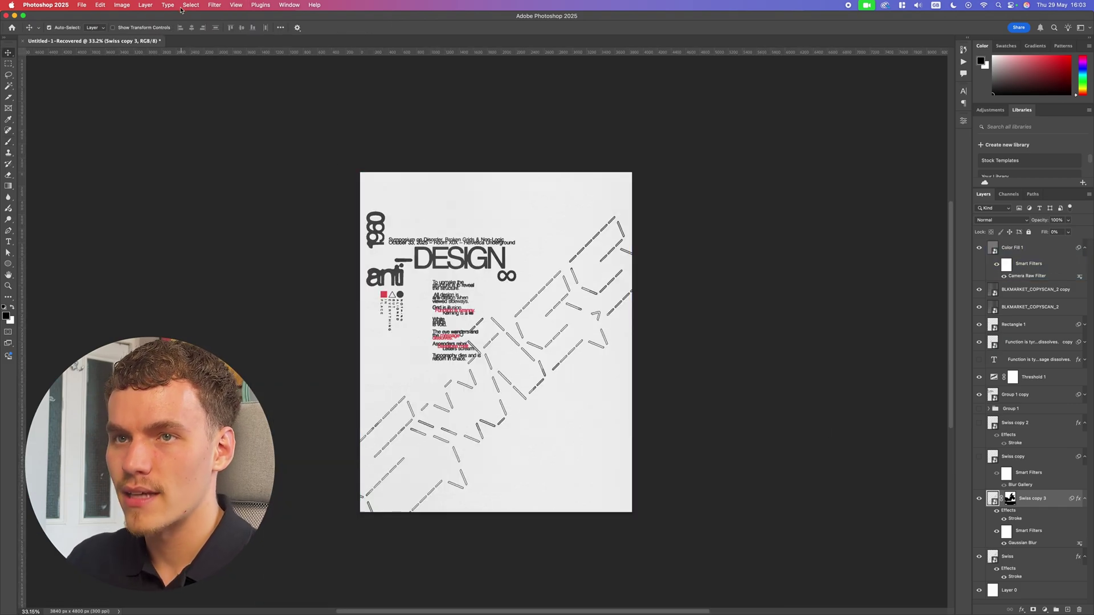
Step: Apply a Motion Blur to Swiss copy 3 at a 57° angle with a distance well above 133 pixels
click(215, 5)
mouse_move(240, 120)
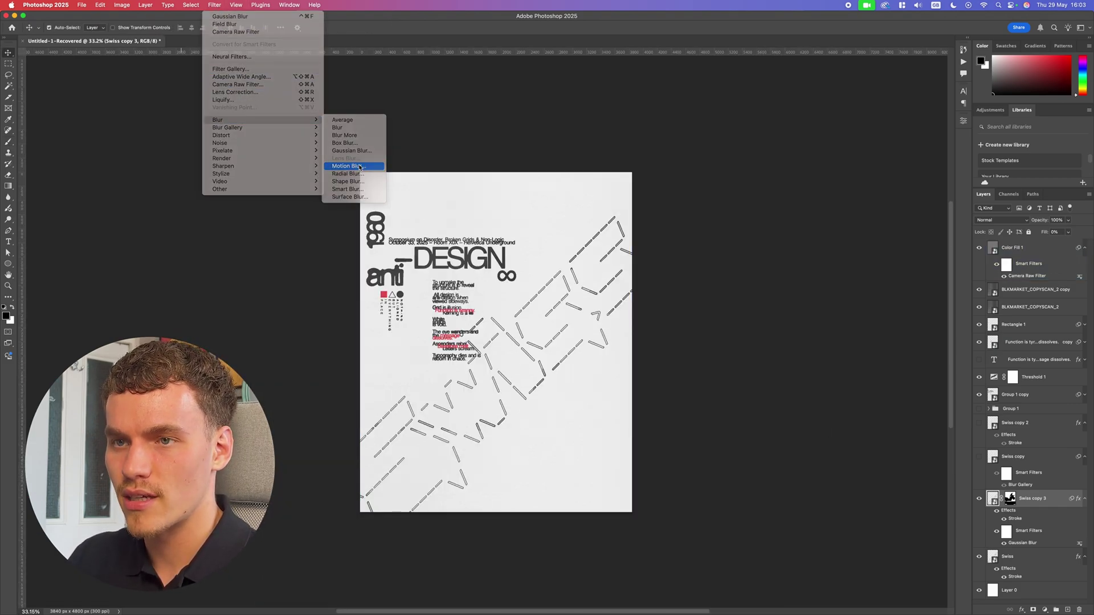
click(360, 166)
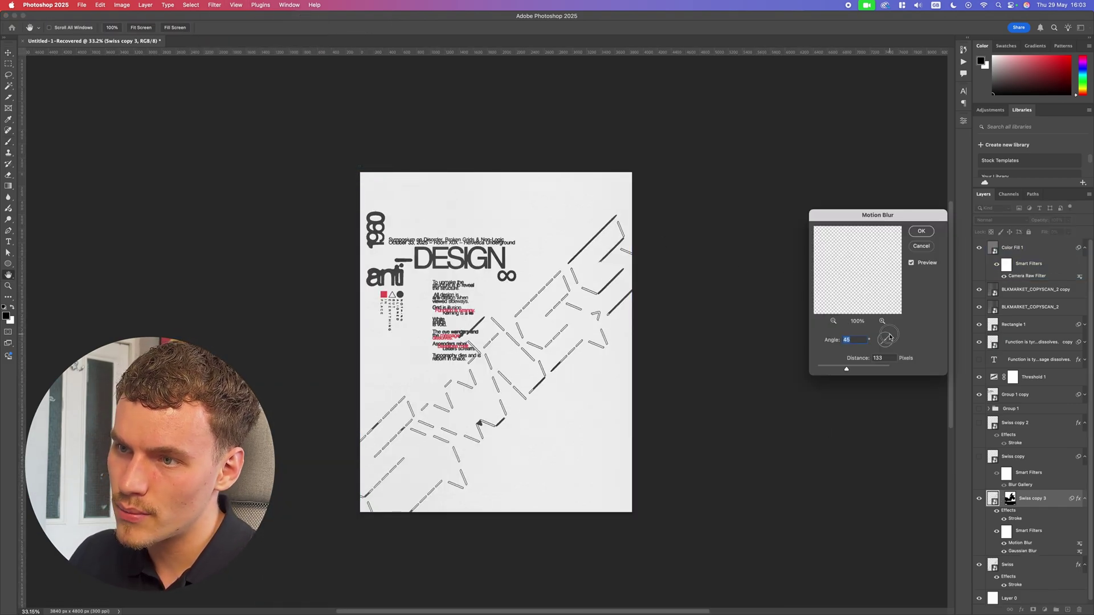
drag(890, 336, 888, 335)
mouse_move(846, 370)
mouse_down()
mouse_move(822, 370)
mouse_move(865, 369)
mouse_up()
scroll(458, 424, up, 5)
scroll(706, 374, down, 5)
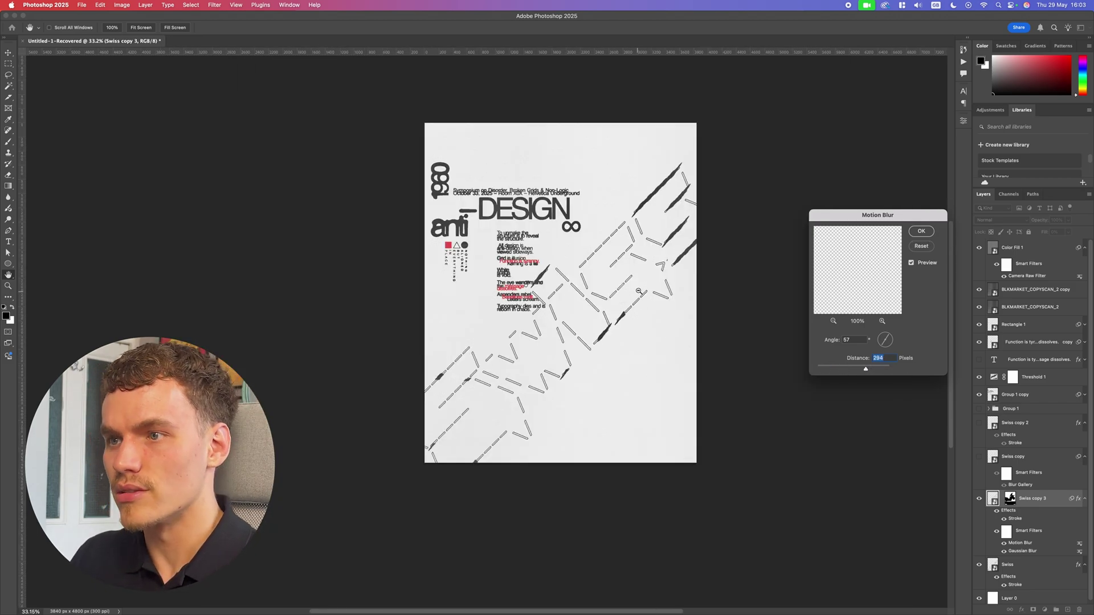
scroll(639, 291, up, 3)
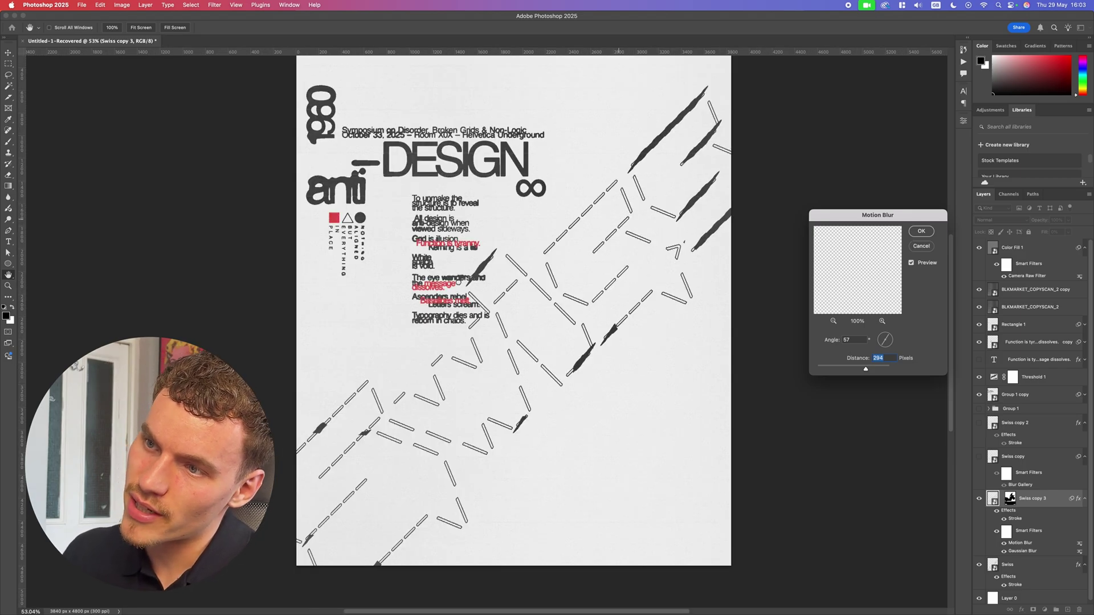
key(Return)
Step: Examine the smeared dashes up close and review the stroke settings of Swiss copy 3
key(ctrl+minus)
key(ctrl+minus)
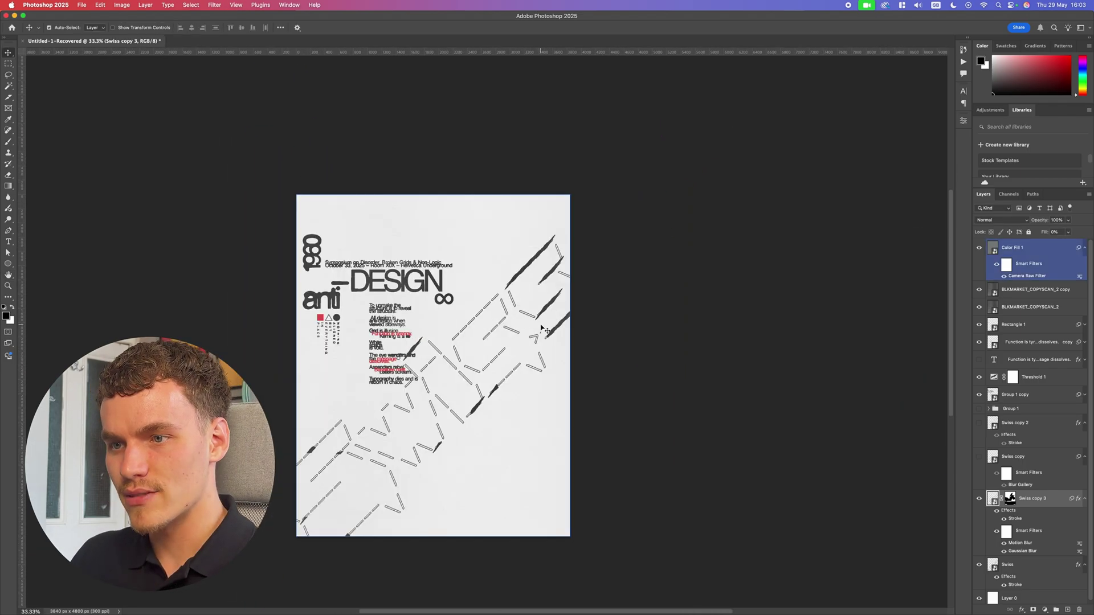
scroll(542, 329, up, 3)
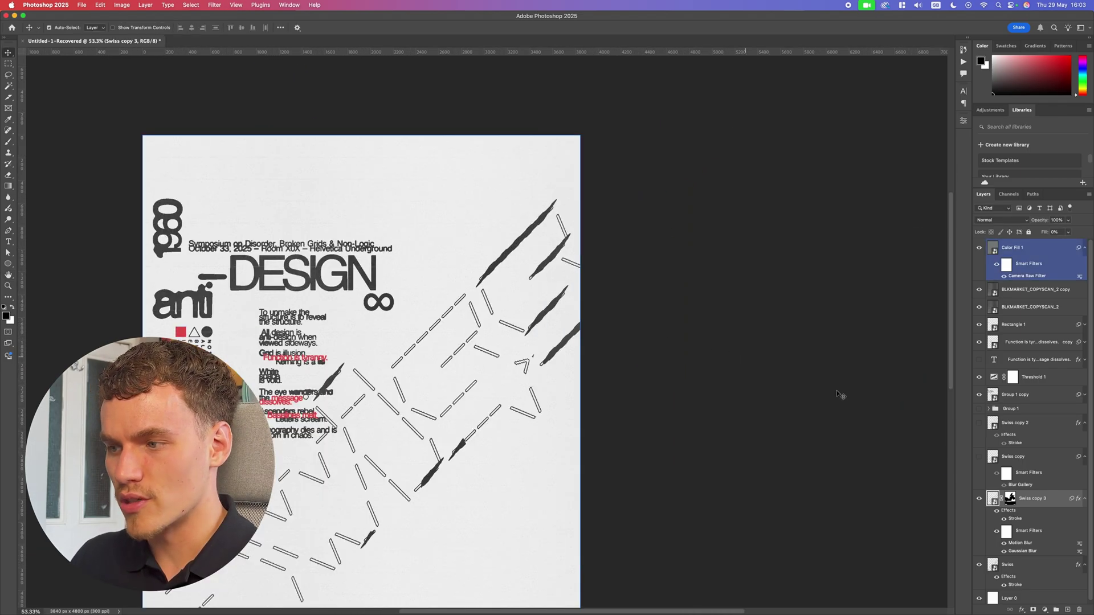
double_click(1014, 519)
key(Return)
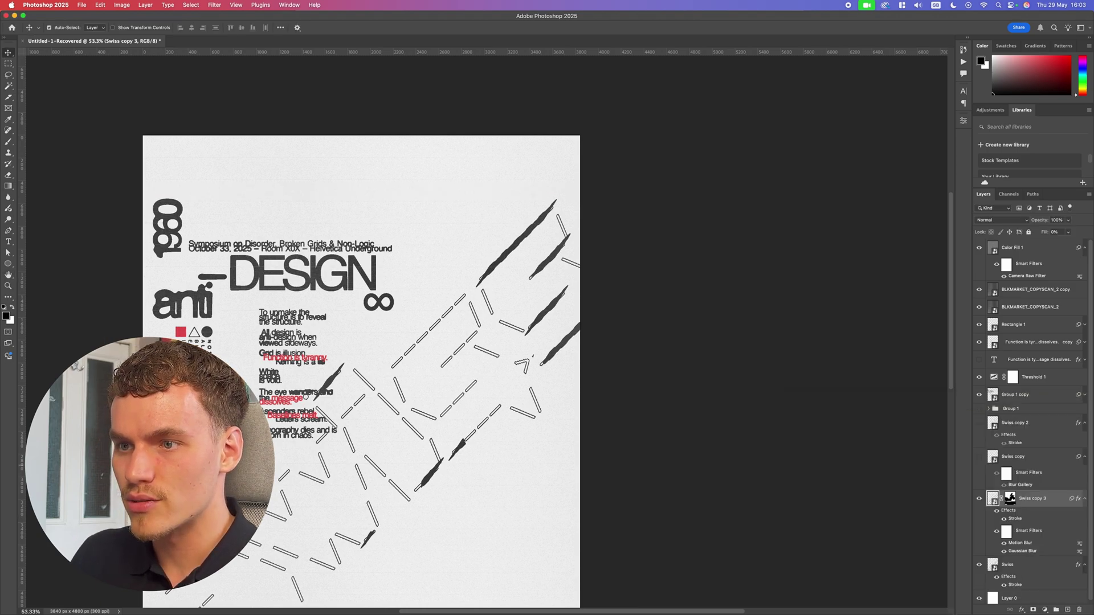
scroll(886, 490, down, 2)
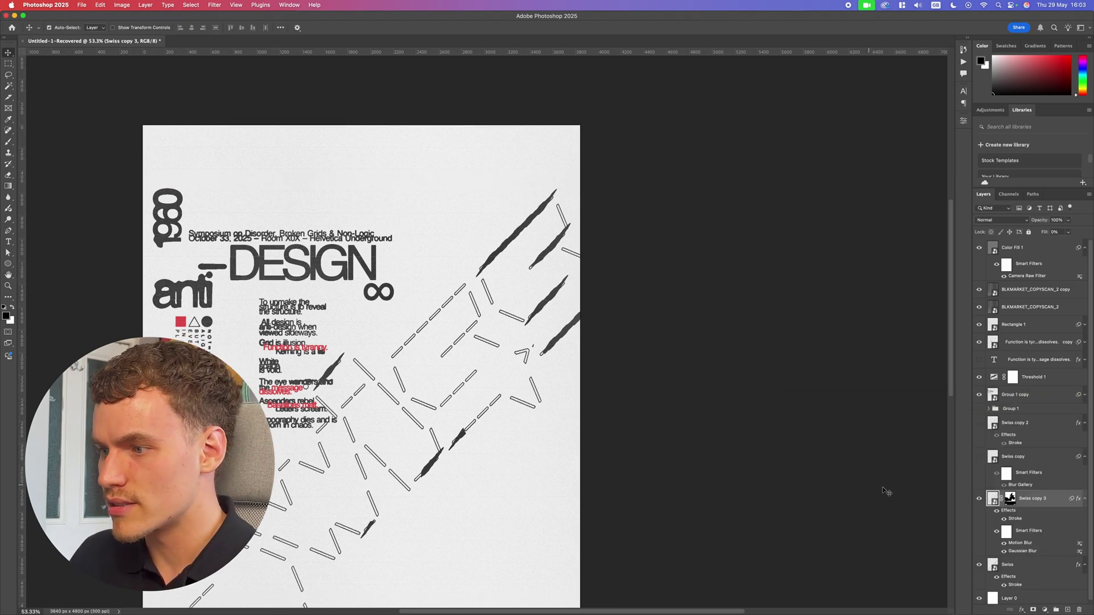
Step: Compare Swiss copy 3 with its blurs off, turn off only the Gaussian Blur, and deselect the layer
click(1005, 544)
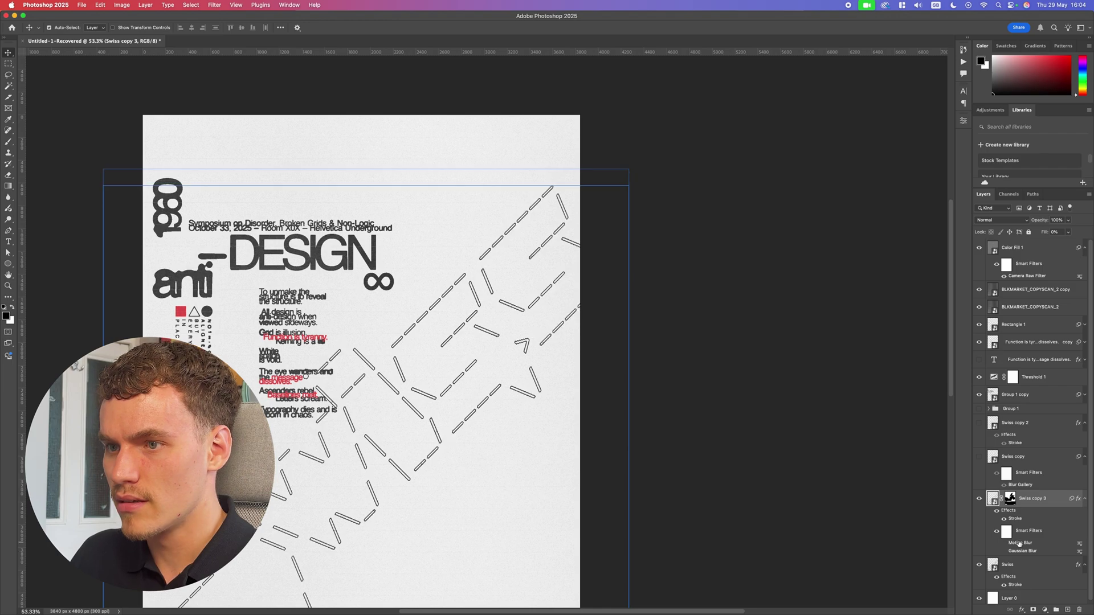
key(super+minus)
key(super+minus)
scroll(775, 483, down, 1)
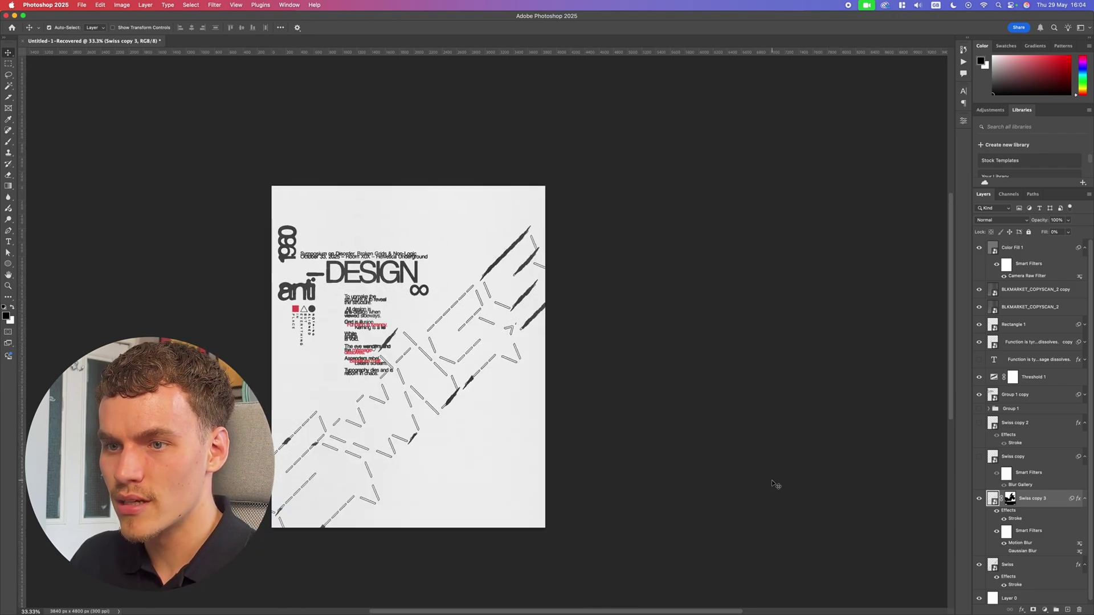
scroll(776, 484, left, 5)
click(777, 478)
key(super+semicolon)
key(super+semicolon)
key(super+0)
key(super+minus)
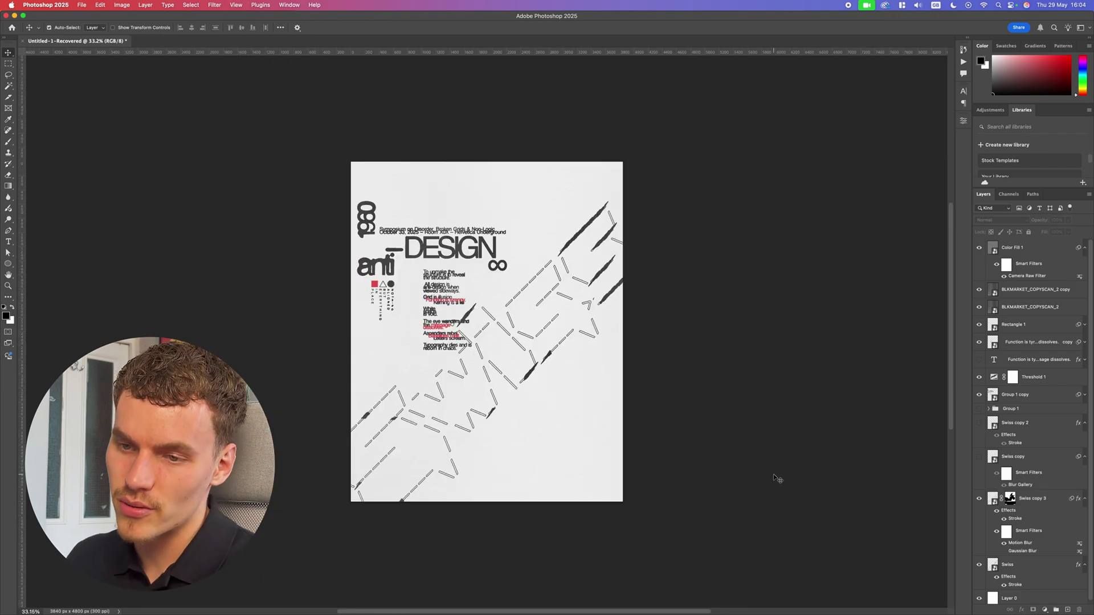
Step: Switch to the ChatGPT brief in Safari and check the grid, type alignment, colour, chaotic element and nonsense text requirements
click(457, 611)
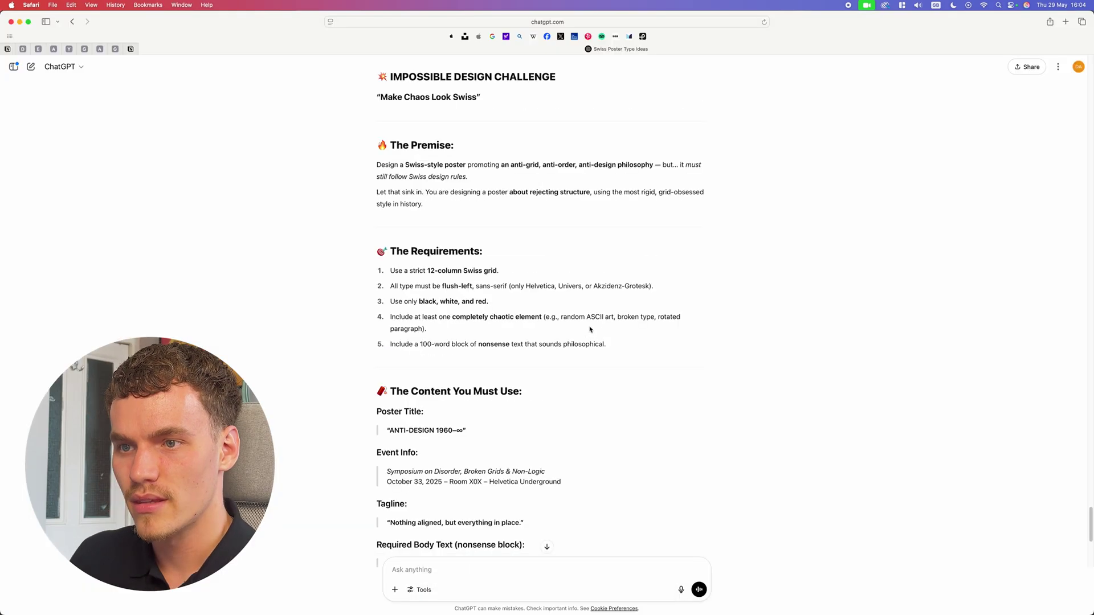
click(509, 273)
drag(496, 269, 473, 286)
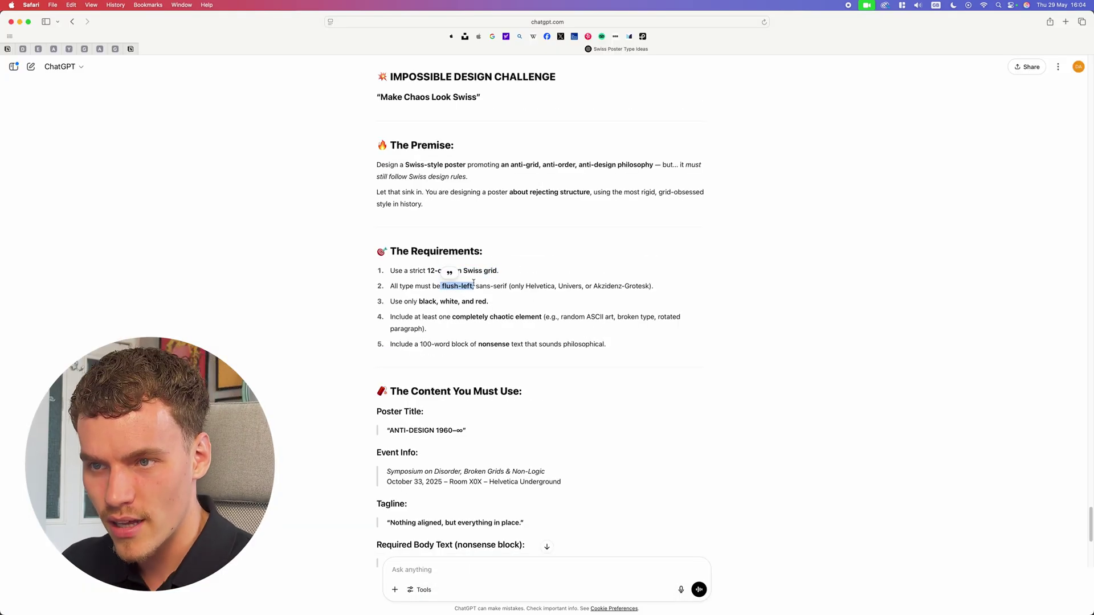
click(472, 287)
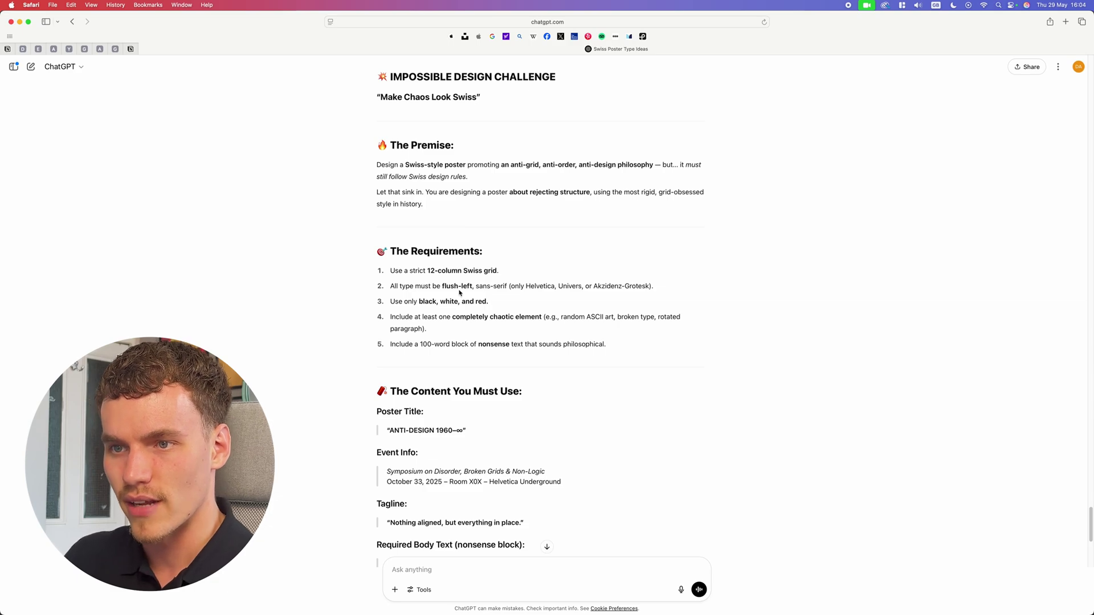
drag(419, 302, 595, 317)
click(485, 302)
click(460, 319)
click(550, 315)
scroll(615, 318, down, 1)
drag(428, 333, 514, 334)
click(569, 332)
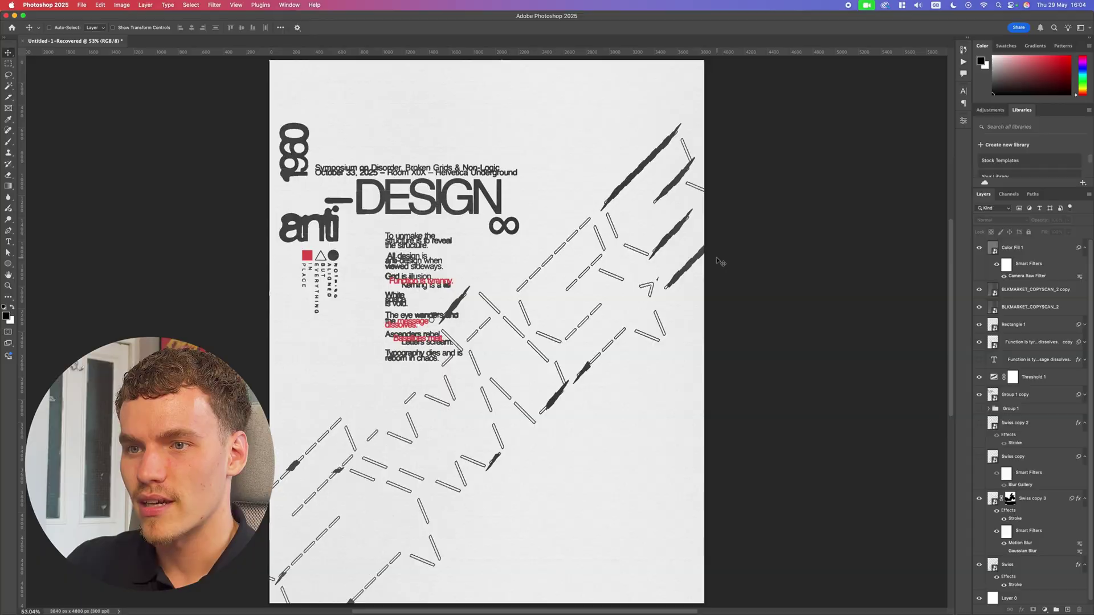
Step: Return to Photoshop and examine the poster's overall composition against the brief, from far and near
key(super+minus)
key(super+minus)
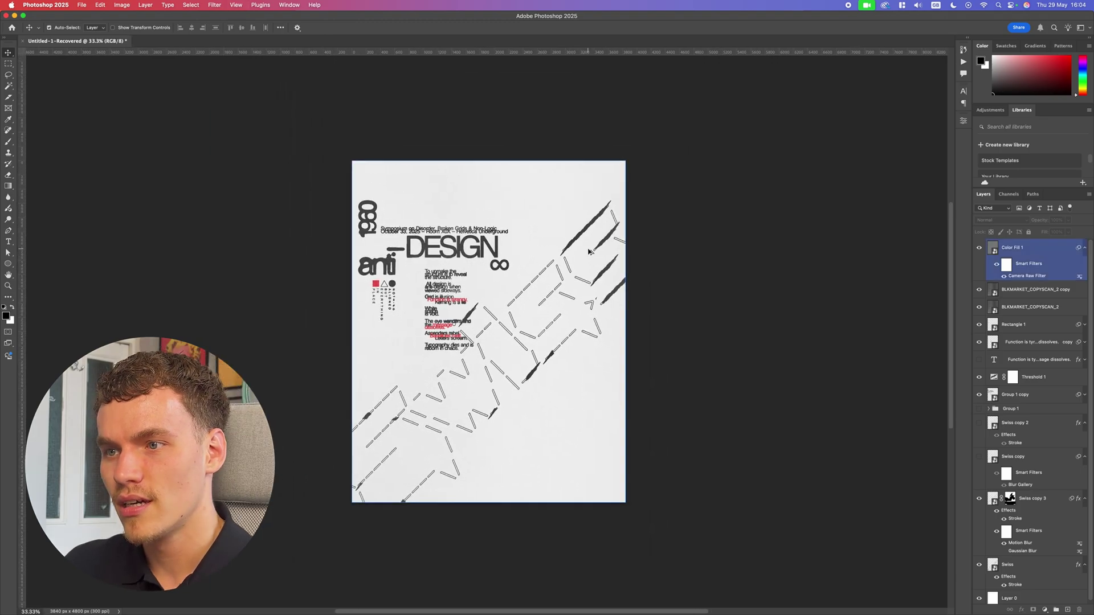
key(super+0)
key(super+minus)
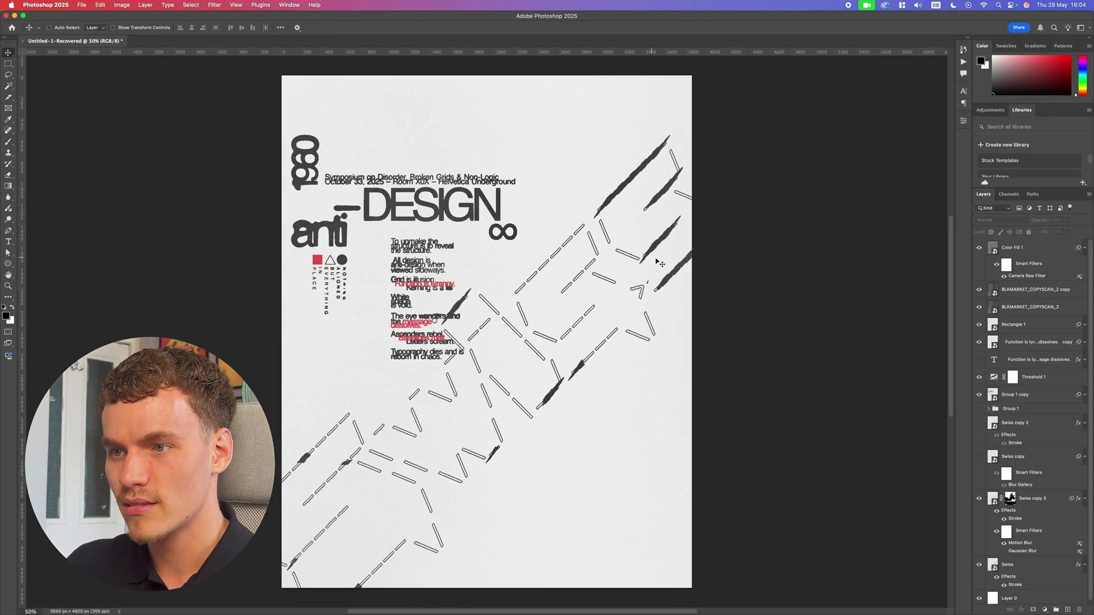
scroll(712, 259, left, 2)
key(super+minus)
key(super+minus)
key(super+plus)
key(super+plus)
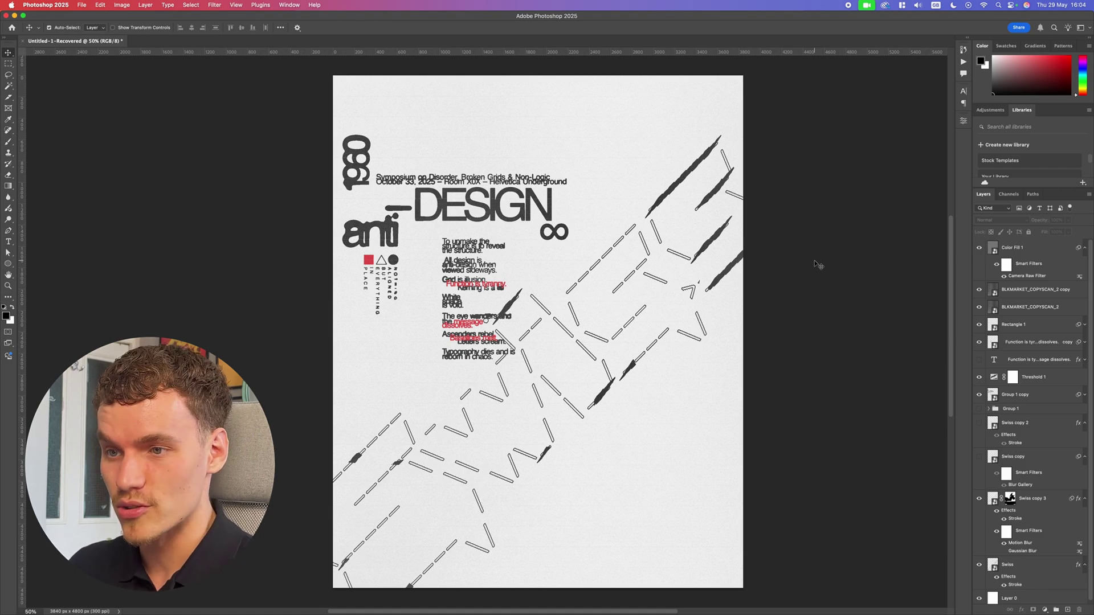
key(super+minus)
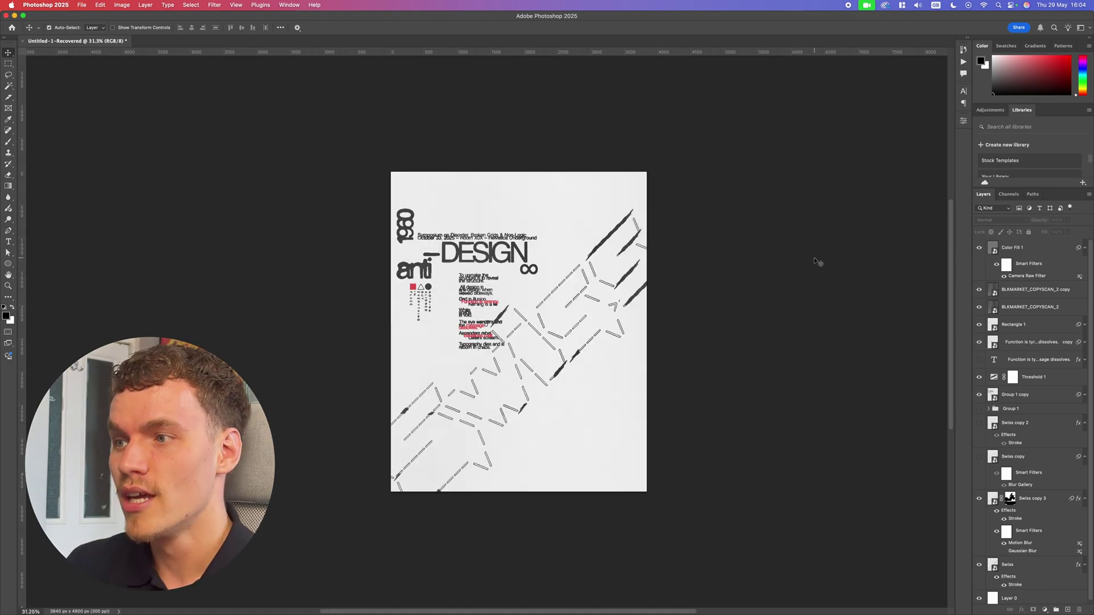